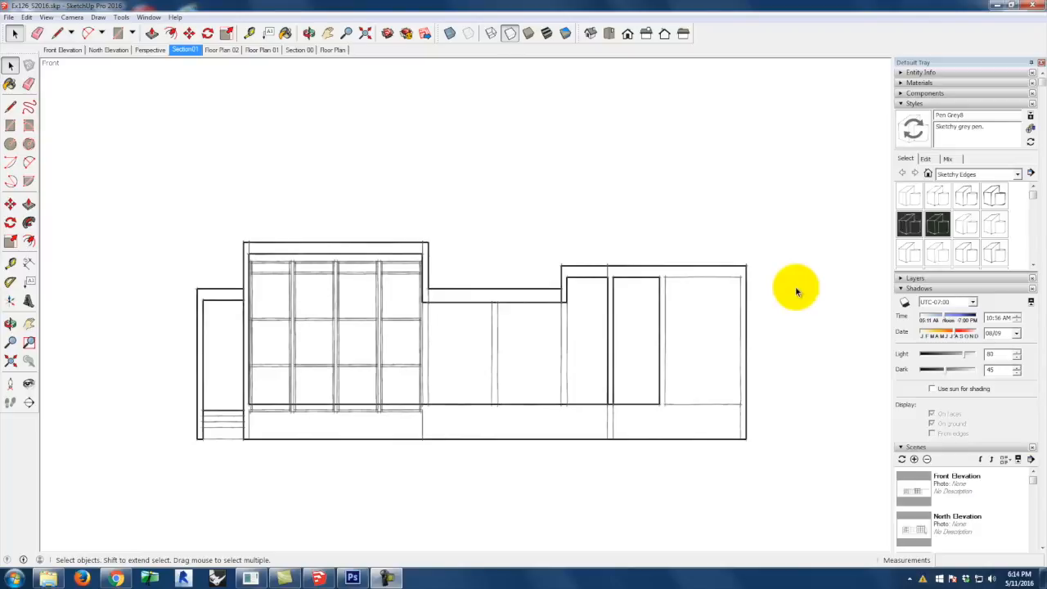
Open the Perspective scene and place a section plane on the end wall beside the large window grid.
{"action": "left_click", "coordinate": [155, 51]}
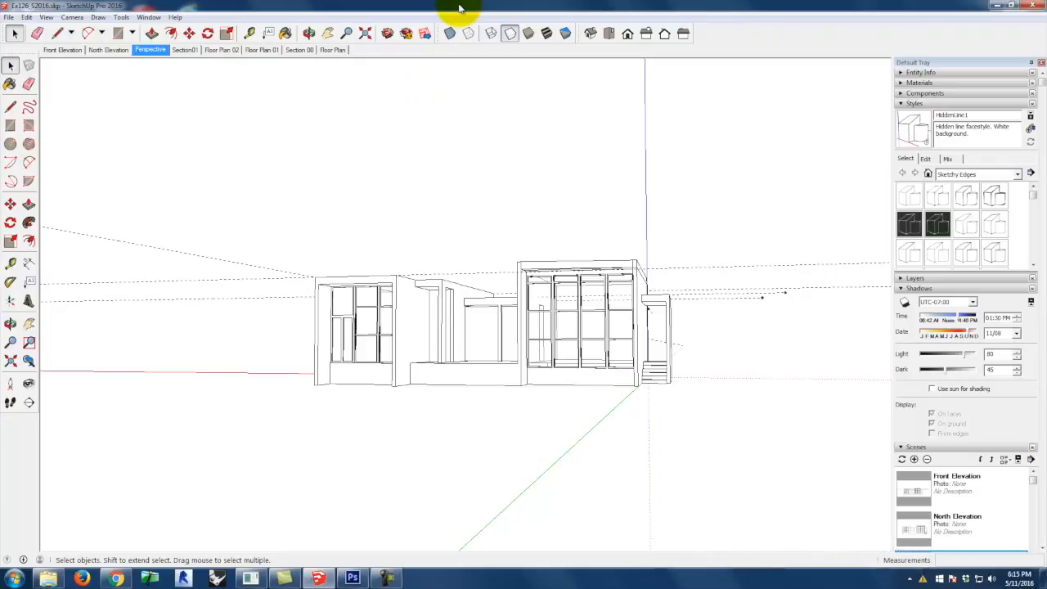
{"action": "left_click_drag", "start_coordinate": [596, 140], "coordinate": [418, 305]}
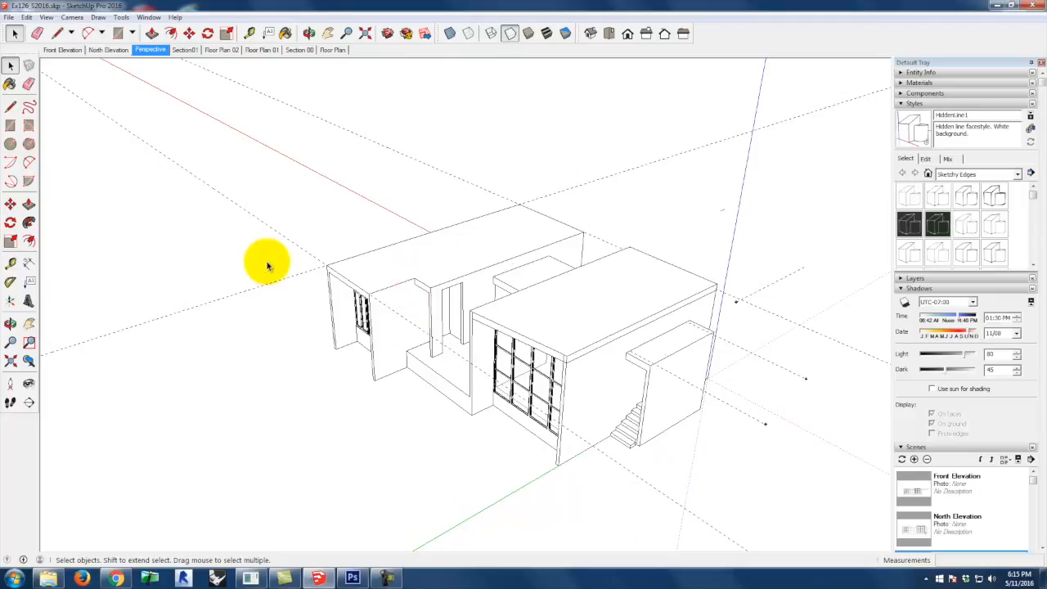
{"action": "left_click_drag", "start_coordinate": [591, 294], "coordinate": [580, 276]}
{"action": "key", "text": "space"}
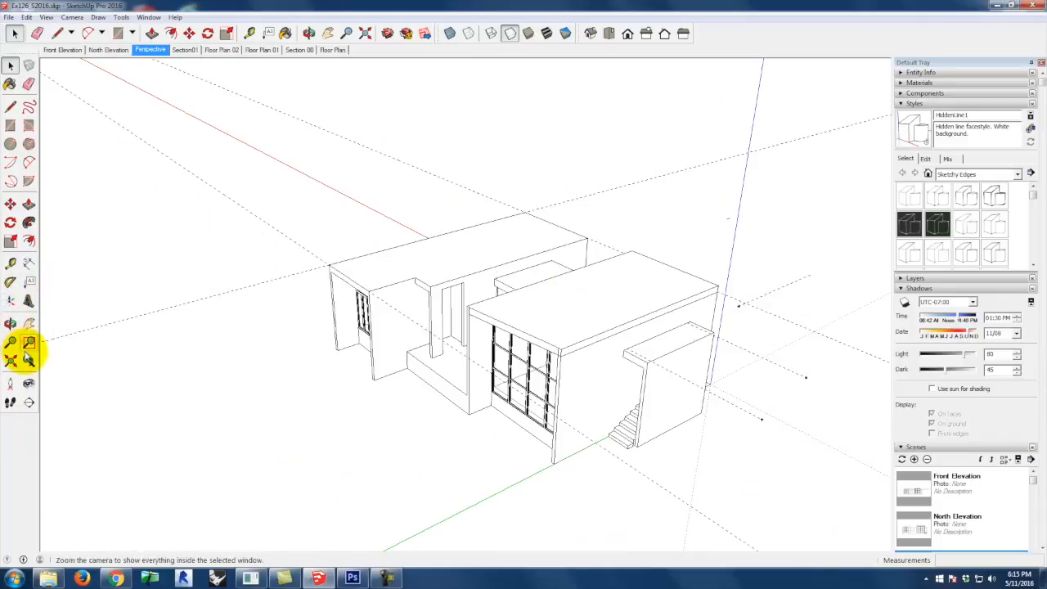
{"action": "left_click", "coordinate": [29, 404]}
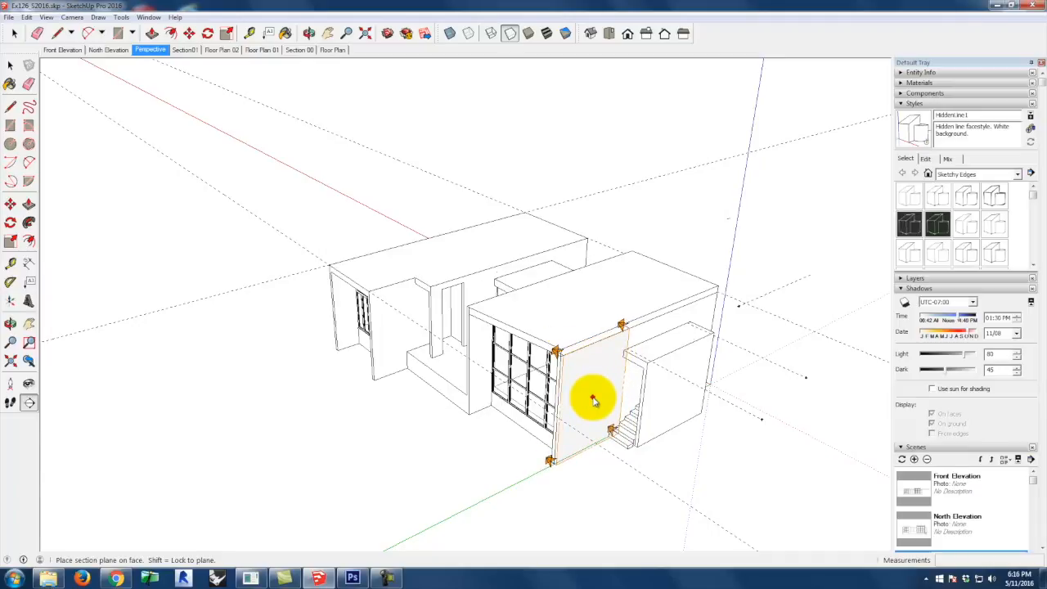
{"action": "left_click", "coordinate": [593, 399]}
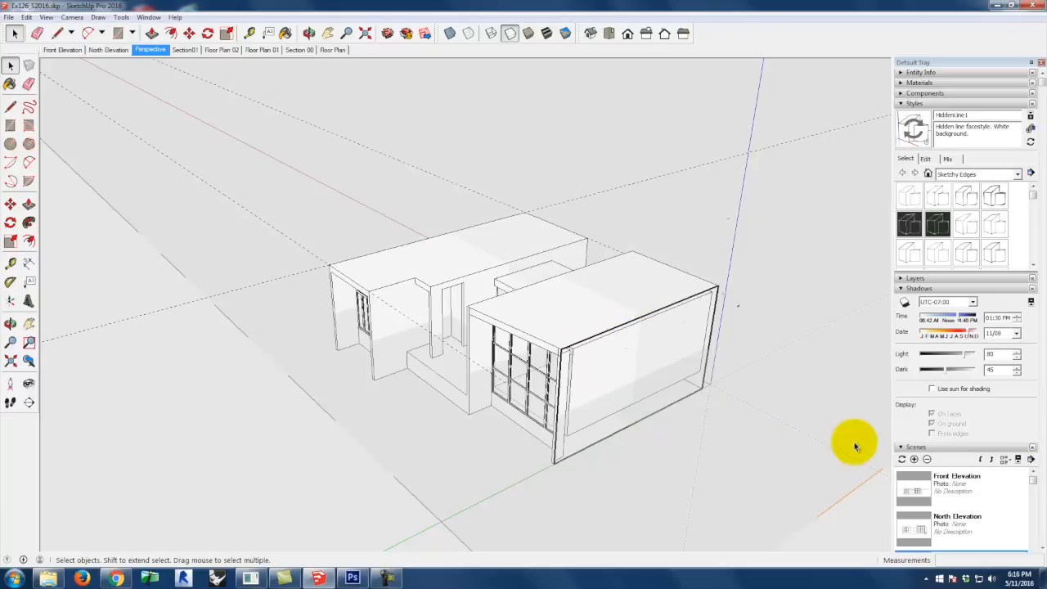
Move the new section plane about 10' 8" inward along the red axis so it cuts through the large room.
{"action": "scroll", "coordinate": [627, 393], "scroll_direction": "down", "scroll_amount": 10}
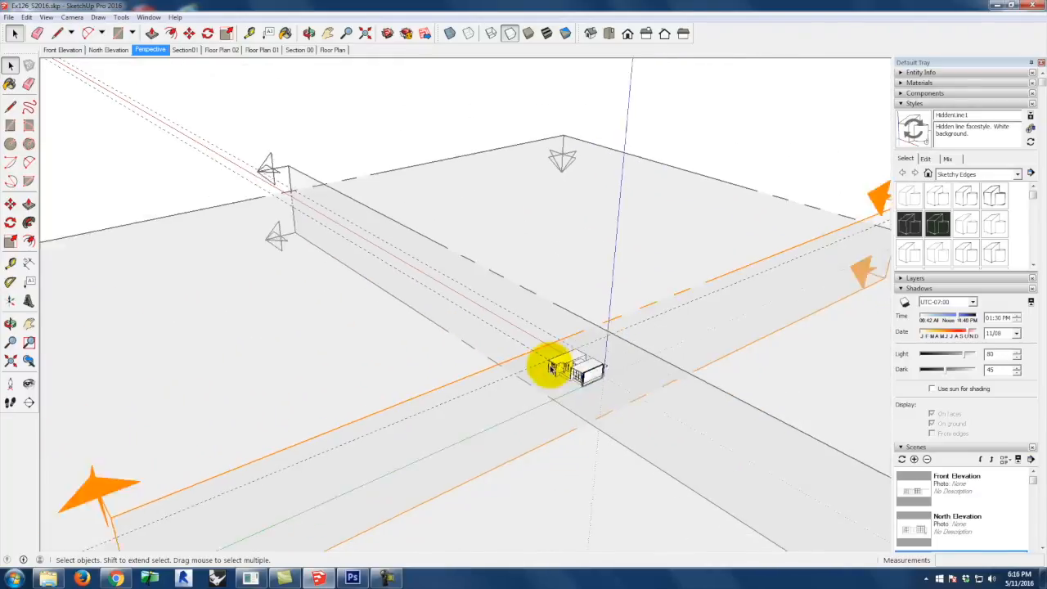
{"action": "scroll", "coordinate": [557, 367], "scroll_direction": "down", "scroll_amount": 3}
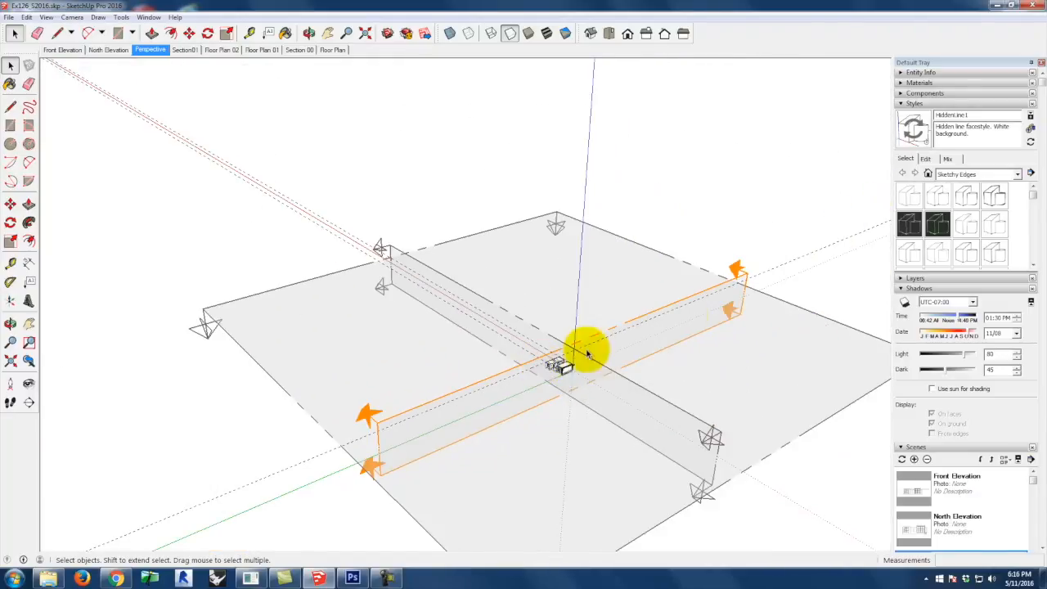
{"action": "left_click", "coordinate": [744, 278]}
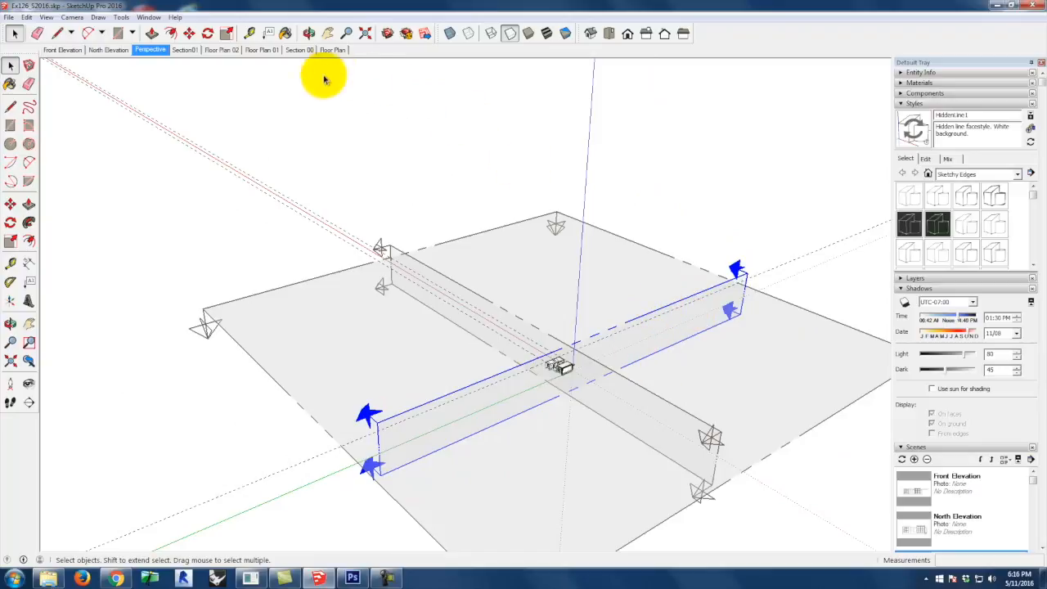
{"action": "left_click", "coordinate": [189, 33]}
{"action": "scroll", "coordinate": [548, 393], "scroll_direction": "up", "scroll_amount": 2}
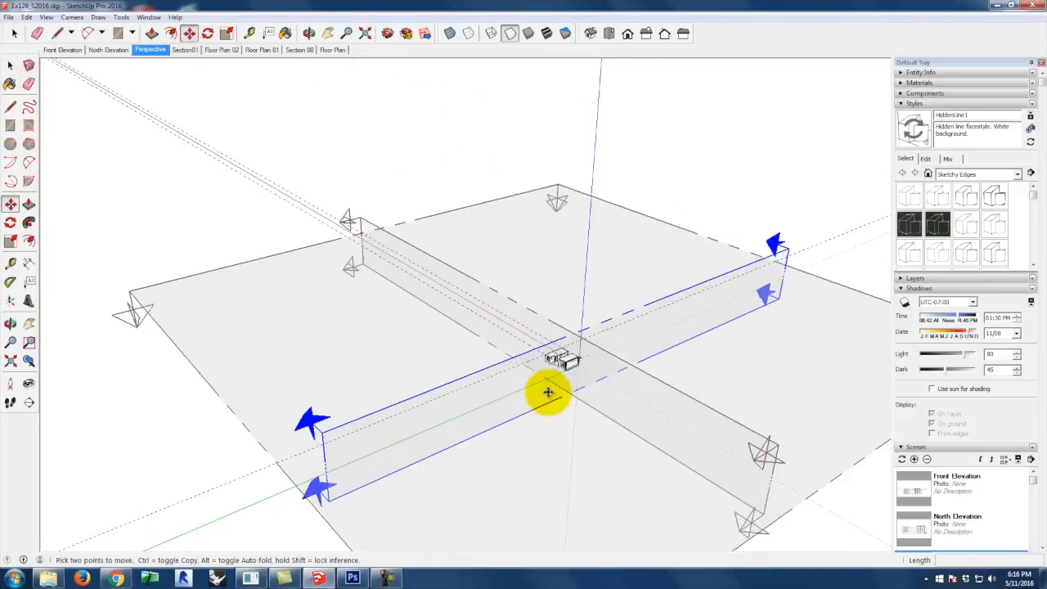
{"action": "scroll", "coordinate": [548, 393], "scroll_direction": "up", "scroll_amount": 6}
{"action": "scroll", "coordinate": [563, 425], "scroll_direction": "down", "scroll_amount": 2}
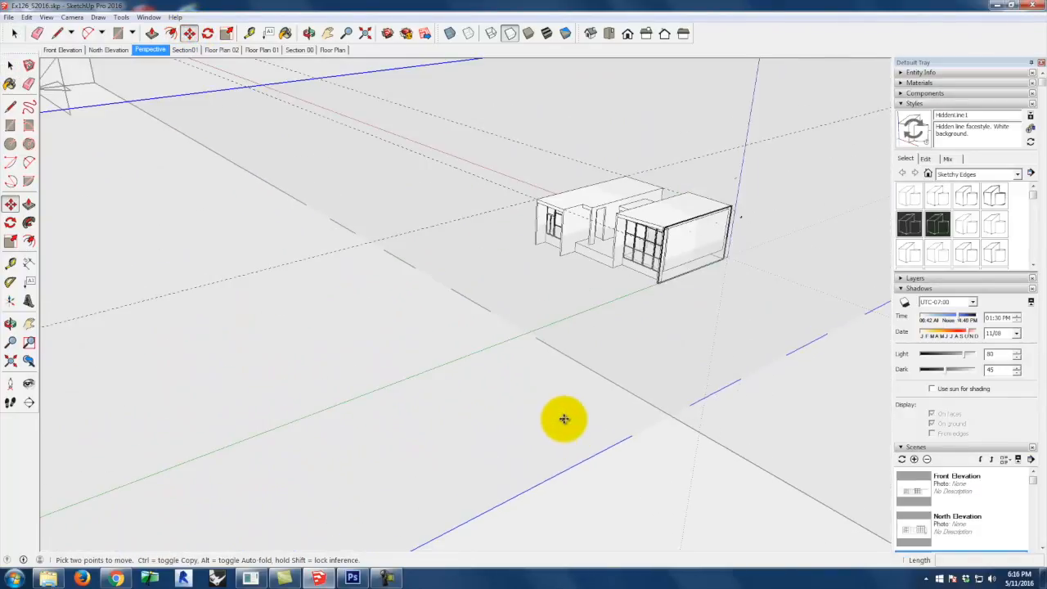
{"action": "left_click", "coordinate": [564, 419]}
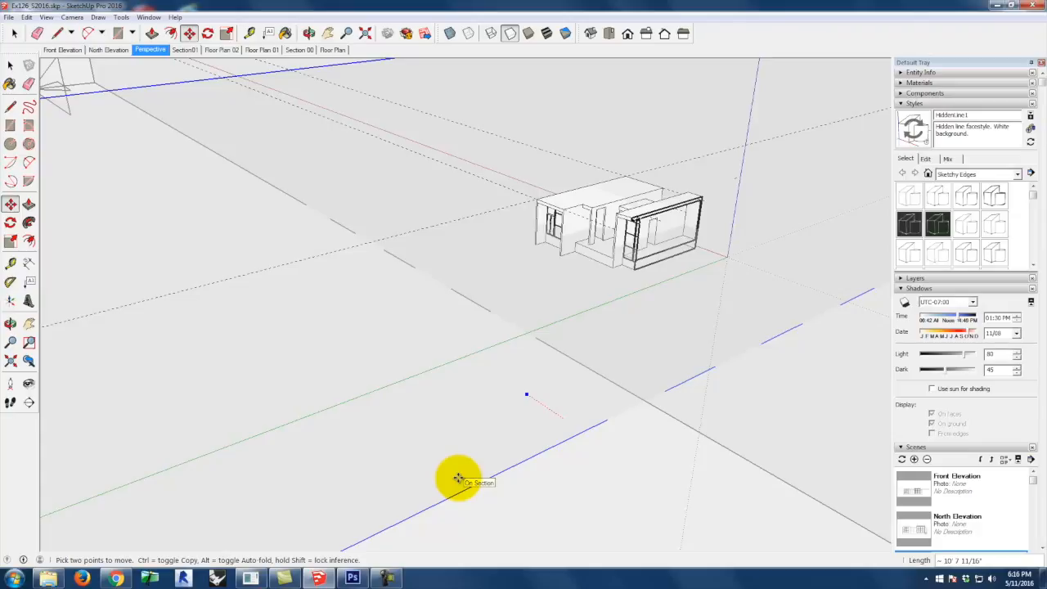
{"action": "left_click", "coordinate": [458, 478]}
Examine the cut interior of the large room by viewing the section from the end of the house.
{"action": "scroll", "coordinate": [519, 374], "scroll_direction": "down", "scroll_amount": 6}
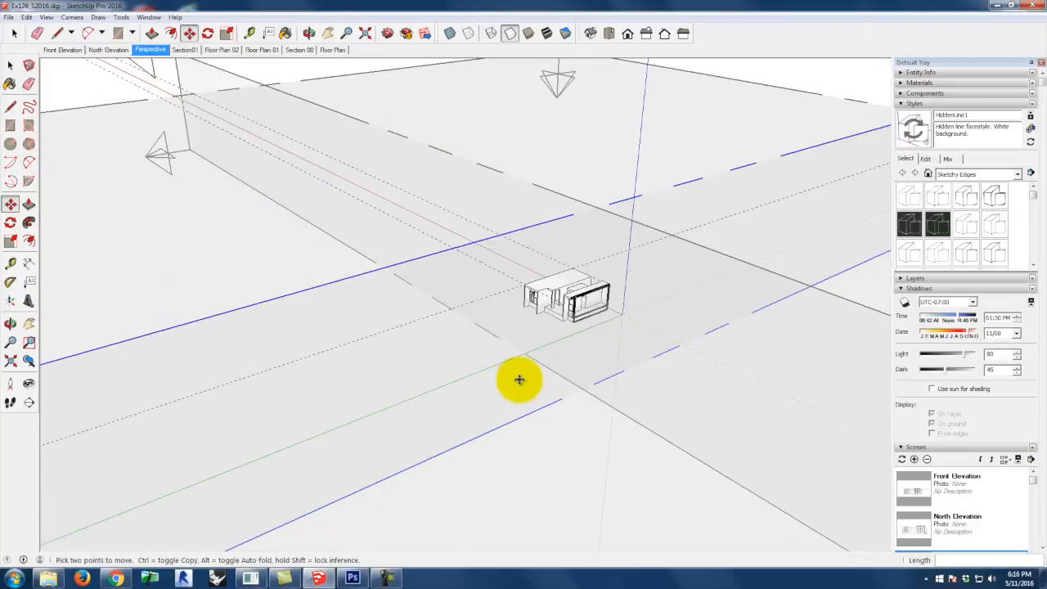
{"action": "left_click_drag", "start_coordinate": [668, 414], "coordinate": [131, 336]}
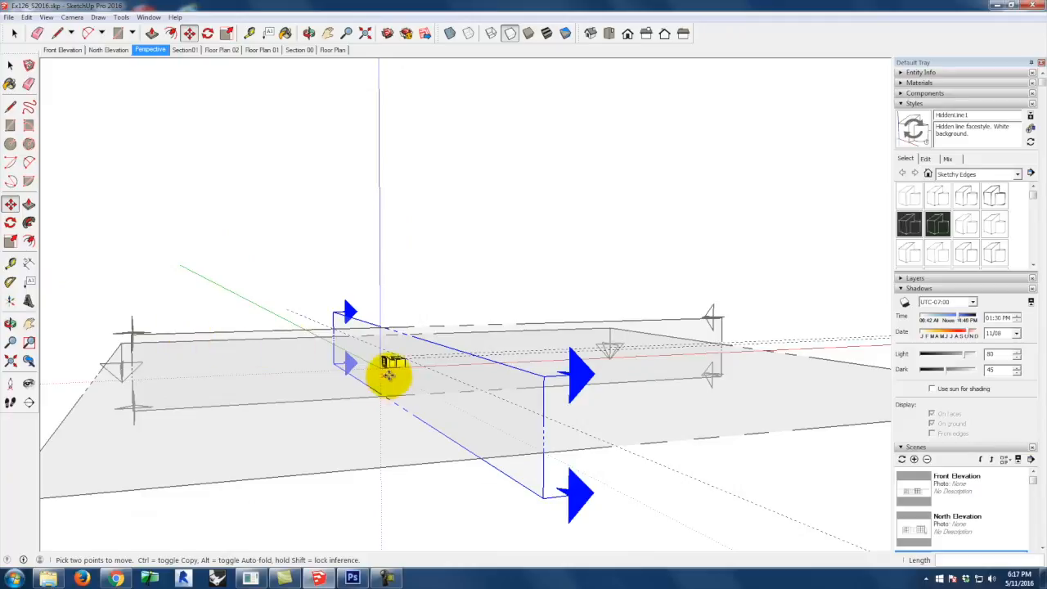
{"action": "scroll", "coordinate": [385, 360], "scroll_direction": "up", "scroll_amount": 5}
{"action": "left_click_drag", "start_coordinate": [372, 423], "coordinate": [695, 431]}
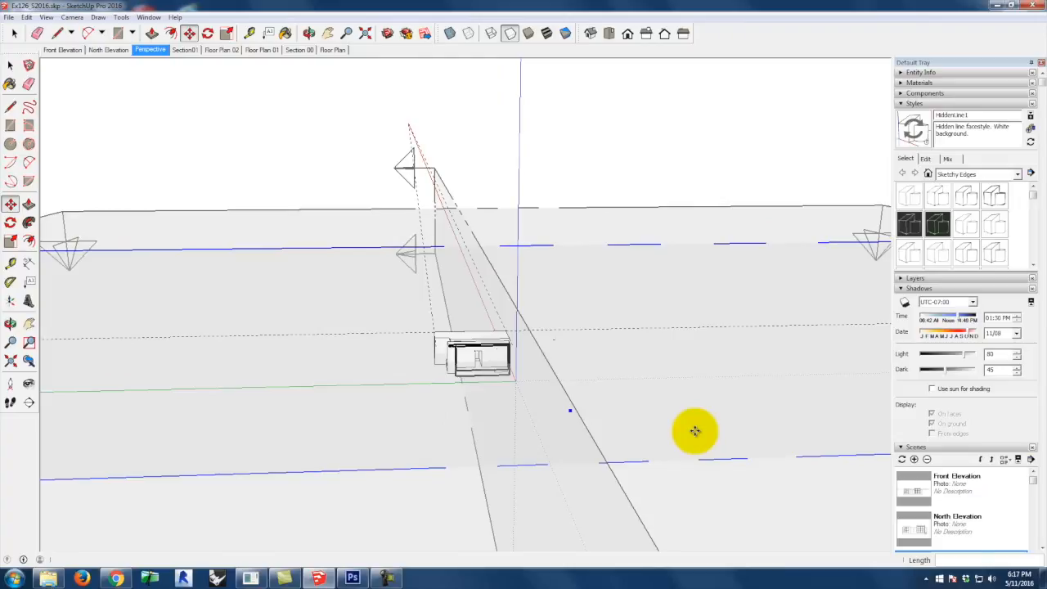
{"action": "scroll", "coordinate": [480, 337], "scroll_direction": "up", "scroll_amount": 3}
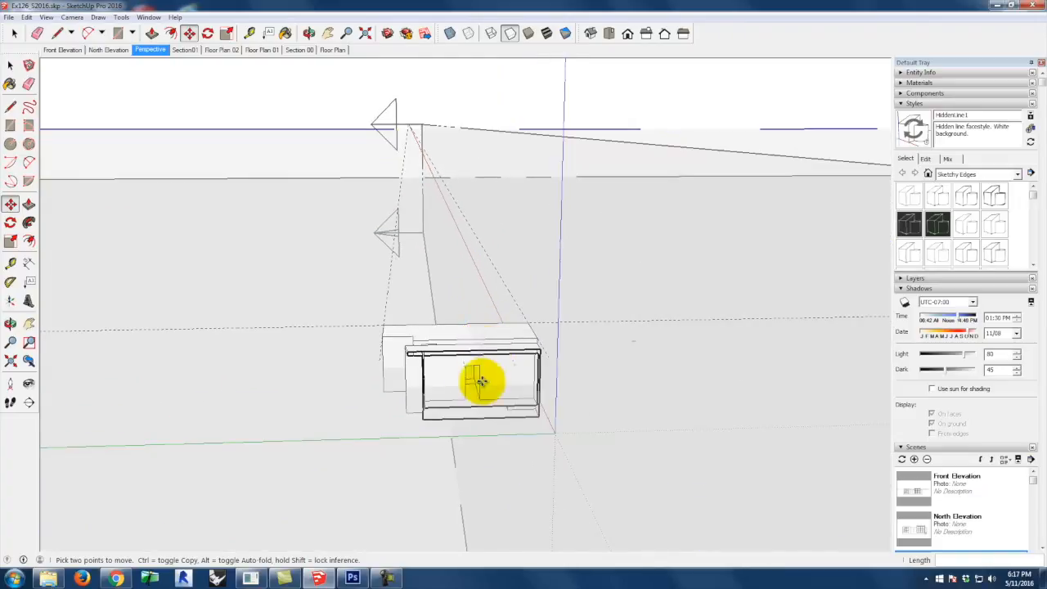
{"action": "scroll", "coordinate": [481, 381], "scroll_direction": "up", "scroll_amount": 1}
{"action": "left_click_drag", "start_coordinate": [484, 390], "coordinate": [482, 330]}
{"action": "key", "text": "m"}
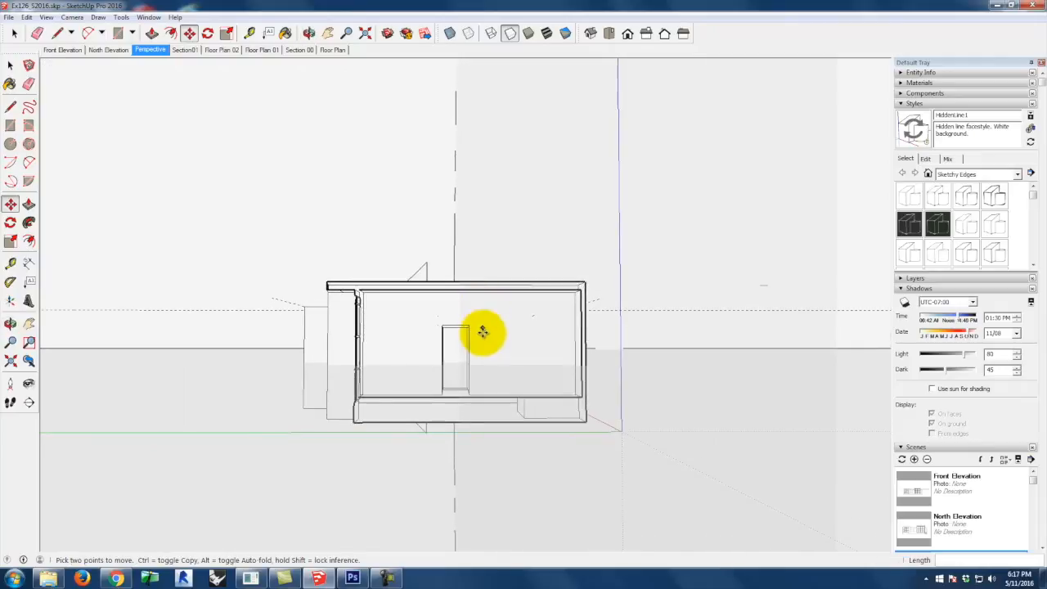
{"action": "scroll", "coordinate": [482, 331], "scroll_direction": "up", "scroll_amount": 2}
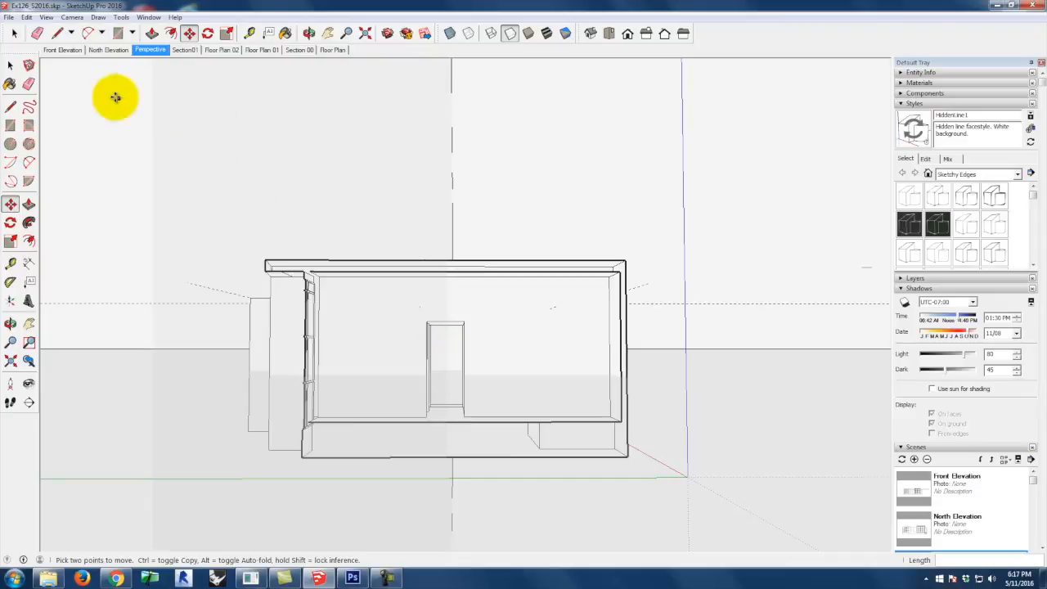
Switch the camera to Parallel Projection for the section through the large room.
{"action": "left_click", "coordinate": [74, 18]}
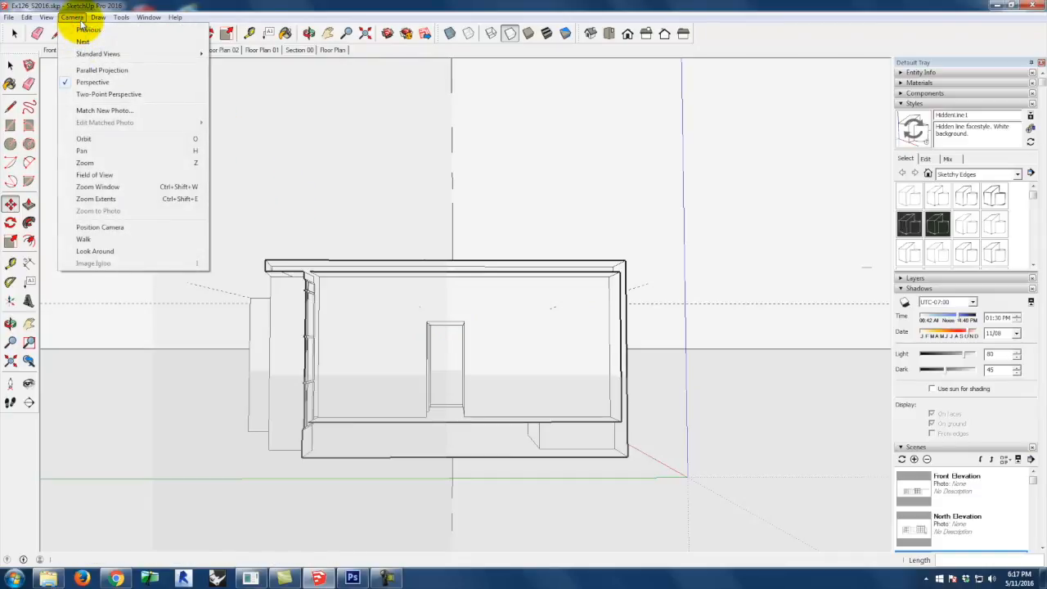
{"action": "left_click", "coordinate": [96, 71]}
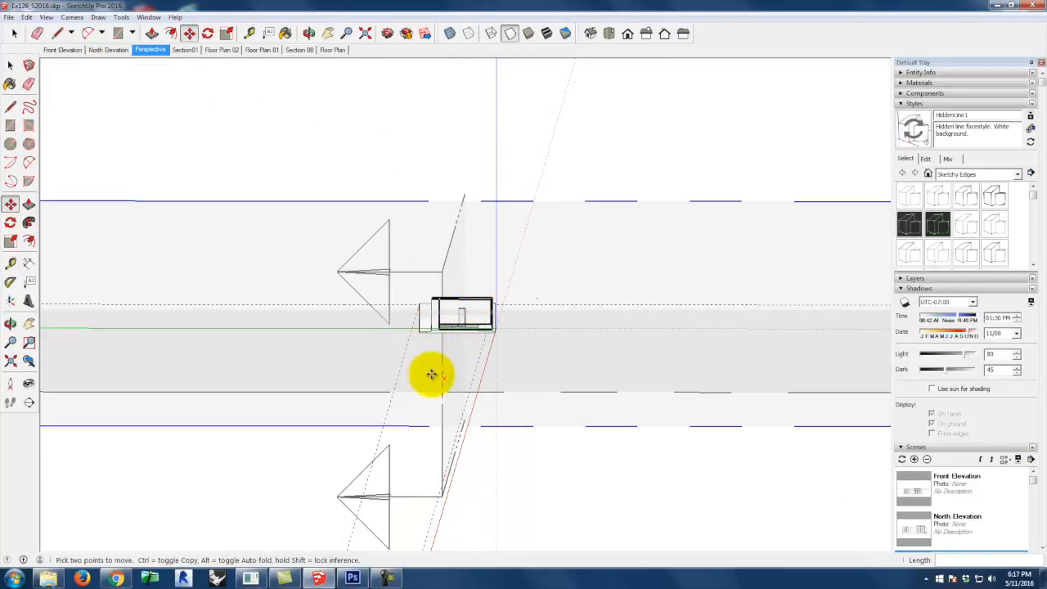
{"action": "scroll", "coordinate": [468, 316], "scroll_direction": "up", "scroll_amount": 3}
{"action": "scroll", "coordinate": [467, 317], "scroll_direction": "up", "scroll_amount": 2}
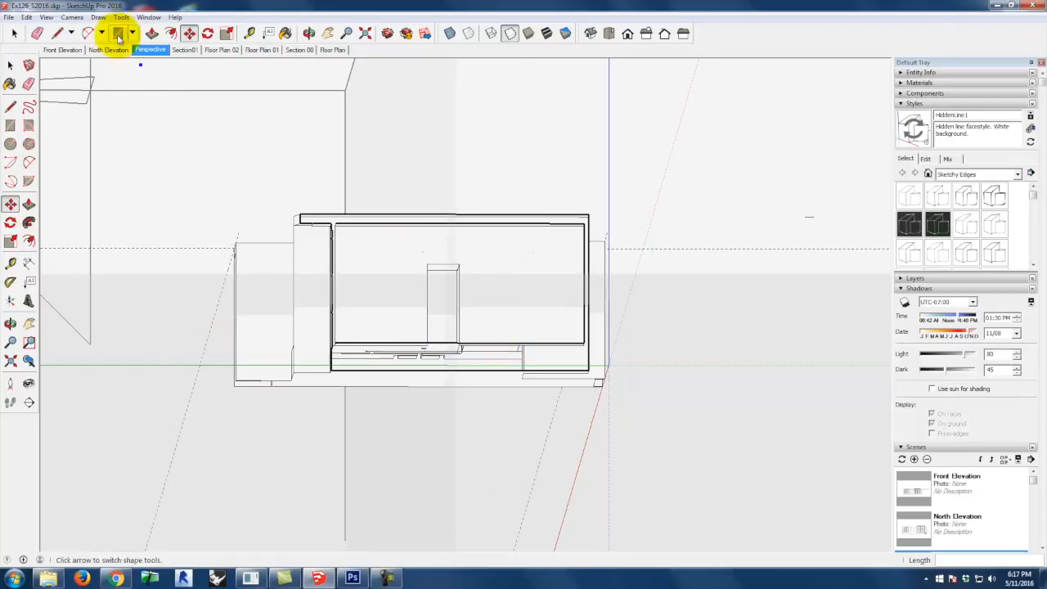
Set the camera to the standard Right view.
{"action": "left_click", "coordinate": [47, 17]}
{"action": "mouse_move", "coordinate": [71, 18]}
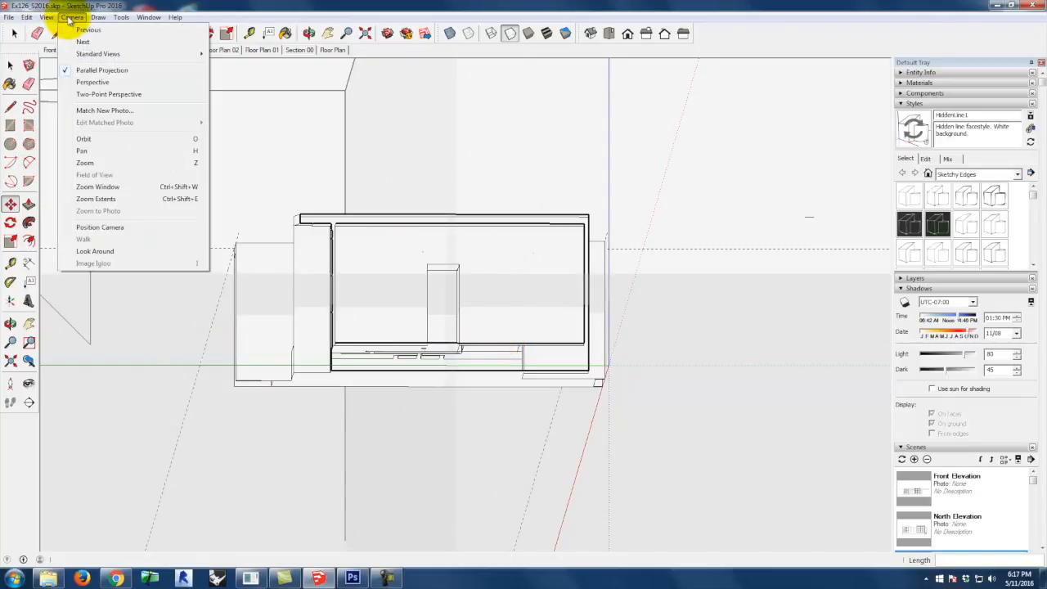
{"action": "mouse_move", "coordinate": [98, 52]}
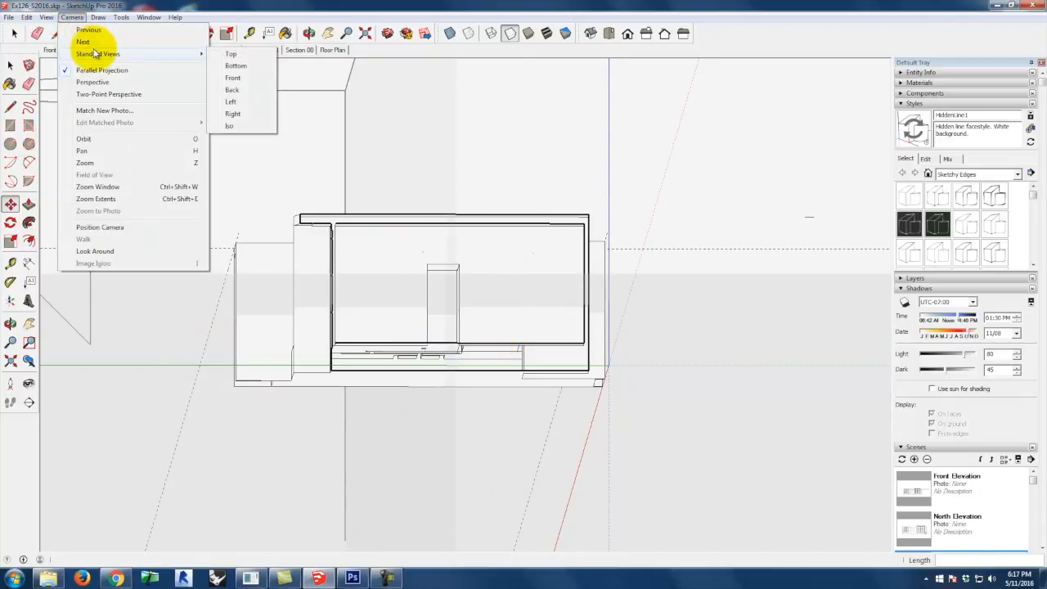
{"action": "left_click", "coordinate": [248, 115]}
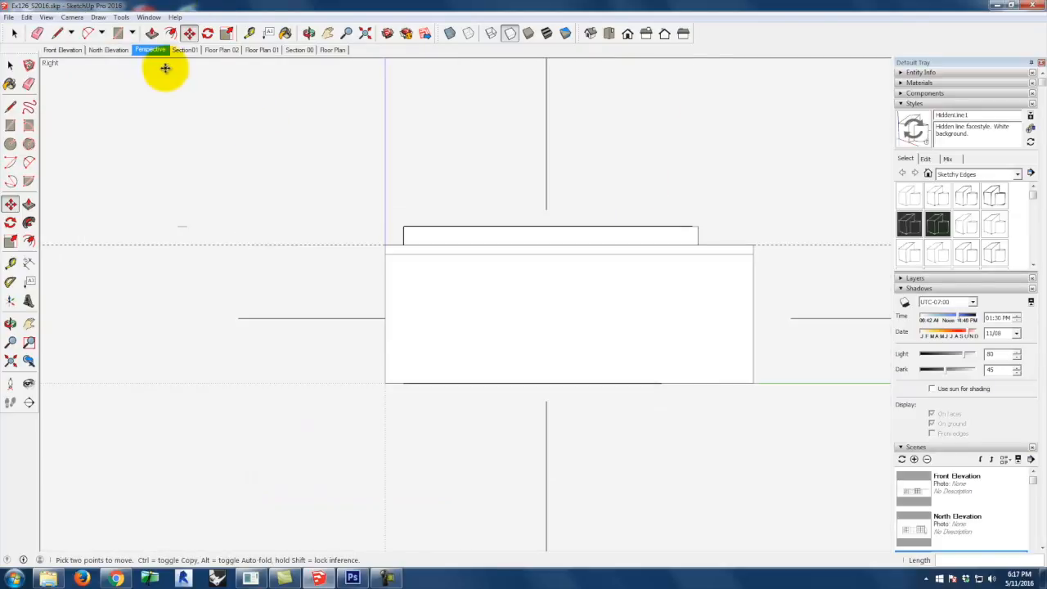
Set the camera to the standard Left view and frame the section cut in the drawing area.
{"action": "left_click", "coordinate": [123, 17]}
{"action": "mouse_move", "coordinate": [72, 17]}
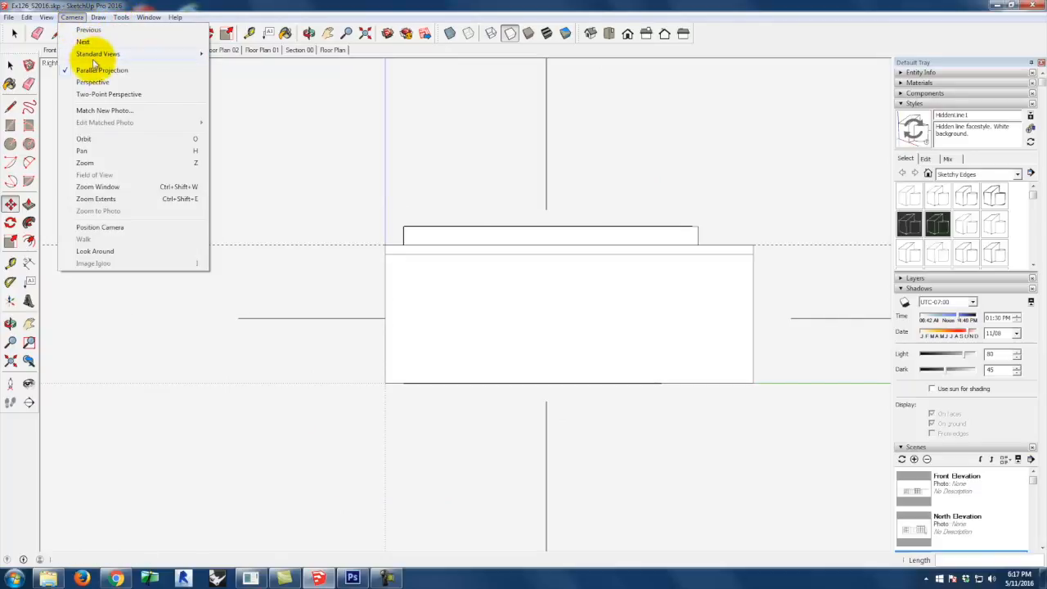
{"action": "mouse_move", "coordinate": [96, 54]}
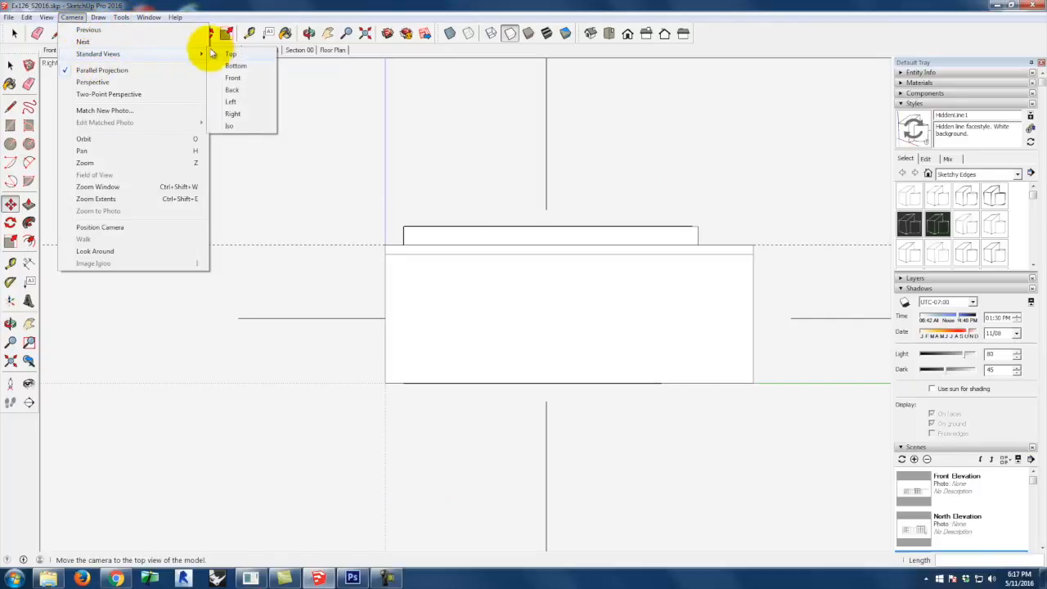
{"action": "left_click", "coordinate": [244, 107]}
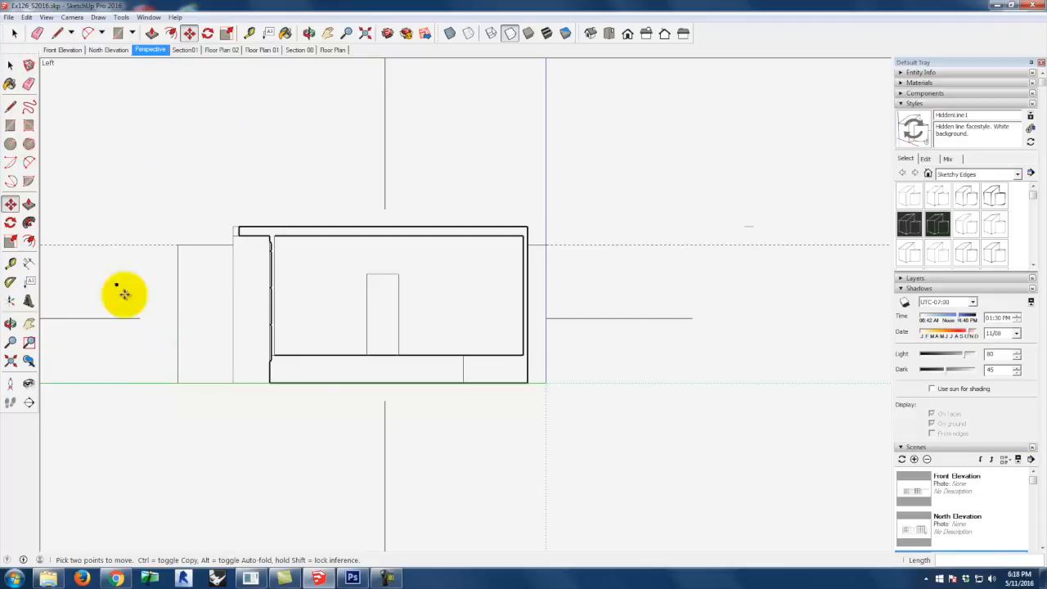
{"action": "scroll", "coordinate": [708, 332], "scroll_direction": "down", "scroll_amount": 2}
{"action": "scroll", "coordinate": [448, 308], "scroll_direction": "up", "scroll_amount": 4}
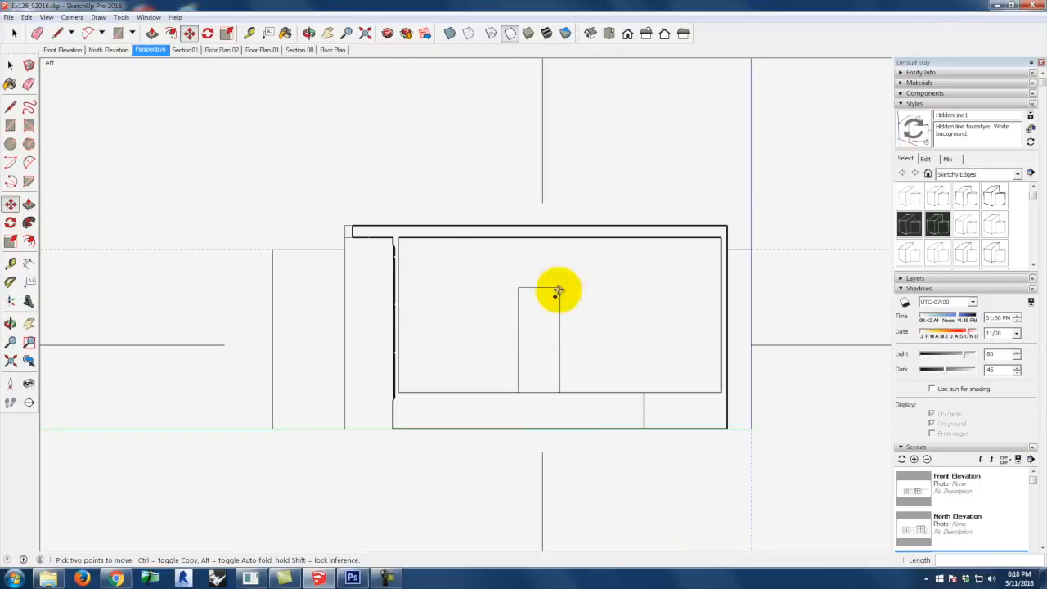
{"action": "scroll", "coordinate": [396, 410], "scroll_direction": "down", "scroll_amount": 1}
{"action": "scroll", "coordinate": [273, 242], "scroll_direction": "up", "scroll_amount": 1}
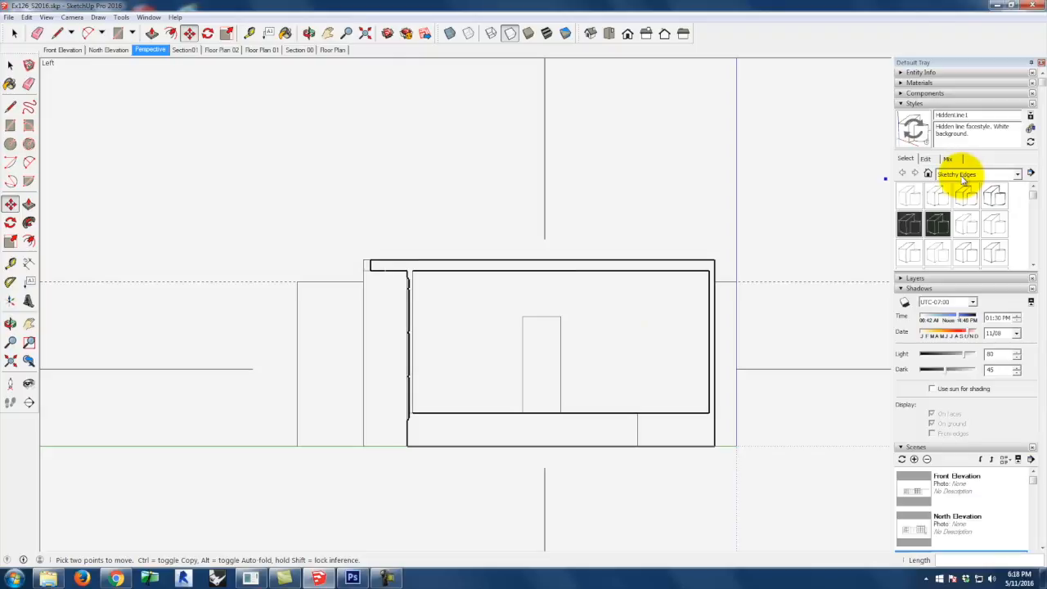
Apply the Hidden Line style with a white background from the Default Styles collection.
{"action": "left_click", "coordinate": [964, 181]}
{"action": "left_click", "coordinate": [975, 221]}
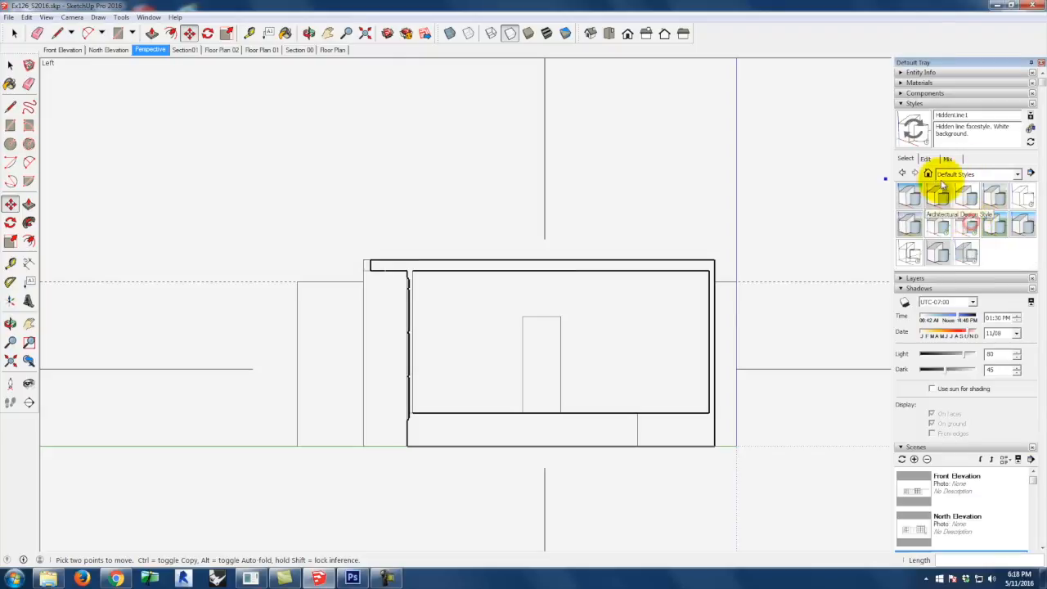
{"action": "left_click", "coordinate": [1017, 193]}
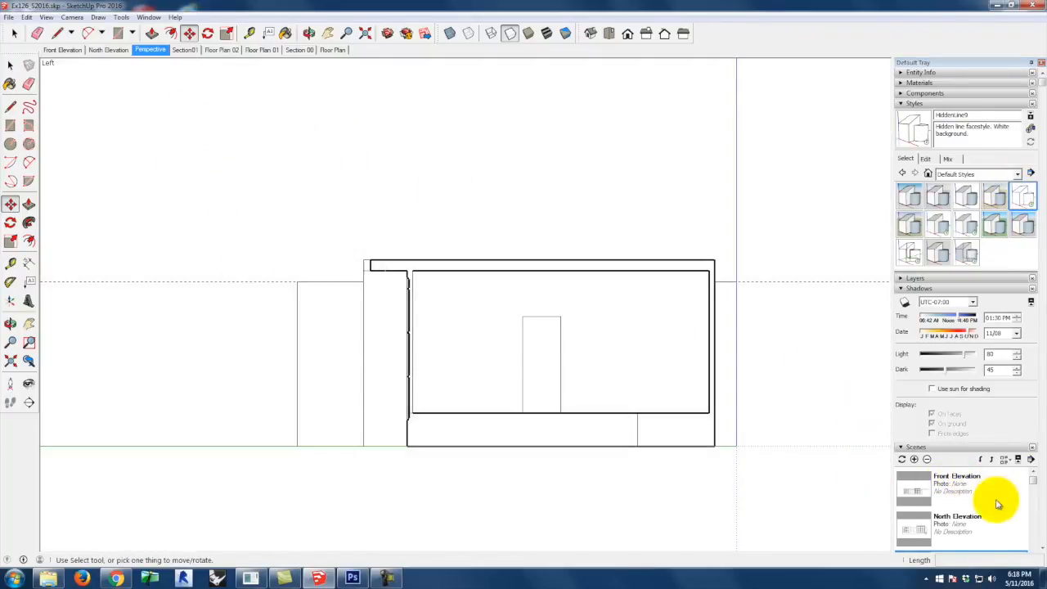
Add a new scene for the current section view and name it Section 02.
{"action": "left_click", "coordinate": [915, 460]}
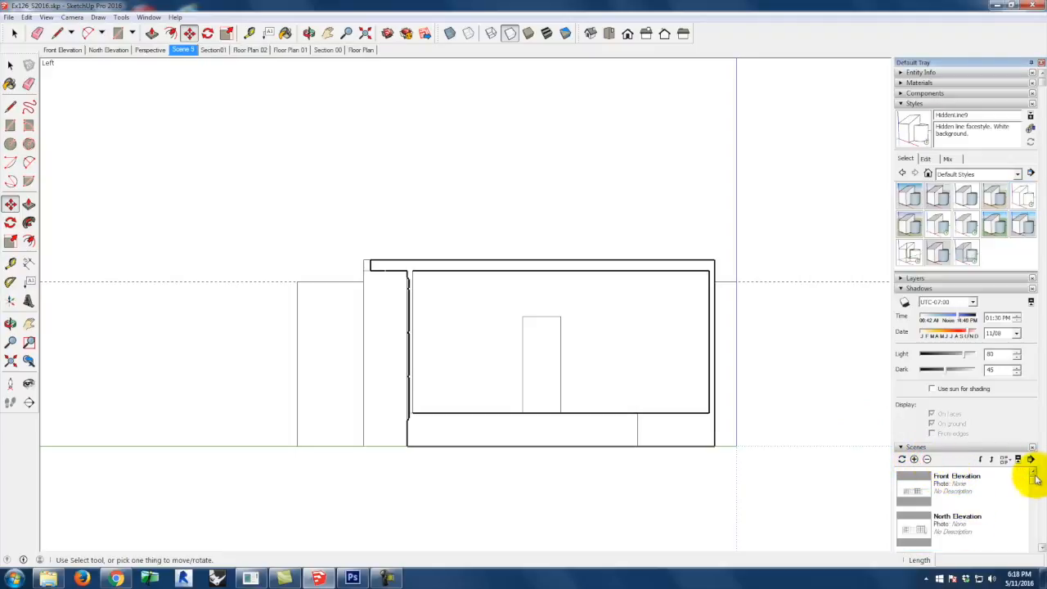
{"action": "left_click_drag", "start_coordinate": [1033, 481], "coordinate": [1032, 529]}
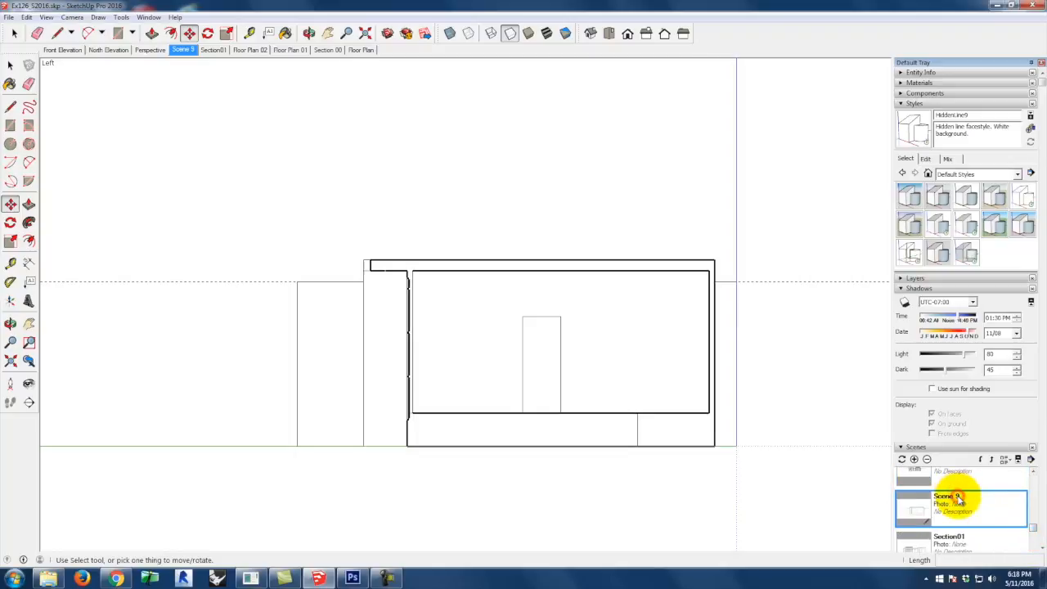
{"action": "left_click", "coordinate": [917, 288]}
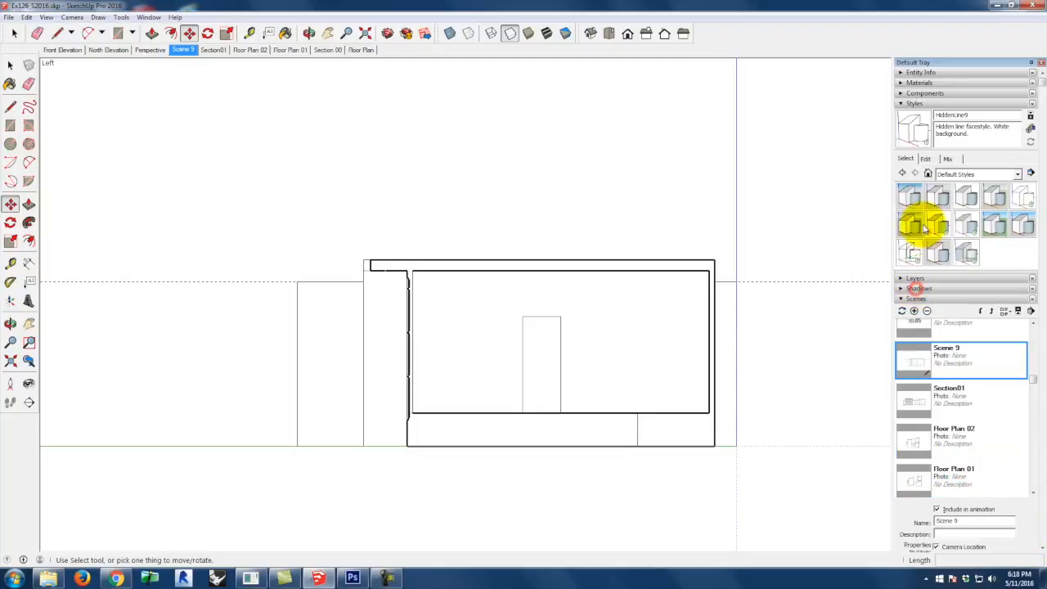
{"action": "double_click", "coordinate": [953, 520]}
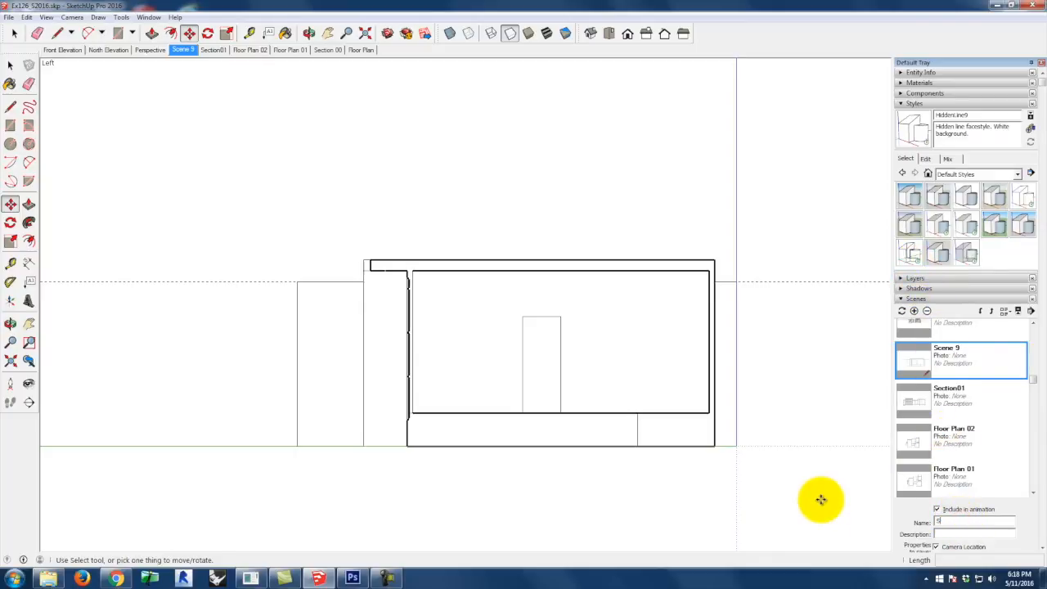
{"action": "type", "text": "Section 02"}
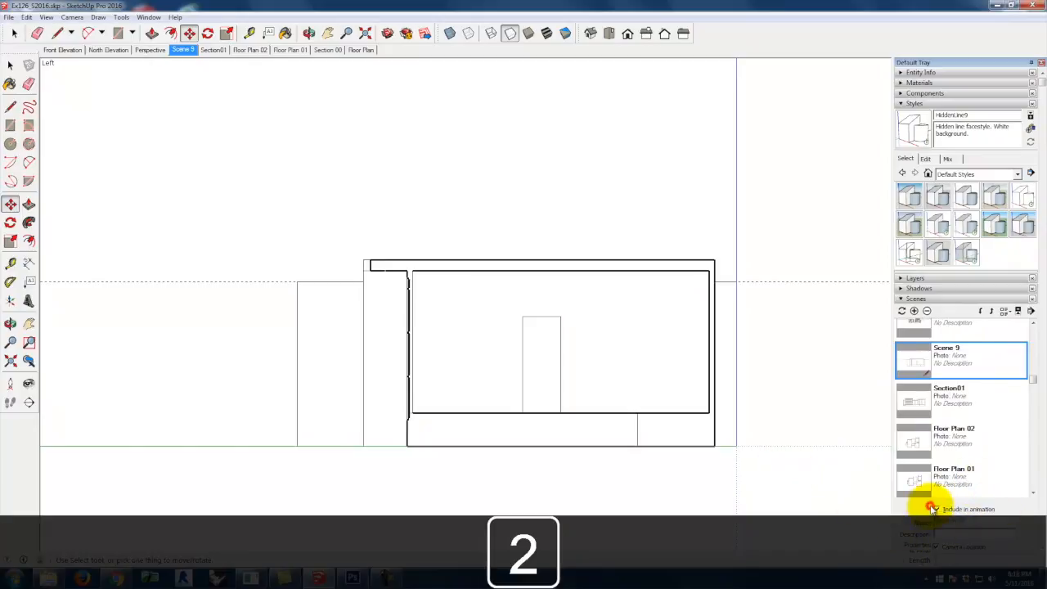
Rename the new Scene 9 as Section 02.
{"action": "key", "text": "Return"}
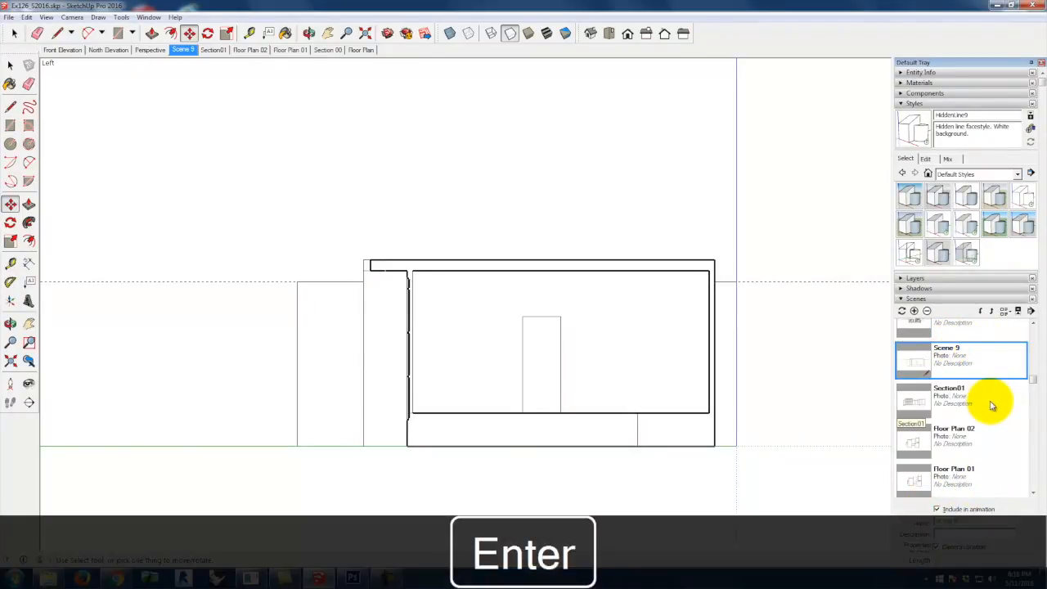
{"action": "left_click", "coordinate": [968, 350]}
{"action": "left_click_drag", "start_coordinate": [967, 522], "coordinate": [790, 483]}
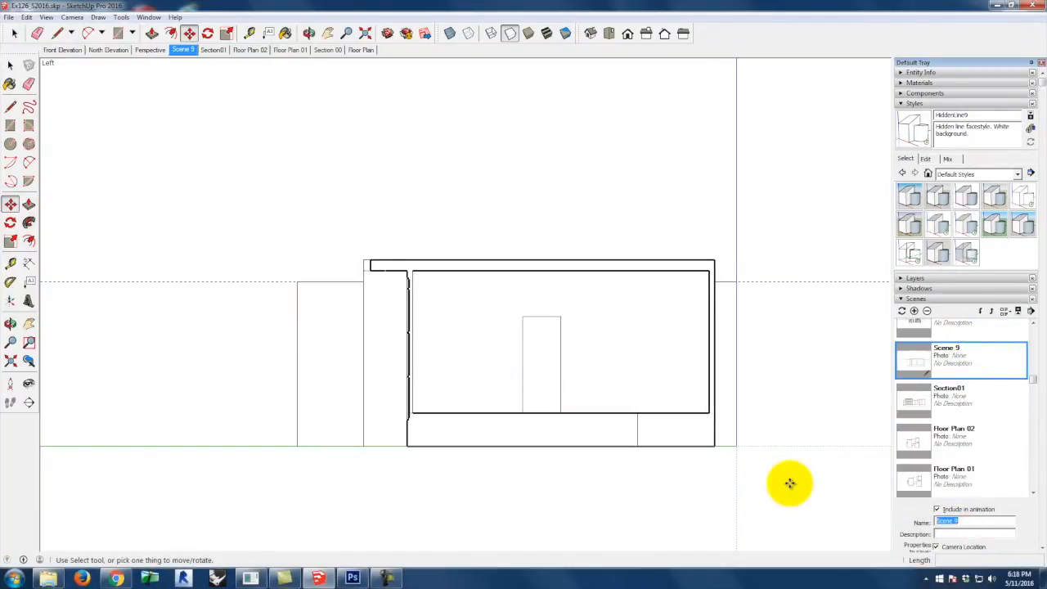
{"action": "type", "text": "Section2"}
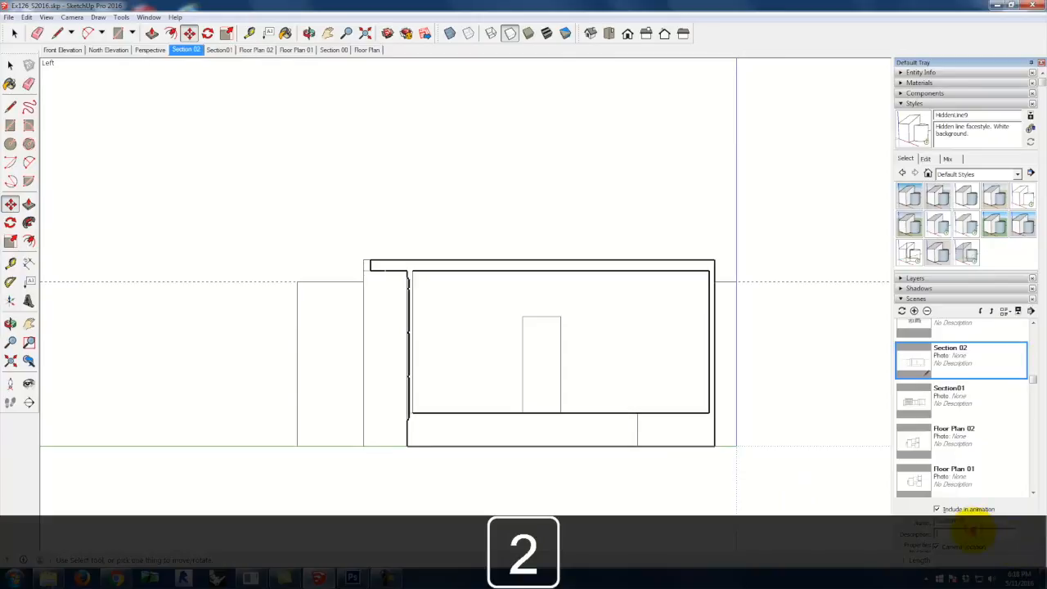
{"action": "left_click", "coordinate": [995, 350]}
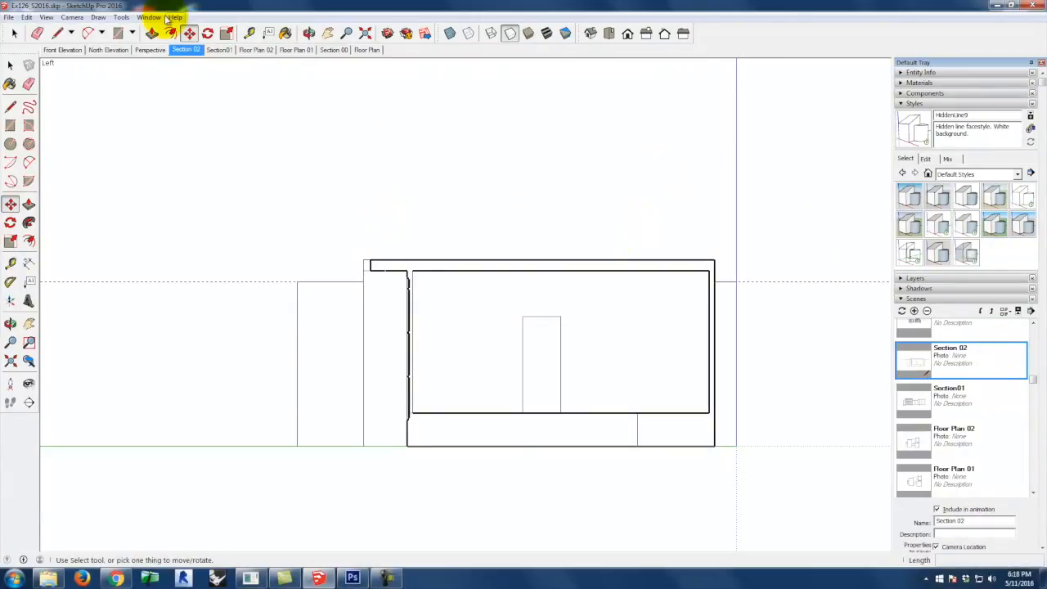
Hide the axes and the guides in the section view.
{"action": "left_click", "coordinate": [46, 17]}
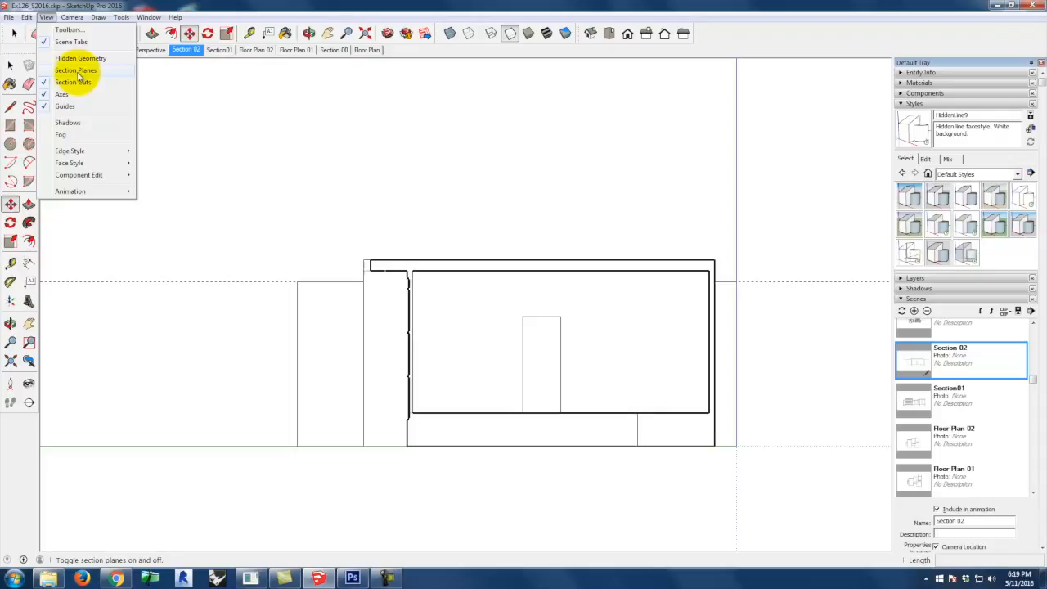
{"action": "left_click", "coordinate": [47, 94]}
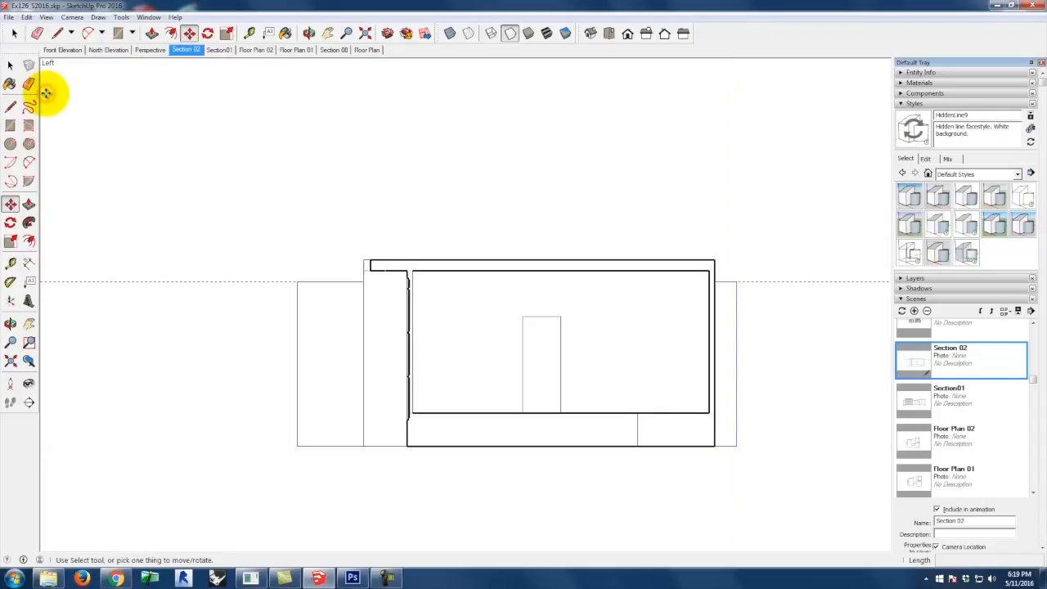
{"action": "left_click", "coordinate": [47, 17]}
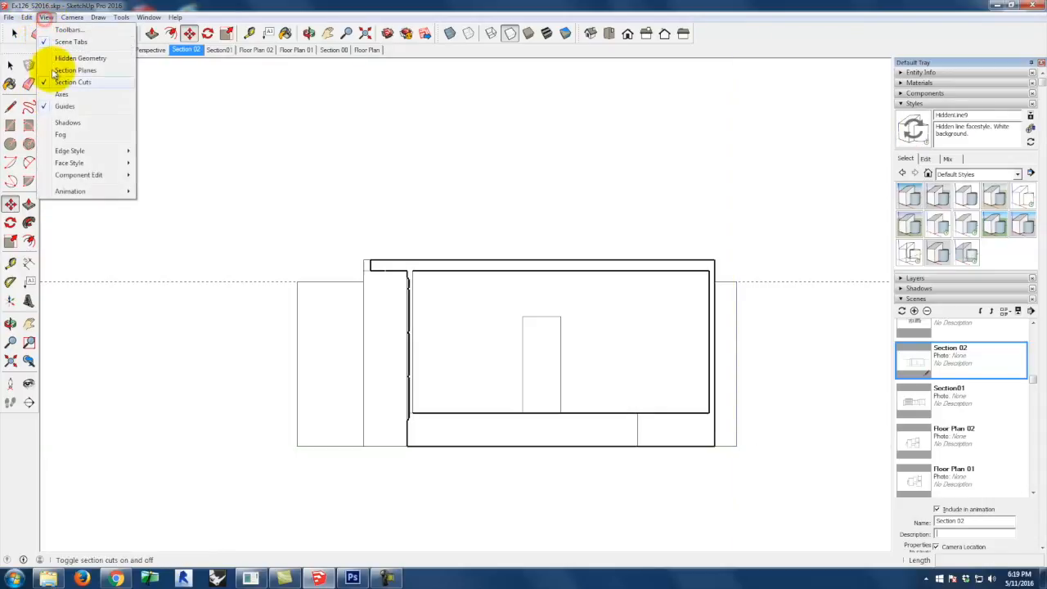
{"action": "left_click", "coordinate": [59, 104]}
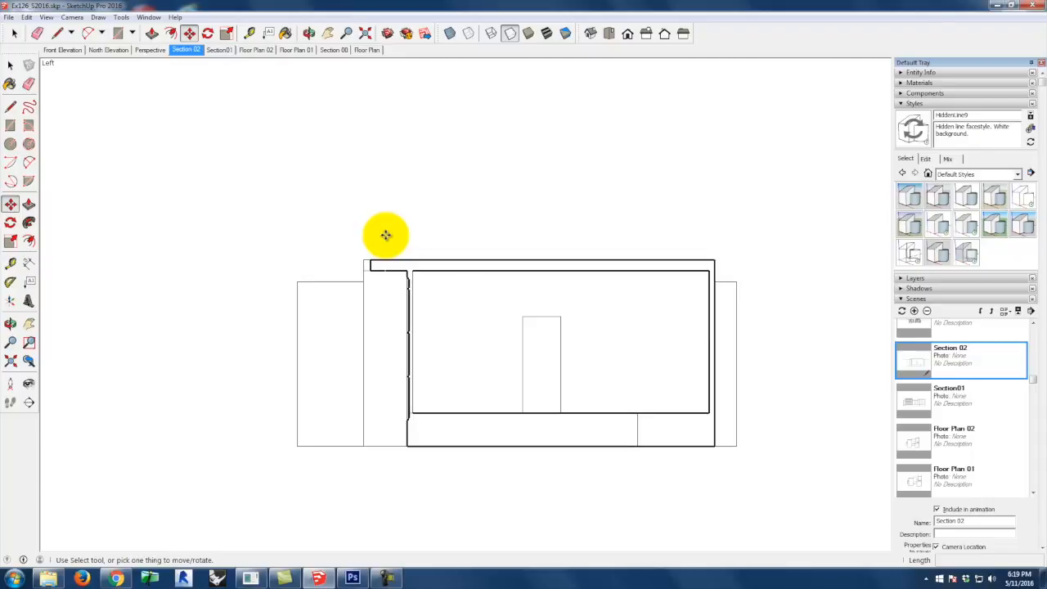
Start a 2D graphic export and browse to the Dropbox folder A135 Exercises on the Bluestone (J:) drive.
{"action": "left_click", "coordinate": [9, 18]}
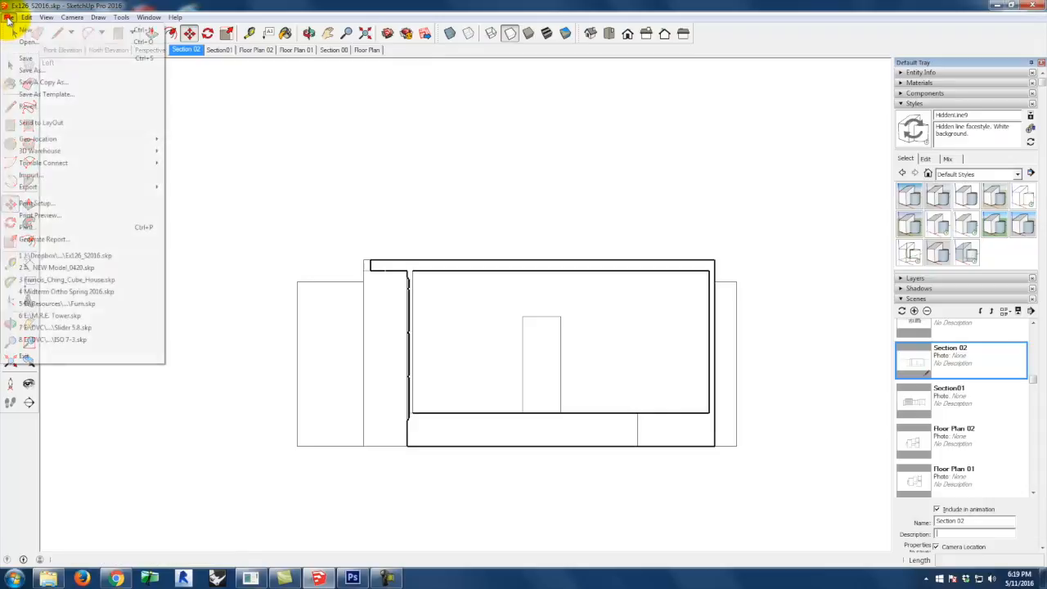
{"action": "mouse_move", "coordinate": [91, 188]}
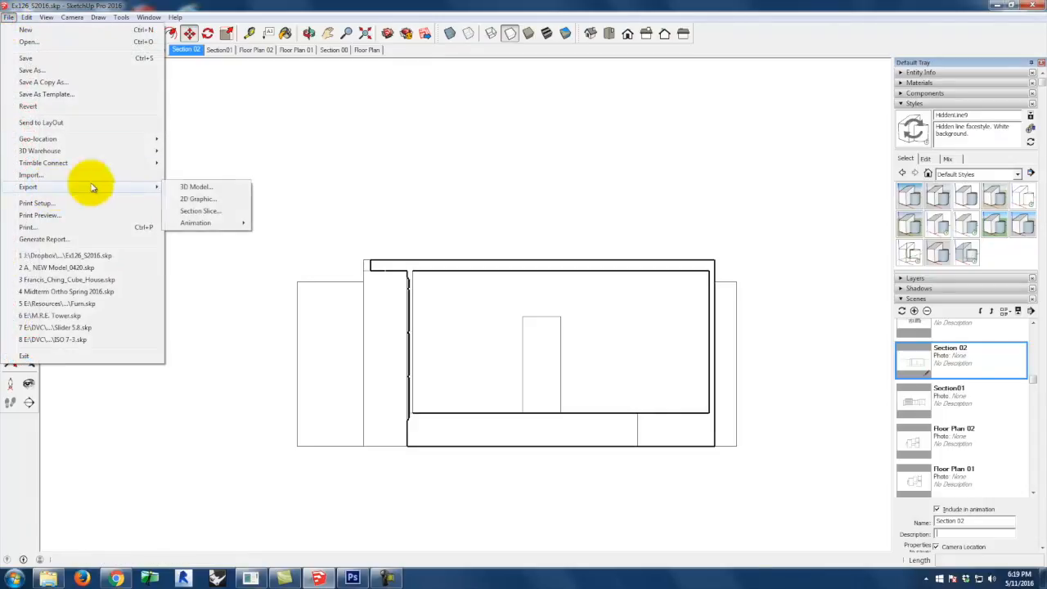
{"action": "left_click", "coordinate": [200, 199]}
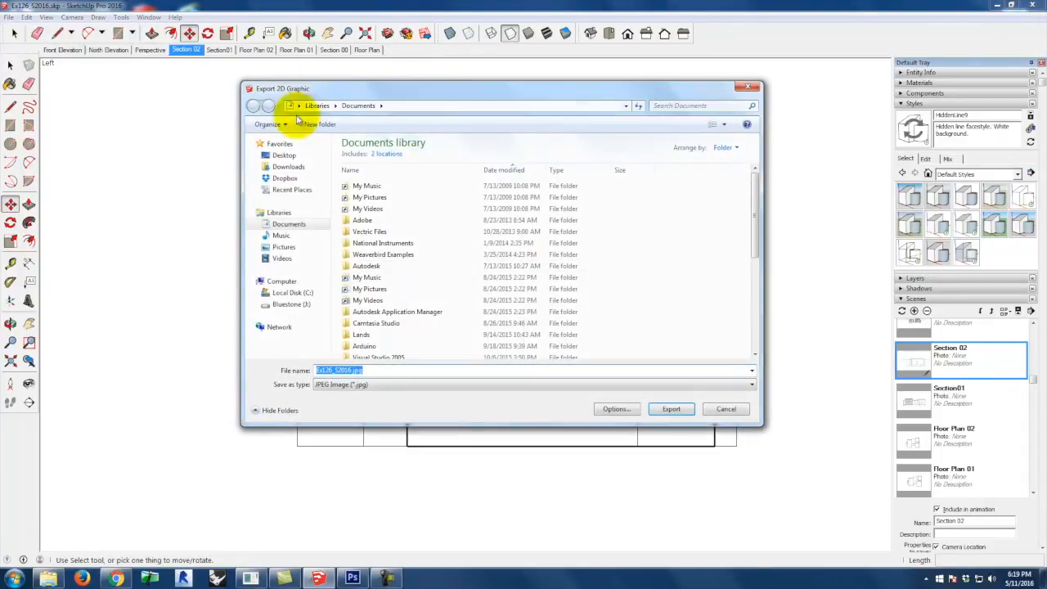
{"action": "left_click", "coordinate": [293, 305]}
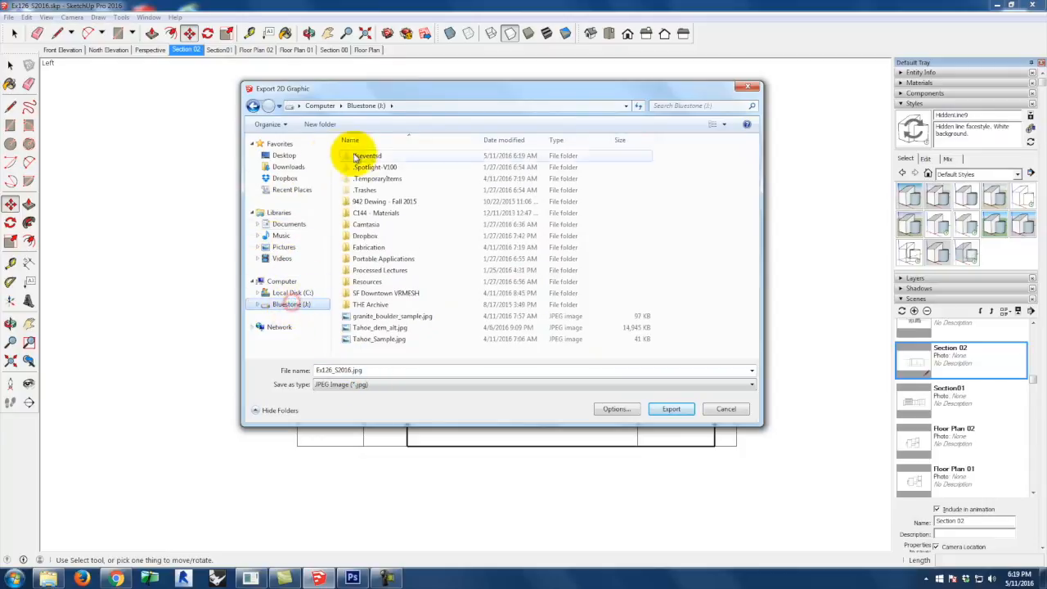
{"action": "left_click", "coordinate": [368, 281]}
{"action": "double_click", "coordinate": [365, 236]}
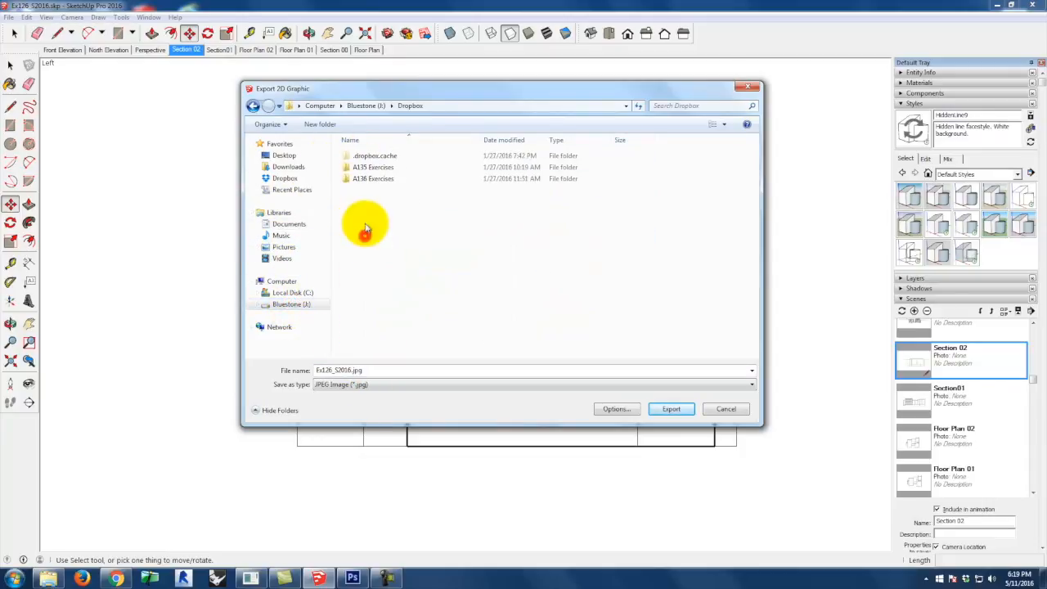
{"action": "double_click", "coordinate": [363, 167]}
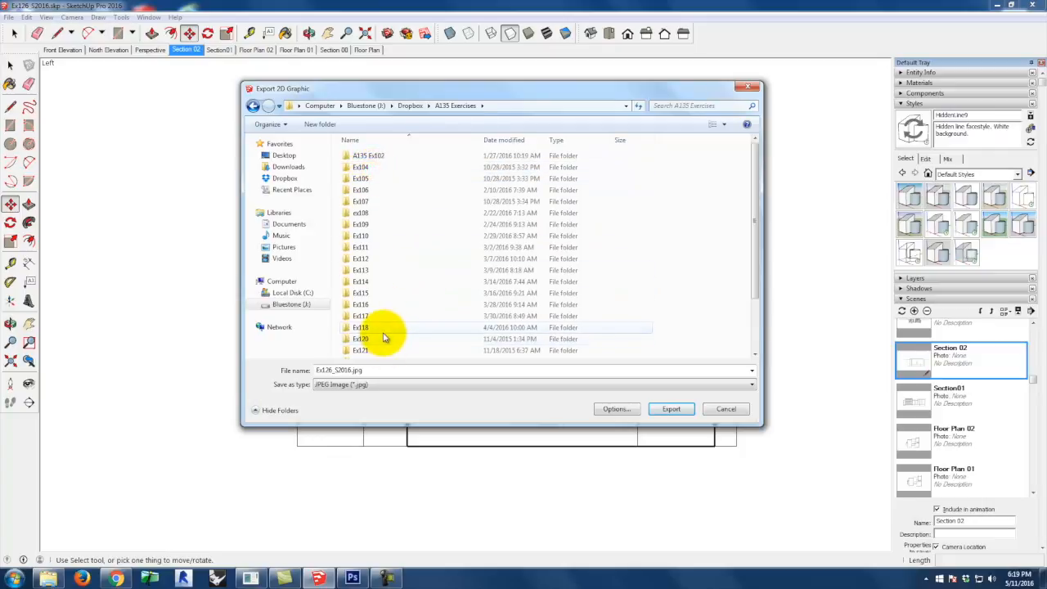
Create a folder Ex129 with a subfolder S2016e inside it and open the subfolder as the export location.
{"action": "scroll", "coordinate": [390, 333], "scroll_direction": "down", "scroll_amount": 5}
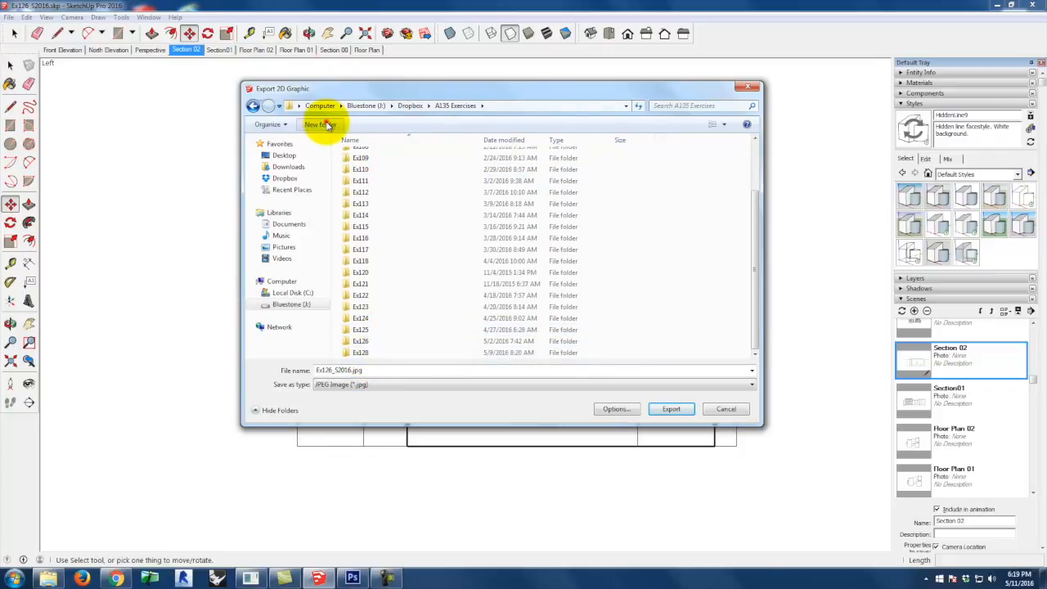
{"action": "left_click", "coordinate": [320, 124]}
{"action": "type", "text": "Ex129"}
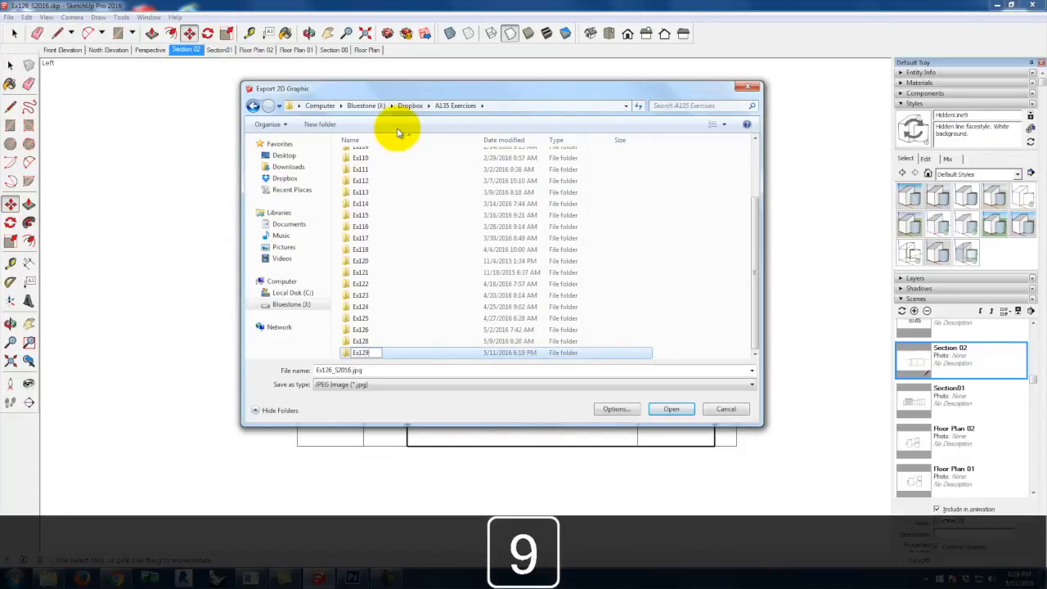
{"action": "double_click", "coordinate": [391, 351]}
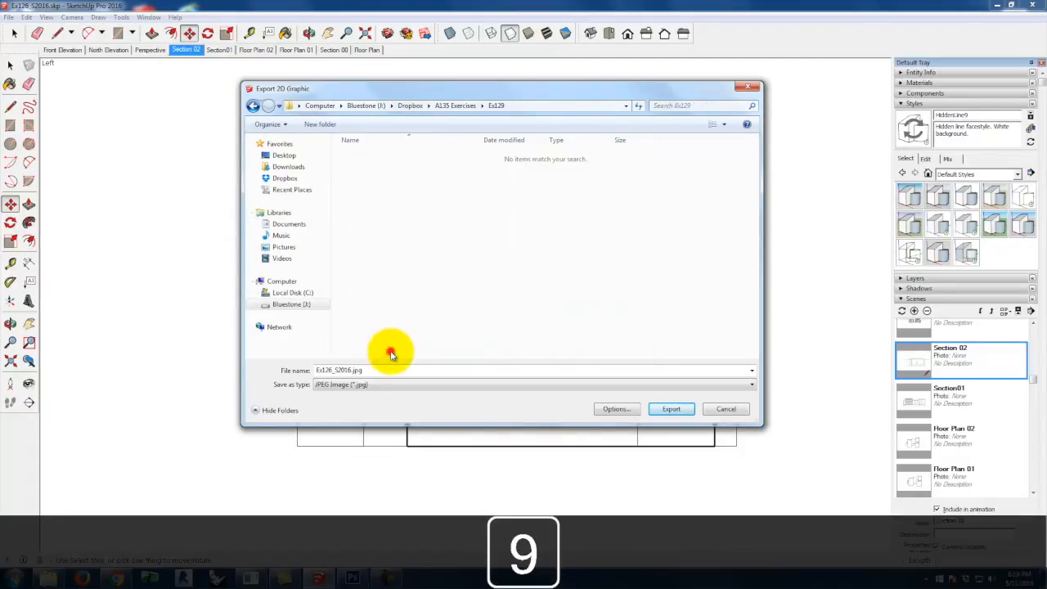
{"action": "left_click", "coordinate": [323, 123]}
{"action": "type", "text": "S2016"}
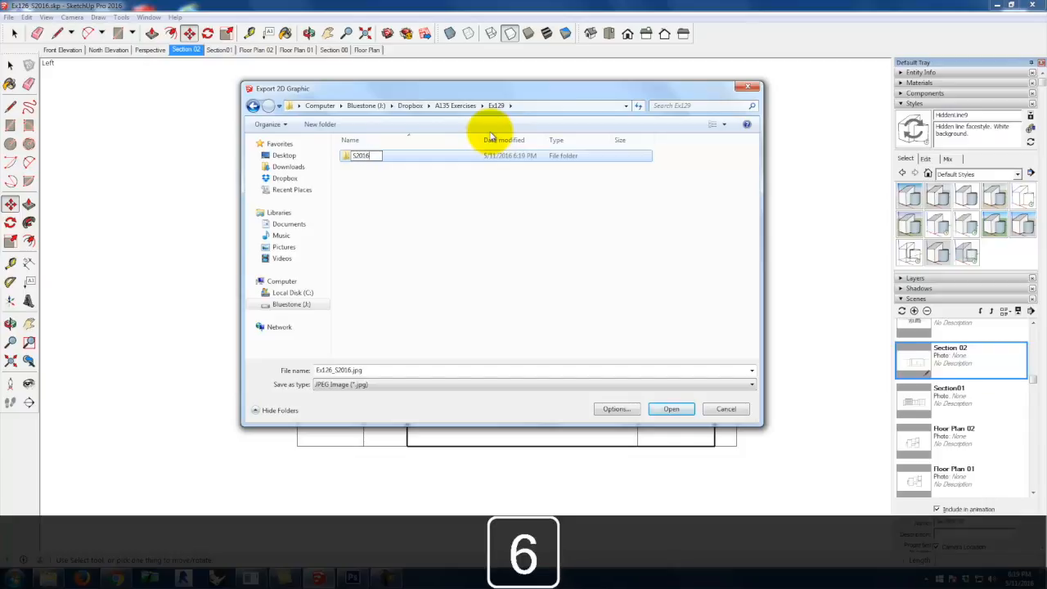
{"action": "type", "text": "e"}
{"action": "double_click", "coordinate": [423, 155]}
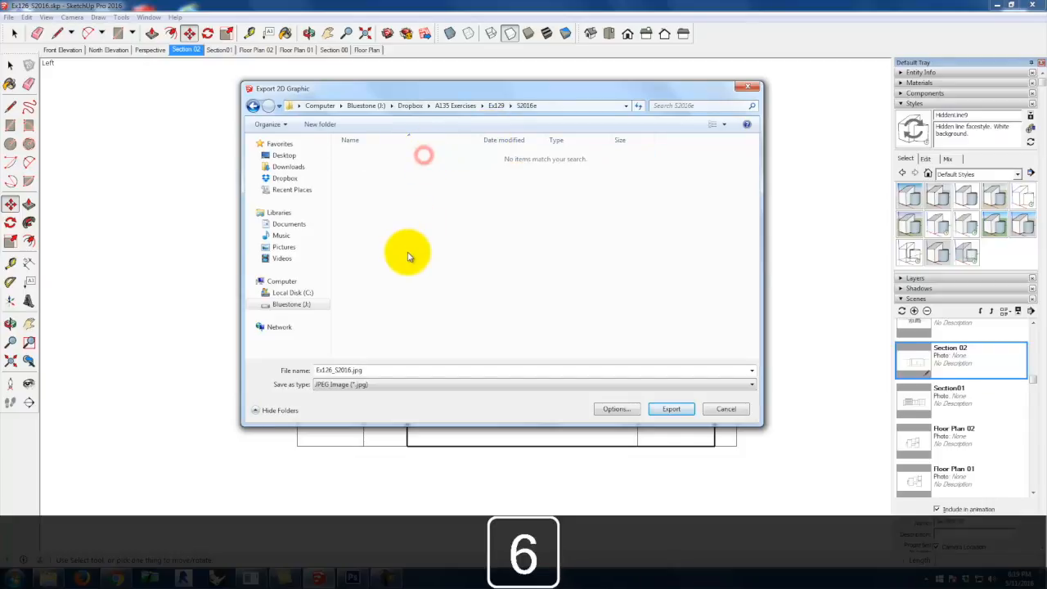
Name the exported JPEG image Section02_Lines.jpg.
{"action": "double_click", "coordinate": [347, 369]}
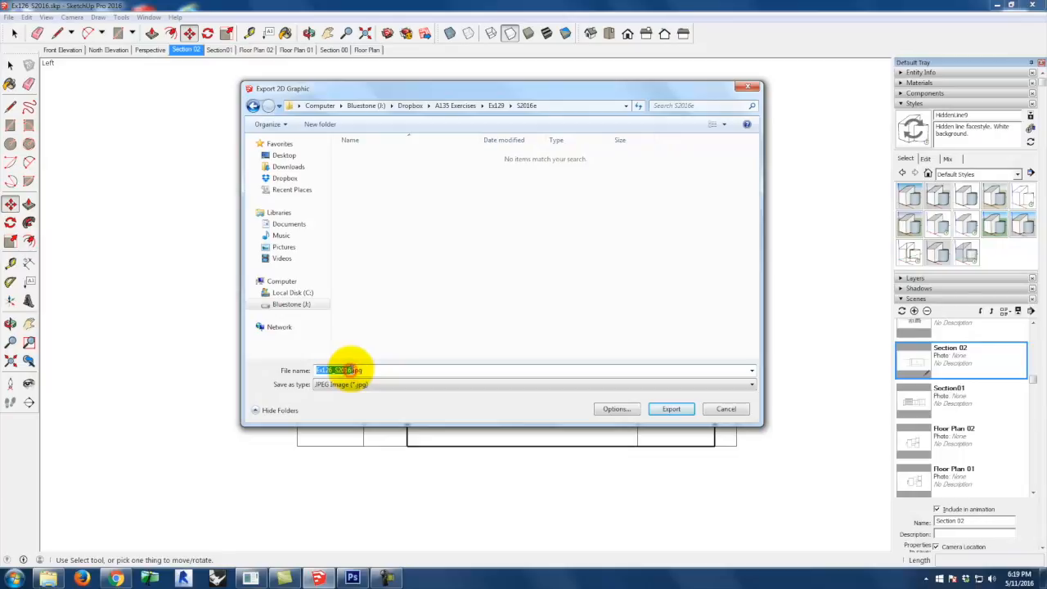
{"action": "double_click", "coordinate": [350, 370]}
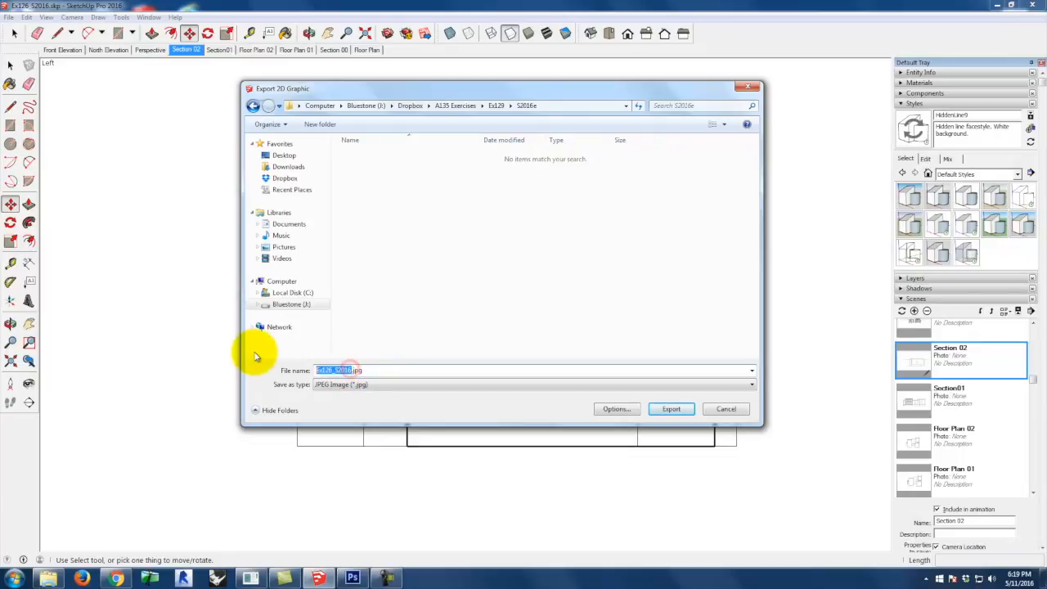
{"action": "type", "text": "Section02"}
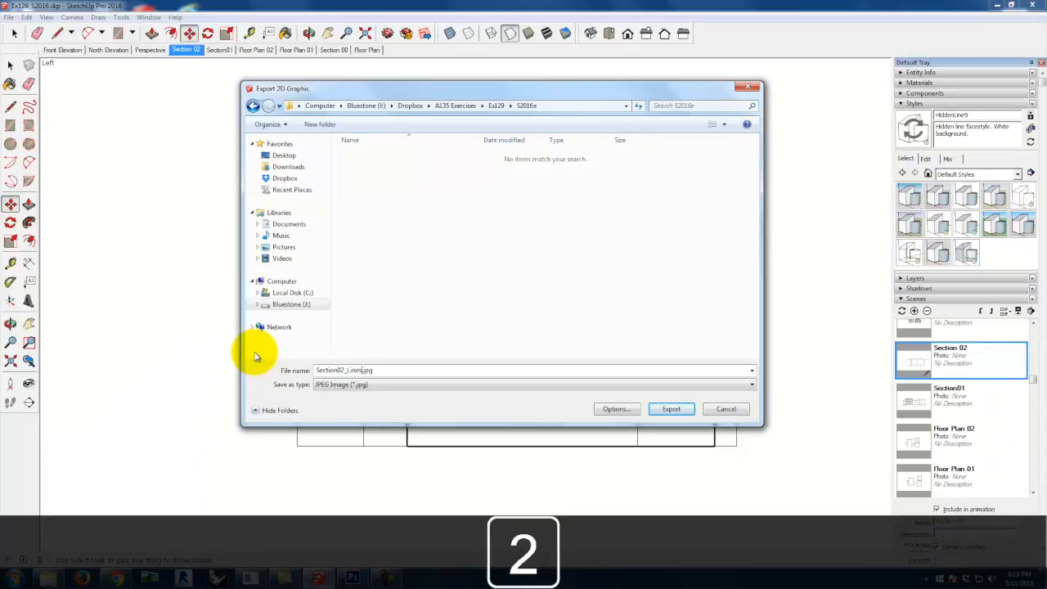
{"action": "type", "text": "_Lines"}
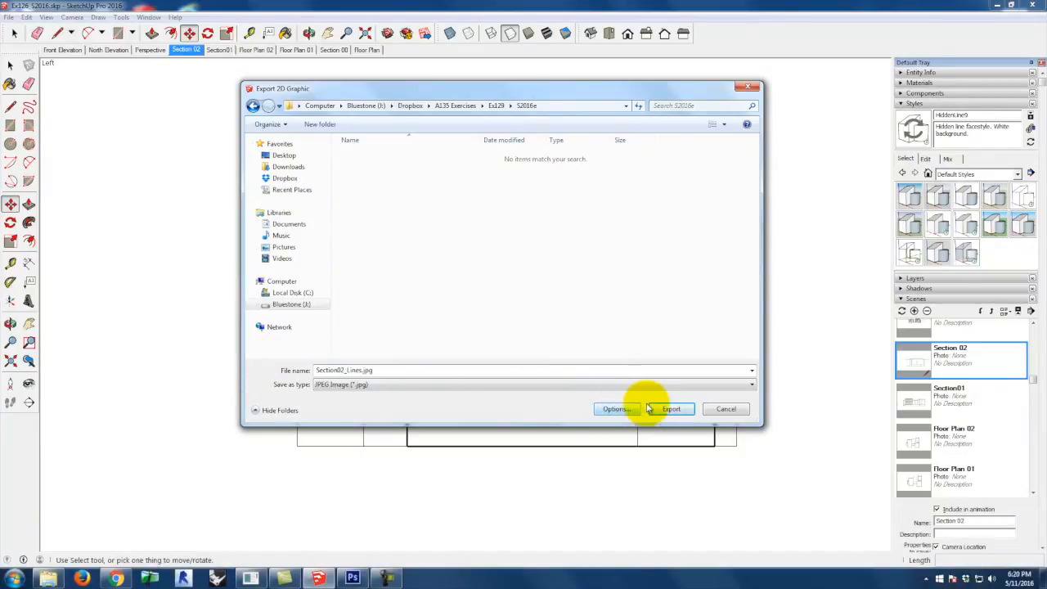
Check the JPG image size, accept the 4000-pixel width, and export the line drawing.
{"action": "left_click", "coordinate": [617, 409]}
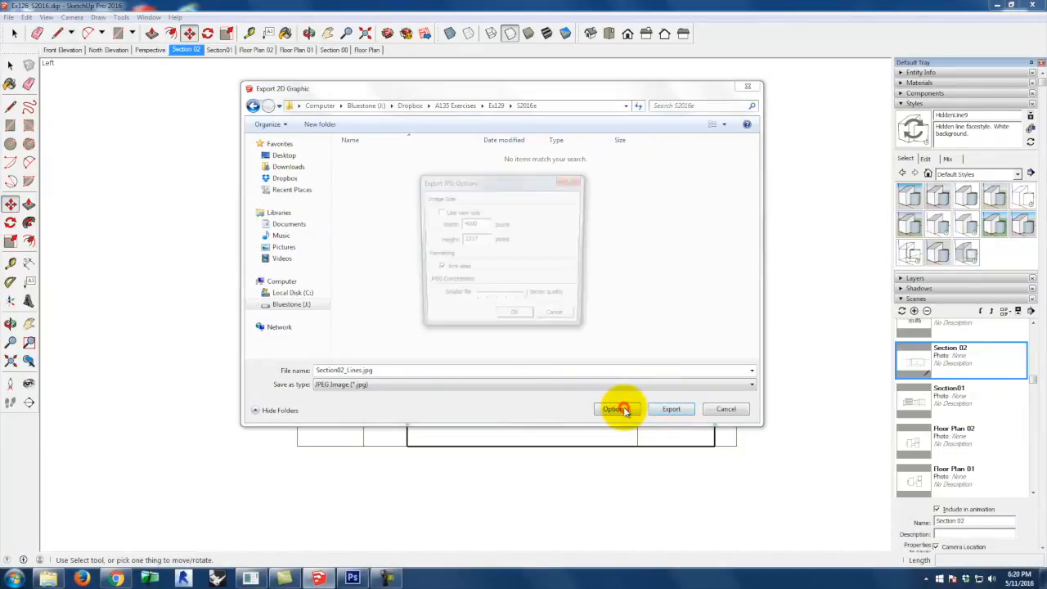
{"action": "double_click", "coordinate": [476, 240]}
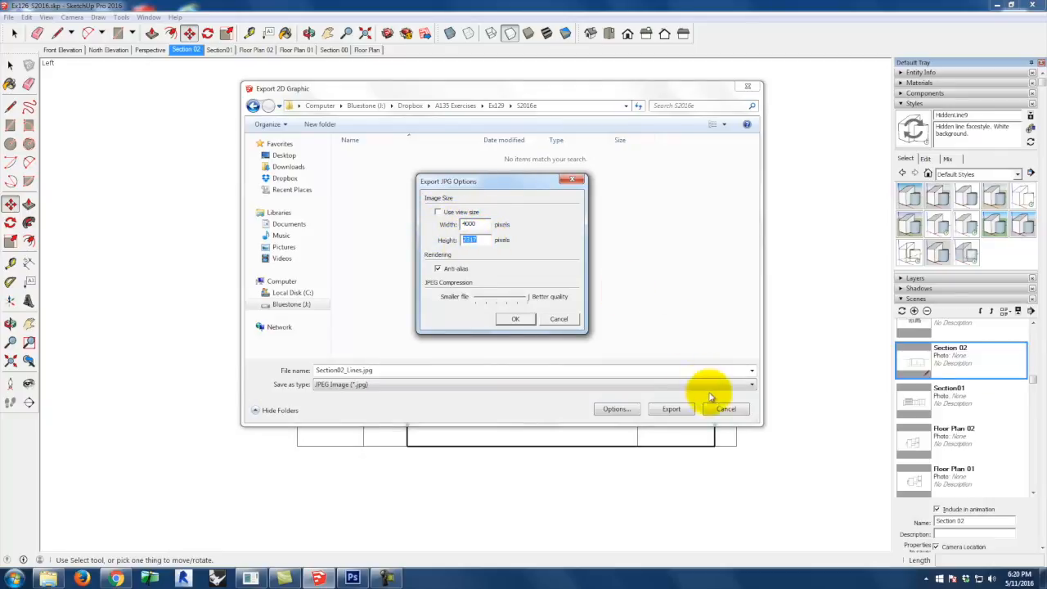
{"action": "left_click", "coordinate": [677, 411]}
{"action": "left_click", "coordinate": [515, 319]}
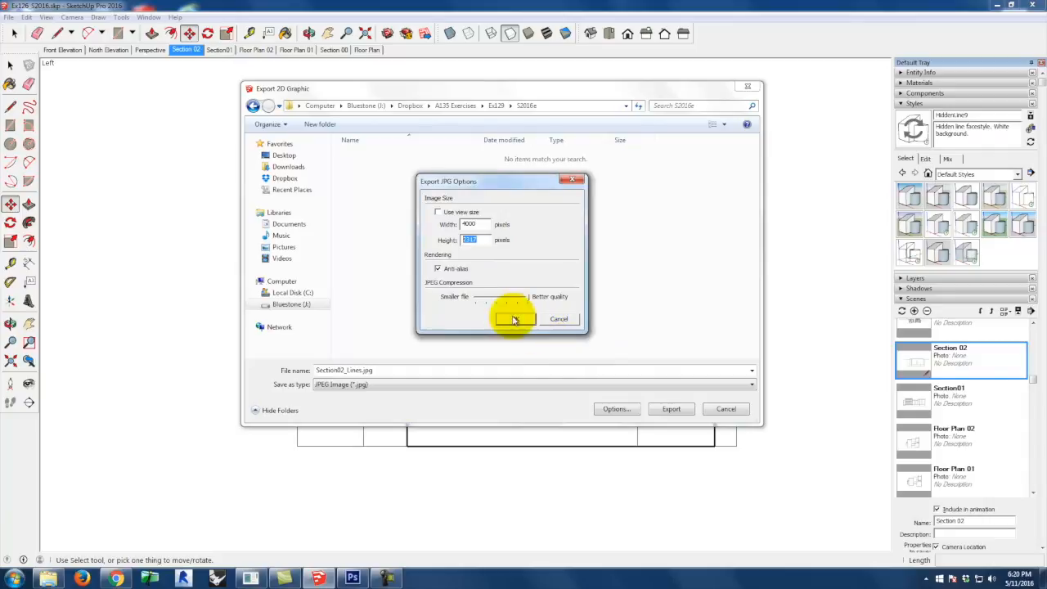
{"action": "left_click", "coordinate": [686, 408]}
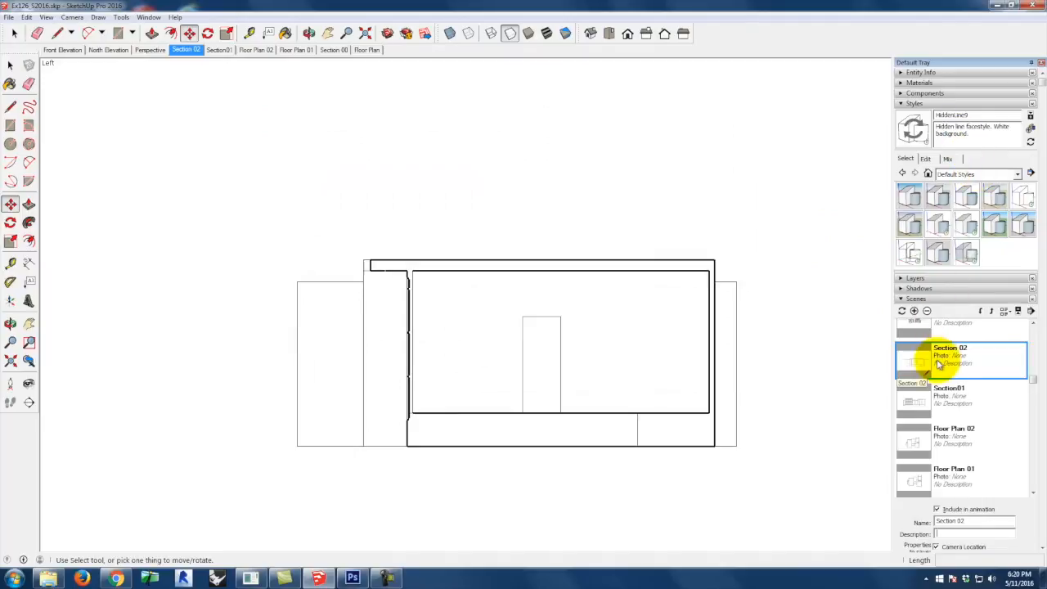
Turn on X-ray in the style's face settings and export the view as a JPEG image named Section02_xRay.jpg.
{"action": "left_click", "coordinate": [926, 158]}
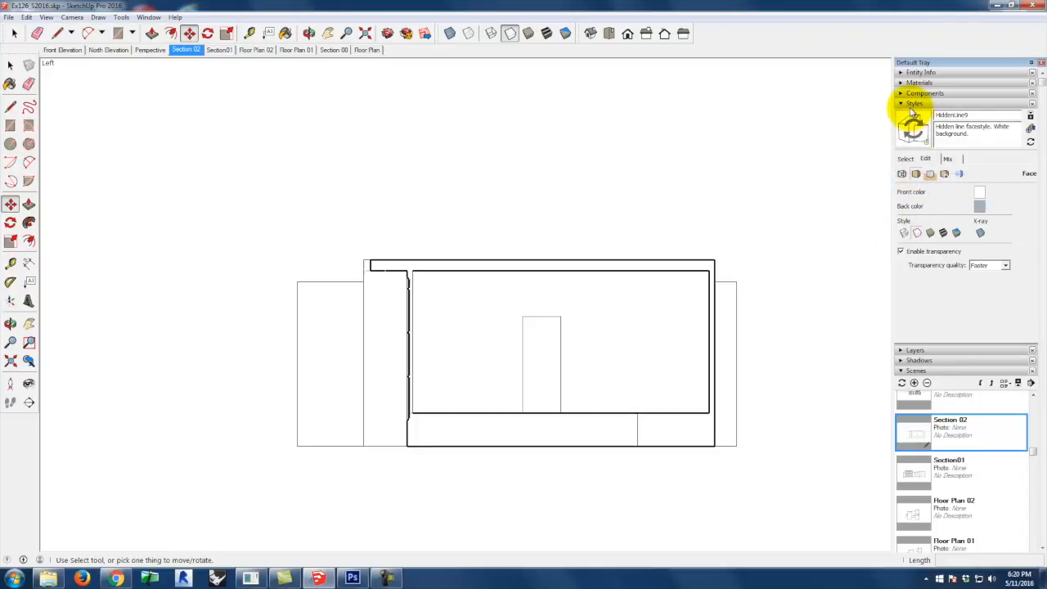
{"action": "left_click", "coordinate": [982, 233]}
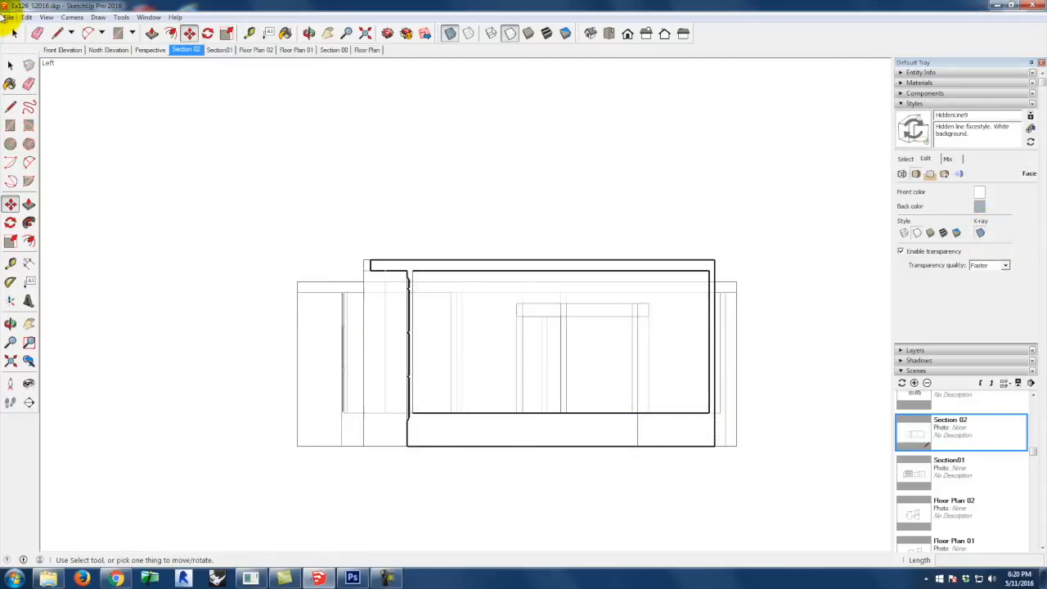
{"action": "left_click", "coordinate": [9, 17]}
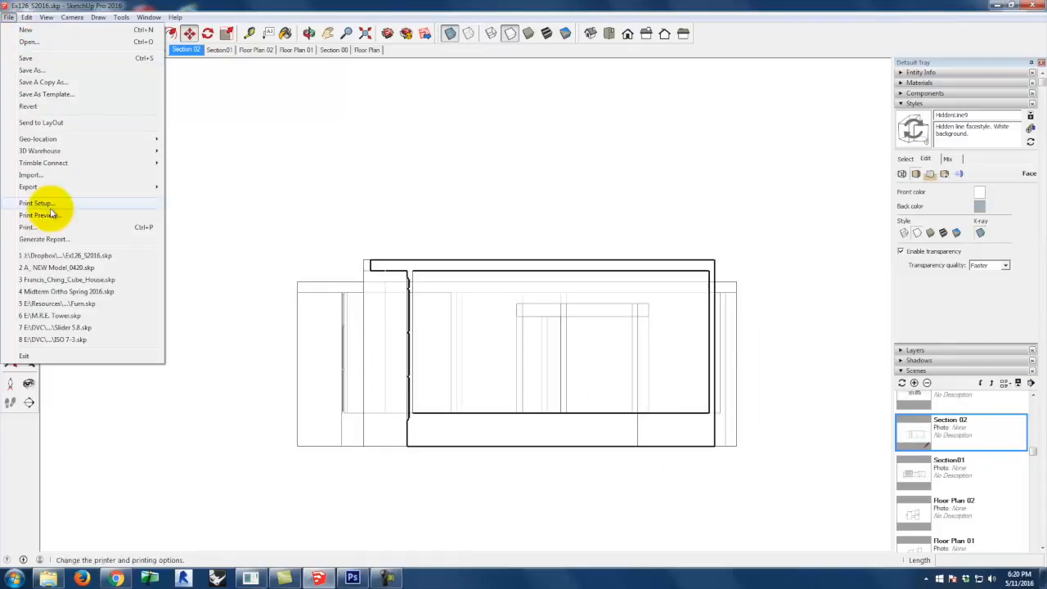
{"action": "mouse_move", "coordinate": [52, 188]}
{"action": "left_click", "coordinate": [221, 201]}
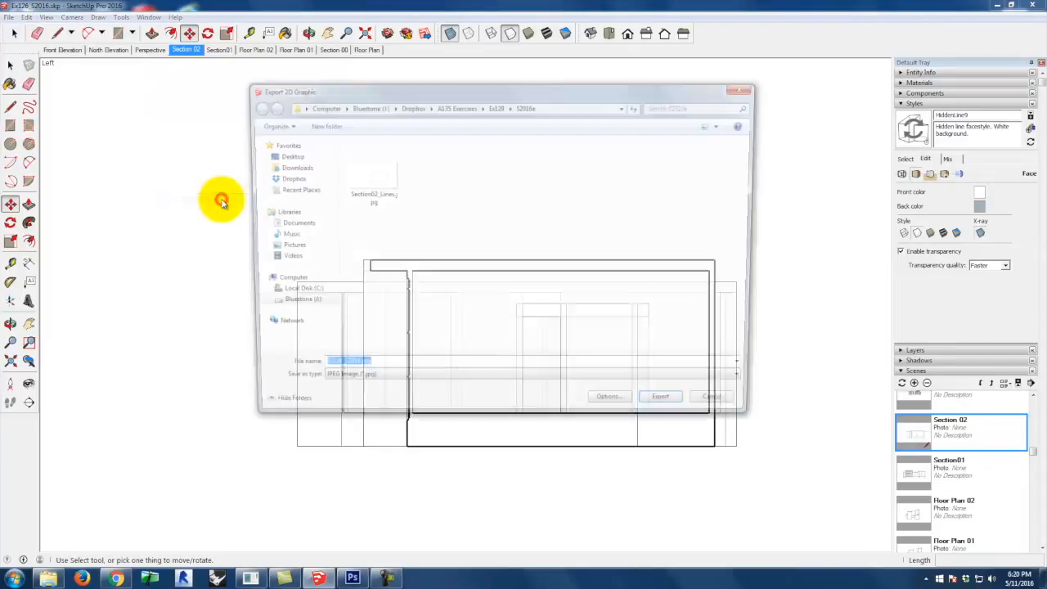
{"action": "left_click", "coordinate": [381, 203]}
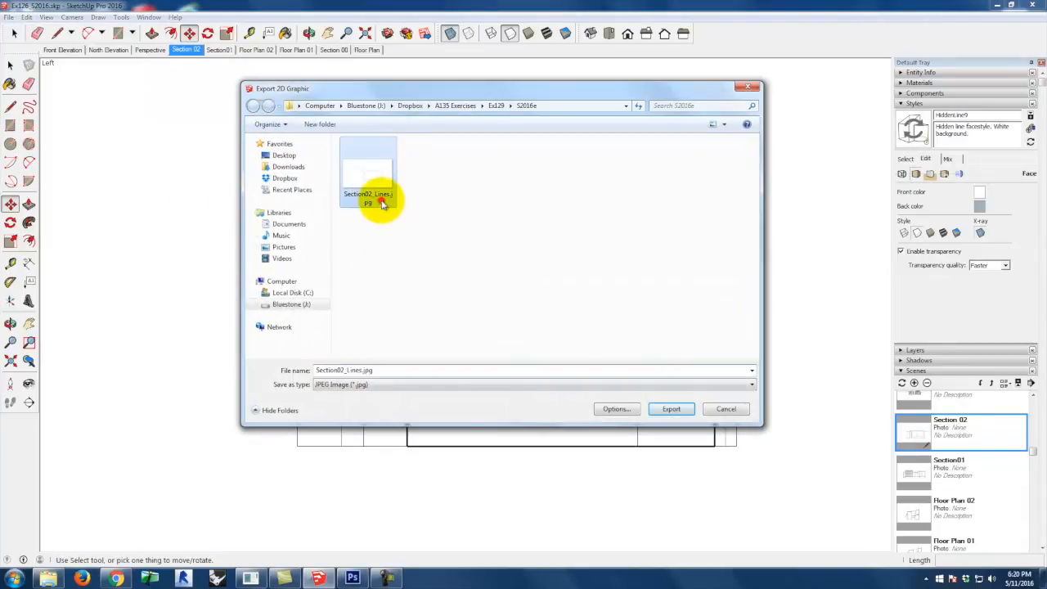
{"action": "double_click", "coordinate": [350, 370]}
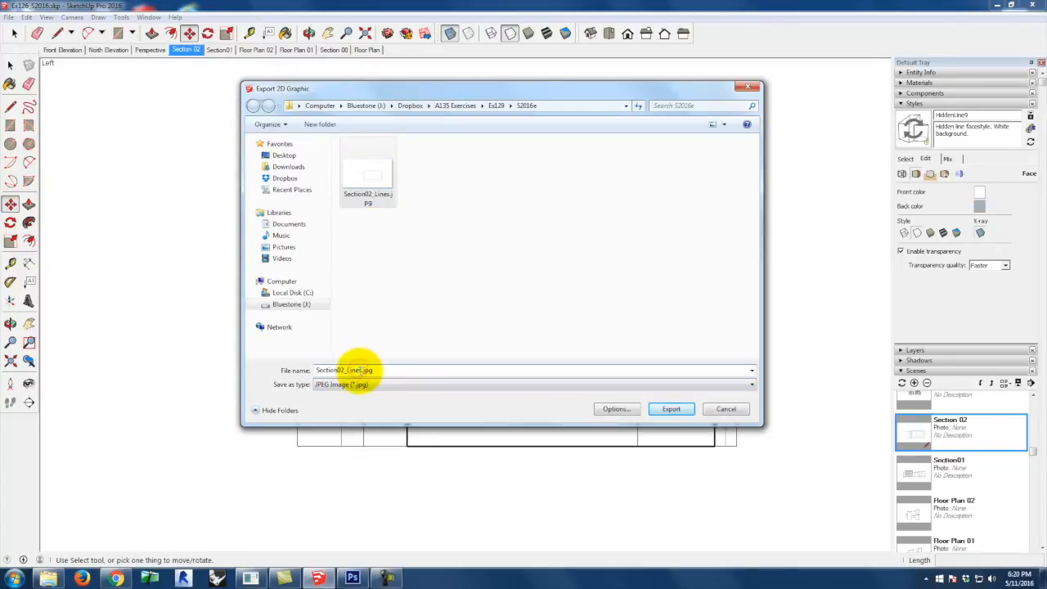
{"action": "key", "text": "Right"}
{"action": "key", "text": "BackSpace"}
{"action": "key", "text": "BackSpace"}
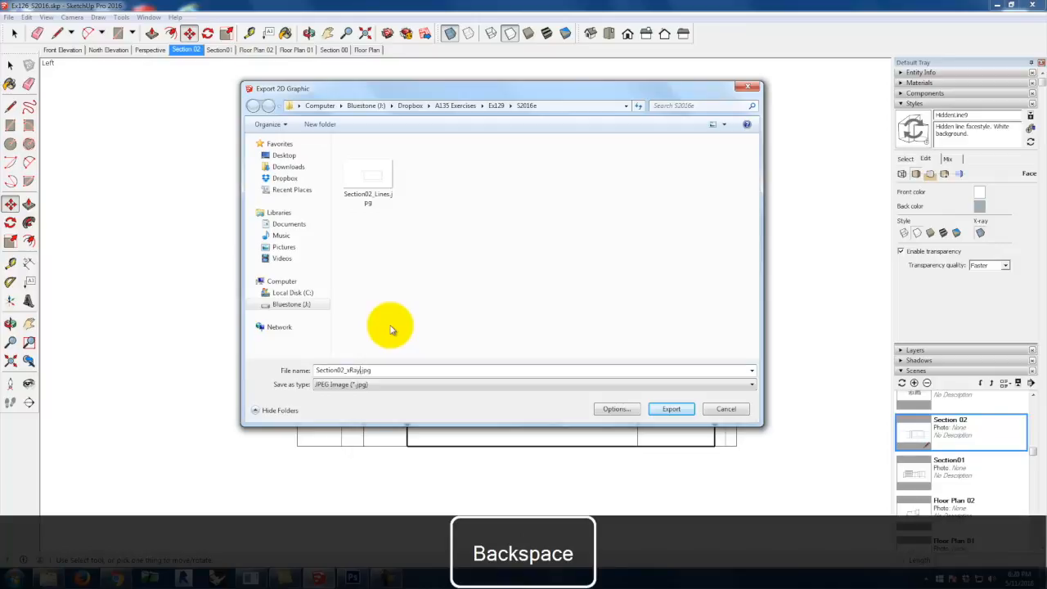
{"action": "left_click", "coordinate": [676, 409]}
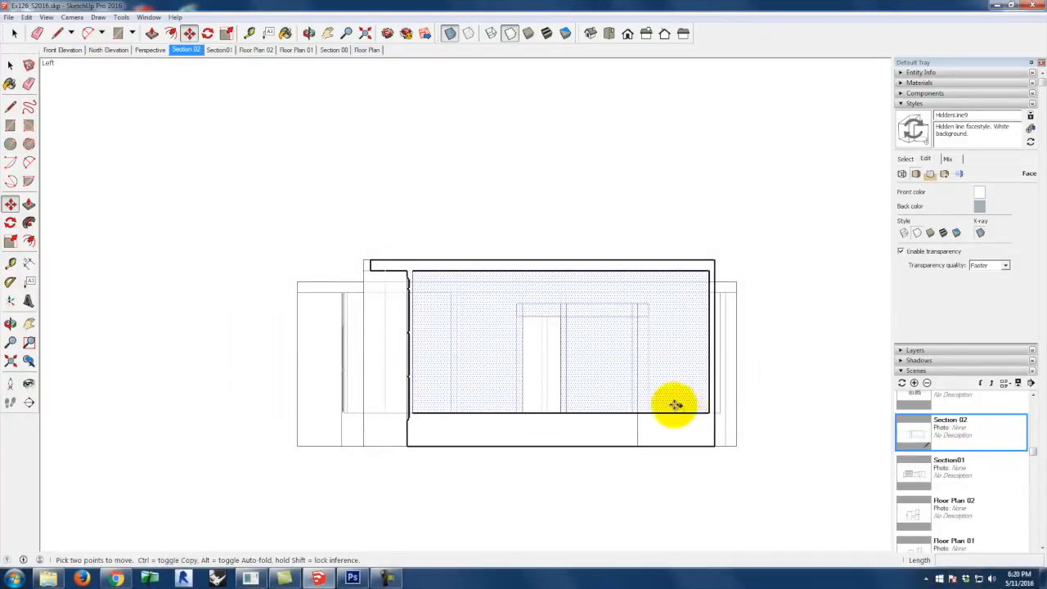
Turn off X-ray in the style's face settings and turn on shadows for the section view.
{"action": "left_click", "coordinate": [981, 235]}
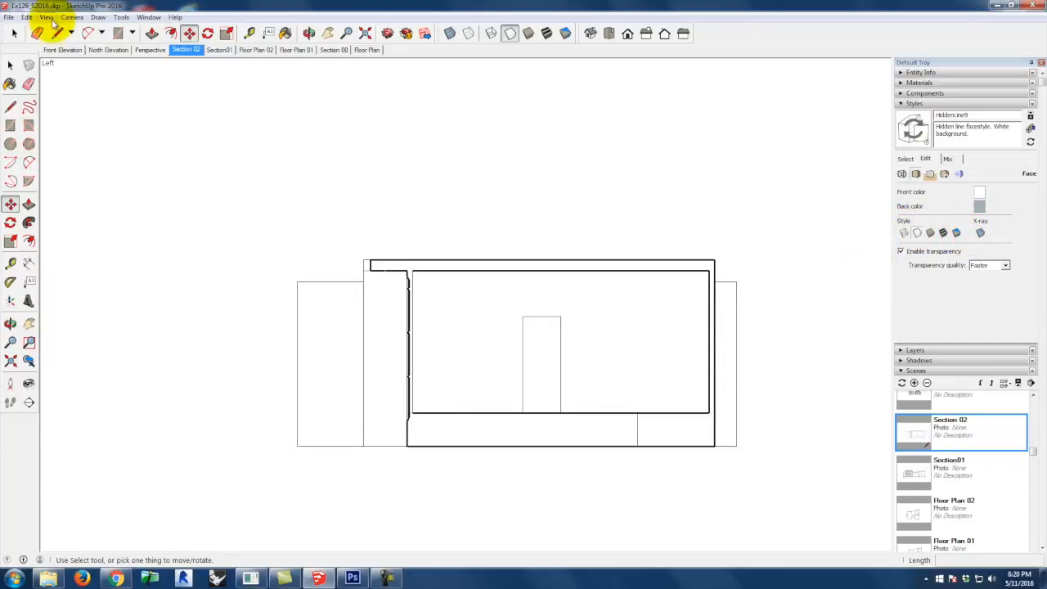
{"action": "left_click", "coordinate": [46, 17]}
{"action": "left_click", "coordinate": [67, 123]}
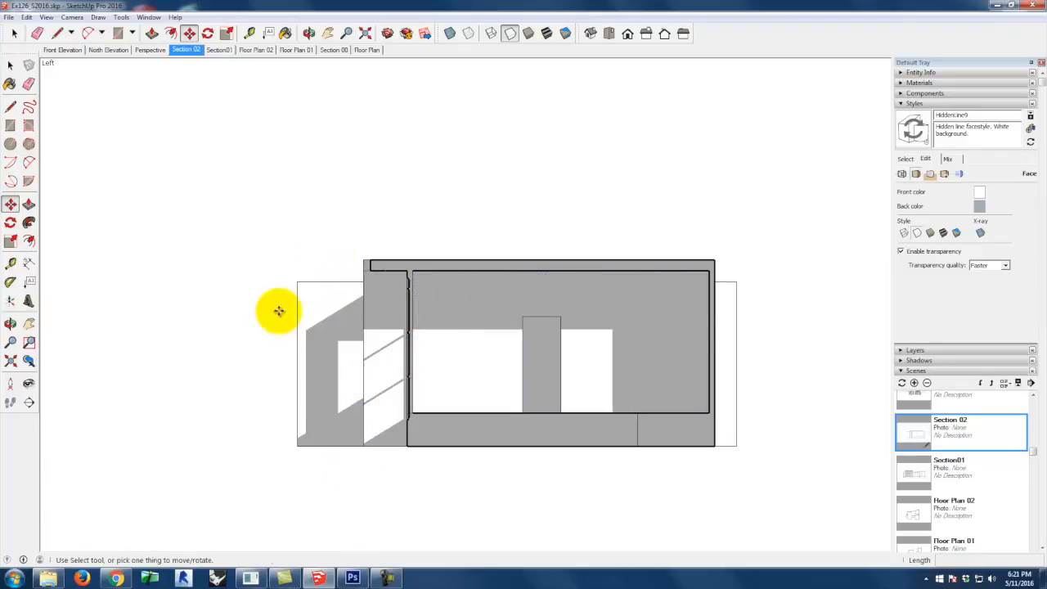
{"action": "left_click", "coordinate": [458, 401]}
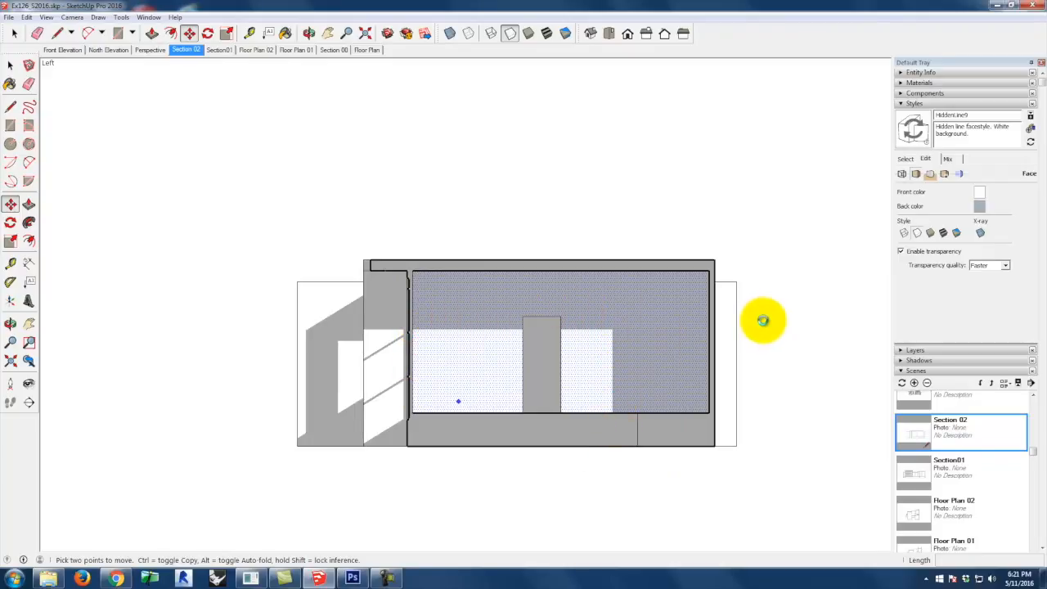
{"action": "key", "text": "Escape"}
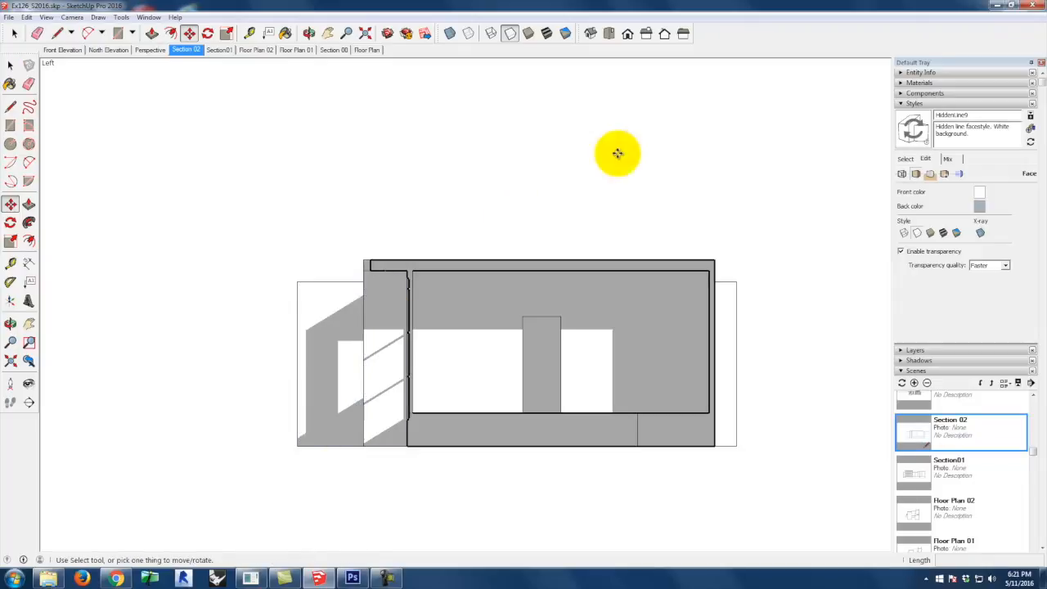
Turn off edges in the style and export the shadow view as a JPEG image named Section02_Shadows.jpg.
{"action": "left_click", "coordinate": [903, 173]}
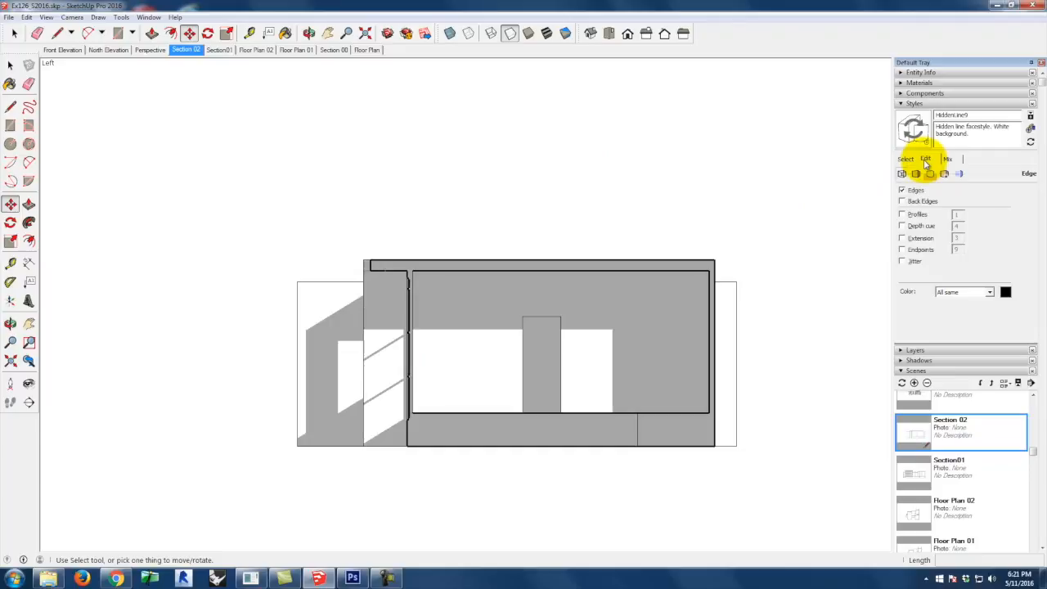
{"action": "left_click", "coordinate": [902, 190]}
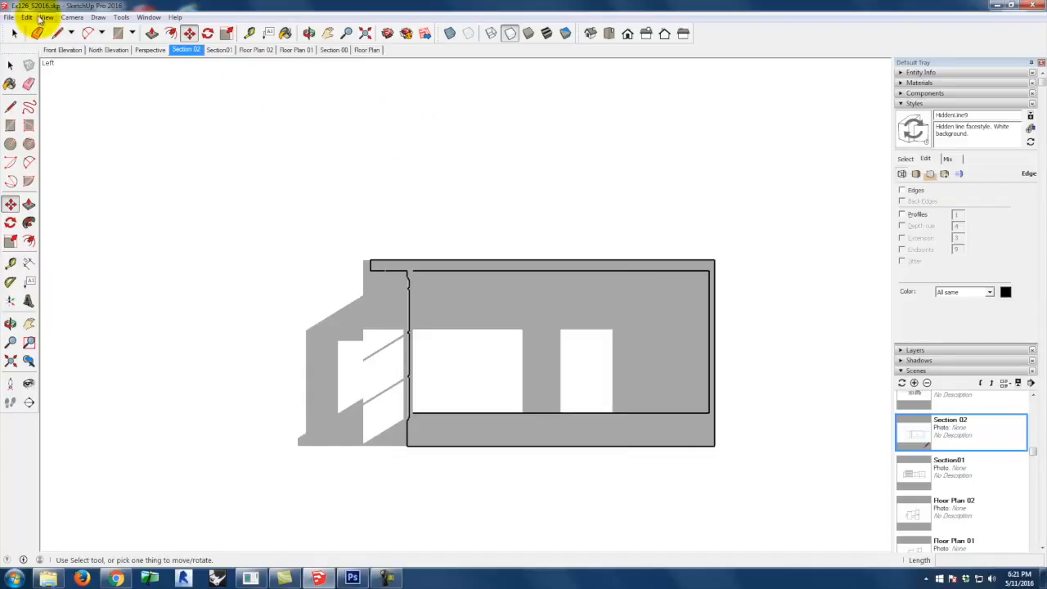
{"action": "left_click", "coordinate": [9, 18]}
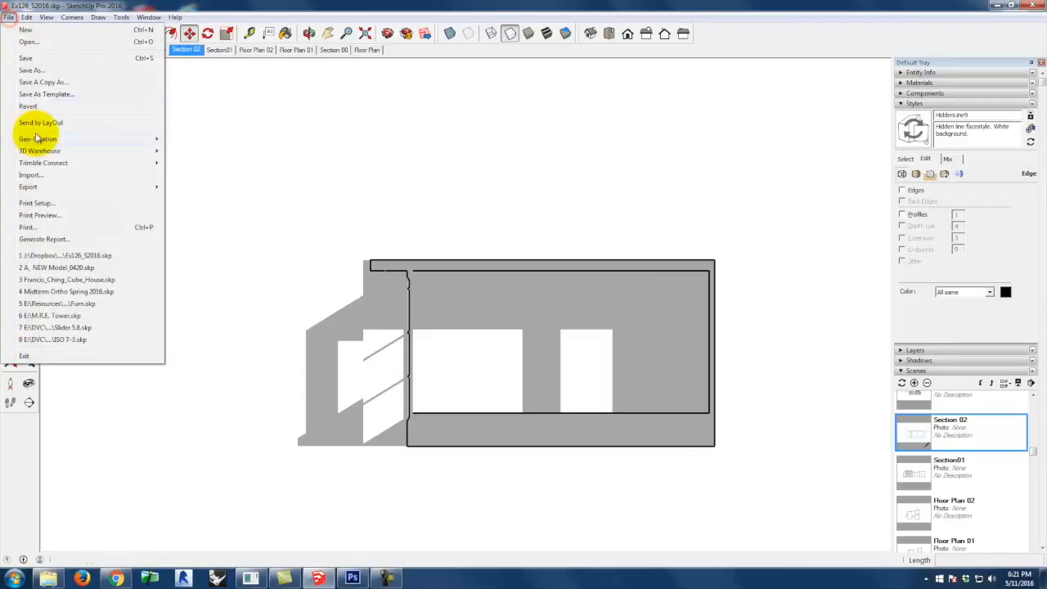
{"action": "mouse_move", "coordinate": [35, 186]}
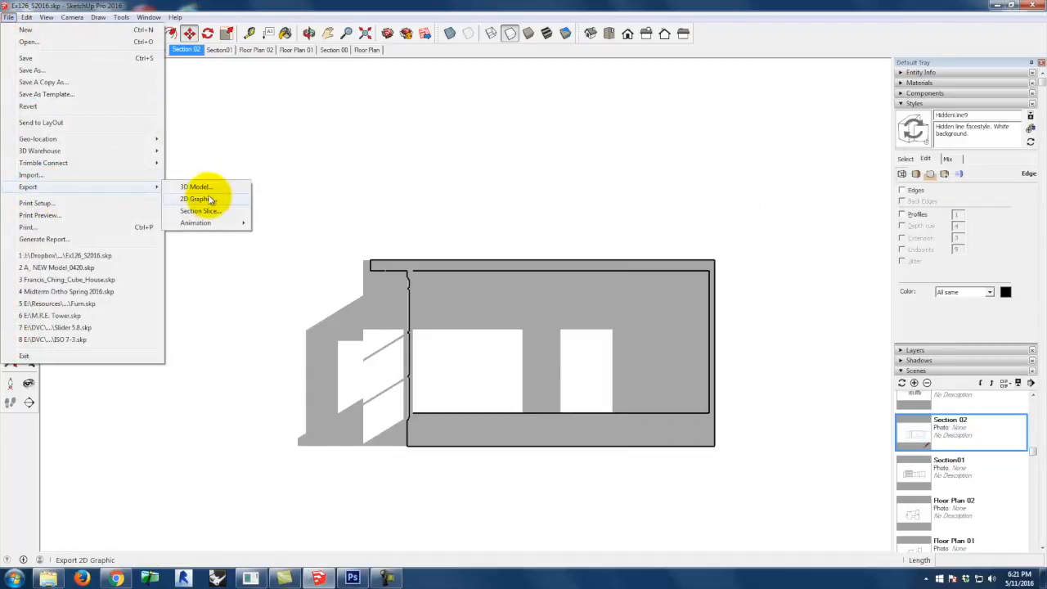
{"action": "left_click", "coordinate": [210, 200]}
{"action": "left_click", "coordinate": [423, 170]}
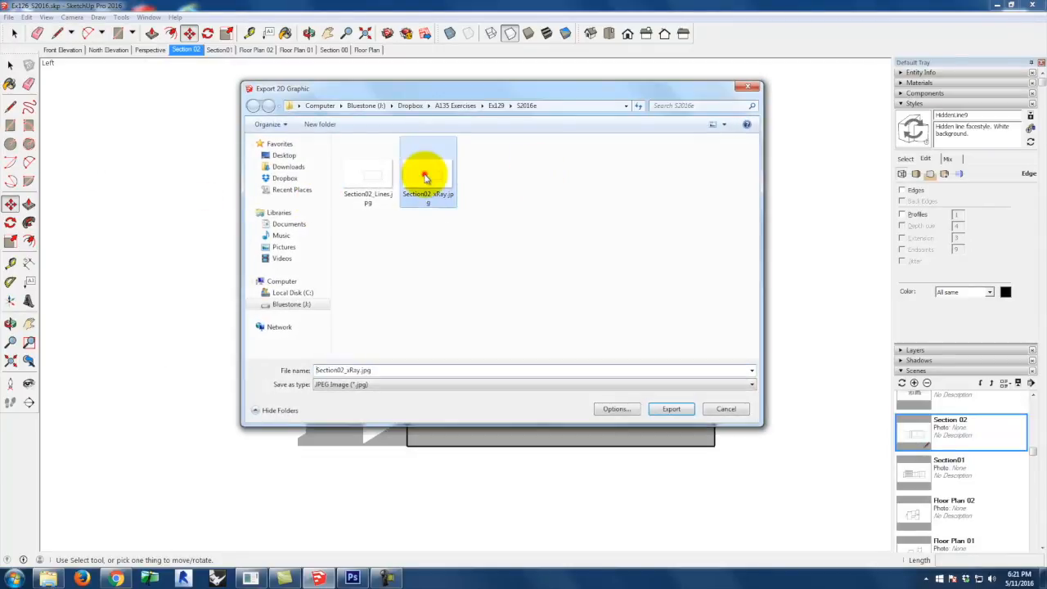
{"action": "double_click", "coordinate": [360, 370]}
{"action": "left_click", "coordinate": [360, 370]}
{"action": "key", "text": "BackSpace"}
{"action": "key", "text": "BackSpace"}
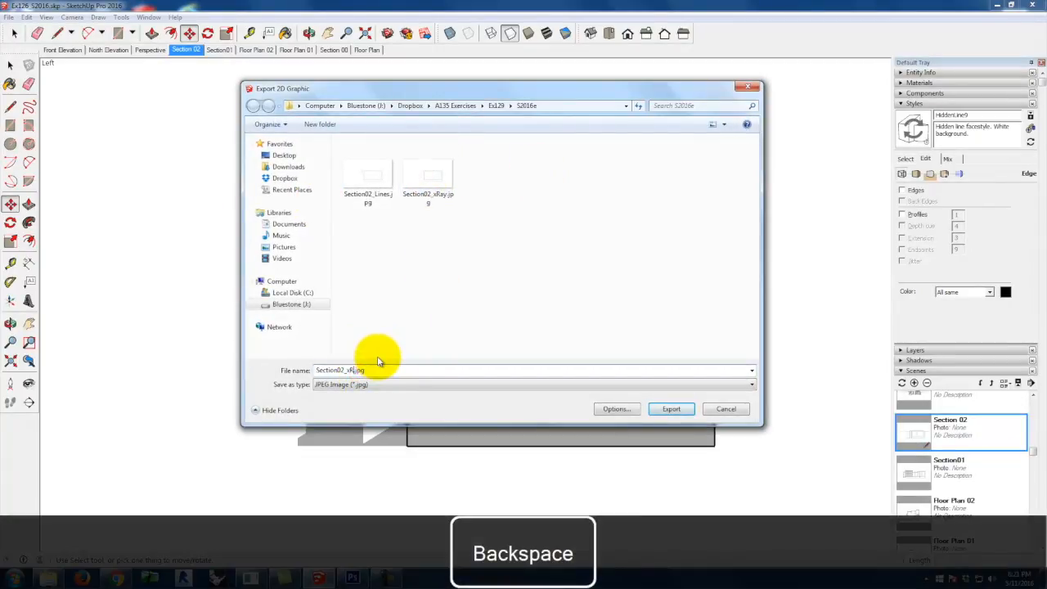
{"action": "type", "text": "Shadows"}
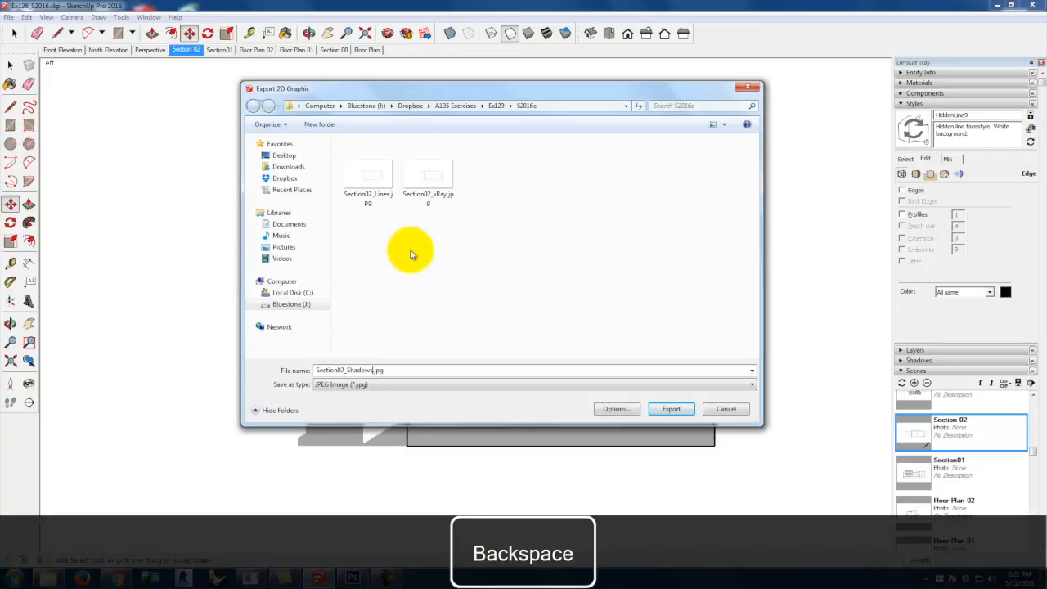
{"action": "left_click", "coordinate": [672, 409]}
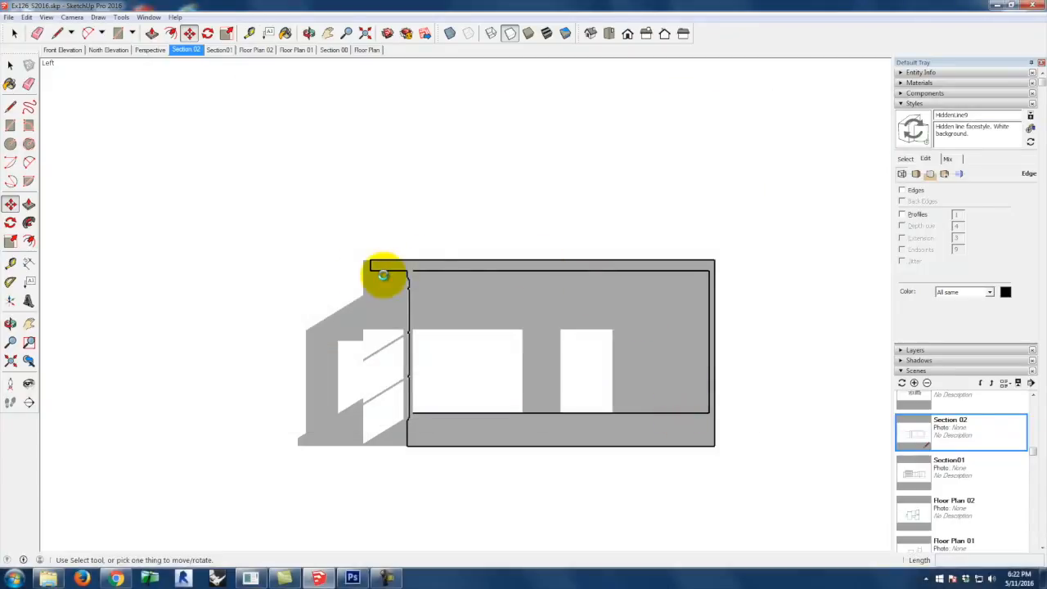
Turn the style's edges back on and turn off shadows.
{"action": "left_click", "coordinate": [903, 190]}
{"action": "left_click", "coordinate": [46, 17]}
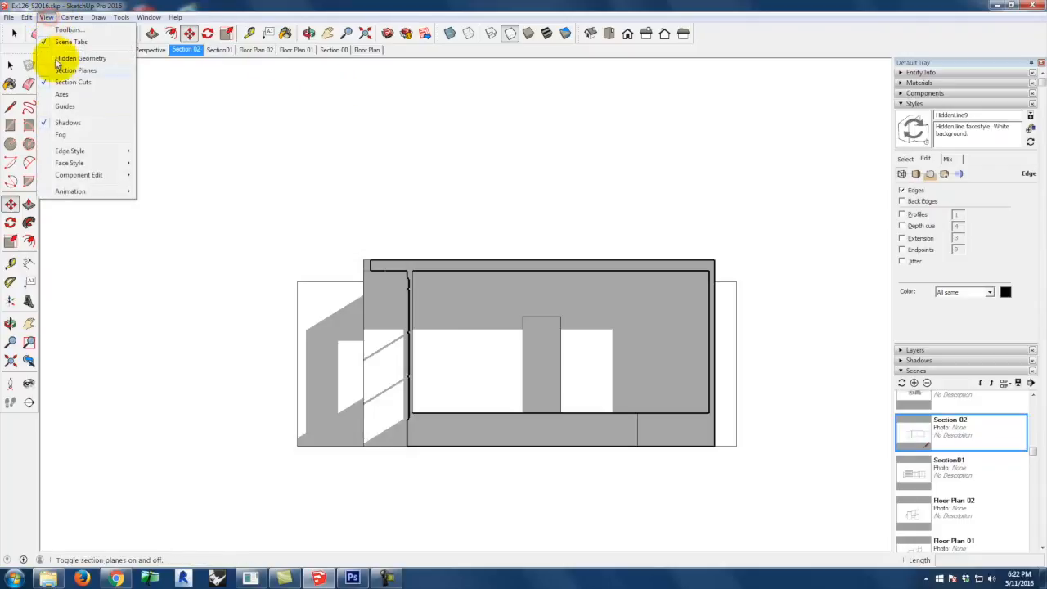
{"action": "left_click", "coordinate": [59, 122]}
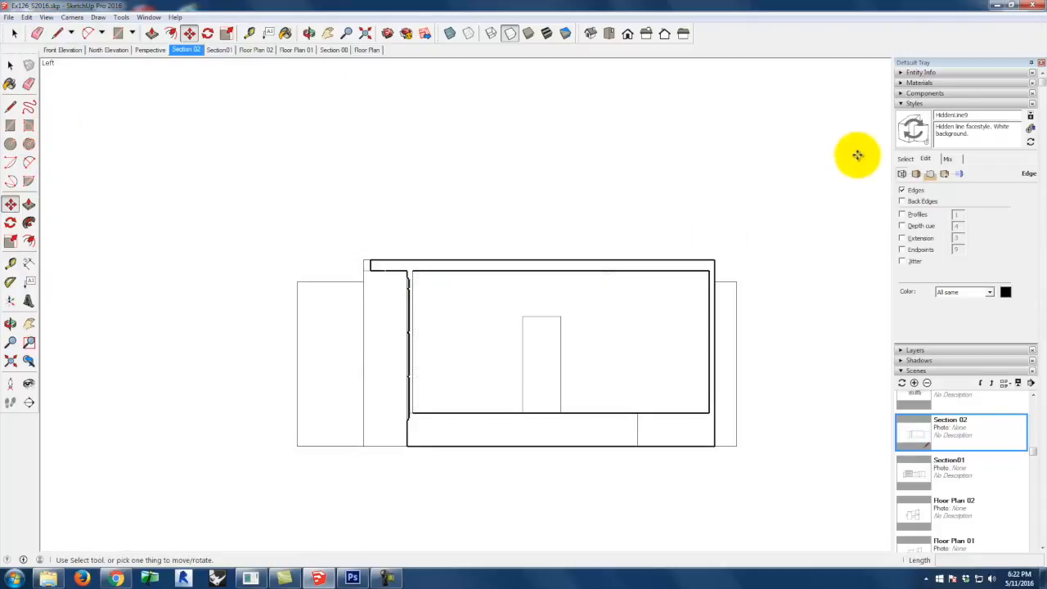
Apply the Airbrush with Endpoints style from the Sketchy Edges collection to the section view.
{"action": "left_click", "coordinate": [906, 158]}
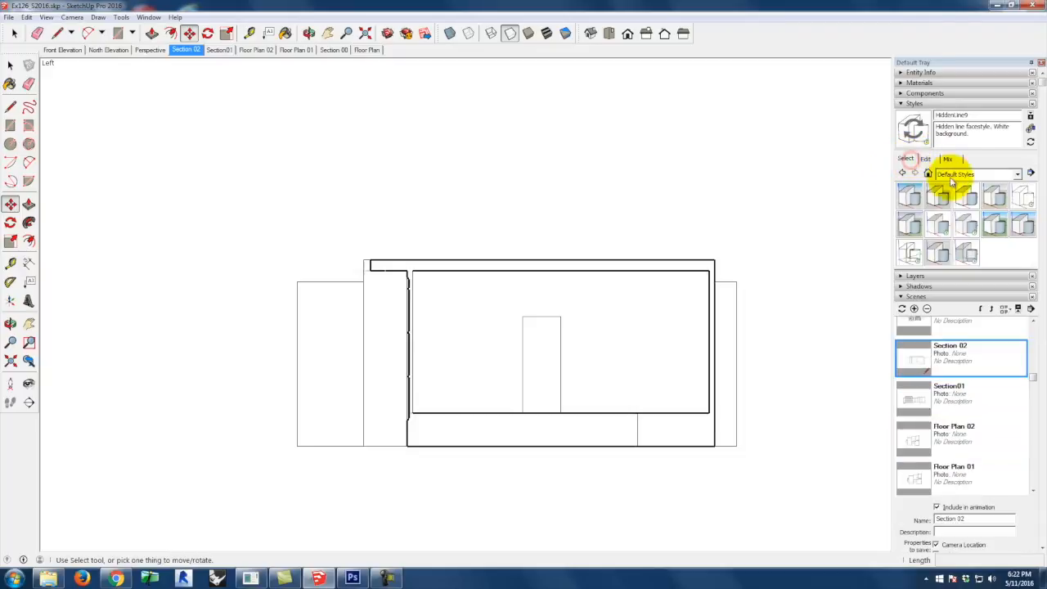
{"action": "left_click", "coordinate": [978, 174]}
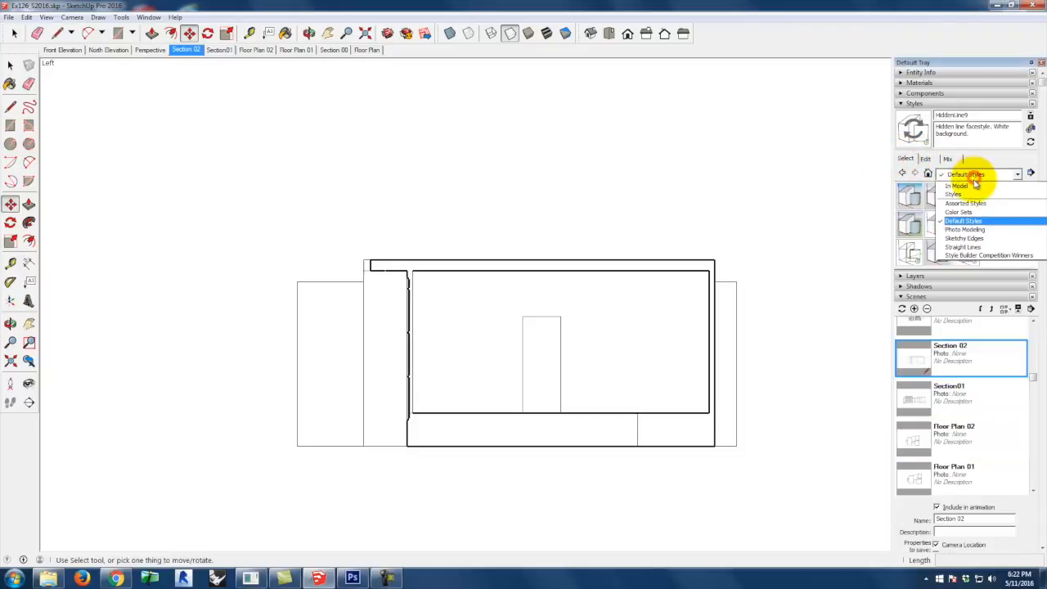
{"action": "left_click", "coordinate": [968, 237]}
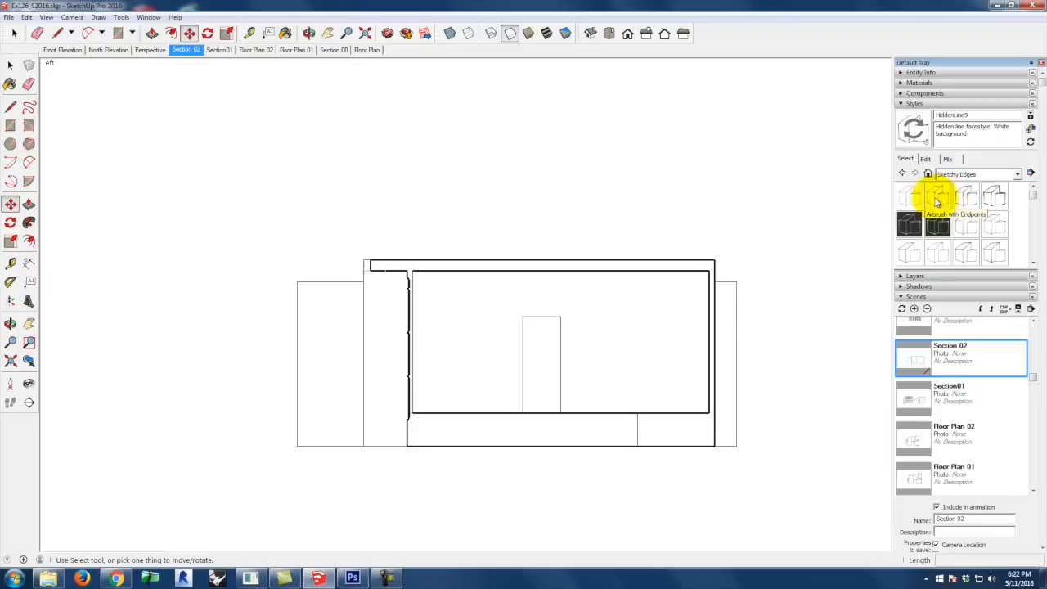
{"action": "left_click", "coordinate": [937, 197]}
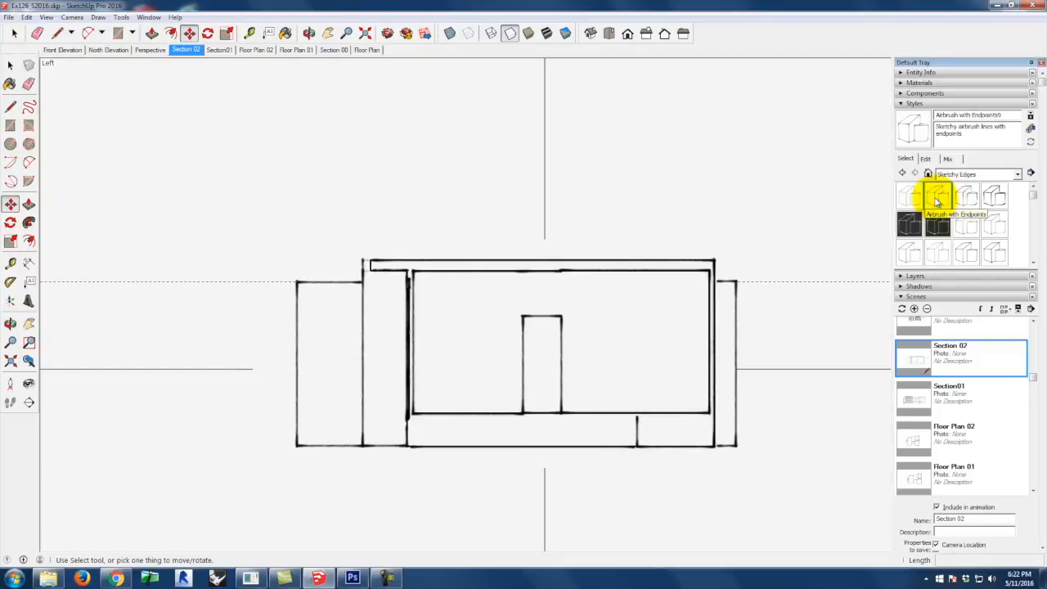
Hide the section planes and guides in the airbrush-styled view.
{"action": "left_click", "coordinate": [46, 17]}
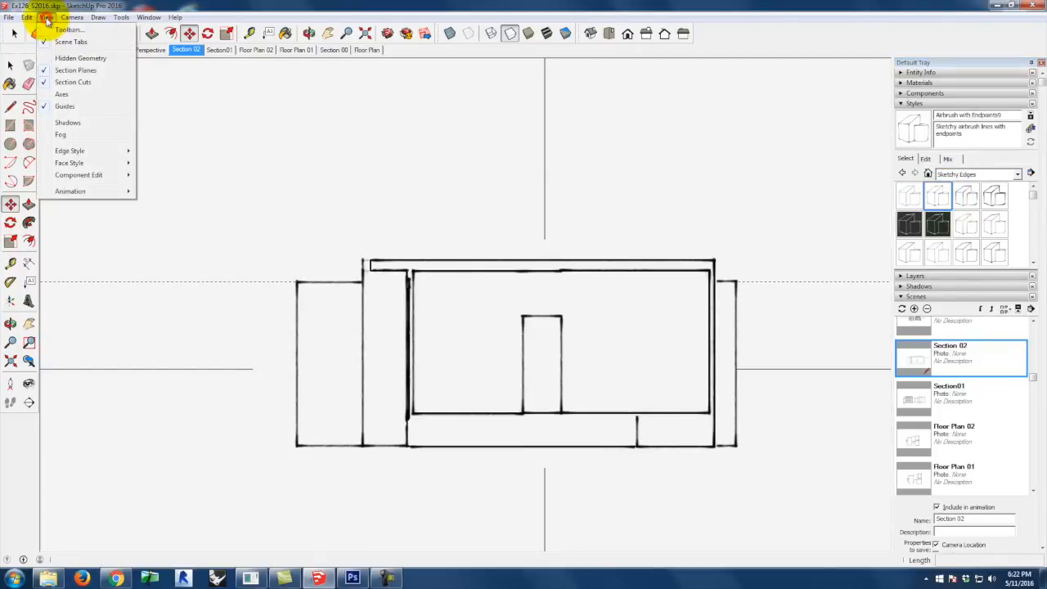
{"action": "left_click", "coordinate": [52, 72]}
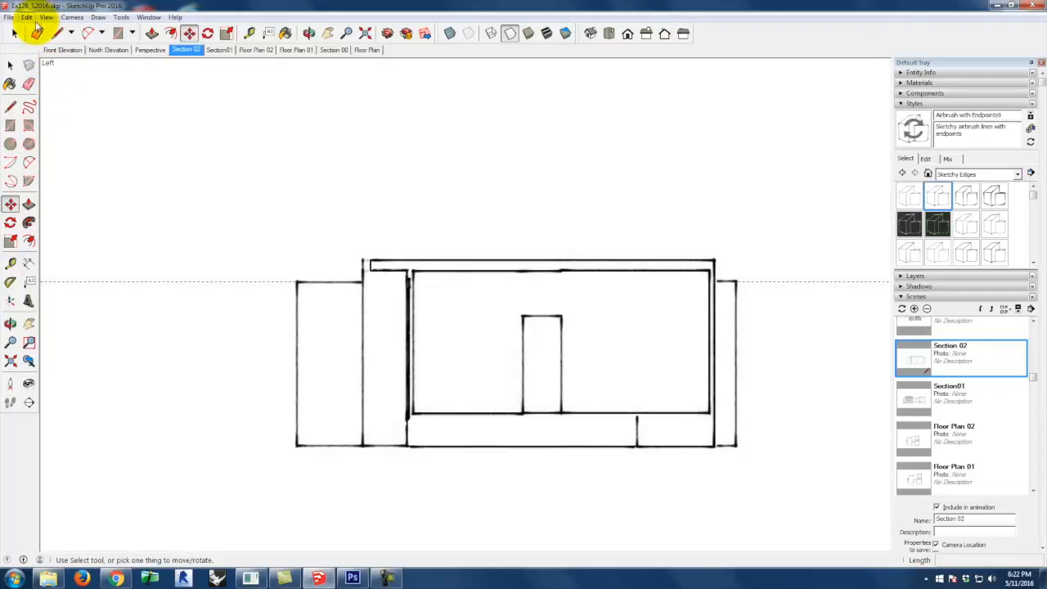
{"action": "left_click", "coordinate": [47, 17]}
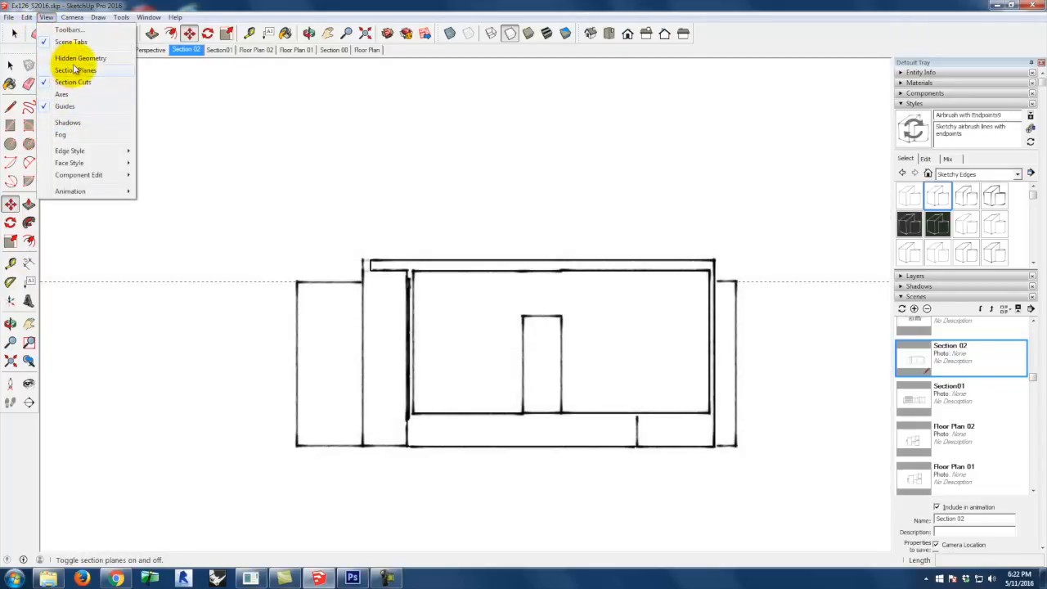
{"action": "left_click", "coordinate": [66, 107]}
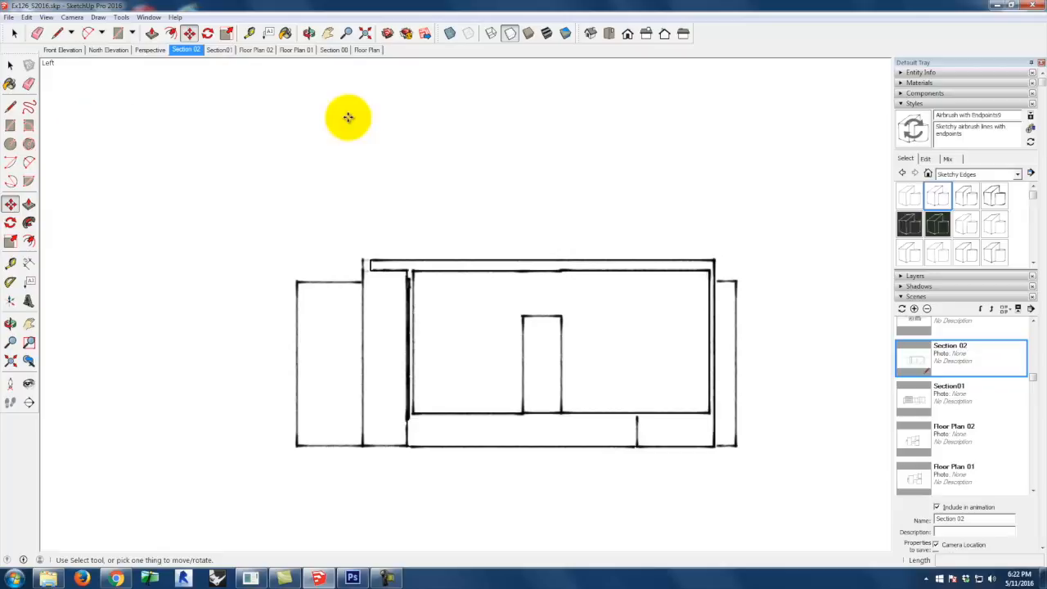
Export the airbrush-styled view as a JPEG image named Section02_Airbrush.jpg.
{"action": "left_click", "coordinate": [8, 18]}
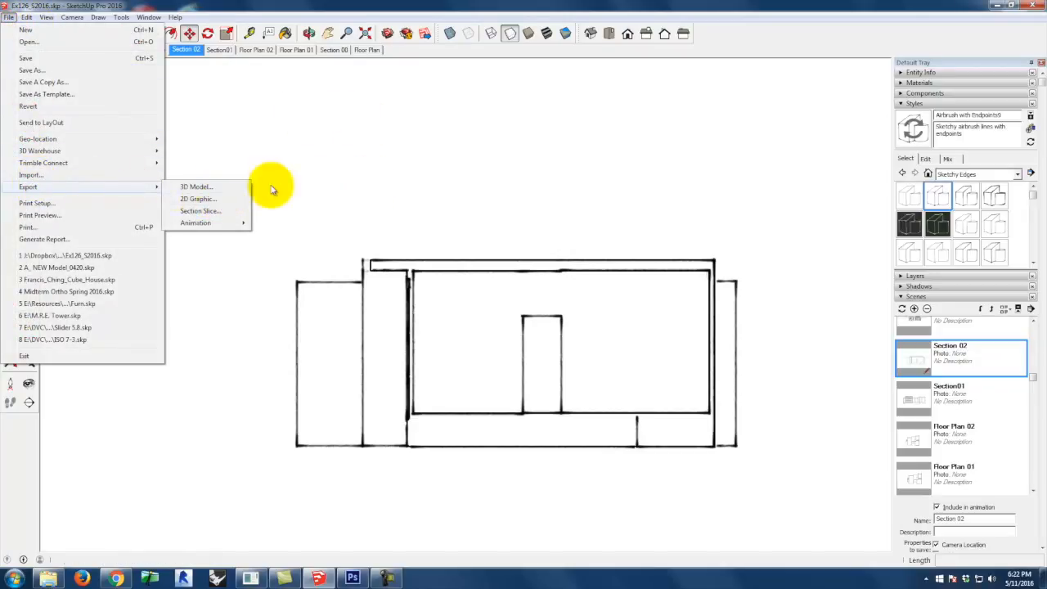
{"action": "left_click", "coordinate": [195, 199]}
{"action": "left_click", "coordinate": [484, 178]}
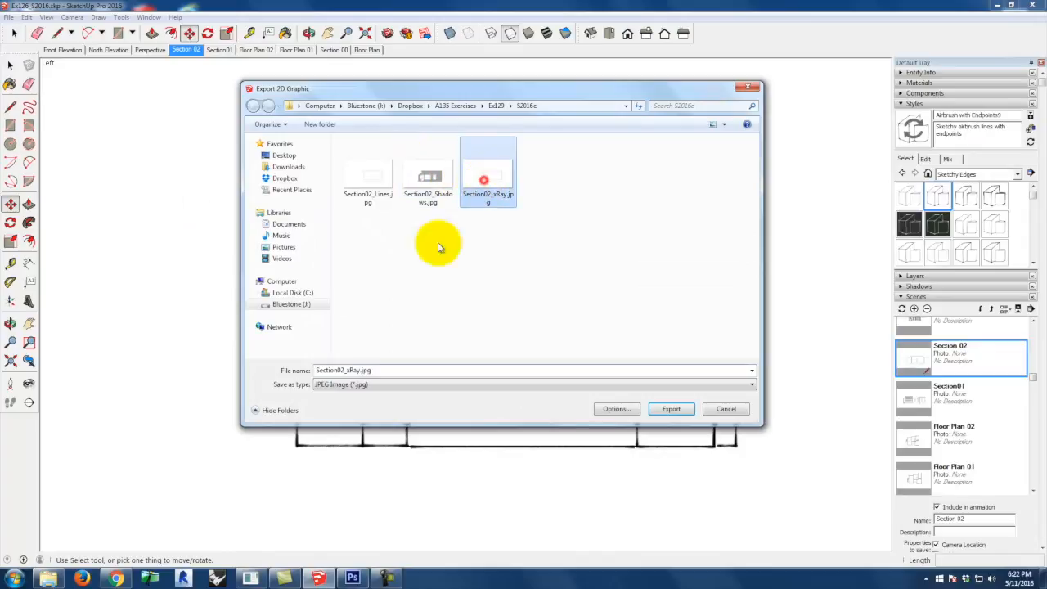
{"action": "left_click", "coordinate": [351, 383]}
{"action": "left_click", "coordinate": [357, 370]}
{"action": "double_click", "coordinate": [357, 370]}
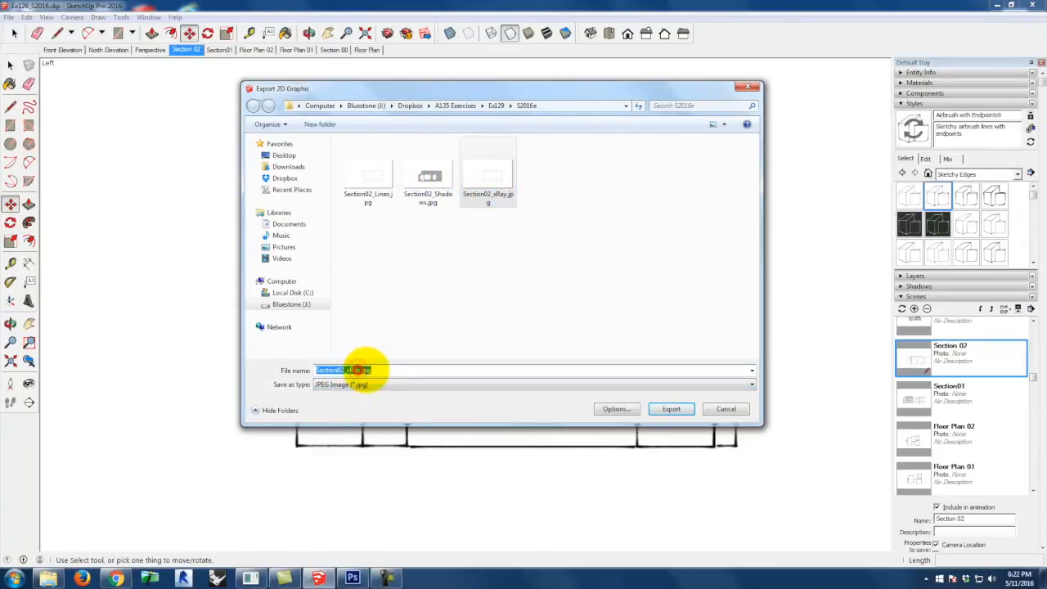
{"action": "key", "text": "Right"}
{"action": "key", "text": "BackSpace"}
{"action": "key", "text": "BackSpace"}
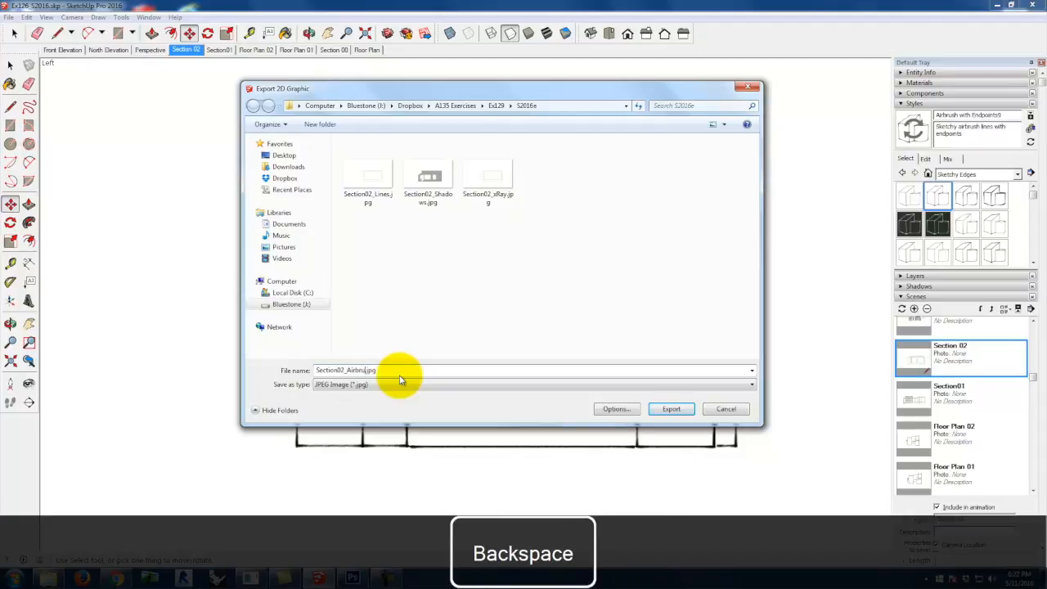
{"action": "type", "text": "Airbrush"}
{"action": "left_click", "coordinate": [673, 409]}
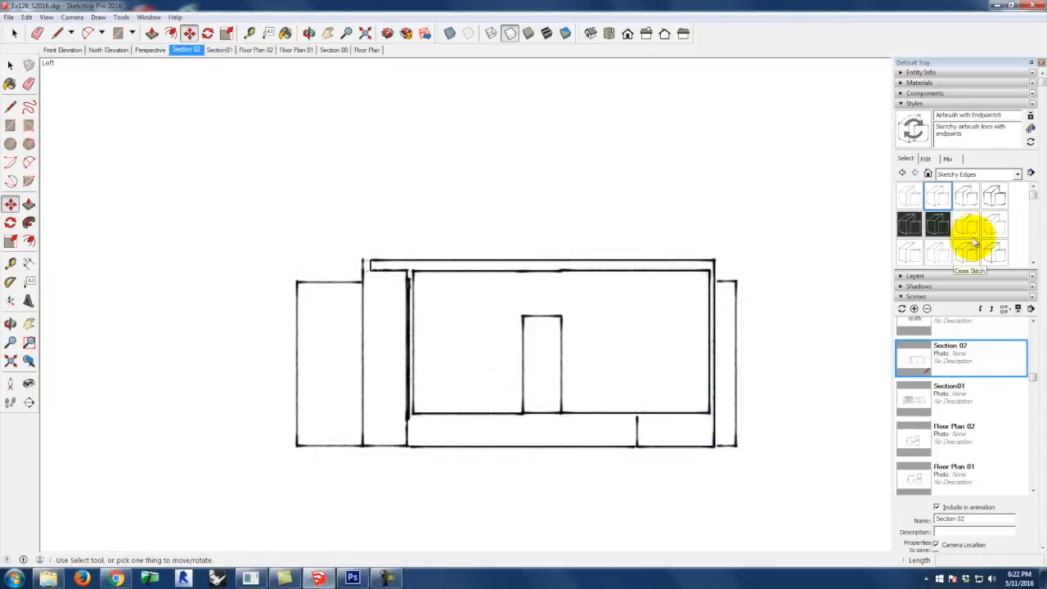
Apply the Pen Grey sketchy style to the section view and hide its section planes and guides.
{"action": "left_click_drag", "start_coordinate": [1036, 199], "coordinate": [1033, 219]}
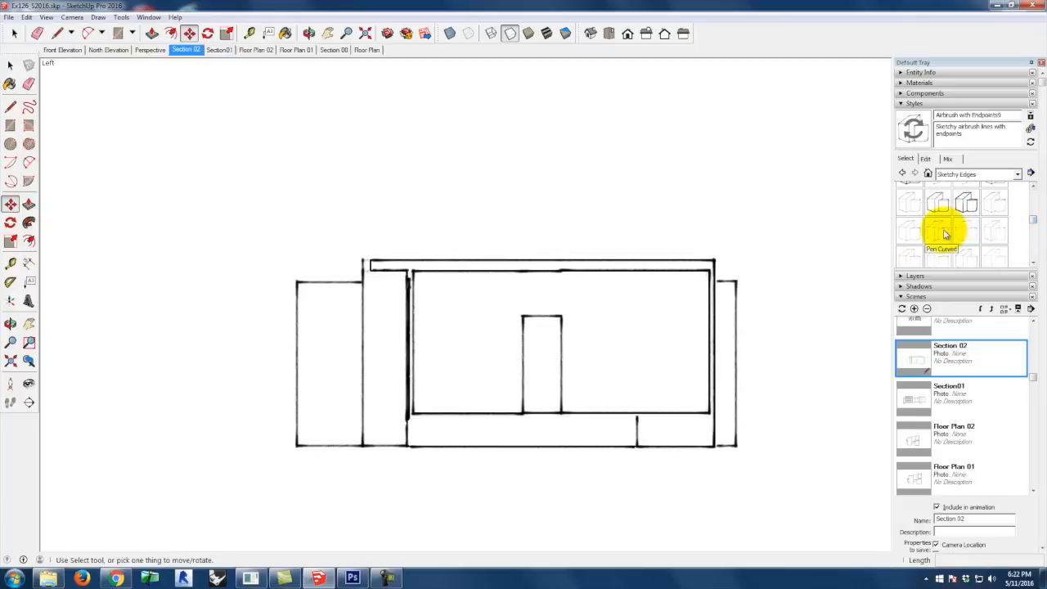
{"action": "left_click", "coordinate": [967, 236]}
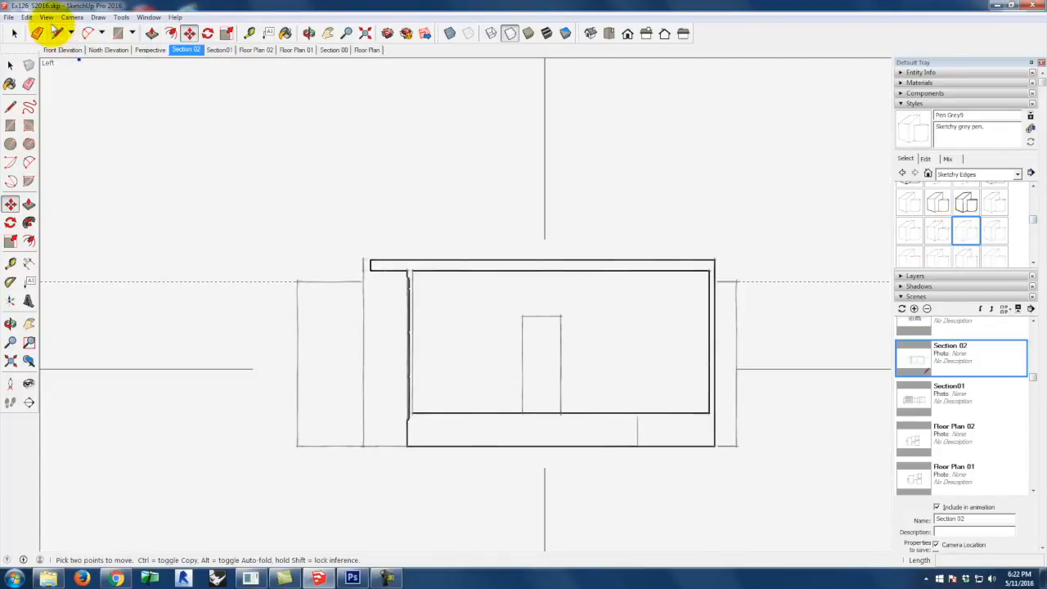
{"action": "left_click", "coordinate": [47, 17]}
{"action": "left_click", "coordinate": [52, 70]}
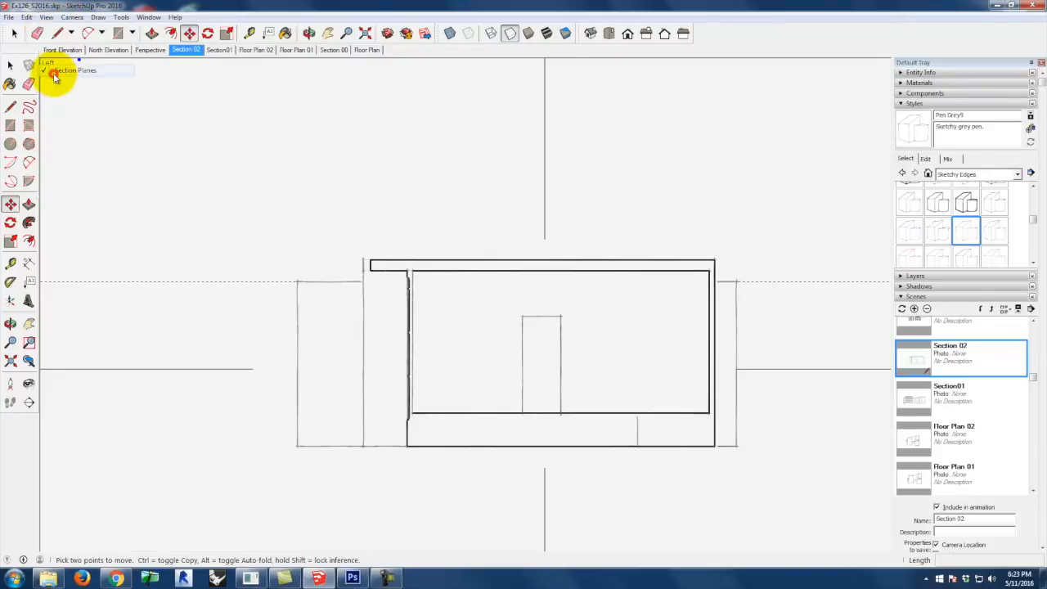
{"action": "left_click", "coordinate": [48, 18]}
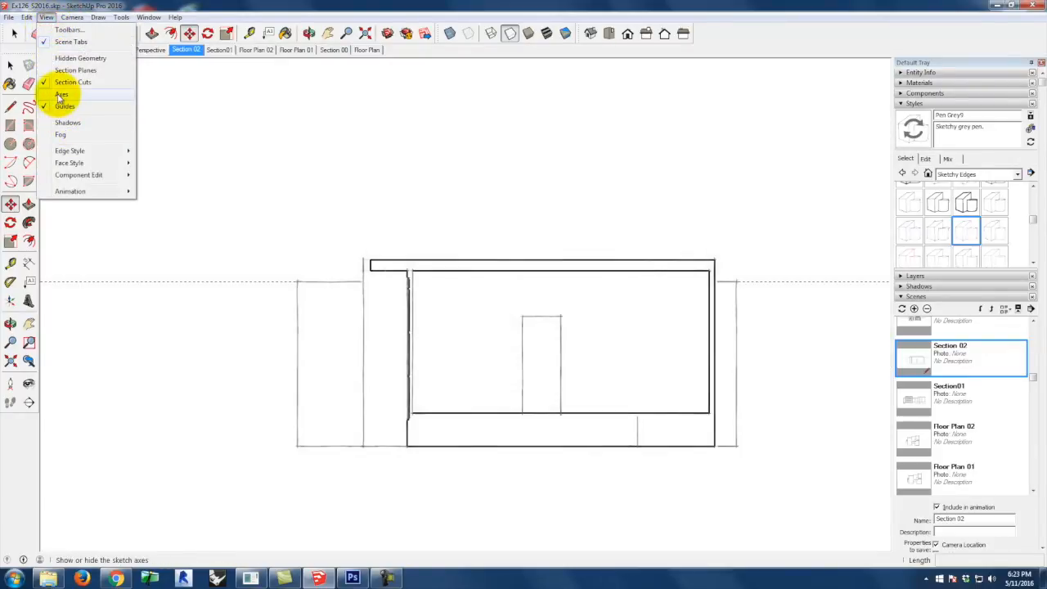
{"action": "left_click", "coordinate": [65, 108]}
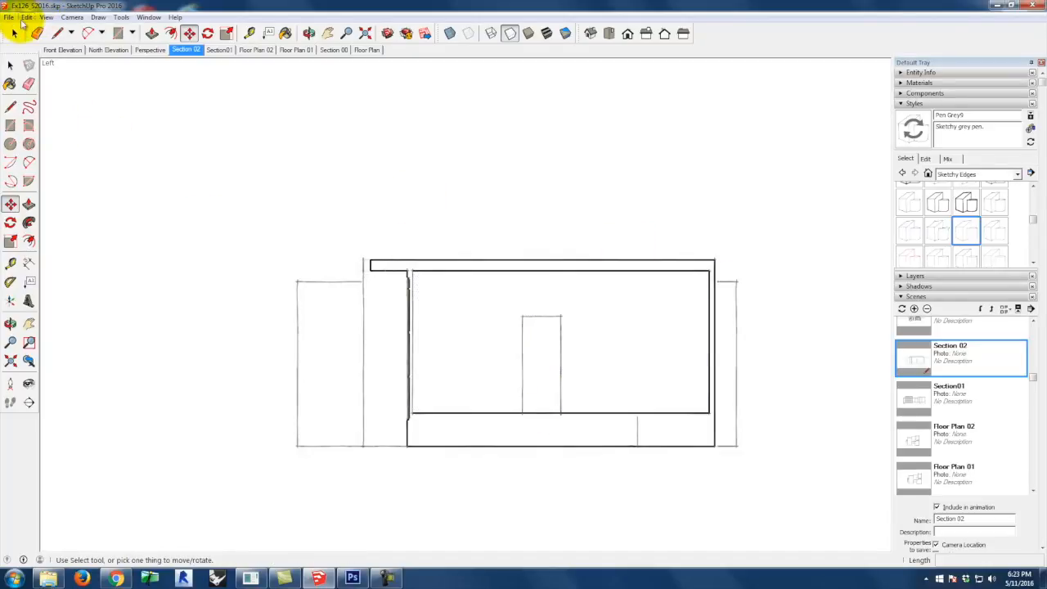
Export the grey pen section view as a JPEG image named Section02_pengray.jpg in the S2016e folder.
{"action": "left_click", "coordinate": [8, 20]}
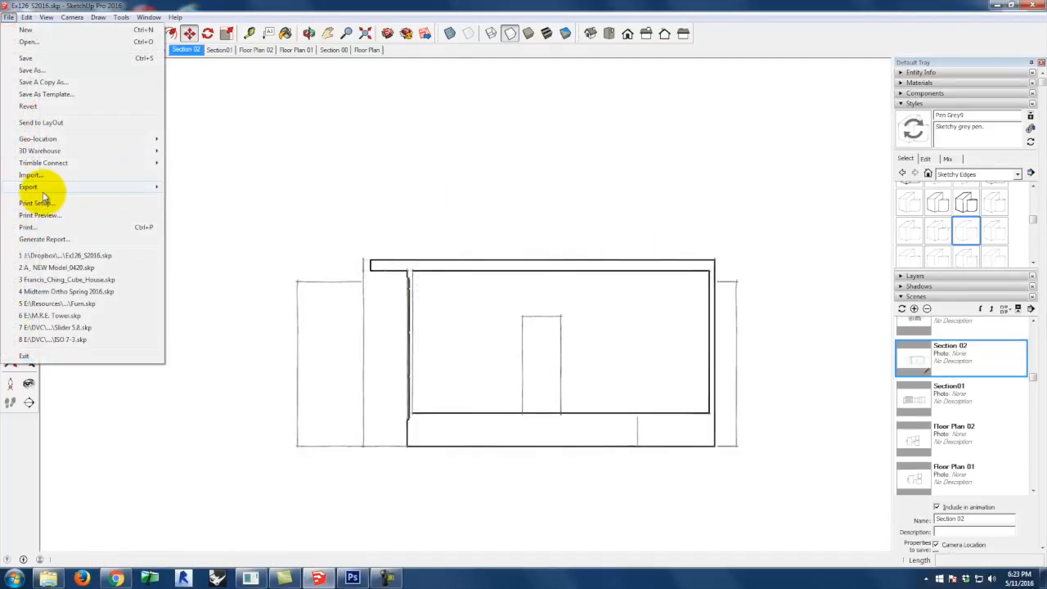
{"action": "mouse_move", "coordinate": [54, 191]}
{"action": "left_click", "coordinate": [199, 199]}
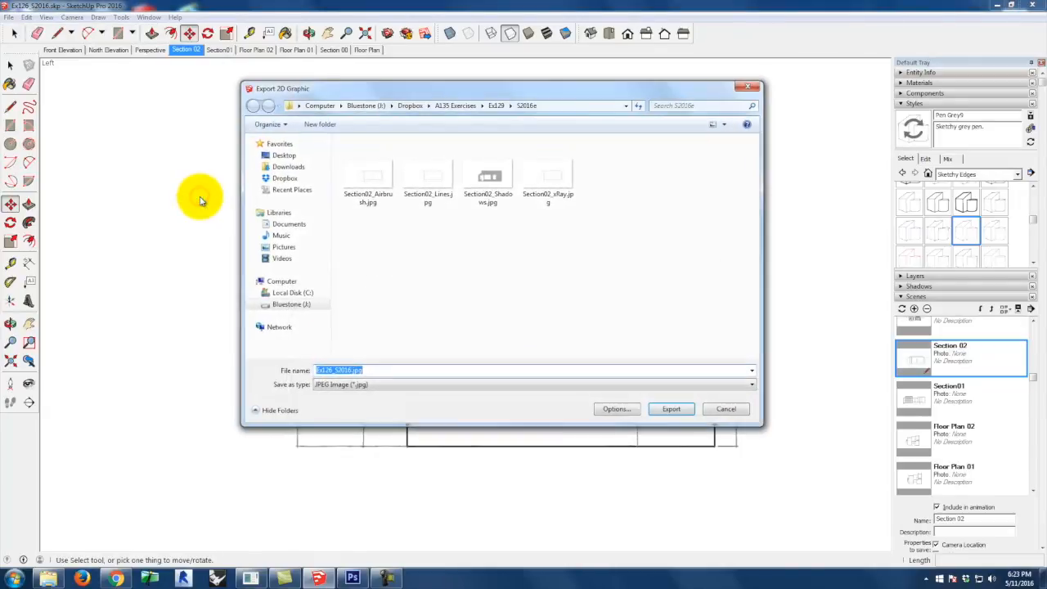
{"action": "left_click", "coordinate": [547, 189]}
{"action": "double_click", "coordinate": [353, 369]}
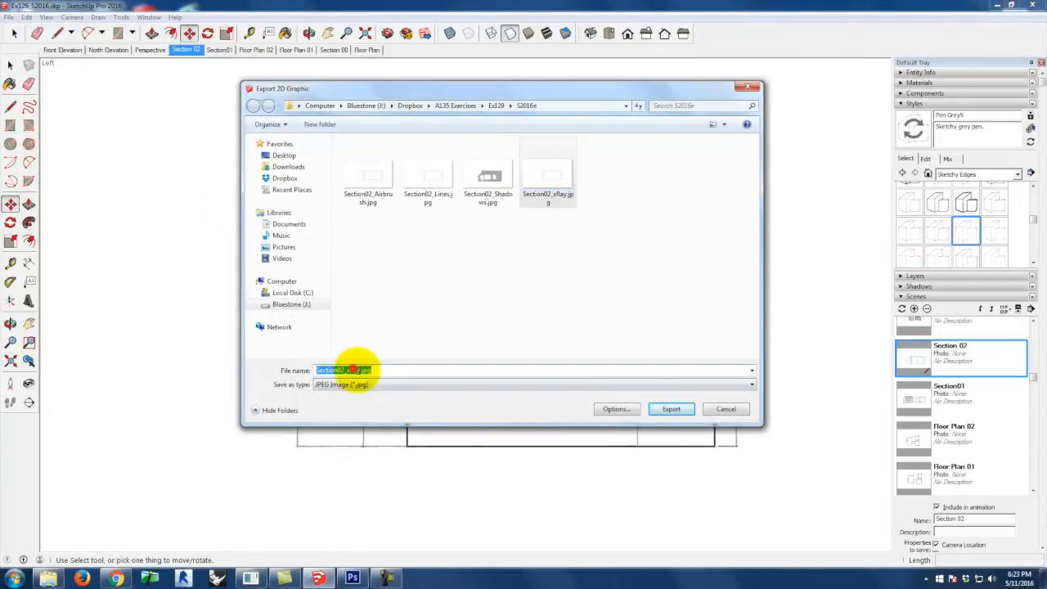
{"action": "key", "text": "Right"}
{"action": "key", "text": "BackSpace"}
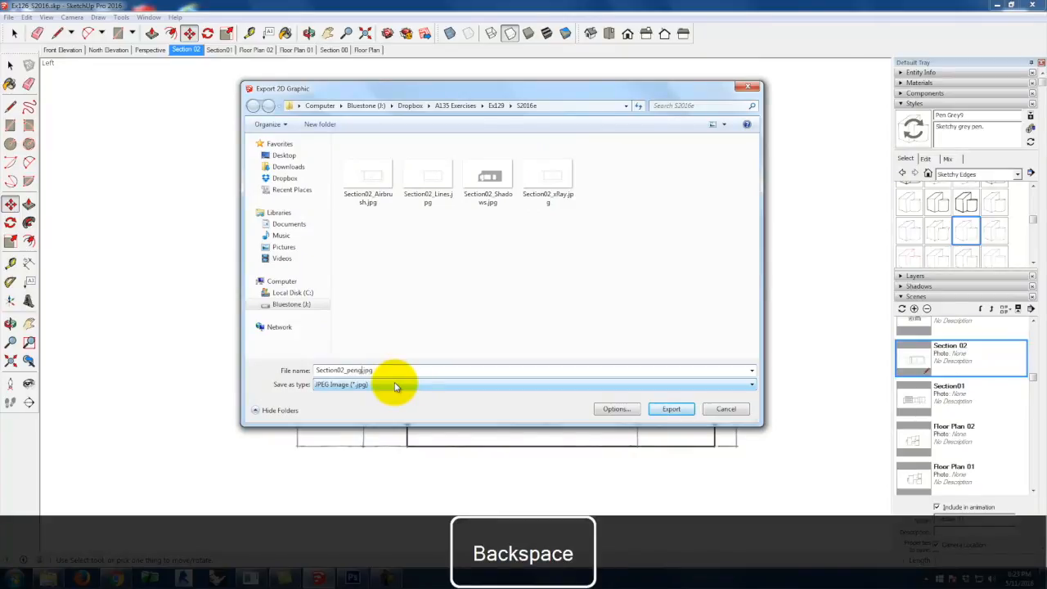
{"action": "left_click", "coordinate": [669, 410]}
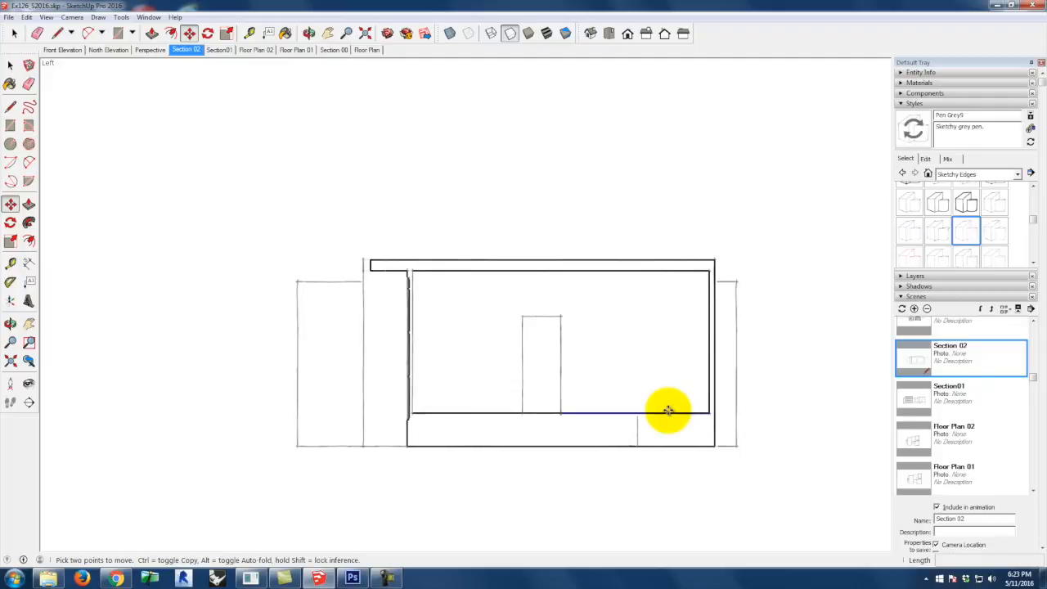
Switch to Photoshop and open Section02_Lines.jpg from the S2016e folder under Dropbox, A135 Exercises, Ex129.
{"action": "left_click", "coordinate": [352, 578]}
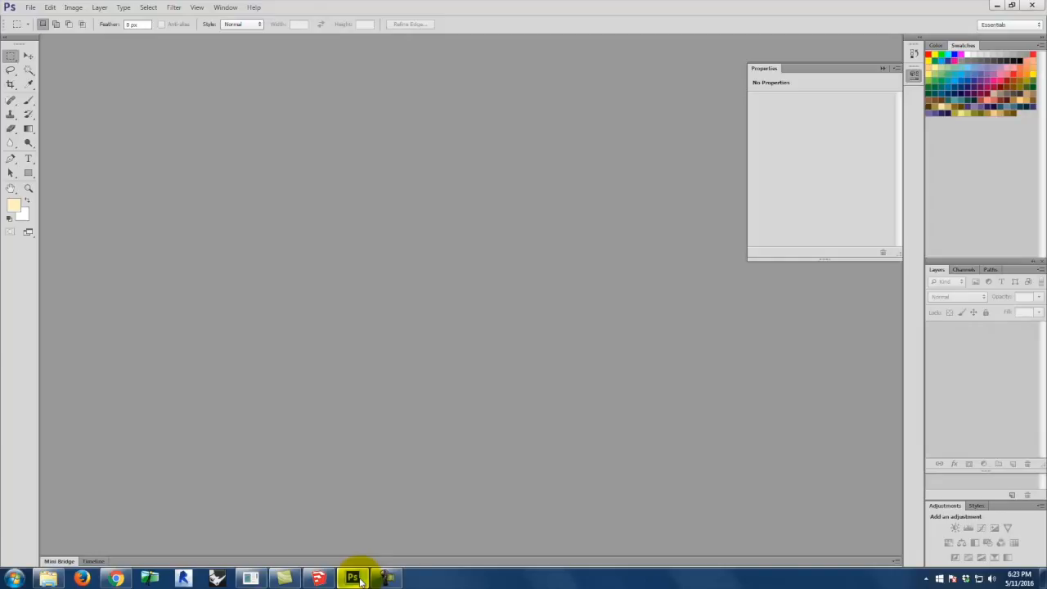
{"action": "left_click", "coordinate": [31, 7]}
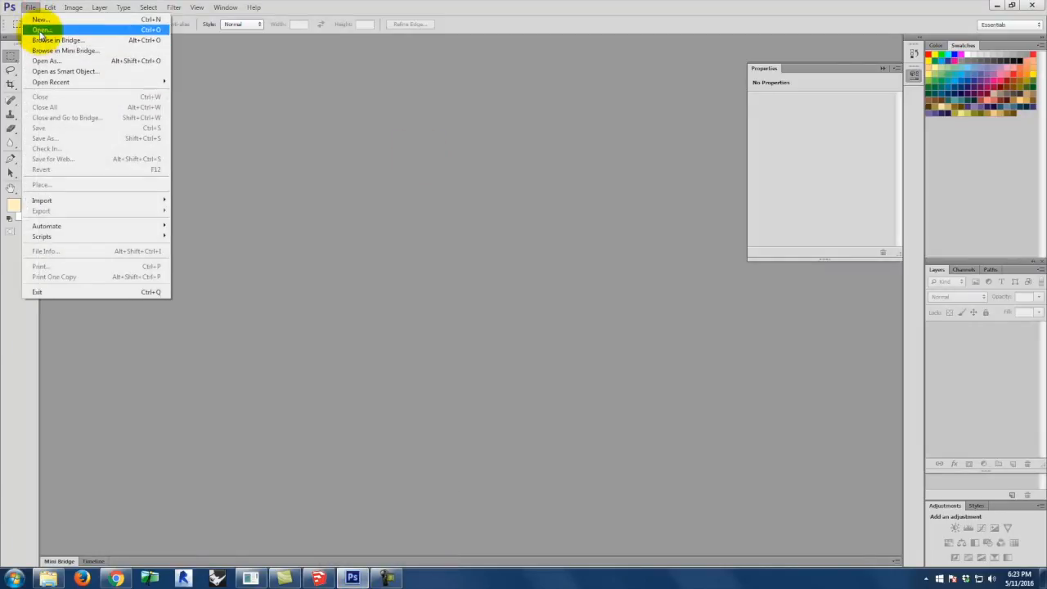
{"action": "left_click", "coordinate": [39, 30]}
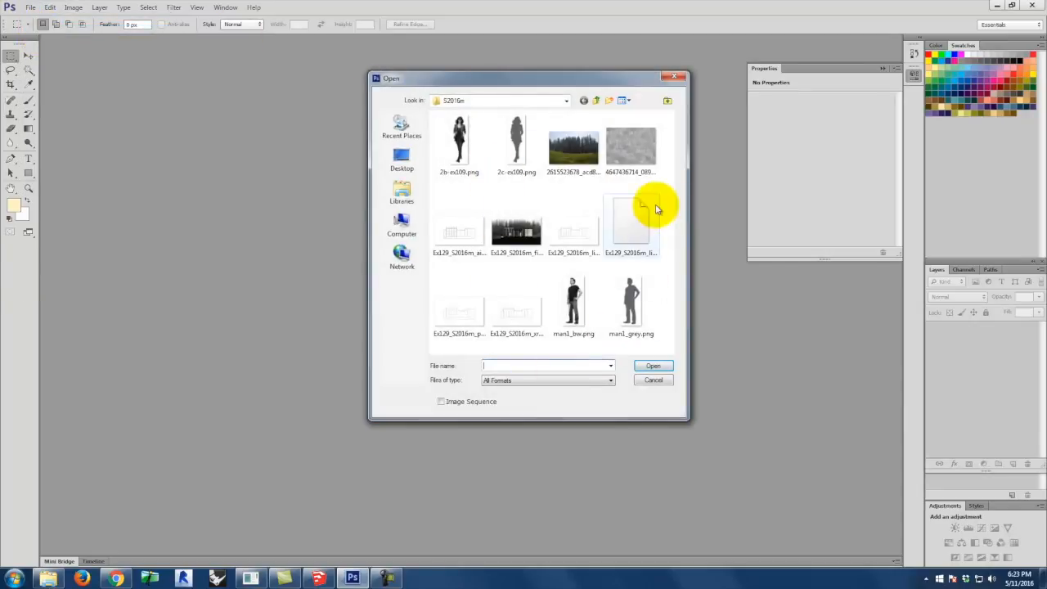
{"action": "left_click", "coordinate": [594, 101]}
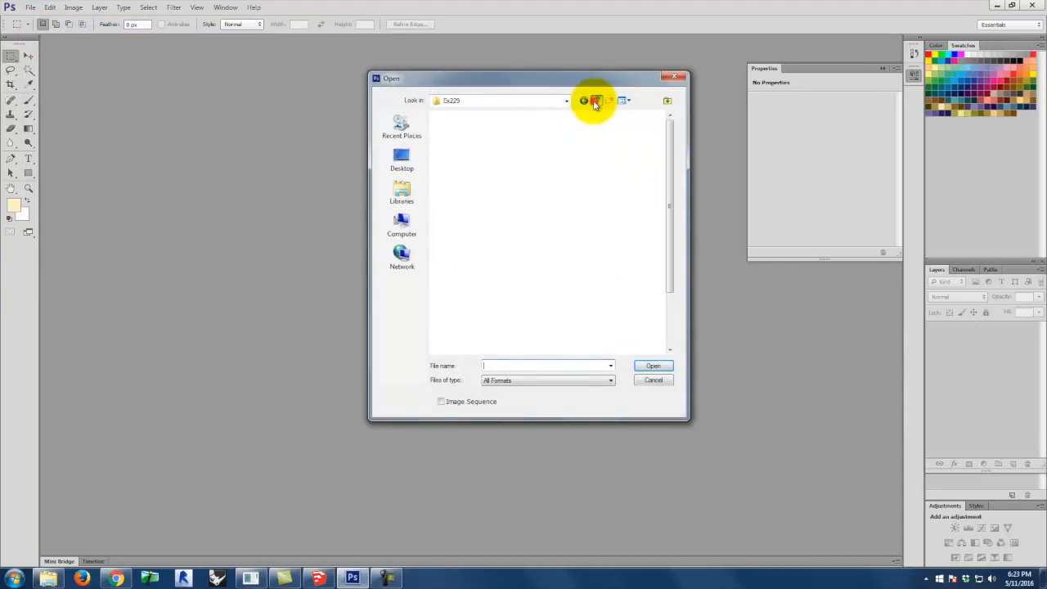
{"action": "left_click", "coordinate": [594, 100]}
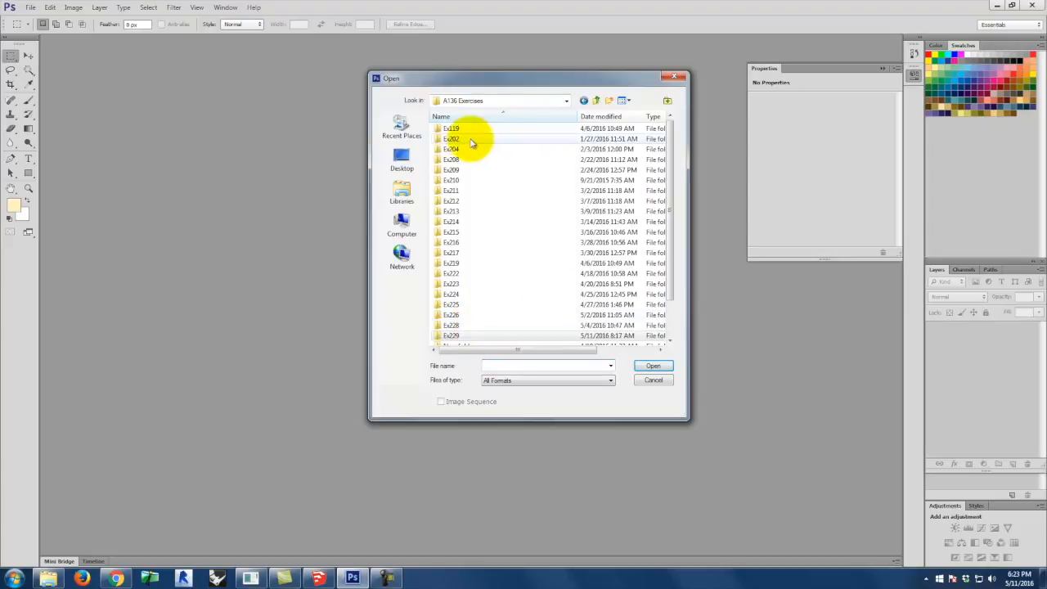
{"action": "left_click", "coordinate": [598, 103]}
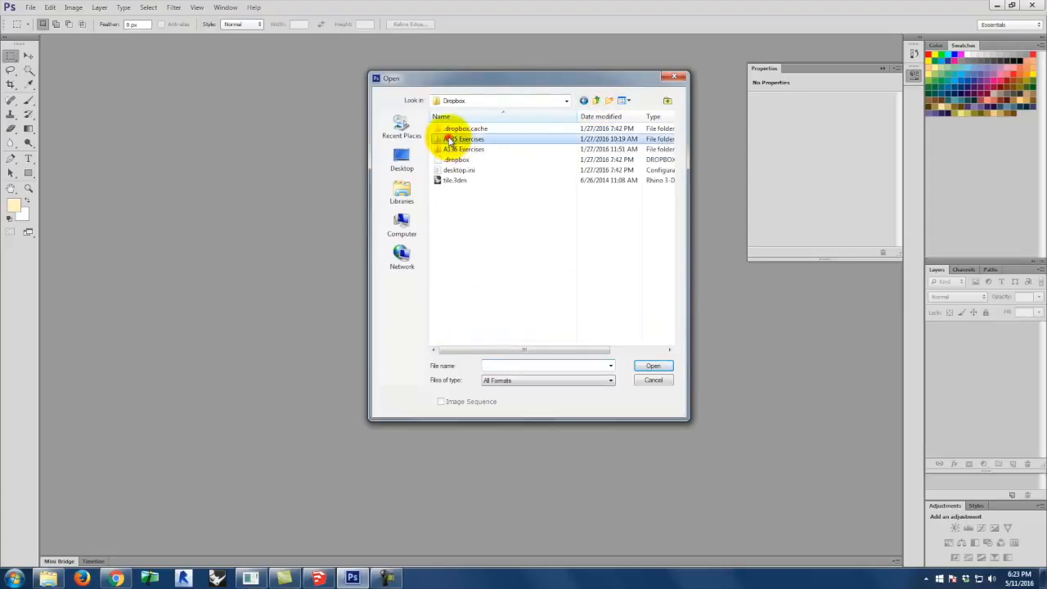
{"action": "double_click", "coordinate": [452, 139]}
{"action": "scroll", "coordinate": [489, 322], "scroll_direction": "down", "scroll_amount": 3}
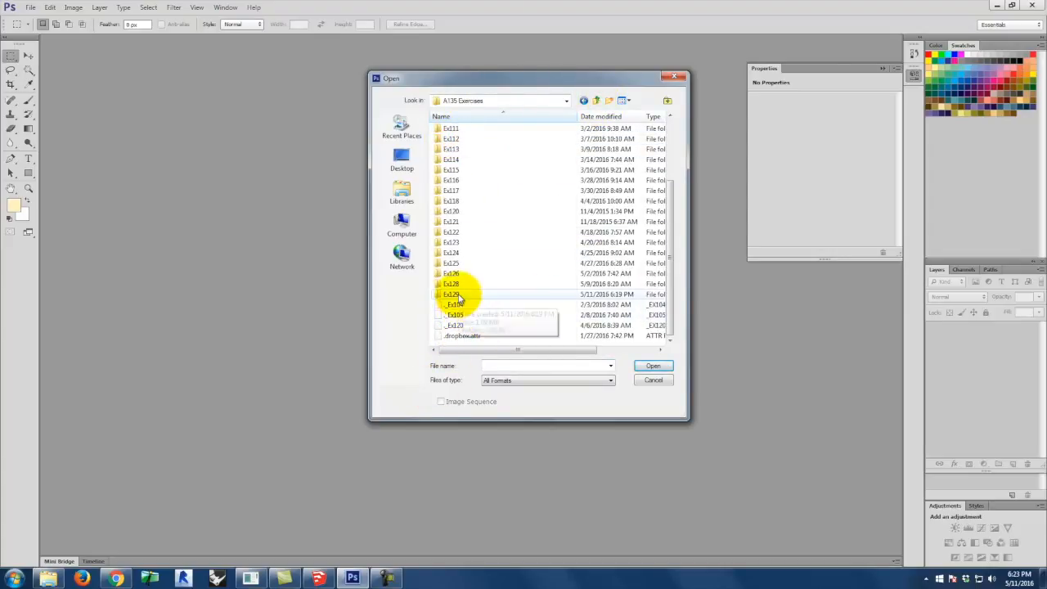
{"action": "double_click", "coordinate": [458, 294]}
{"action": "left_click", "coordinate": [465, 131]}
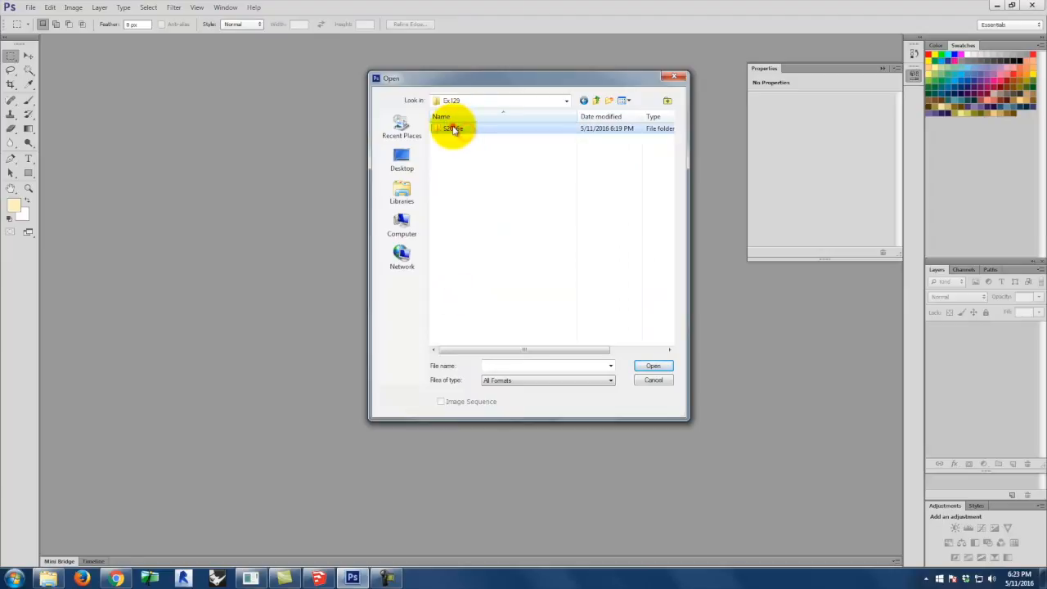
{"action": "double_click", "coordinate": [455, 129]}
{"action": "left_click", "coordinate": [508, 157]}
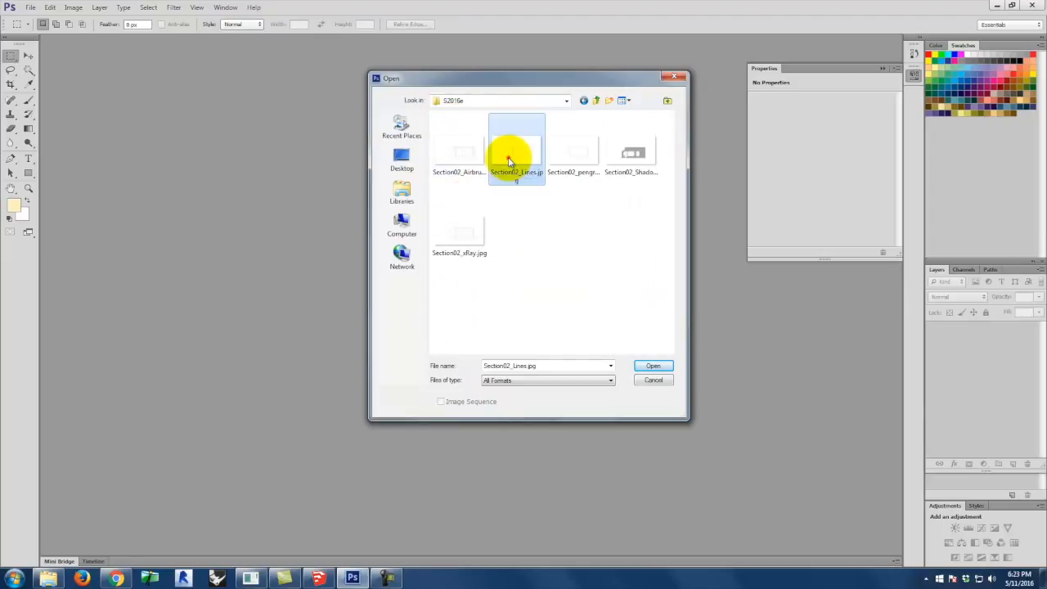
{"action": "left_click", "coordinate": [652, 368]}
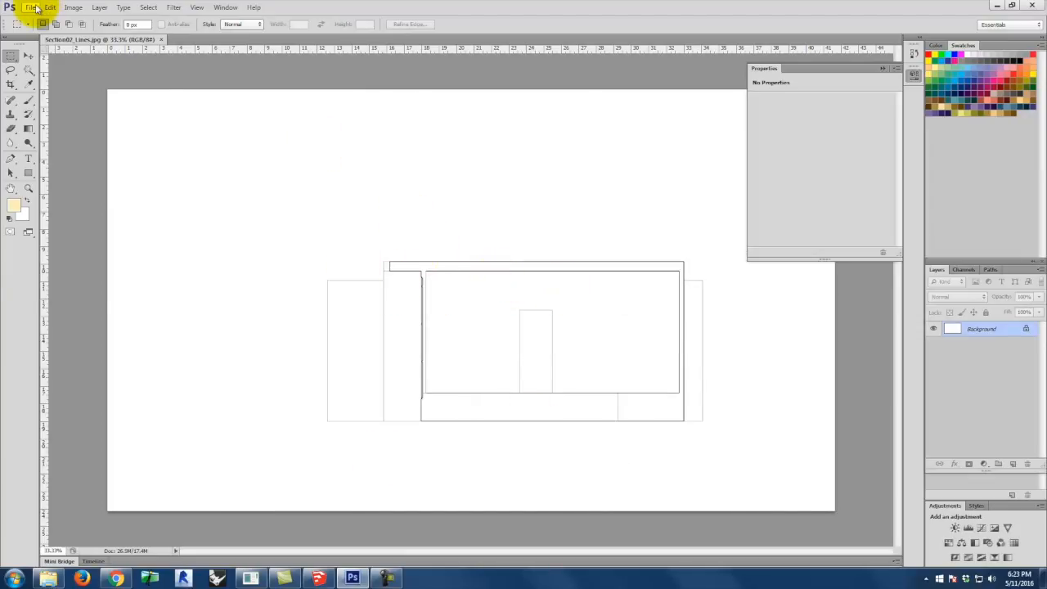
Place Section02_Airbrush.jpg as a new layer over the line drawing at its original size.
{"action": "left_click", "coordinate": [36, 8]}
{"action": "left_click", "coordinate": [41, 183]}
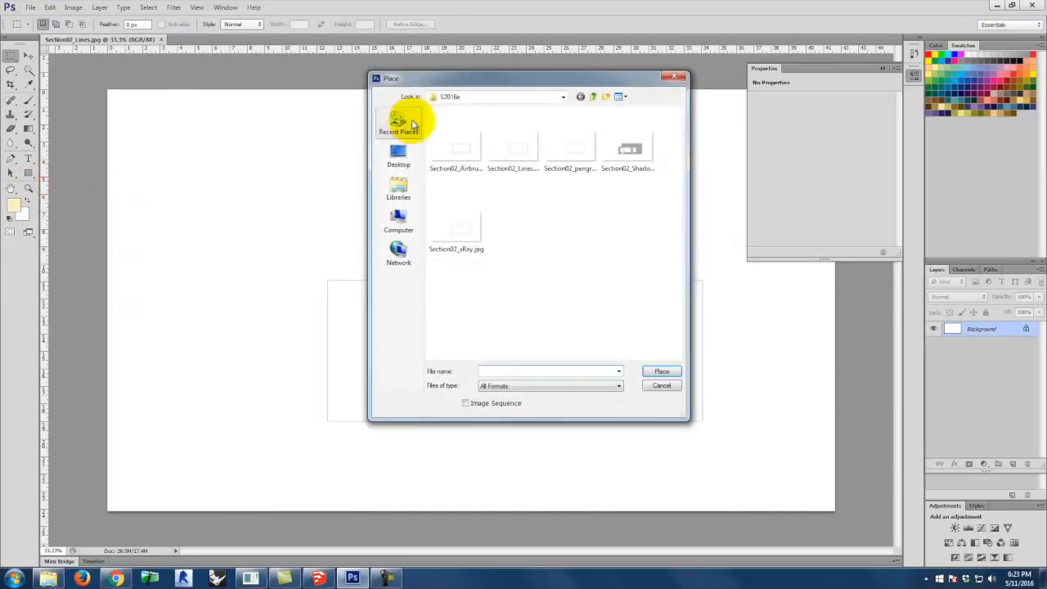
{"action": "left_click", "coordinate": [455, 146]}
{"action": "left_click", "coordinate": [663, 373]}
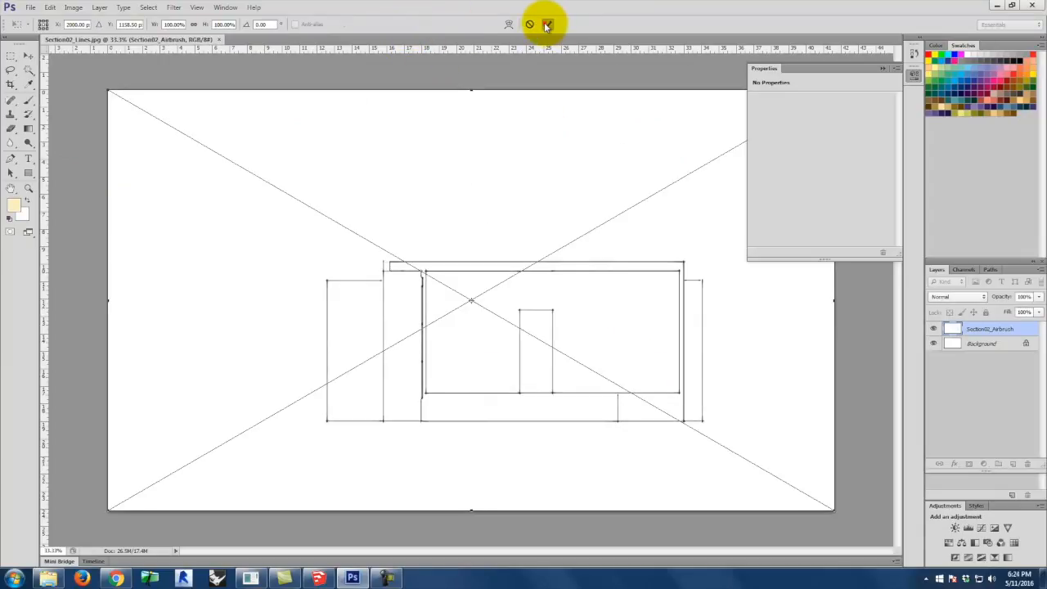
{"action": "left_click", "coordinate": [547, 25]}
Place the Section02_pengray image as a new layer above the airbrush layer.
{"action": "left_click", "coordinate": [30, 7]}
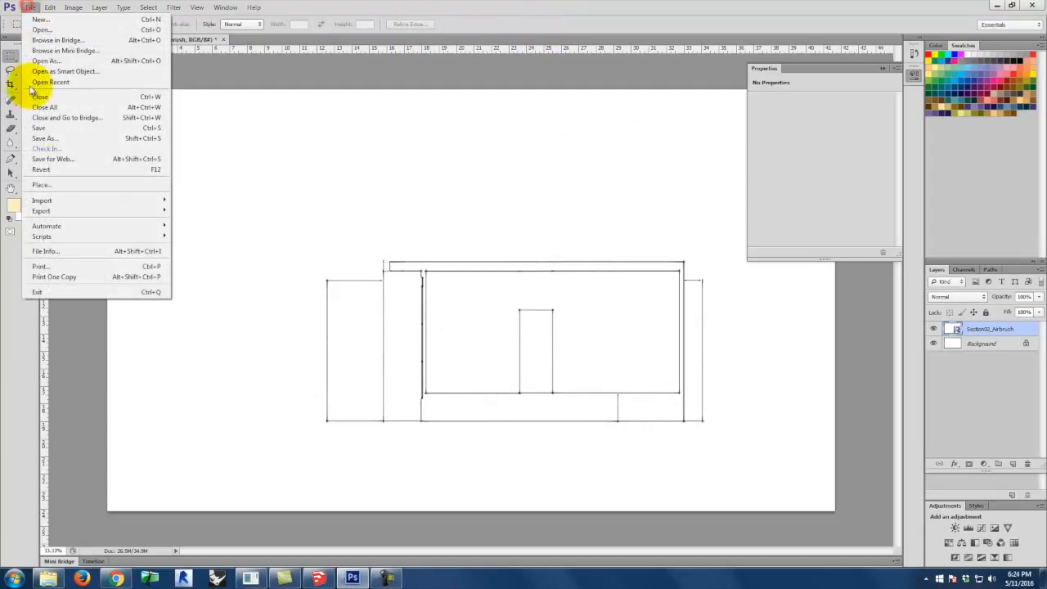
{"action": "left_click", "coordinate": [59, 185]}
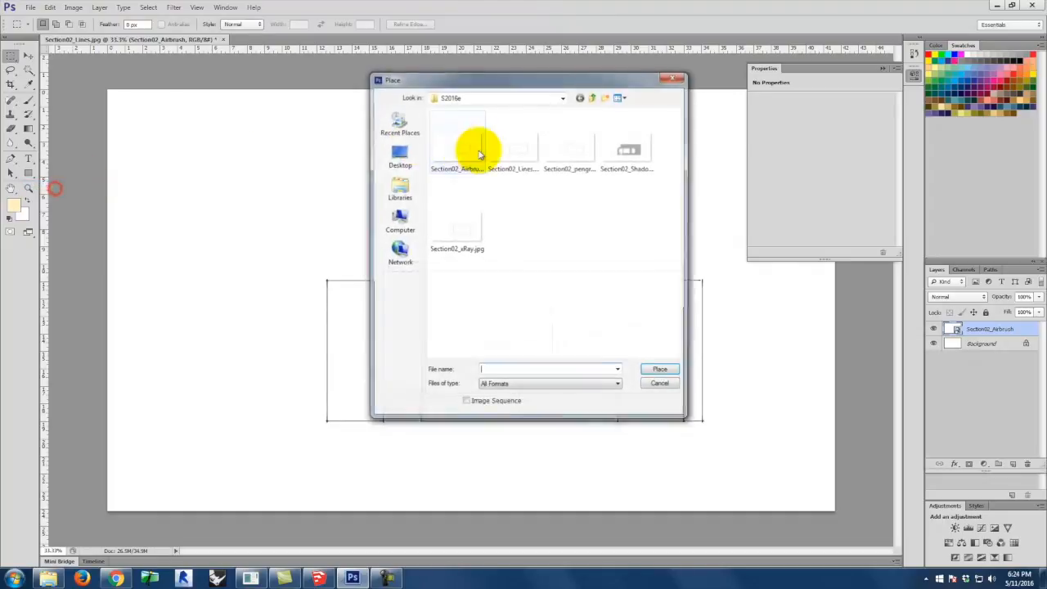
{"action": "left_click", "coordinate": [578, 154]}
{"action": "left_click", "coordinate": [660, 370]}
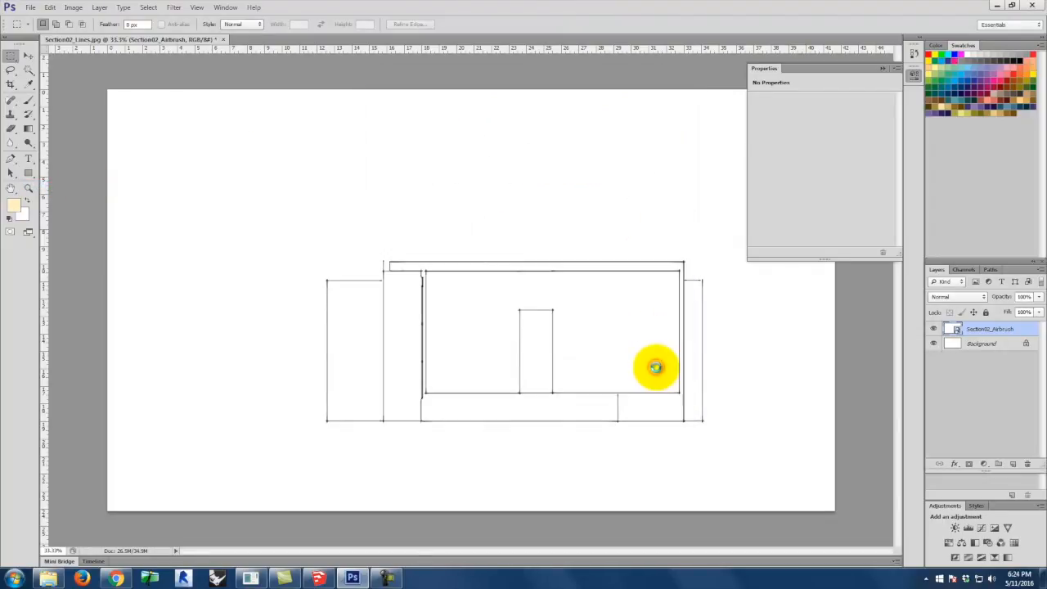
{"action": "left_click", "coordinate": [547, 25]}
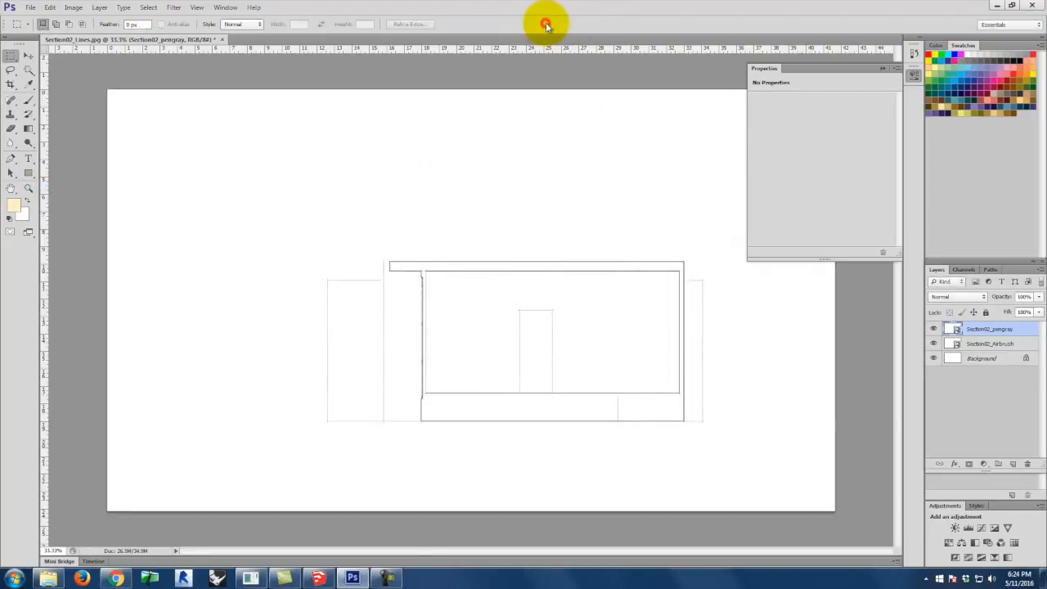
Place Section02_Shadows.jpg as a new layer above the pen grey layer.
{"action": "left_click", "coordinate": [36, 8]}
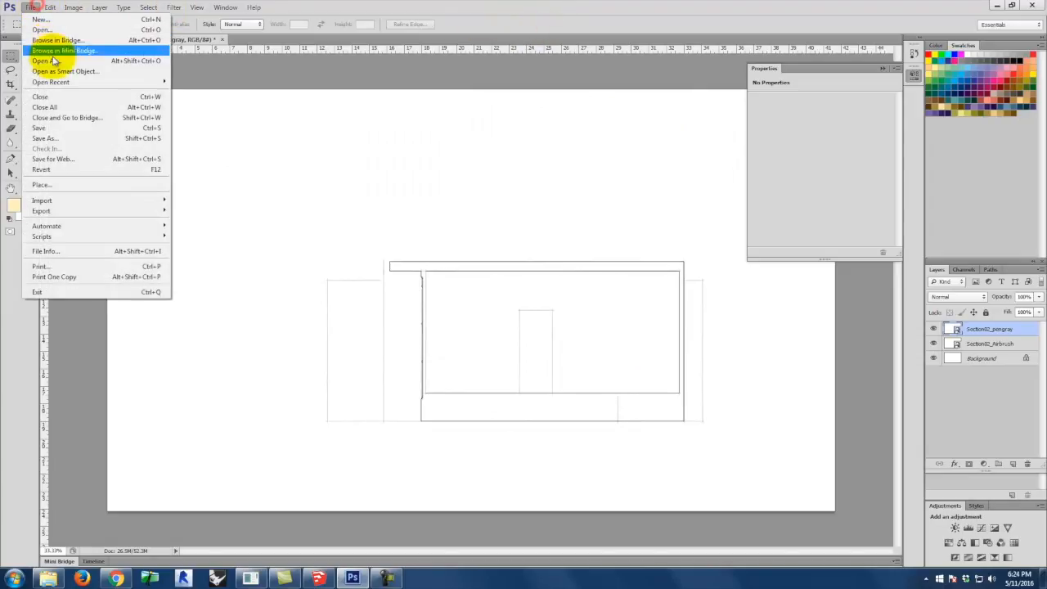
{"action": "left_click", "coordinate": [58, 185]}
{"action": "left_click", "coordinate": [628, 149]}
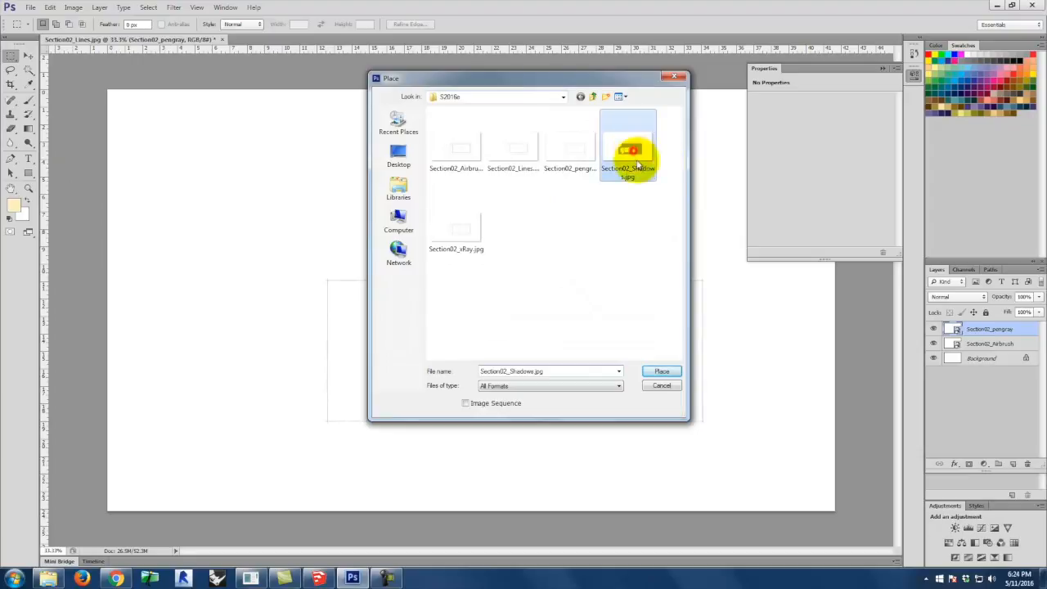
{"action": "left_click", "coordinate": [662, 371]}
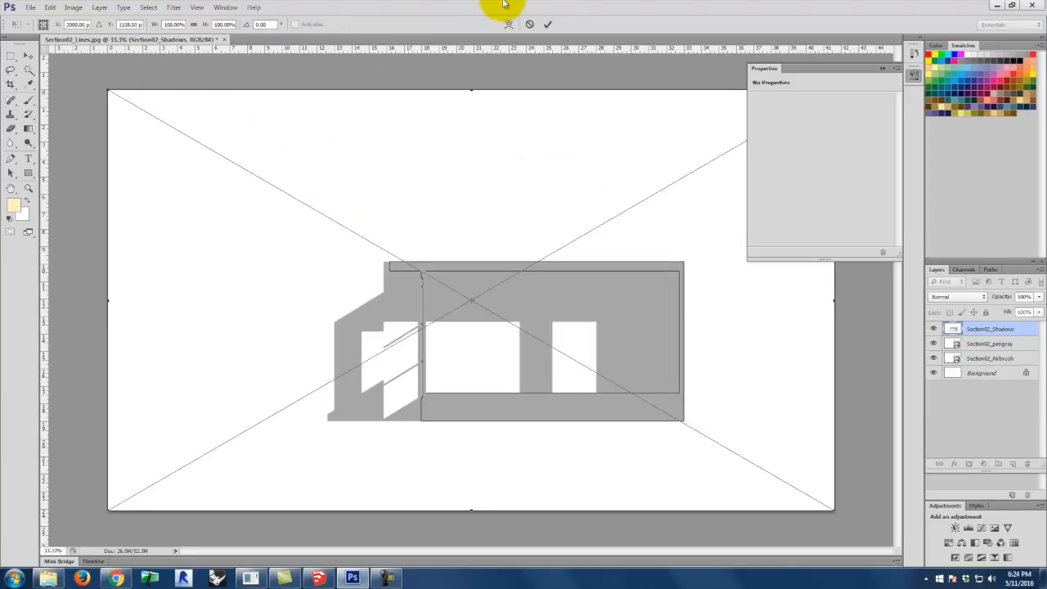
{"action": "left_click", "coordinate": [548, 23]}
Place Section02_xRay.jpg as a new layer above the shadows layer.
{"action": "left_click", "coordinate": [30, 7]}
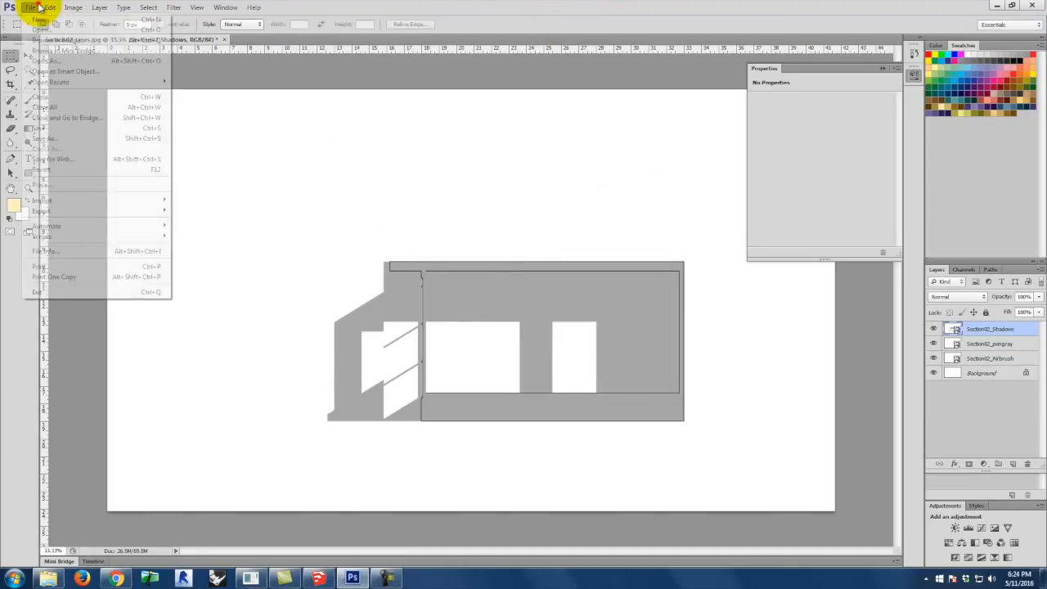
{"action": "left_click", "coordinate": [62, 193]}
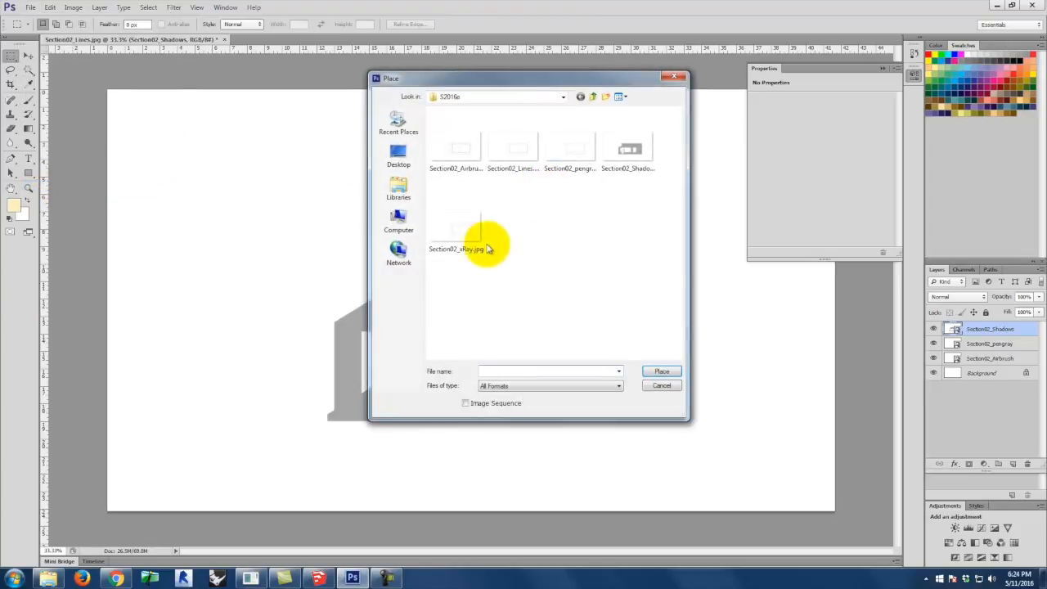
{"action": "left_click", "coordinate": [450, 217]}
{"action": "left_click", "coordinate": [674, 370]}
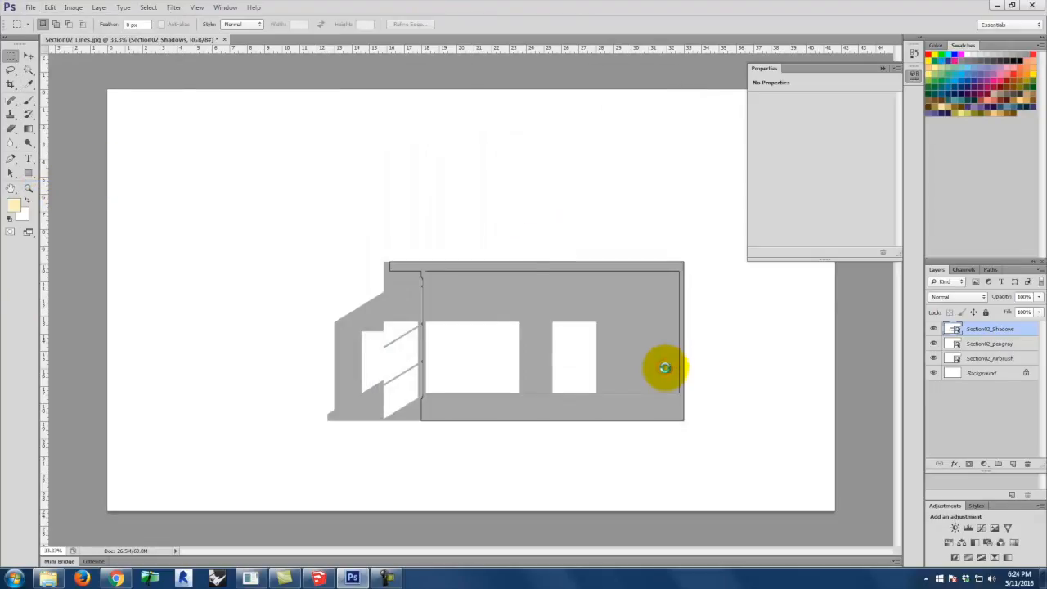
{"action": "left_click", "coordinate": [550, 25]}
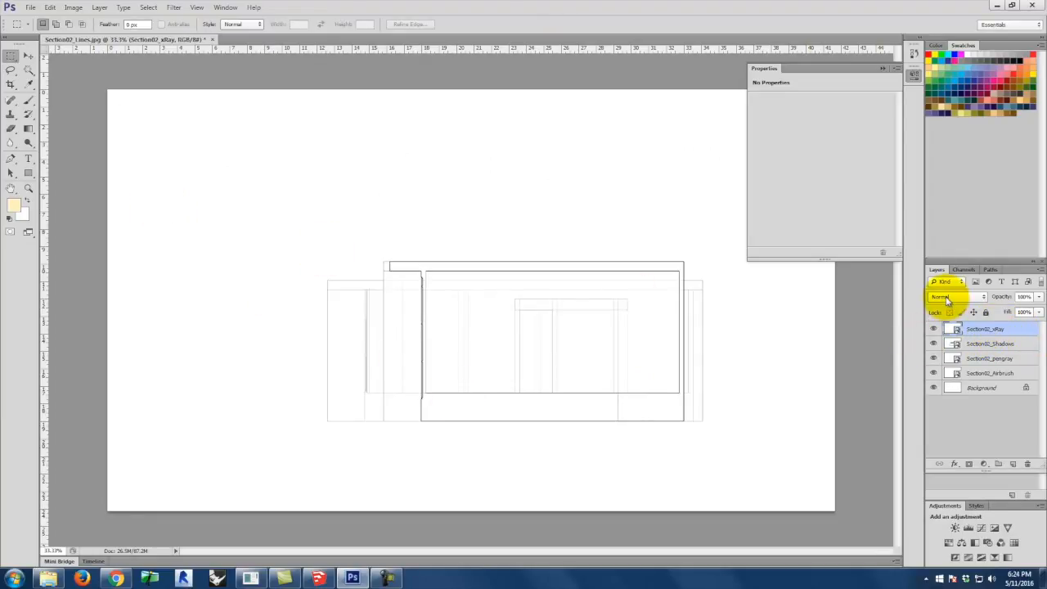
Set the blend mode of the Section02_xRay and Section02_Shadows layers to Multiply.
{"action": "left_click", "coordinate": [946, 298]}
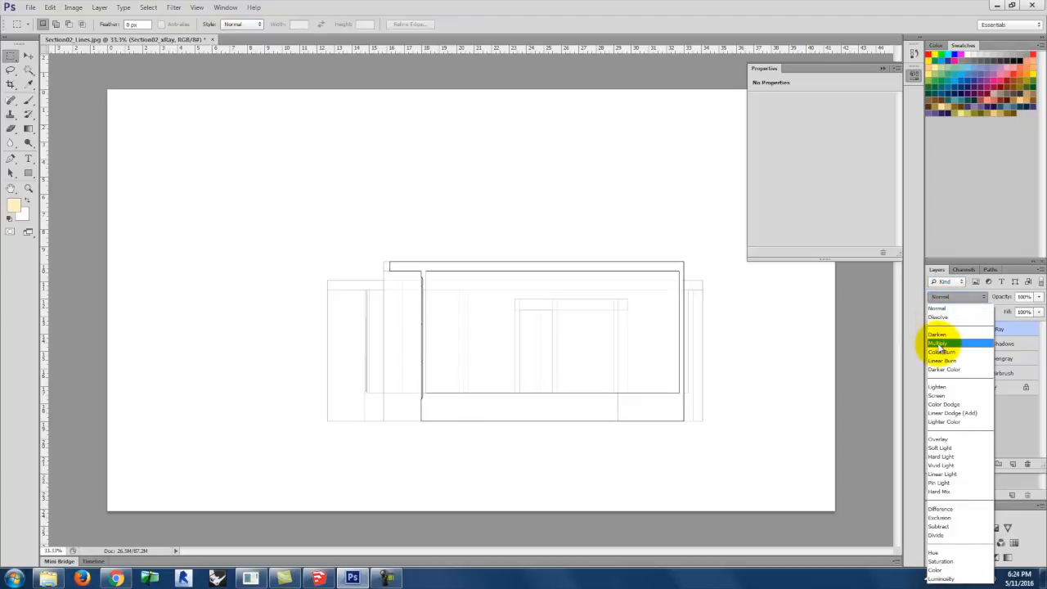
{"action": "left_click", "coordinate": [943, 341]}
{"action": "left_click", "coordinate": [981, 344]}
{"action": "left_click", "coordinate": [957, 297]}
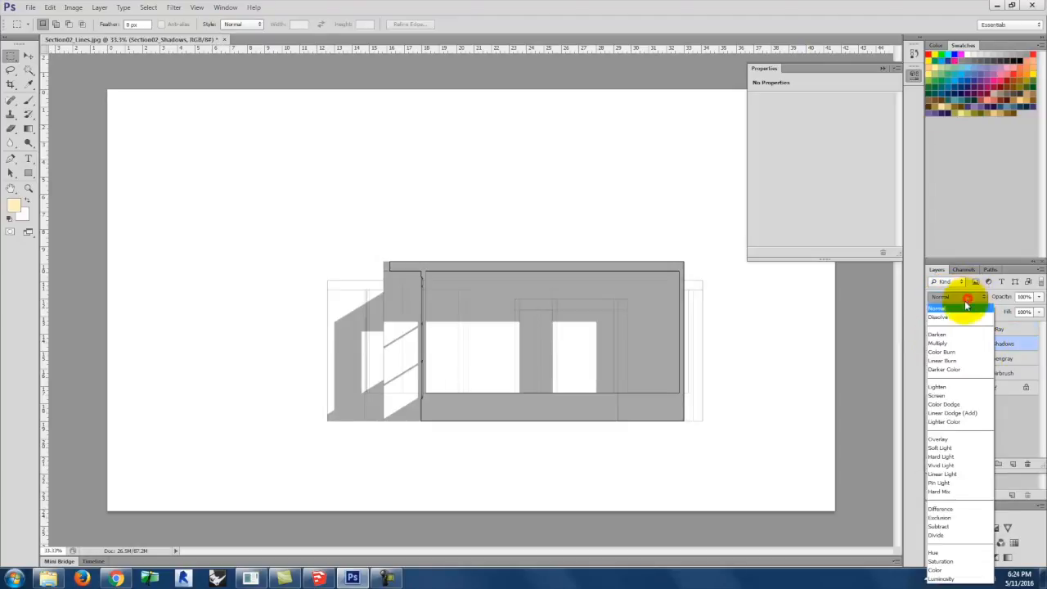
{"action": "left_click", "coordinate": [961, 344]}
Set the blend mode of the Section02_pengray and Section02_Airbrush layers to Multiply.
{"action": "left_click", "coordinate": [990, 359]}
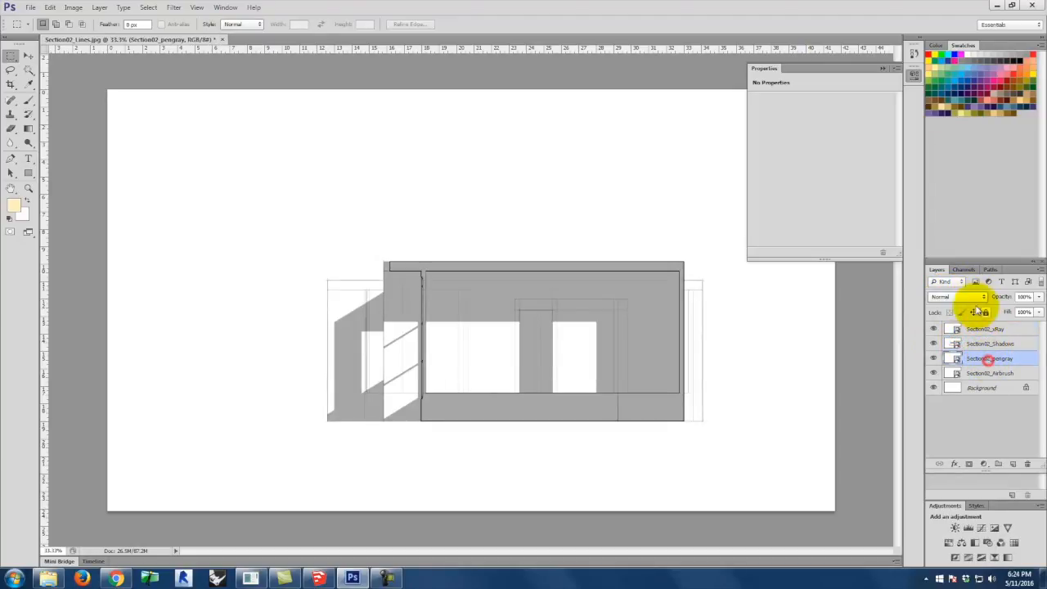
{"action": "left_click", "coordinate": [969, 297]}
{"action": "left_click", "coordinate": [966, 345]}
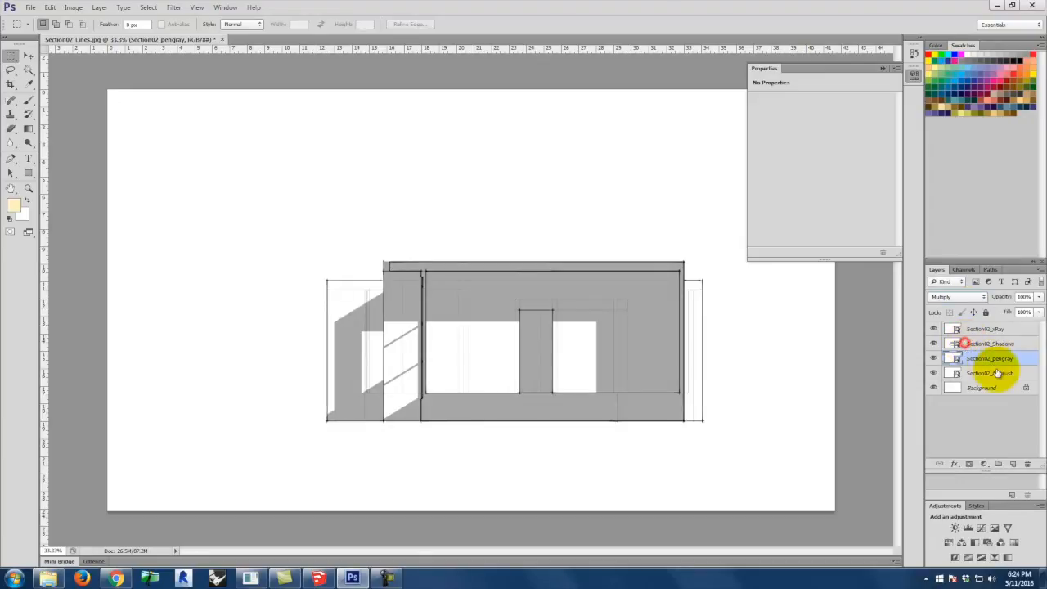
{"action": "left_click", "coordinate": [954, 297]}
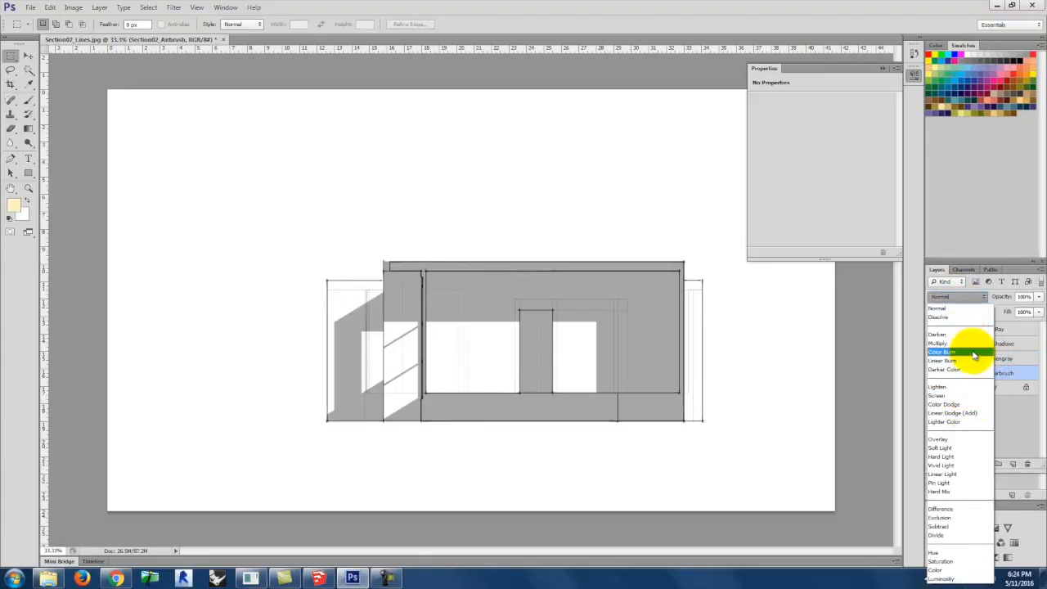
{"action": "left_click", "coordinate": [971, 344]}
Convert the locked Background into a regular layer named Lines.
{"action": "left_click", "coordinate": [980, 389]}
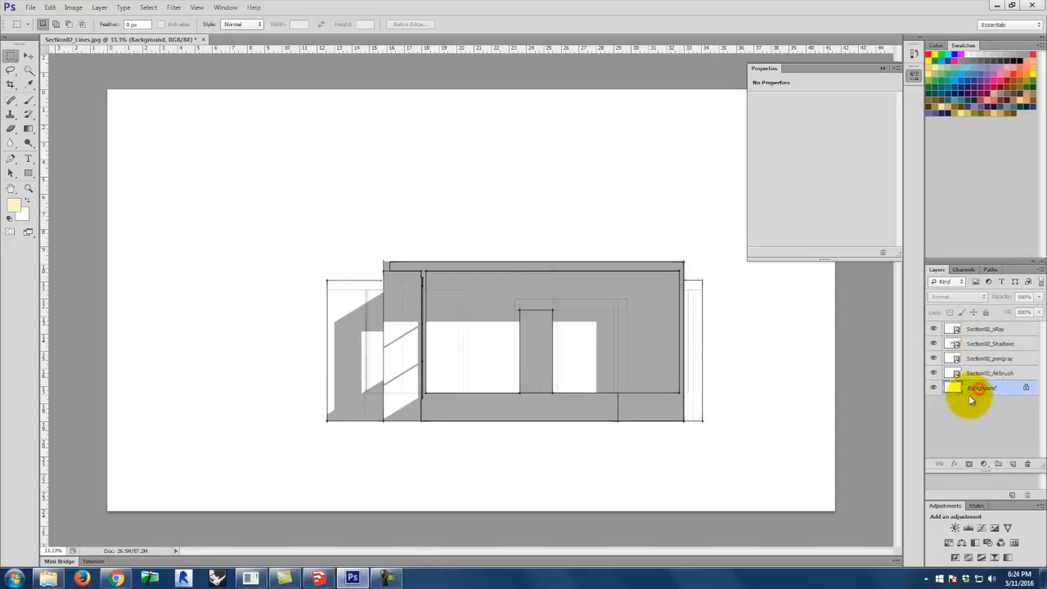
{"action": "right_click", "coordinate": [977, 389]}
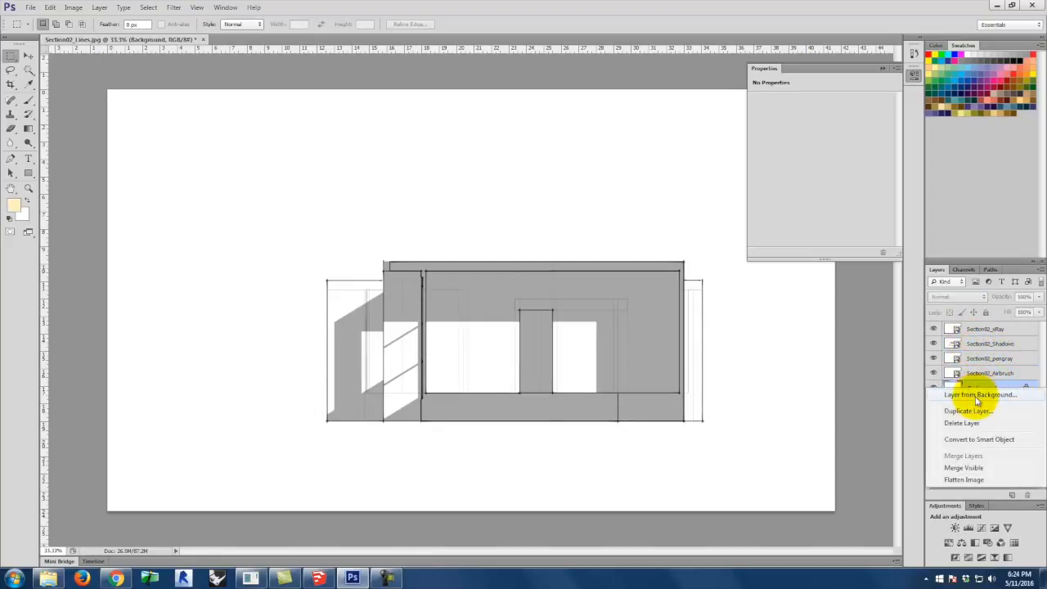
{"action": "left_click", "coordinate": [978, 395]}
{"action": "type", "text": "Lines"}
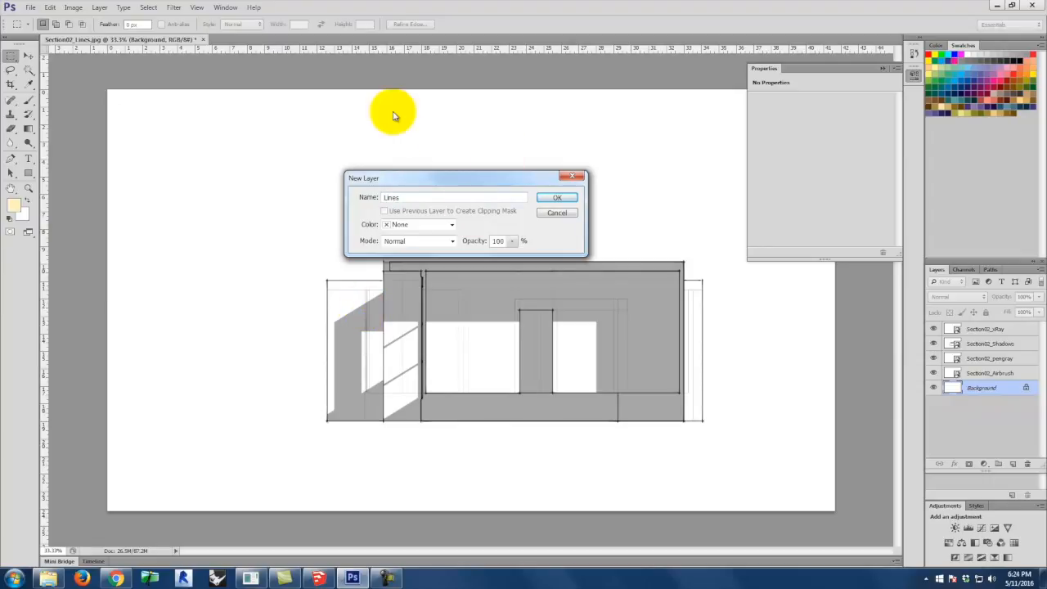
{"action": "left_click", "coordinate": [556, 198]}
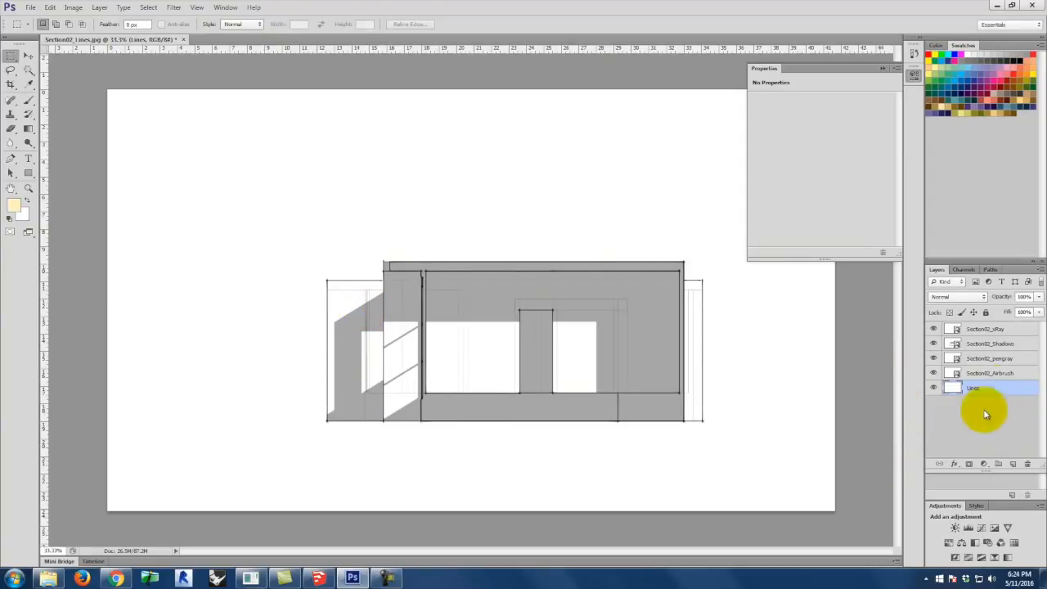
Rename the four Section02 layers above Lines, going upward, as Airbrush, Pen Gray, Shadows and Xray.
{"action": "double_click", "coordinate": [992, 373]}
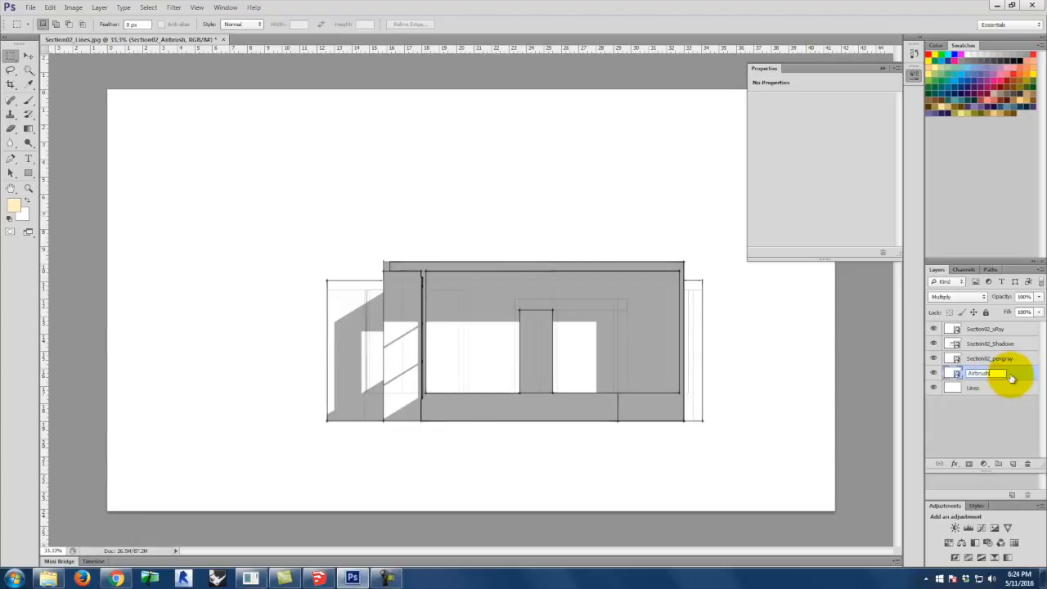
{"action": "left_click", "coordinate": [994, 358]}
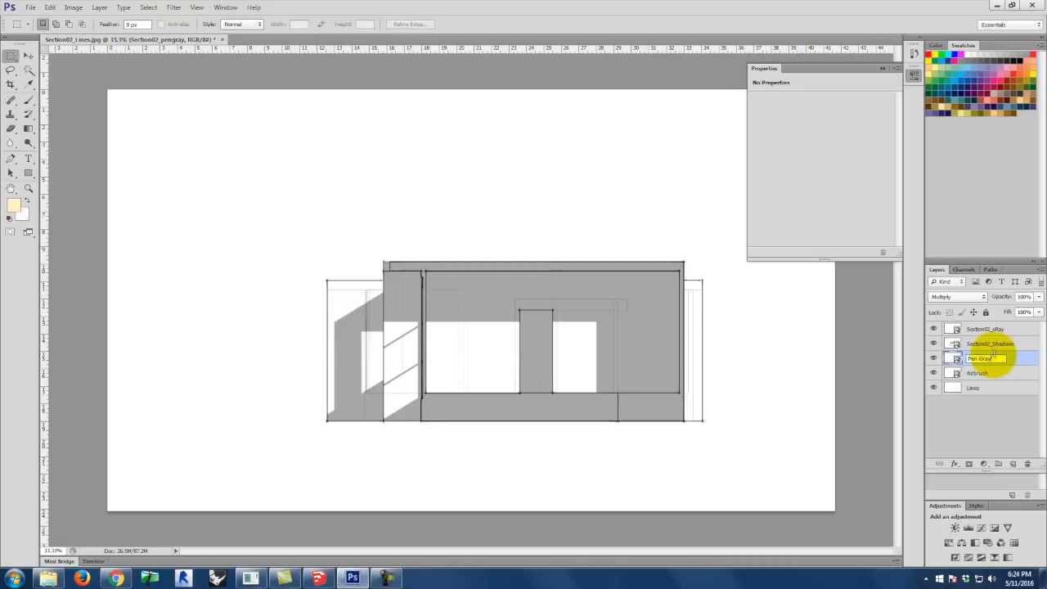
{"action": "double_click", "coordinate": [992, 344]}
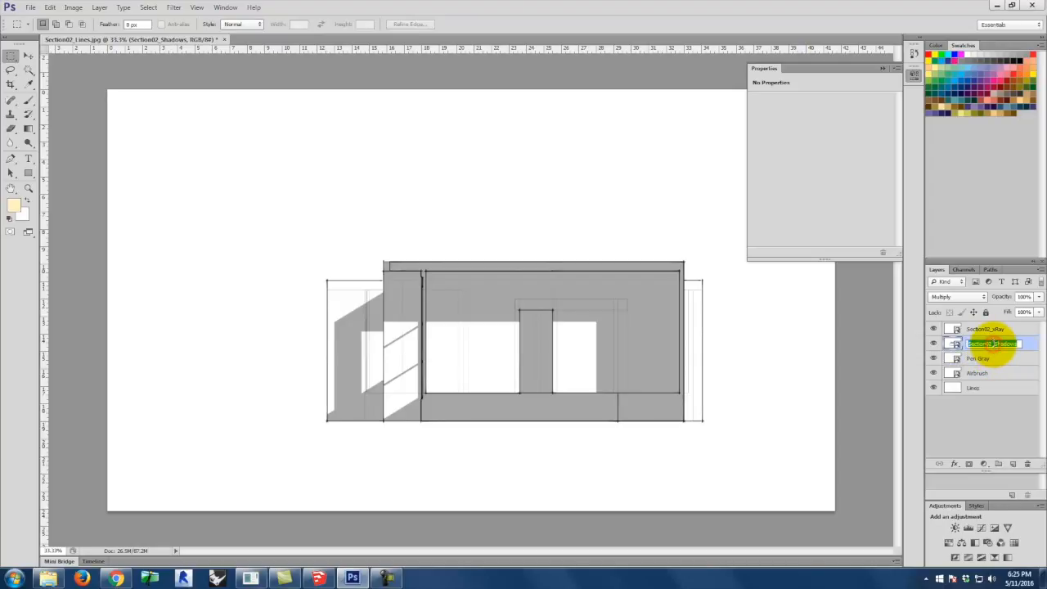
{"action": "left_click", "coordinate": [992, 329]}
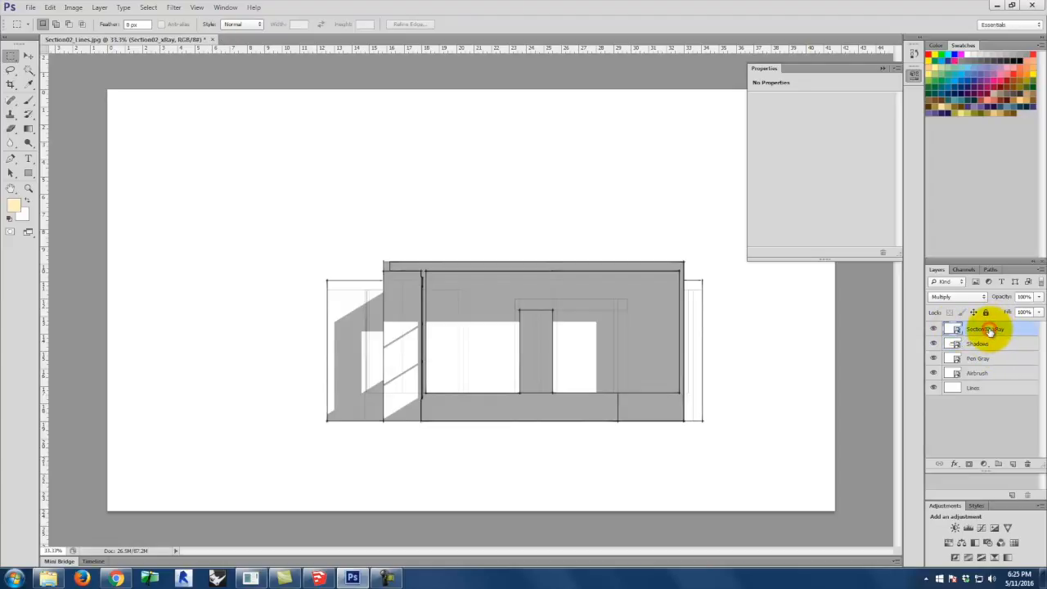
{"action": "key", "text": "BackSpace"}
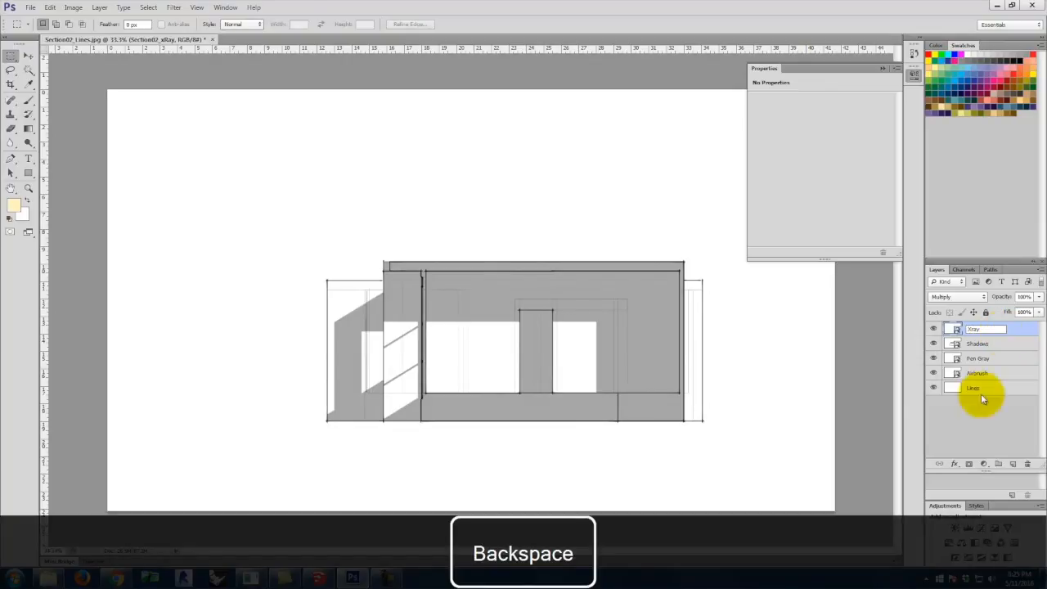
{"action": "left_click", "coordinate": [967, 423]}
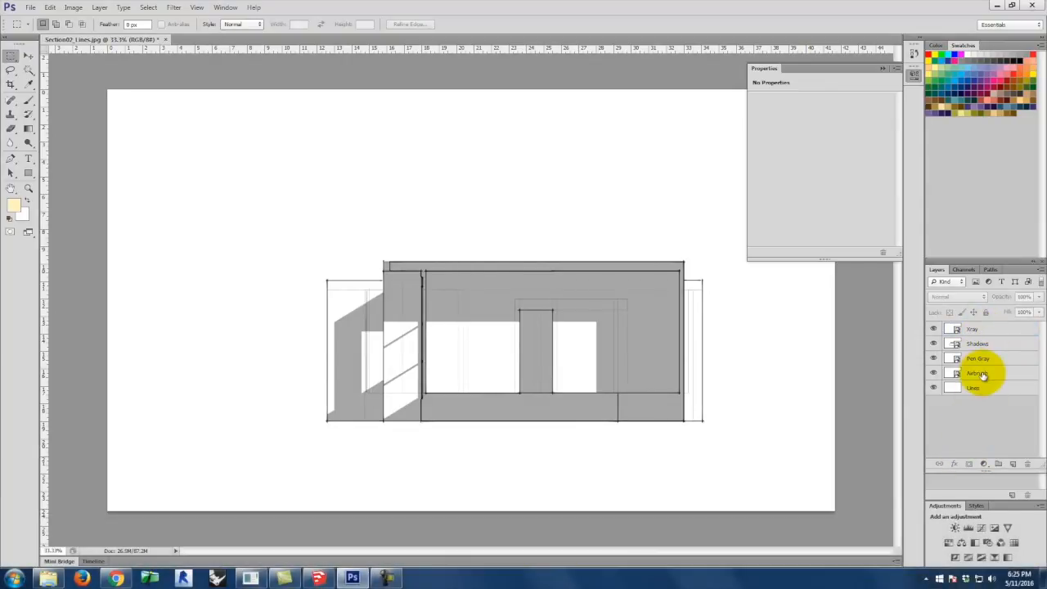
Hide the Xray, Shadows, Pen Gray and Airbrush layers and collapse the Properties panel.
{"action": "left_click_drag", "start_coordinate": [935, 329], "coordinate": [943, 372]}
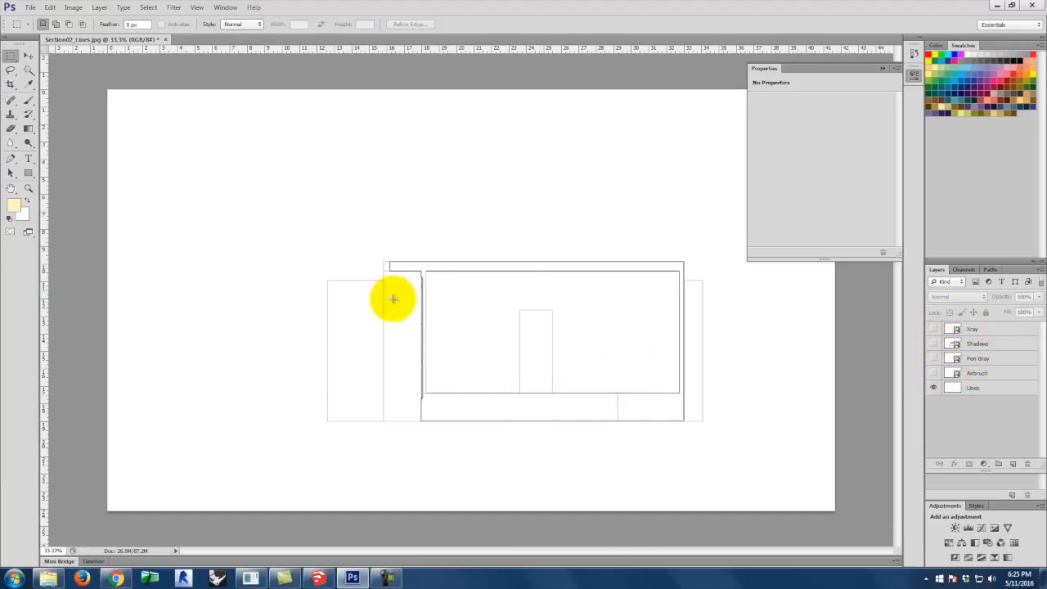
{"action": "left_click", "coordinate": [883, 69]}
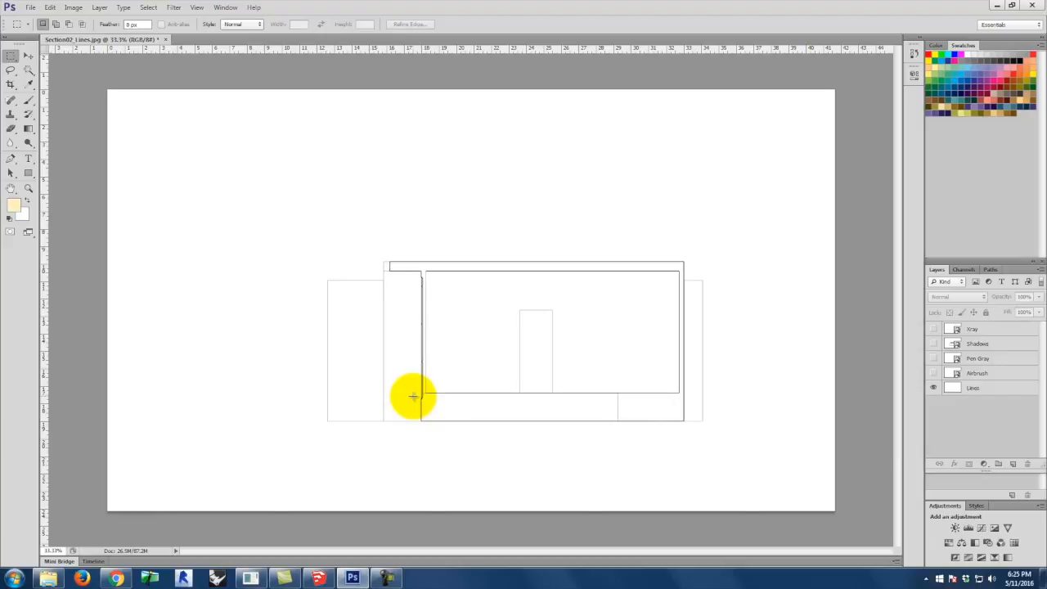
Select the cut roof and wall area of the section on the Lines layer with the Magic Wand.
{"action": "key", "text": "ctrl+equal"}
{"action": "key", "text": "ctrl+equal"}
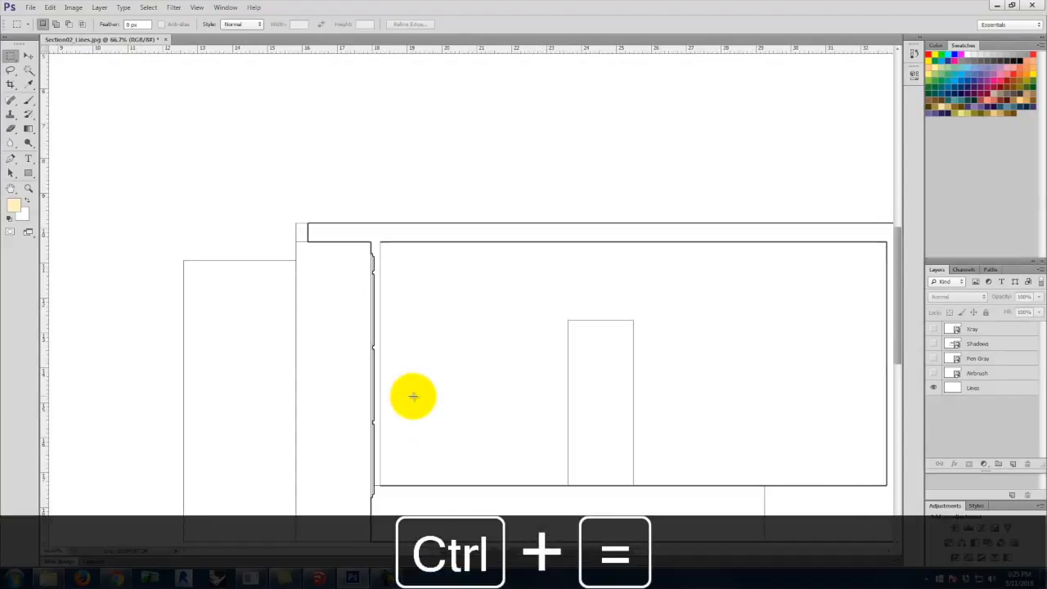
{"action": "key", "text": "space"}
{"action": "left_click_drag", "start_coordinate": [463, 294], "coordinate": [330, 270]}
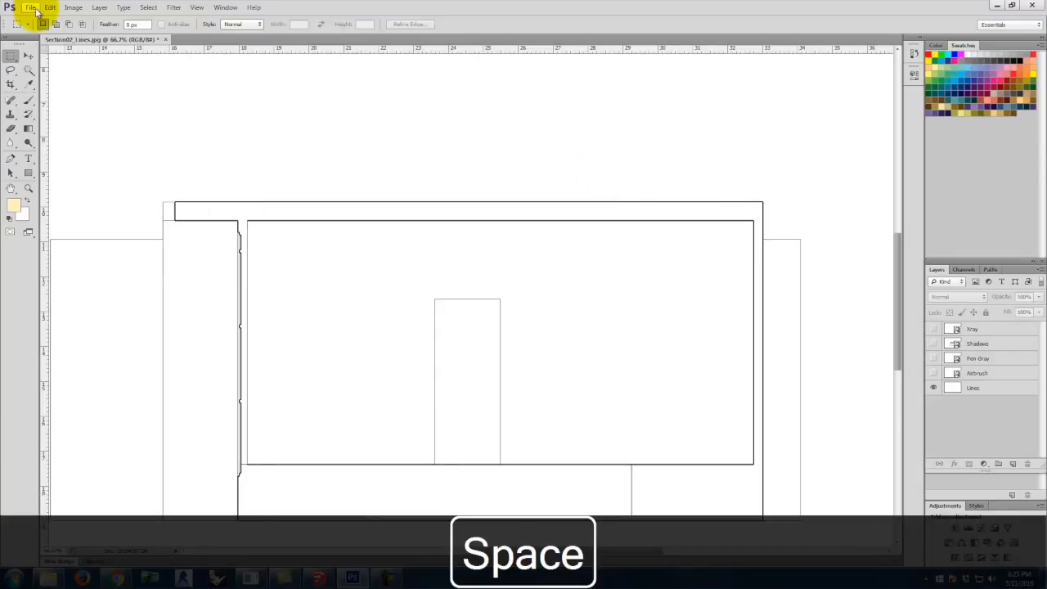
{"action": "left_click", "coordinate": [29, 70]}
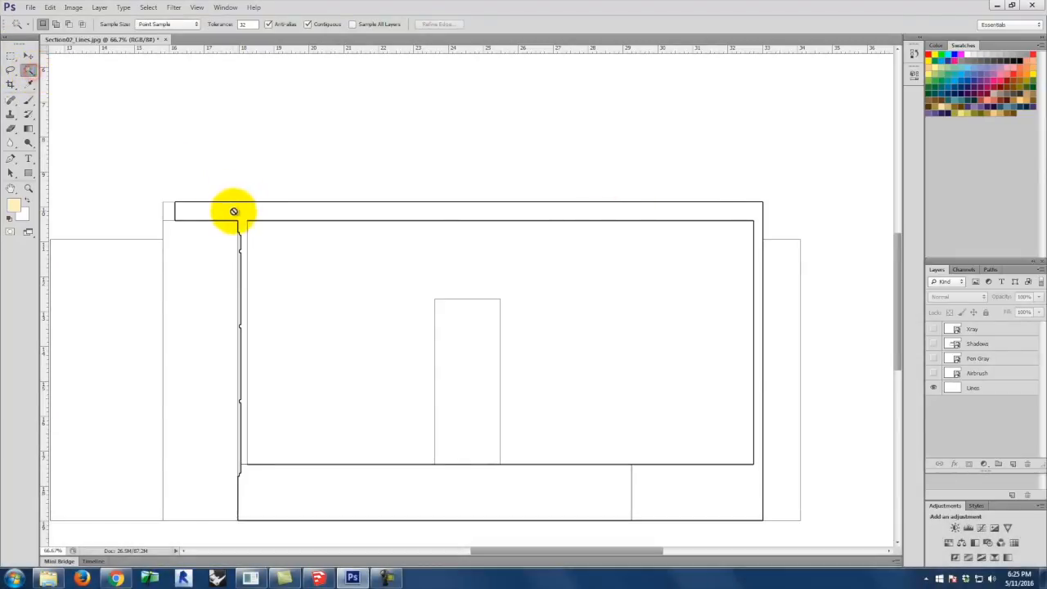
{"action": "left_click", "coordinate": [988, 387]}
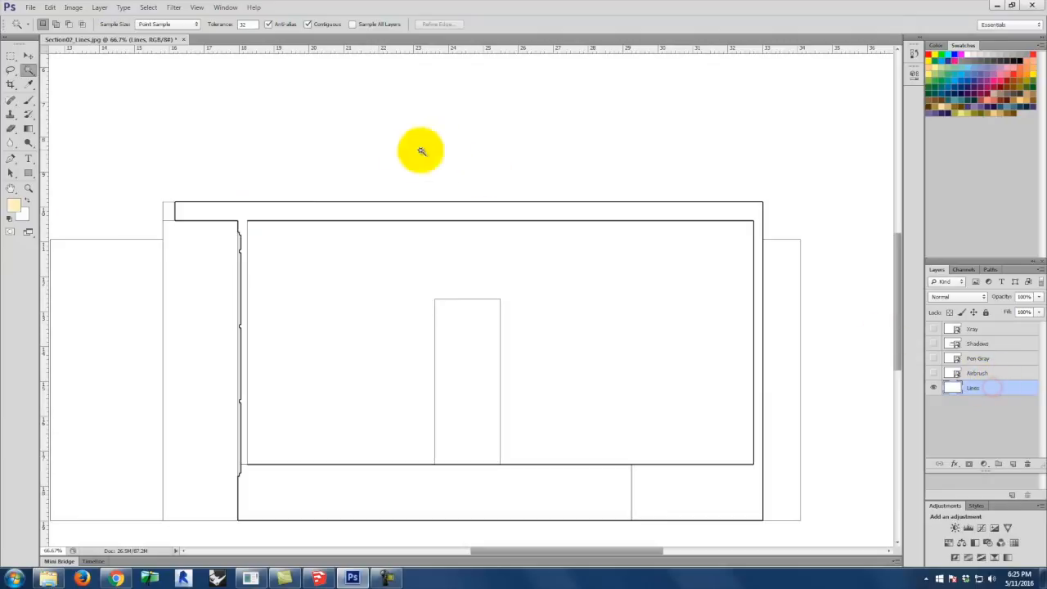
{"action": "left_click", "coordinate": [392, 207]}
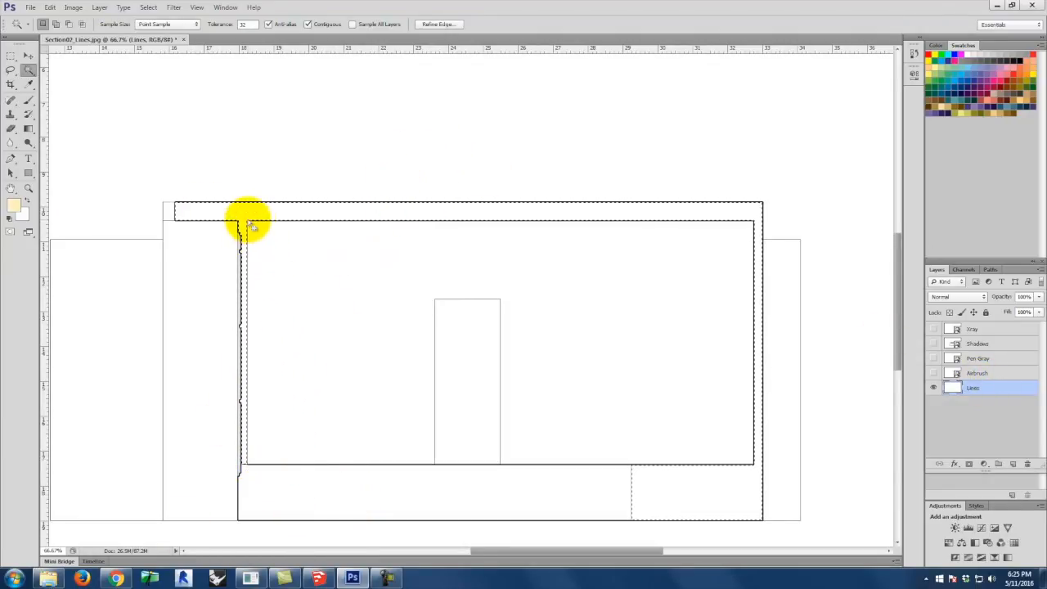
Subtract the narrow vertical strip beside the window frame, below the roof, from the selection with the Rectangular Marquee.
{"action": "key", "text": "ctrl+="}
{"action": "key", "text": "ctrl+="}
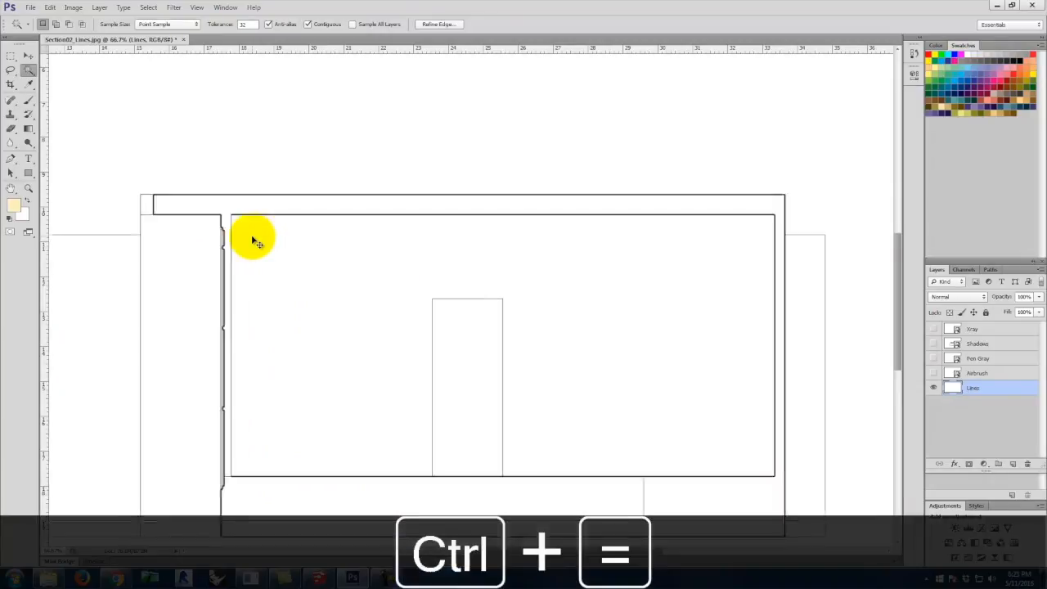
{"action": "left_click_drag", "start_coordinate": [194, 238], "coordinate": [816, 269]}
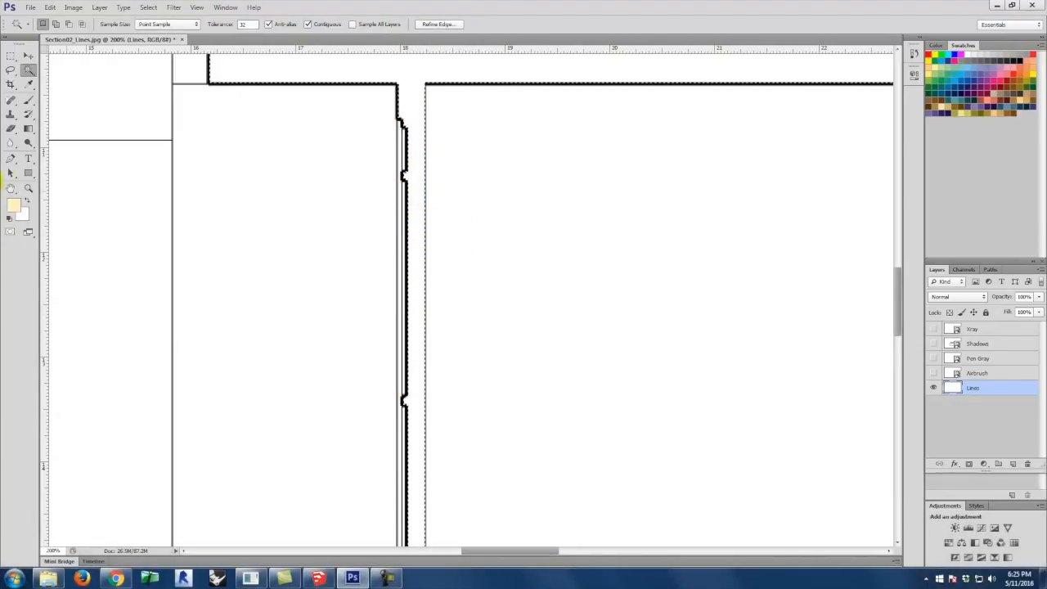
{"action": "left_click", "coordinate": [11, 57]}
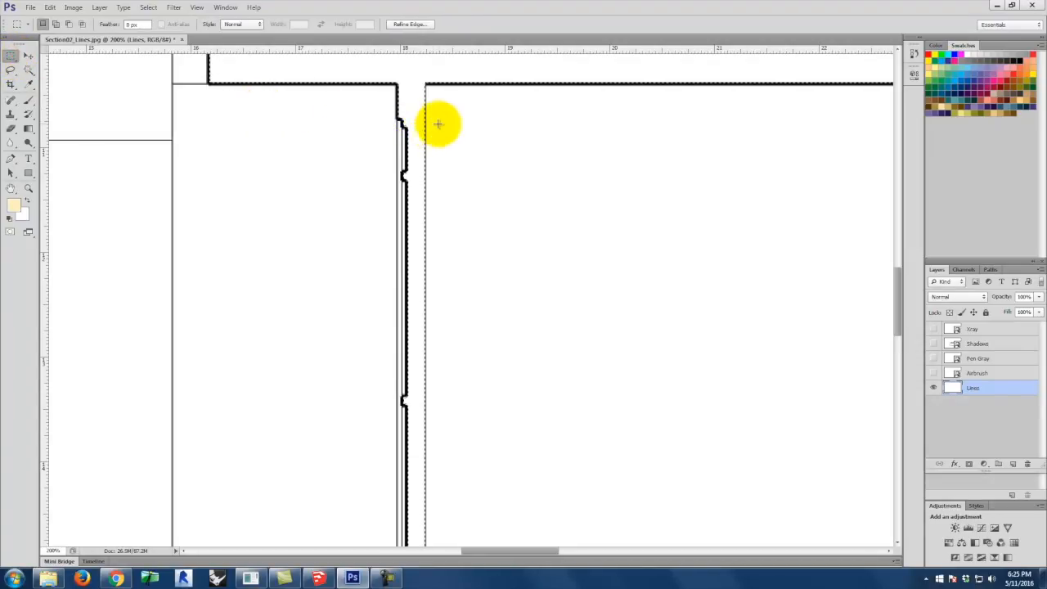
{"action": "key", "text": "alt"}
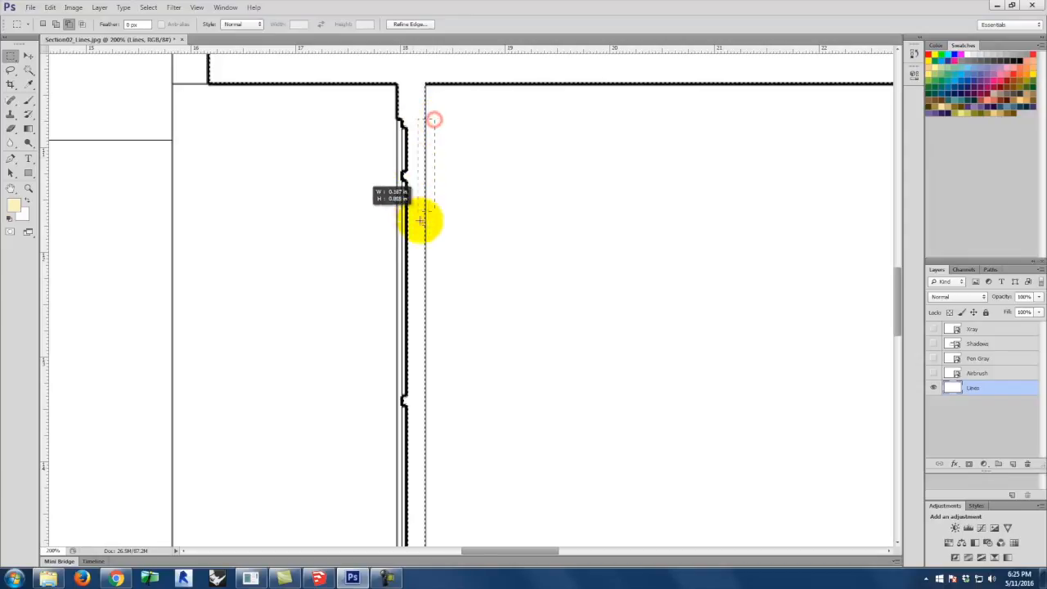
{"action": "mouse_move", "coordinate": [424, 481]}
{"action": "left_mouse_down"}
{"action": "mouse_move", "coordinate": [429, 568]}
{"action": "mouse_move", "coordinate": [433, 481]}
{"action": "left_mouse_up"}
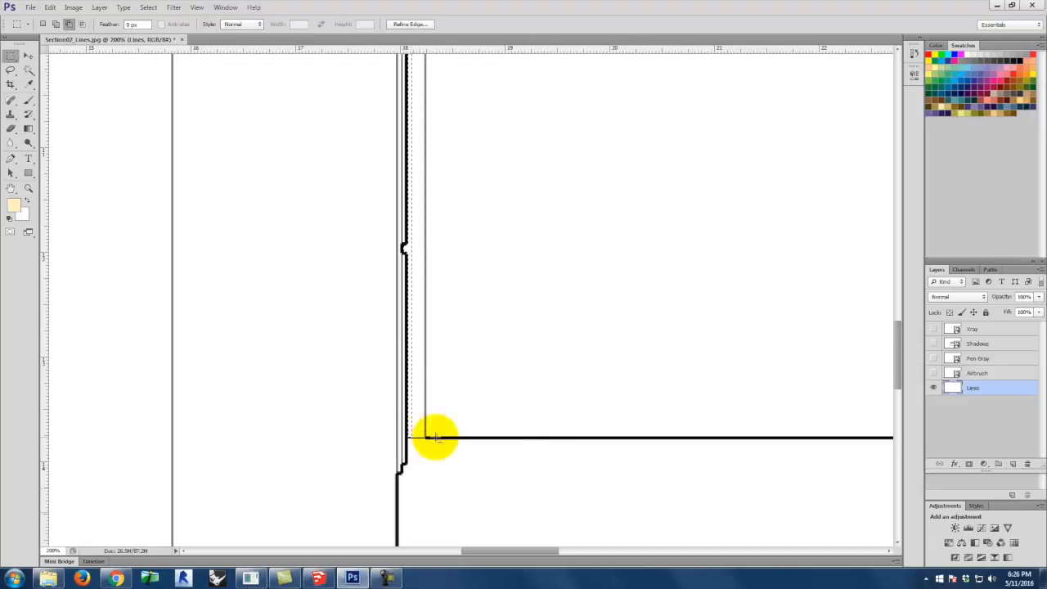
{"action": "scroll", "coordinate": [533, 420], "scroll_direction": "up", "scroll_amount": 5}
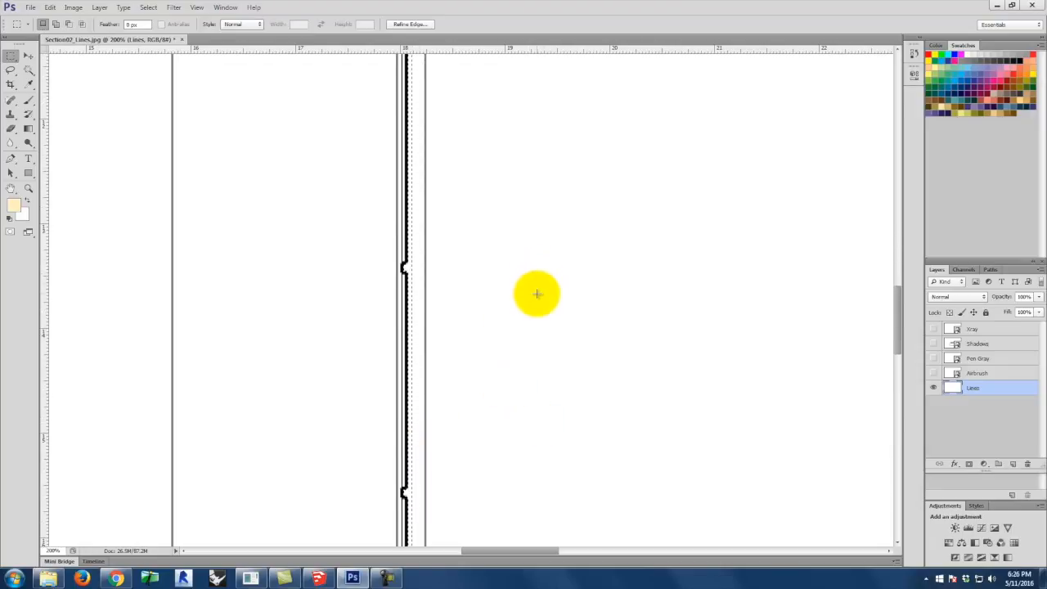
{"action": "scroll", "coordinate": [537, 294], "scroll_direction": "up", "scroll_amount": 2}
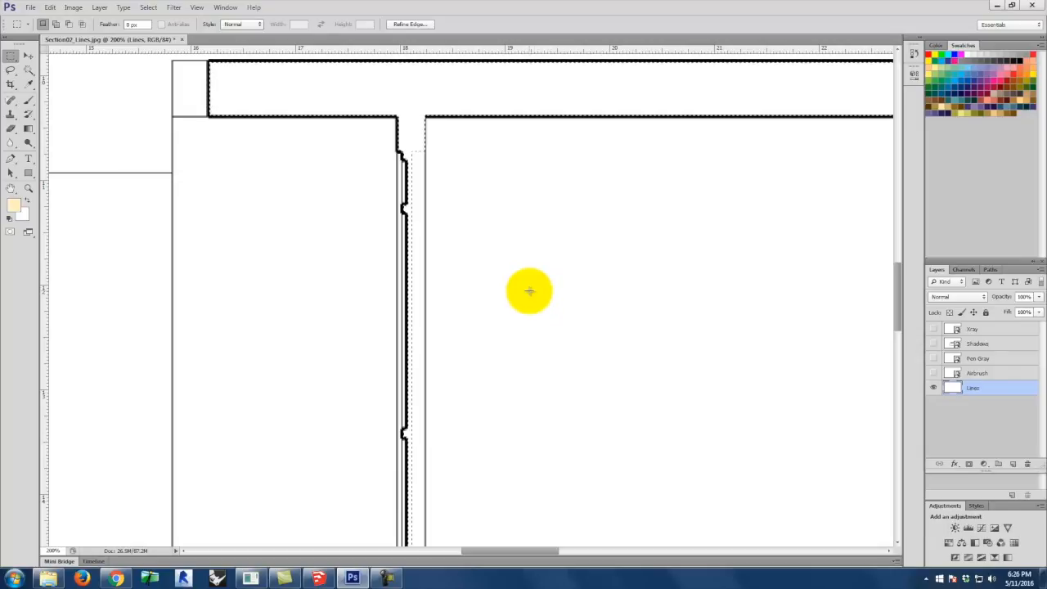
Add a new layer directly above Lines and name it Wall Fill.
{"action": "key", "text": "ctrl+minus"}
{"action": "key", "text": "ctrl+minus"}
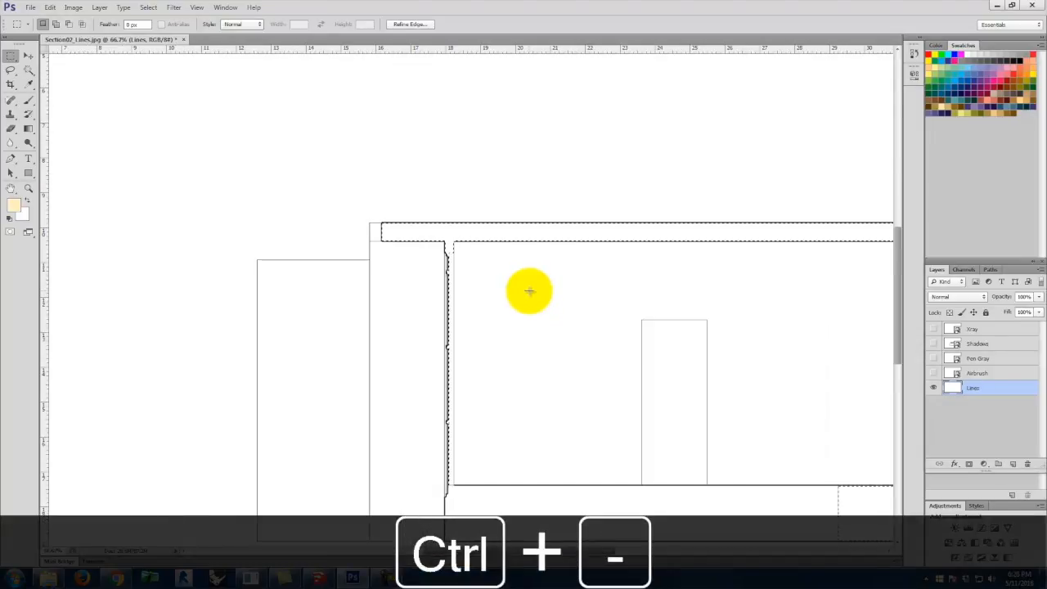
{"action": "key", "text": "space"}
{"action": "left_click_drag", "start_coordinate": [572, 251], "coordinate": [390, 140]}
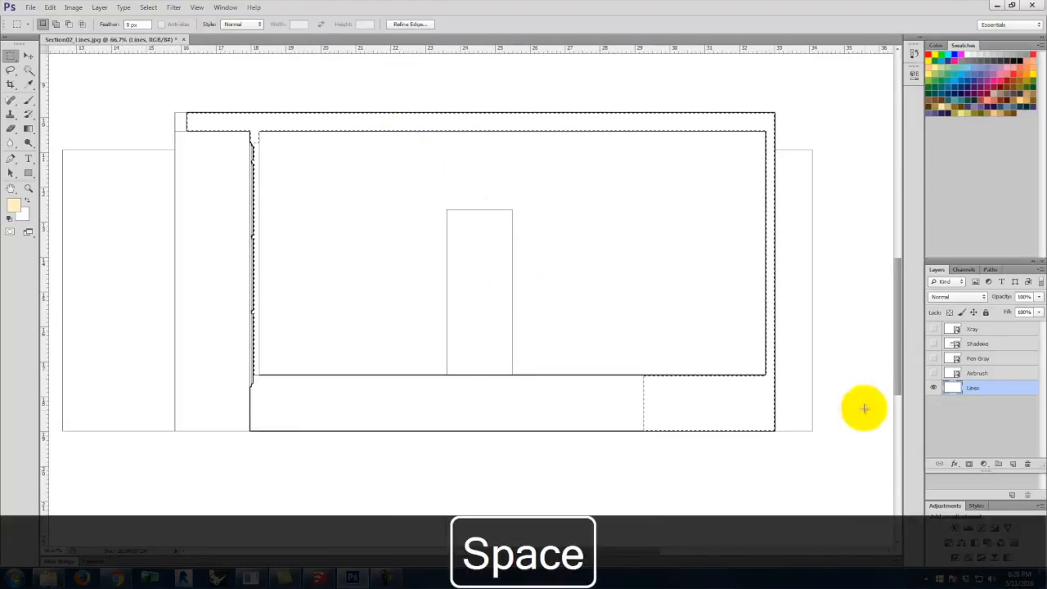
{"action": "left_click", "coordinate": [1012, 465]}
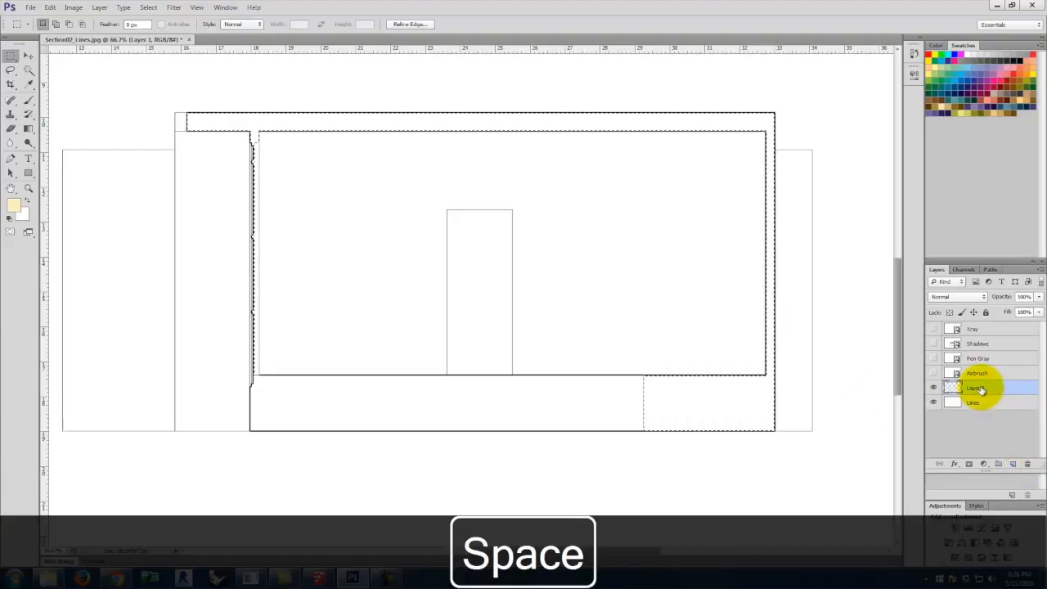
{"action": "double_click", "coordinate": [978, 389]}
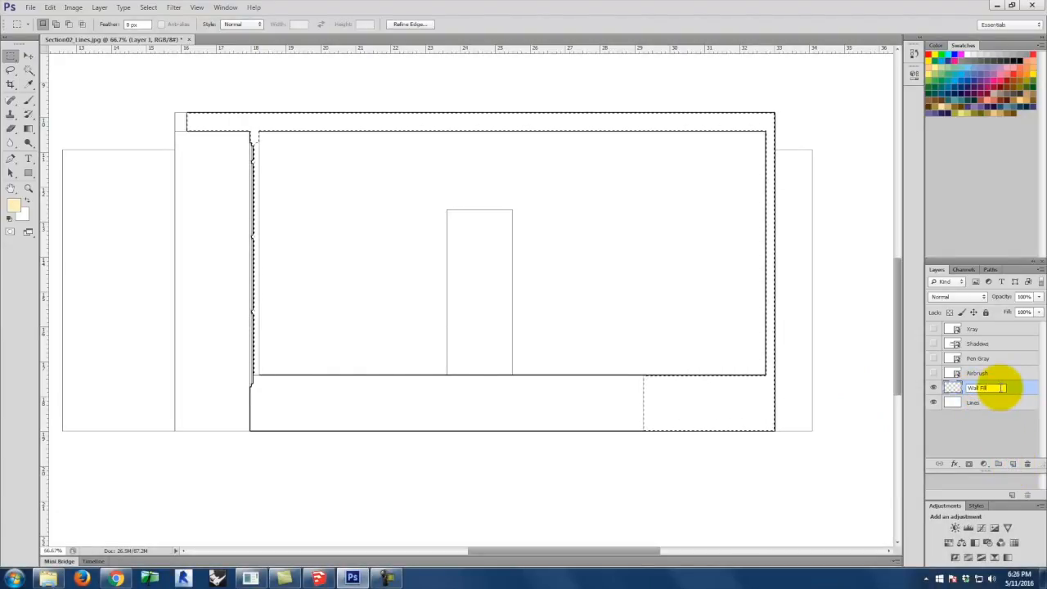
{"action": "left_click", "coordinate": [1021, 437]}
{"action": "left_click", "coordinate": [991, 387]}
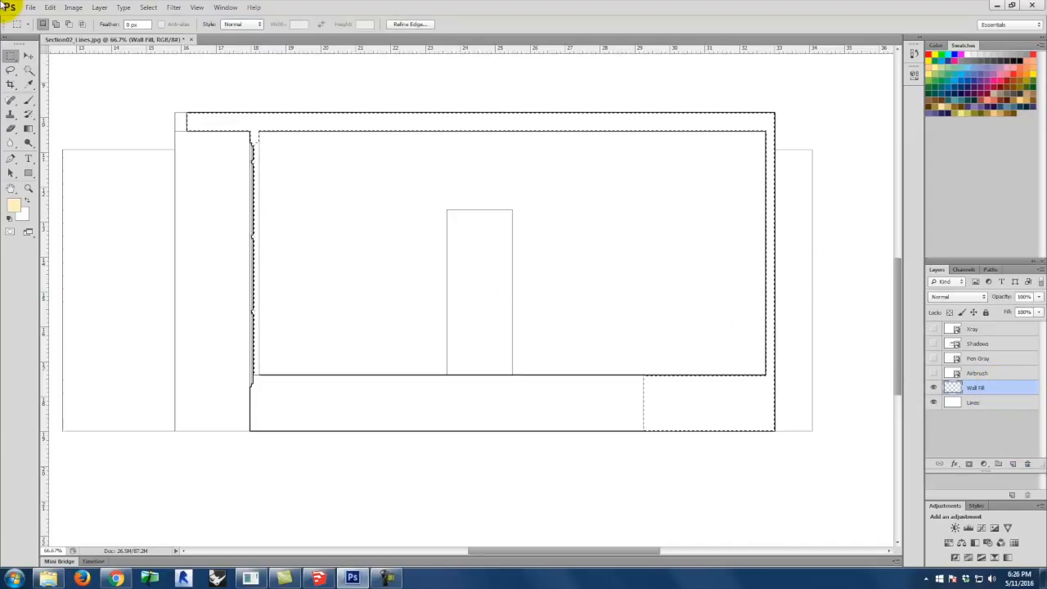
Set the foreground colour to black and brush over the selected roof and wall area on the Wall Fill layer.
{"action": "left_click", "coordinate": [14, 213]}
{"action": "left_click", "coordinate": [415, 194]}
{"action": "left_click", "coordinate": [378, 292]}
{"action": "left_click", "coordinate": [648, 148]}
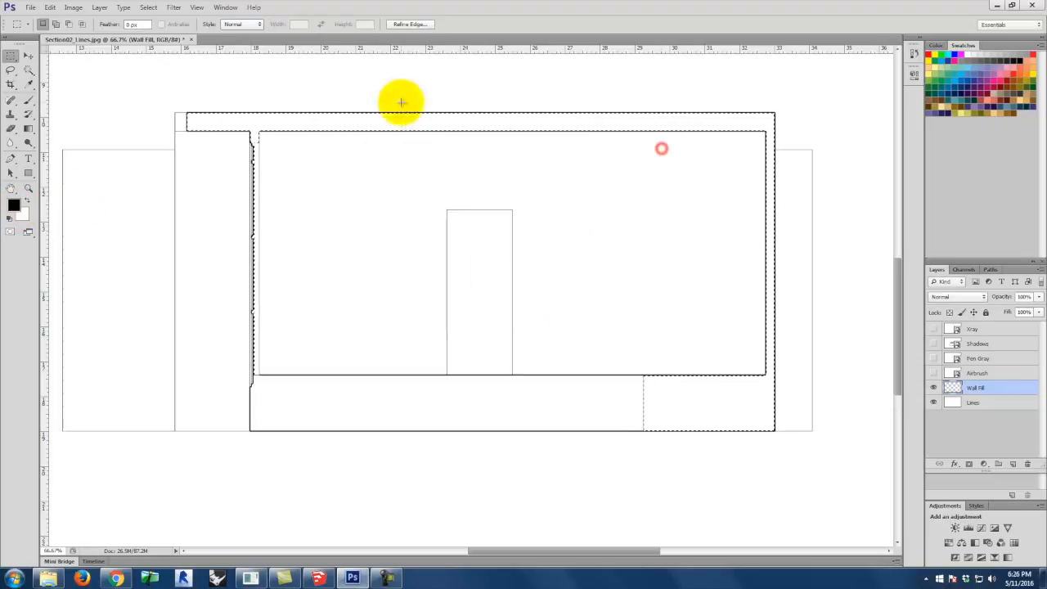
{"action": "left_click", "coordinate": [26, 99]}
{"action": "mouse_move", "coordinate": [274, 122]}
{"action": "left_mouse_down"}
{"action": "mouse_move", "coordinate": [107, 108]}
{"action": "mouse_move", "coordinate": [288, 124]}
{"action": "mouse_move", "coordinate": [760, 127]}
{"action": "mouse_move", "coordinate": [287, 128]}
{"action": "mouse_move", "coordinate": [695, 131]}
{"action": "mouse_move", "coordinate": [777, 212]}
{"action": "mouse_move", "coordinate": [790, 430]}
{"action": "mouse_move", "coordinate": [795, 307]}
{"action": "mouse_move", "coordinate": [760, 420]}
{"action": "mouse_move", "coordinate": [324, 381]}
{"action": "mouse_move", "coordinate": [826, 403]}
{"action": "mouse_move", "coordinate": [668, 391]}
{"action": "mouse_move", "coordinate": [286, 403]}
{"action": "mouse_move", "coordinate": [358, 419]}
{"action": "mouse_move", "coordinate": [663, 397]}
{"action": "mouse_move", "coordinate": [216, 367]}
{"action": "mouse_move", "coordinate": [244, 165]}
{"action": "mouse_move", "coordinate": [256, 396]}
{"action": "mouse_move", "coordinate": [252, 136]}
{"action": "left_mouse_up"}
{"action": "left_click", "coordinate": [10, 56]}
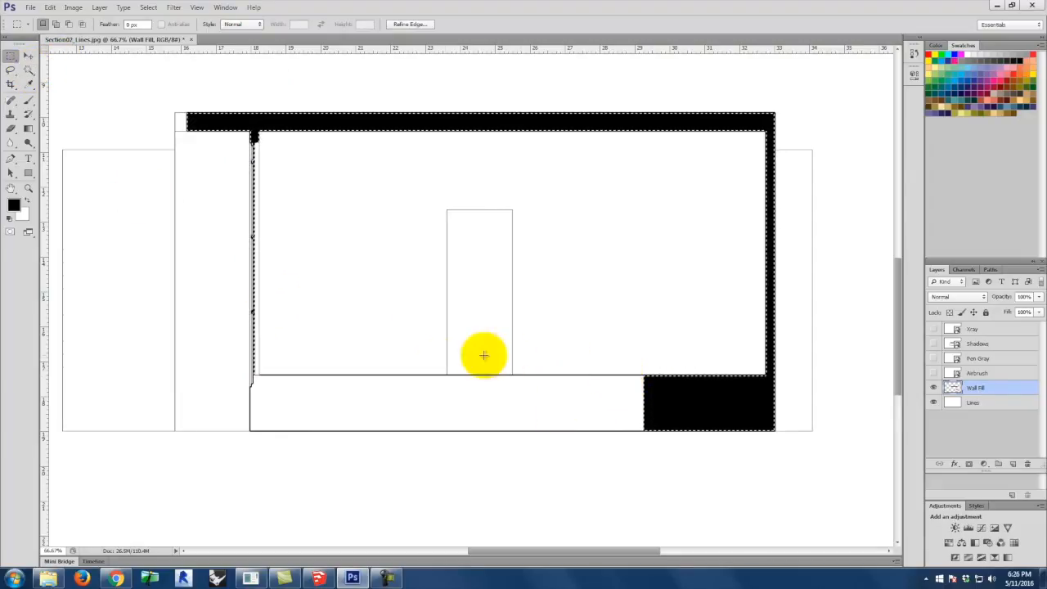
Select the cut floor slab area beneath the room on the Lines layer with the Magic Wand.
{"action": "key", "text": "ctrl+equal"}
{"action": "key", "text": "ctrl+equal"}
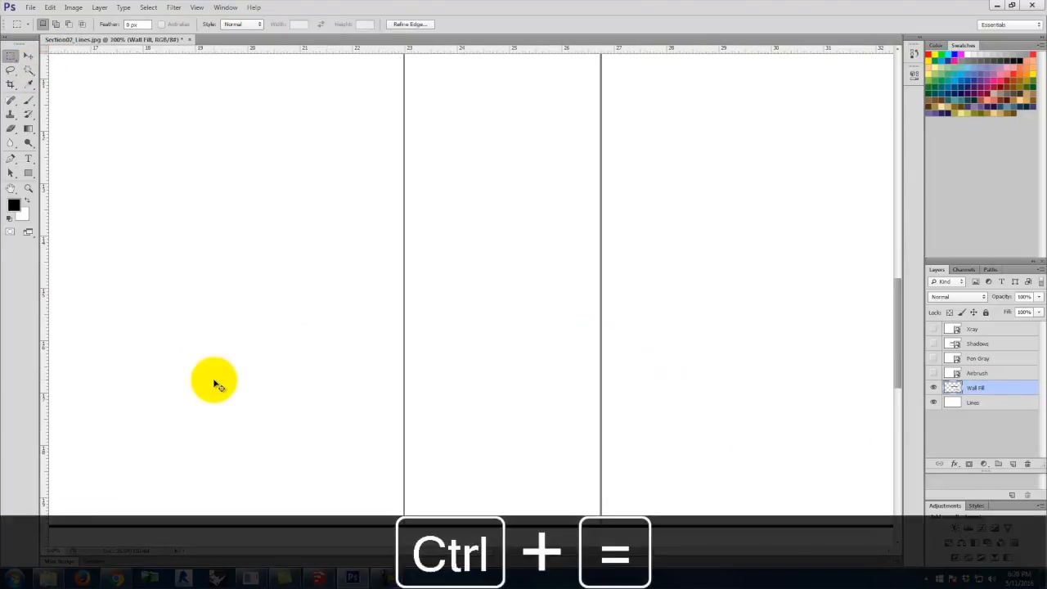
{"action": "key", "text": "space"}
{"action": "left_click_drag", "start_coordinate": [204, 370], "coordinate": [549, 92]}
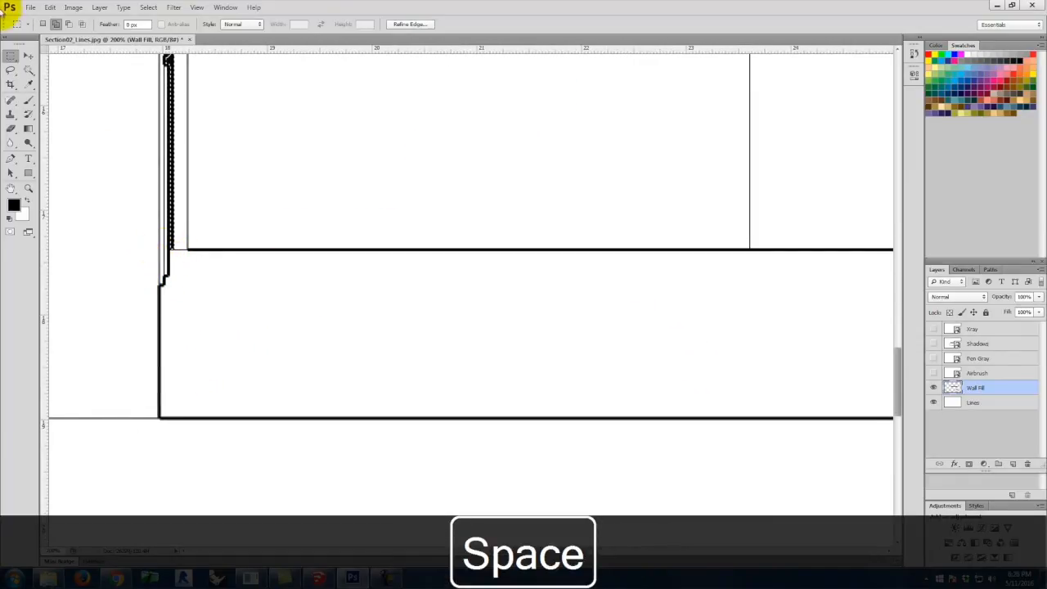
{"action": "left_click", "coordinate": [29, 71]}
{"action": "left_click", "coordinate": [282, 299]}
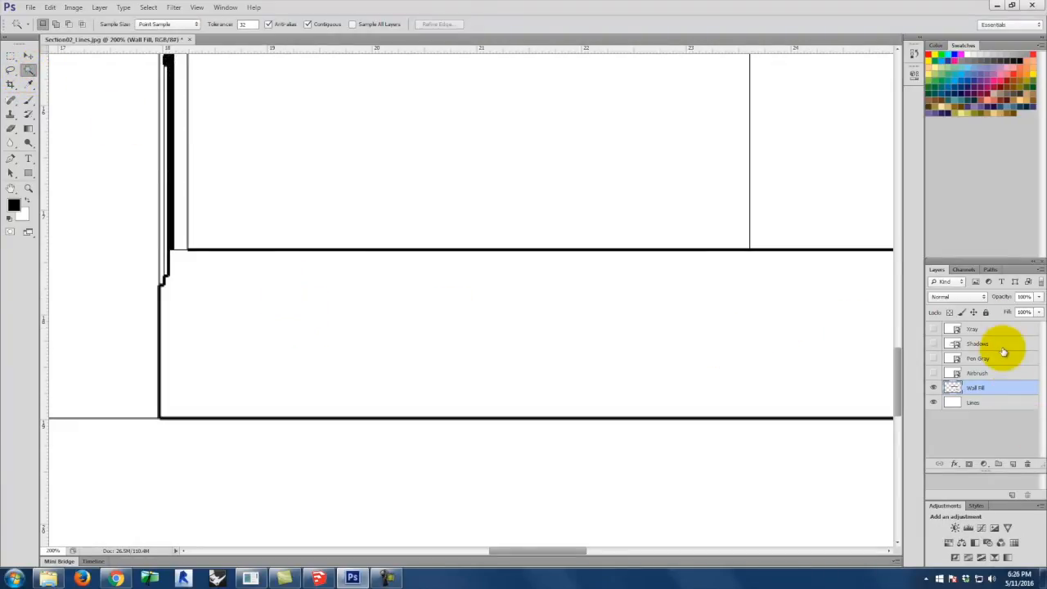
{"action": "left_click", "coordinate": [981, 402]}
{"action": "left_click", "coordinate": [649, 345]}
{"action": "key", "text": "space"}
{"action": "left_click_drag", "start_coordinate": [795, 197], "coordinate": [437, 267]}
{"action": "left_click_drag", "start_coordinate": [587, 272], "coordinate": [906, 208]}
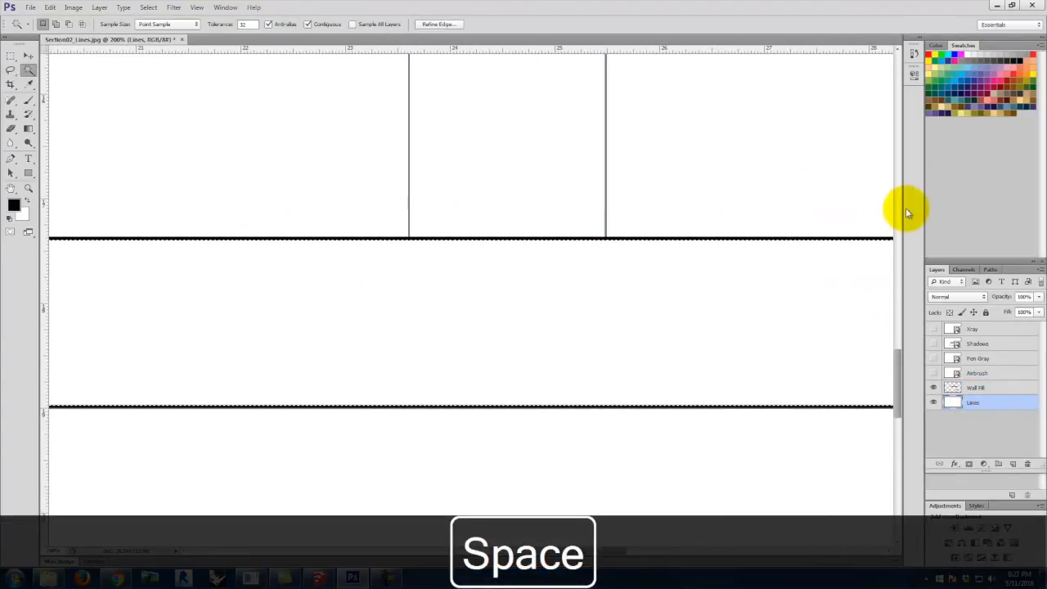
Paint the selected floor slab beneath the room black with the Brush and clear the selection.
{"action": "key", "text": "ctrl+minus"}
{"action": "key", "text": "ctrl+minus"}
{"action": "left_click", "coordinate": [28, 99]}
{"action": "mouse_move", "coordinate": [347, 291]}
{"action": "left_mouse_down"}
{"action": "mouse_move", "coordinate": [284, 306]}
{"action": "mouse_move", "coordinate": [708, 348]}
{"action": "mouse_move", "coordinate": [663, 320]}
{"action": "mouse_move", "coordinate": [529, 300]}
{"action": "mouse_move", "coordinate": [609, 315]}
{"action": "left_mouse_up"}
{"action": "left_click", "coordinate": [10, 54]}
{"action": "left_click", "coordinate": [147, 93]}
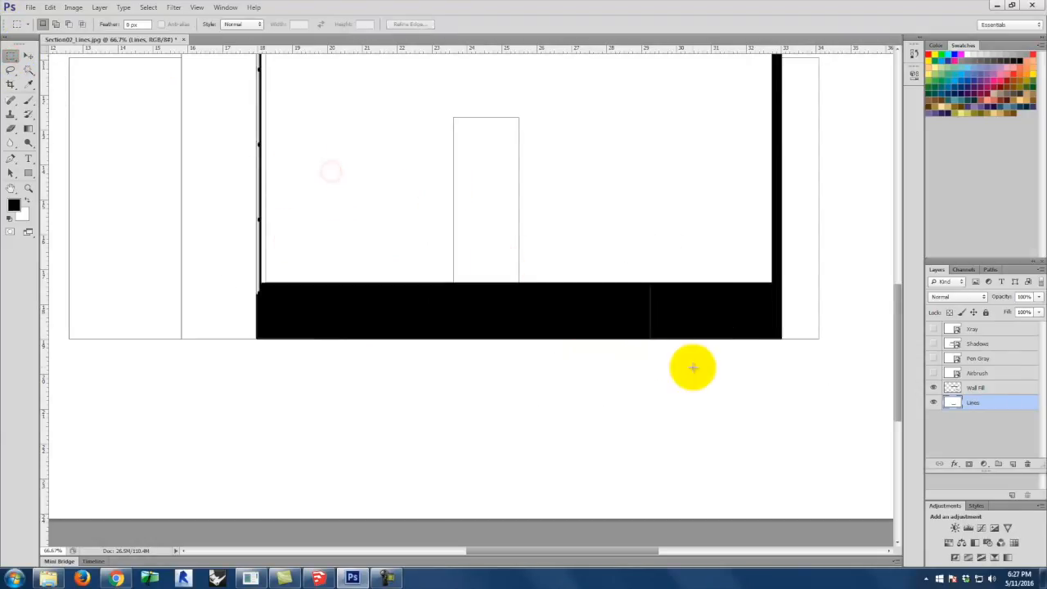
Select the full-width strip of canvas below the building's base line with the Rectangular Marquee.
{"action": "scroll", "coordinate": [693, 367], "scroll_direction": "up", "scroll_amount": 5}
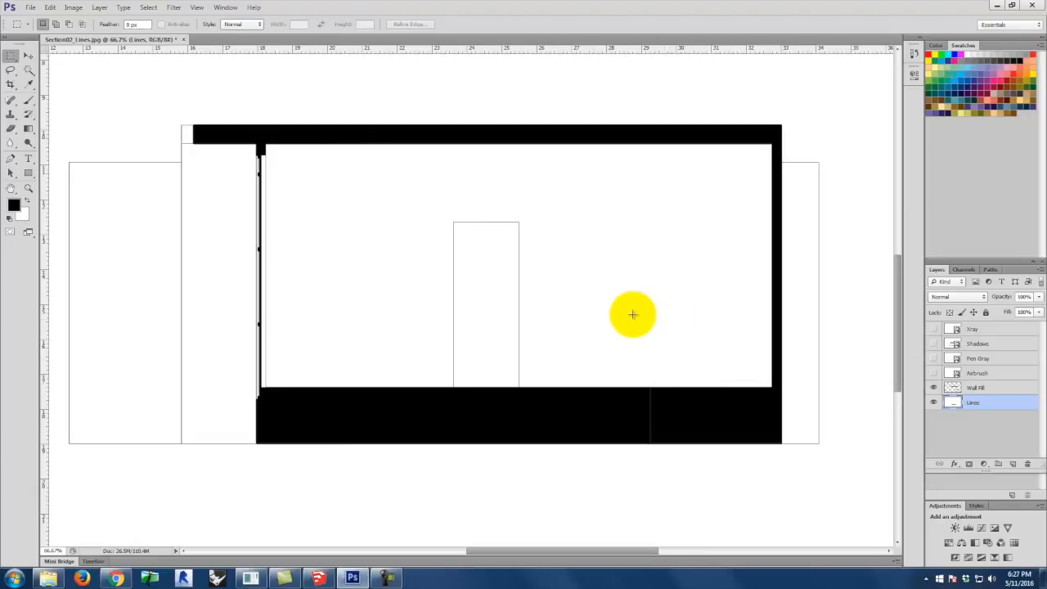
{"action": "scroll", "coordinate": [199, 158], "scroll_direction": "up", "scroll_amount": 1}
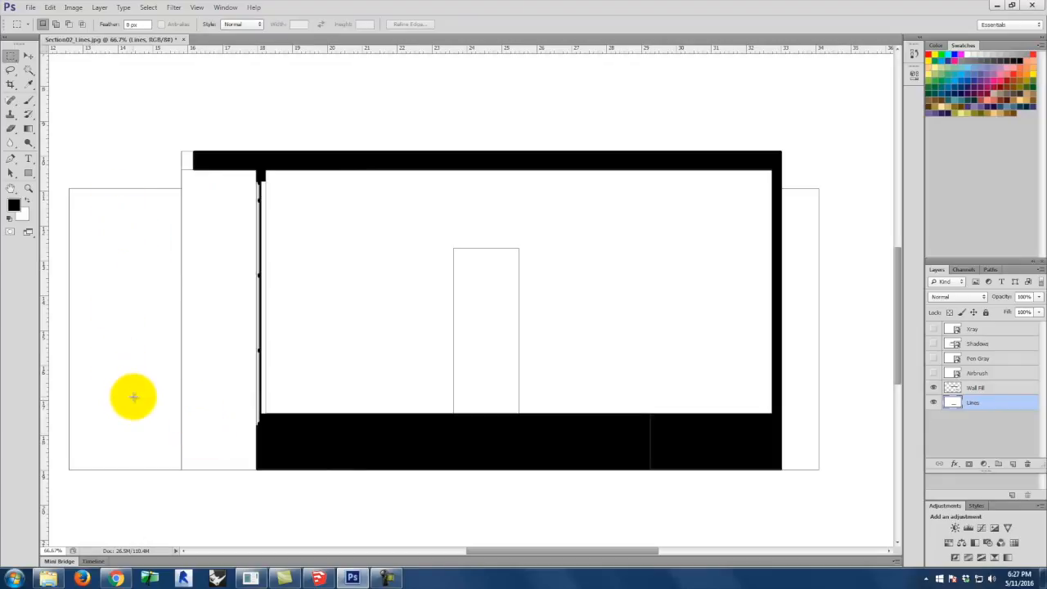
{"action": "scroll", "coordinate": [133, 396], "scroll_direction": "up", "scroll_amount": 2}
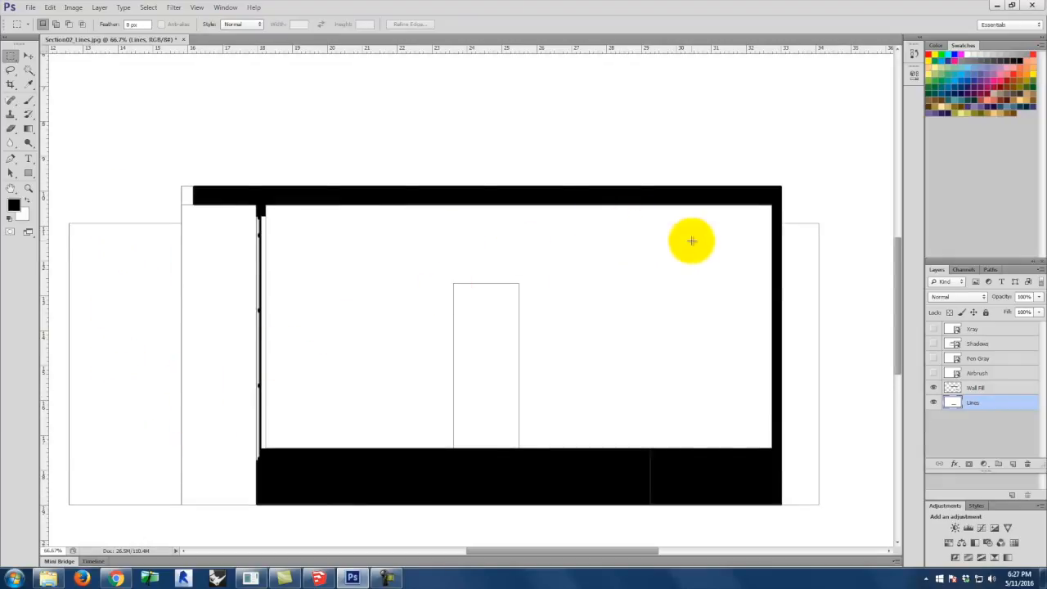
{"action": "key", "text": "ctrl+minus"}
{"action": "key", "text": "ctrl+minus"}
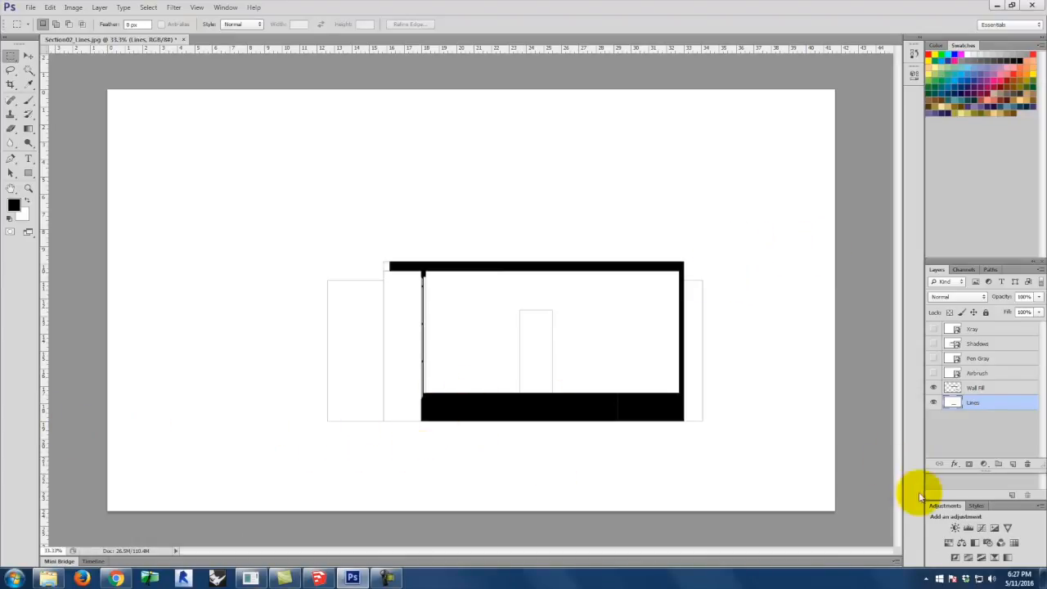
{"action": "left_click_drag", "start_coordinate": [849, 523], "coordinate": [100, 425]}
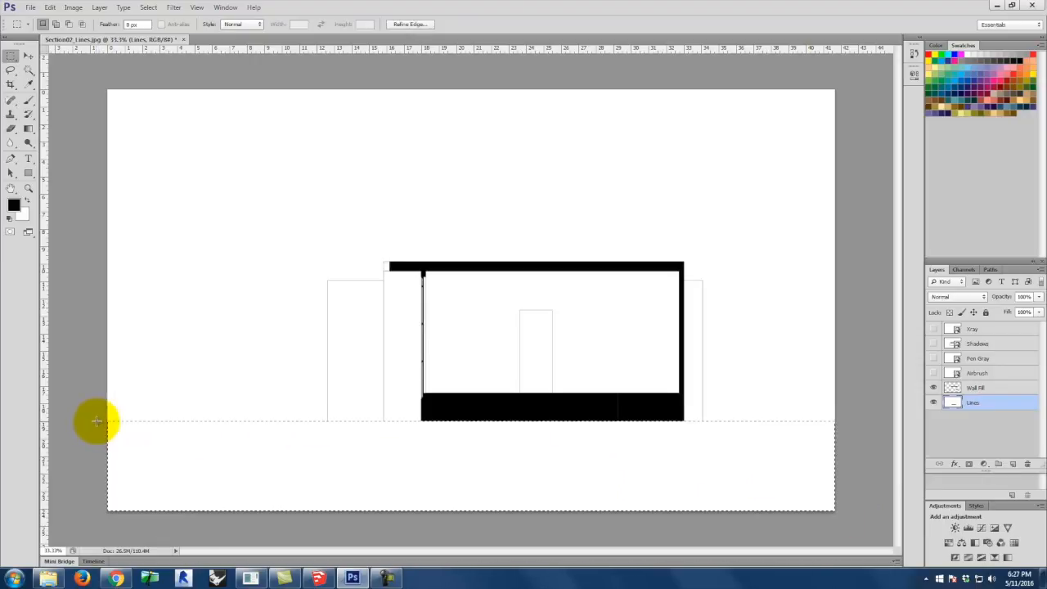
Add a new layer at the top of the layer stack and name it Ground.
{"action": "left_click", "coordinate": [1013, 464]}
{"action": "left_click_drag", "start_coordinate": [991, 402], "coordinate": [988, 327]}
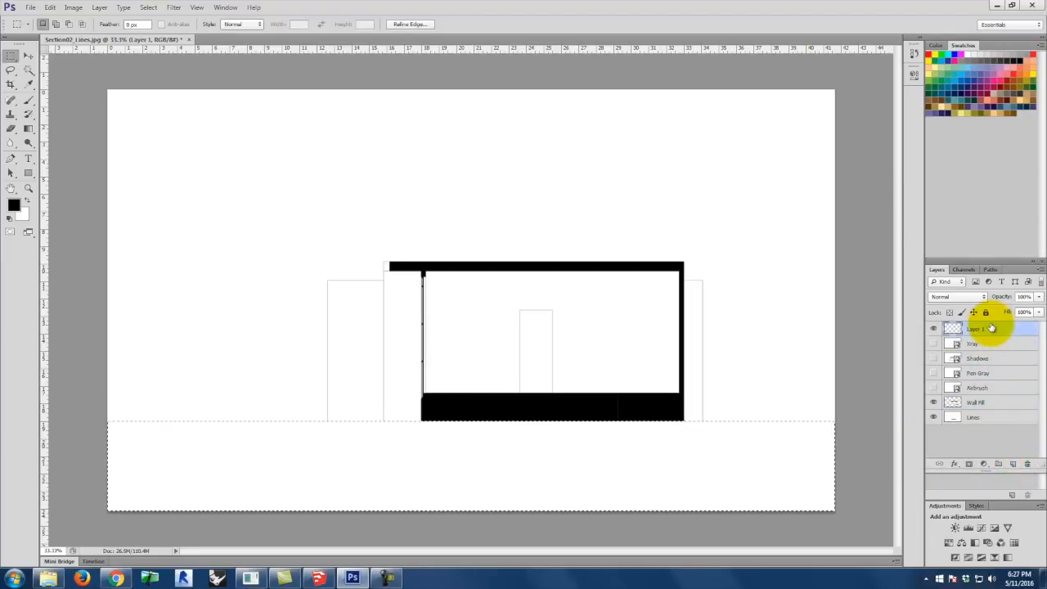
{"action": "double_click", "coordinate": [971, 328]}
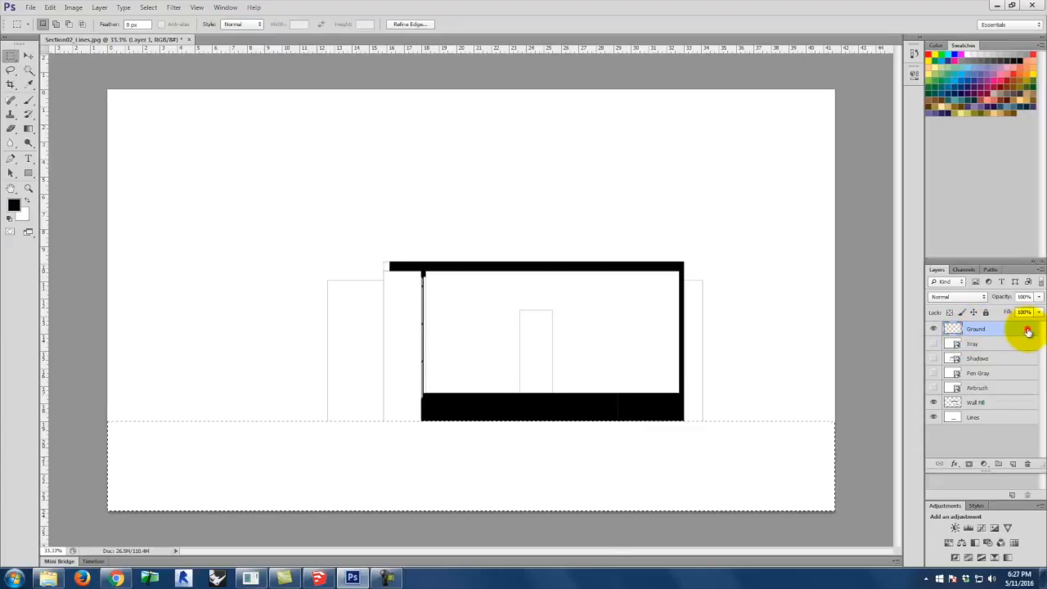
{"action": "type", "text": "Ground"}
{"action": "left_click", "coordinate": [1028, 331]}
Brush the selected strip below the building black on the Ground layer and clear the selection.
{"action": "left_click", "coordinate": [25, 102]}
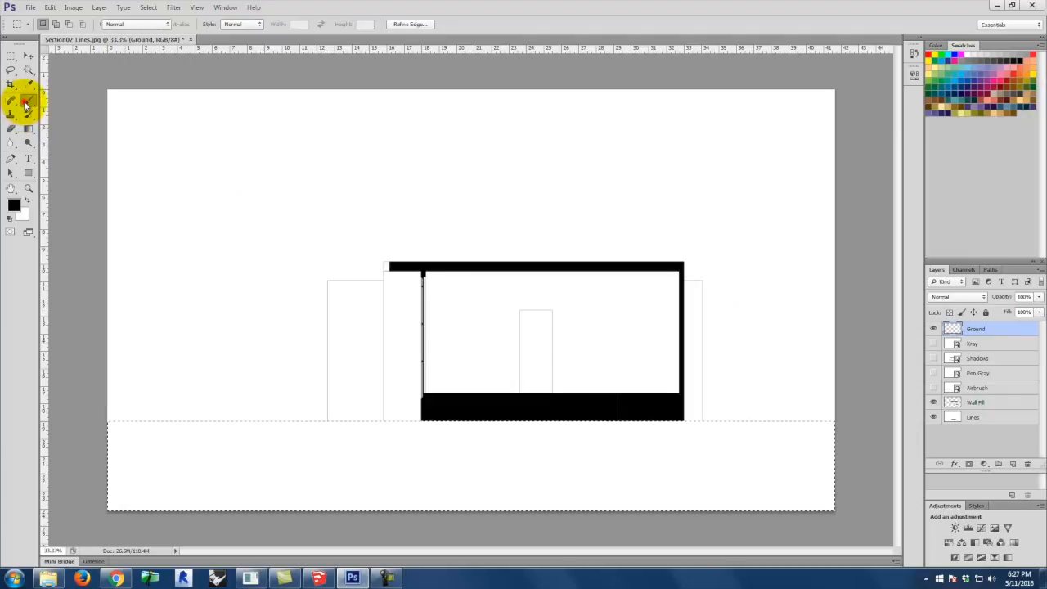
{"action": "left_click", "coordinate": [25, 103]}
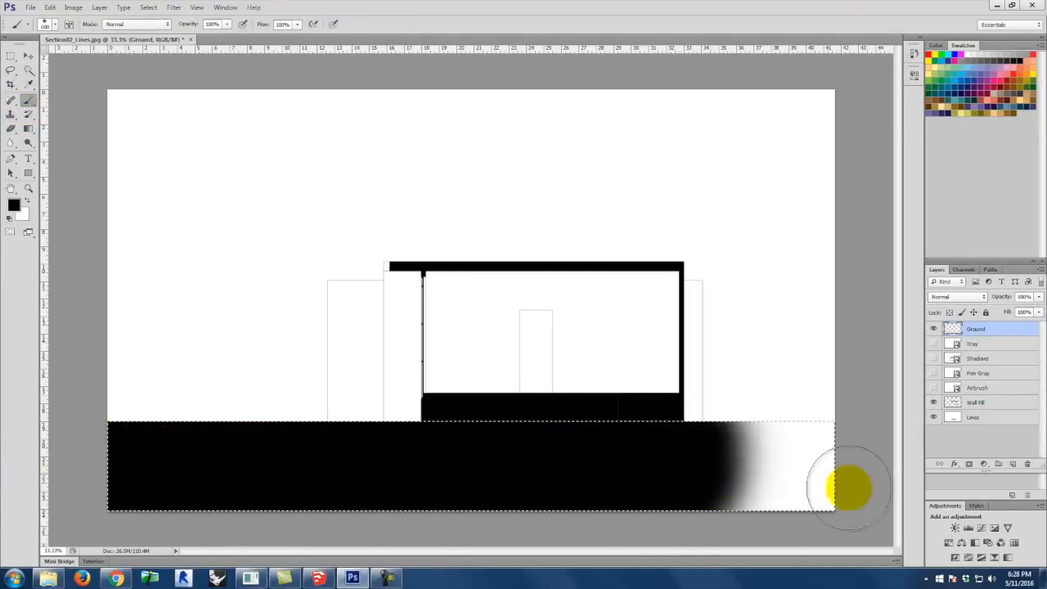
{"action": "mouse_move", "coordinate": [849, 487]}
{"action": "left_mouse_down"}
{"action": "mouse_move", "coordinate": [880, 442]}
{"action": "mouse_move", "coordinate": [755, 434]}
{"action": "left_mouse_up"}
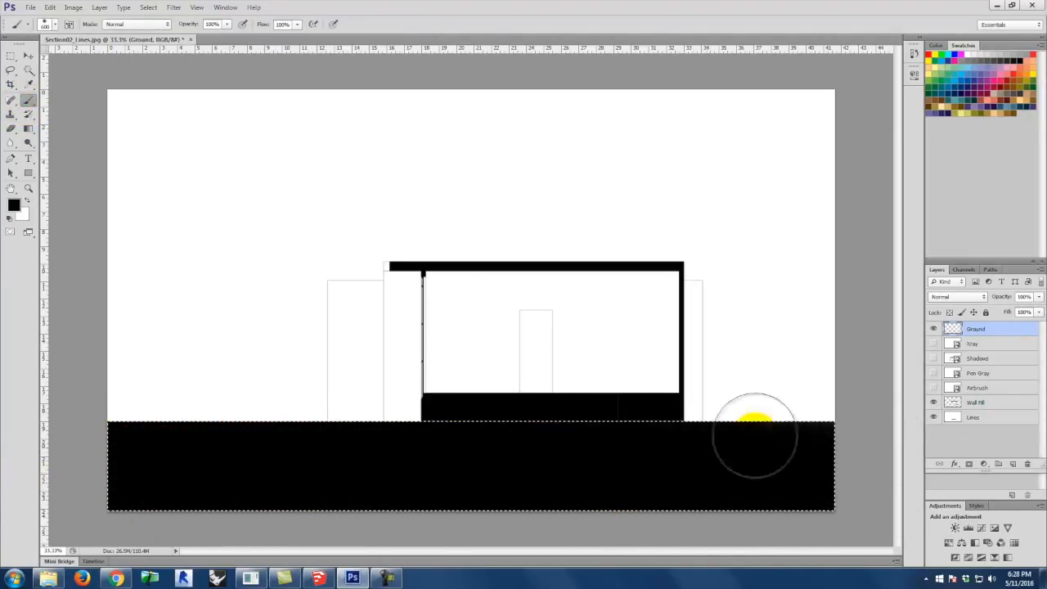
{"action": "left_click", "coordinate": [10, 55]}
{"action": "left_click", "coordinate": [65, 102]}
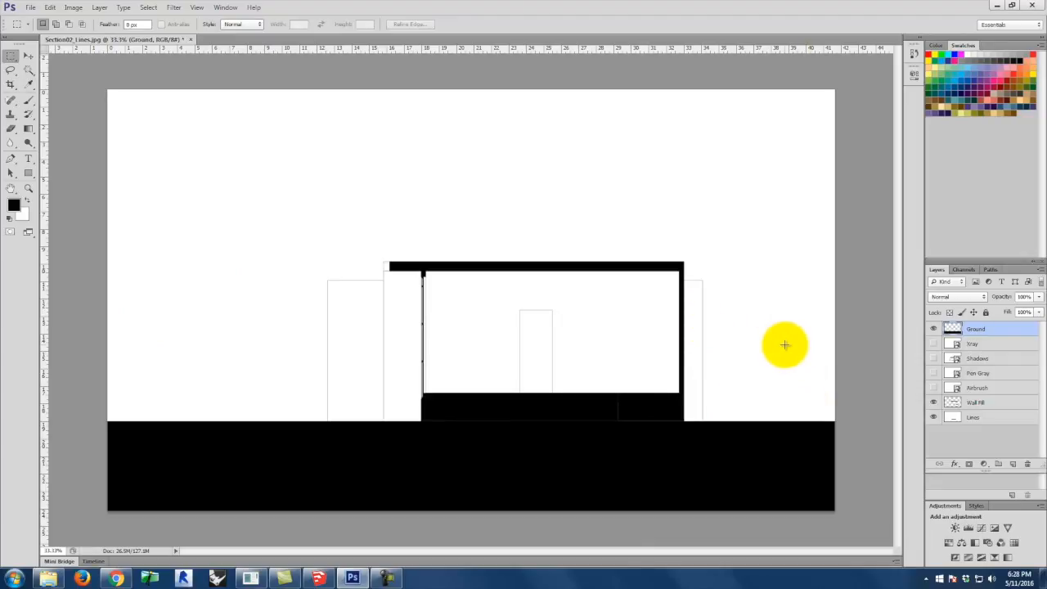
Draw a Lasso selection with an uneven, rising top edge from the building's solid end wall to the nearest canvas edge.
{"action": "key", "text": "space"}
{"action": "left_click_drag", "start_coordinate": [723, 302], "coordinate": [584, 234]}
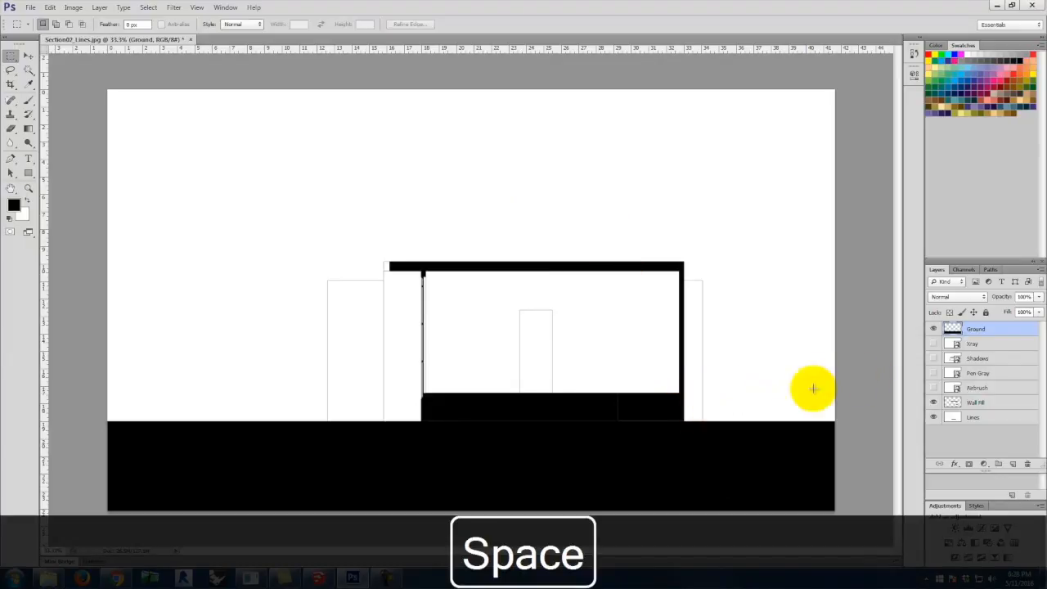
{"action": "key", "text": "ctrl+equal"}
{"action": "key", "text": "ctrl+equal"}
{"action": "key", "text": "ctrl+equal"}
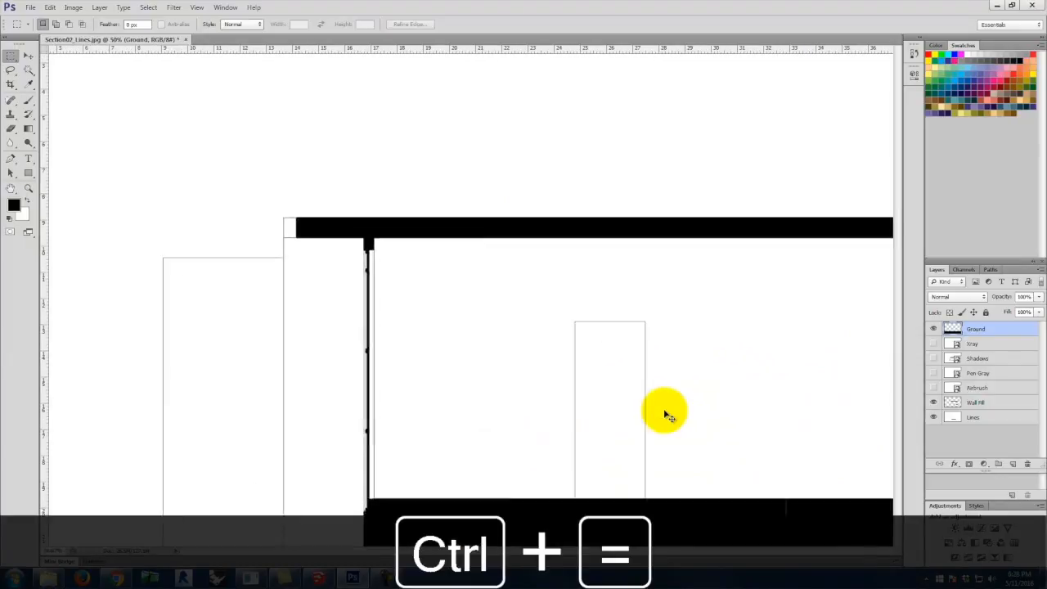
{"action": "key", "text": "space"}
{"action": "left_click_drag", "start_coordinate": [728, 428], "coordinate": [8, 64]}
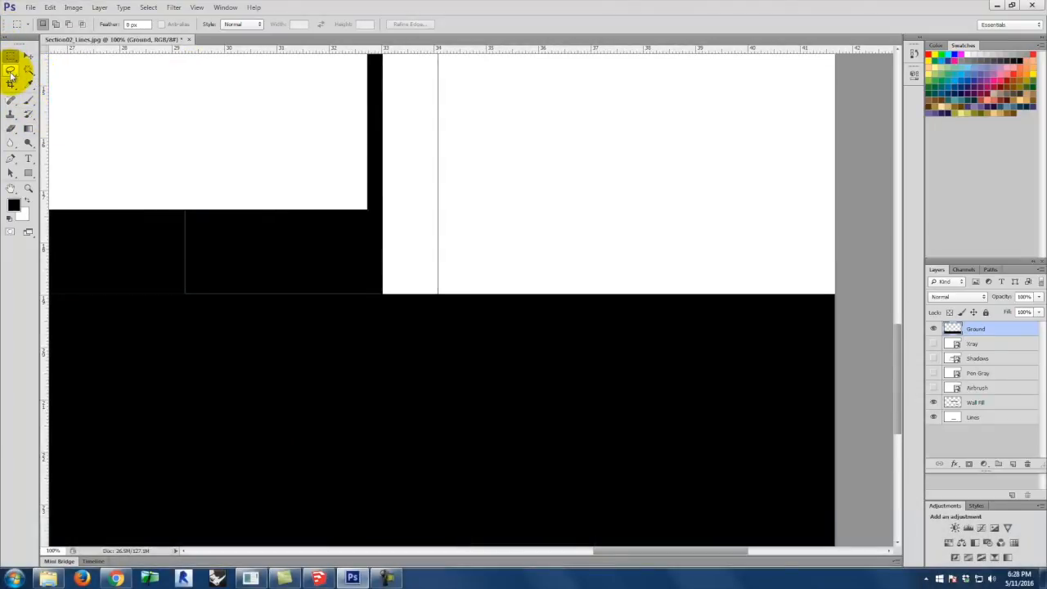
{"action": "left_click", "coordinate": [11, 71]}
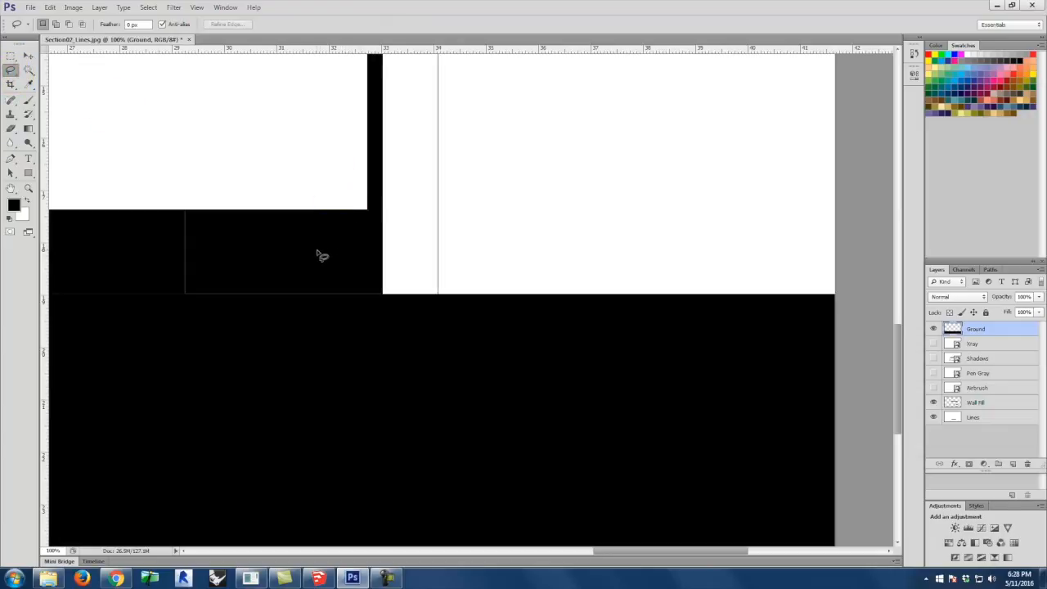
{"action": "mouse_move", "coordinate": [328, 258]}
{"action": "left_mouse_down"}
{"action": "mouse_move", "coordinate": [549, 234]}
{"action": "mouse_move", "coordinate": [822, 181]}
{"action": "mouse_move", "coordinate": [872, 274]}
{"action": "left_mouse_up"}
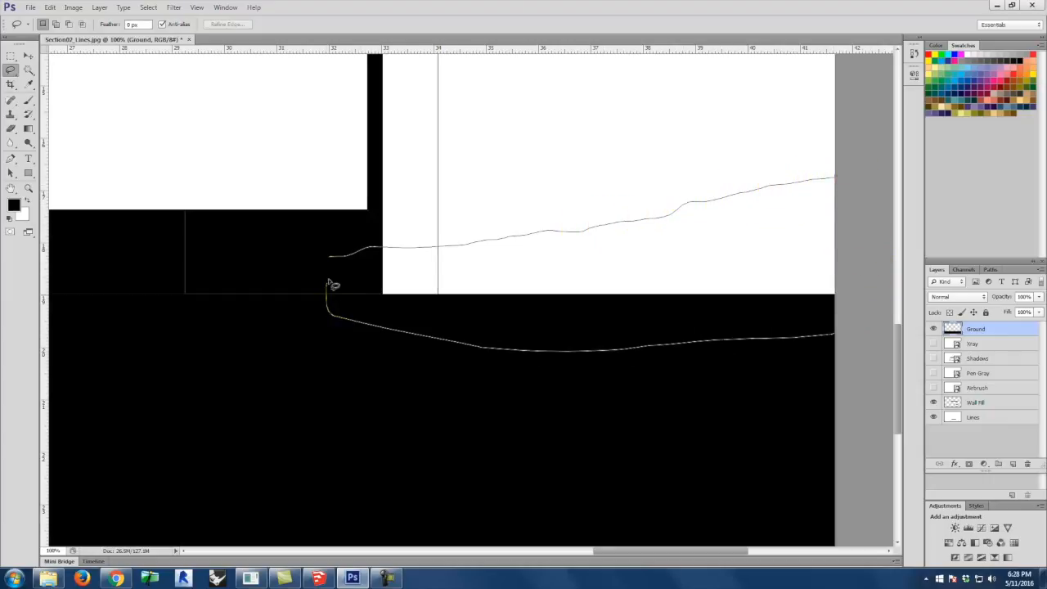
{"action": "left_click_drag", "start_coordinate": [335, 259], "coordinate": [337, 259]}
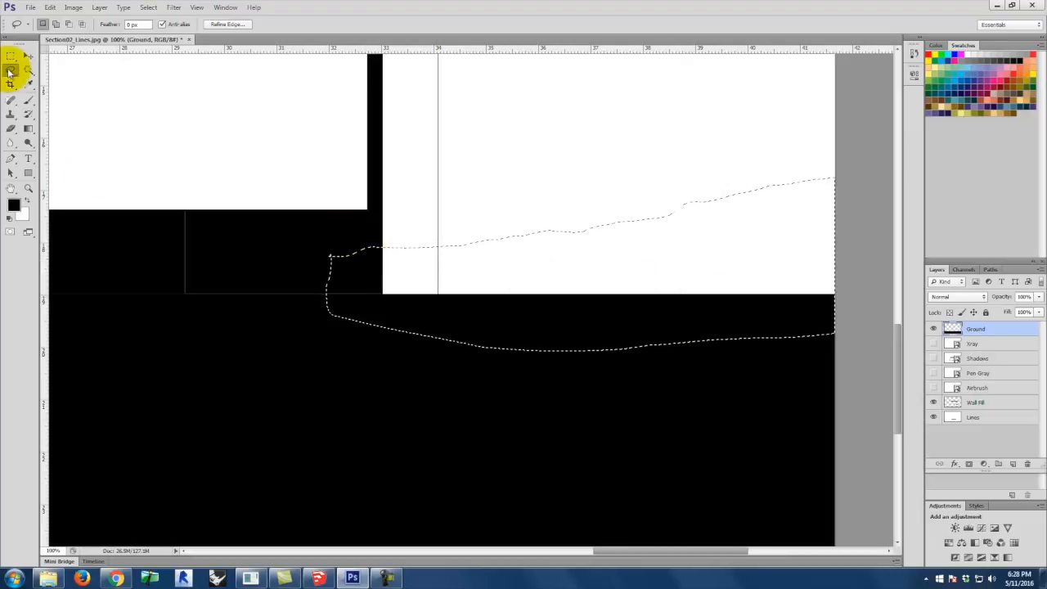
Brush the lassoed terrain area black on the Ground layer and clear the selection.
{"action": "left_click", "coordinate": [27, 100]}
{"action": "mouse_move", "coordinate": [420, 318]}
{"action": "left_mouse_down"}
{"action": "mouse_move", "coordinate": [348, 301]}
{"action": "mouse_move", "coordinate": [837, 217]}
{"action": "left_mouse_up"}
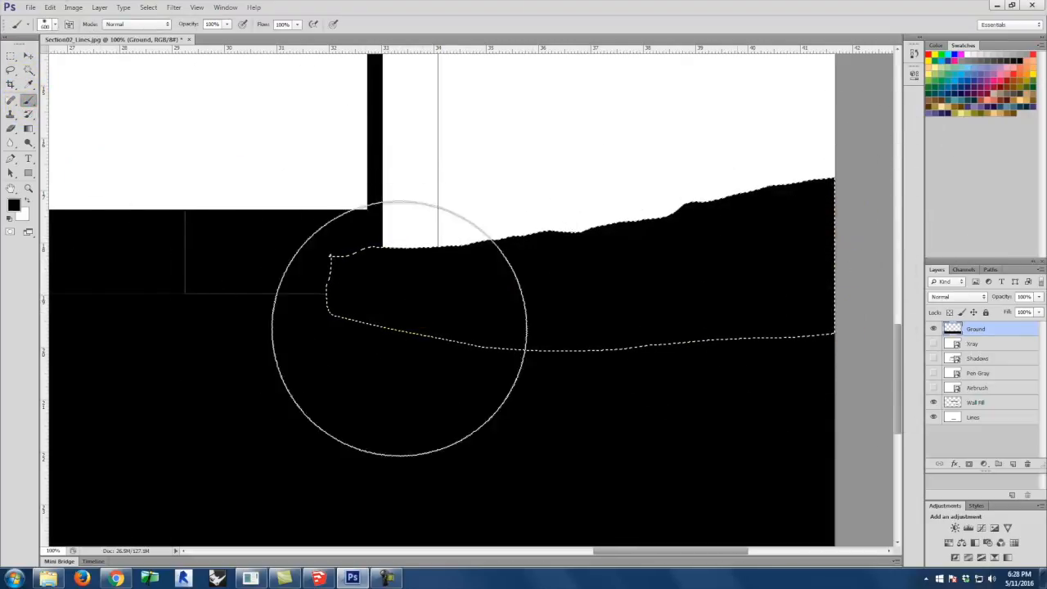
{"action": "left_click", "coordinate": [11, 55]}
{"action": "left_click", "coordinate": [212, 134]}
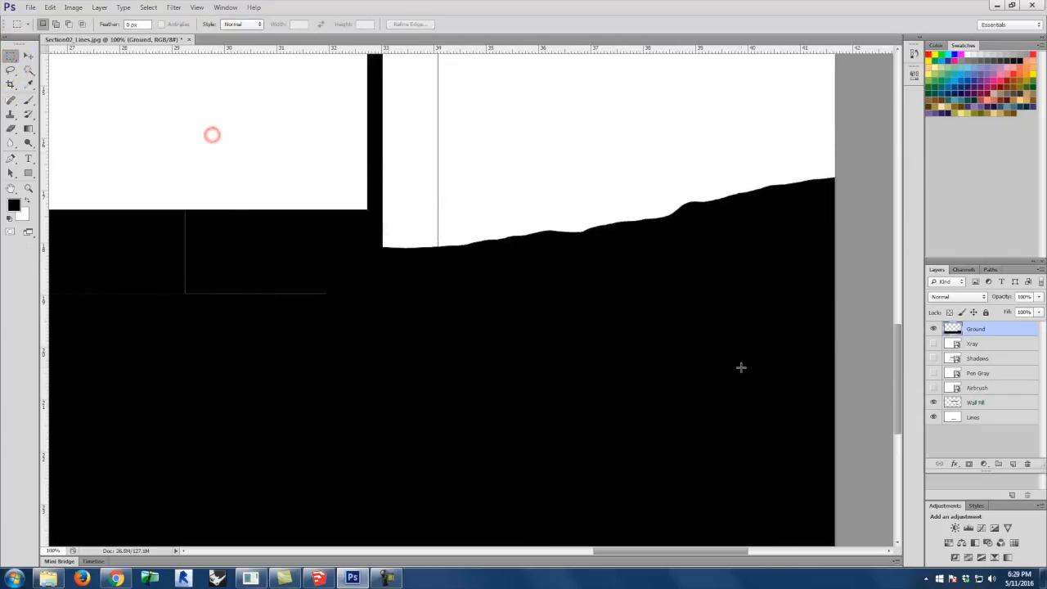
Reduce the Brush size to 175 px and raise its hardness to 100%.
{"action": "key", "text": "space"}
{"action": "left_click_drag", "start_coordinate": [281, 287], "coordinate": [736, 265]}
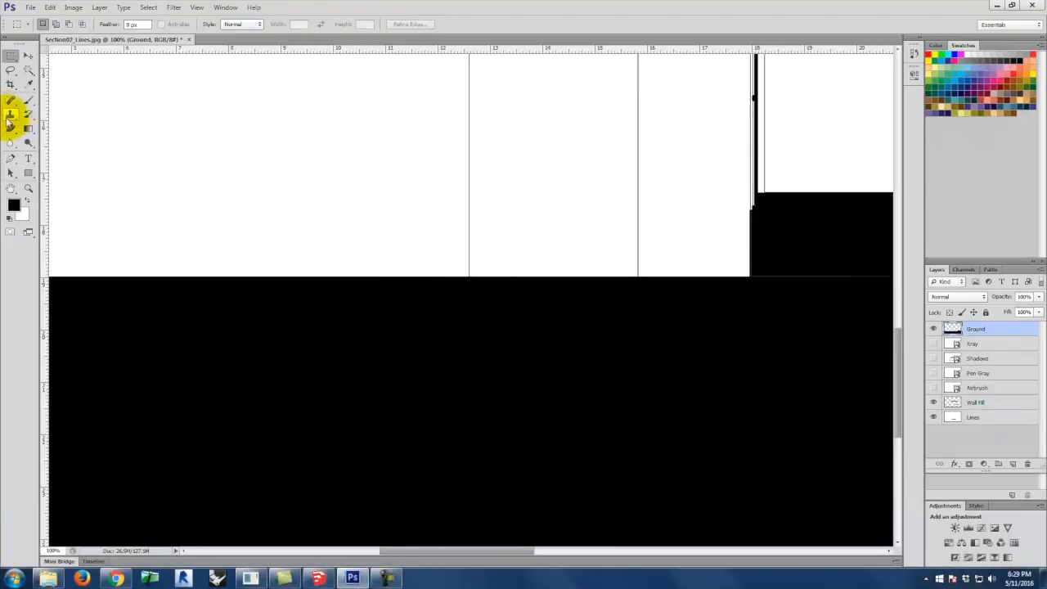
{"action": "left_click", "coordinate": [26, 101]}
{"action": "key", "text": "bracketleft"}
{"action": "key", "text": "bracketleft"}
{"action": "key", "text": "bracketleft"}
{"action": "key", "text": "bracketleft"}
{"action": "key", "text": "bracketleft"}
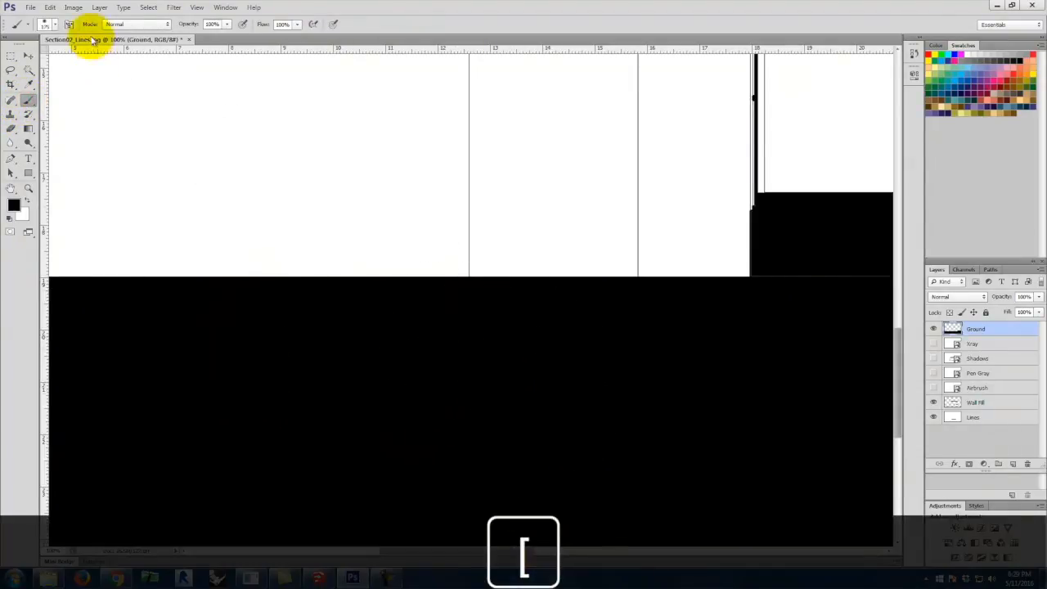
{"action": "left_click", "coordinate": [51, 25]}
{"action": "left_click_drag", "start_coordinate": [18, 88], "coordinate": [199, 105]}
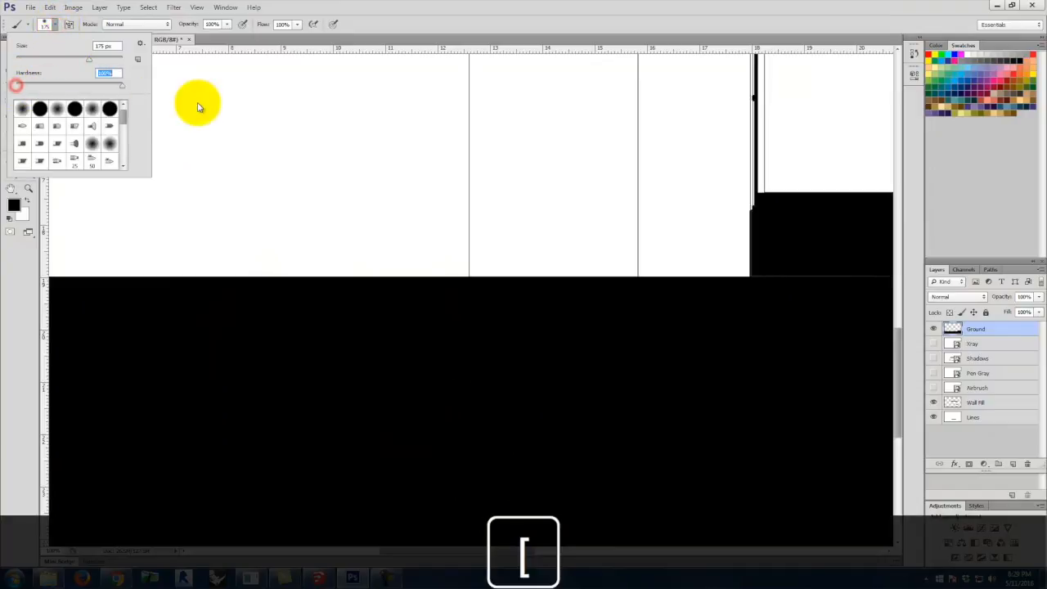
{"action": "left_click", "coordinate": [50, 24]}
Reduce the brush to 90 px and paint a black, uneven slope descending from the window wall to the existing ground line.
{"action": "key", "text": "bracketleft"}
{"action": "key", "text": "bracketleft"}
{"action": "key", "text": "bracketleft"}
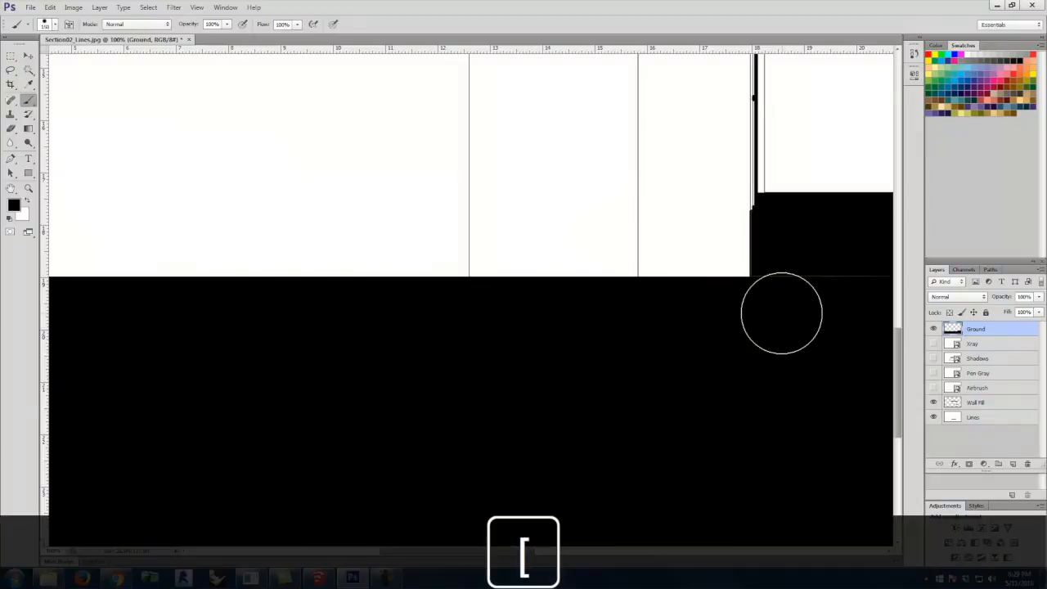
{"action": "key", "text": "bracketleft"}
{"action": "left_click", "coordinate": [738, 270]}
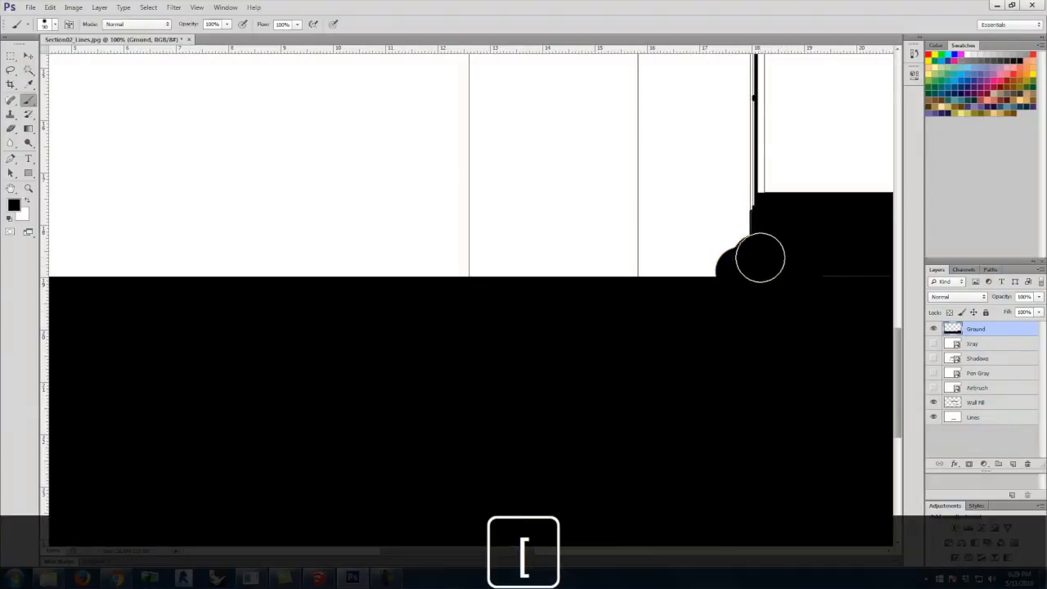
{"action": "left_click_drag", "start_coordinate": [743, 265], "coordinate": [485, 299]}
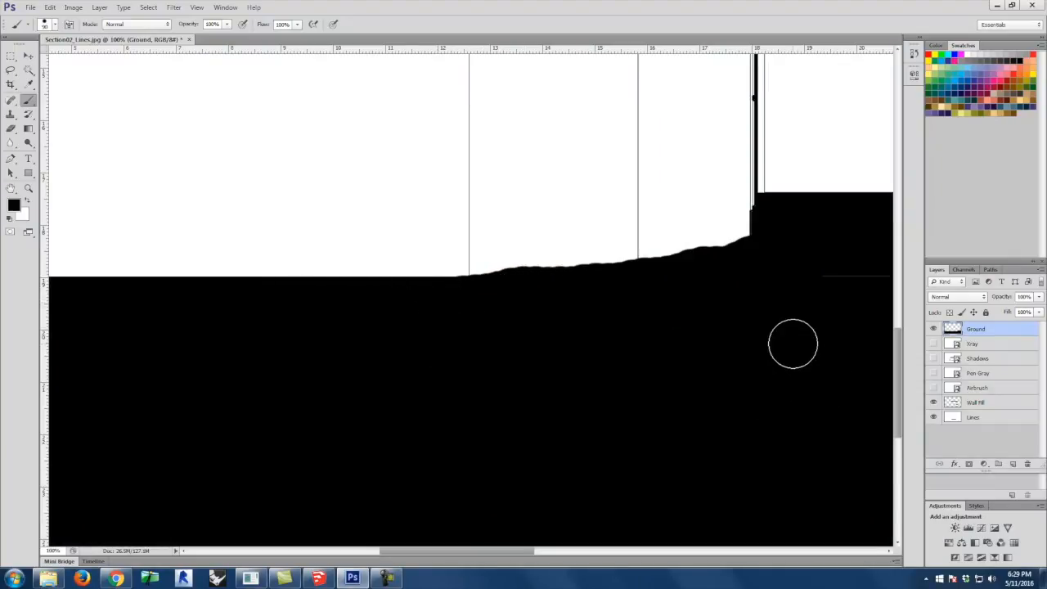
Erase the ground's flat top edge with a 70 px Eraser so the terrain slopes unevenly down to the canvas edge beyond the window wall.
{"action": "key", "text": "space"}
{"action": "mouse_move", "coordinate": [283, 371]}
{"action": "left_mouse_down"}
{"action": "mouse_move", "coordinate": [671, 341]}
{"action": "mouse_move", "coordinate": [622, 341]}
{"action": "left_mouse_up"}
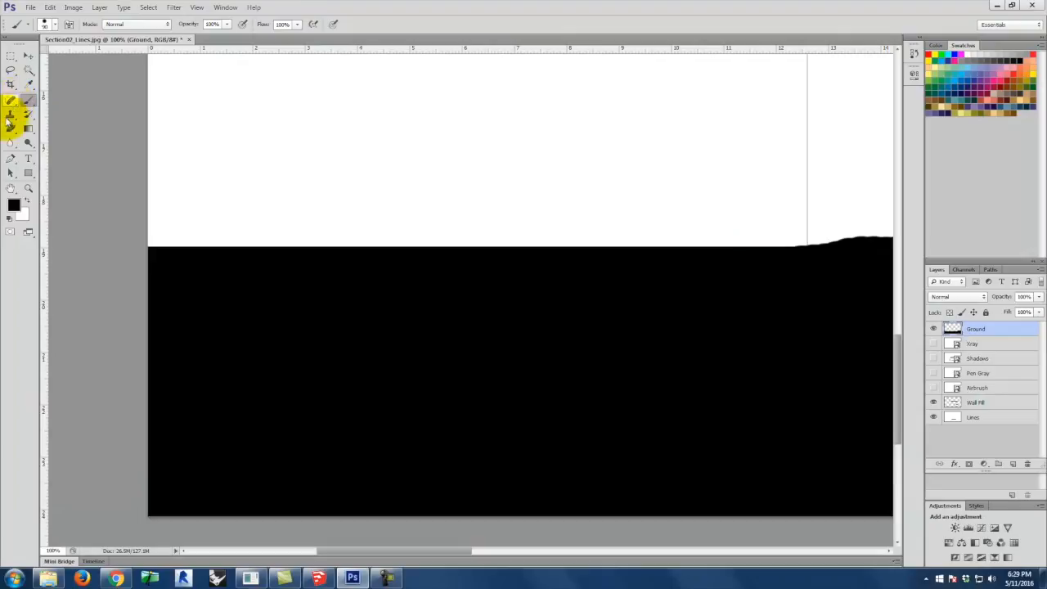
{"action": "left_click", "coordinate": [10, 131]}
{"action": "key", "text": "bracketright"}
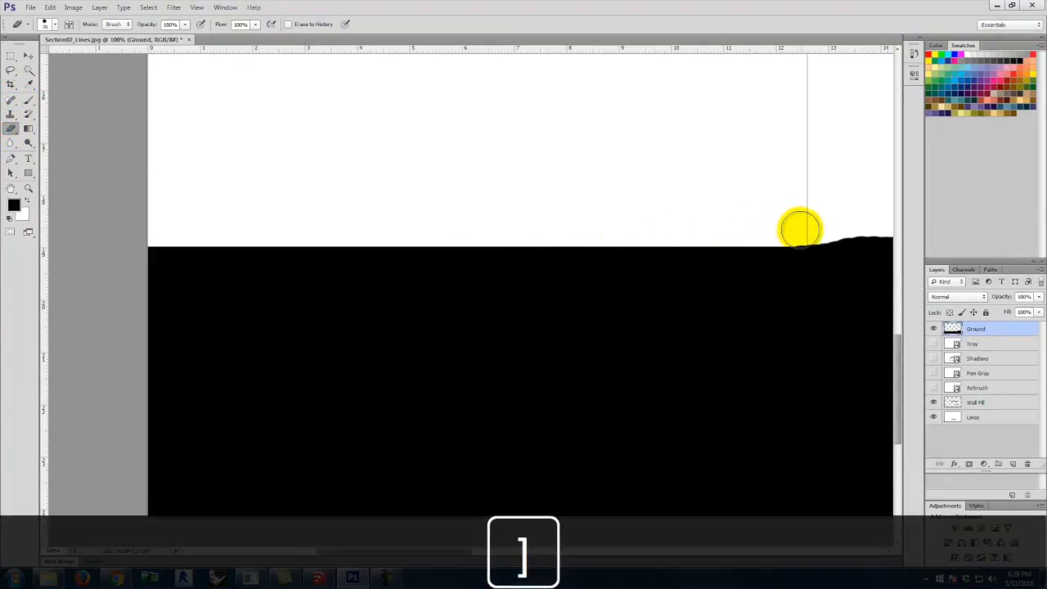
{"action": "mouse_move", "coordinate": [794, 226]}
{"action": "left_mouse_down"}
{"action": "mouse_move", "coordinate": [128, 277]}
{"action": "mouse_move", "coordinate": [183, 257]}
{"action": "mouse_move", "coordinate": [324, 247]}
{"action": "left_mouse_up"}
{"action": "key", "text": "ctrl+0"}
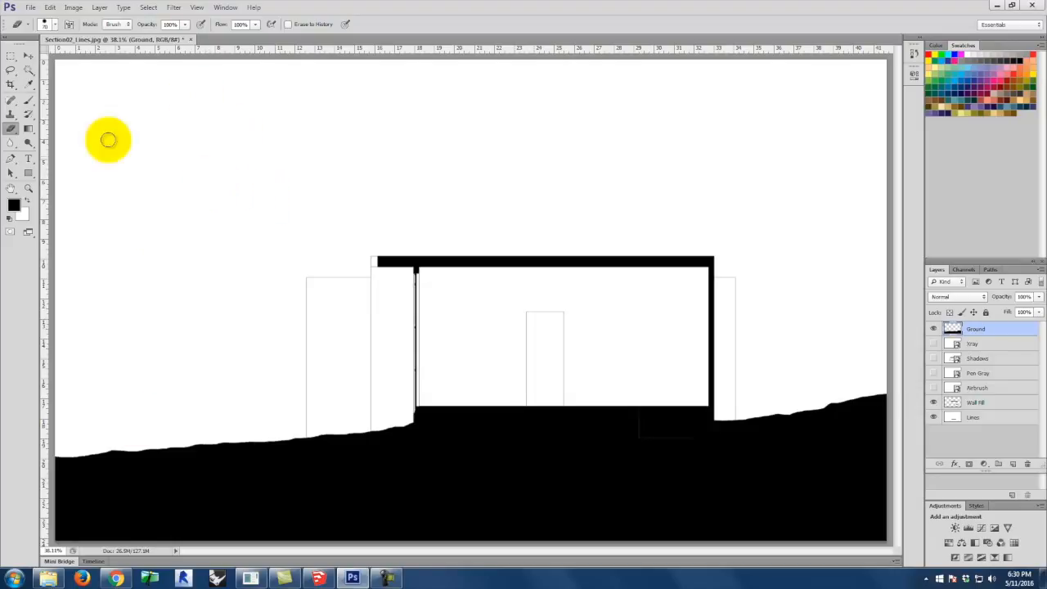
Choose the 134 grass brush tip for the Clone Stamp and reduce its size to about 60 px.
{"action": "left_click", "coordinate": [11, 117]}
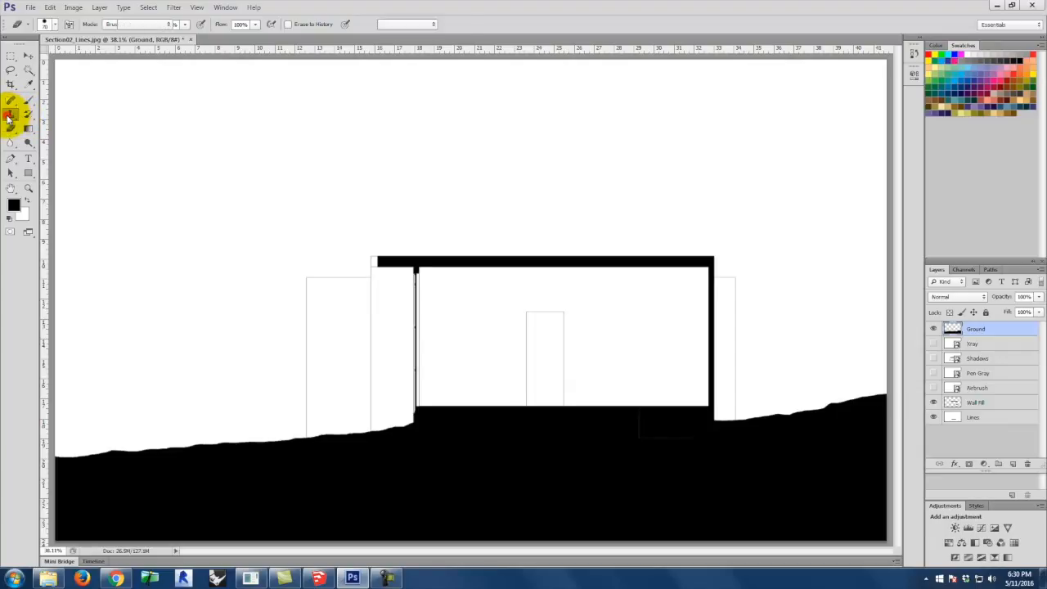
{"action": "left_click", "coordinate": [56, 25]}
{"action": "left_click_drag", "start_coordinate": [123, 114], "coordinate": [123, 146]}
{"action": "left_click", "coordinate": [109, 146]}
{"action": "left_click_drag", "start_coordinate": [80, 63], "coordinate": [60, 72]}
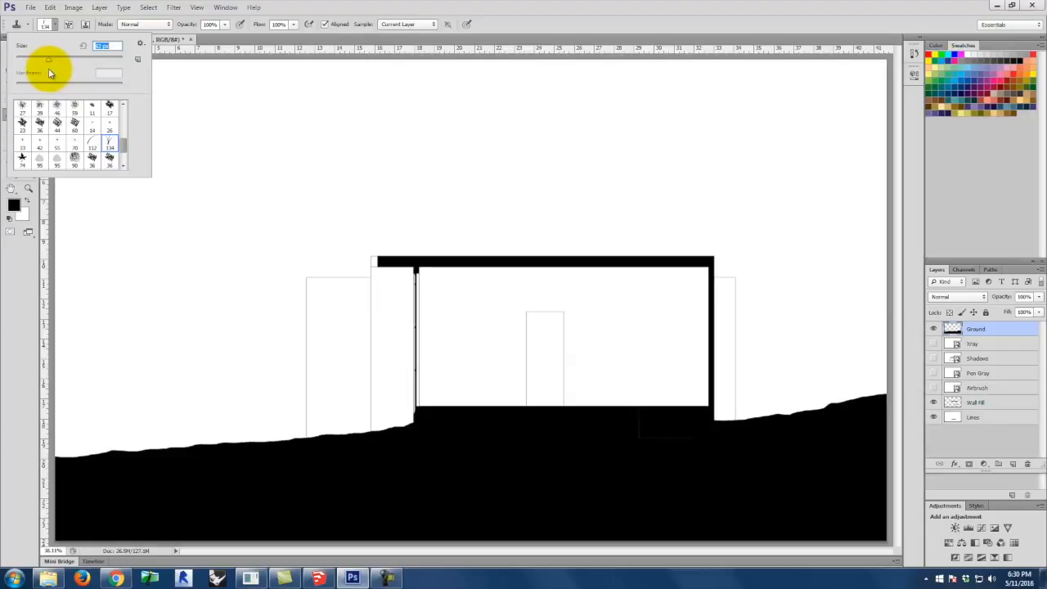
{"action": "left_click_drag", "start_coordinate": [49, 69], "coordinate": [46, 68]}
Clone black grass along the sloping ground edge from the window wall out to the canvas edge.
{"action": "left_click", "coordinate": [280, 423]}
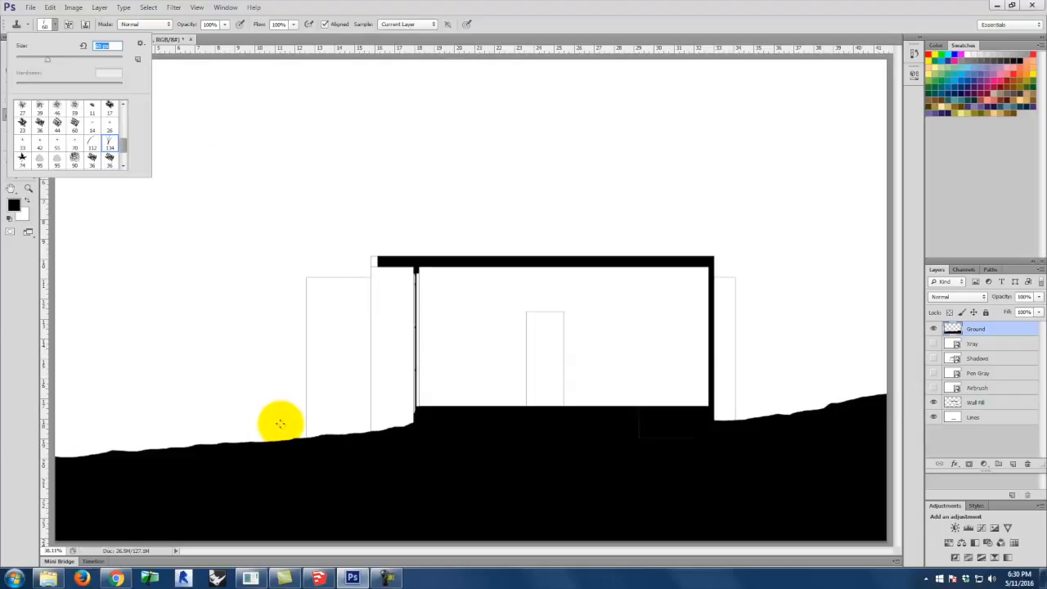
{"action": "left_click", "coordinate": [252, 474]}
{"action": "mouse_move", "coordinate": [269, 445]}
{"action": "left_mouse_down"}
{"action": "mouse_move", "coordinate": [247, 440]}
{"action": "mouse_move", "coordinate": [258, 436]}
{"action": "left_mouse_up"}
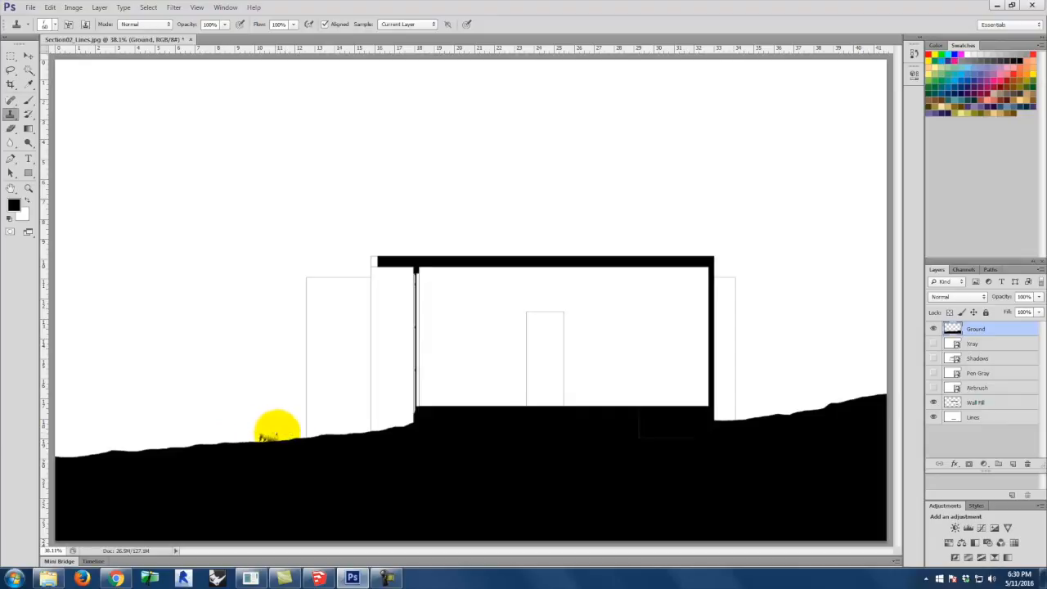
{"action": "key", "text": "ctrl+equal"}
{"action": "key", "text": "ctrl+equal"}
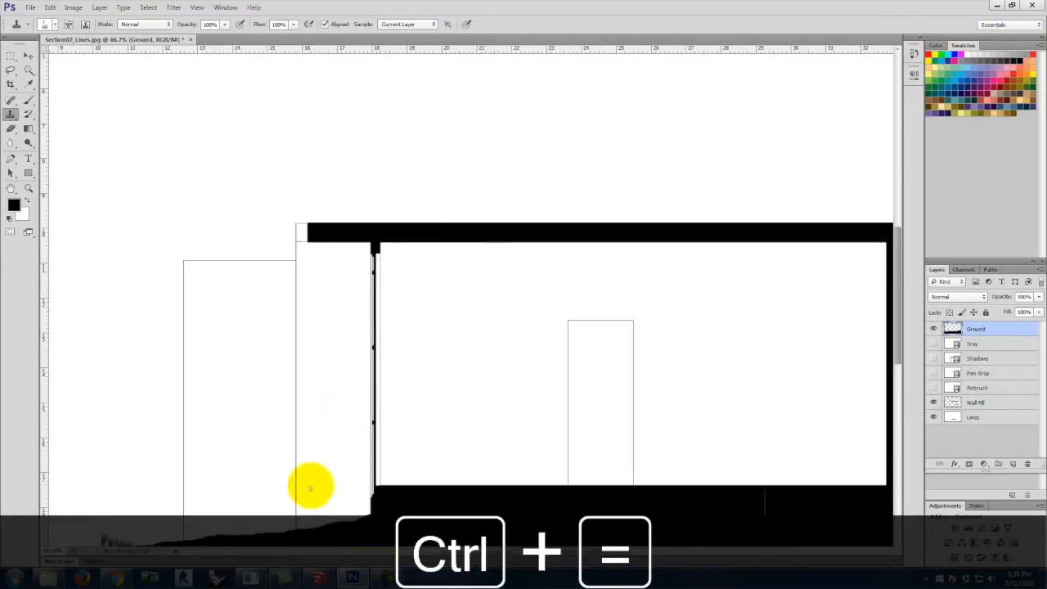
{"action": "key", "text": "space"}
{"action": "left_click_drag", "start_coordinate": [289, 483], "coordinate": [548, 234]}
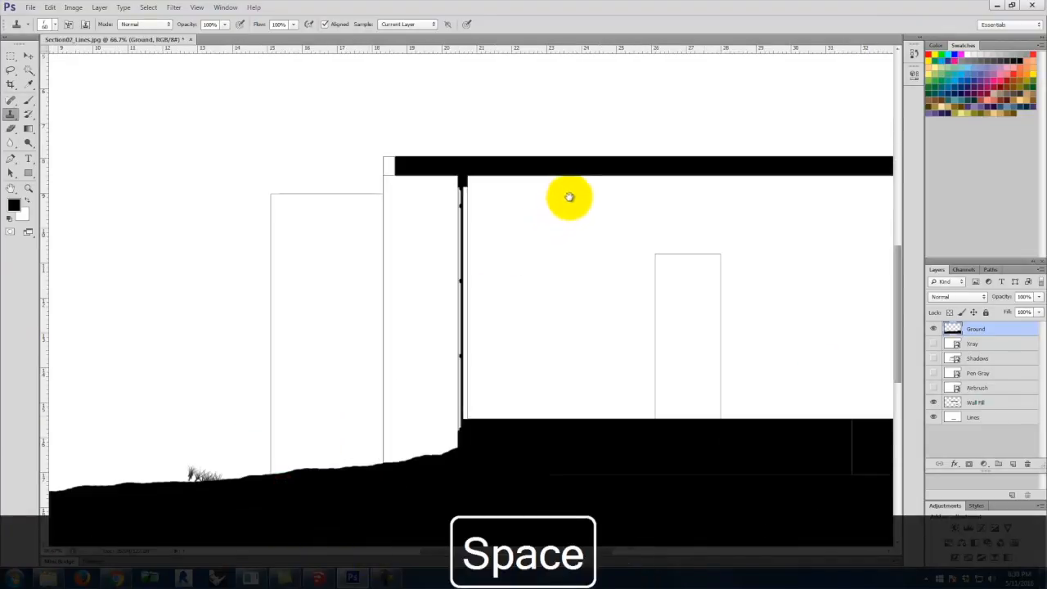
{"action": "left_click_drag", "start_coordinate": [138, 540], "coordinate": [374, 397]}
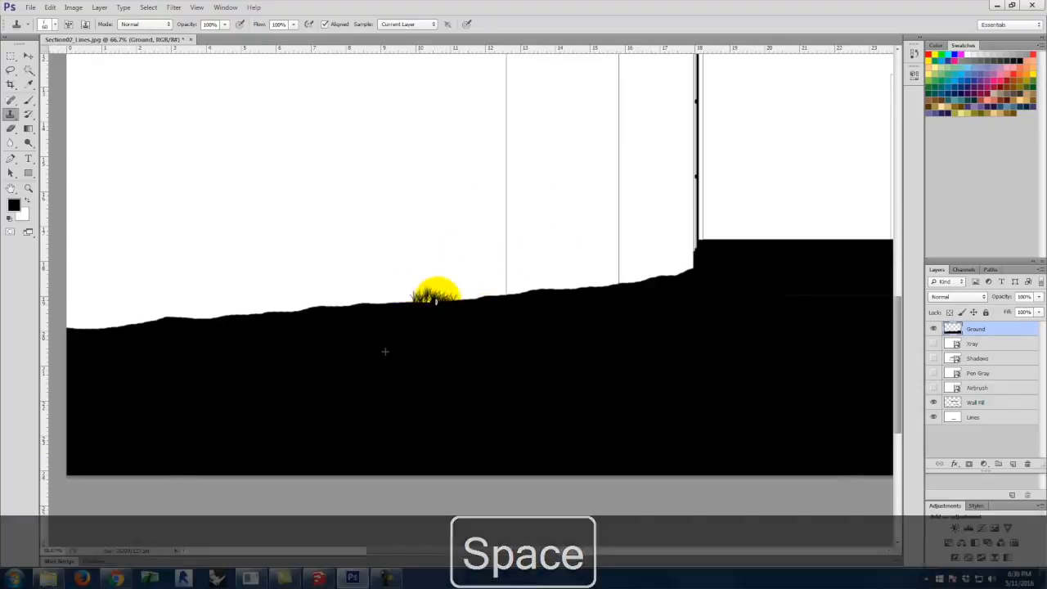
{"action": "left_click_drag", "start_coordinate": [444, 290], "coordinate": [364, 296]}
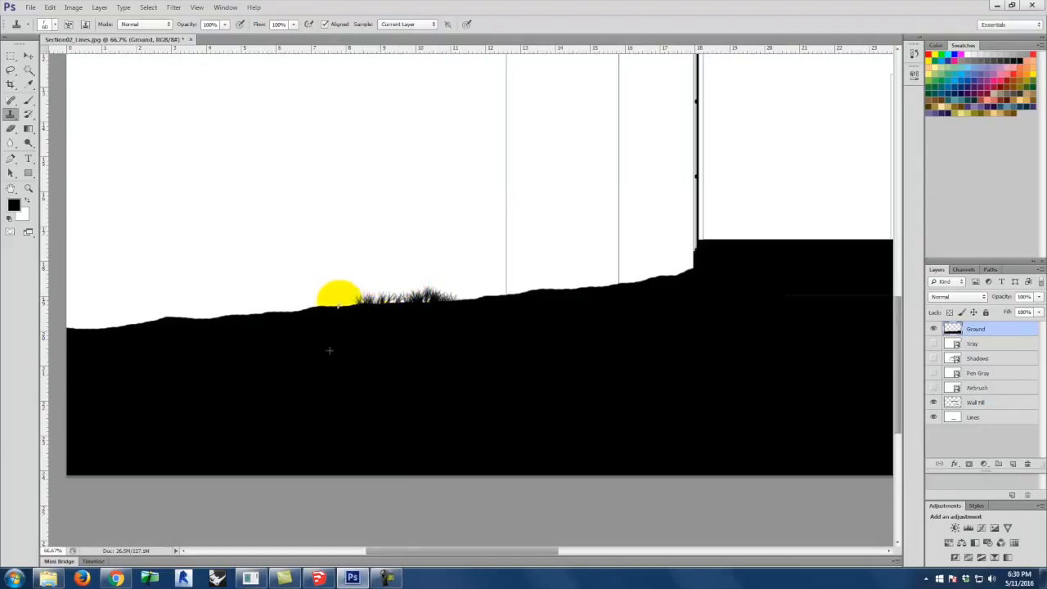
{"action": "left_click_drag", "start_coordinate": [314, 311], "coordinate": [356, 305]}
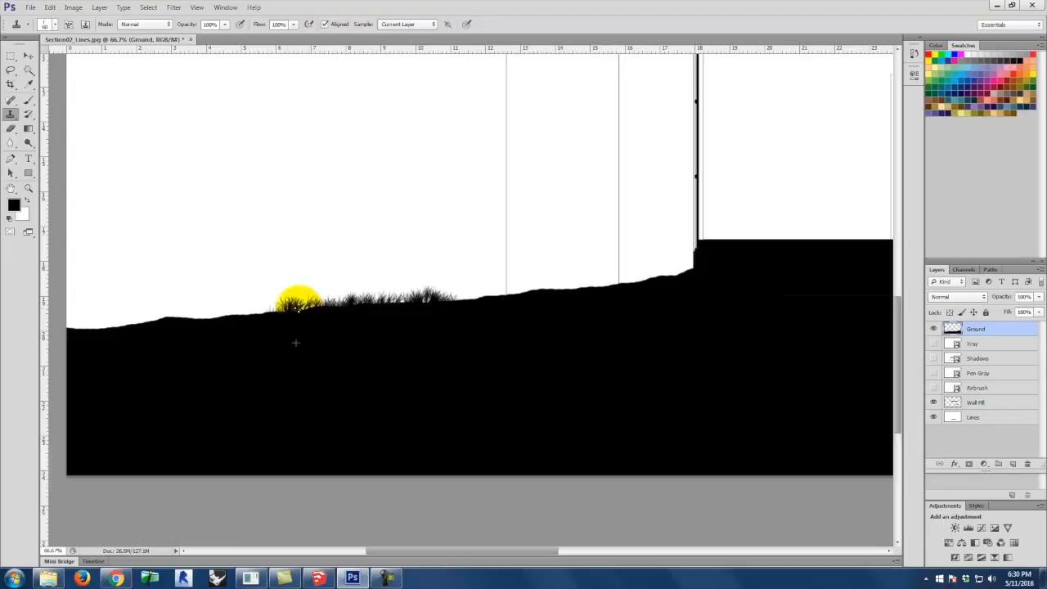
{"action": "mouse_move", "coordinate": [259, 308]}
{"action": "left_mouse_down"}
{"action": "mouse_move", "coordinate": [221, 307]}
{"action": "mouse_move", "coordinate": [254, 306]}
{"action": "left_mouse_up"}
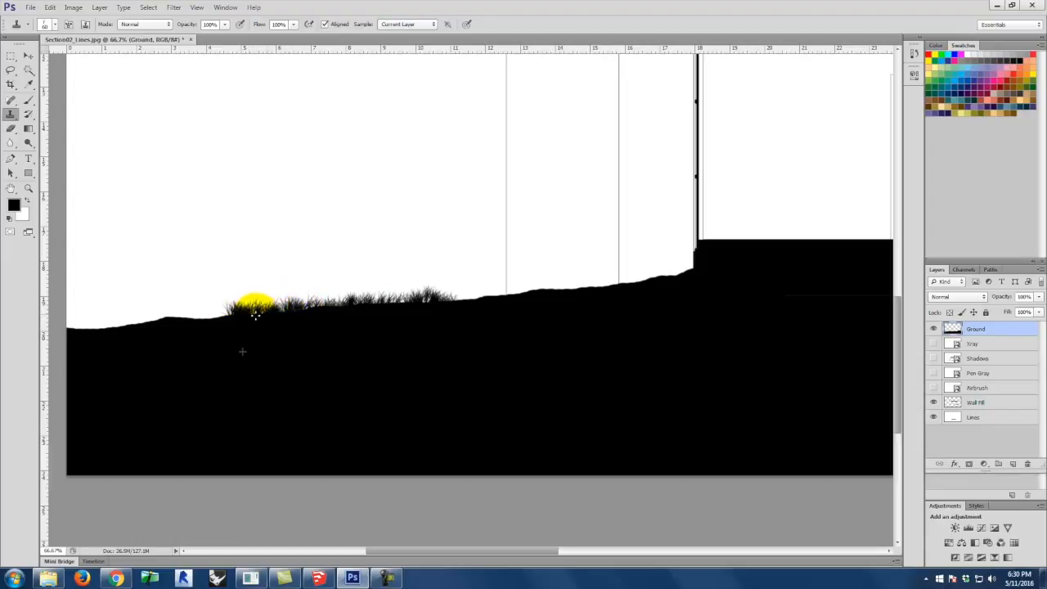
{"action": "mouse_move", "coordinate": [215, 308]}
{"action": "left_mouse_down"}
{"action": "mouse_move", "coordinate": [111, 313]}
{"action": "mouse_move", "coordinate": [166, 305]}
{"action": "mouse_move", "coordinate": [131, 315]}
{"action": "mouse_move", "coordinate": [147, 324]}
{"action": "mouse_move", "coordinate": [350, 301]}
{"action": "mouse_move", "coordinate": [474, 303]}
{"action": "mouse_move", "coordinate": [445, 309]}
{"action": "mouse_move", "coordinate": [576, 287]}
{"action": "mouse_move", "coordinate": [545, 285]}
{"action": "mouse_move", "coordinate": [634, 288]}
{"action": "mouse_move", "coordinate": [584, 288]}
{"action": "mouse_move", "coordinate": [689, 271]}
{"action": "mouse_move", "coordinate": [611, 279]}
{"action": "left_mouse_up"}
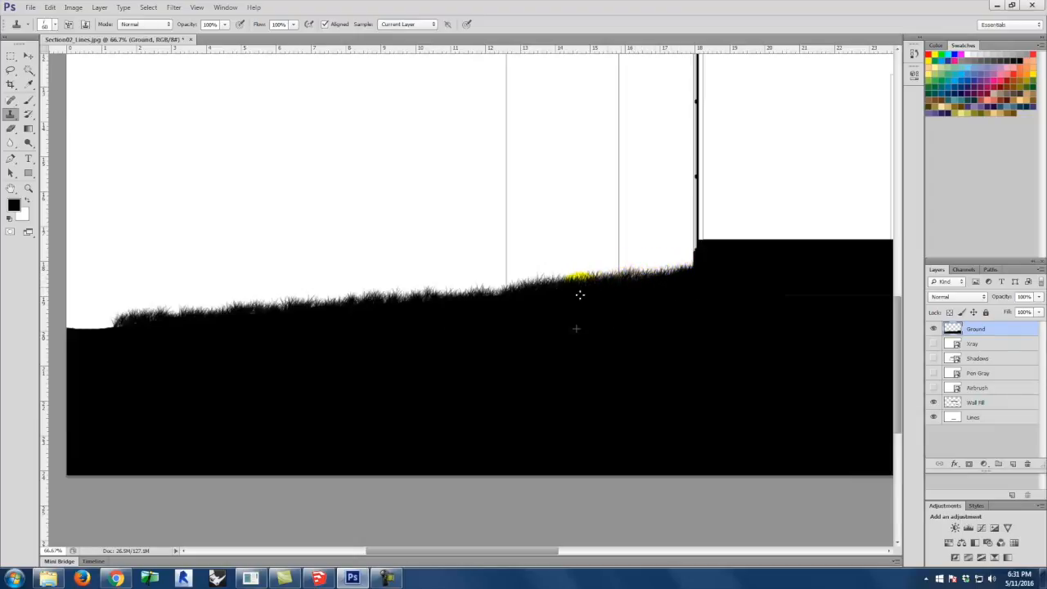
{"action": "left_click_drag", "start_coordinate": [345, 313], "coordinate": [66, 320]}
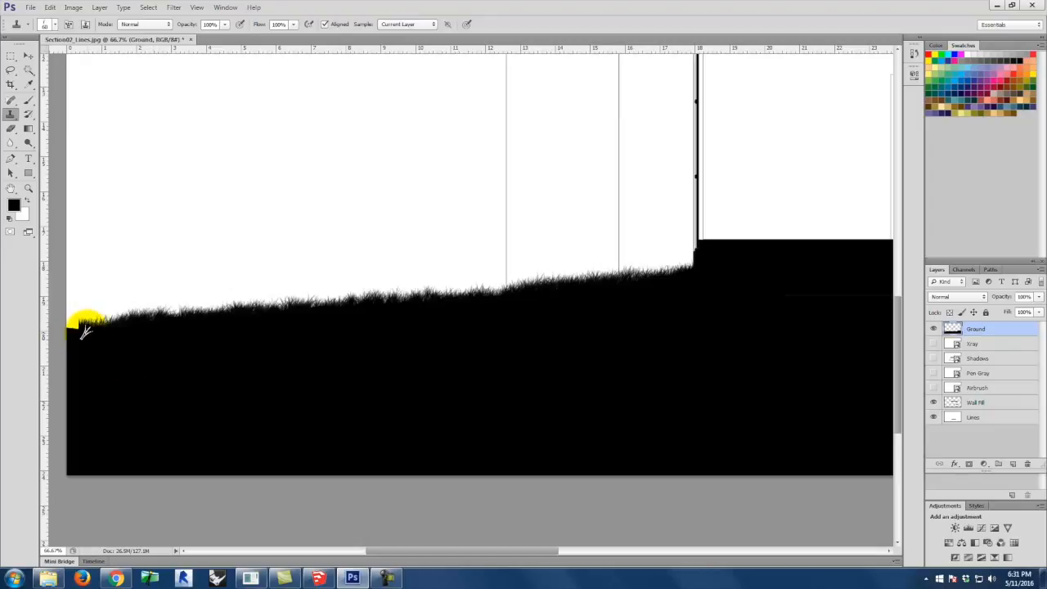
{"action": "mouse_move", "coordinate": [87, 332]}
{"action": "left_mouse_down"}
{"action": "mouse_move", "coordinate": [50, 333]}
{"action": "mouse_move", "coordinate": [77, 328]}
{"action": "left_mouse_up"}
Clone grass along the rising ground edge from the solid end wall to the opposite canvas edge.
{"action": "key", "text": "space"}
{"action": "left_click_drag", "start_coordinate": [816, 328], "coordinate": [4, 334]}
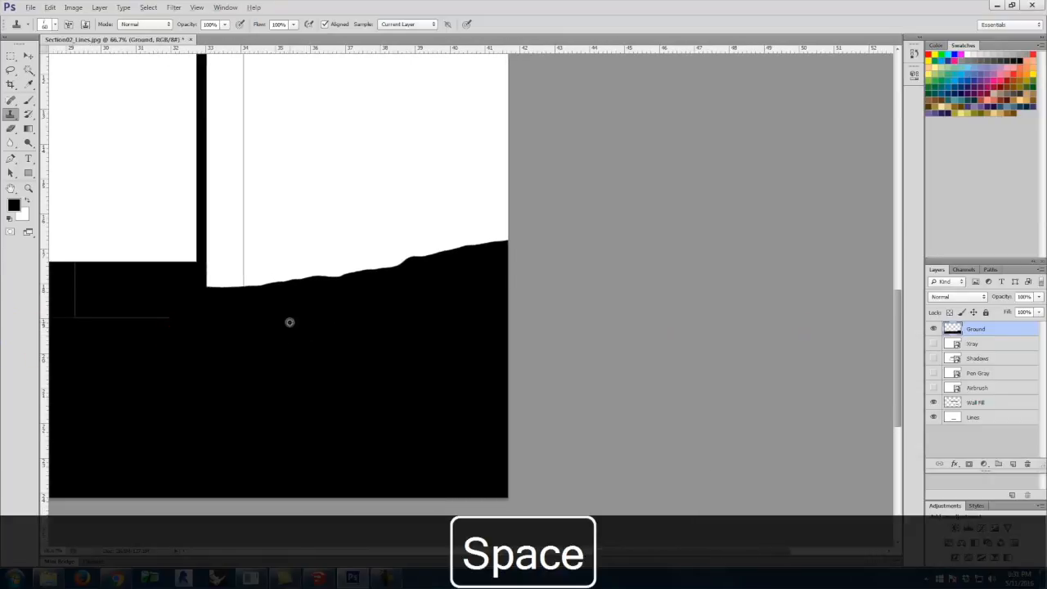
{"action": "mouse_move", "coordinate": [285, 277]}
{"action": "left_mouse_down"}
{"action": "mouse_move", "coordinate": [509, 234]}
{"action": "mouse_move", "coordinate": [474, 229]}
{"action": "mouse_move", "coordinate": [464, 255]}
{"action": "mouse_move", "coordinate": [312, 278]}
{"action": "mouse_move", "coordinate": [545, 412]}
{"action": "mouse_move", "coordinate": [507, 432]}
{"action": "left_mouse_up"}
{"action": "left_click", "coordinate": [342, 344], "text": "alt"}
{"action": "mouse_move", "coordinate": [299, 286]}
{"action": "left_mouse_down"}
{"action": "mouse_move", "coordinate": [195, 288]}
{"action": "mouse_move", "coordinate": [276, 288]}
{"action": "mouse_move", "coordinate": [246, 286]}
{"action": "mouse_move", "coordinate": [261, 291]}
{"action": "mouse_move", "coordinate": [328, 276]}
{"action": "mouse_move", "coordinate": [524, 378]}
{"action": "left_mouse_up"}
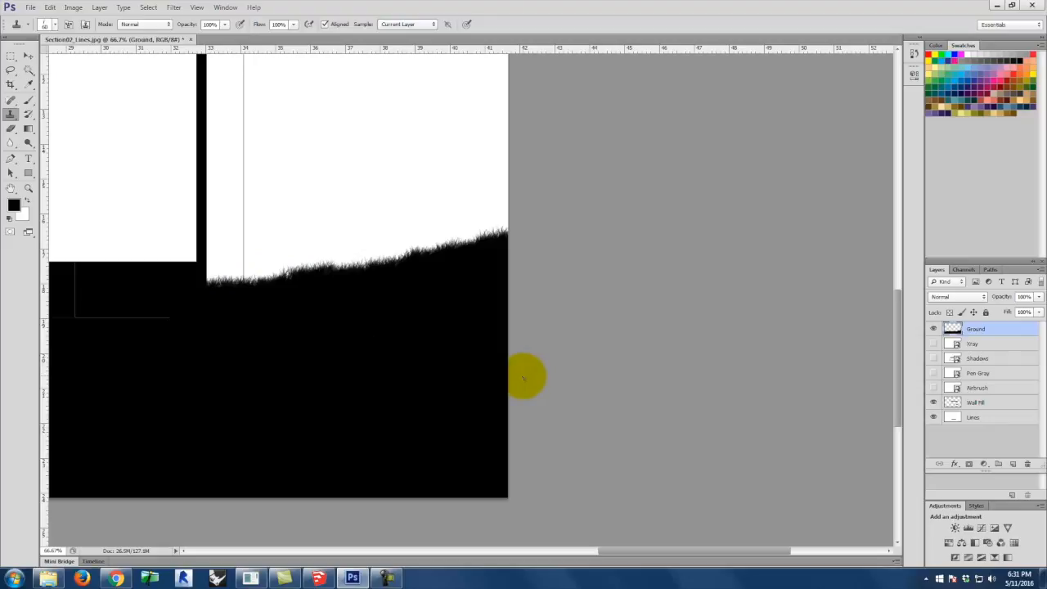
{"action": "key", "text": "ctrl+0"}
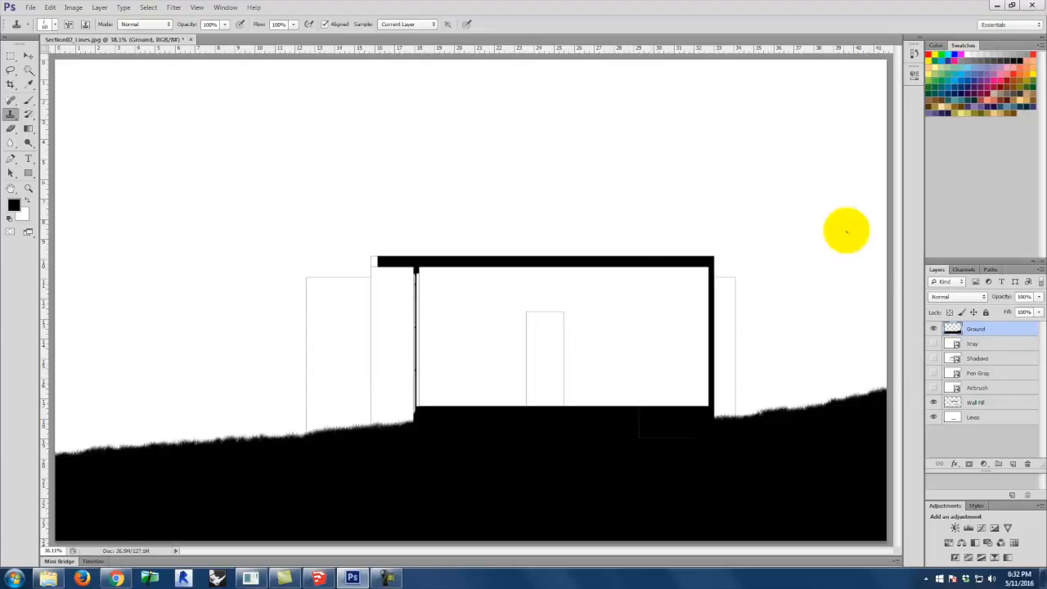
Hide the Ground and Wall Fill layers to inspect the Lines layer on its own, and show both again.
{"action": "left_click", "coordinate": [933, 328]}
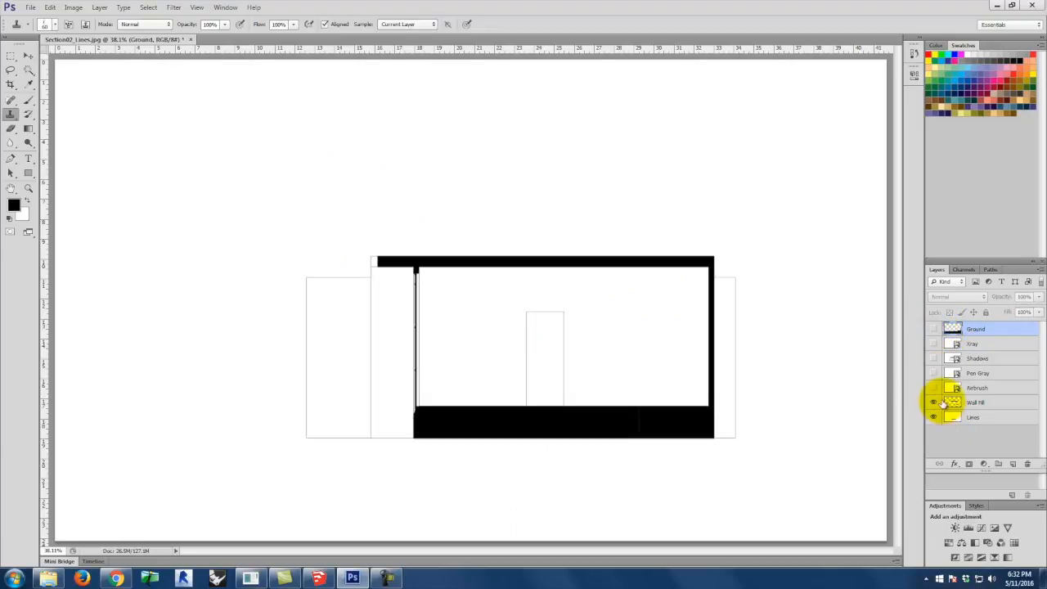
{"action": "left_click", "coordinate": [934, 402]}
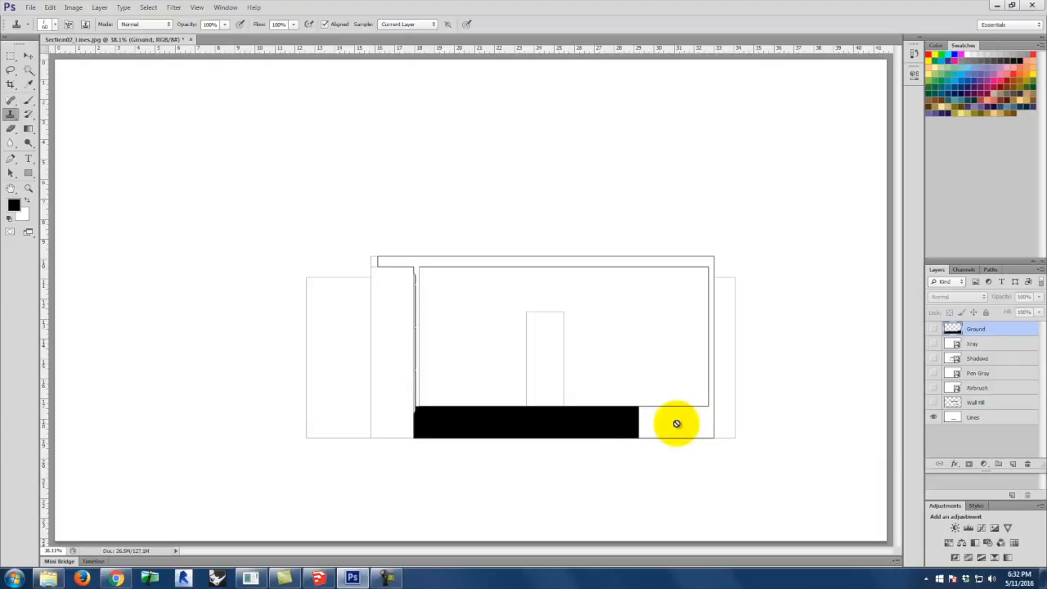
{"action": "left_click", "coordinate": [532, 426]}
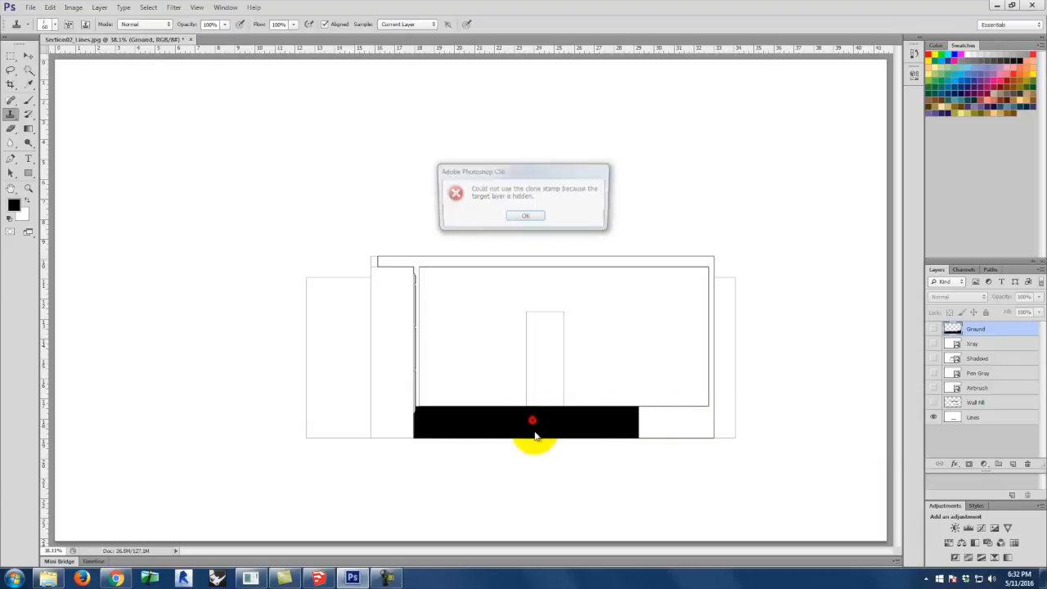
{"action": "left_click", "coordinate": [524, 217]}
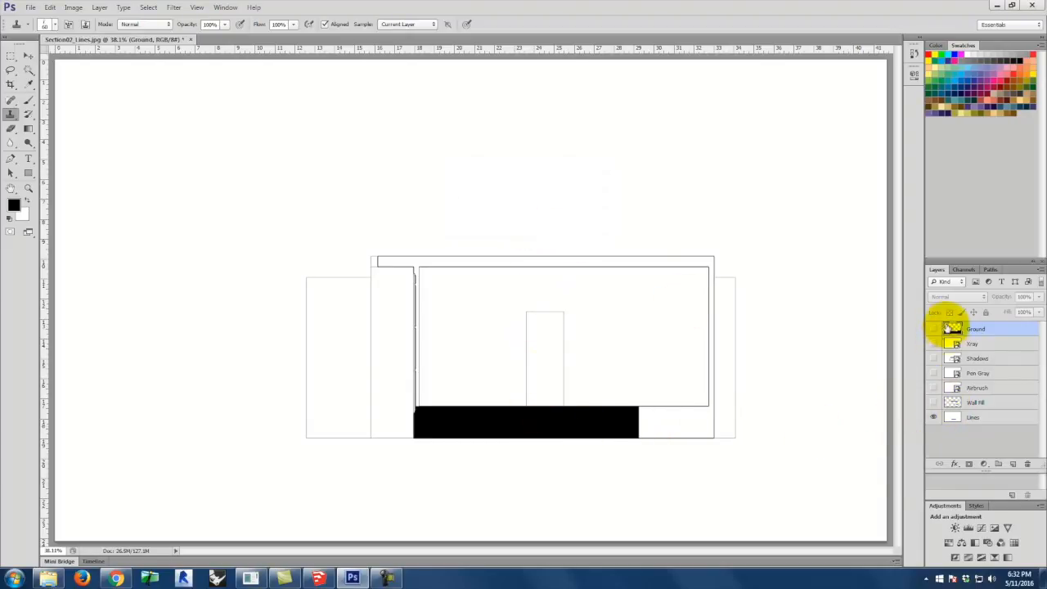
{"action": "left_click", "coordinate": [933, 328]}
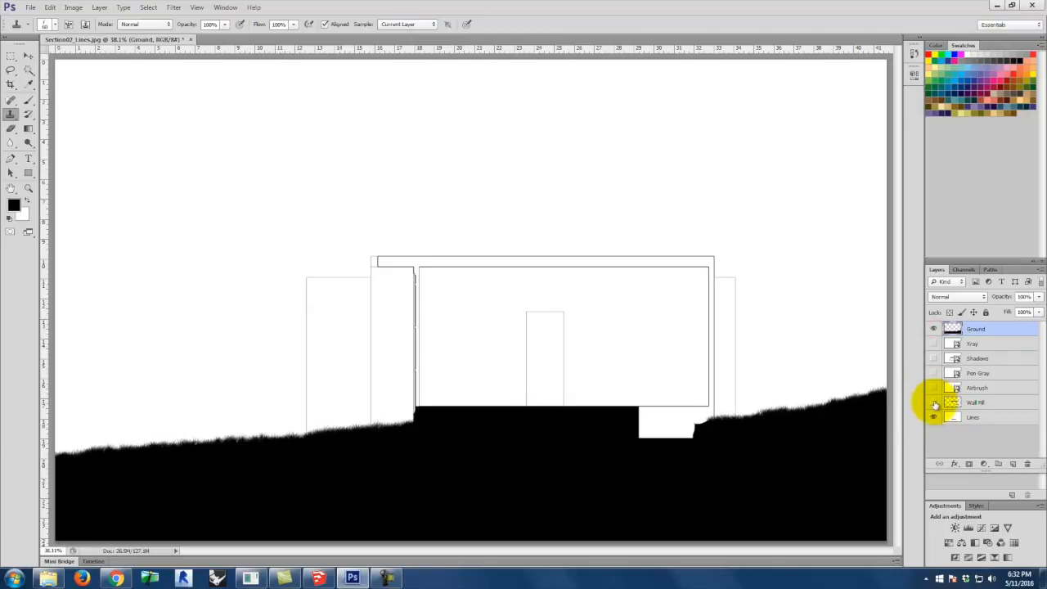
{"action": "left_click", "coordinate": [933, 404]}
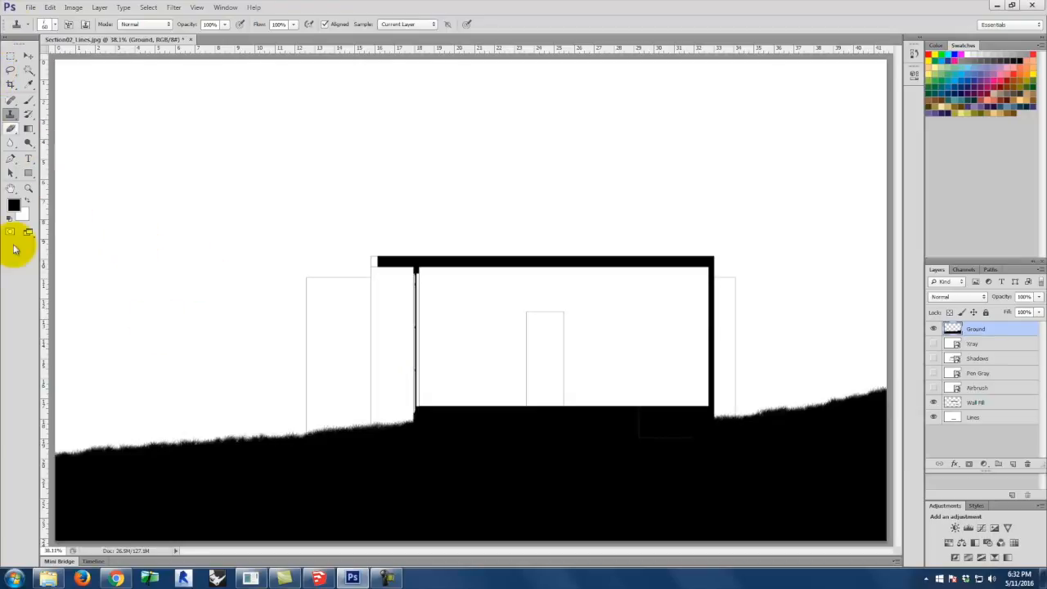
Switch to Chrome and open the Assembly 10.3 [SketchUp – Photoshop – Sections] tutorial on digitaltoolsforarchitects.com.
{"action": "left_click", "coordinate": [119, 578]}
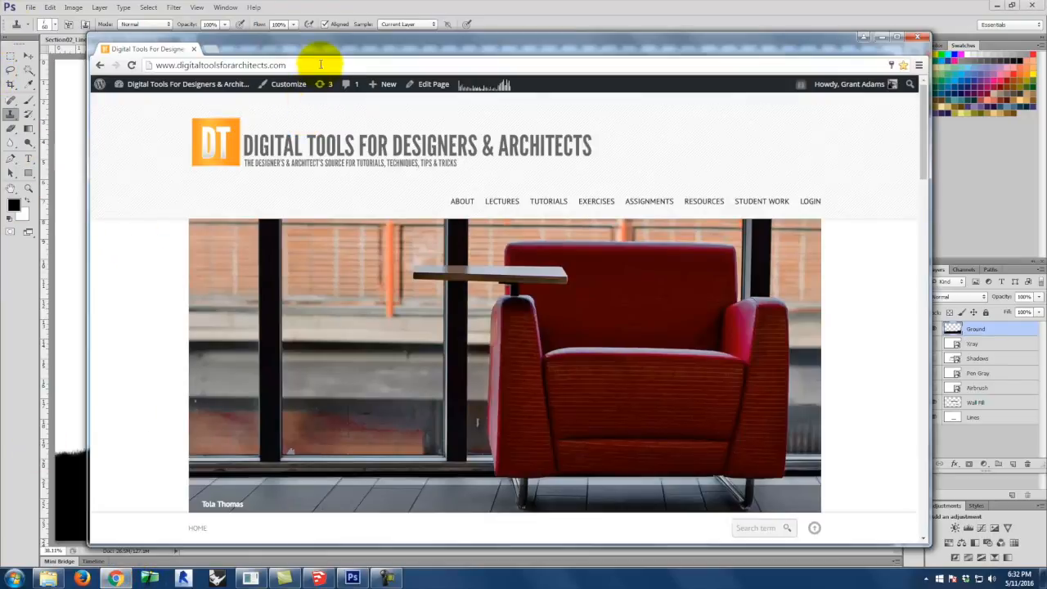
{"action": "mouse_move", "coordinate": [546, 201]}
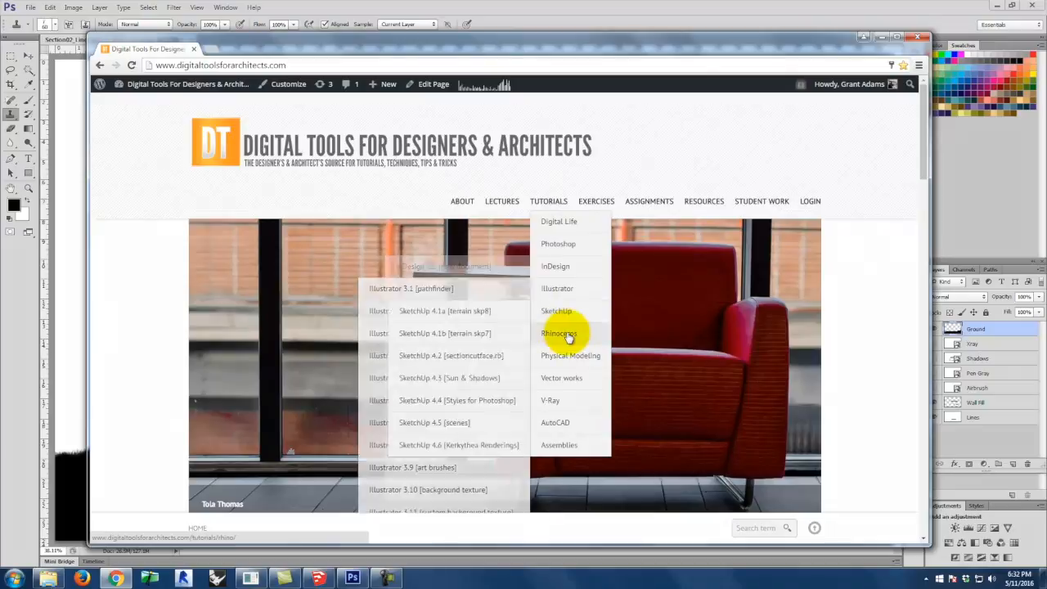
{"action": "mouse_move", "coordinate": [564, 447]}
{"action": "scroll", "coordinate": [471, 446], "scroll_direction": "down", "scroll_amount": 1}
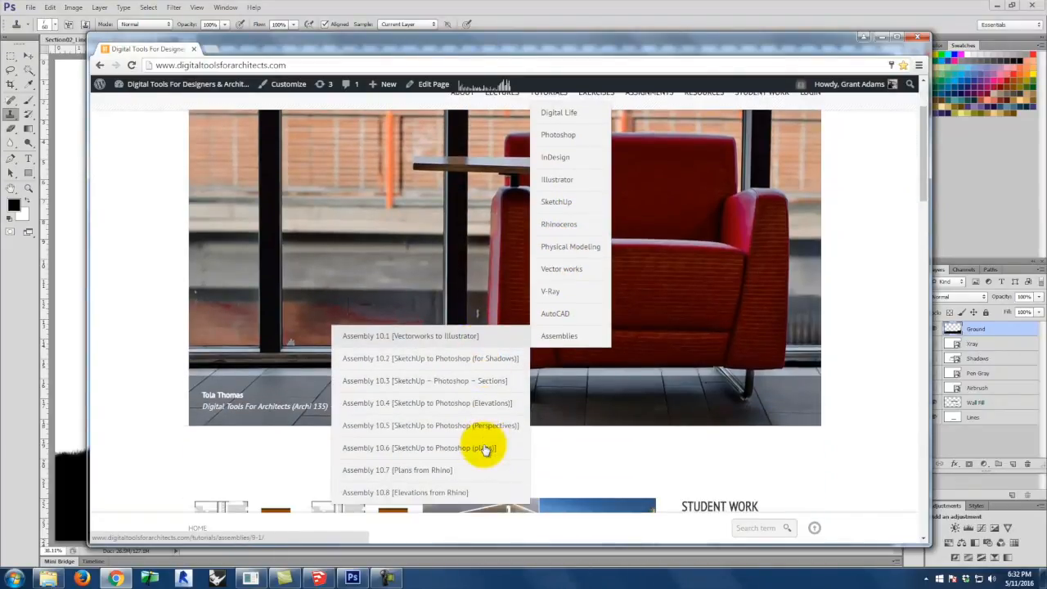
{"action": "left_click", "coordinate": [420, 385]}
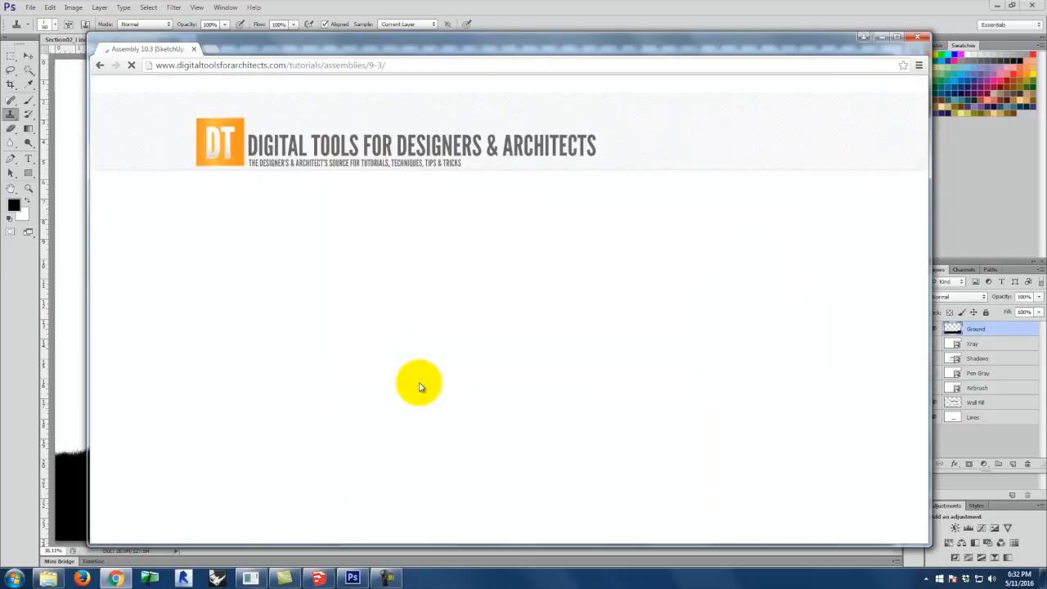
Review the section tutorial's written steps and example images through to the final one, and return to Photoshop.
{"action": "scroll", "coordinate": [451, 351], "scroll_direction": "down", "scroll_amount": 10}
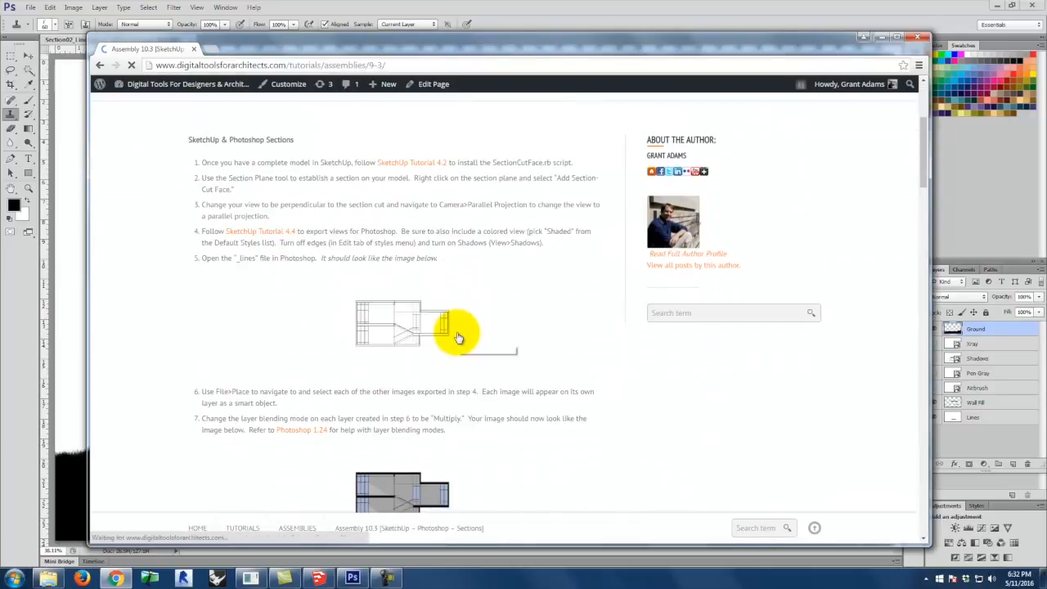
{"action": "scroll", "coordinate": [456, 339], "scroll_direction": "down", "scroll_amount": 15}
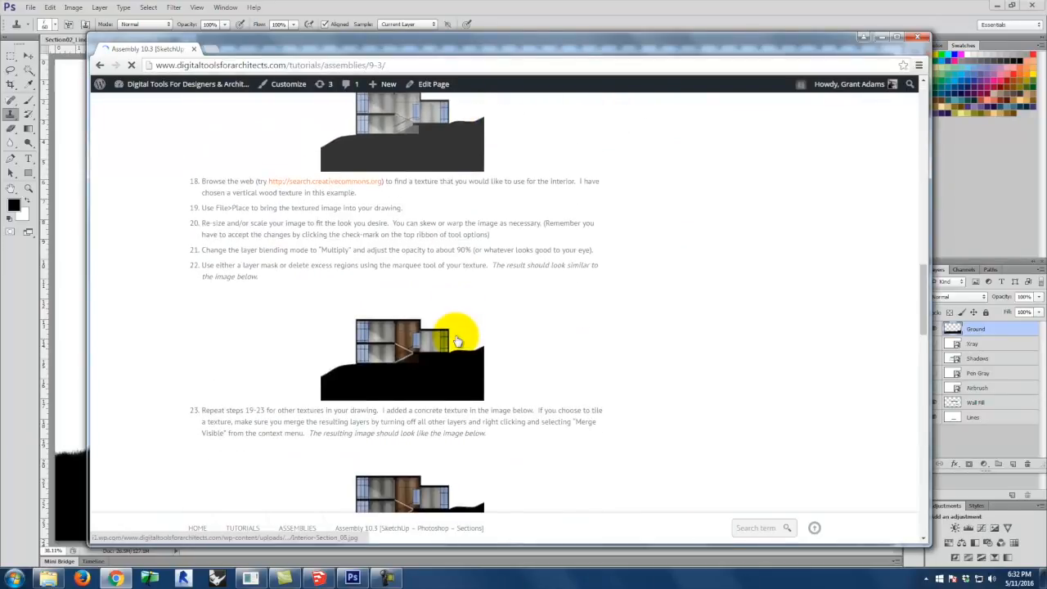
{"action": "scroll", "coordinate": [456, 342], "scroll_direction": "down", "scroll_amount": 8}
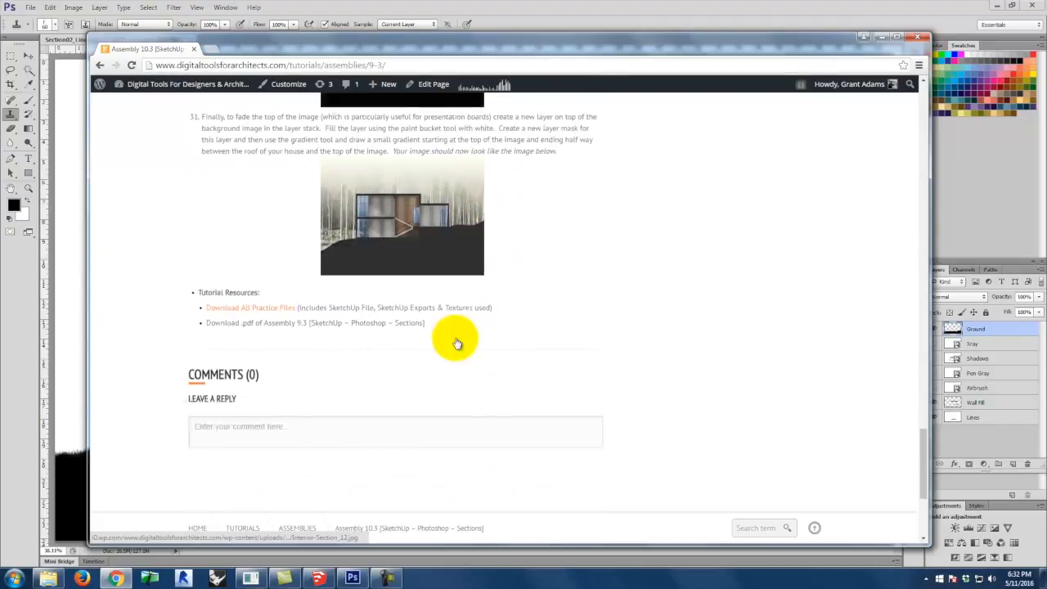
{"action": "scroll", "coordinate": [456, 342], "scroll_direction": "up", "scroll_amount": 12}
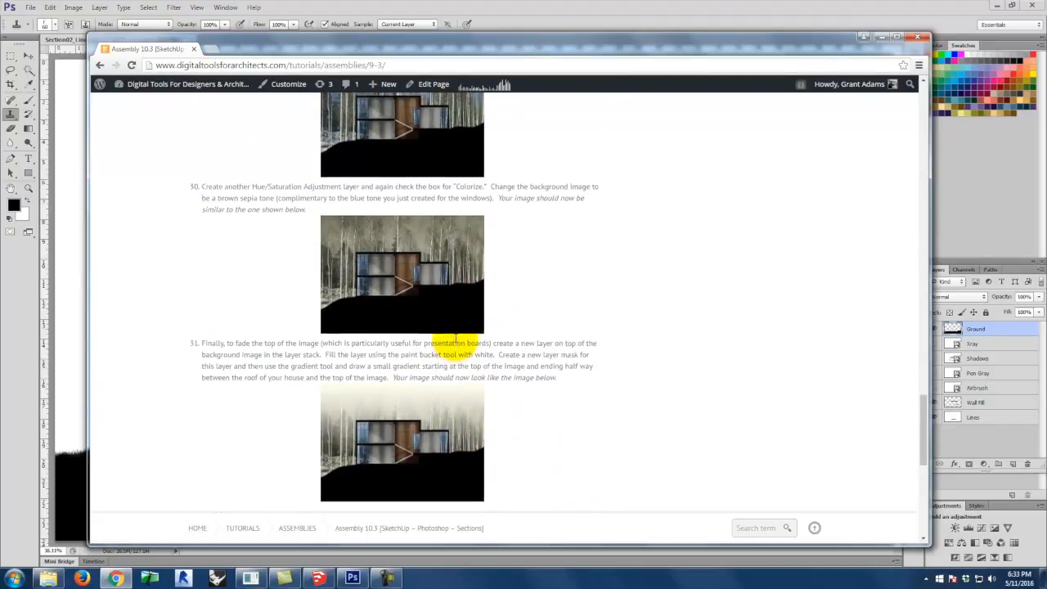
{"action": "scroll", "coordinate": [457, 342], "scroll_direction": "up", "scroll_amount": 15}
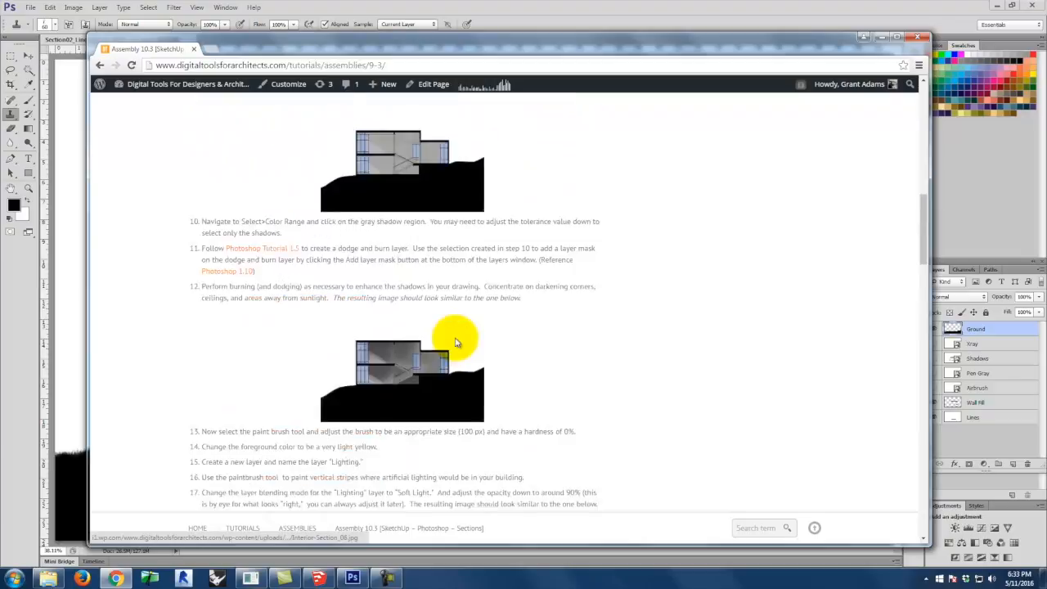
{"action": "scroll", "coordinate": [456, 342], "scroll_direction": "up", "scroll_amount": 3}
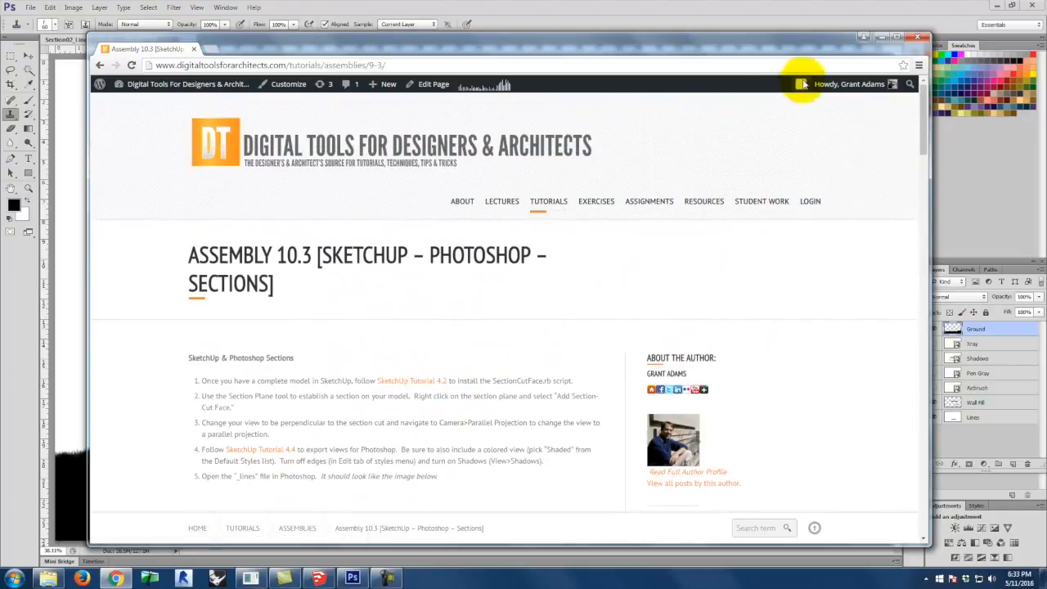
{"action": "left_click", "coordinate": [880, 41]}
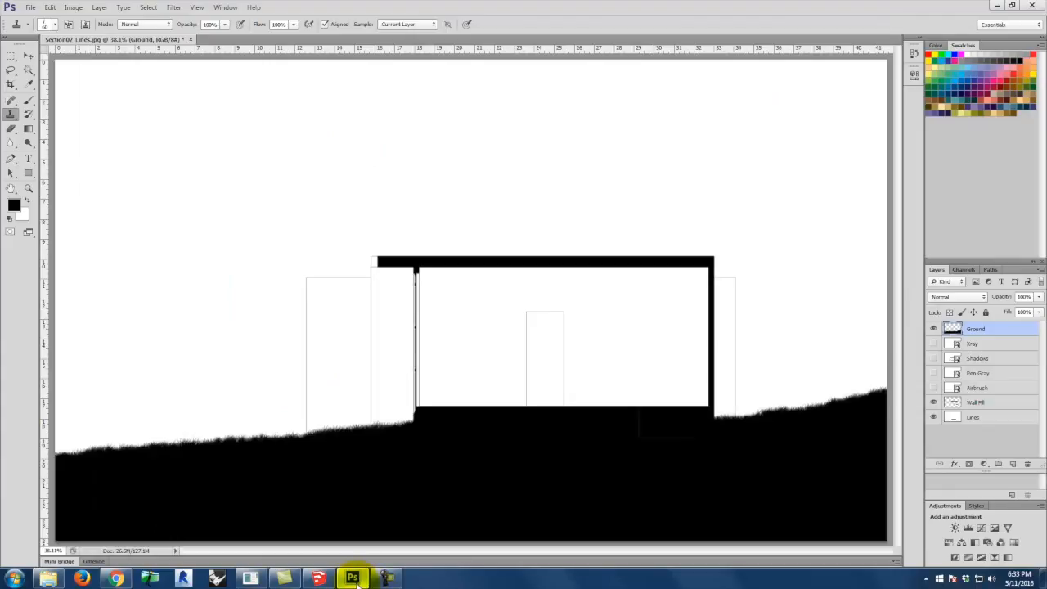
Switch to Chrome and open search.creativecommons.org in a new tab.
{"action": "left_click", "coordinate": [117, 579]}
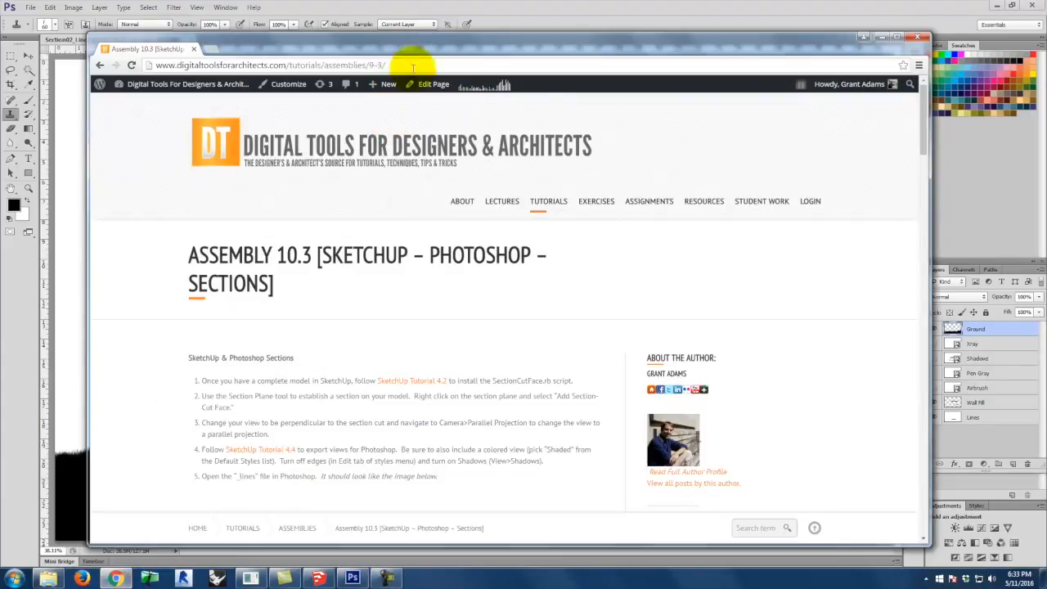
{"action": "left_click", "coordinate": [211, 50]}
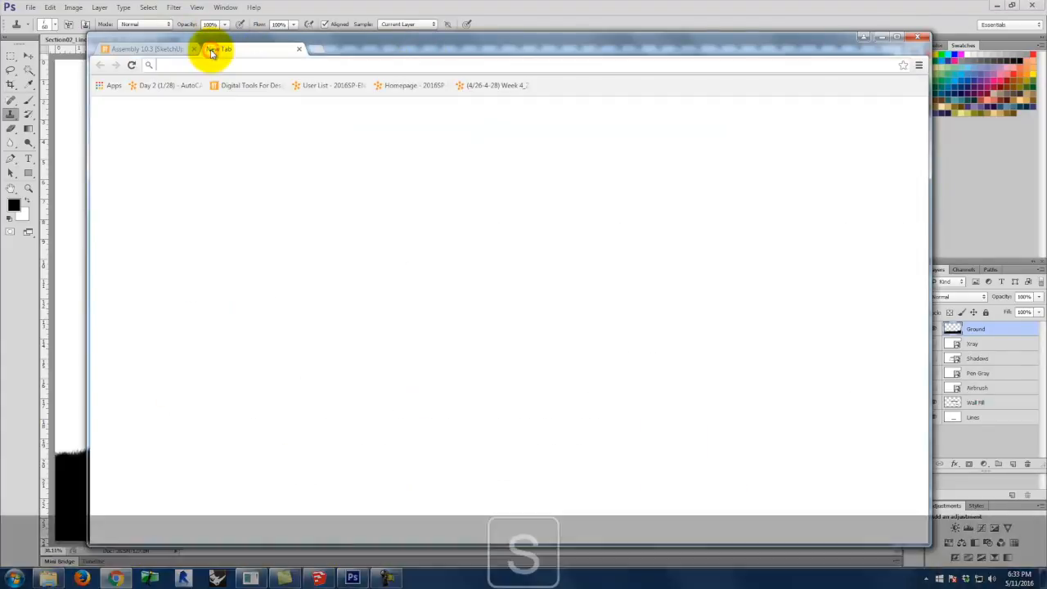
{"action": "type", "text": "search.creativecommons.org"}
{"action": "key", "text": "Return"}
Search Flickr for "yosemite trees" through CC Search, keeping the option for content that can be modified, adapted or built upon.
{"action": "left_click", "coordinate": [495, 135]}
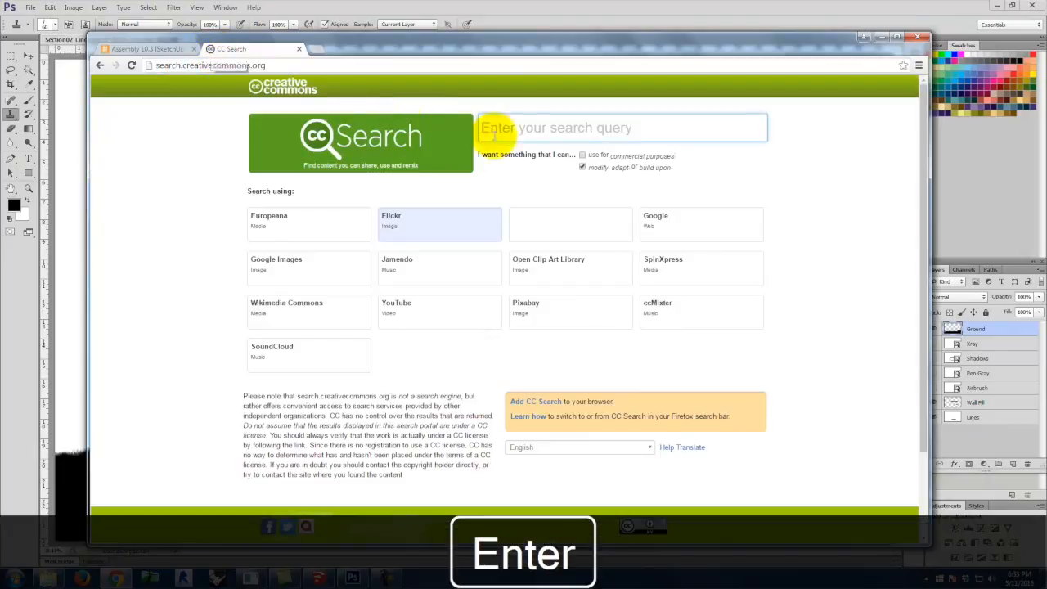
{"action": "type", "text": "yosemite "}
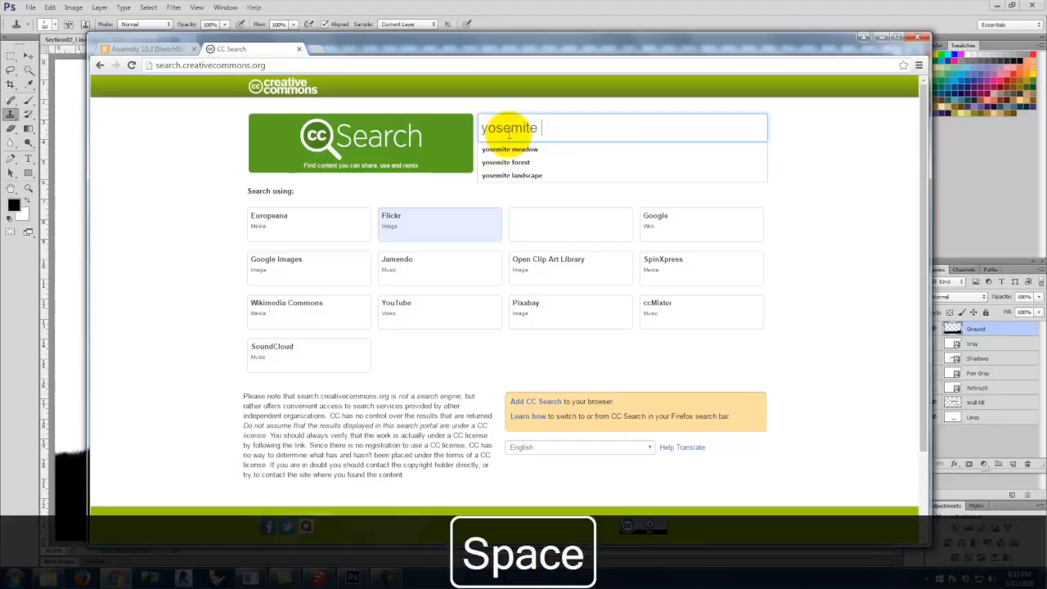
{"action": "type", "text": "trees"}
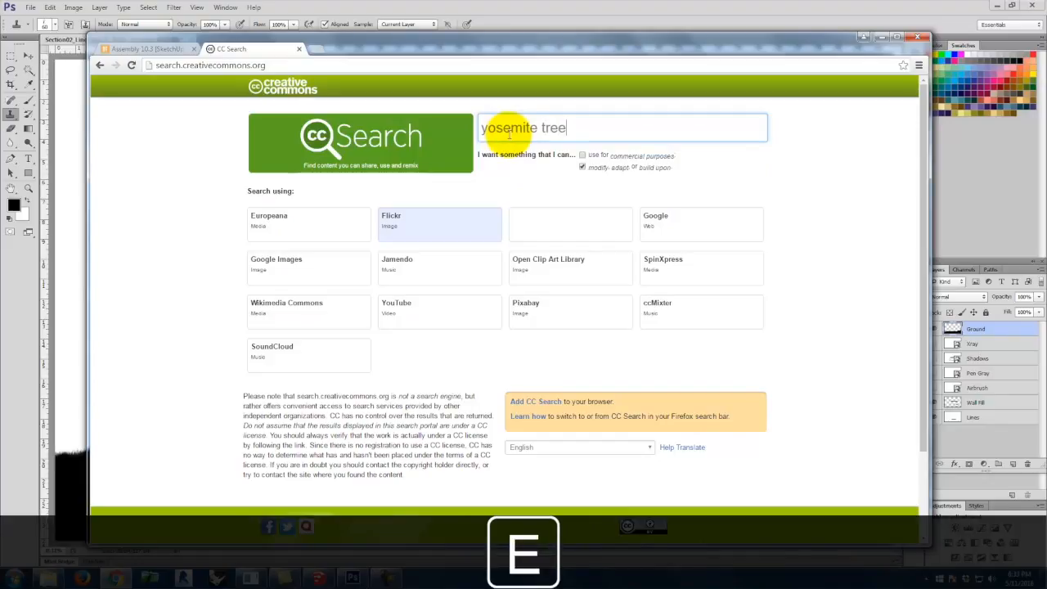
{"action": "key", "text": "Return"}
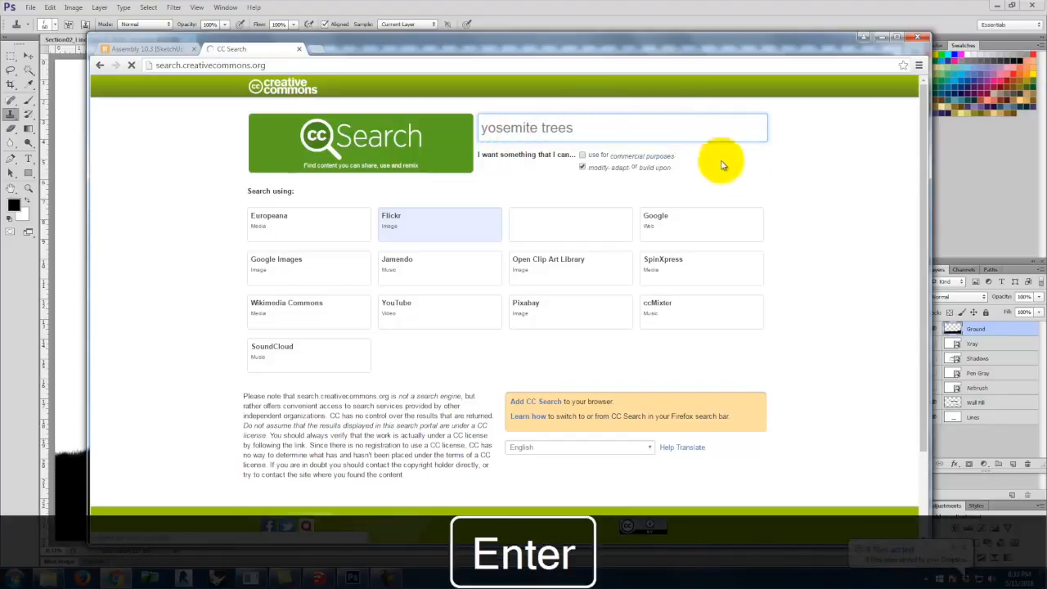
Browse the Flickr photo results down to the end of the loaded page for trees suitable for the section drawing.
{"action": "scroll", "coordinate": [773, 184], "scroll_direction": "down", "scroll_amount": 10}
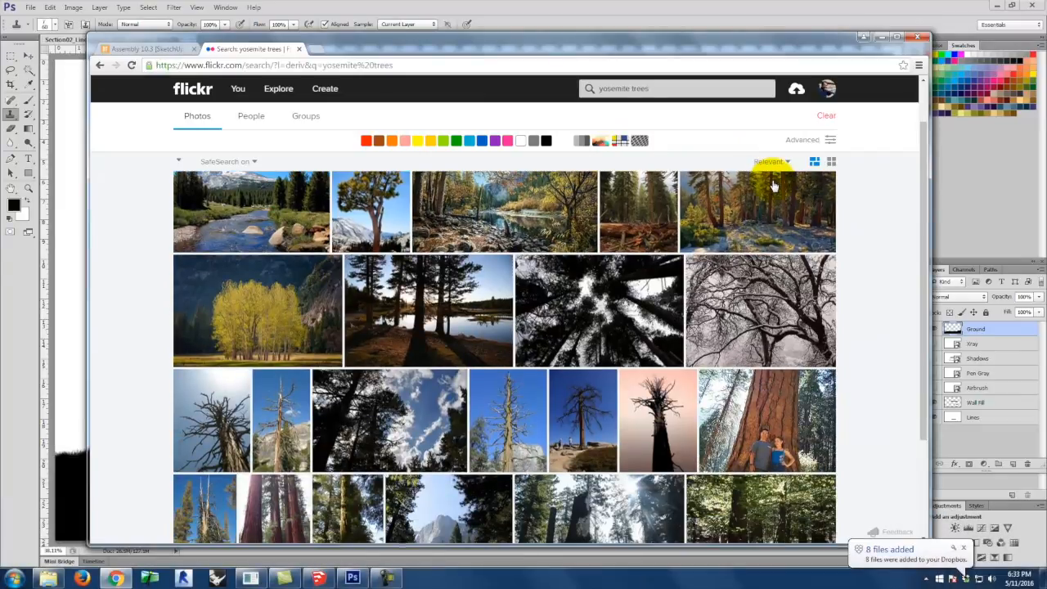
{"action": "scroll", "coordinate": [775, 185], "scroll_direction": "down", "scroll_amount": 10}
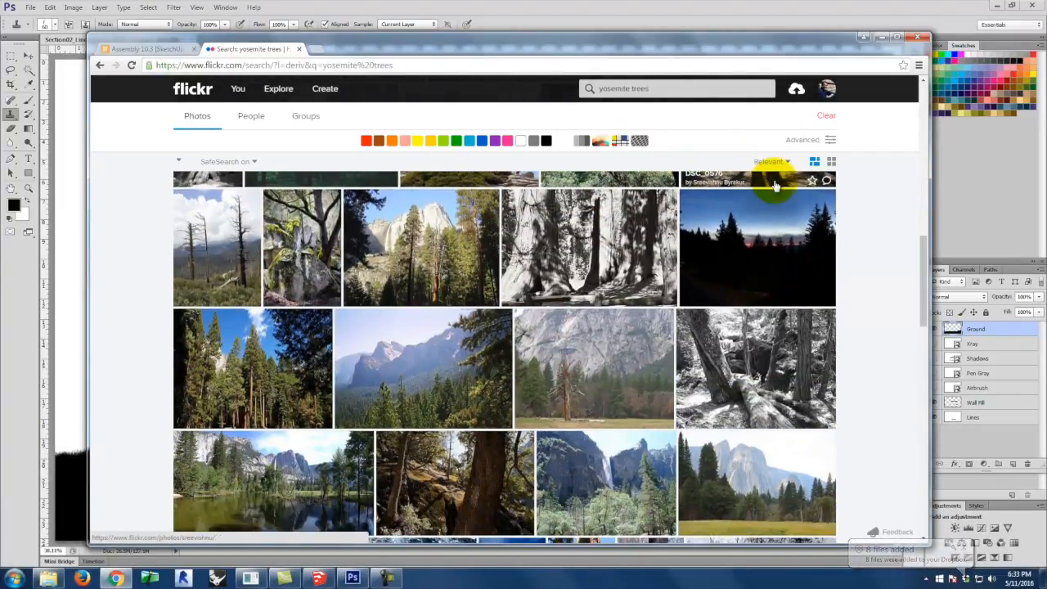
{"action": "scroll", "coordinate": [775, 187], "scroll_direction": "down", "scroll_amount": 4}
{"action": "scroll", "coordinate": [775, 186], "scroll_direction": "down", "scroll_amount": 3}
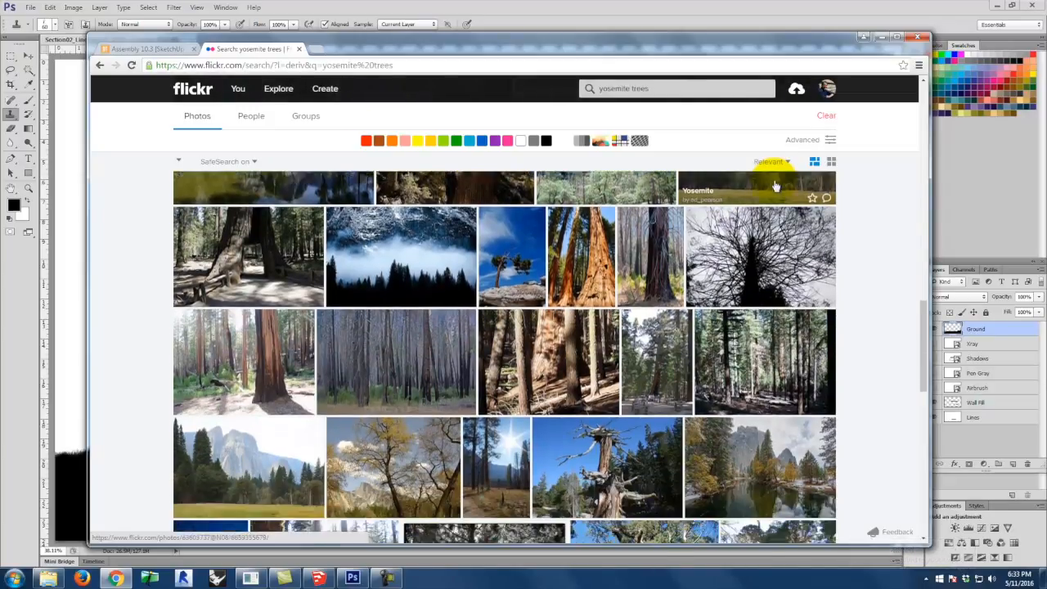
{"action": "scroll", "coordinate": [776, 186], "scroll_direction": "down", "scroll_amount": 1}
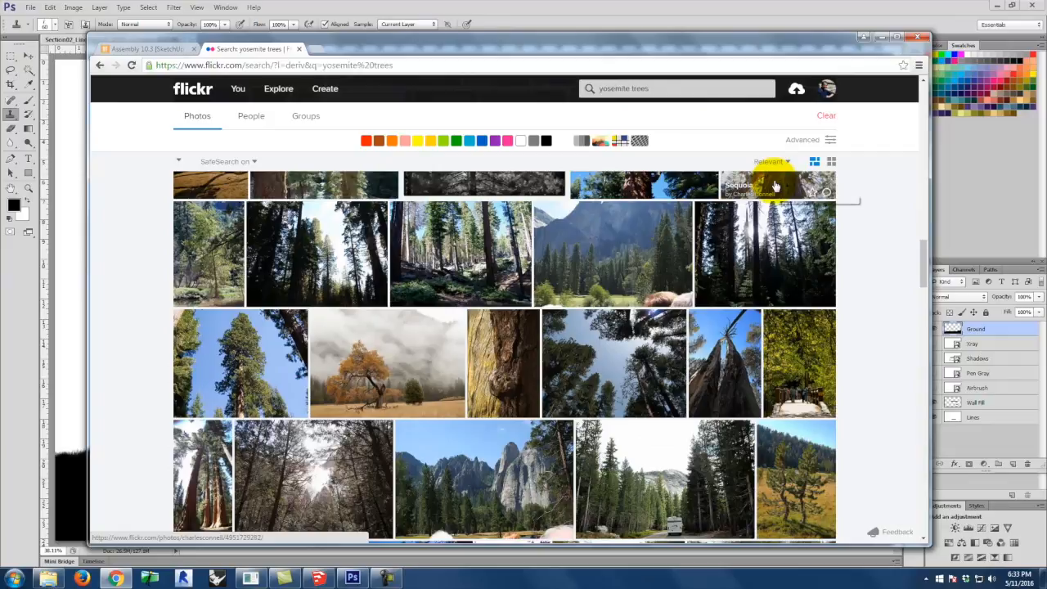
{"action": "scroll", "coordinate": [776, 186], "scroll_direction": "down", "scroll_amount": 3}
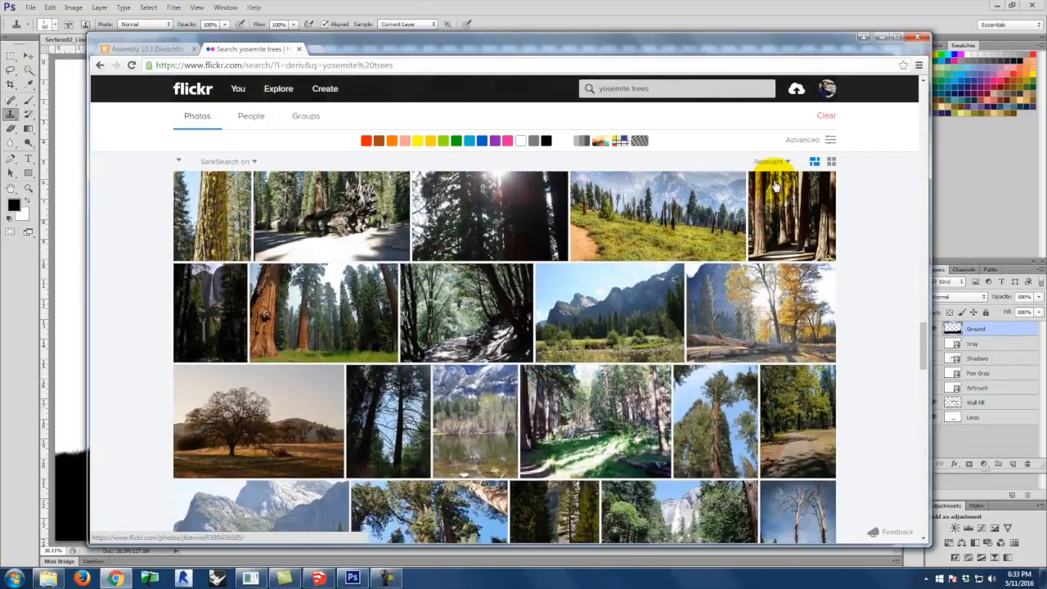
{"action": "scroll", "coordinate": [776, 186], "scroll_direction": "down", "scroll_amount": 6}
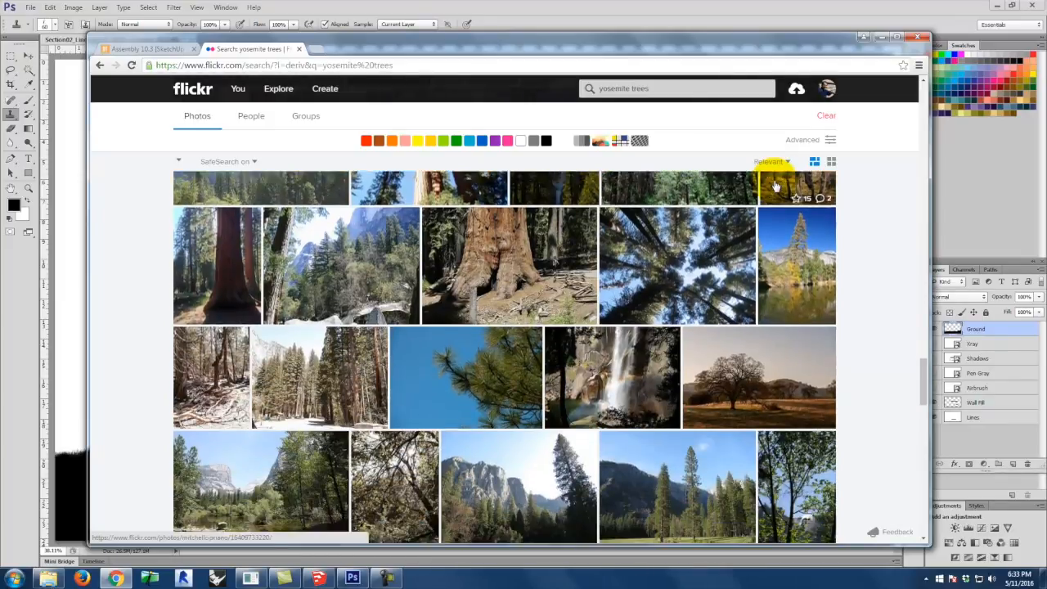
{"action": "scroll", "coordinate": [589, 223], "scroll_direction": "down", "scroll_amount": 4}
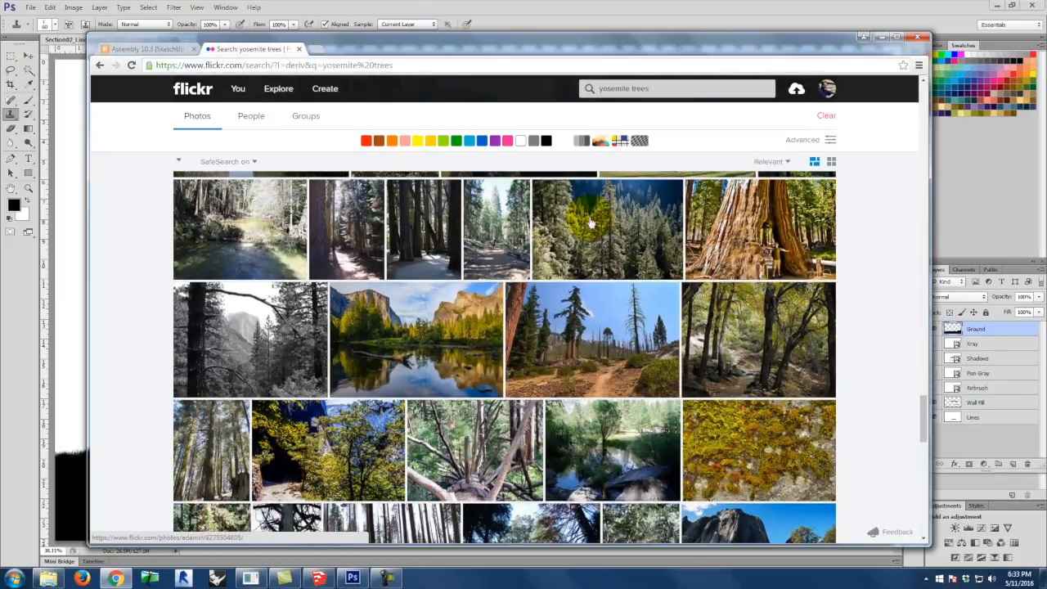
{"action": "scroll", "coordinate": [619, 254], "scroll_direction": "down", "scroll_amount": 1}
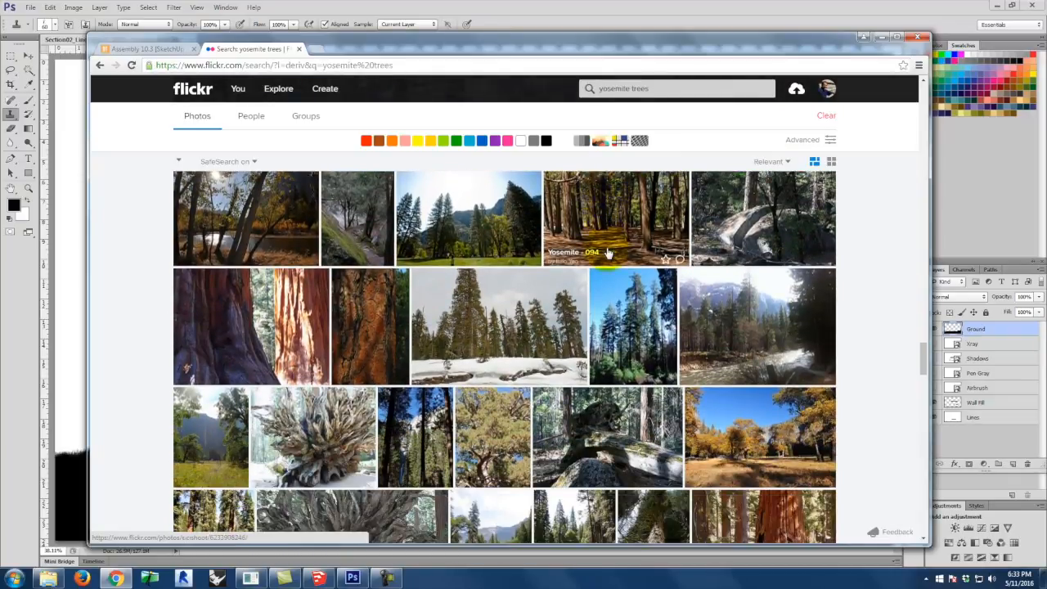
{"action": "scroll", "coordinate": [608, 254], "scroll_direction": "down", "scroll_amount": 2}
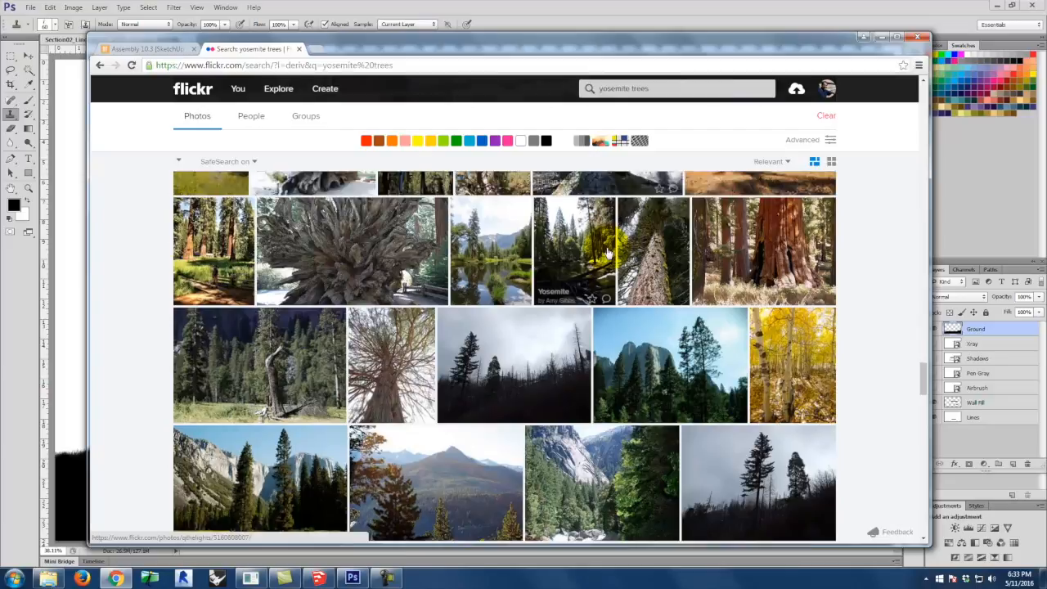
{"action": "scroll", "coordinate": [608, 253], "scroll_direction": "down", "scroll_amount": 6}
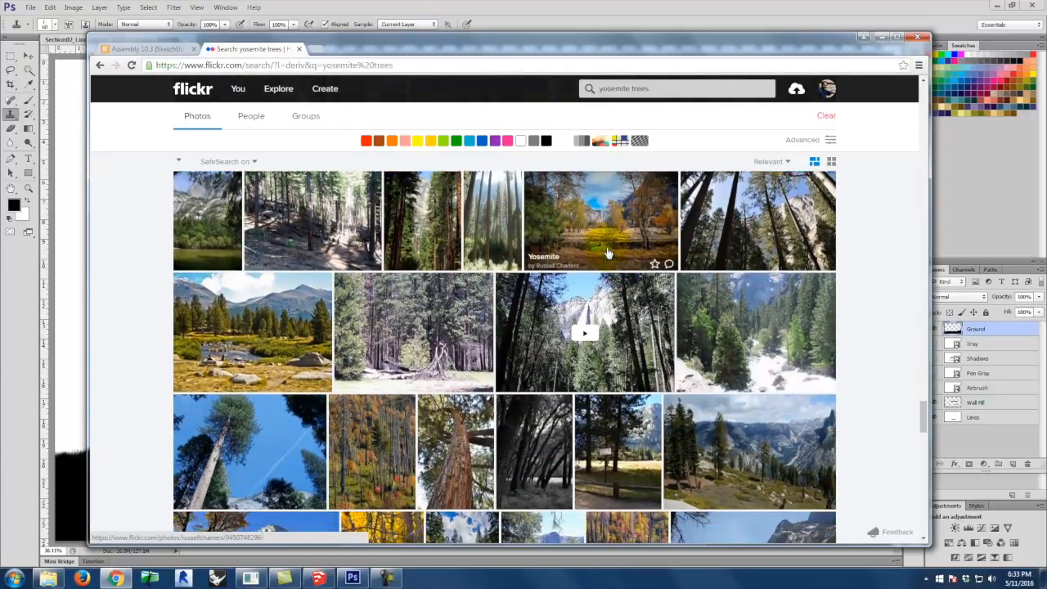
{"action": "scroll", "coordinate": [607, 254], "scroll_direction": "down", "scroll_amount": 1}
{"action": "left_click", "coordinate": [608, 254]}
{"action": "scroll", "coordinate": [608, 254], "scroll_direction": "down", "scroll_amount": 1}
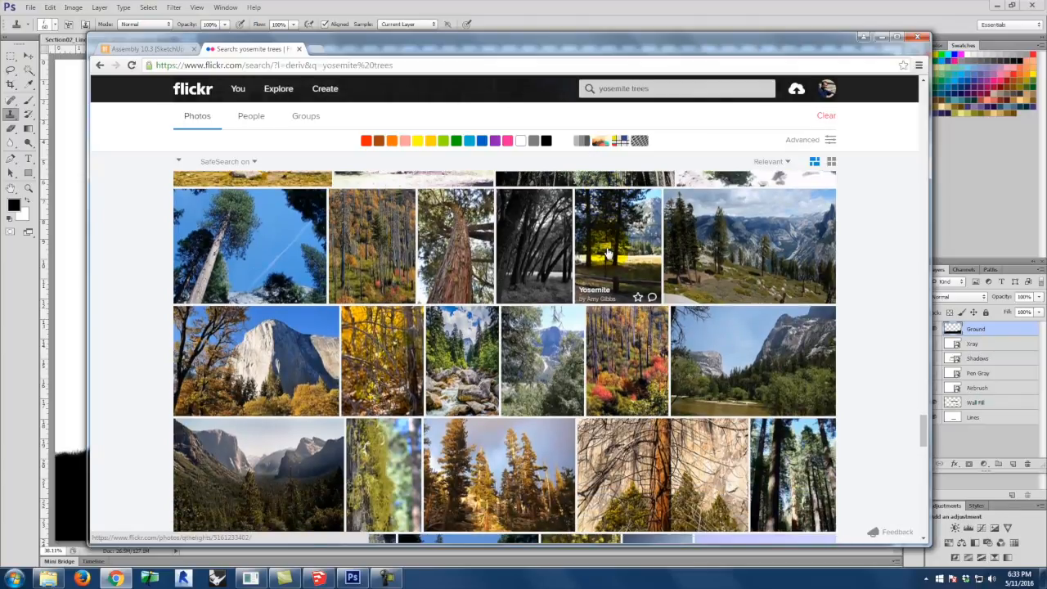
{"action": "scroll", "coordinate": [608, 253], "scroll_direction": "down", "scroll_amount": 2}
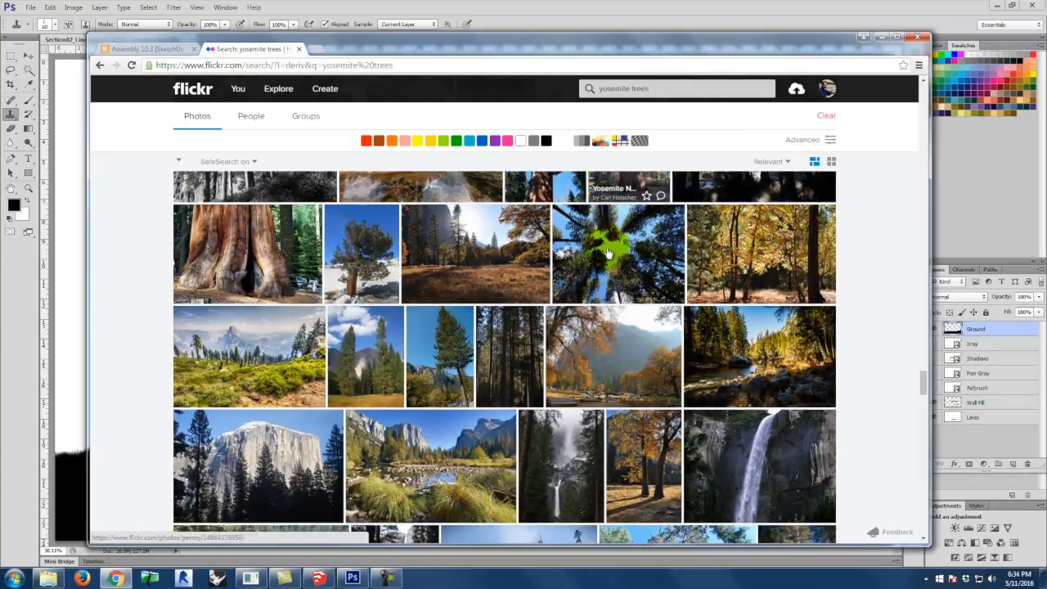
{"action": "scroll", "coordinate": [608, 254], "scroll_direction": "down", "scroll_amount": 1}
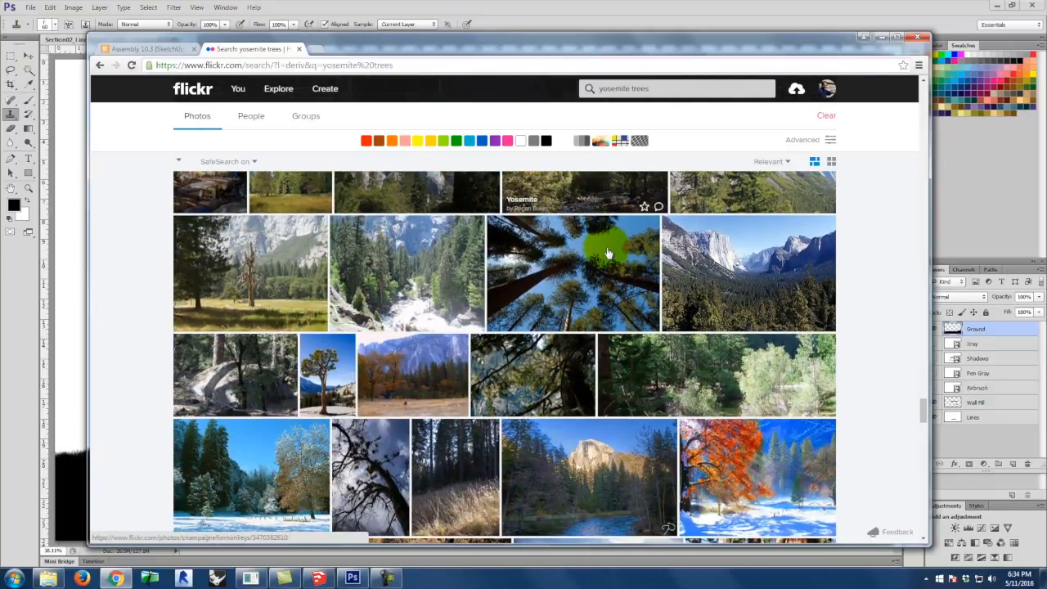
{"action": "scroll", "coordinate": [608, 253], "scroll_direction": "down", "scroll_amount": 1}
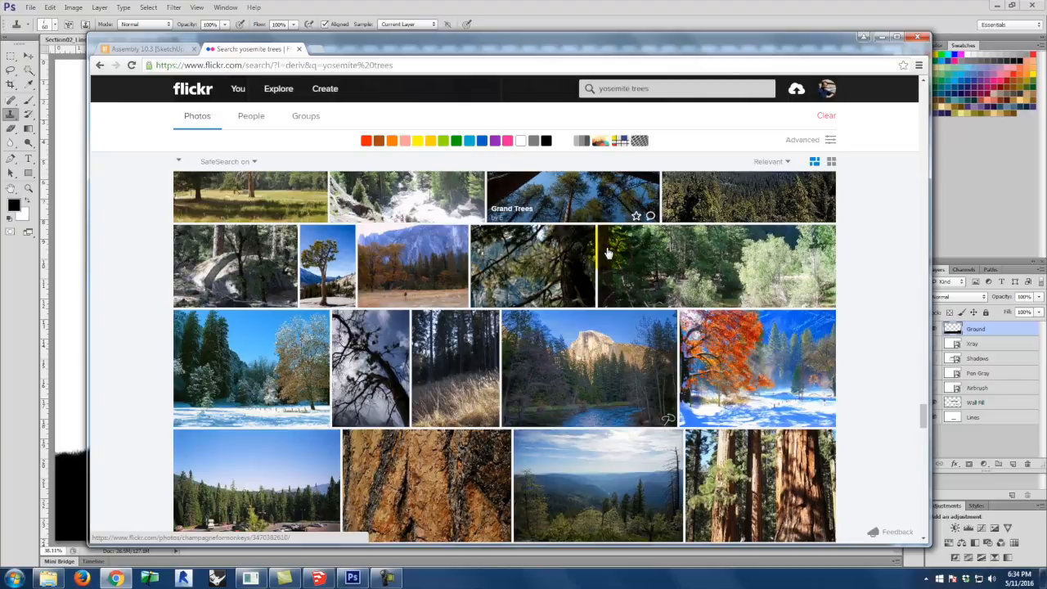
{"action": "scroll", "coordinate": [608, 254], "scroll_direction": "up", "scroll_amount": 1}
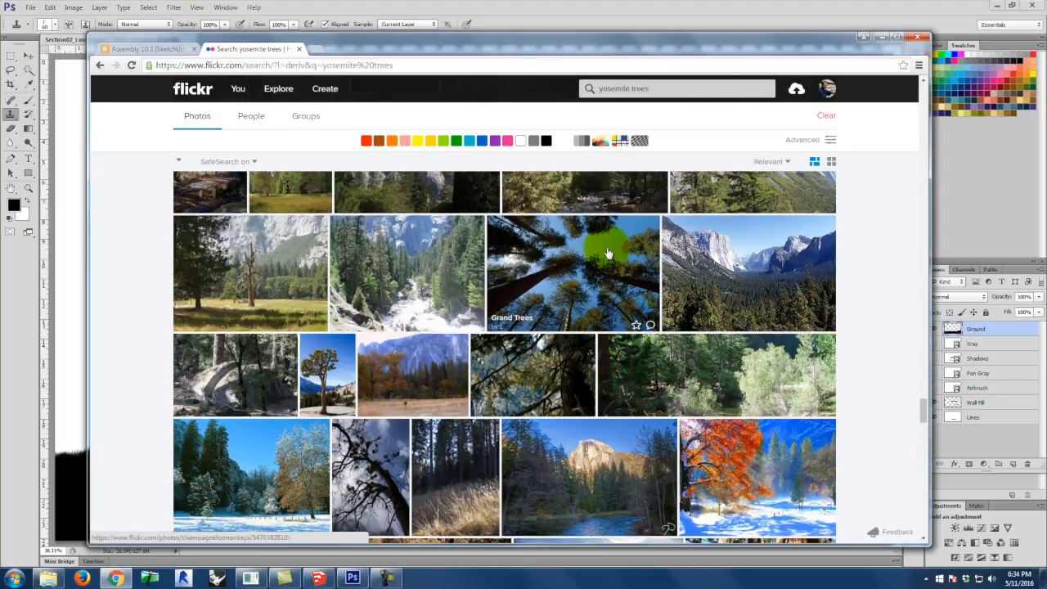
{"action": "scroll", "coordinate": [607, 253], "scroll_direction": "down", "scroll_amount": 1}
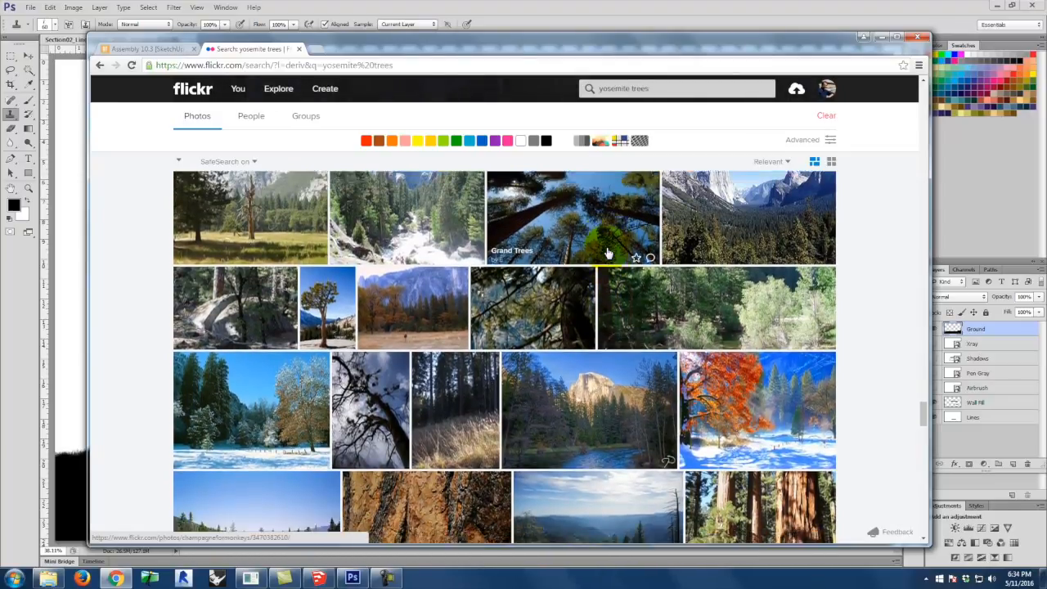
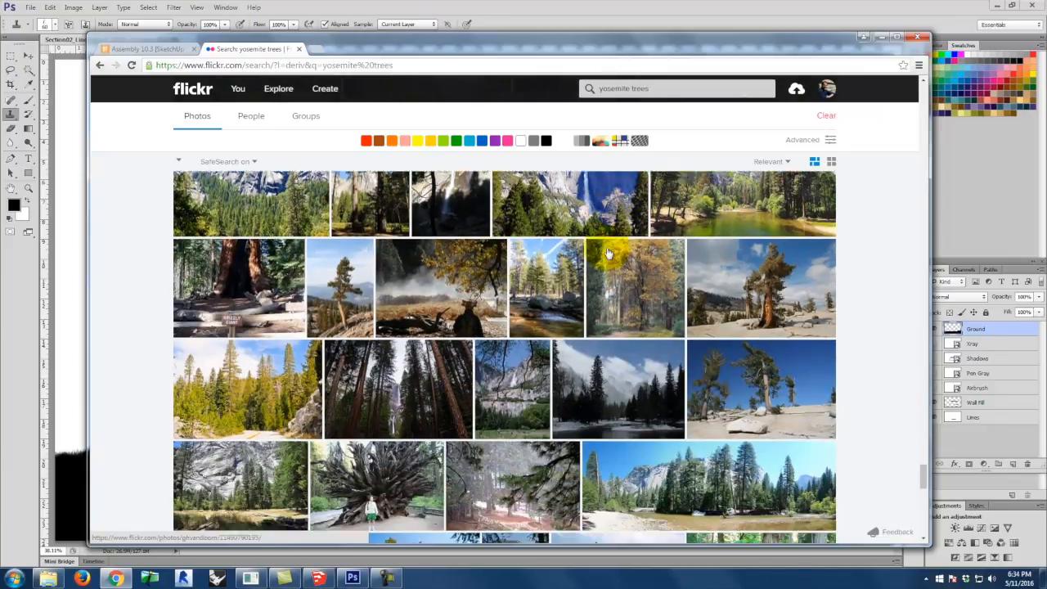
{"action": "scroll", "coordinate": [608, 254], "scroll_direction": "down", "scroll_amount": 1}
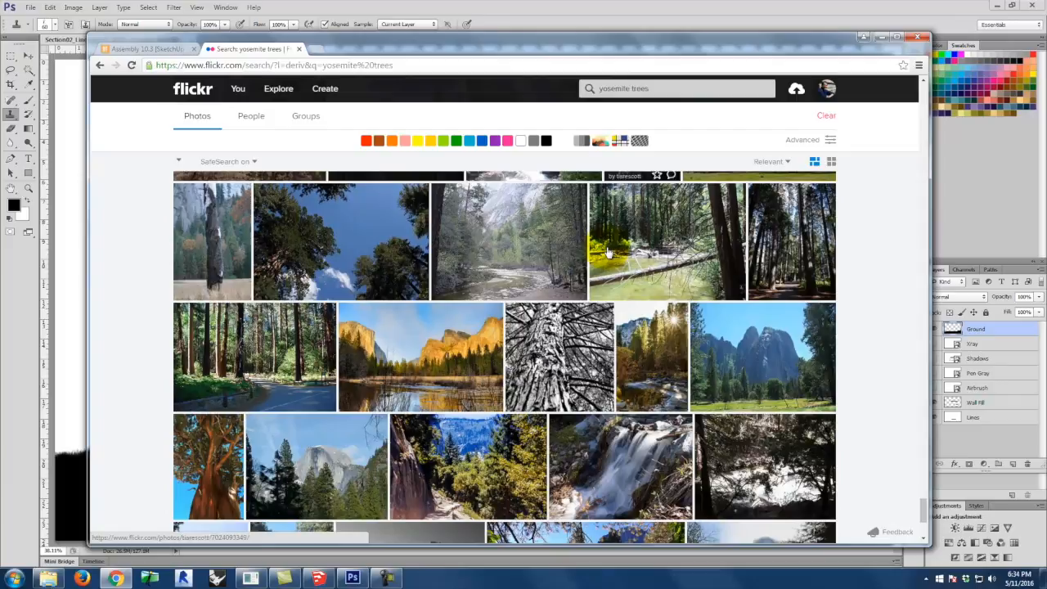
{"action": "scroll", "coordinate": [607, 254], "scroll_direction": "down", "scroll_amount": 1}
{"action": "scroll", "coordinate": [608, 254], "scroll_direction": "down", "scroll_amount": 1}
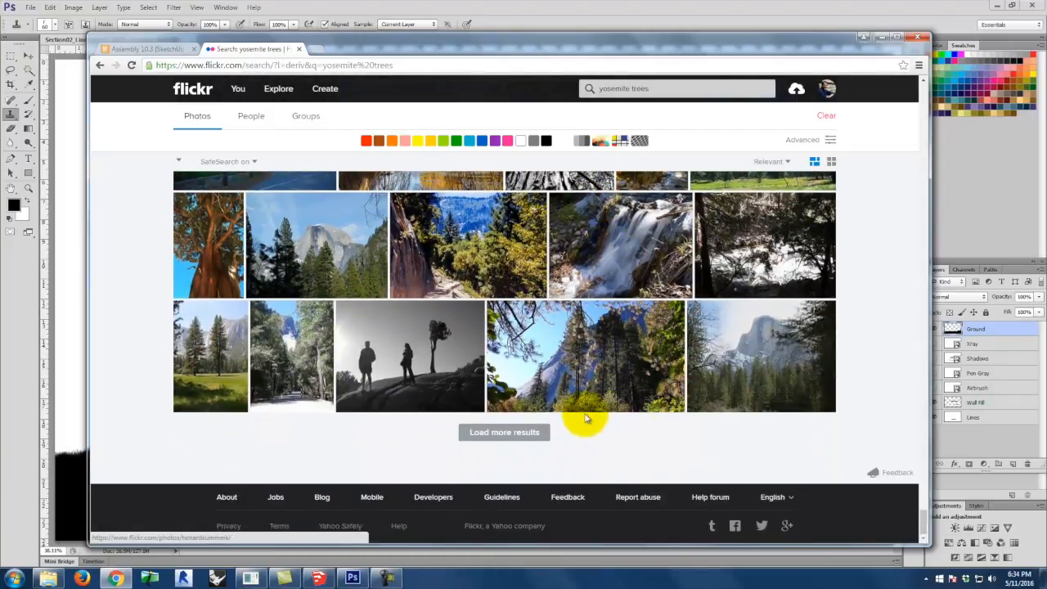
Load more results and open the Yosemite photo of conifers behind a green meadow under blue sky in a new tab.
{"action": "left_click", "coordinate": [530, 432]}
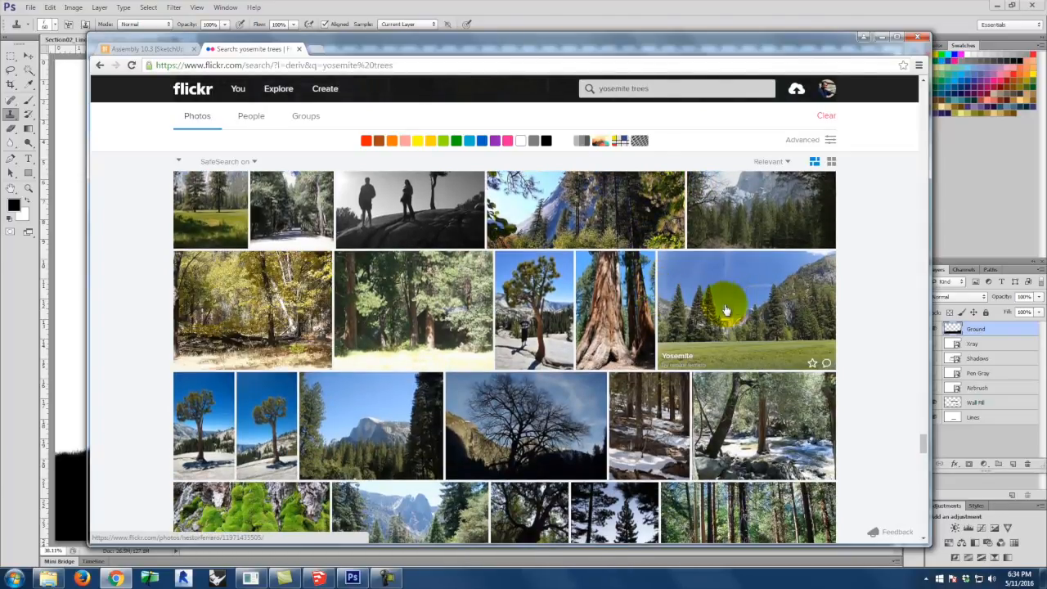
{"action": "right_click", "coordinate": [748, 315]}
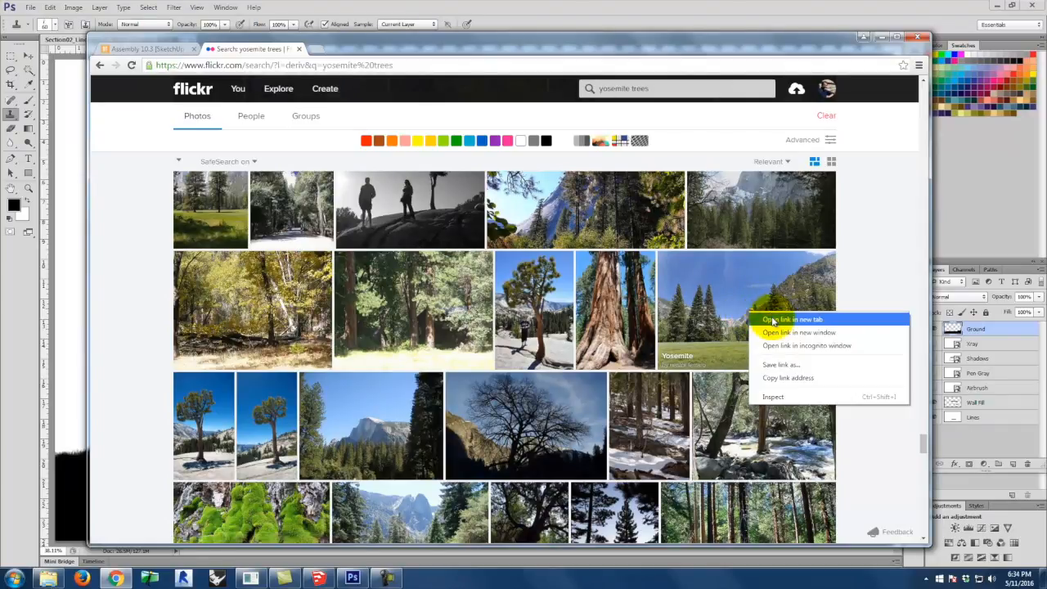
{"action": "left_click", "coordinate": [765, 319]}
Browse further through the Flickr "yosemite trees" results for more photos with trees suitable for the section drawing.
{"action": "scroll", "coordinate": [719, 303], "scroll_direction": "down", "scroll_amount": 1}
{"action": "scroll", "coordinate": [720, 303], "scroll_direction": "down", "scroll_amount": 3}
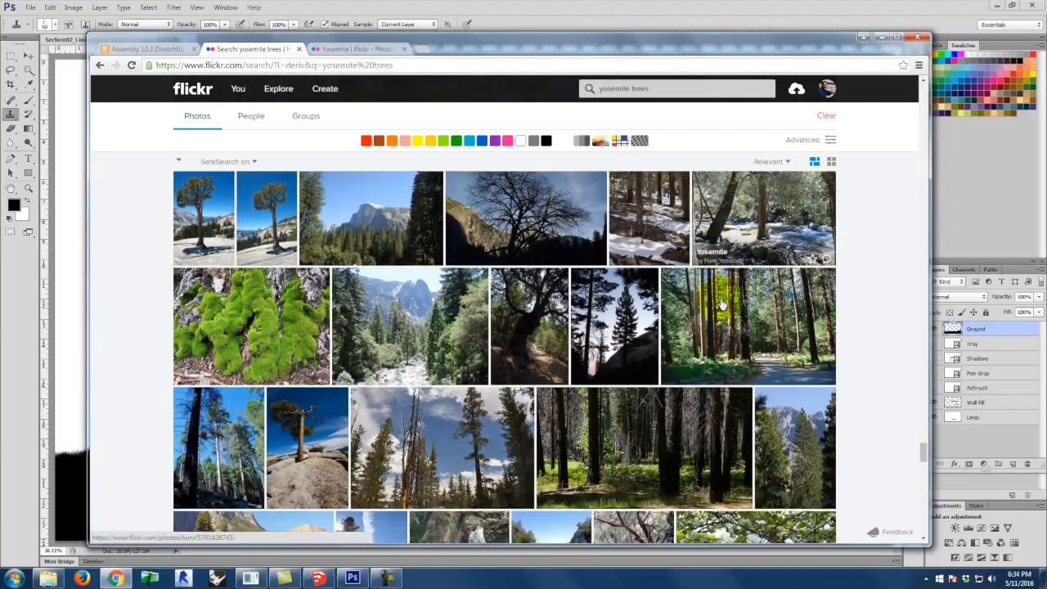
{"action": "scroll", "coordinate": [722, 304], "scroll_direction": "down", "scroll_amount": 4}
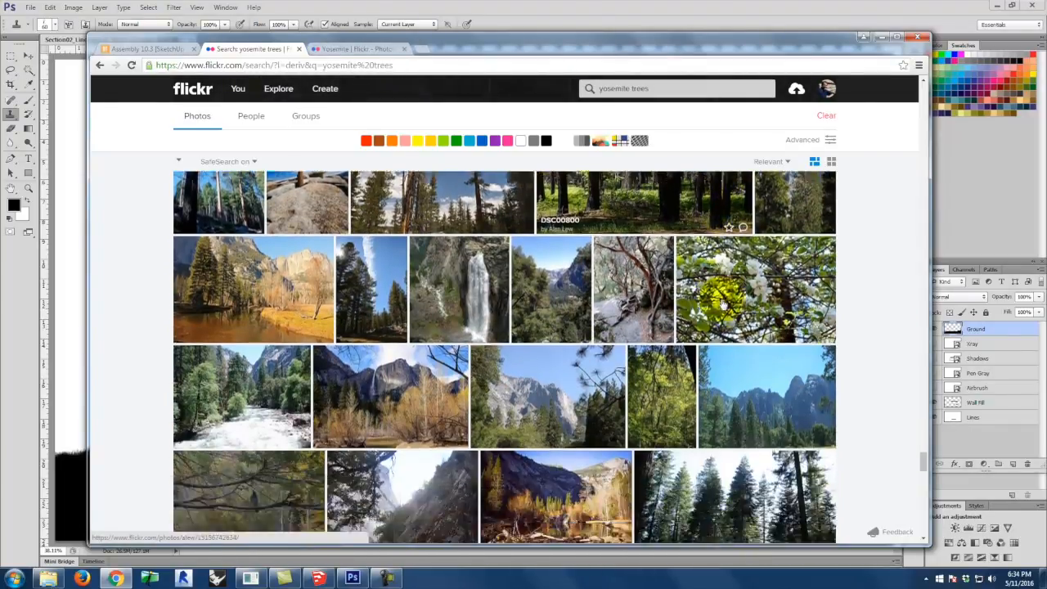
{"action": "scroll", "coordinate": [722, 304], "scroll_direction": "down", "scroll_amount": 5}
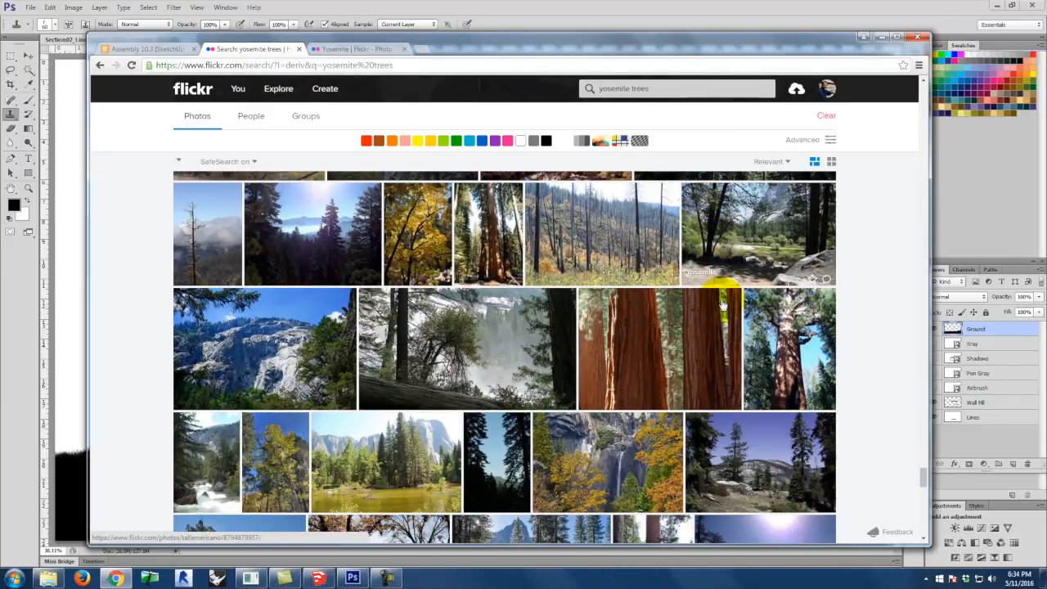
{"action": "scroll", "coordinate": [722, 305], "scroll_direction": "down", "scroll_amount": 2}
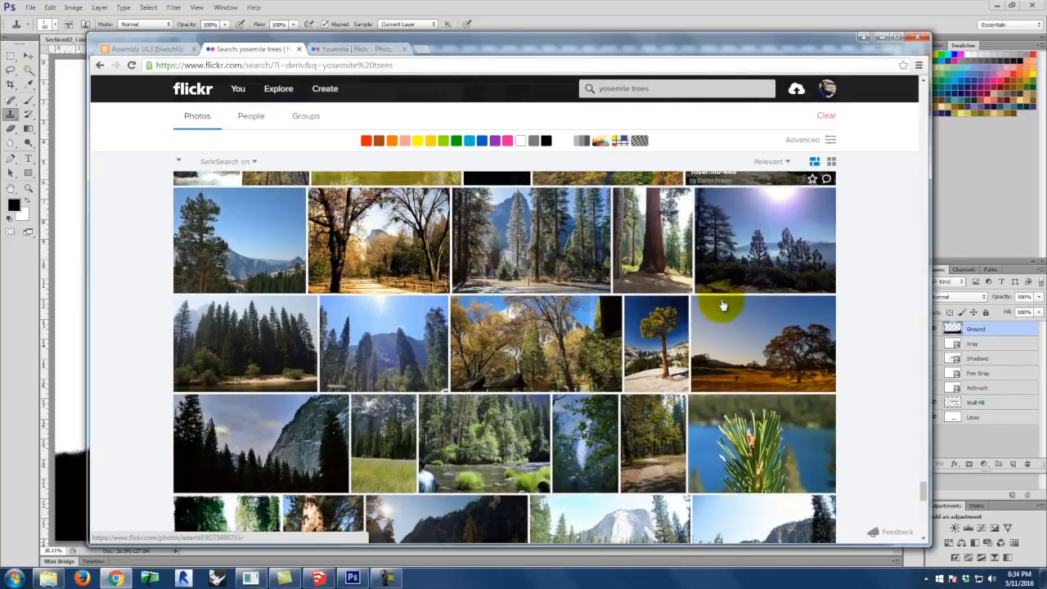
{"action": "scroll", "coordinate": [721, 304], "scroll_direction": "down", "scroll_amount": 1}
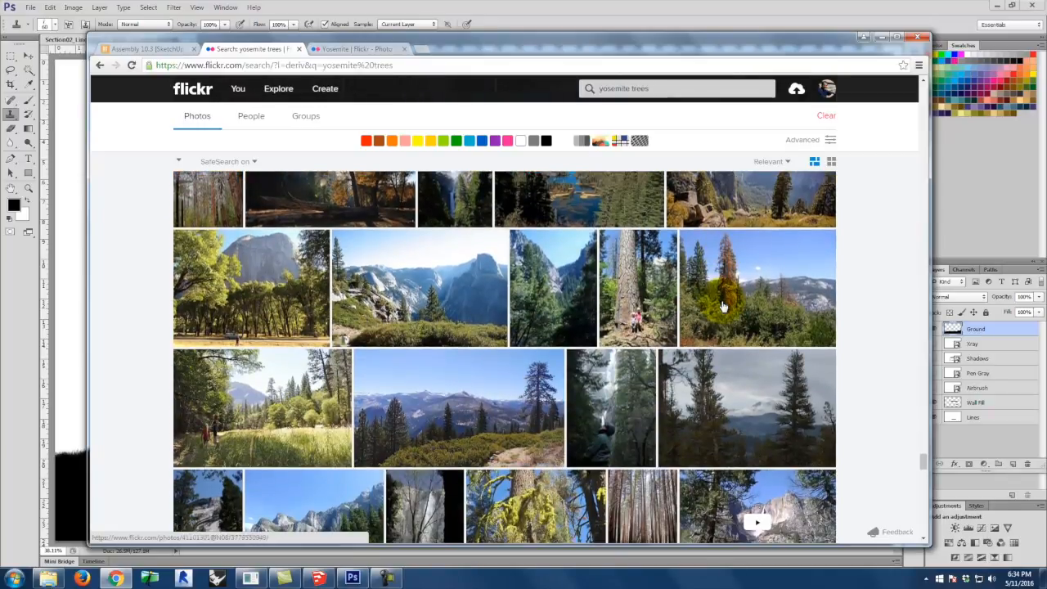
{"action": "scroll", "coordinate": [723, 305], "scroll_direction": "down", "scroll_amount": 1}
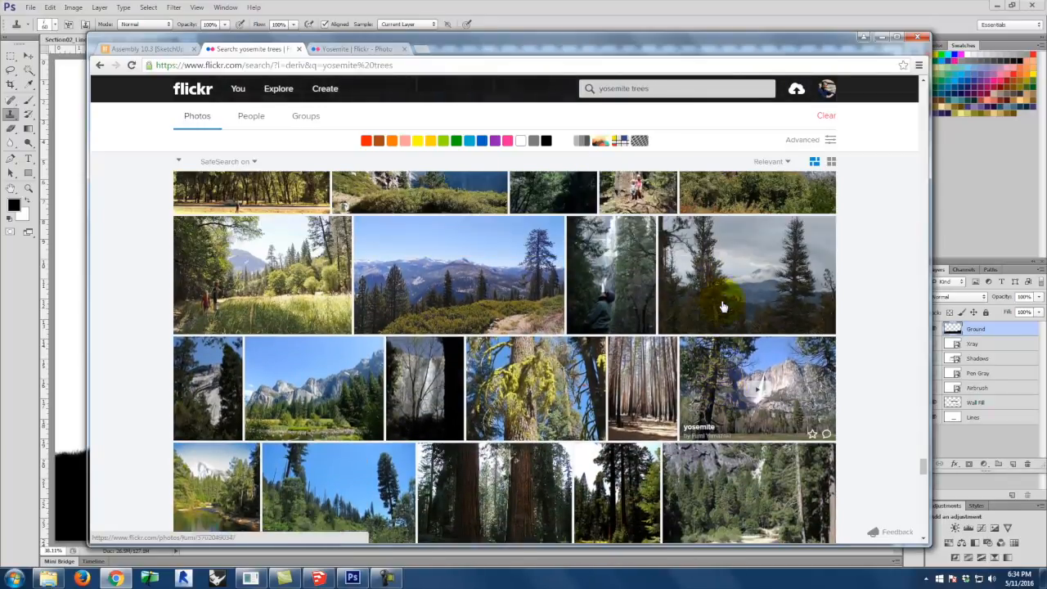
{"action": "scroll", "coordinate": [722, 306], "scroll_direction": "down", "scroll_amount": 2}
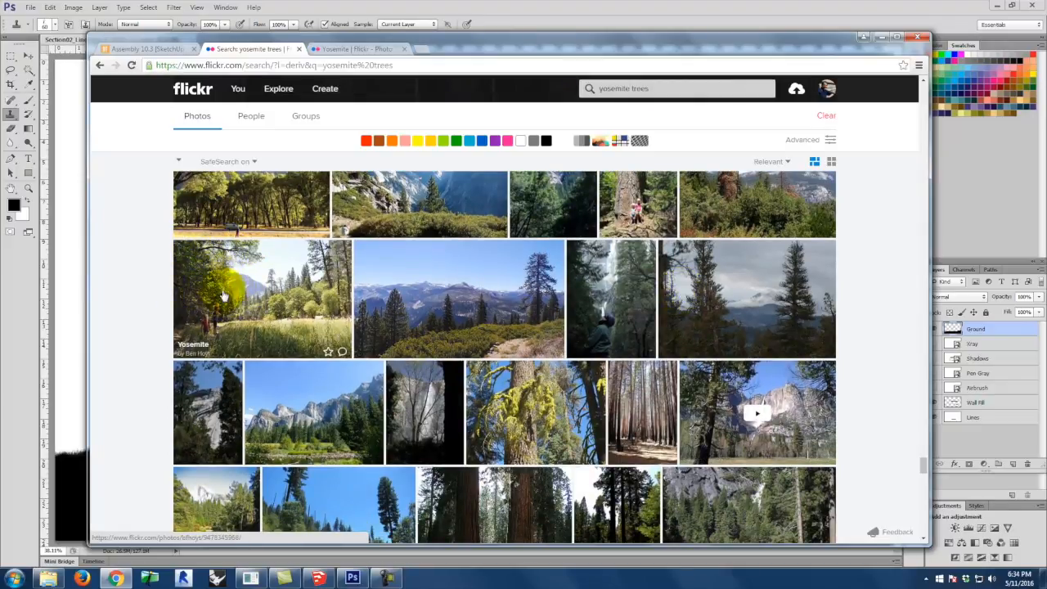
{"action": "scroll", "coordinate": [336, 280], "scroll_direction": "down", "scroll_amount": 1}
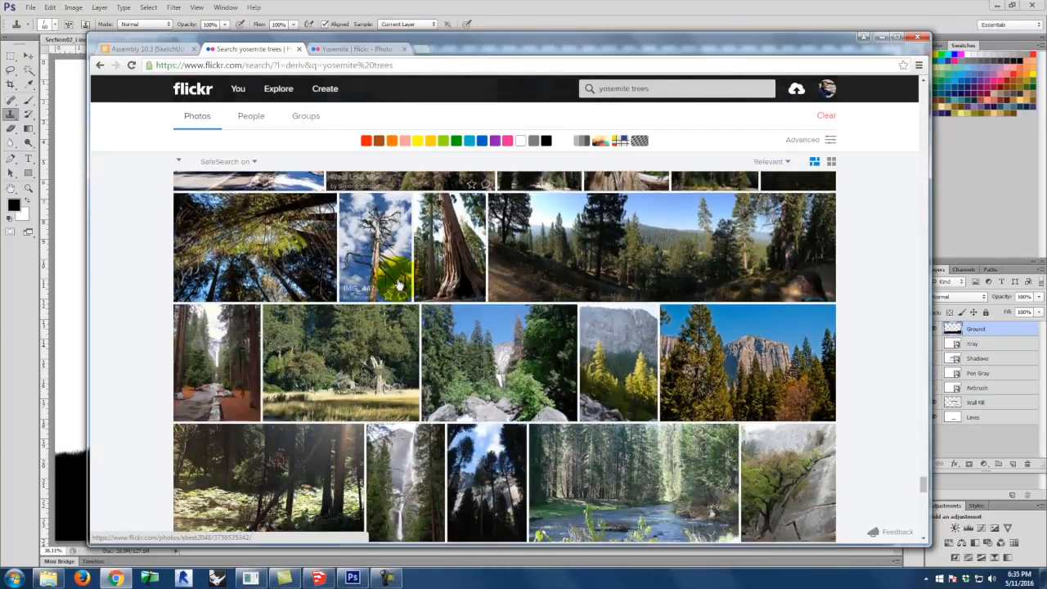
{"action": "scroll", "coordinate": [436, 288], "scroll_direction": "down", "scroll_amount": 1}
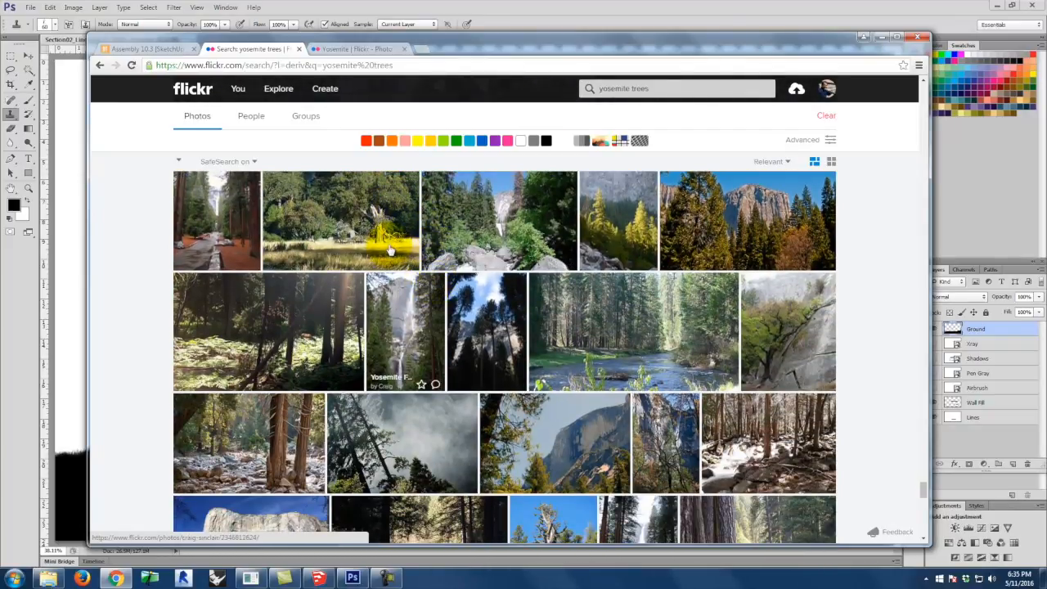
{"action": "scroll", "coordinate": [390, 249], "scroll_direction": "up", "scroll_amount": 1}
{"action": "scroll", "coordinate": [347, 248], "scroll_direction": "down", "scroll_amount": 6}
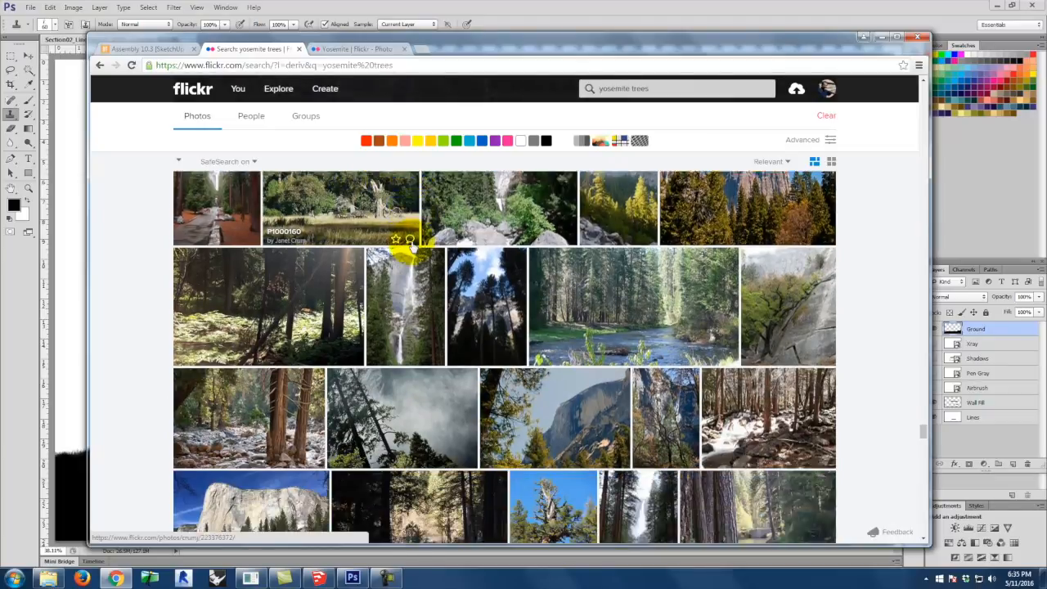
{"action": "scroll", "coordinate": [413, 247], "scroll_direction": "down", "scroll_amount": 7}
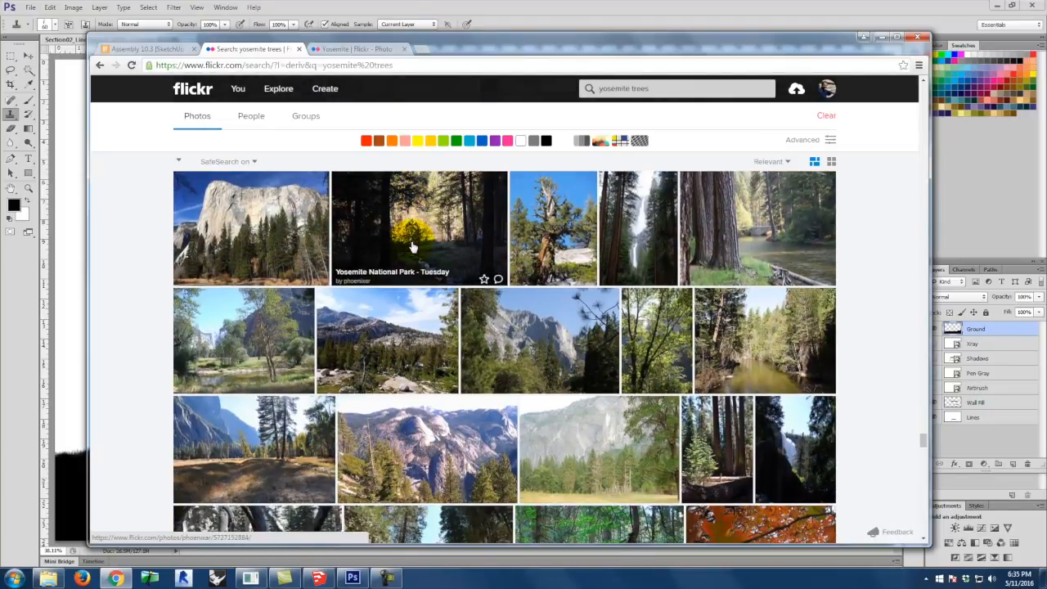
{"action": "scroll", "coordinate": [413, 247], "scroll_direction": "down", "scroll_amount": 2}
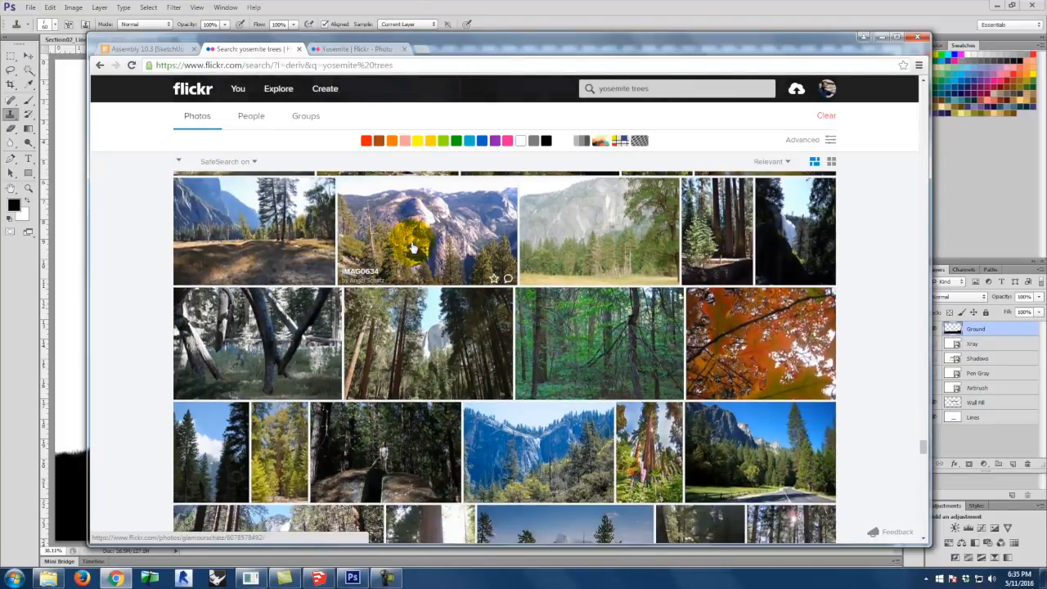
{"action": "scroll", "coordinate": [414, 247], "scroll_direction": "up", "scroll_amount": 2}
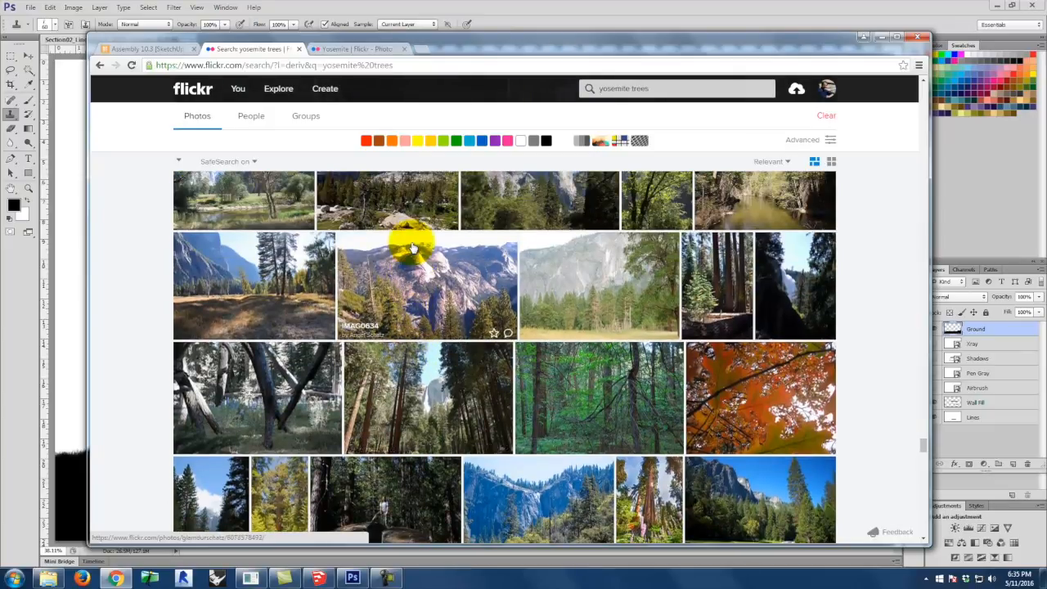
Open the DSC_0561 photo of tall pines on a dry meadow in a new tab and download it.
{"action": "right_click", "coordinate": [257, 282]}
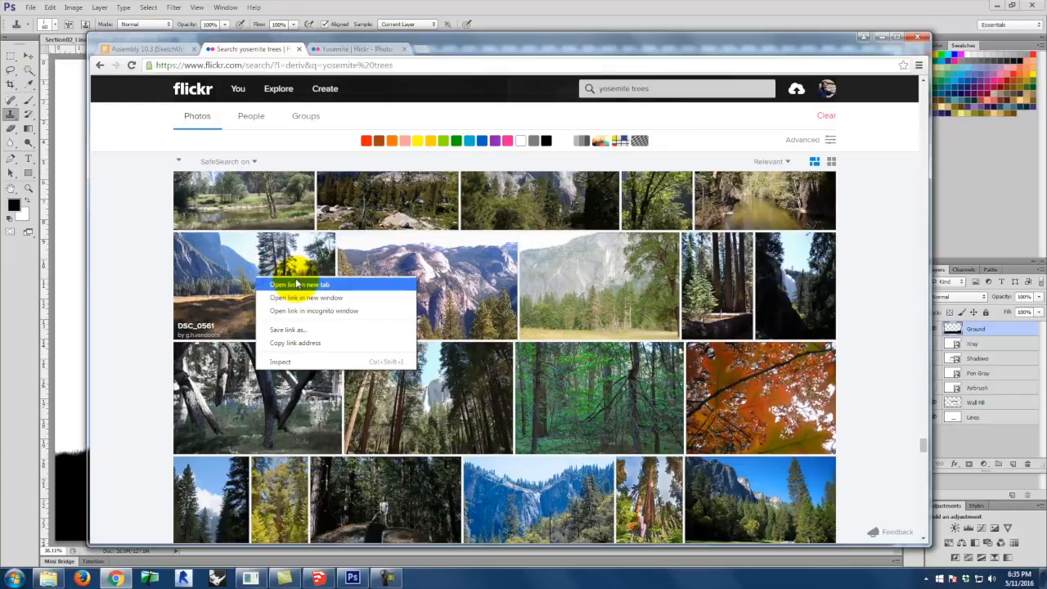
{"action": "left_click", "coordinate": [297, 279]}
{"action": "left_click", "coordinate": [468, 48]}
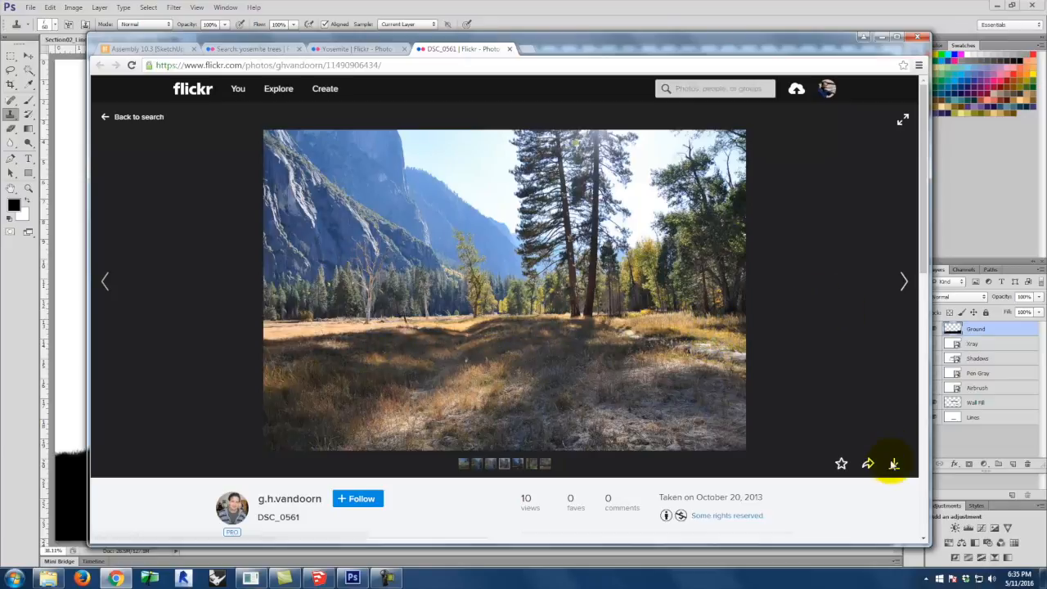
{"action": "left_click", "coordinate": [894, 463]}
{"action": "left_click", "coordinate": [882, 420]}
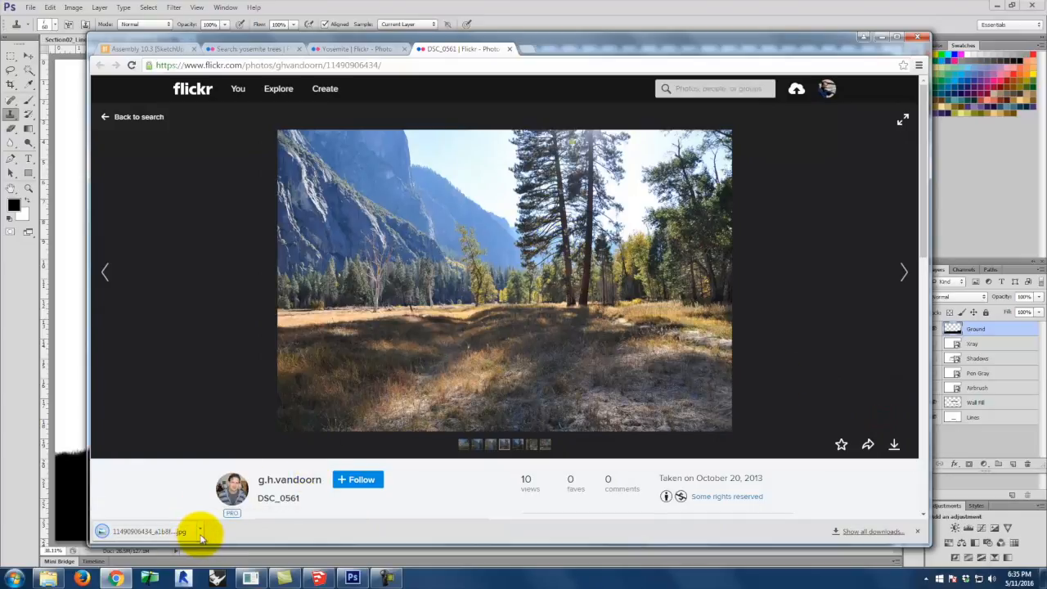
{"action": "left_click", "coordinate": [199, 531]}
{"action": "left_click", "coordinate": [237, 494]}
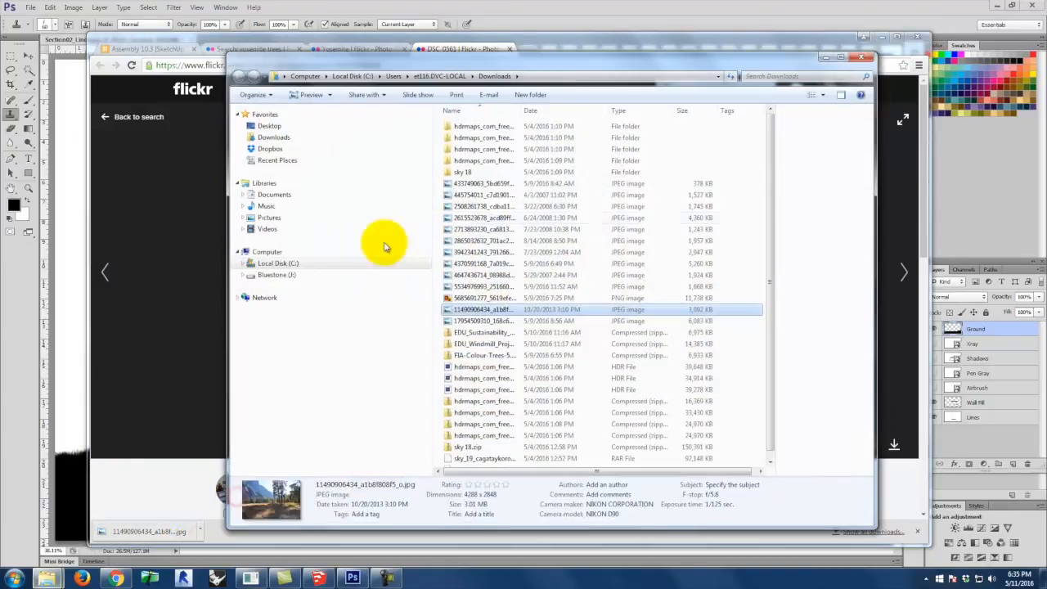
{"action": "right_click", "coordinate": [467, 310]}
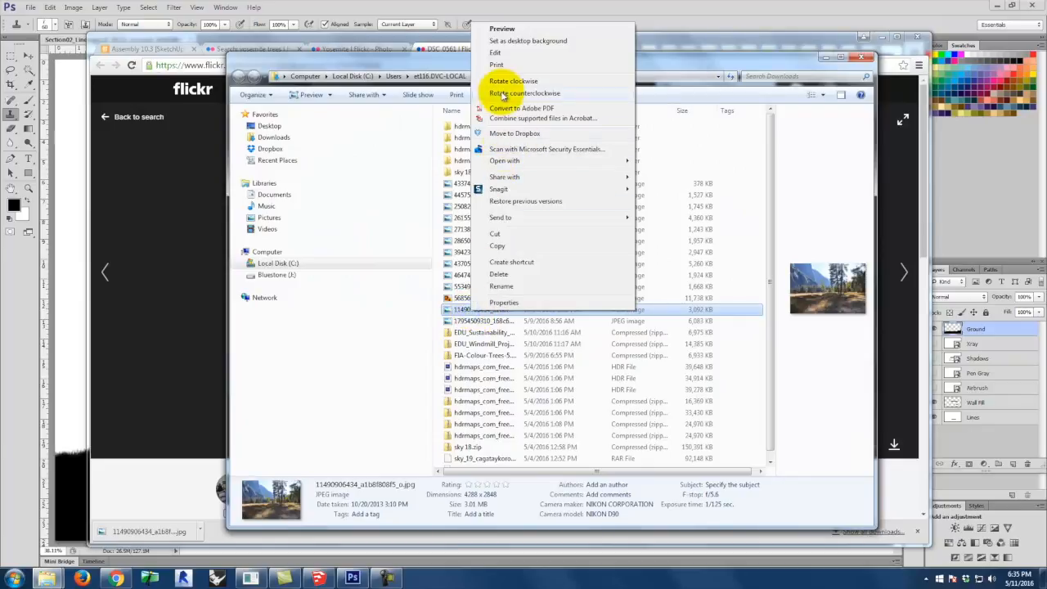
{"action": "left_click", "coordinate": [496, 245]}
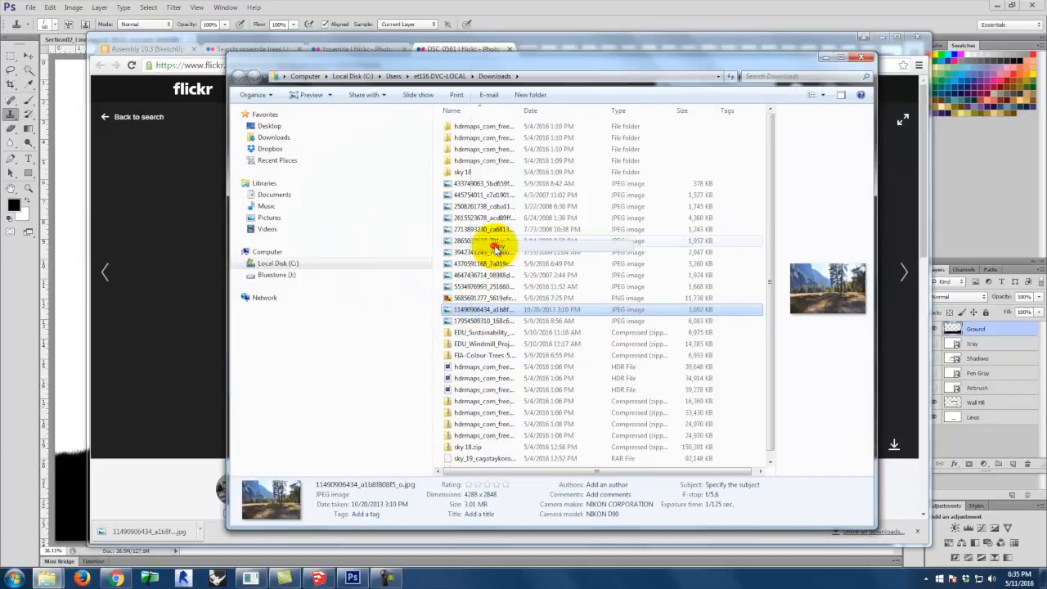
Paste the copied pine photo into the S2016e folder inside A135 Exercises > Ex129.
{"action": "left_click", "coordinate": [46, 578]}
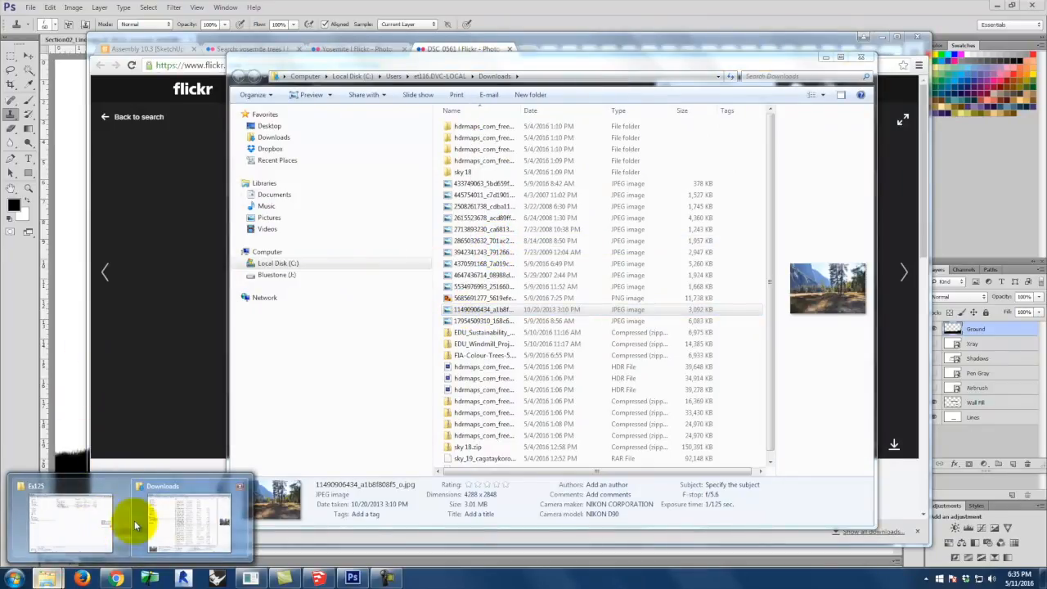
{"action": "left_click", "coordinate": [77, 523]}
{"action": "left_click", "coordinate": [229, 63]}
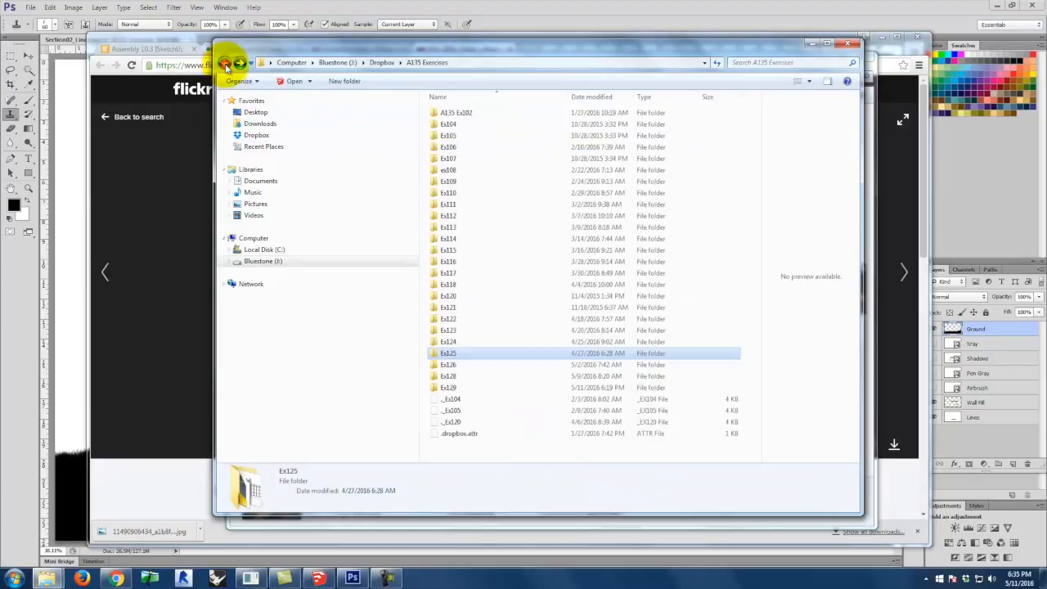
{"action": "left_click", "coordinate": [457, 388]}
{"action": "double_click", "coordinate": [457, 388]}
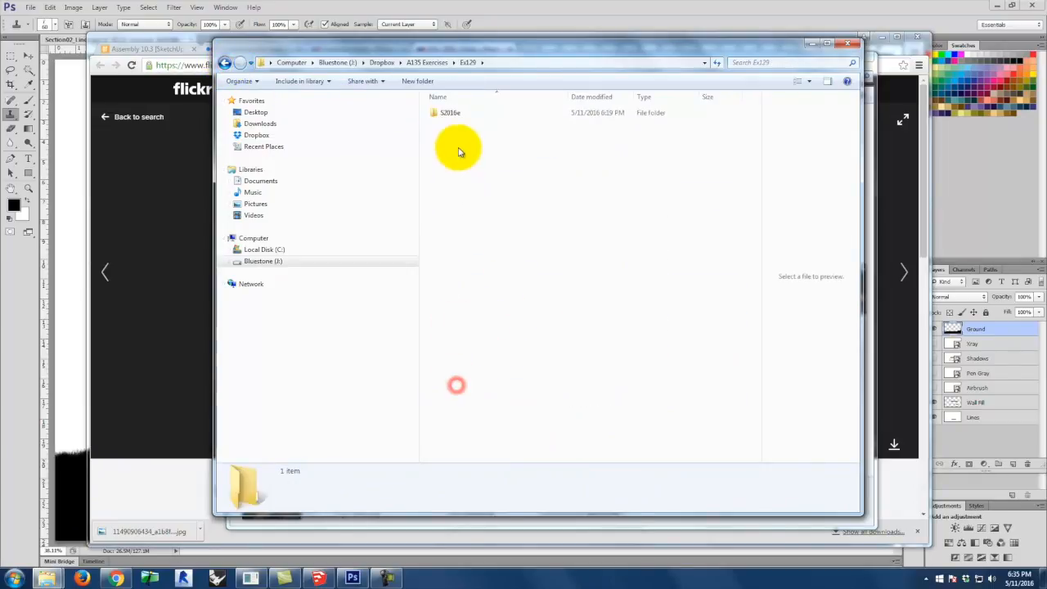
{"action": "double_click", "coordinate": [451, 112]}
{"action": "right_click", "coordinate": [511, 202]}
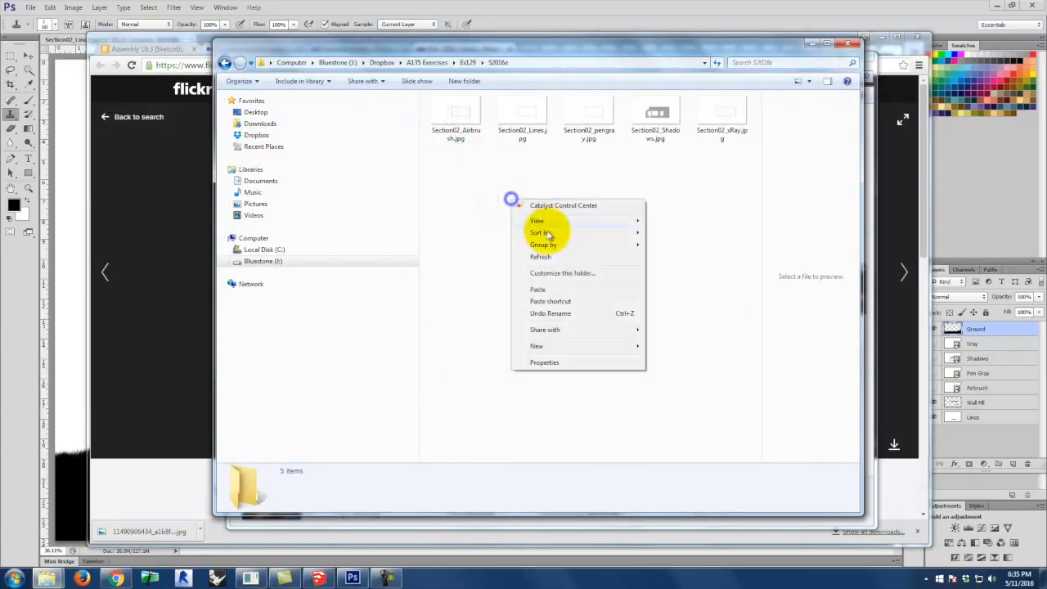
{"action": "left_click", "coordinate": [545, 293]}
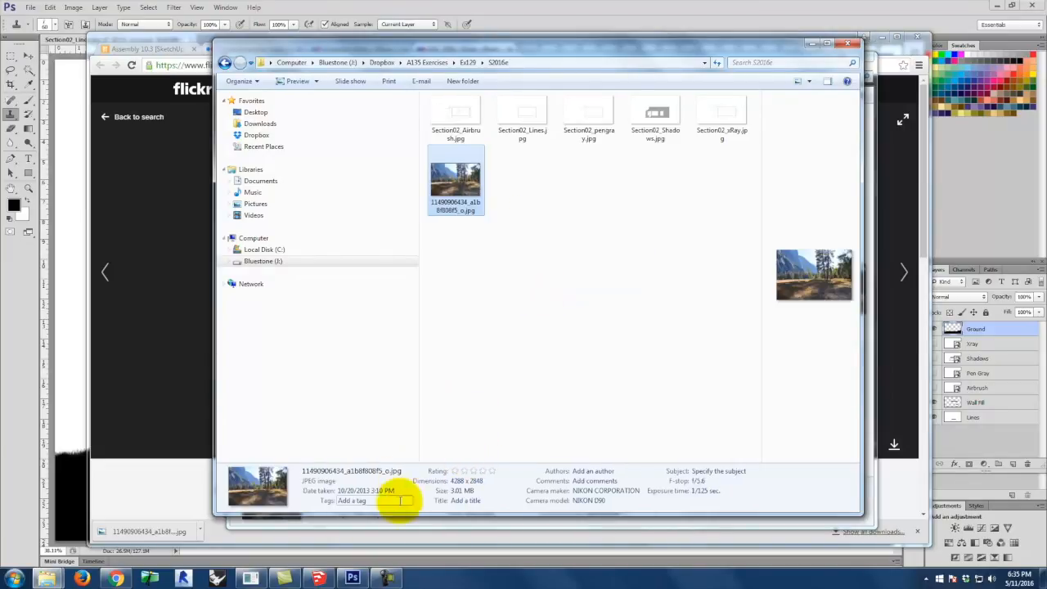
Return to Chrome and download the Yosemite photo of conifers behind a green meadow from its open tab.
{"action": "left_click", "coordinate": [897, 52]}
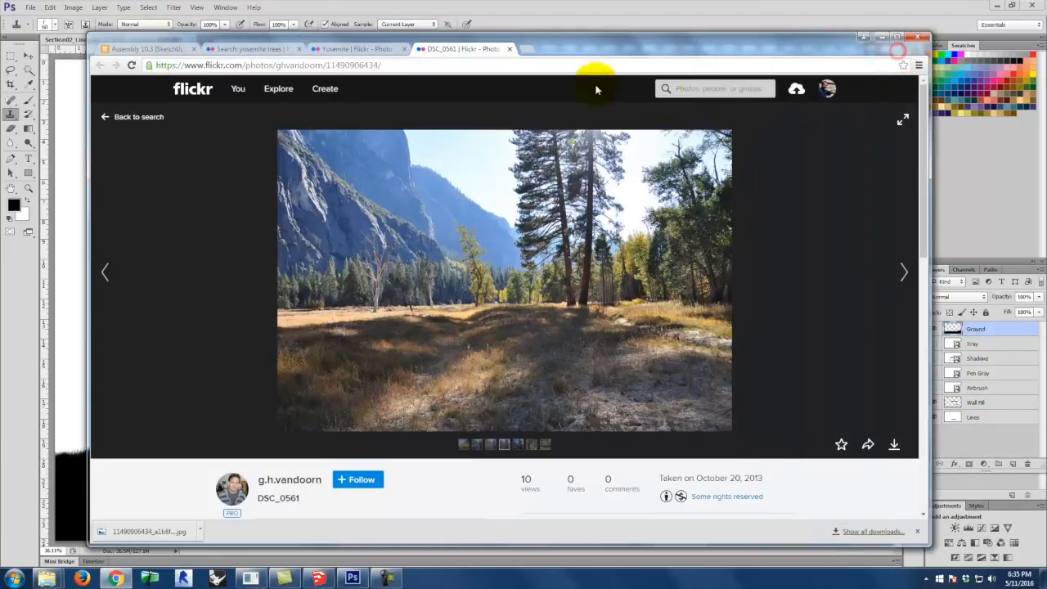
{"action": "left_click", "coordinate": [368, 49]}
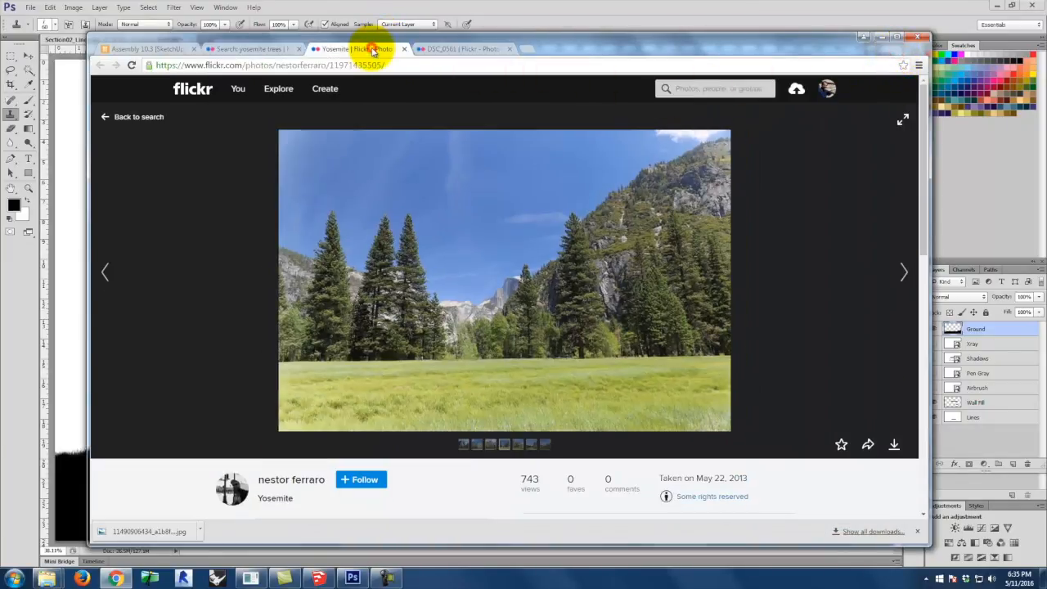
{"action": "left_click", "coordinate": [496, 335]}
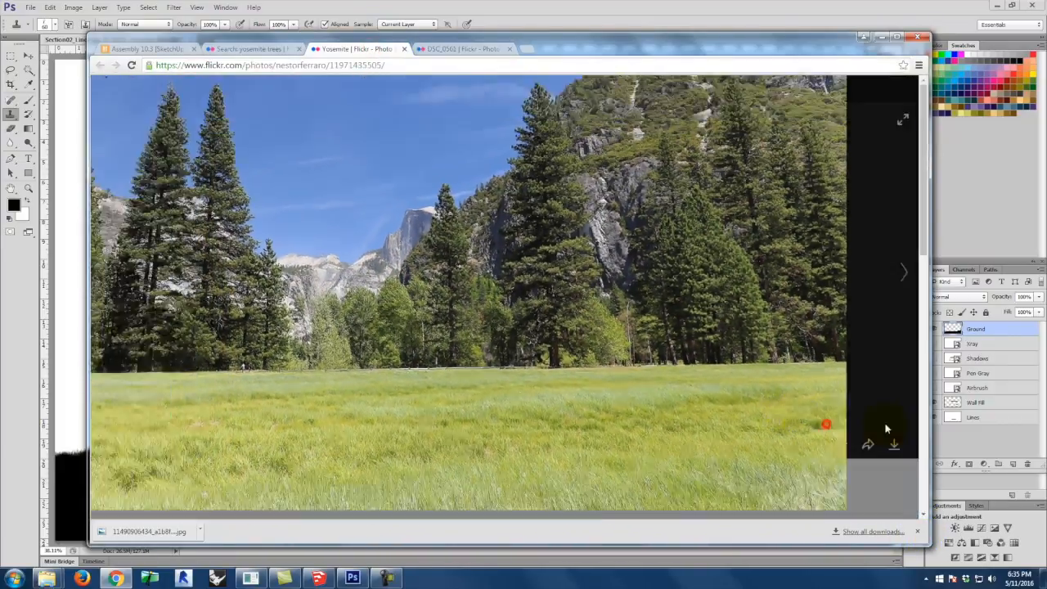
{"action": "left_click", "coordinate": [822, 423]}
{"action": "left_click", "coordinate": [894, 444]}
{"action": "left_click", "coordinate": [867, 401]}
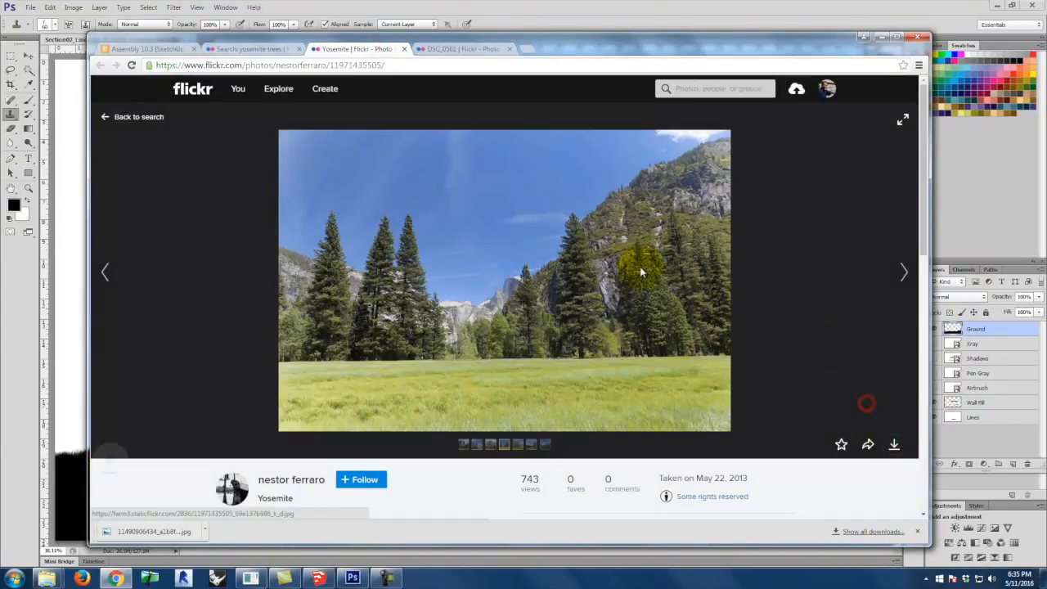
{"action": "left_click", "coordinate": [199, 531]}
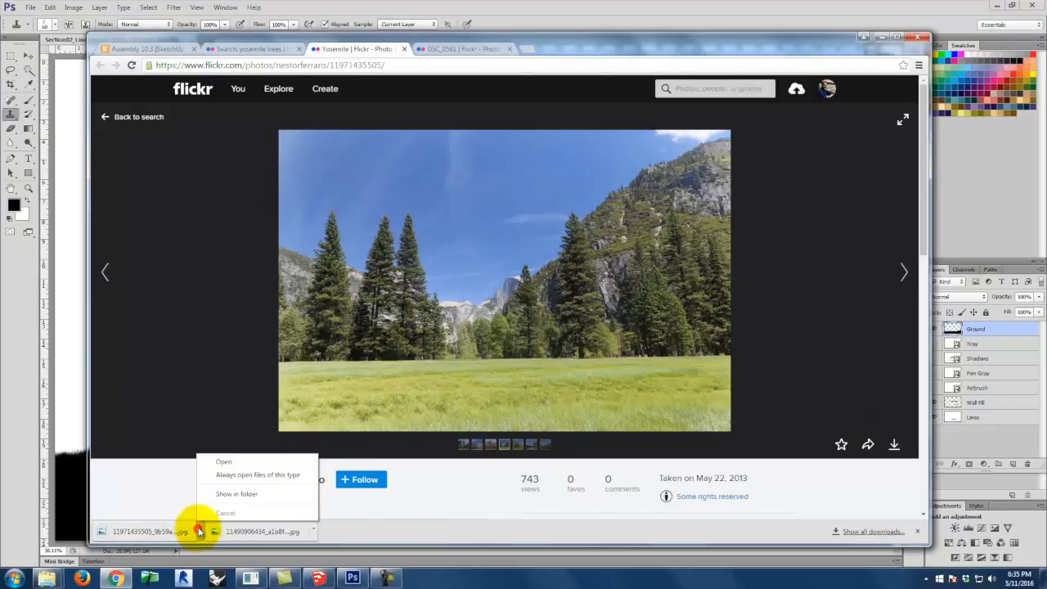
{"action": "left_click", "coordinate": [237, 493]}
{"action": "right_click", "coordinate": [482, 463]}
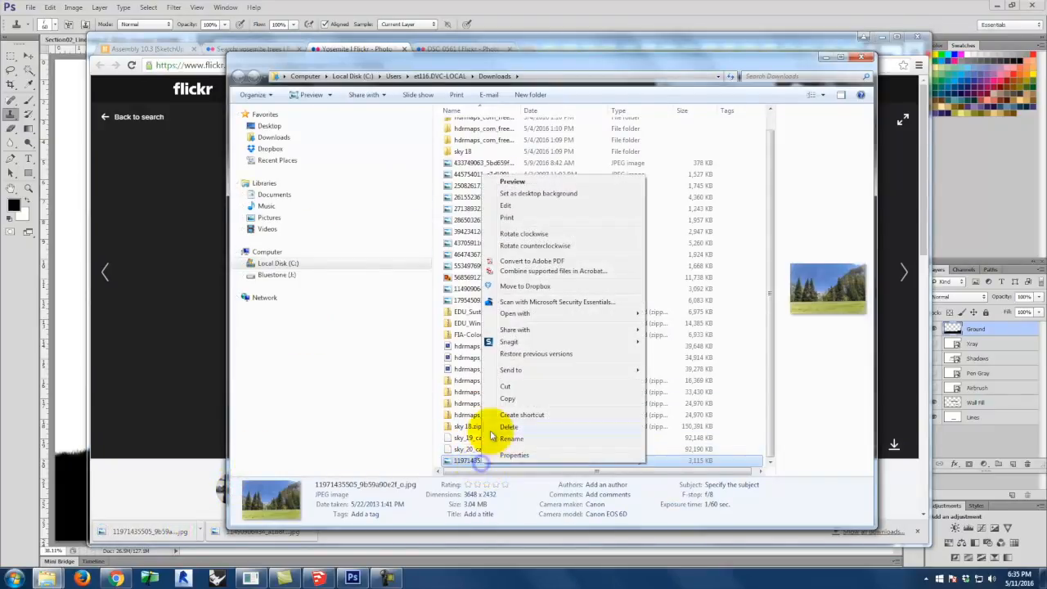
{"action": "left_click", "coordinate": [510, 401]}
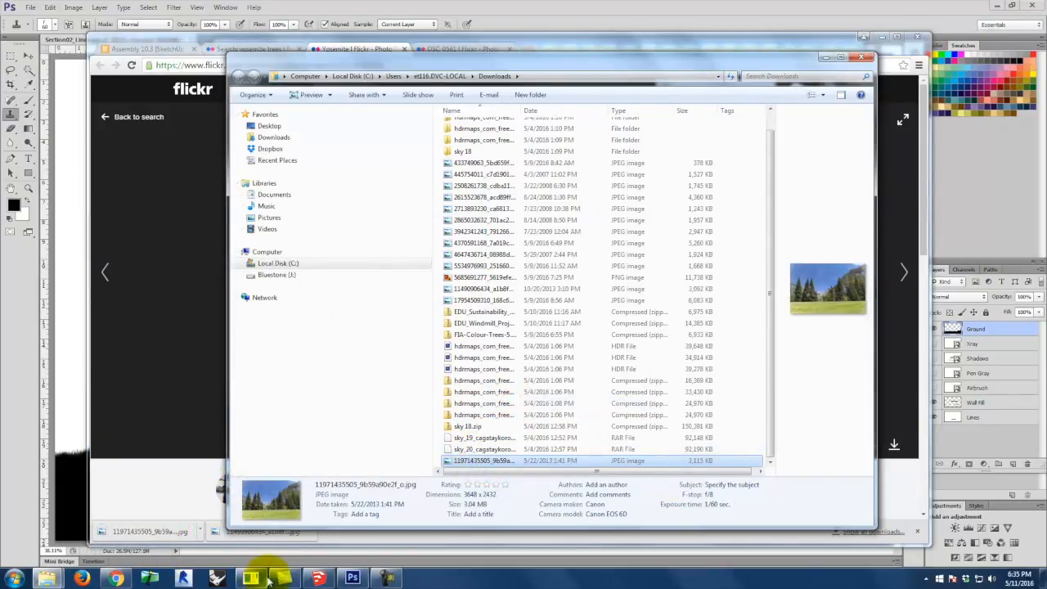
Paste the copied green meadow photo into the S2016e folder alongside the section images.
{"action": "mouse_move", "coordinate": [352, 577]}
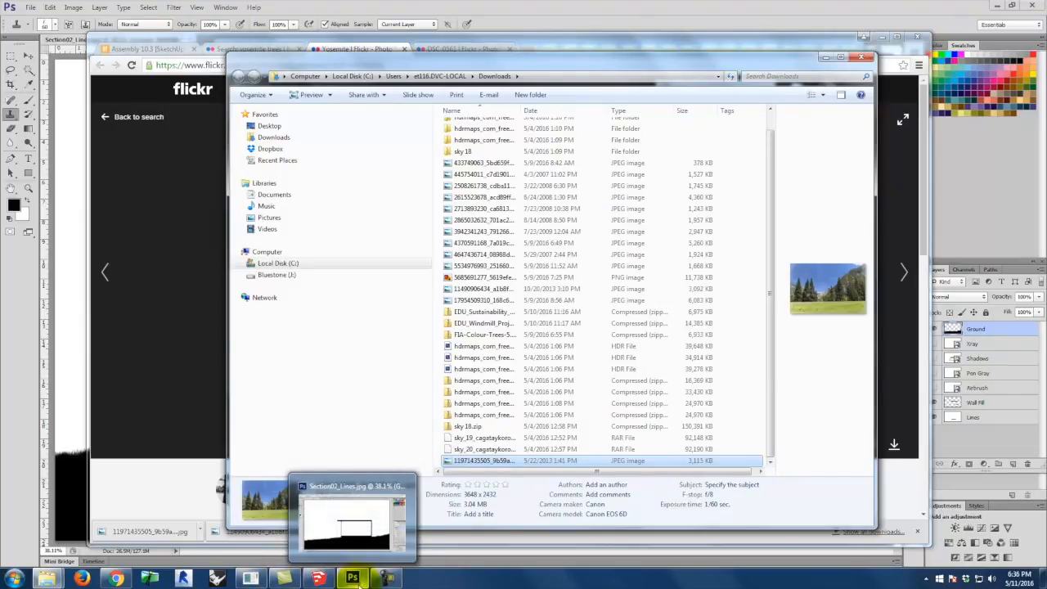
{"action": "mouse_move", "coordinate": [46, 577]}
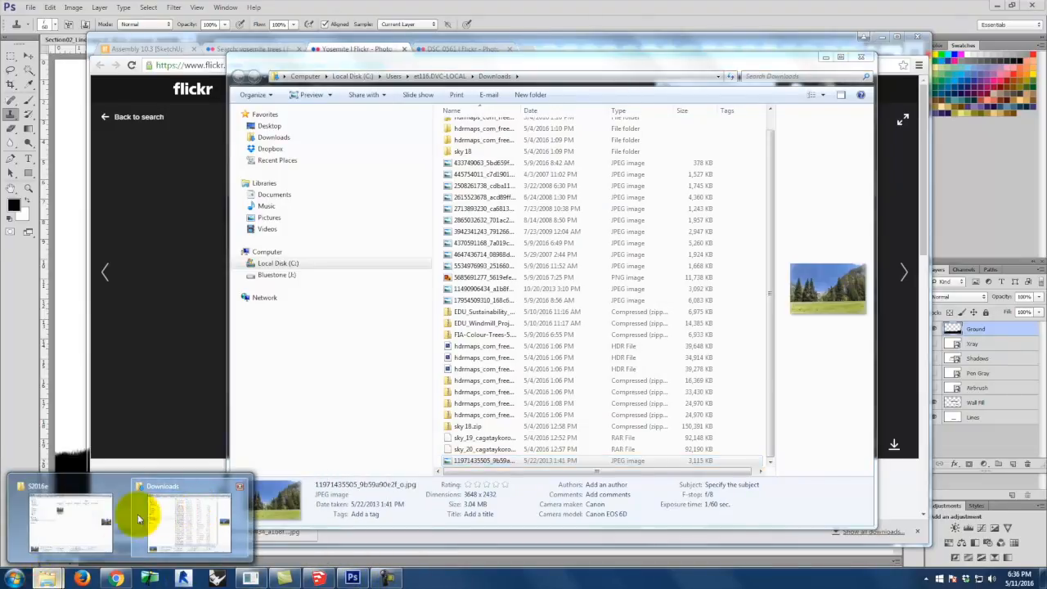
{"action": "left_click", "coordinate": [82, 521]}
{"action": "right_click", "coordinate": [582, 206]}
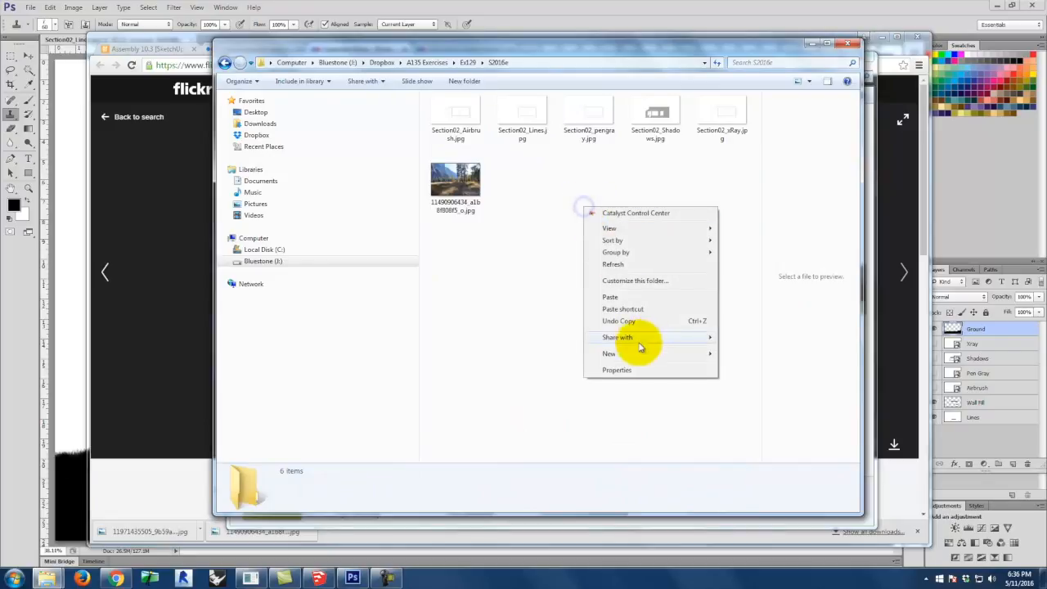
{"action": "left_click", "coordinate": [612, 296]}
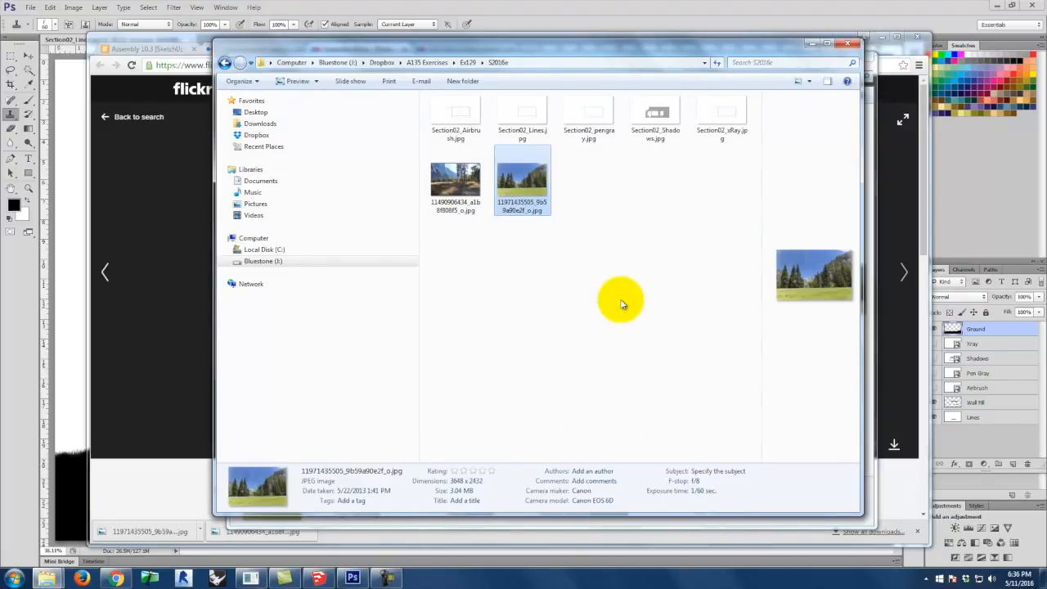
{"action": "left_click", "coordinate": [352, 574]}
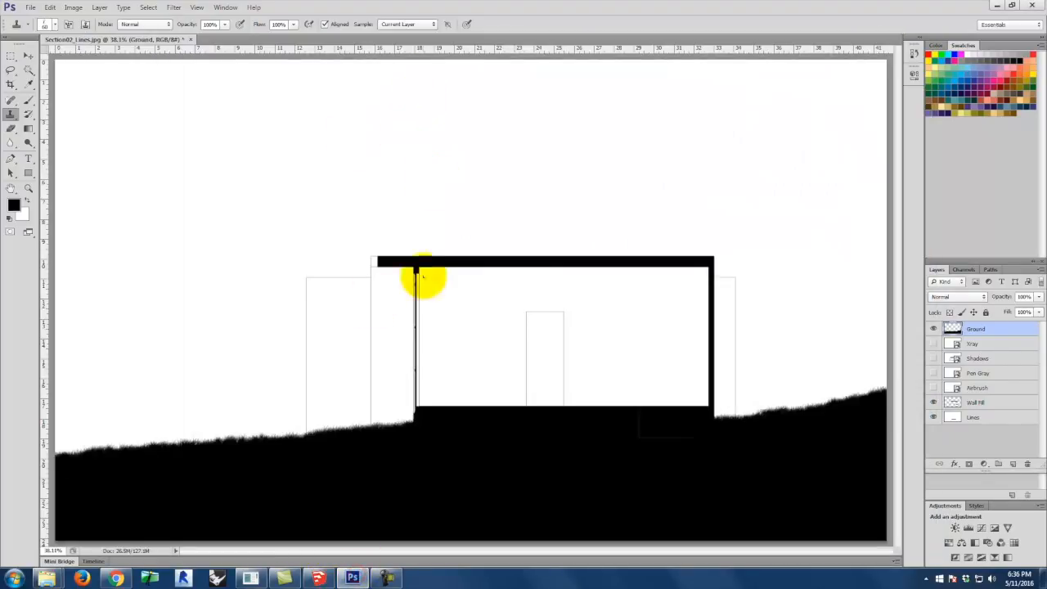
{"action": "key", "text": "ctrl+minus"}
{"action": "key", "text": "ctrl+minus"}
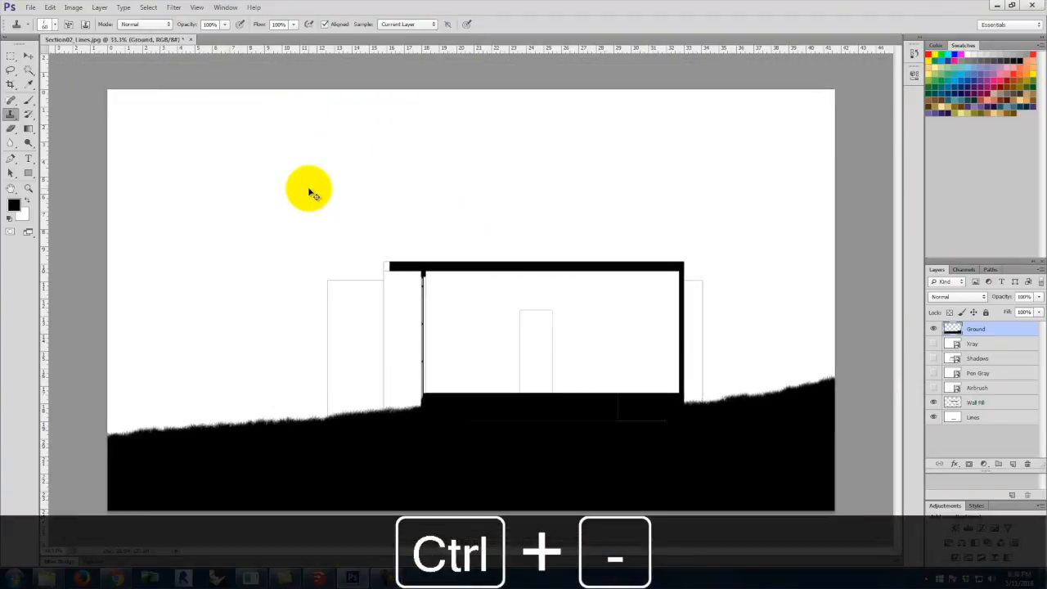
{"action": "left_click", "coordinate": [33, 8]}
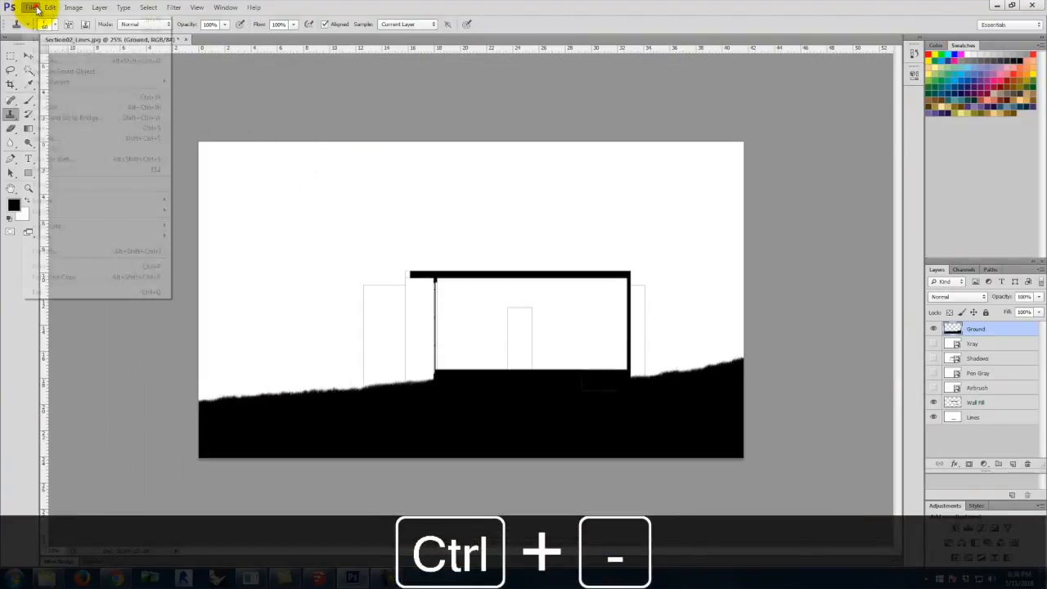
{"action": "left_click", "coordinate": [66, 185]}
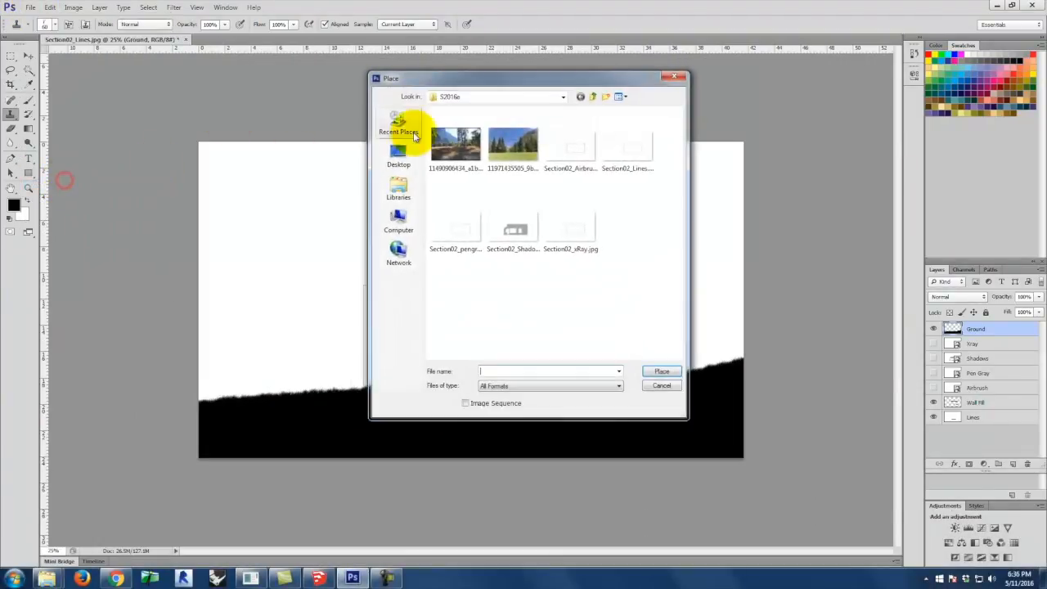
{"action": "left_click", "coordinate": [454, 139]}
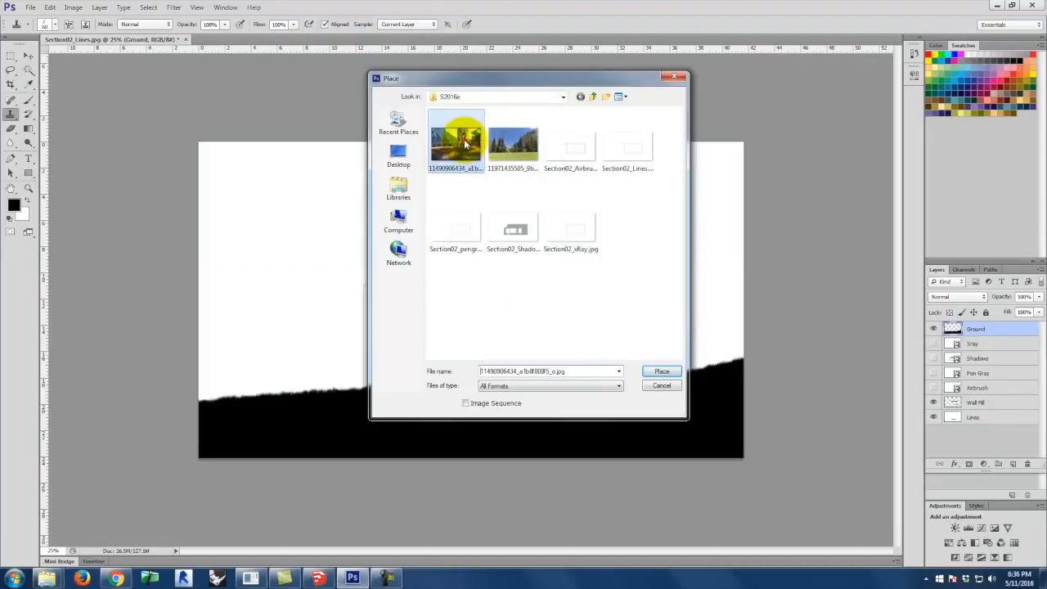
{"action": "left_click", "coordinate": [644, 371]}
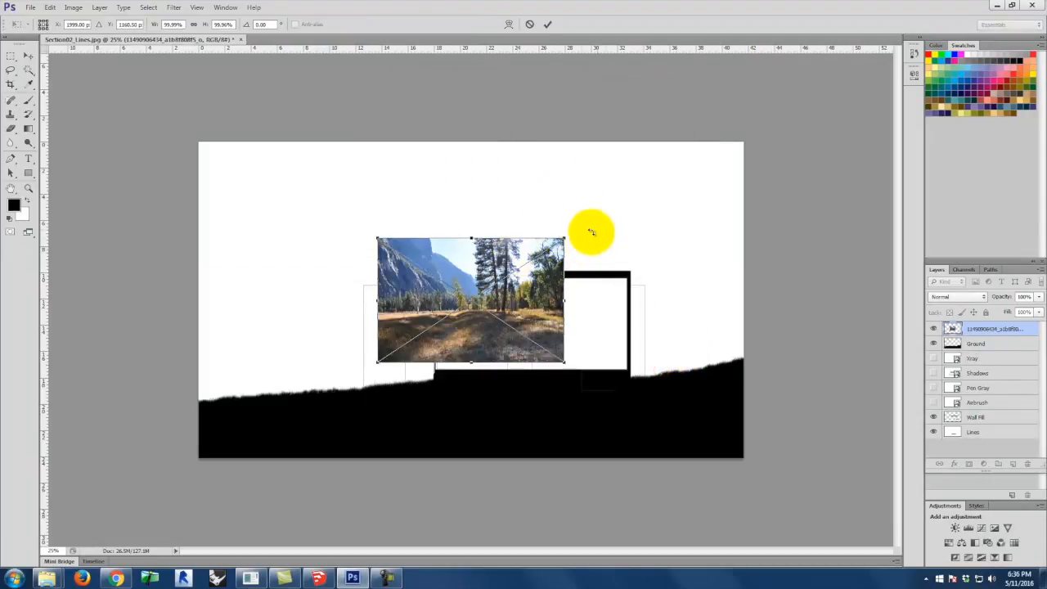
Scale the placed pine photo to about 296% so it spans the canvas width, and align its upper edge with the canvas.
{"action": "left_click_drag", "start_coordinate": [565, 237], "coordinate": [771, 152]}
{"action": "left_click_drag", "start_coordinate": [374, 362], "coordinate": [191, 484]}
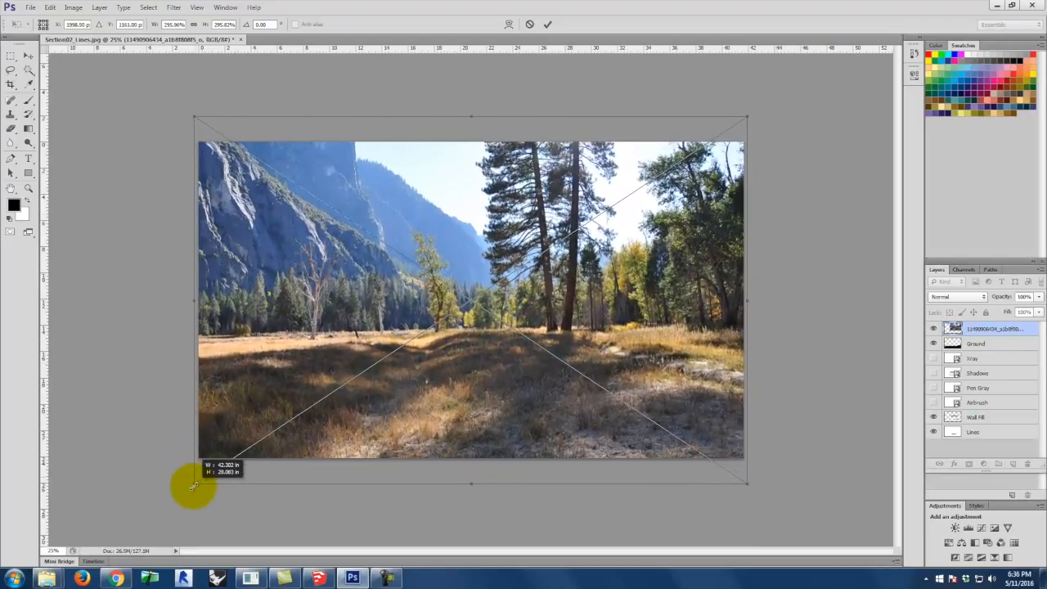
{"action": "left_click_drag", "start_coordinate": [302, 311], "coordinate": [303, 335]}
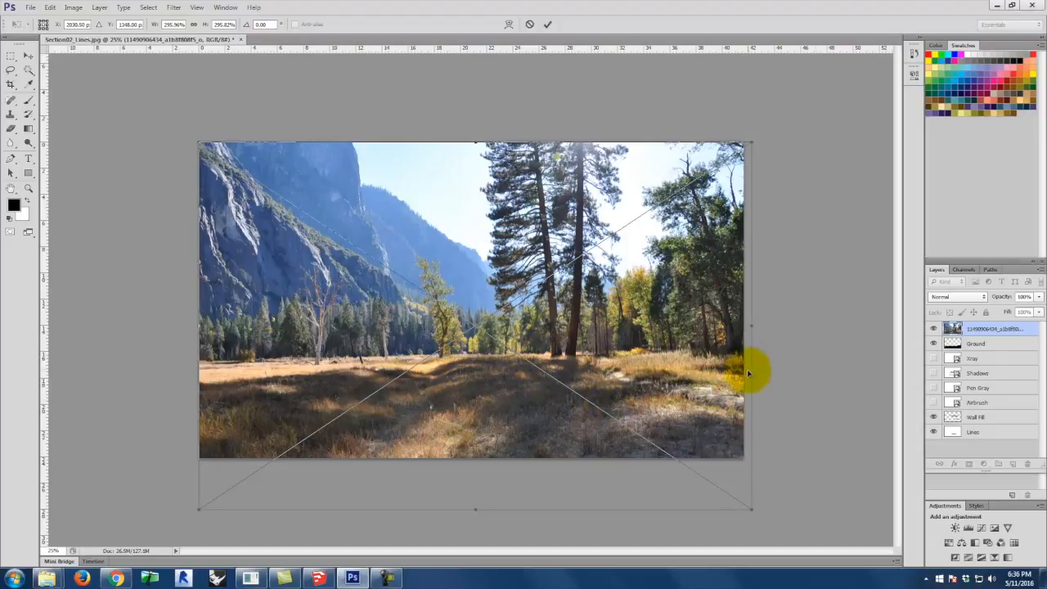
Set the photo's blend mode to Multiply, shift it down slightly to line its meadow up with the section's floor, and commit the placement.
{"action": "left_click", "coordinate": [971, 300]}
{"action": "left_click", "coordinate": [966, 346]}
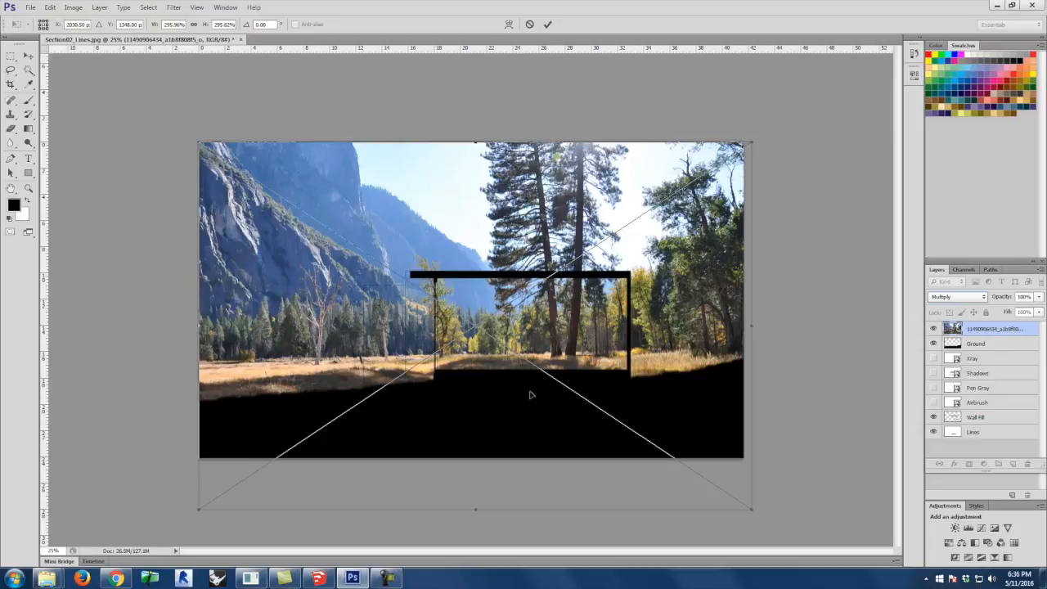
{"action": "left_click_drag", "start_coordinate": [706, 242], "coordinate": [708, 255]}
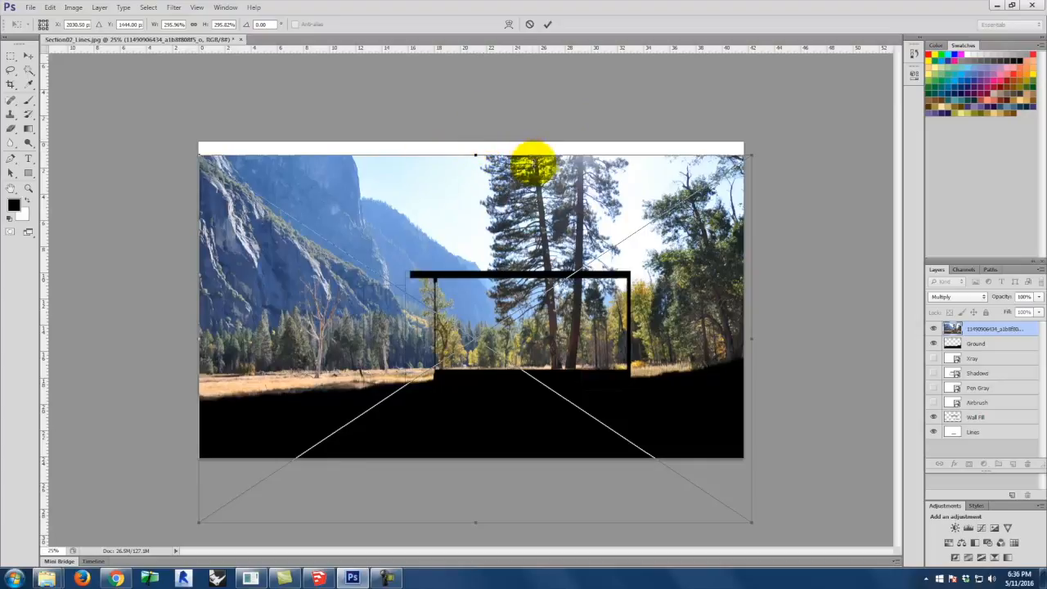
{"action": "left_click", "coordinate": [550, 25]}
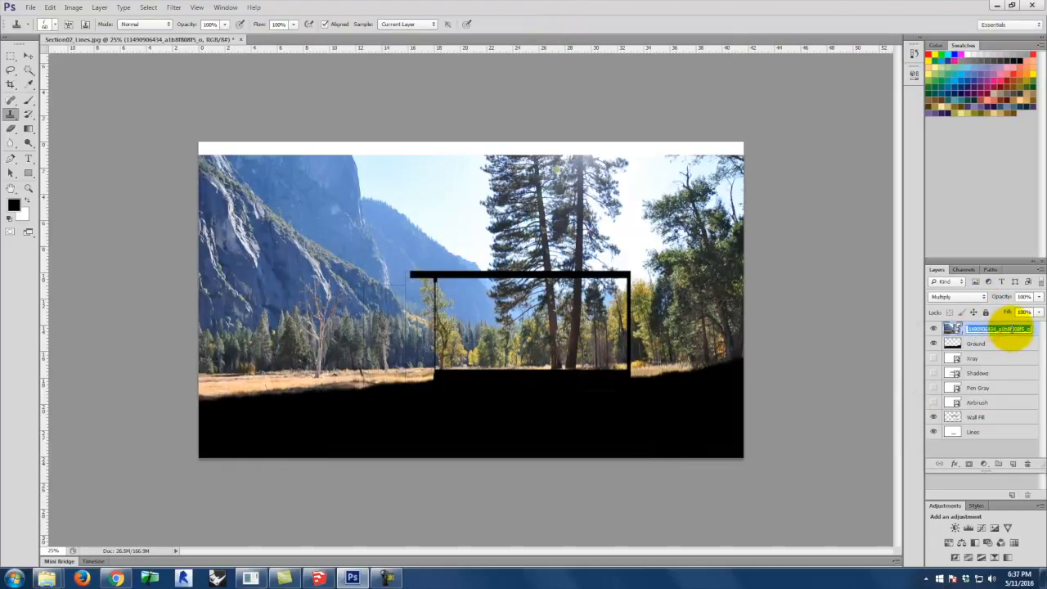
Rename the photo layer Background, return its blend mode to Normal, and move it between the Wall Fill and Lines layers.
{"action": "key", "text": "BackSpace"}
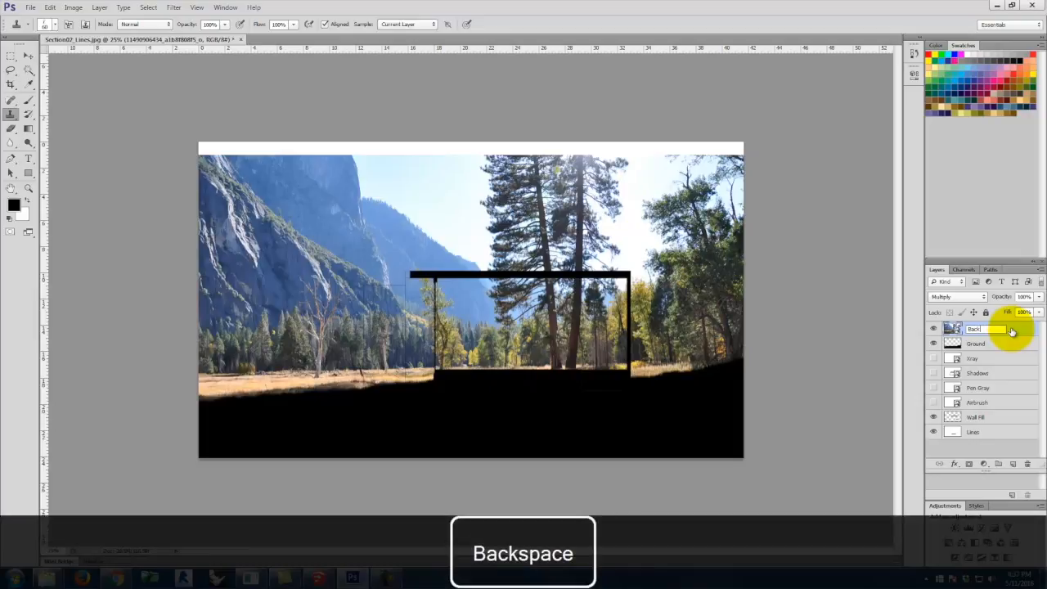
{"action": "left_click", "coordinate": [960, 298]}
{"action": "left_click", "coordinate": [958, 308]}
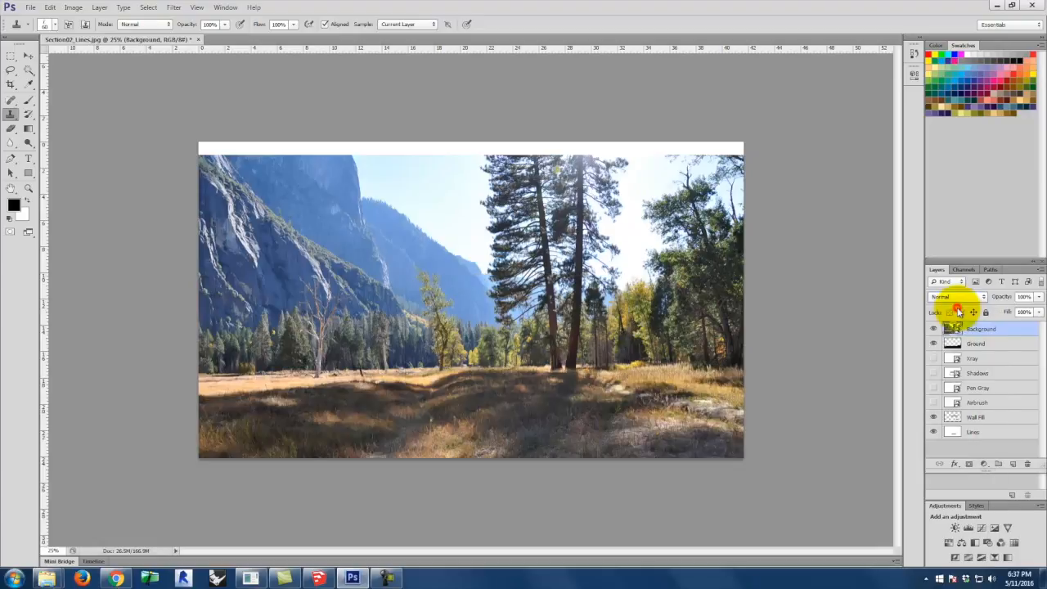
{"action": "left_click_drag", "start_coordinate": [977, 328], "coordinate": [982, 429]}
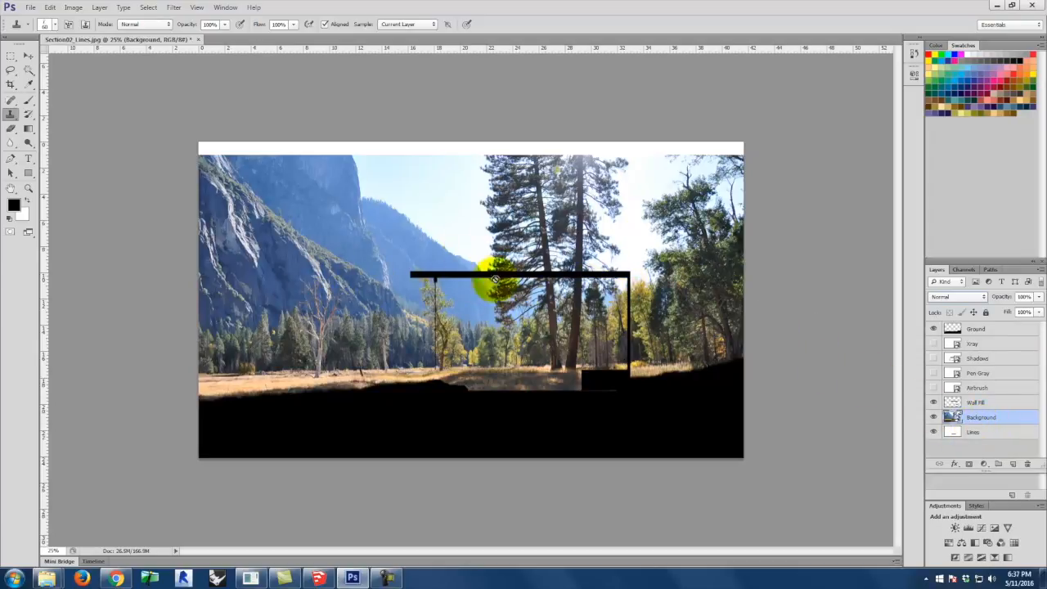
Hide the Background layer and use the Magic Wand on the Lines layer to select the white area outside the building outline.
{"action": "left_click", "coordinate": [934, 418]}
{"action": "left_click", "coordinate": [939, 432]}
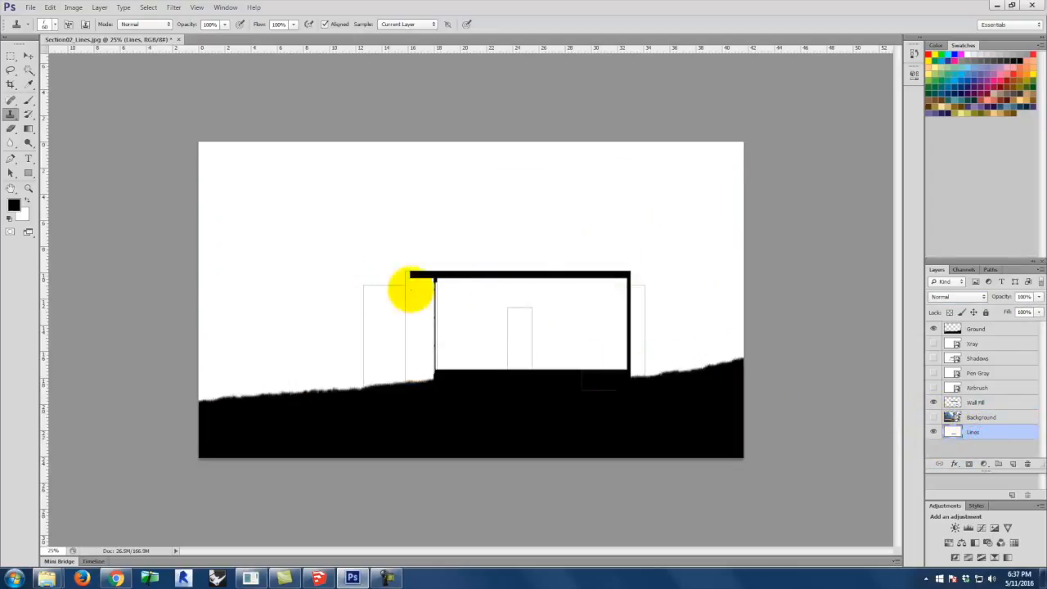
{"action": "left_click", "coordinate": [28, 72]}
{"action": "left_click", "coordinate": [341, 198]}
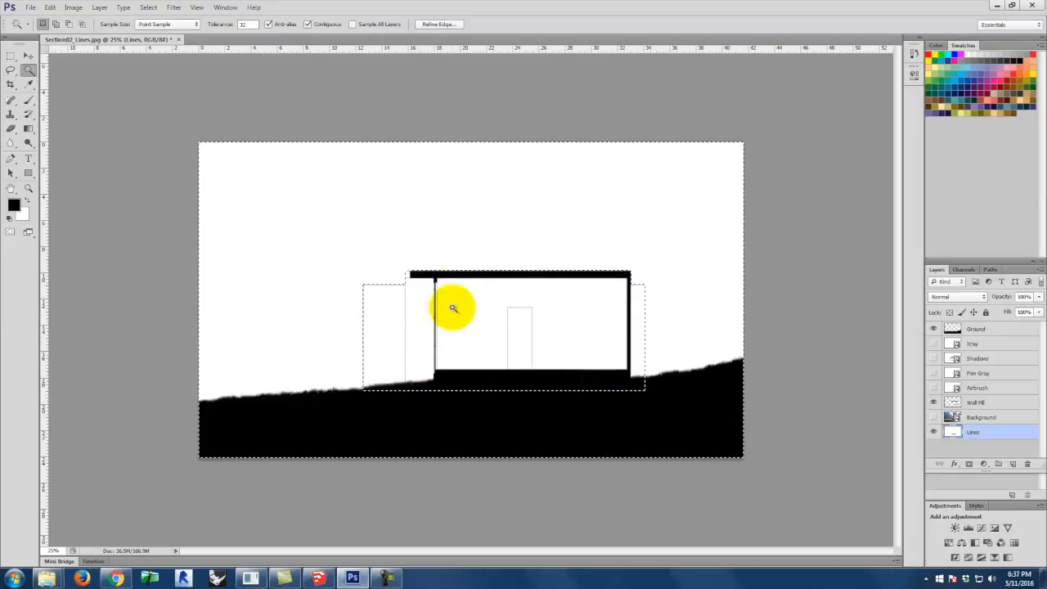
Add a thin horizontal strip just below the roof, spanning the interior from wall to wall, to the selection with the Rectangular Marquee.
{"action": "left_click", "coordinate": [13, 56]}
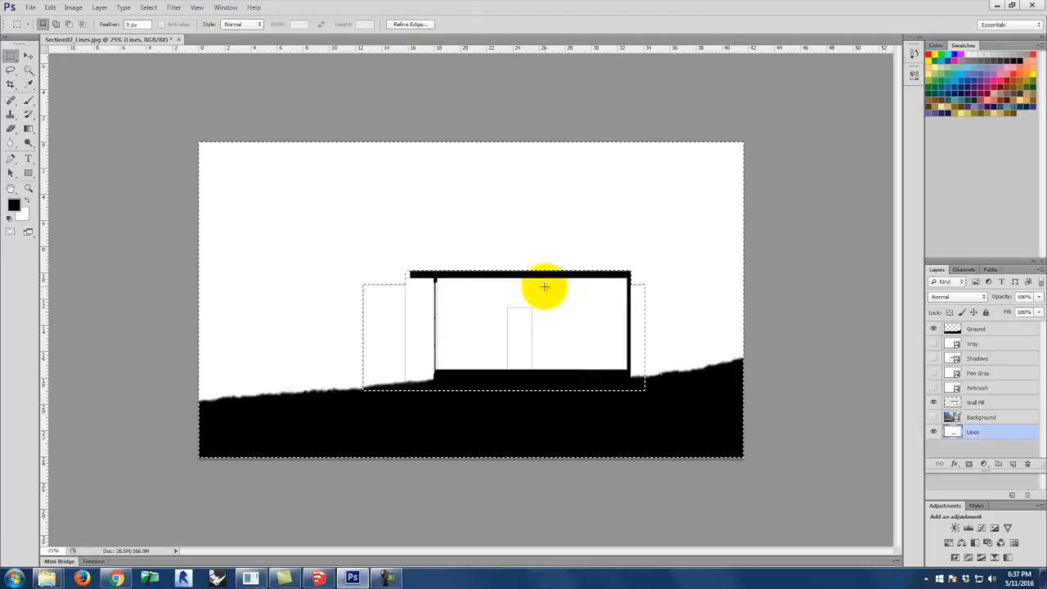
{"action": "key", "text": "ctrl+equal"}
{"action": "key", "text": "ctrl+equal"}
{"action": "key", "text": "ctrl+equal"}
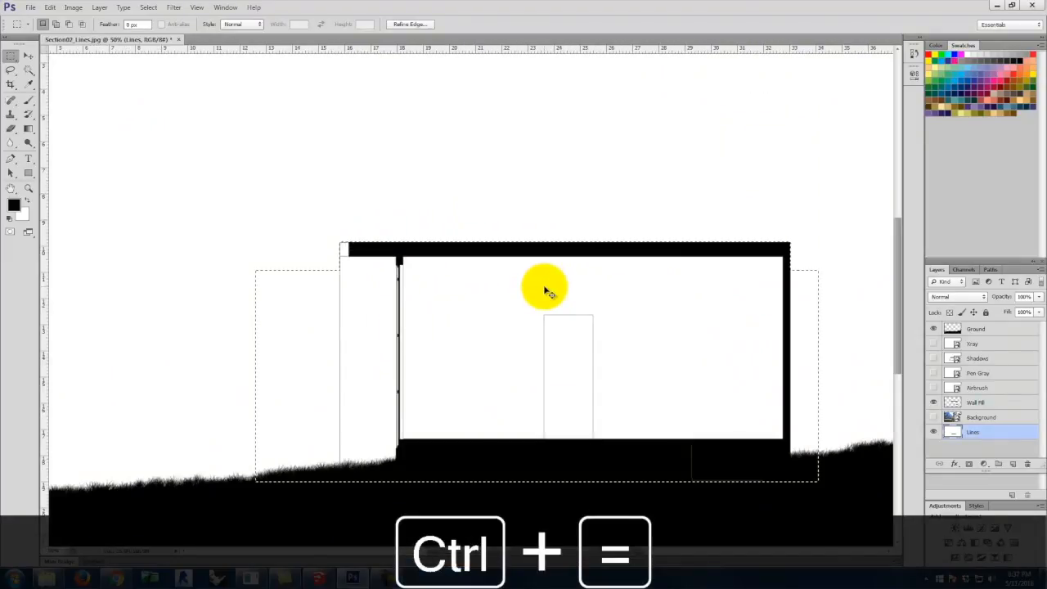
{"action": "key", "text": "shift"}
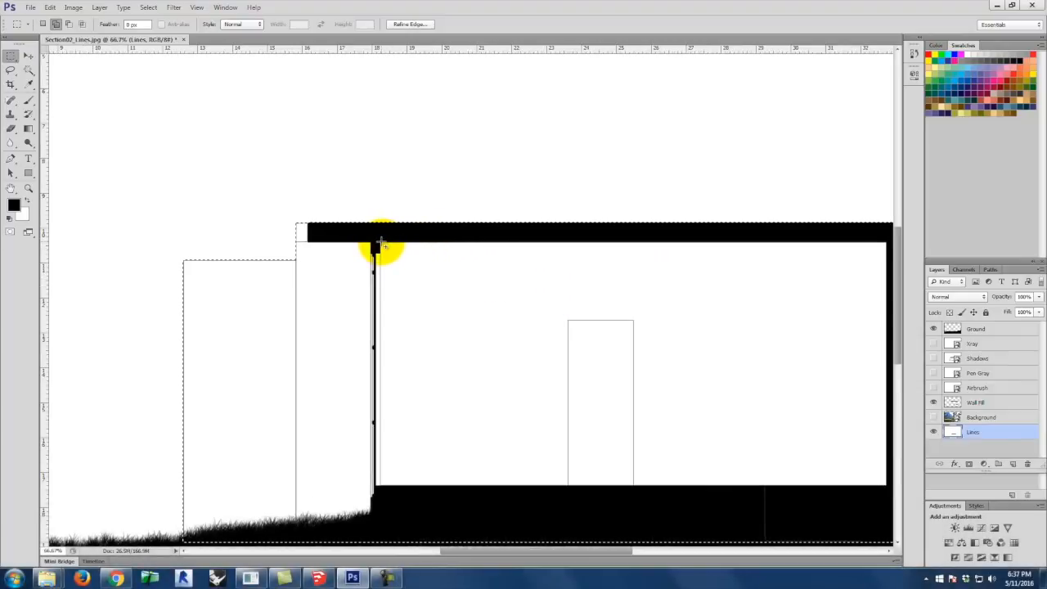
{"action": "left_click_drag", "start_coordinate": [379, 245], "coordinate": [888, 257]}
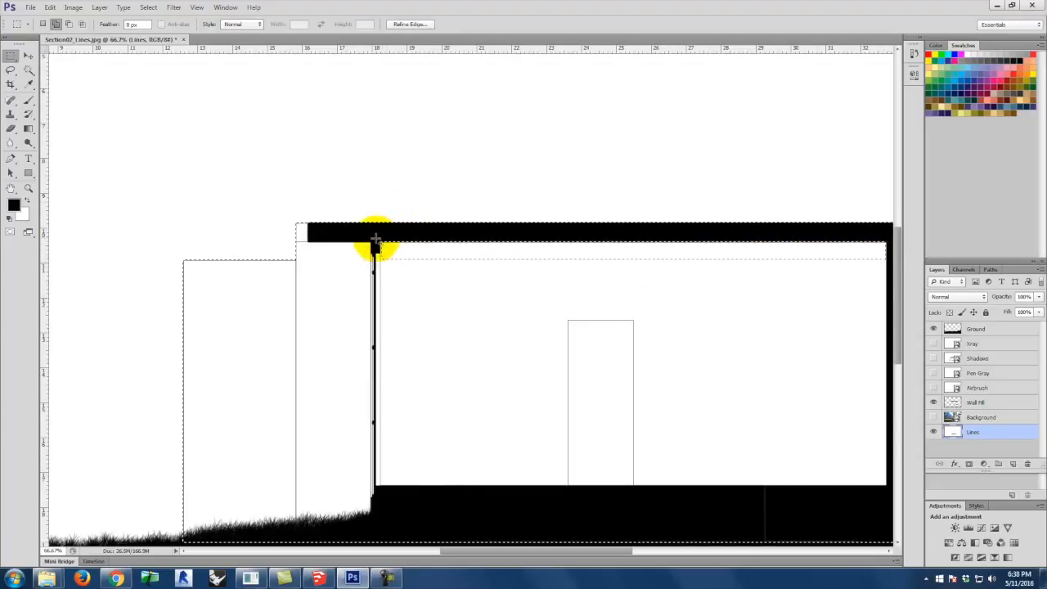
{"action": "left_click_drag", "start_coordinate": [378, 233], "coordinate": [881, 283]}
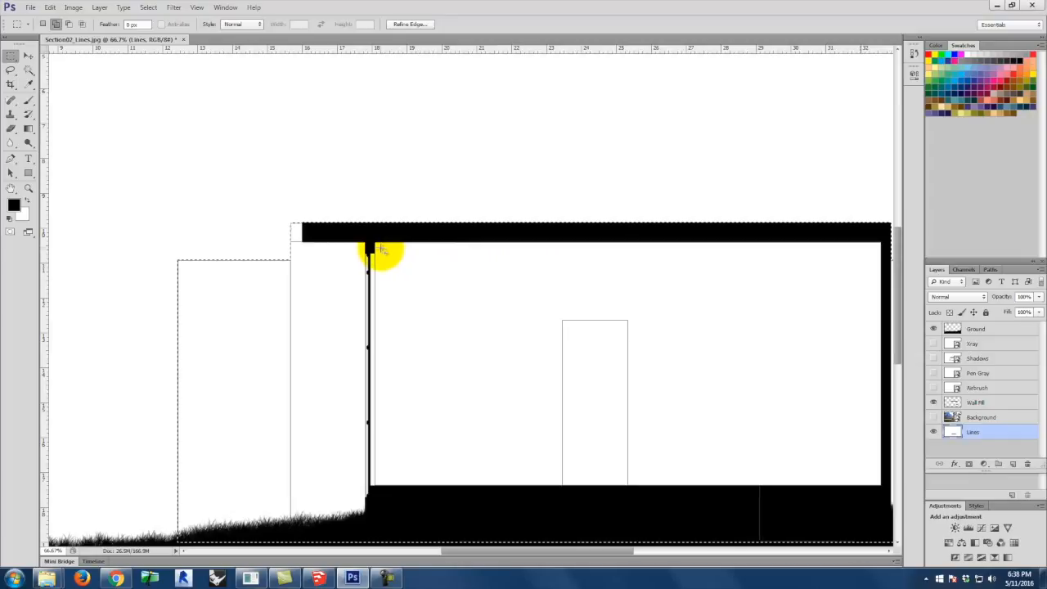
{"action": "left_click_drag", "start_coordinate": [376, 246], "coordinate": [408, 252]}
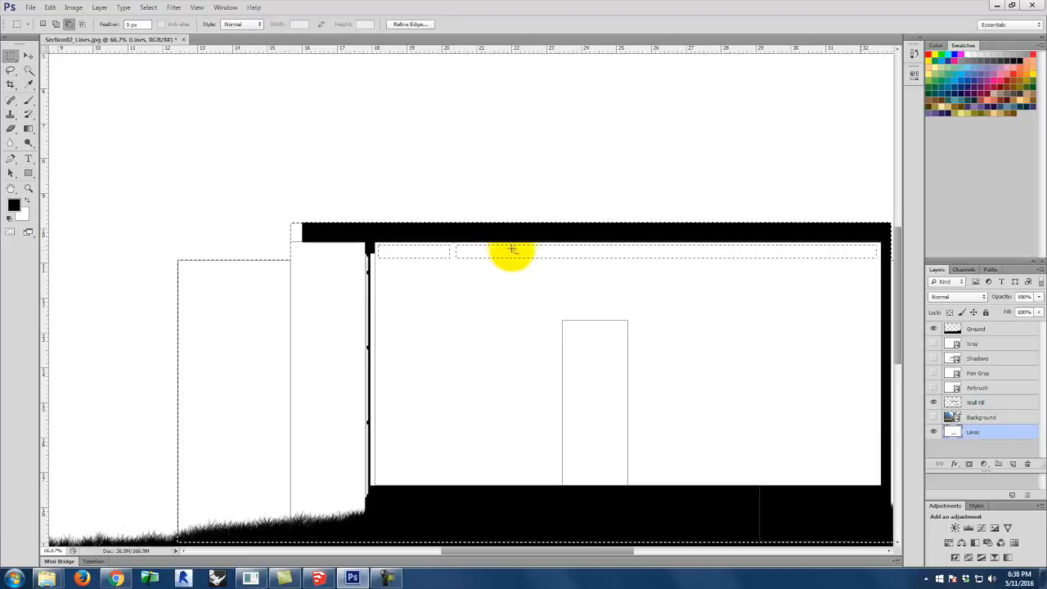
Subtract narrow vertical gaps from the strip to divide it into seven window openings, and make the Background layer active and visible.
{"action": "left_click_drag", "start_coordinate": [518, 240], "coordinate": [535, 259]}
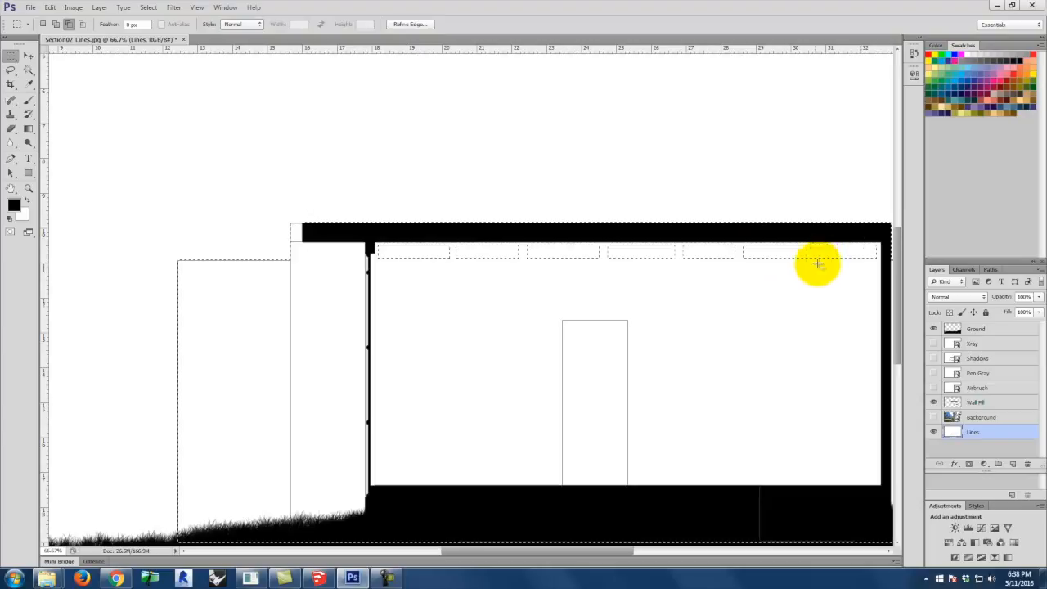
{"action": "left_click_drag", "start_coordinate": [818, 263], "coordinate": [806, 240]}
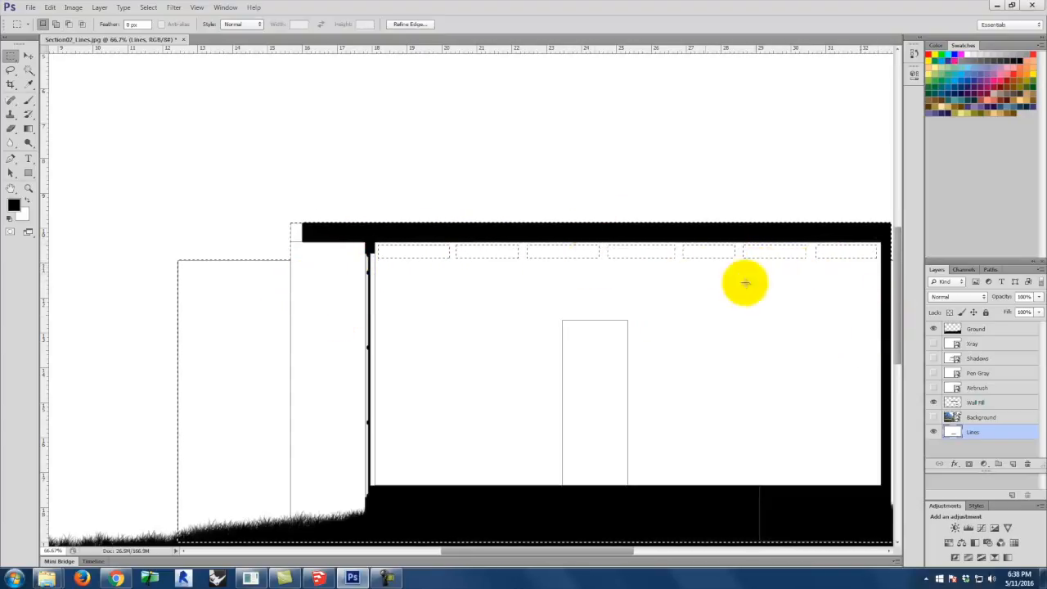
{"action": "left_click", "coordinate": [988, 417]}
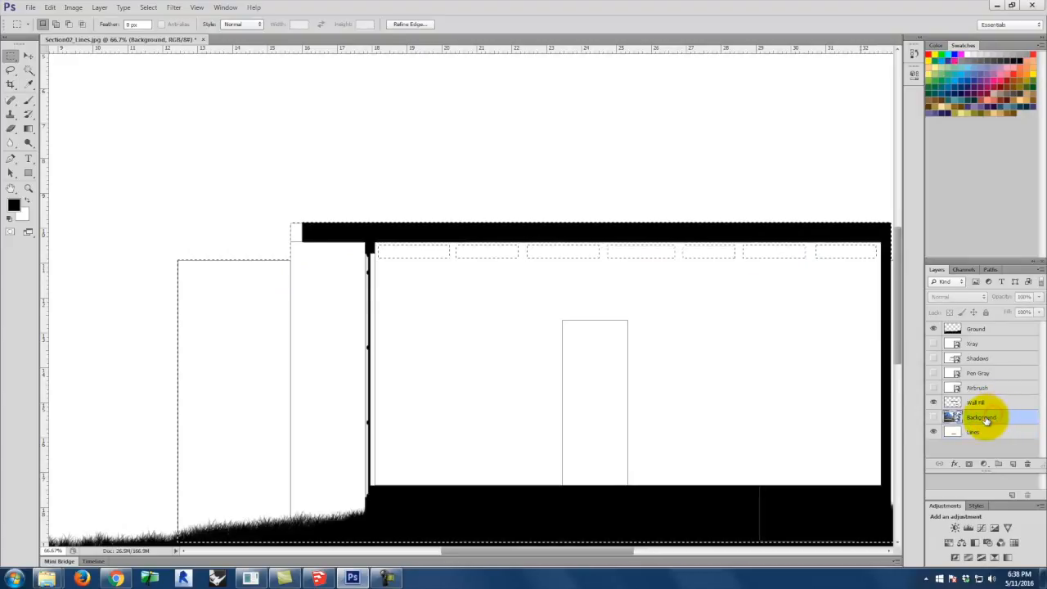
{"action": "left_click", "coordinate": [933, 416]}
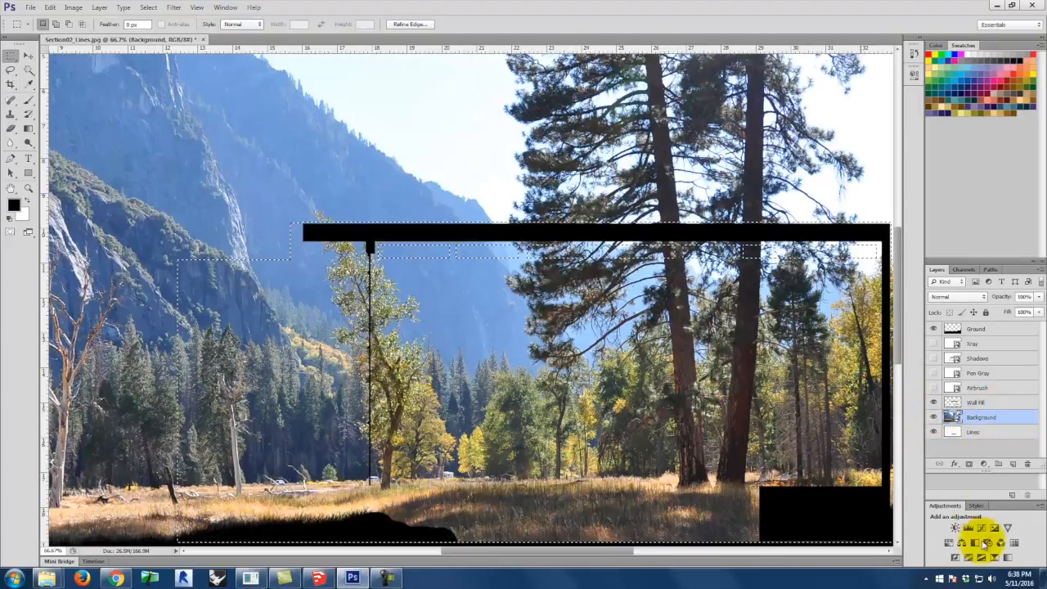
Add a layer mask to the Background photo layer from the current selection around the building.
{"action": "left_click", "coordinate": [969, 465]}
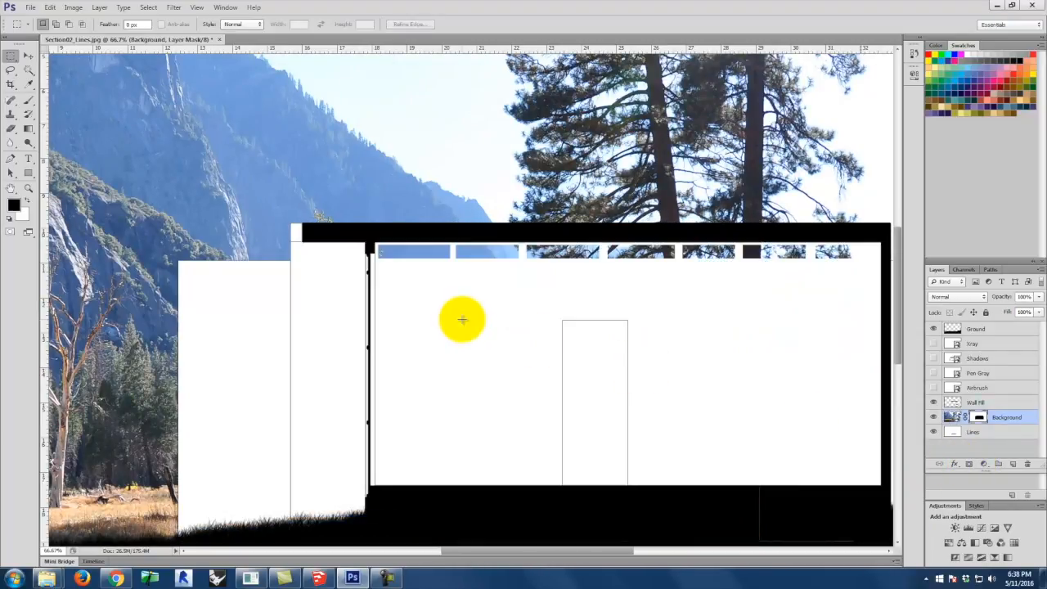
{"action": "key", "text": "ctrl+0"}
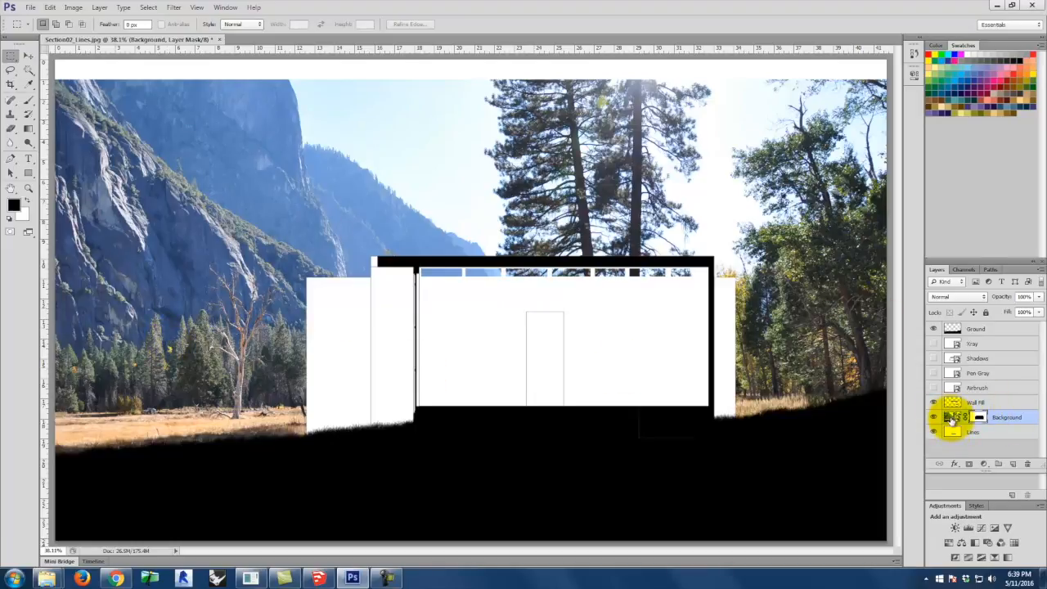
Add a Hue/Saturation adjustment layer above the Background layer and set its Hue to +20.
{"action": "left_click", "coordinate": [101, 9]}
{"action": "mouse_move", "coordinate": [117, 104]}
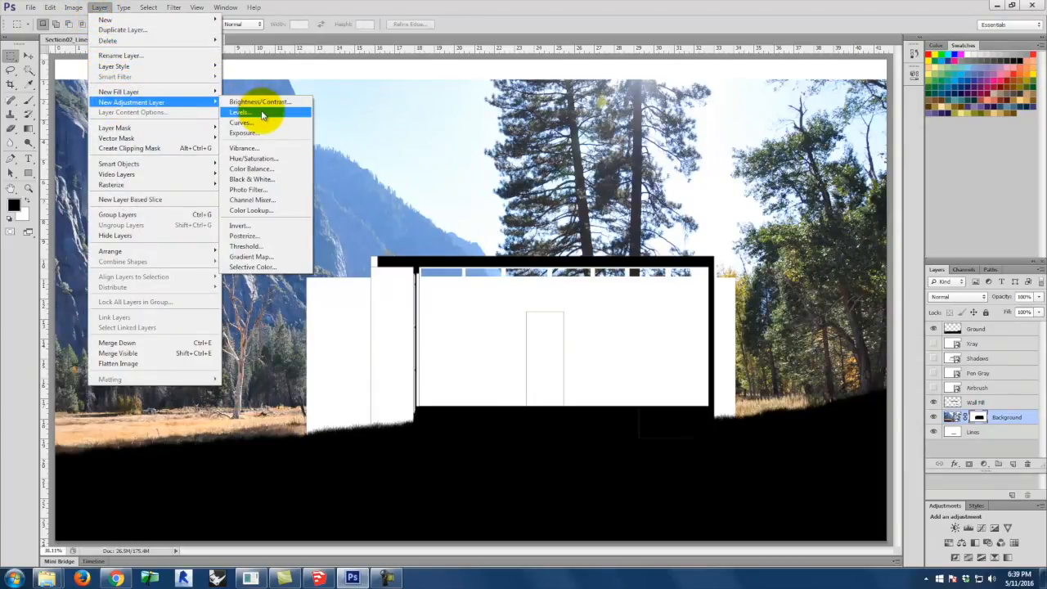
{"action": "left_click", "coordinate": [270, 160]}
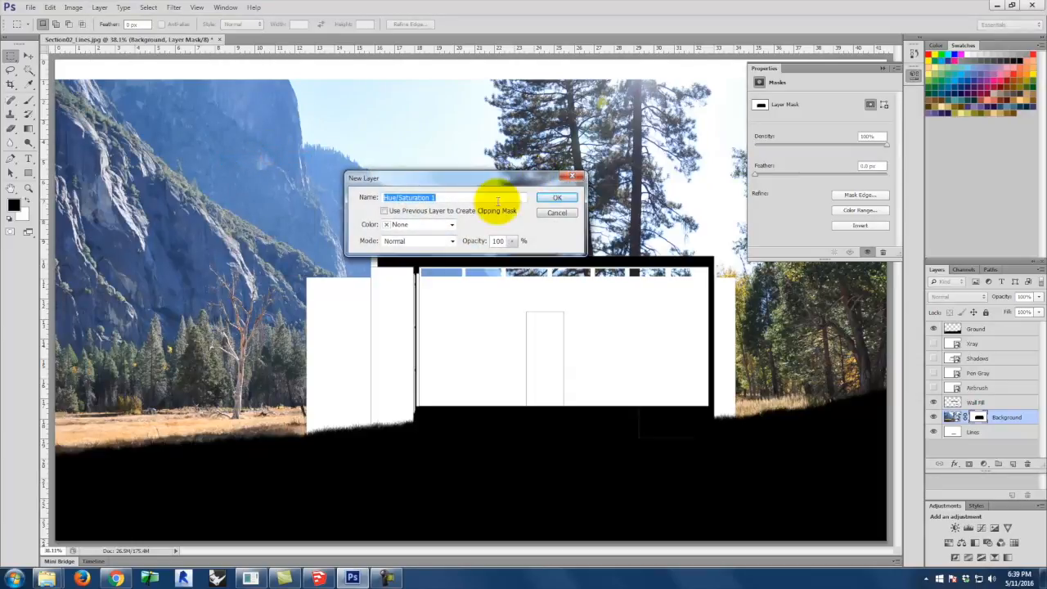
{"action": "left_click", "coordinate": [556, 198]}
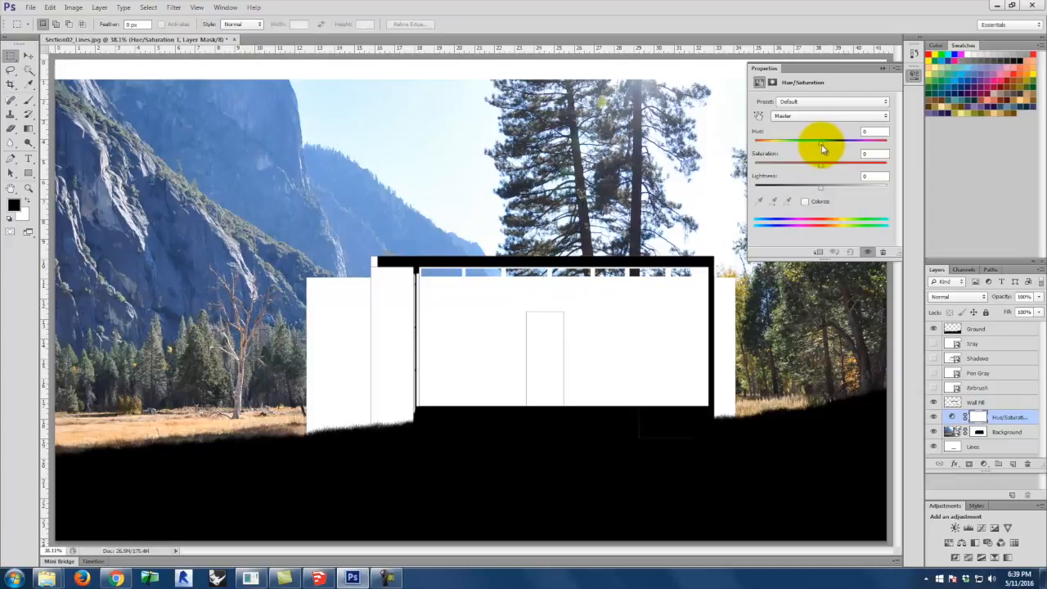
{"action": "left_click_drag", "start_coordinate": [822, 148], "coordinate": [833, 146]}
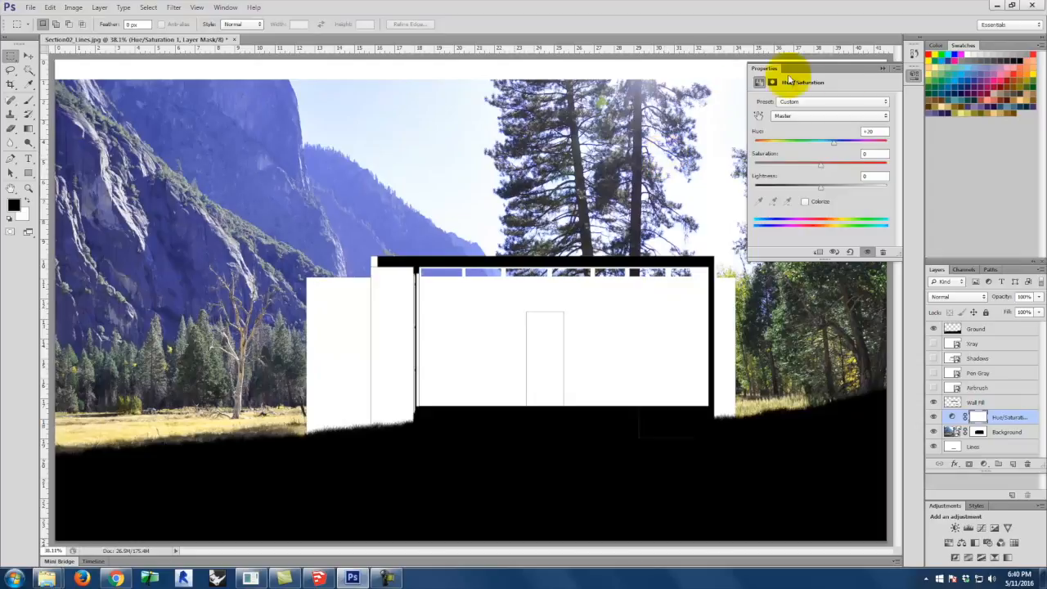
Delete the default layer mask from the Hue/Saturation adjustment layer.
{"action": "left_click", "coordinate": [882, 70]}
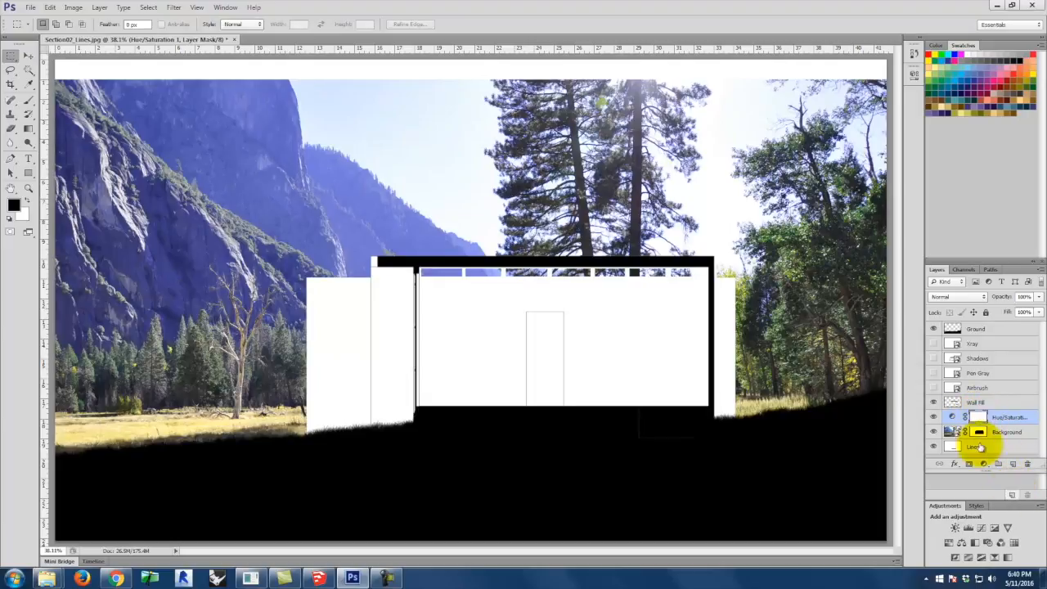
{"action": "left_click", "coordinate": [1030, 463]}
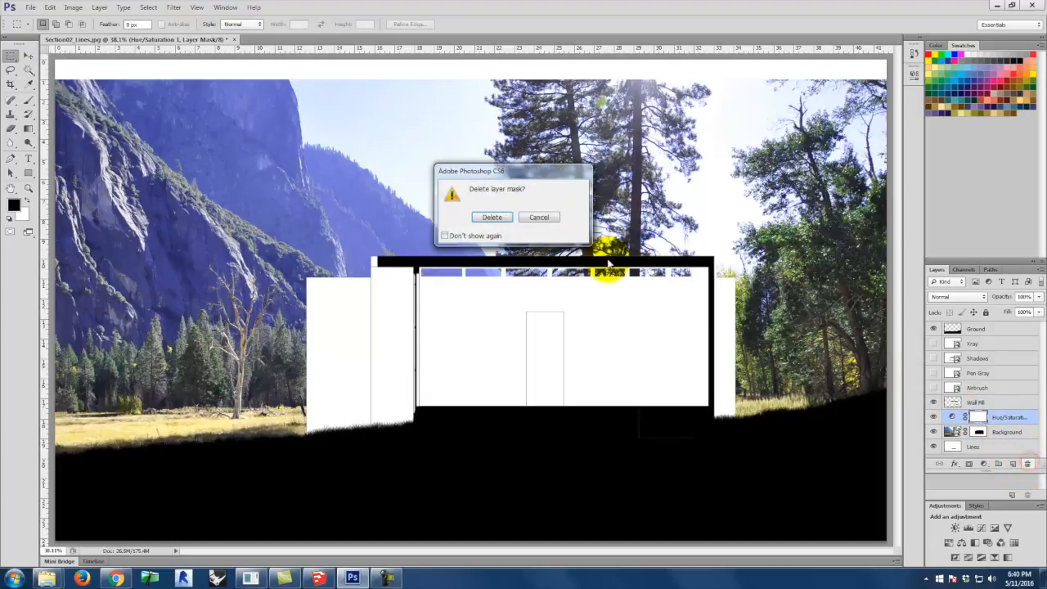
{"action": "left_click", "coordinate": [494, 218]}
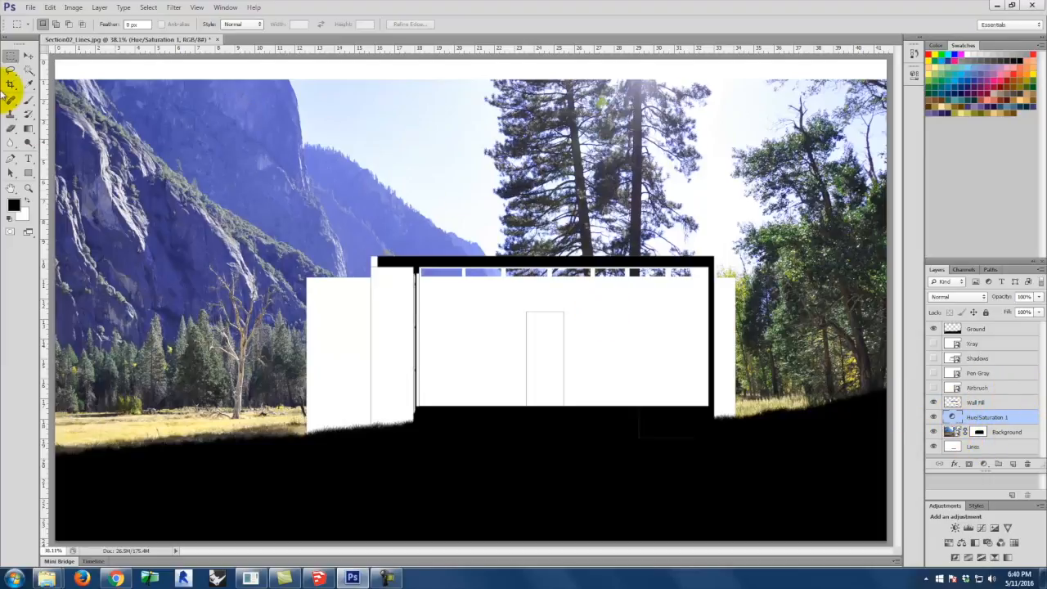
Select the building silhouette by picking the blank surroundings on the Lines layer with the Magic Wand and inverting the selection.
{"action": "left_click", "coordinate": [28, 72]}
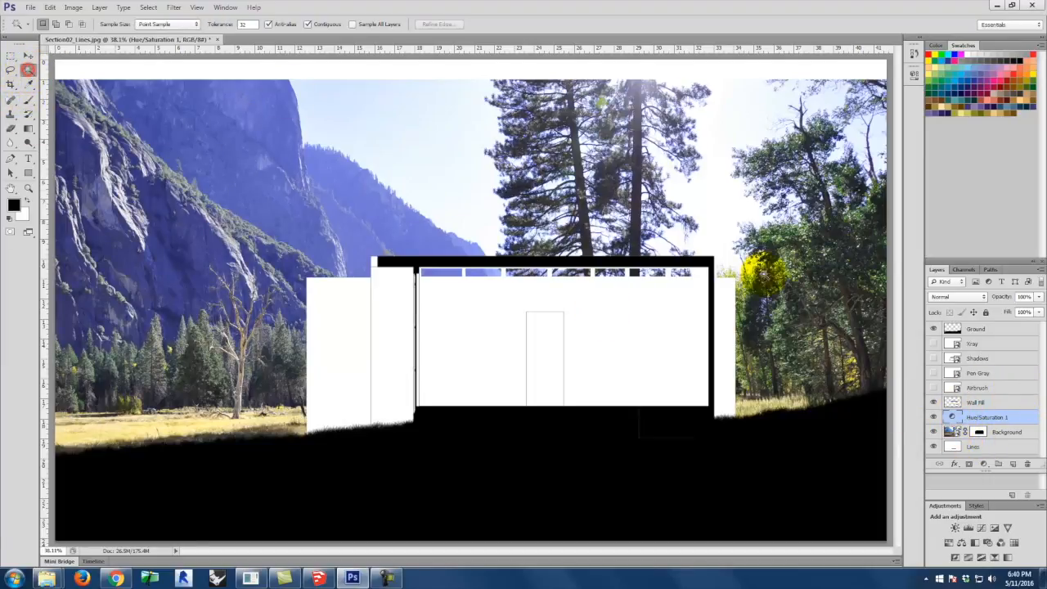
{"action": "left_click", "coordinate": [1002, 445]}
{"action": "left_click", "coordinate": [580, 165]}
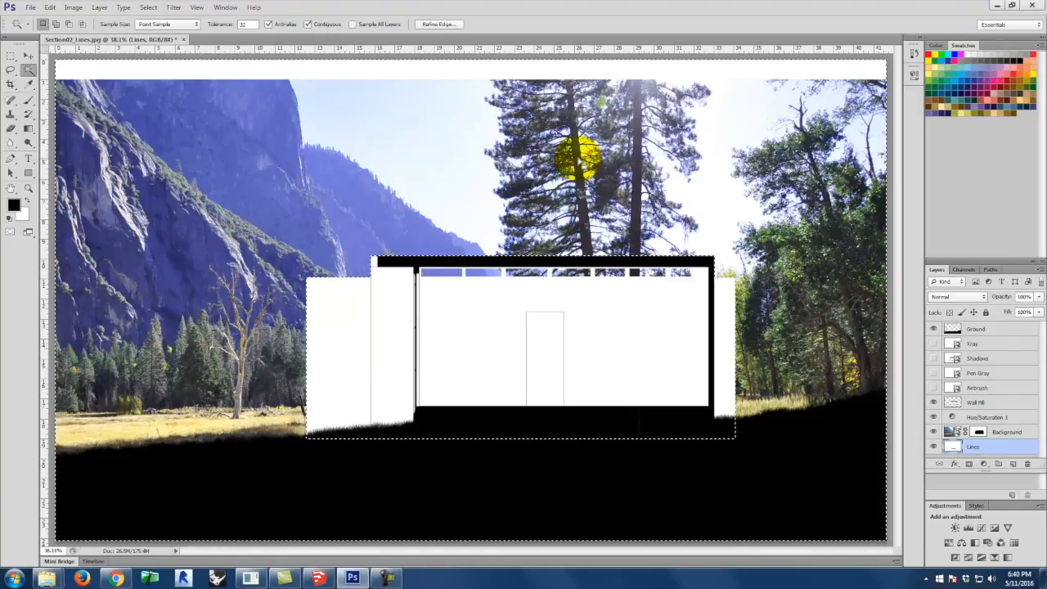
{"action": "left_click", "coordinate": [148, 7]}
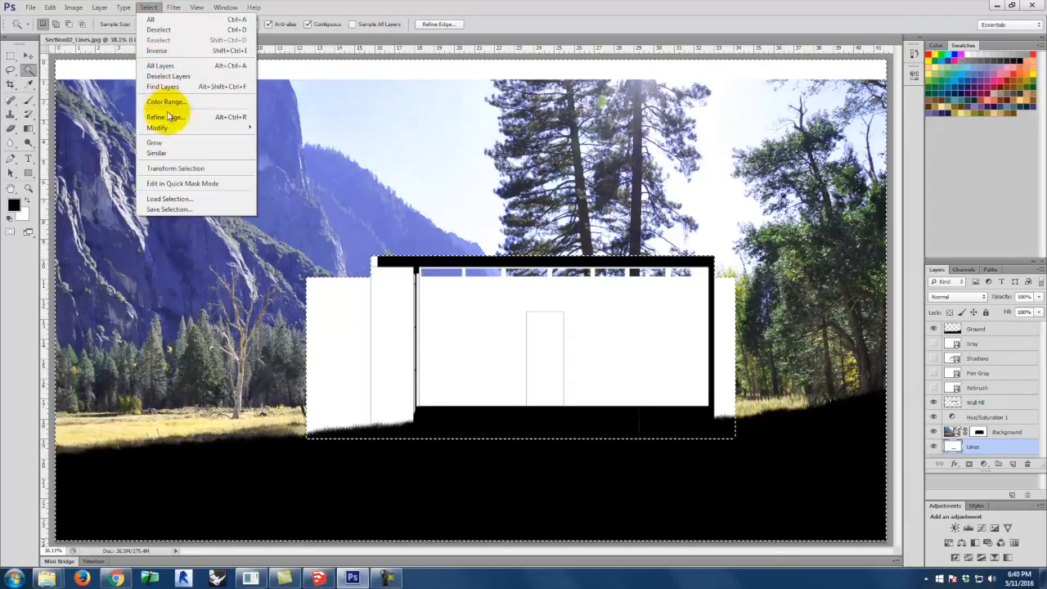
{"action": "left_click", "coordinate": [158, 50]}
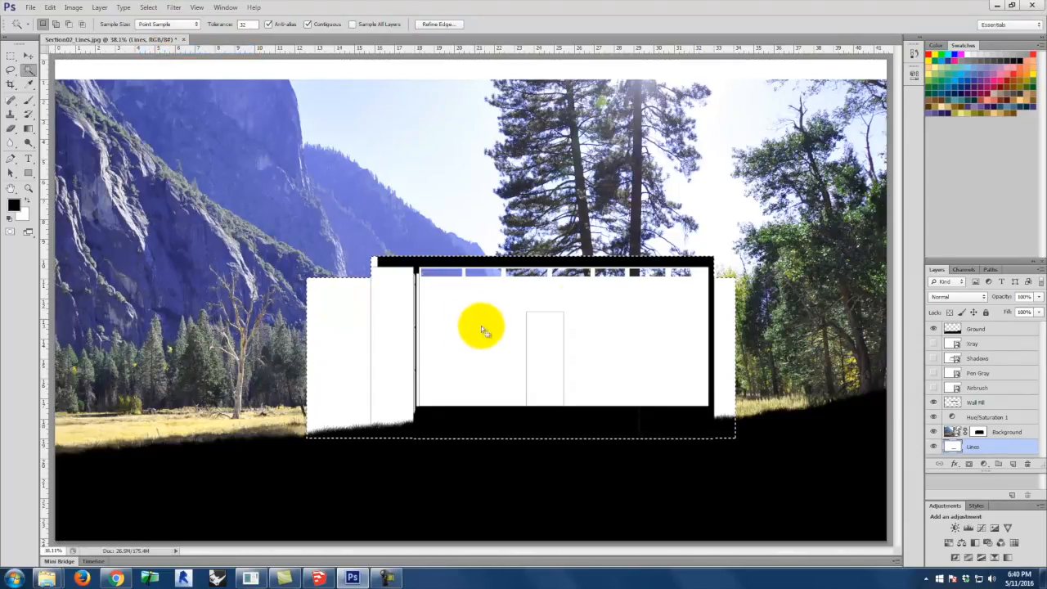
Mask the Hue/Saturation adjustment layer with the building selection and clip it to the Background layer.
{"action": "left_click", "coordinate": [986, 417]}
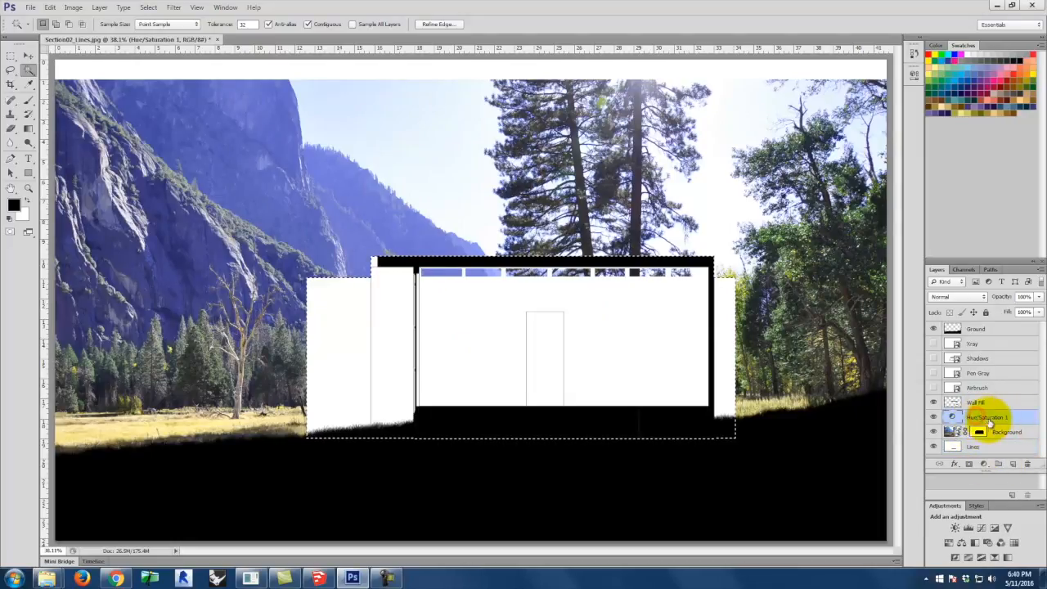
{"action": "left_click", "coordinate": [969, 464]}
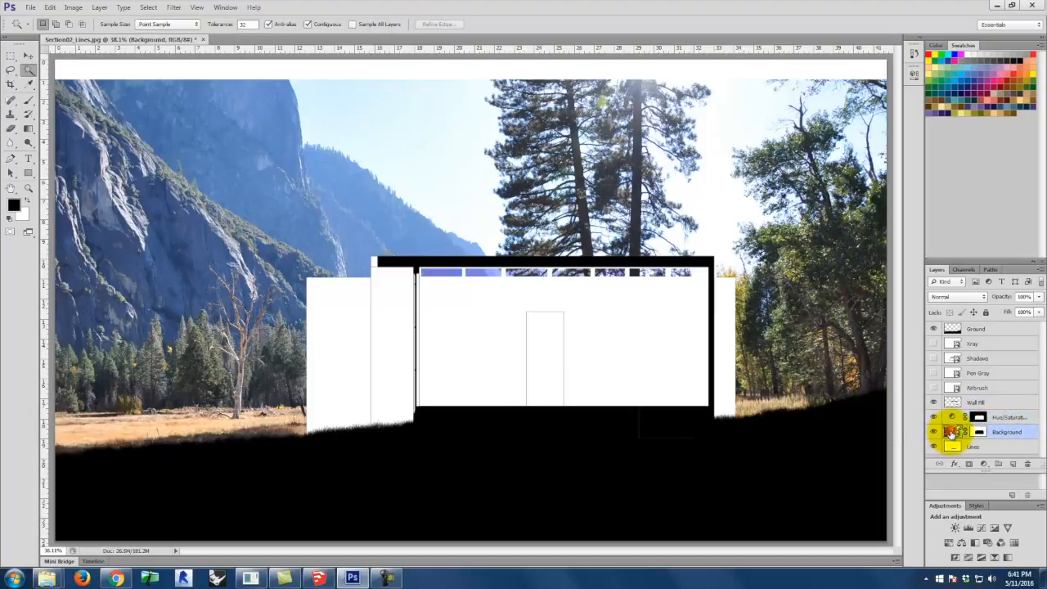
{"action": "key", "text": "ctrl+alt+g"}
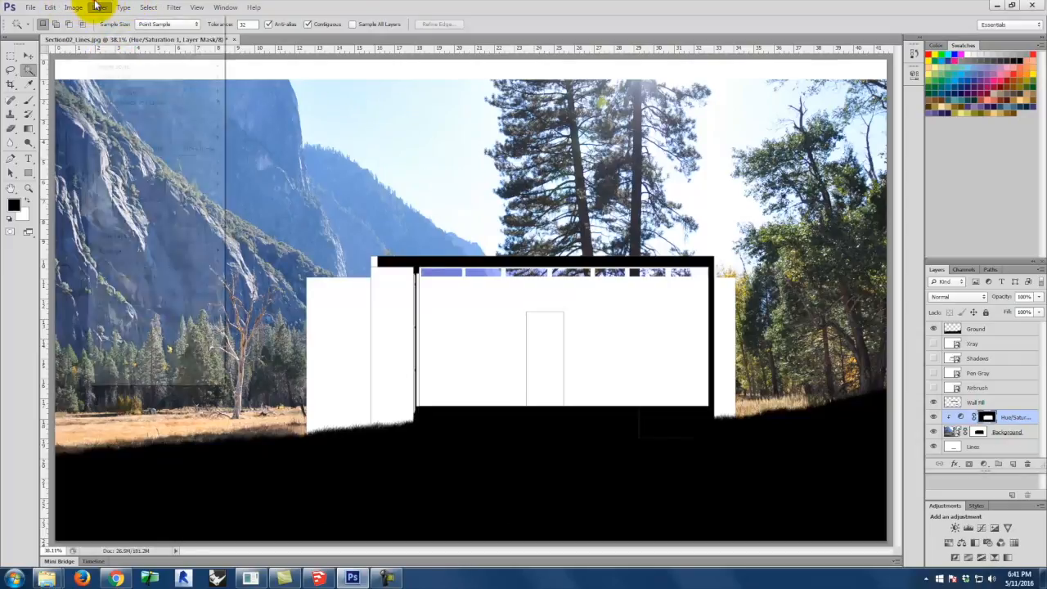
Add a monochrome Channel Mixer adjustment layer using the Black & White with Red Filter (RGB) preset.
{"action": "left_click", "coordinate": [99, 7]}
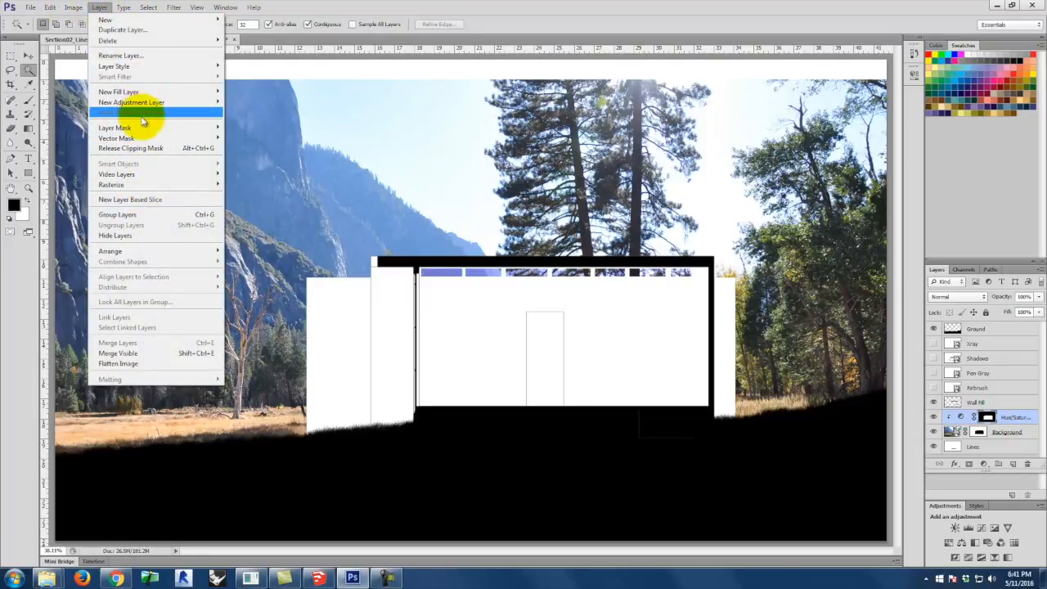
{"action": "mouse_move", "coordinate": [140, 102]}
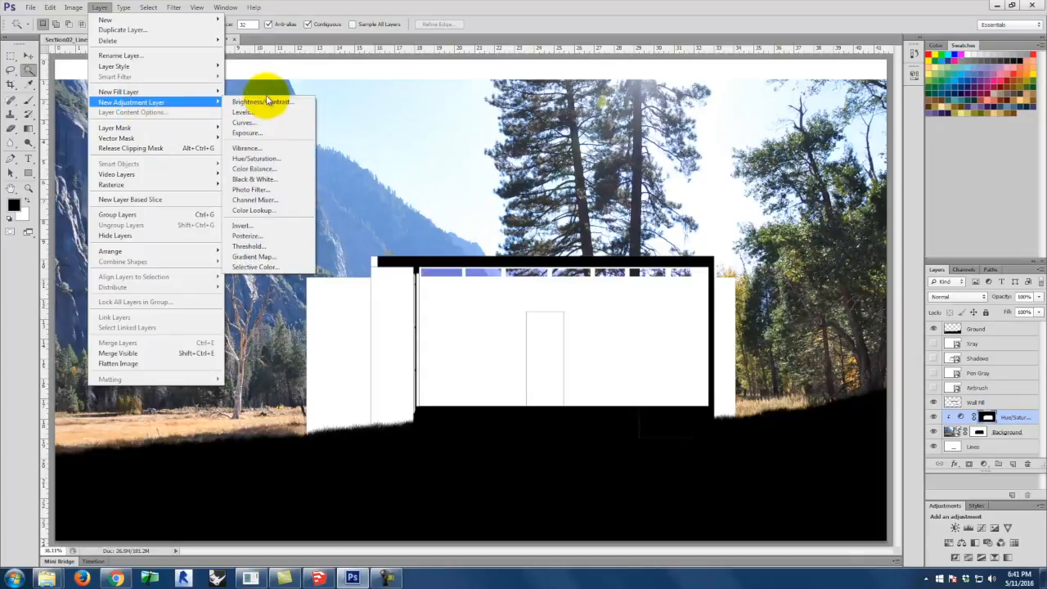
{"action": "left_click", "coordinate": [283, 200]}
{"action": "left_click", "coordinate": [558, 198]}
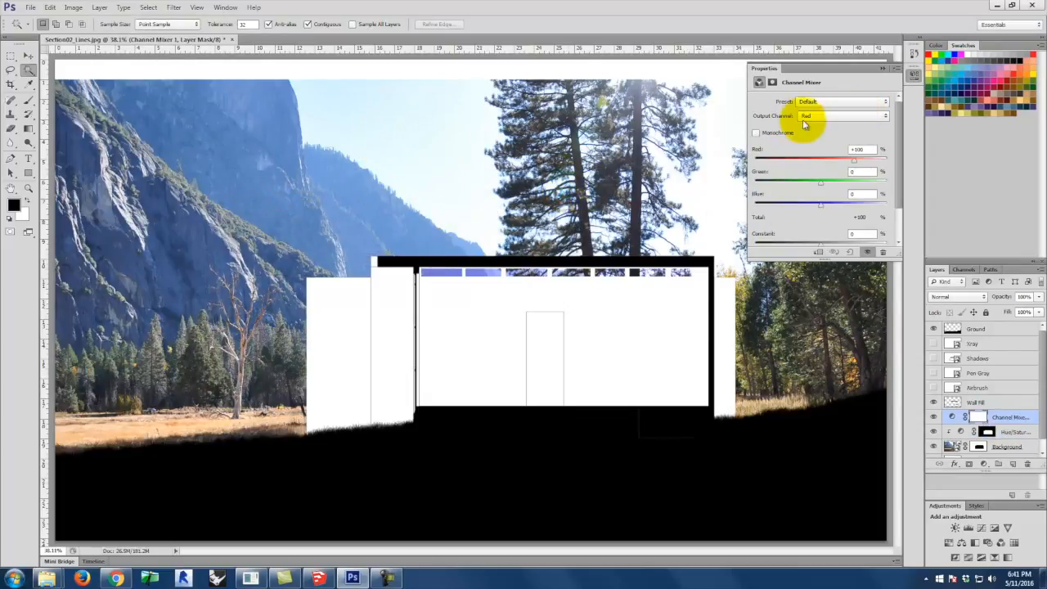
{"action": "left_click", "coordinate": [756, 133]}
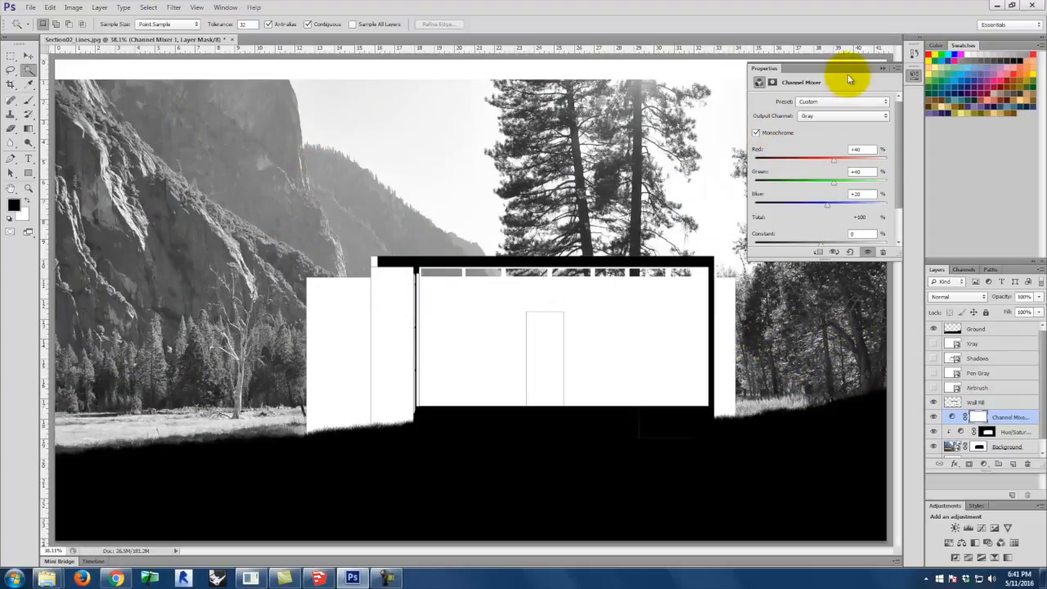
{"action": "left_click", "coordinate": [823, 101]}
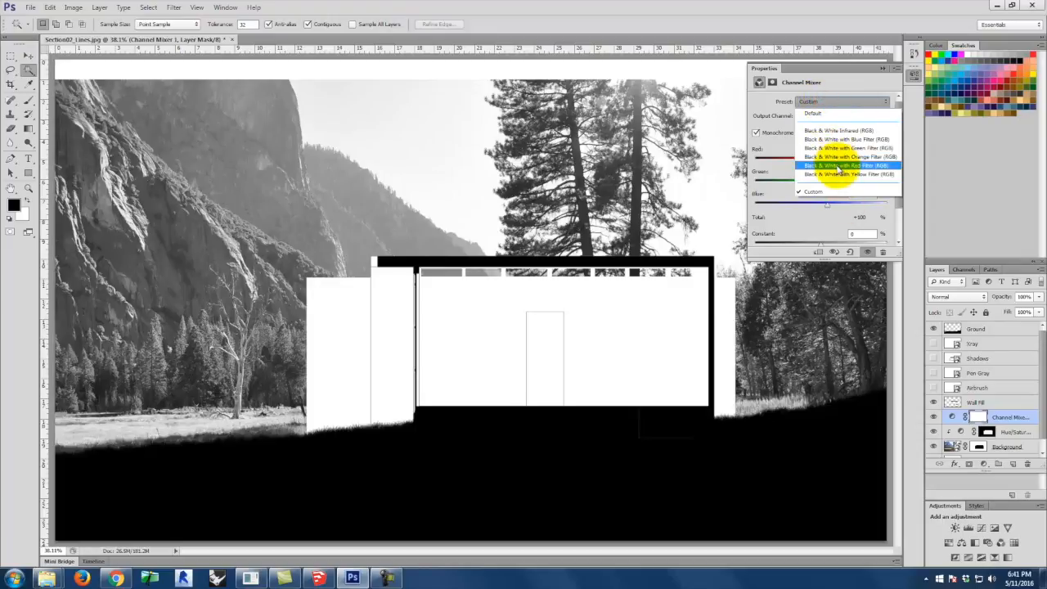
{"action": "left_click", "coordinate": [836, 165]}
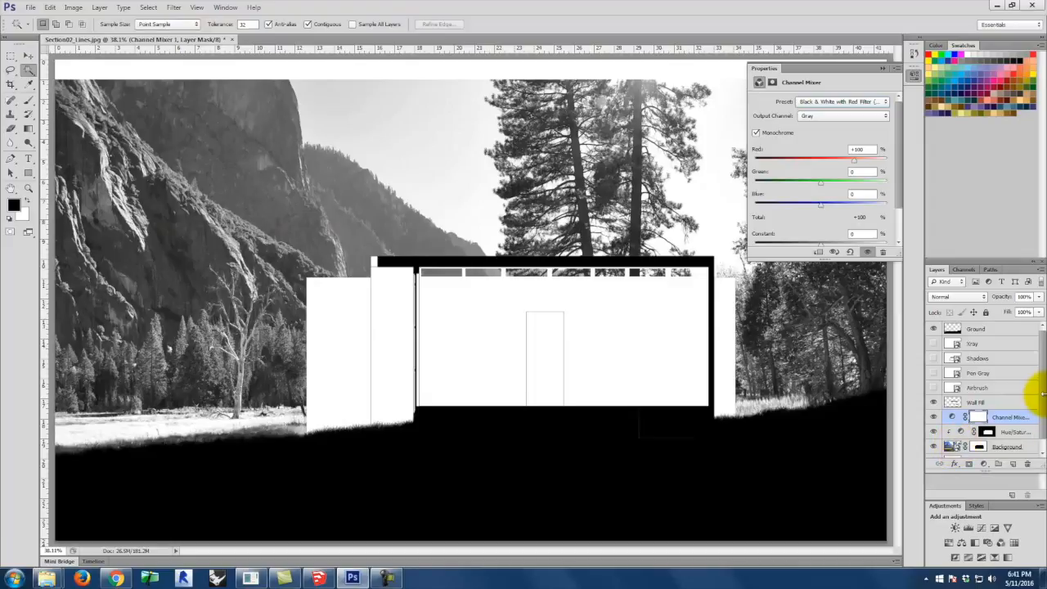
Select the blank area surrounding the building on the Lines layer with the Magic Wand.
{"action": "scroll", "coordinate": [1043, 413], "scroll_direction": "down", "scroll_amount": 1}
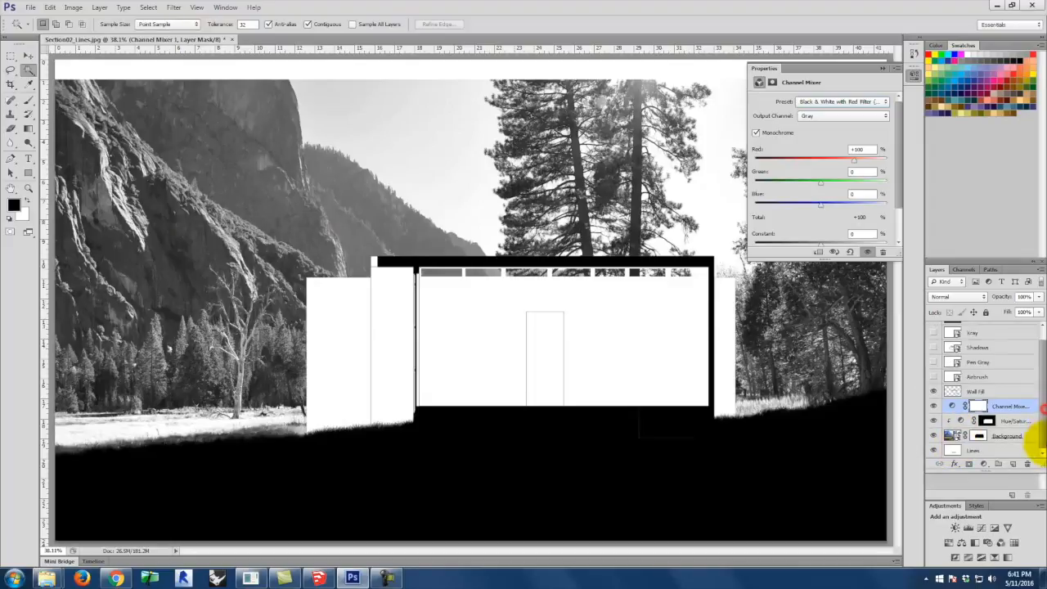
{"action": "left_click", "coordinate": [977, 448]}
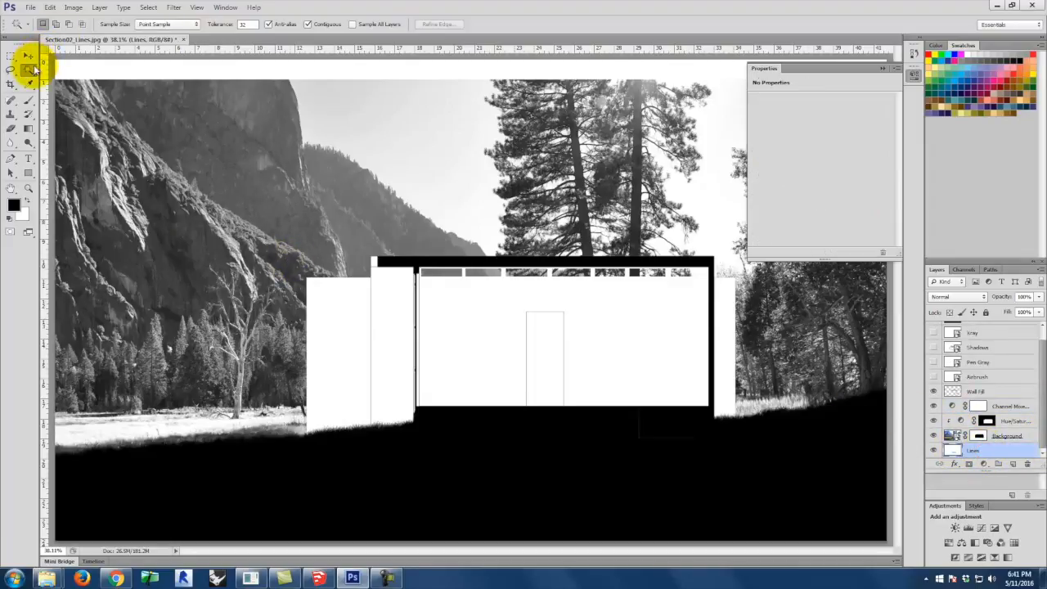
{"action": "left_click", "coordinate": [235, 179]}
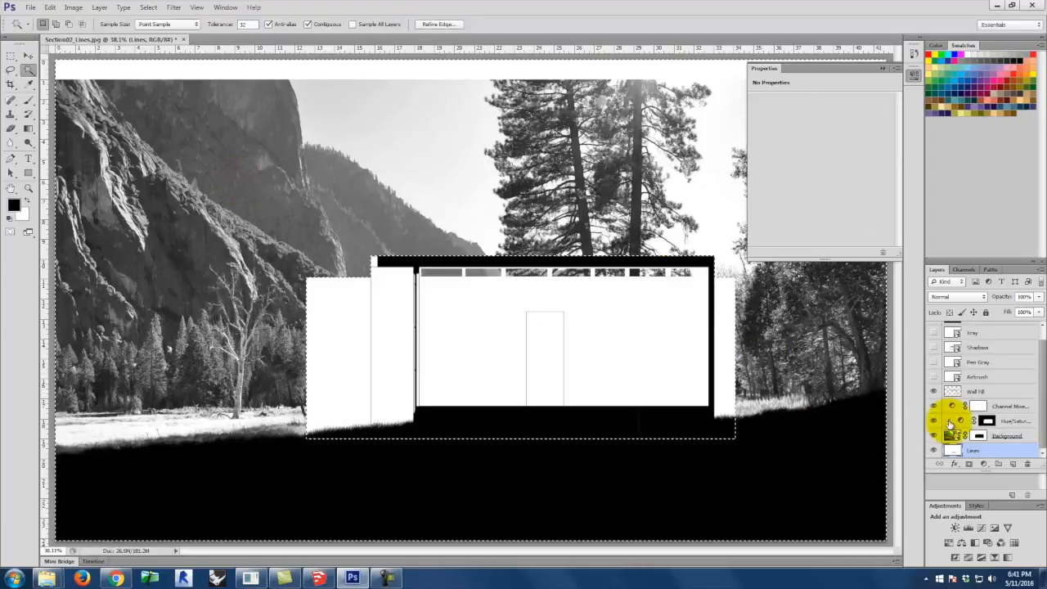
{"action": "left_click", "coordinate": [982, 407]}
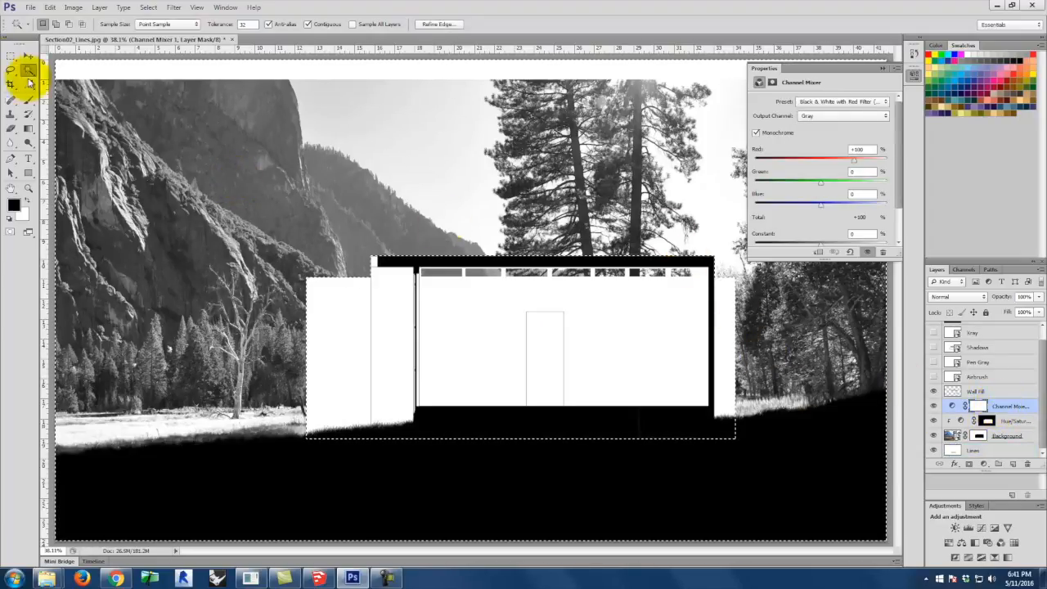
{"action": "left_click", "coordinate": [969, 464]}
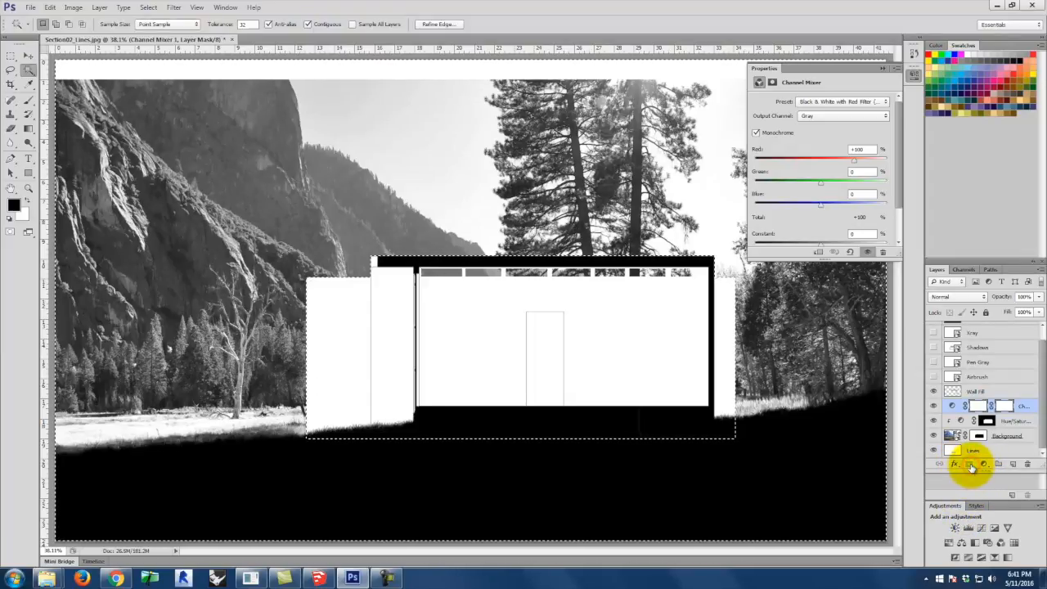
{"action": "key", "text": "ctrl+z"}
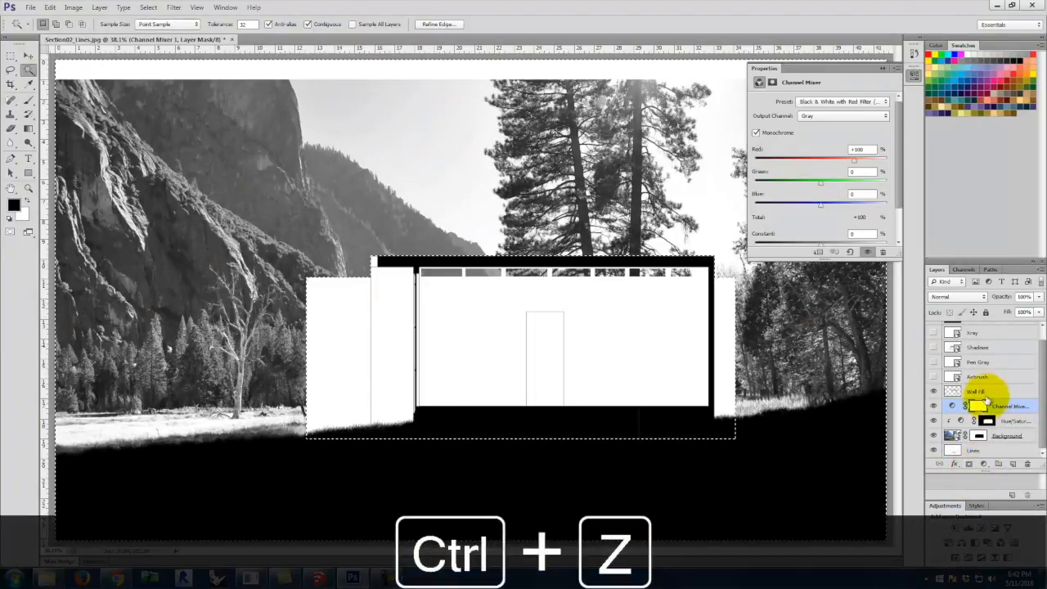
Replace the Channel Mixer layer's mask with one made from the current selection, and hide the layer.
{"action": "left_click", "coordinate": [977, 405]}
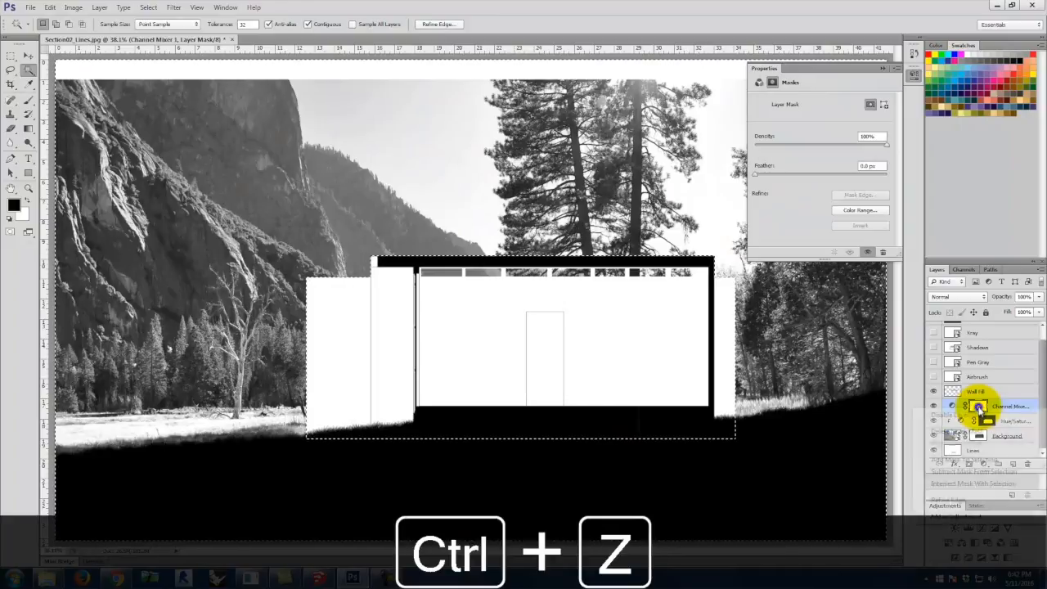
{"action": "right_click", "coordinate": [977, 407]}
{"action": "left_click", "coordinate": [976, 427]}
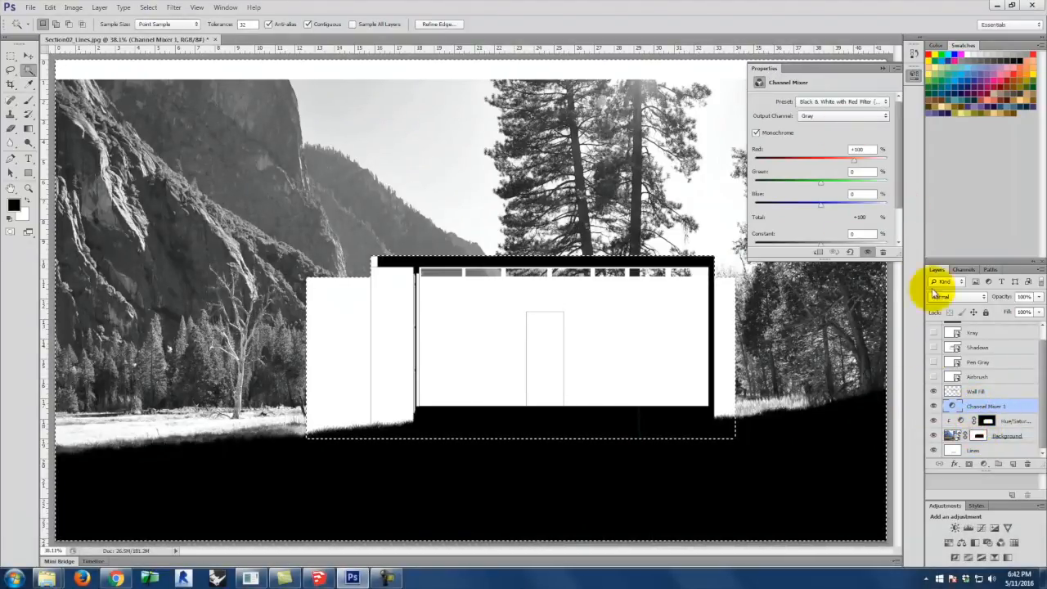
{"action": "left_click", "coordinate": [969, 465]}
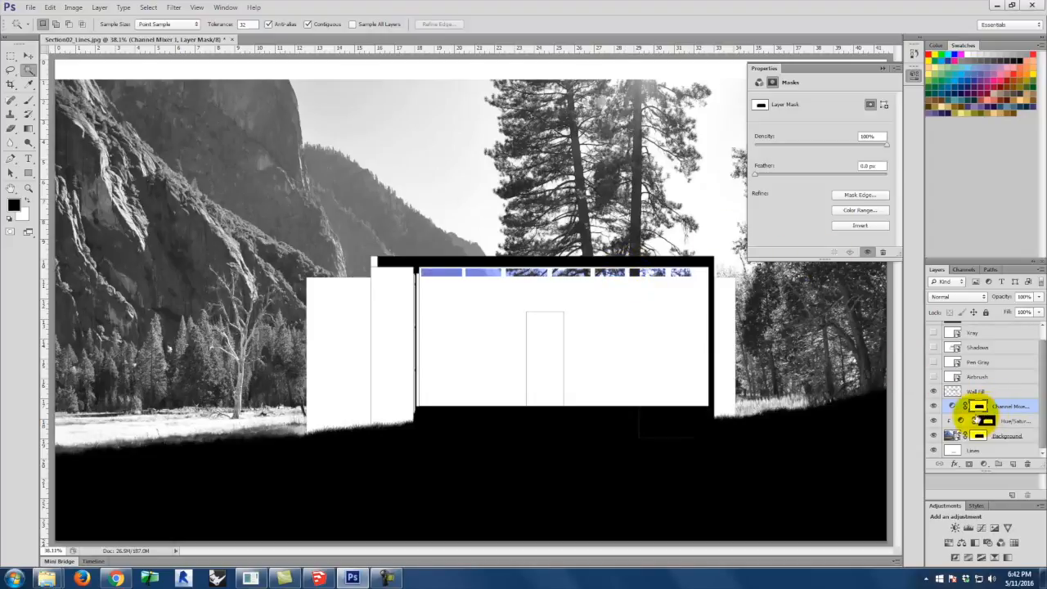
{"action": "left_click", "coordinate": [934, 406]}
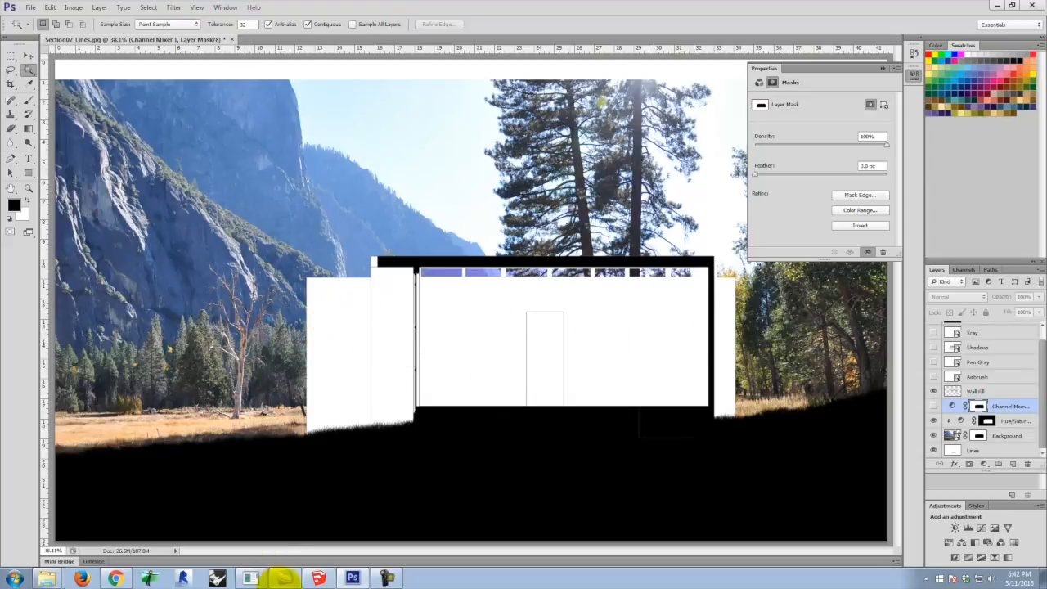
Switch to Chrome and search for "concrete tiling texture" from the Creative Commons search page.
{"action": "left_click", "coordinate": [119, 576]}
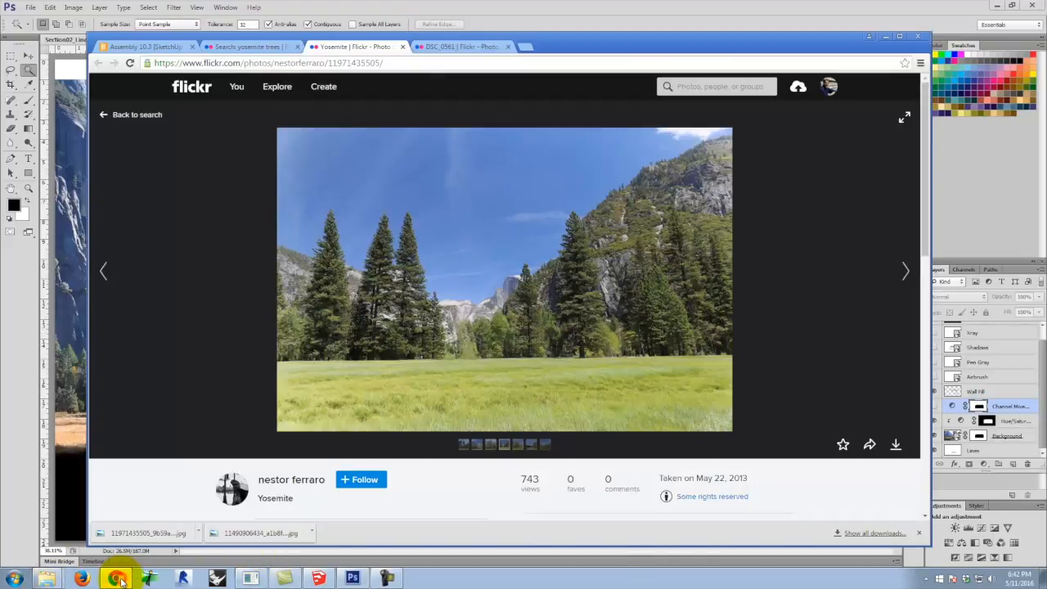
{"action": "left_click", "coordinate": [247, 47]}
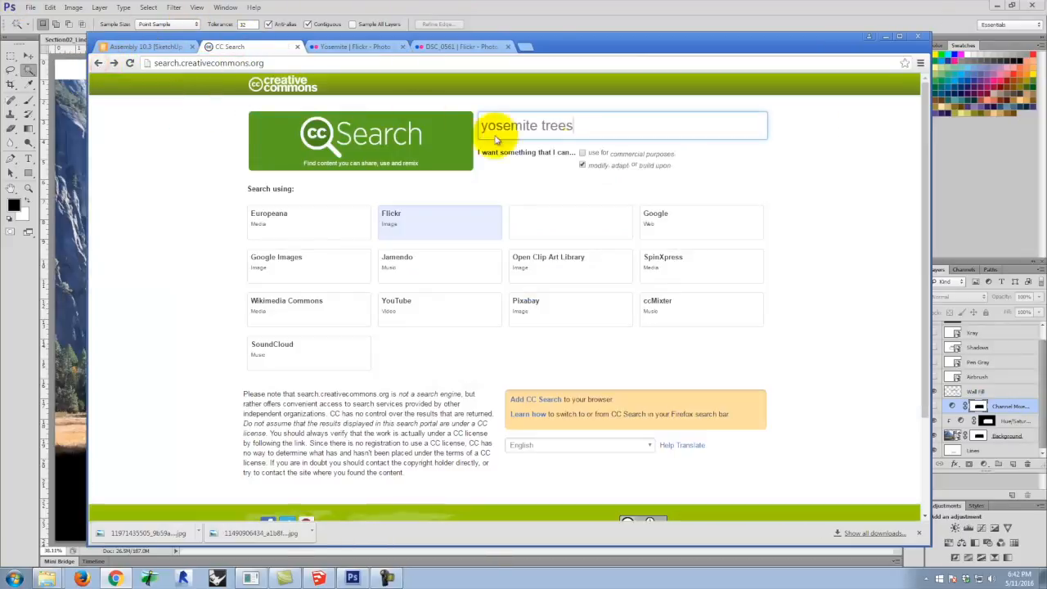
{"action": "left_click_drag", "start_coordinate": [605, 127], "coordinate": [345, 96]}
{"action": "type", "text": "concrete tiling texture"}
{"action": "key", "text": "Return"}
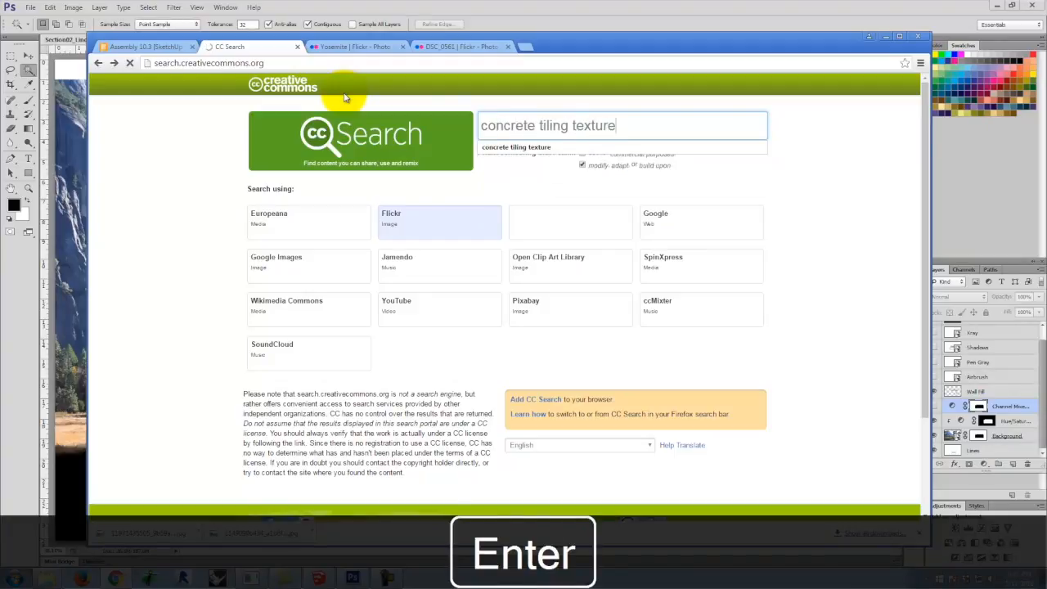
Browse the Flickr results and open the free light-grey concrete panel texture in a new tab.
{"action": "scroll", "coordinate": [626, 227], "scroll_direction": "down", "scroll_amount": 6}
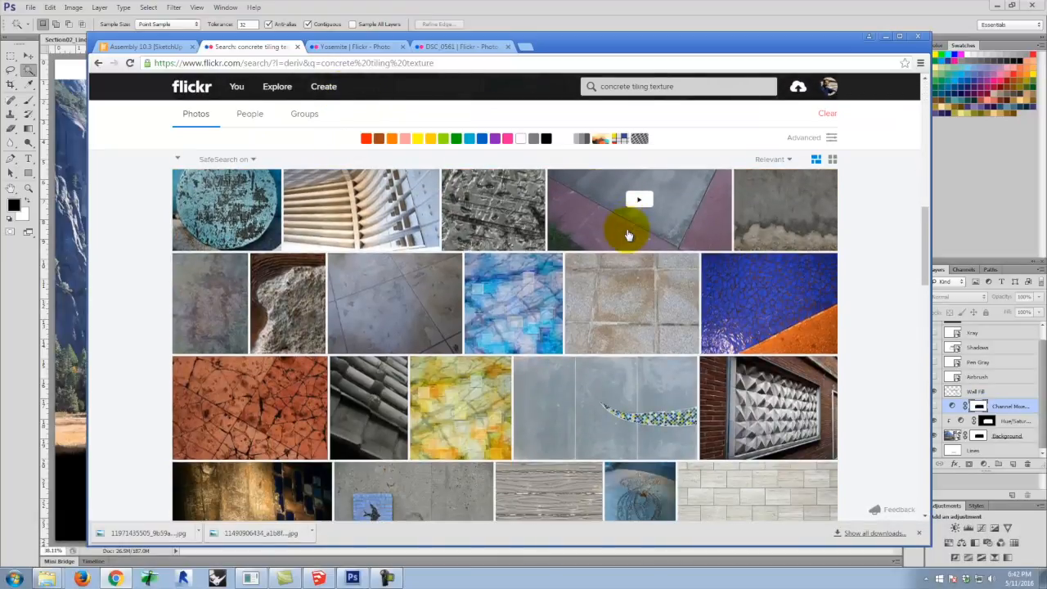
{"action": "scroll", "coordinate": [628, 232], "scroll_direction": "up", "scroll_amount": 2}
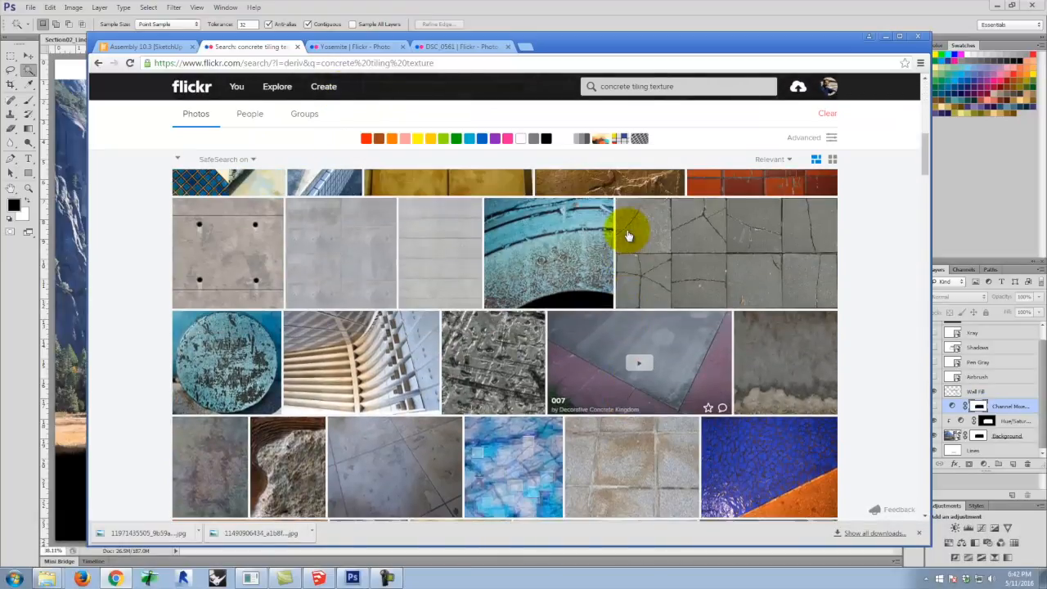
{"action": "right_click", "coordinate": [341, 248]}
{"action": "left_click", "coordinate": [379, 254]}
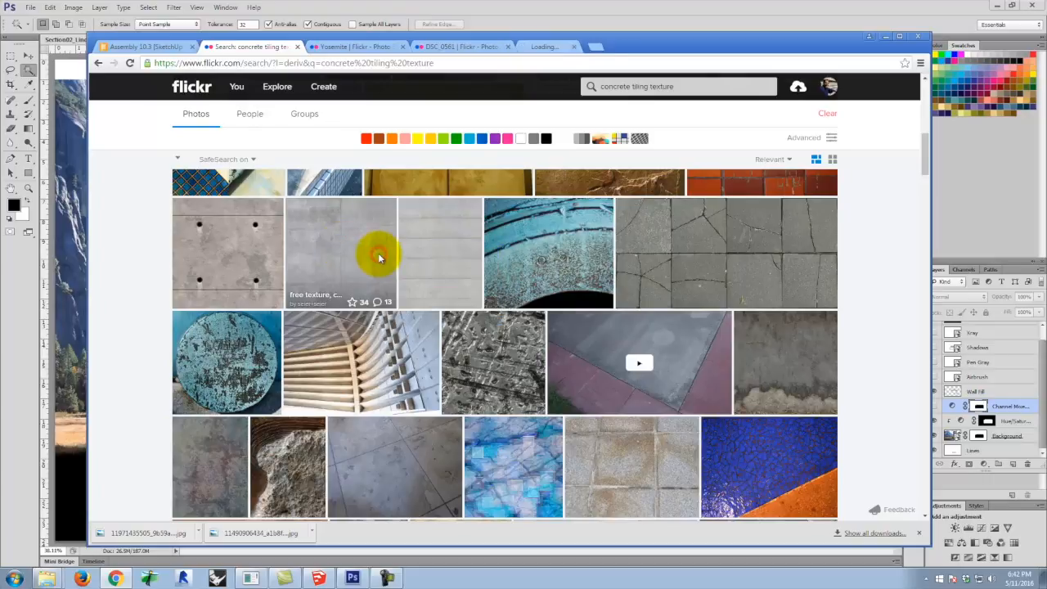
Look through more concrete texture results and open the dark grey concrete-13 image in a new tab.
{"action": "scroll", "coordinate": [390, 221], "scroll_direction": "down", "scroll_amount": 4}
{"action": "scroll", "coordinate": [390, 229], "scroll_direction": "down", "scroll_amount": 2}
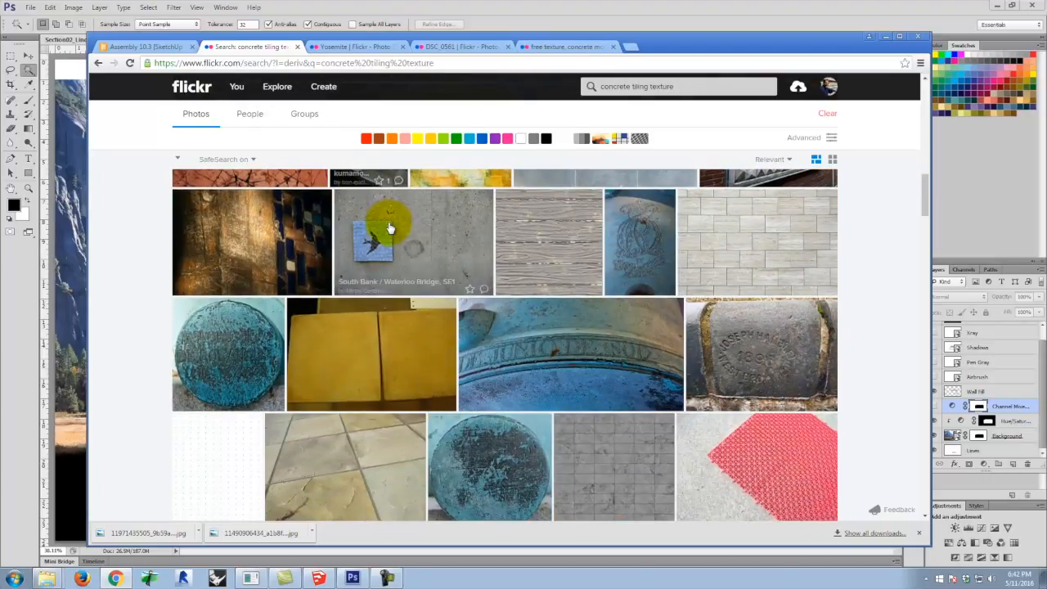
{"action": "scroll", "coordinate": [390, 229], "scroll_direction": "down", "scroll_amount": 2}
{"action": "scroll", "coordinate": [389, 229], "scroll_direction": "down", "scroll_amount": 4}
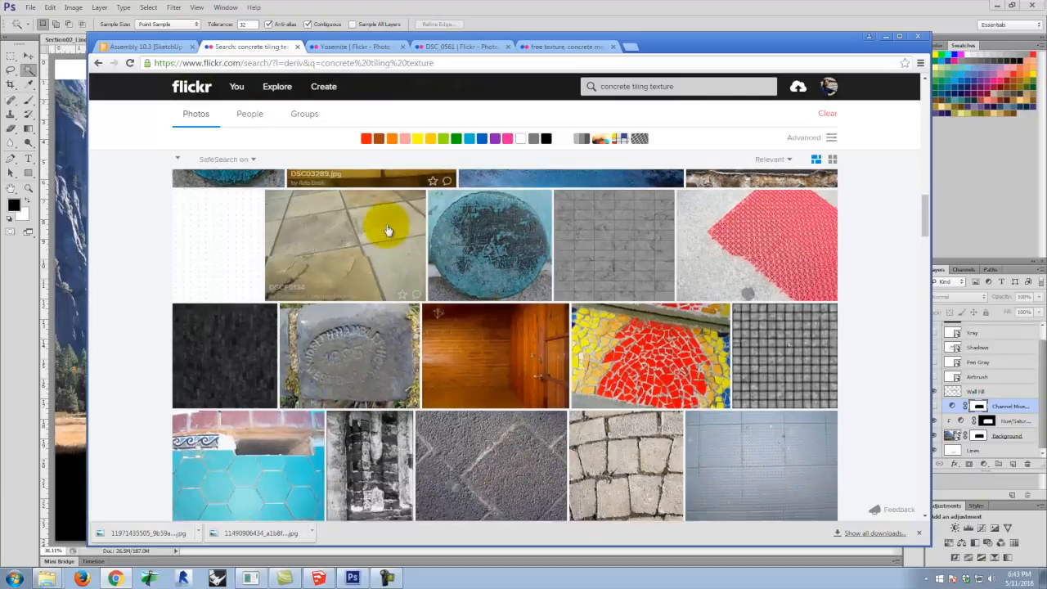
{"action": "scroll", "coordinate": [389, 230], "scroll_direction": "down", "scroll_amount": 3}
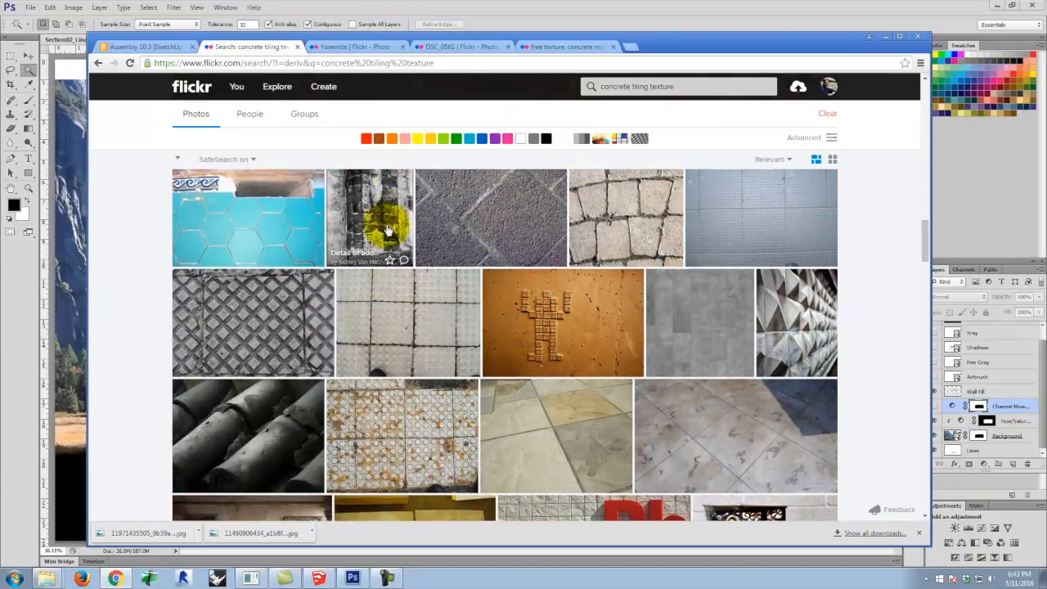
{"action": "scroll", "coordinate": [389, 230], "scroll_direction": "down", "scroll_amount": 4}
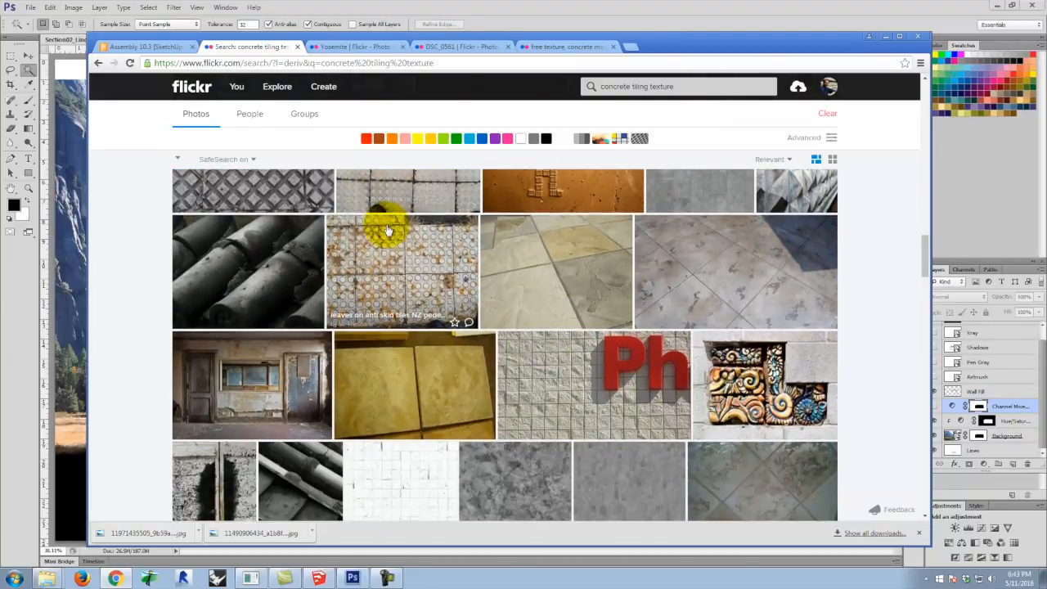
{"action": "scroll", "coordinate": [389, 230], "scroll_direction": "down", "scroll_amount": 4}
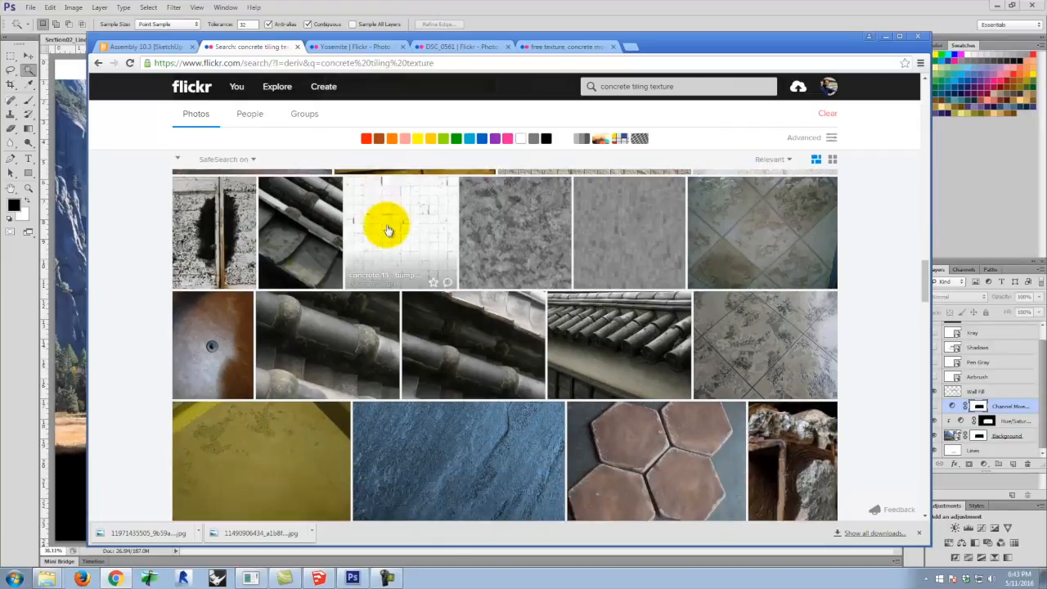
{"action": "scroll", "coordinate": [388, 230], "scroll_direction": "down", "scroll_amount": 3}
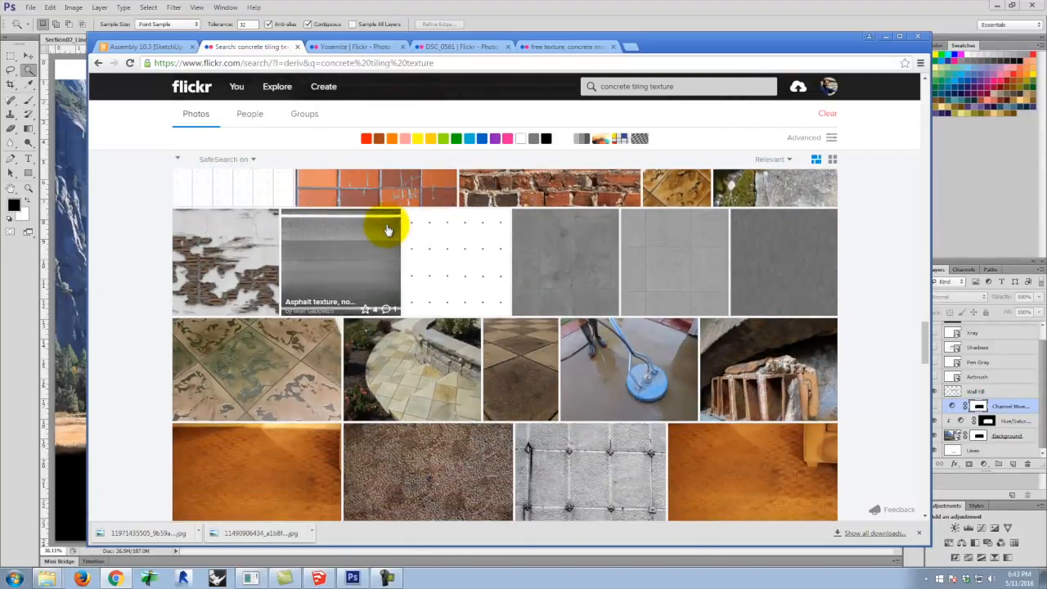
{"action": "right_click", "coordinate": [562, 259]}
{"action": "left_click", "coordinate": [600, 264]}
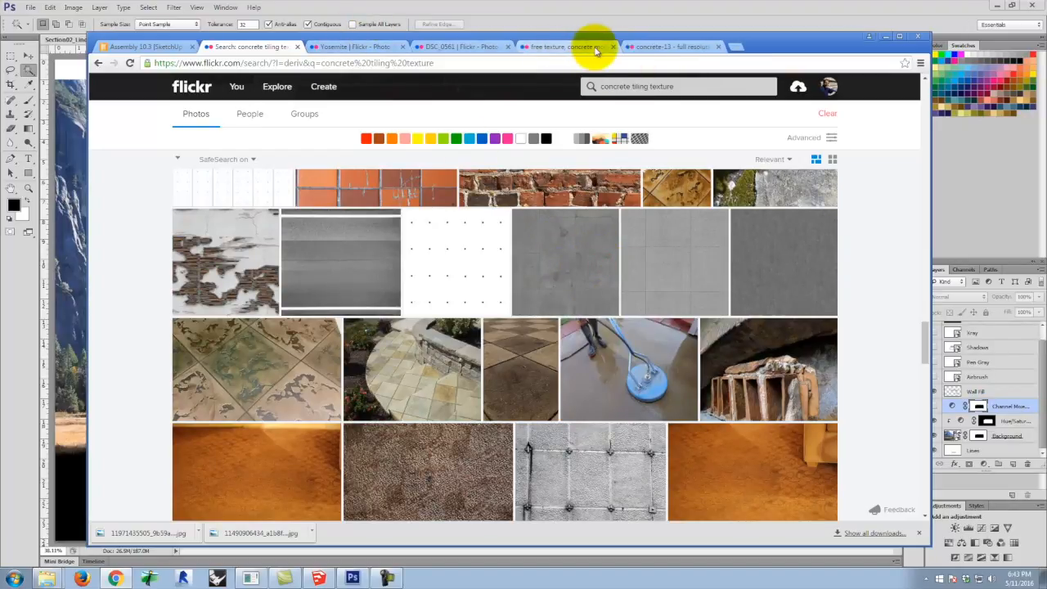
View the free concrete panel texture enlarged and download the image from its Flickr page.
{"action": "left_click", "coordinate": [594, 48]}
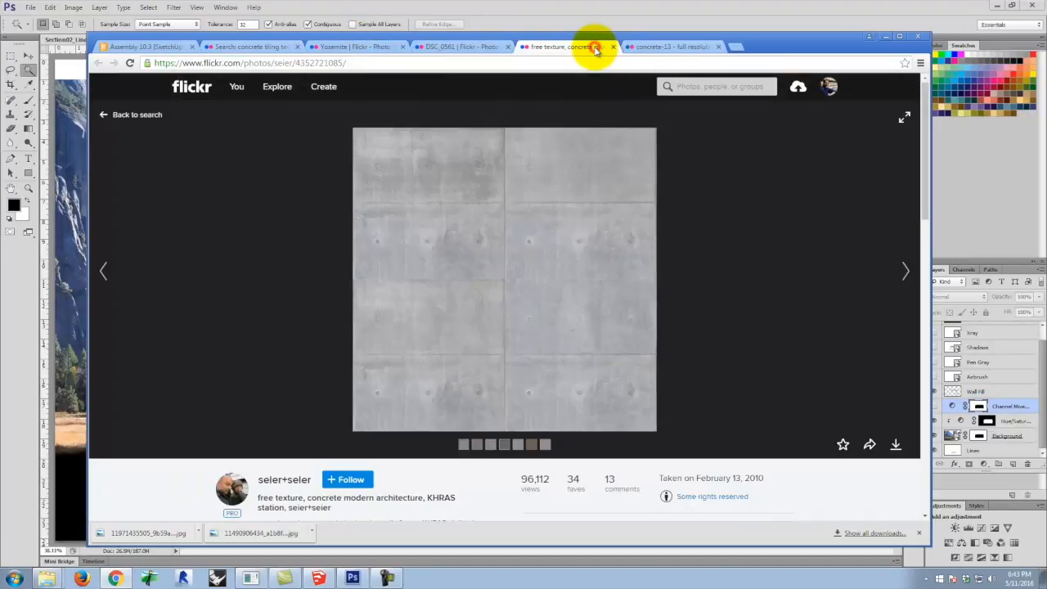
{"action": "left_click", "coordinate": [480, 277]}
{"action": "left_click", "coordinate": [826, 297]}
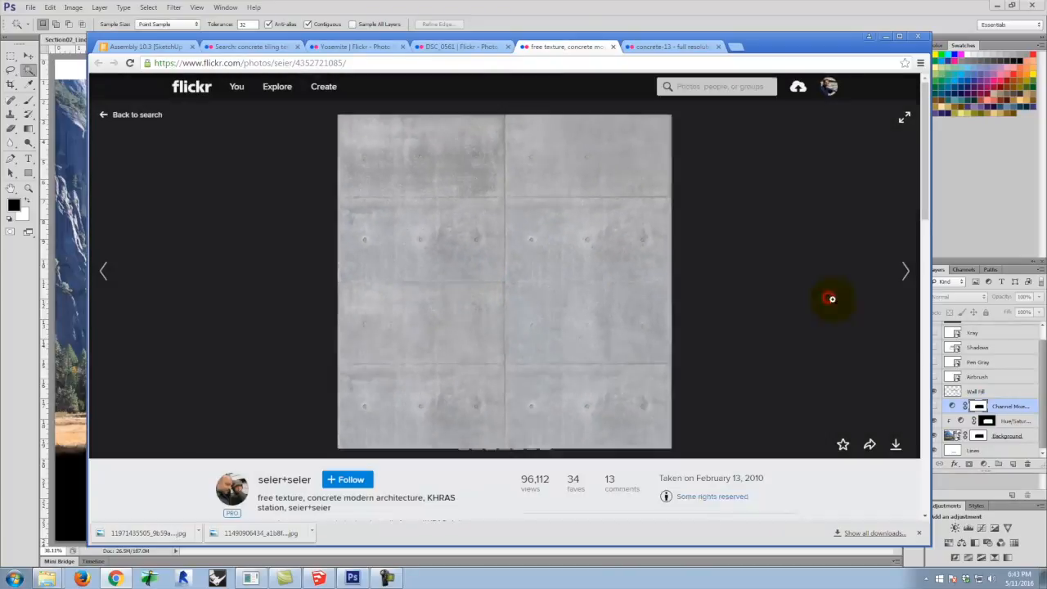
{"action": "left_click", "coordinate": [895, 446]}
{"action": "left_click", "coordinate": [859, 401]}
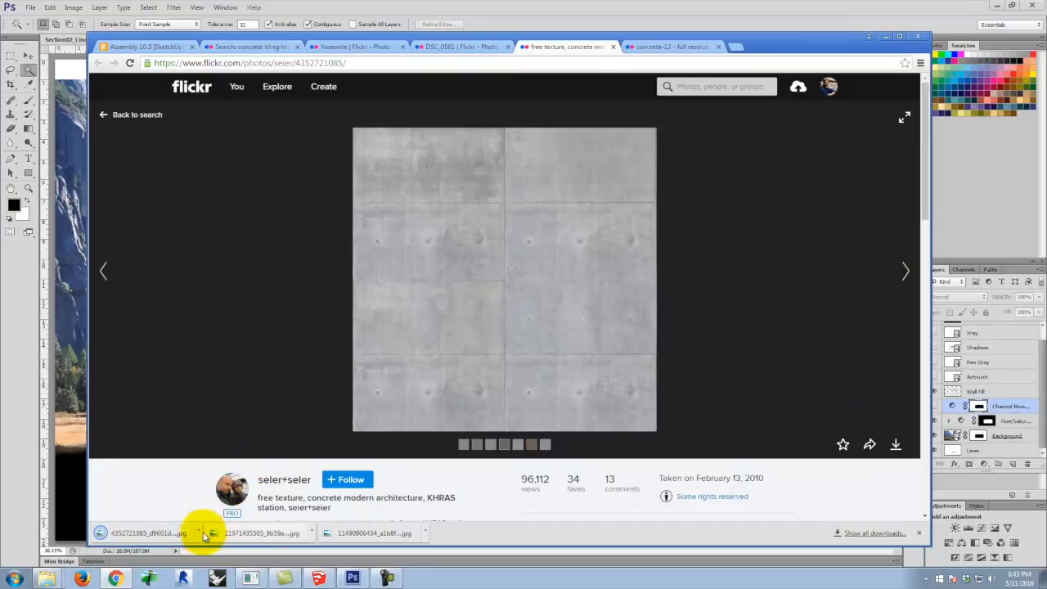
{"action": "left_click", "coordinate": [199, 533]}
{"action": "left_click", "coordinate": [230, 495]}
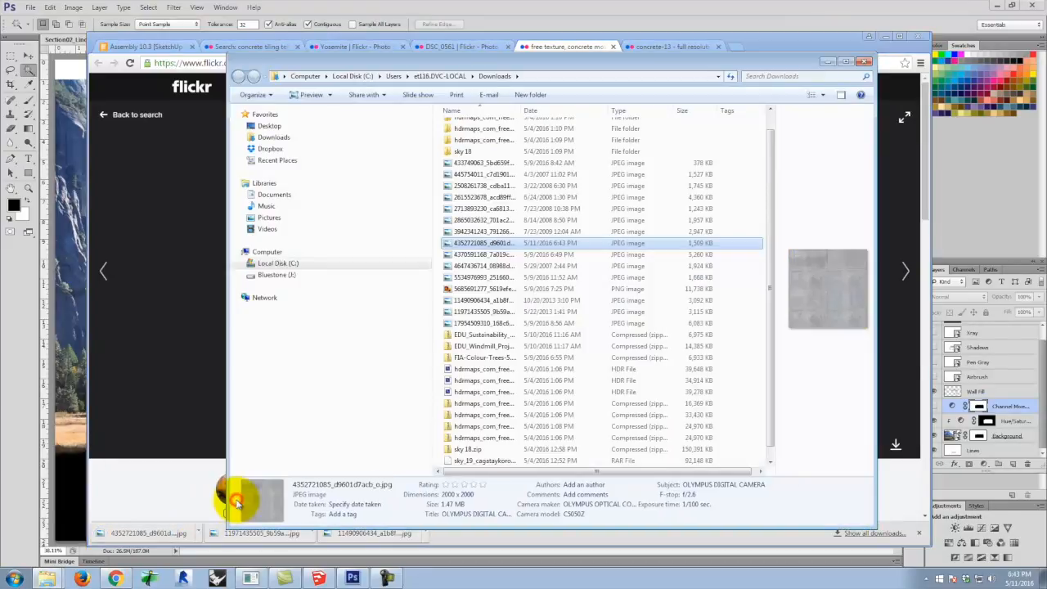
{"action": "right_click", "coordinate": [491, 244]}
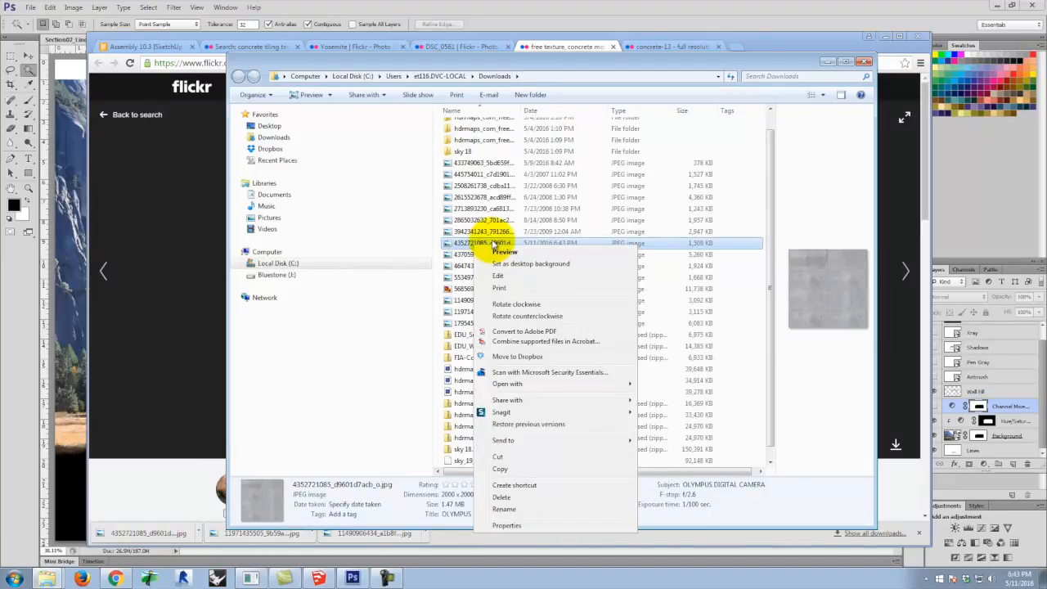
{"action": "left_click", "coordinate": [534, 468]}
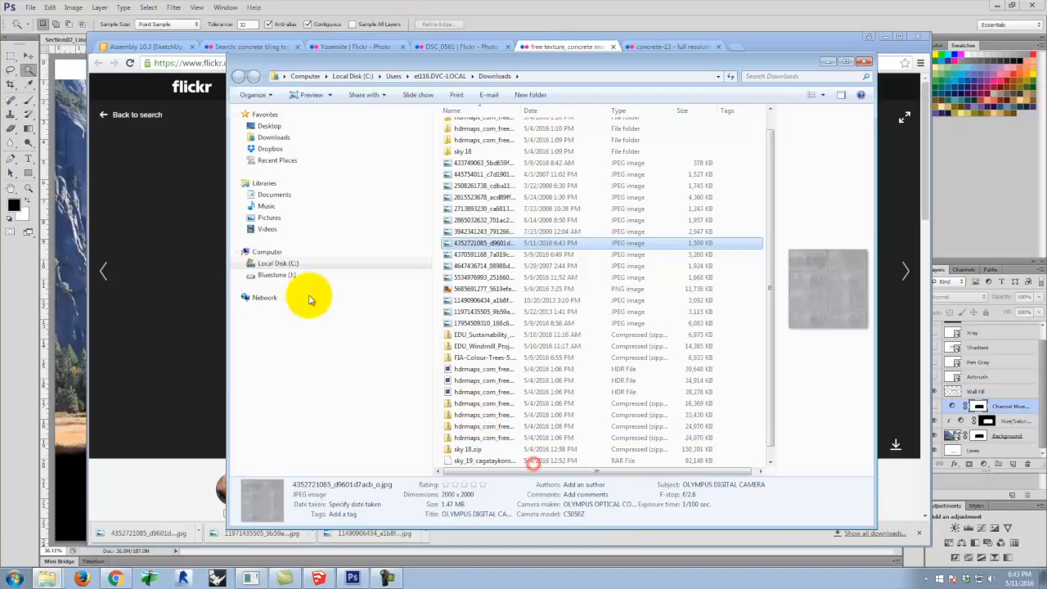
{"action": "left_click", "coordinate": [56, 536]}
{"action": "right_click", "coordinate": [563, 293]}
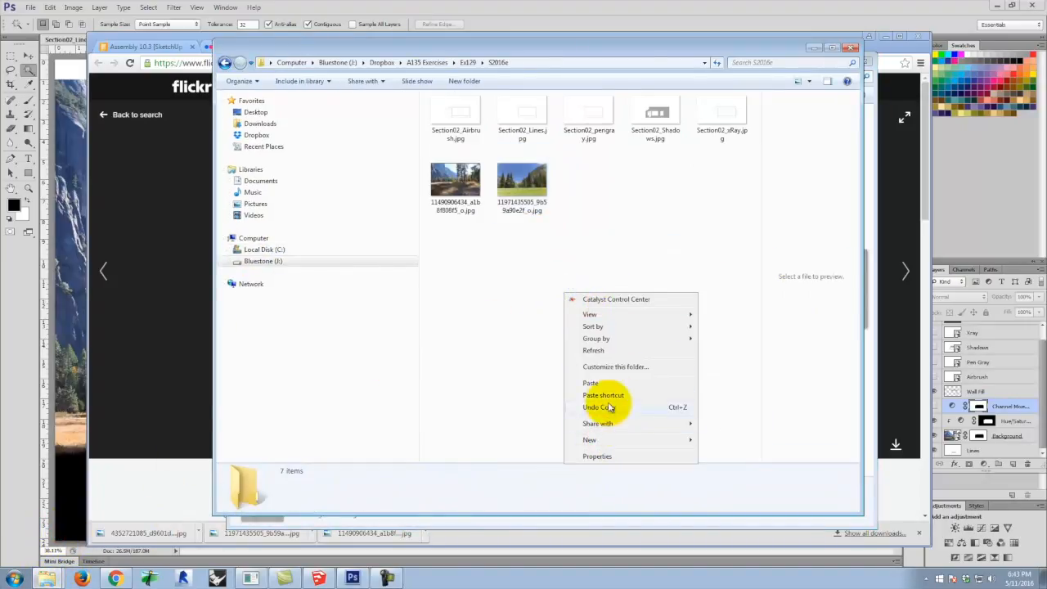
{"action": "left_click", "coordinate": [603, 383]}
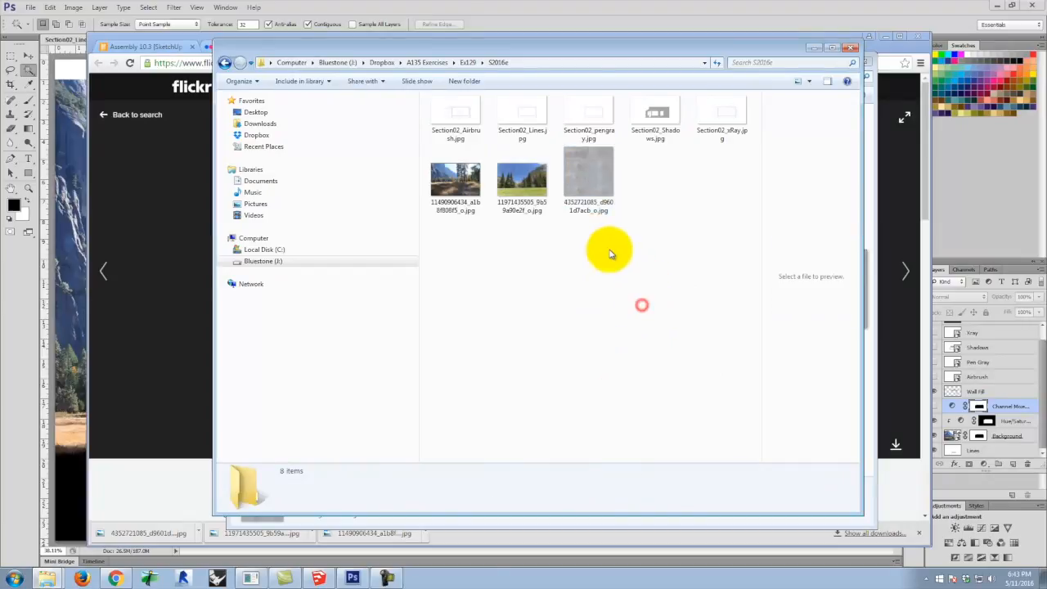
{"action": "left_click", "coordinate": [366, 578]}
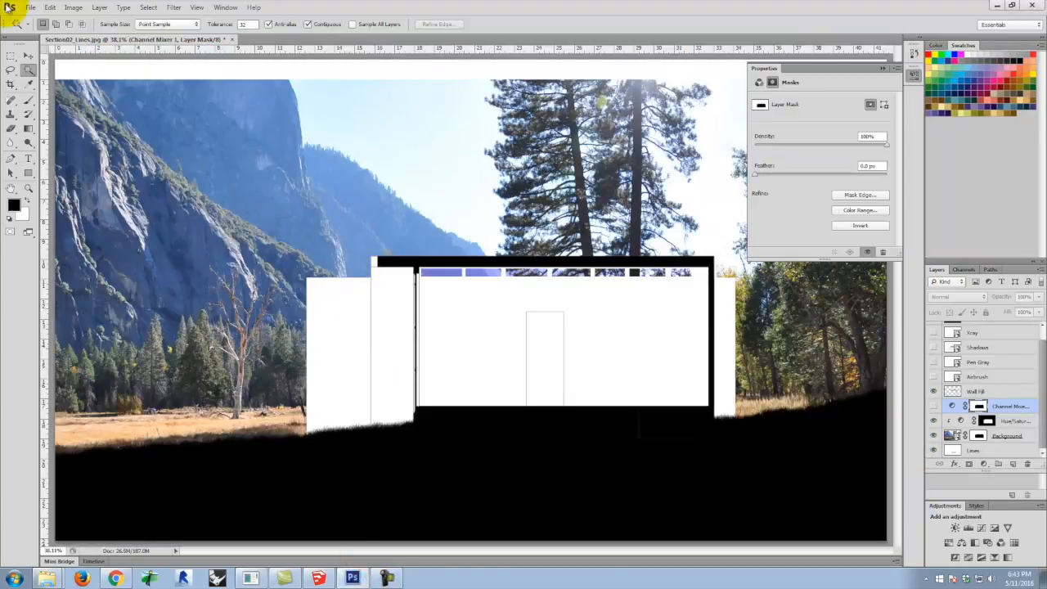
{"action": "left_click", "coordinate": [30, 8]}
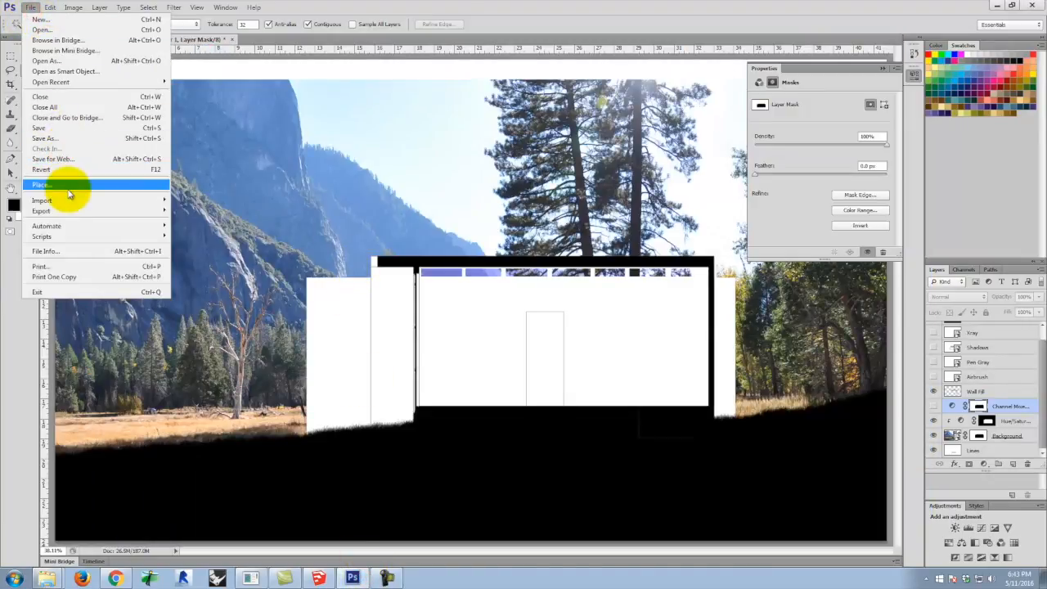
{"action": "left_click", "coordinate": [41, 185]}
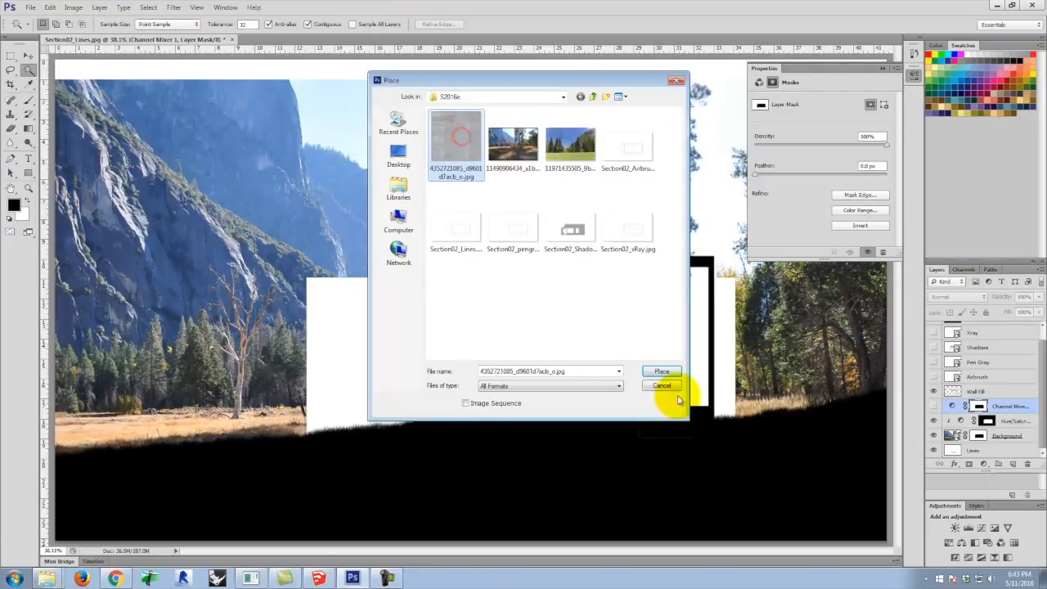
{"action": "left_click", "coordinate": [664, 372]}
{"action": "left_click_drag", "start_coordinate": [474, 302], "coordinate": [362, 316]}
Set the placed concrete texture layer's blend mode to Multiply.
{"action": "key", "text": "ctrl+equal"}
{"action": "key", "text": "ctrl+equal"}
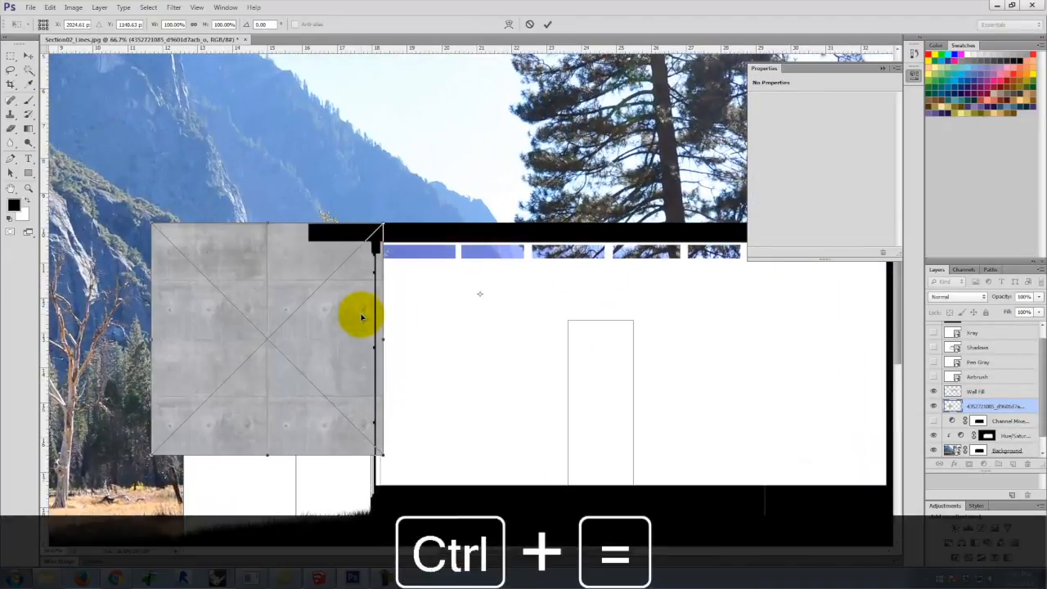
{"action": "key", "text": "space"}
{"action": "left_click_drag", "start_coordinate": [361, 317], "coordinate": [530, 257]}
{"action": "left_click", "coordinate": [966, 298]}
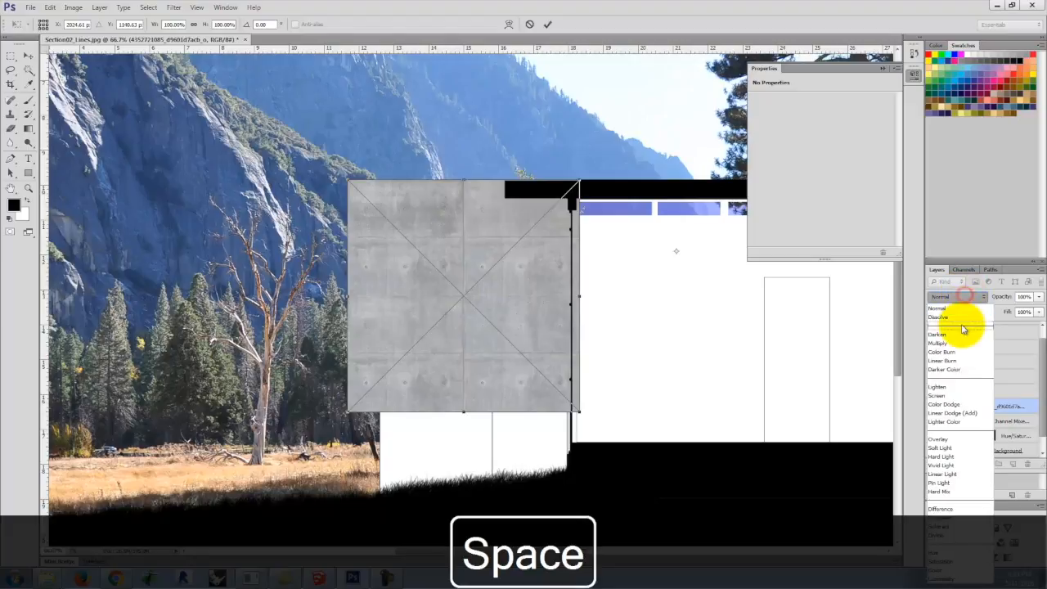
{"action": "left_click", "coordinate": [957, 334]}
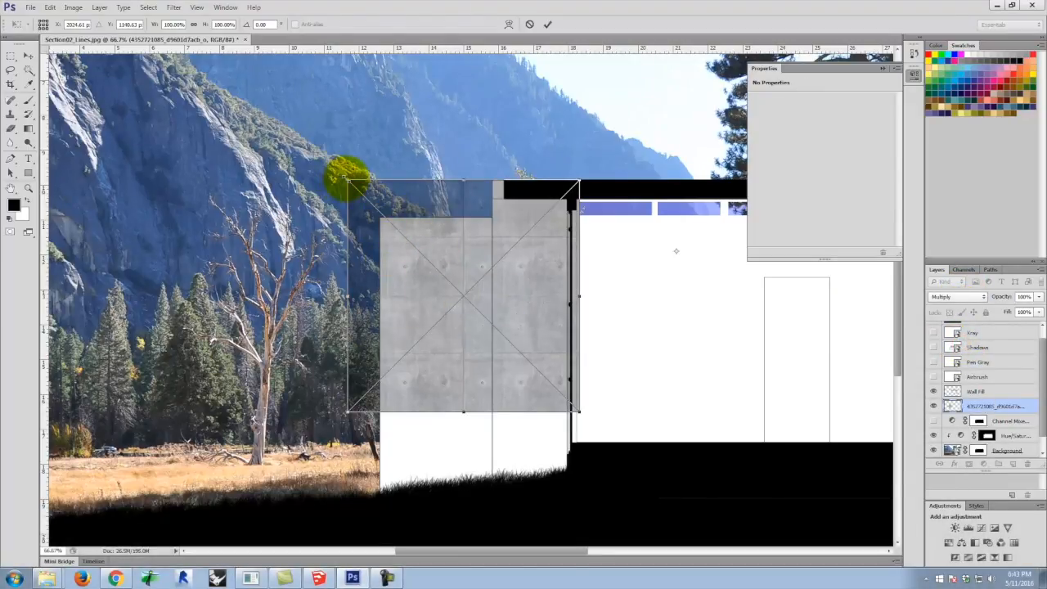
Scale the concrete texture proportionally to about 78%, shift it up over the left walls and commit the placement.
{"action": "left_click_drag", "start_coordinate": [347, 177], "coordinate": [375, 209]}
{"action": "left_click_drag", "start_coordinate": [582, 415], "coordinate": [543, 386]}
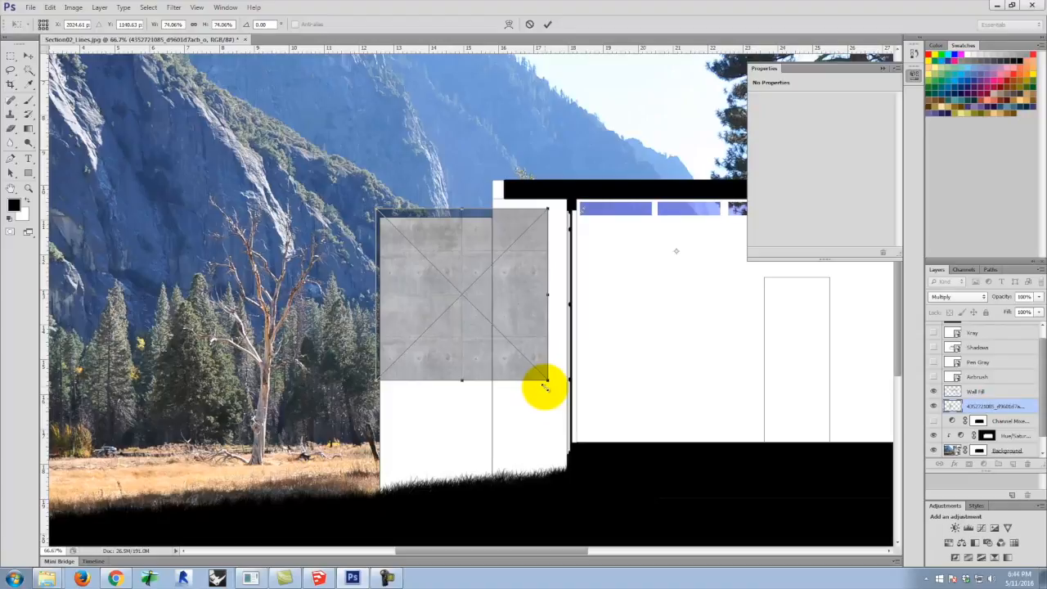
{"action": "left_click_drag", "start_coordinate": [546, 389], "coordinate": [556, 397]}
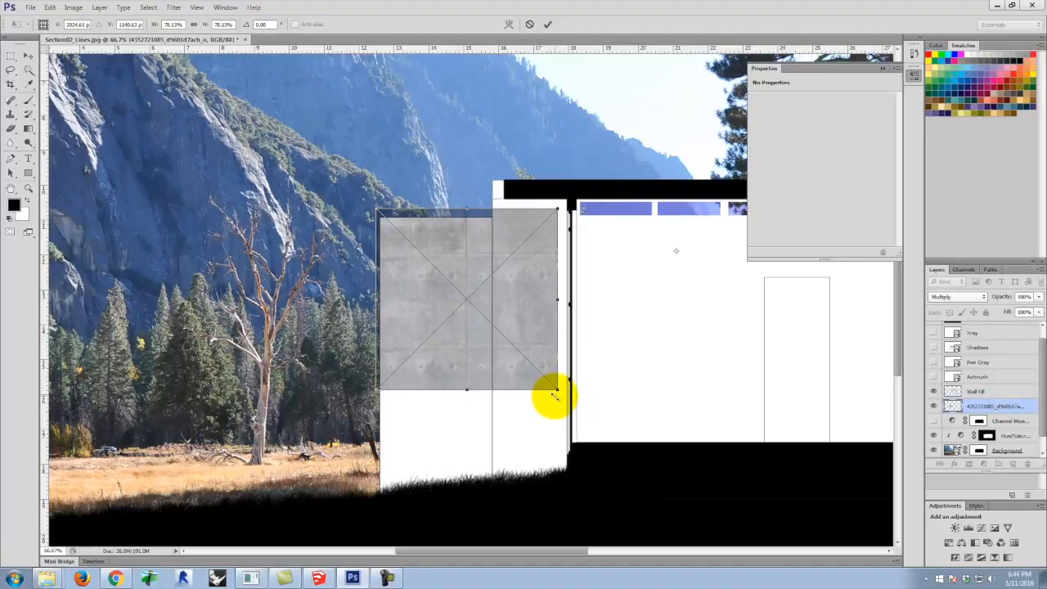
{"action": "left_click_drag", "start_coordinate": [528, 320], "coordinate": [525, 282]}
{"action": "left_click", "coordinate": [548, 25]}
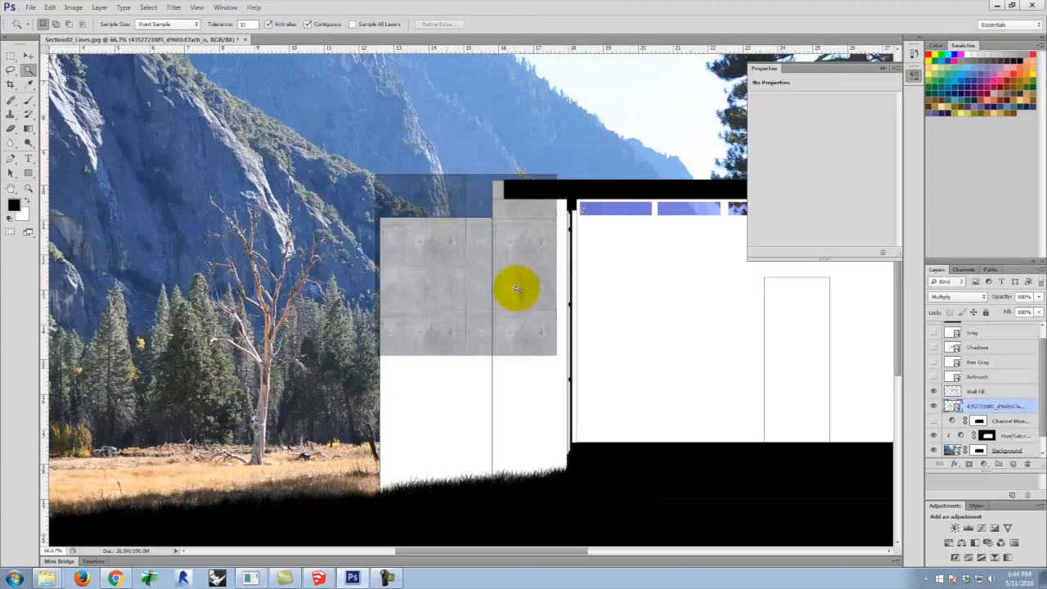
Select the area around the concrete texture on its layer with the Rectangular Marquee and copy it.
{"action": "left_click", "coordinate": [10, 57]}
{"action": "left_click", "coordinate": [979, 419]}
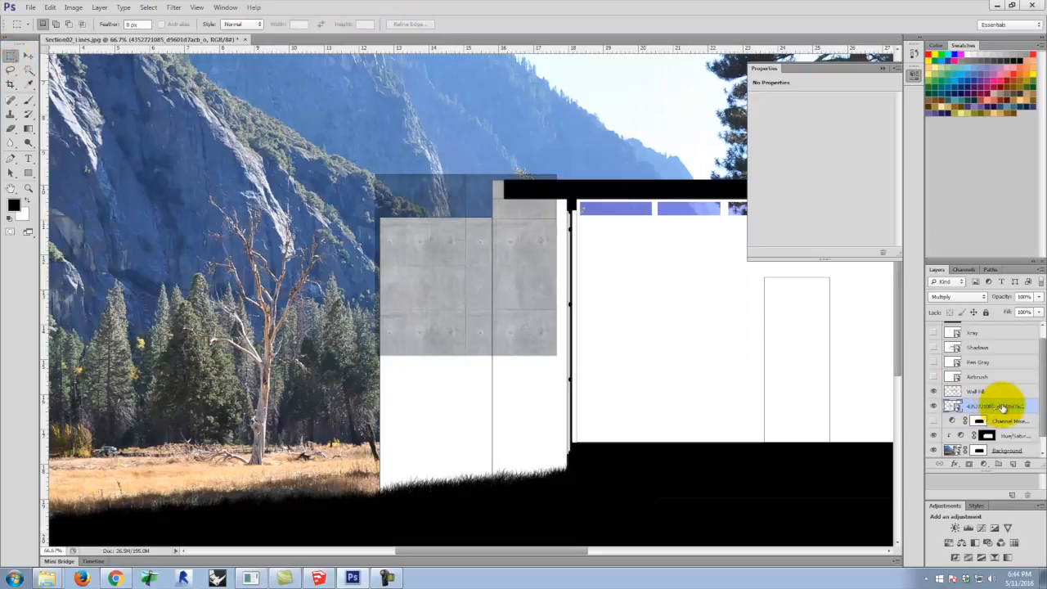
{"action": "left_click_drag", "start_coordinate": [362, 160], "coordinate": [579, 381]}
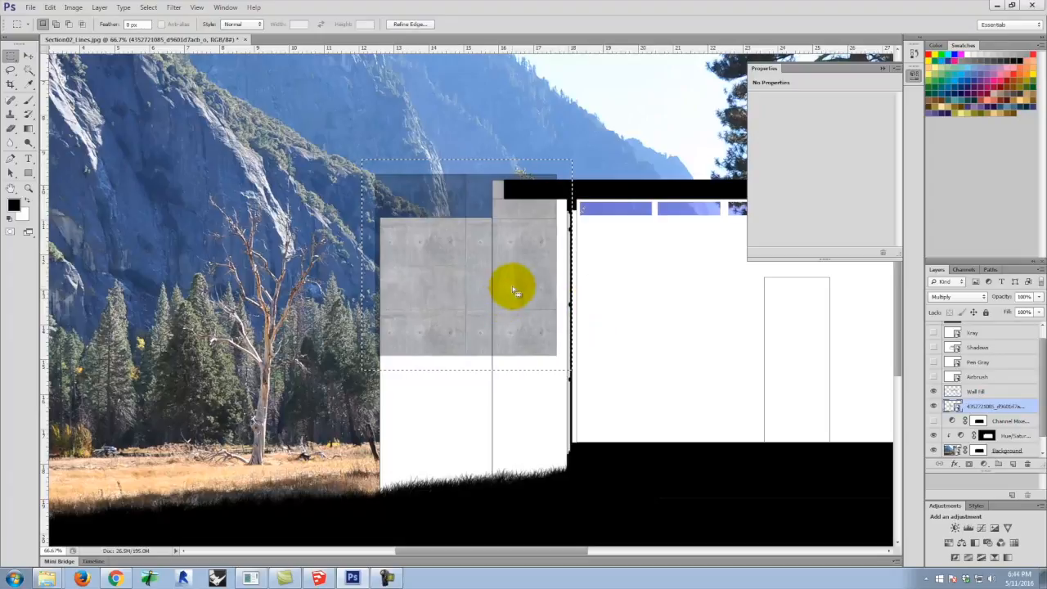
{"action": "key", "text": "ctrl+c"}
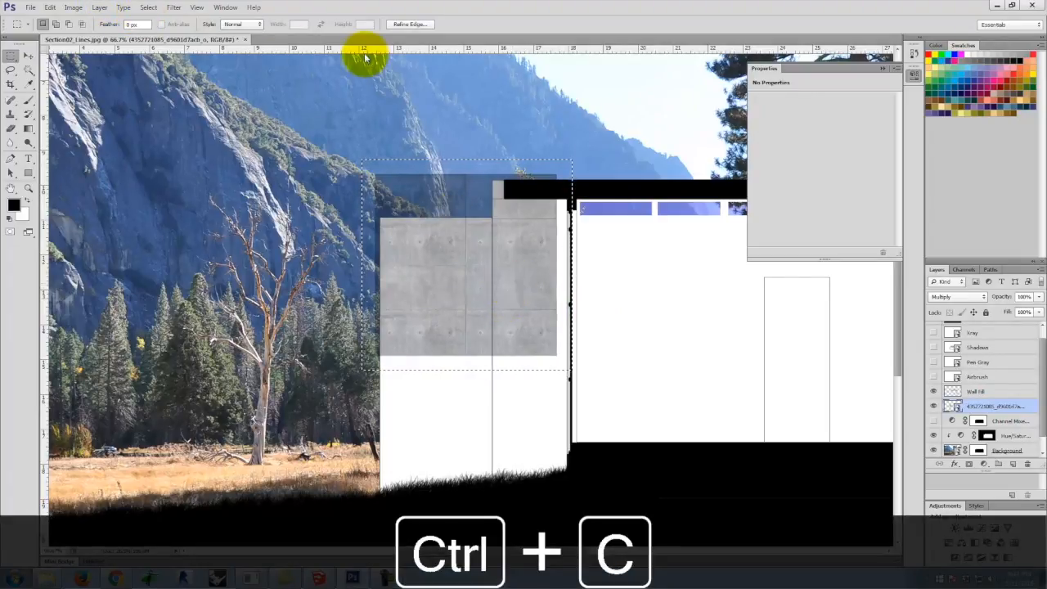
Paste a copy of the concrete tile and move it flush against the original's right edge.
{"action": "key", "text": "ctrl+v"}
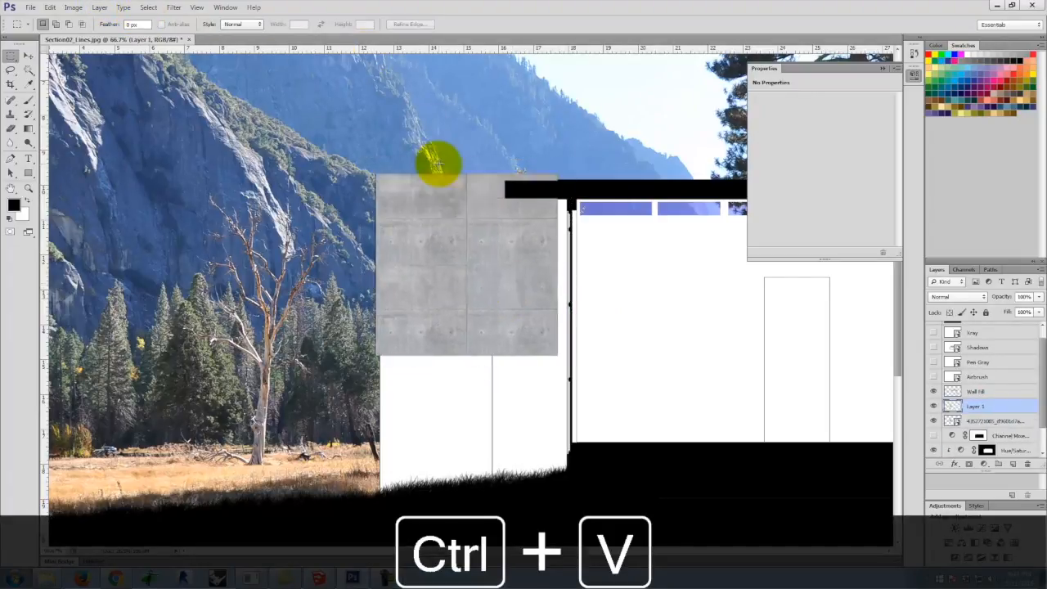
{"action": "left_click", "coordinate": [28, 55]}
{"action": "left_click_drag", "start_coordinate": [463, 266], "coordinate": [645, 269]}
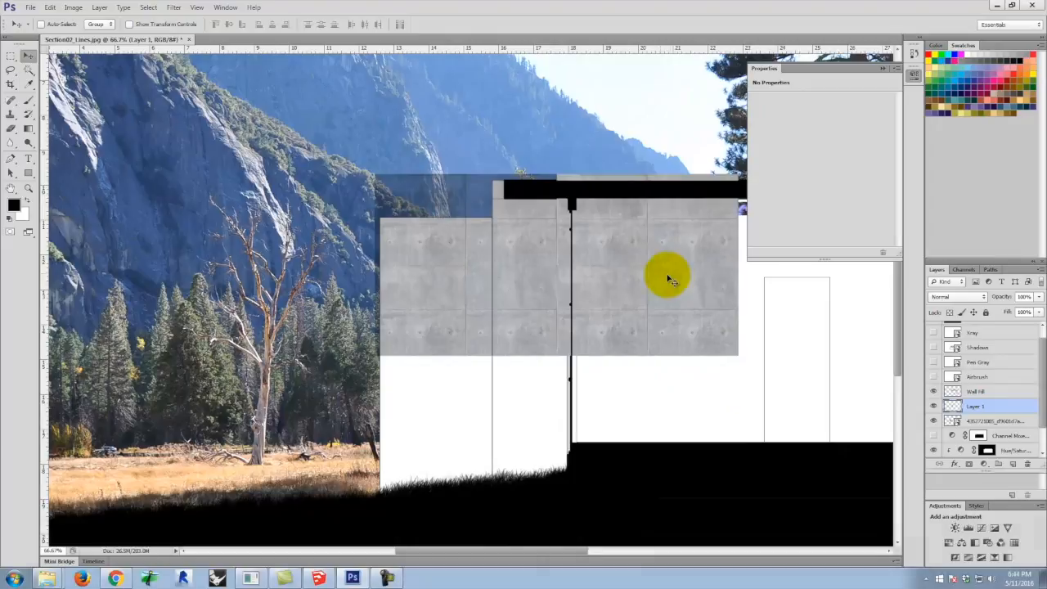
Paste two more copies of the concrete tile and fit them edge to edge beneath the upper two.
{"action": "key", "text": "ctrl+v"}
{"action": "left_click_drag", "start_coordinate": [497, 290], "coordinate": [483, 424]}
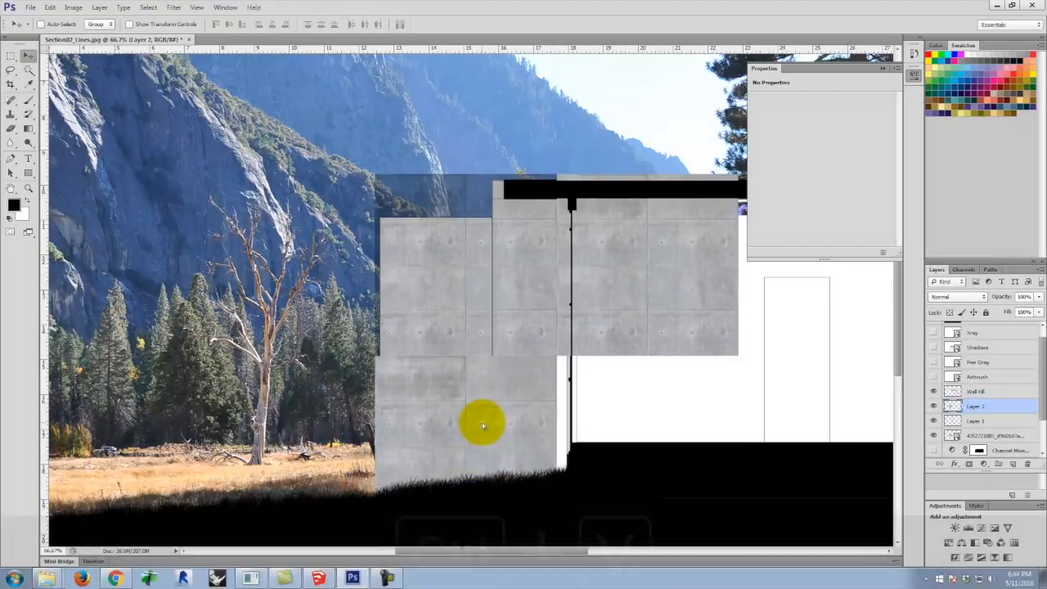
{"action": "key", "text": "ctrl+v"}
{"action": "left_click_drag", "start_coordinate": [472, 280], "coordinate": [646, 423]}
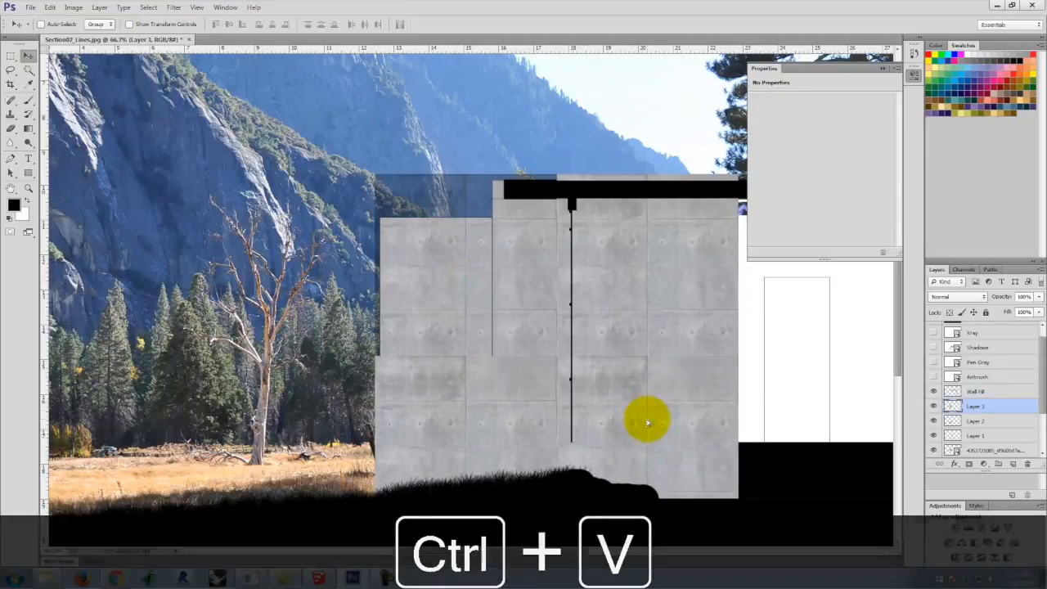
Paste four more copies of the concrete tile and fit them edge to edge over the middle interior walls.
{"action": "key", "text": "space"}
{"action": "left_click_drag", "start_coordinate": [781, 352], "coordinate": [416, 351]}
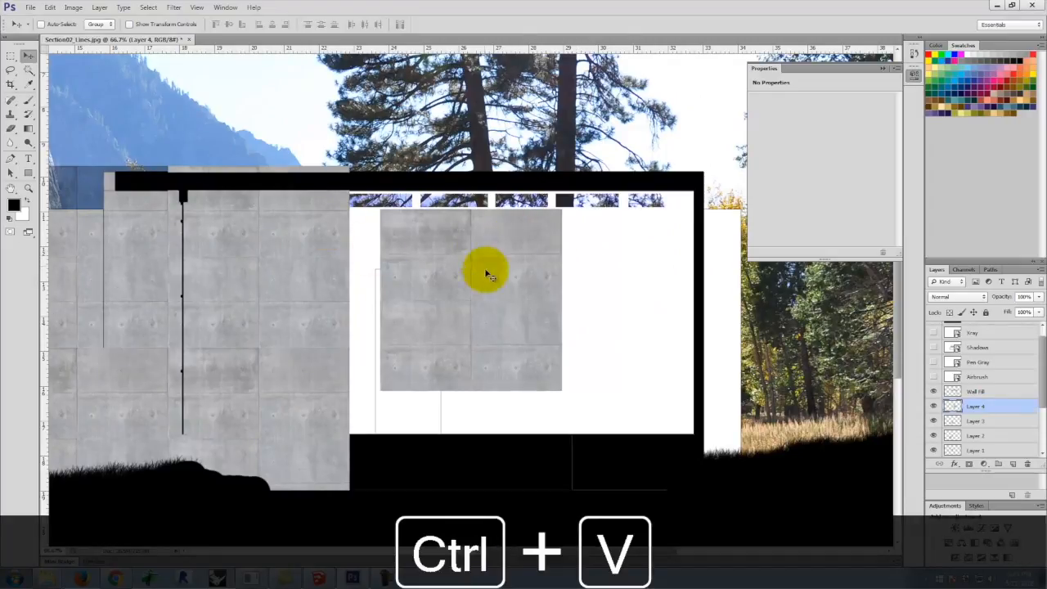
{"action": "left_click_drag", "start_coordinate": [483, 271], "coordinate": [445, 410]}
{"action": "key", "text": "ctrl+v"}
{"action": "key", "text": "ctrl+v"}
{"action": "left_click_drag", "start_coordinate": [471, 334], "coordinate": [612, 283]}
{"action": "key", "text": "ctrl+v"}
{"action": "left_click_drag", "start_coordinate": [472, 299], "coordinate": [621, 442]}
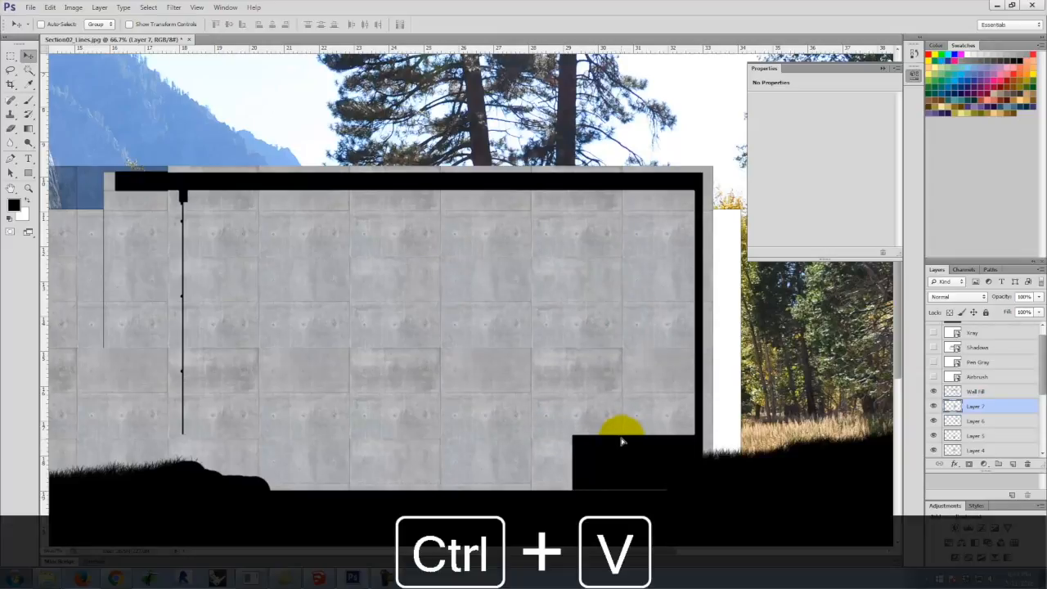
Paste two more copies of the concrete tile and align them against the existing tiles to cover the rightmost wall.
{"action": "key", "text": "ctrl+v"}
{"action": "left_click_drag", "start_coordinate": [434, 278], "coordinate": [749, 233]}
{"action": "key", "text": "space"}
{"action": "left_click_drag", "start_coordinate": [837, 330], "coordinate": [611, 365]}
{"action": "left_click_drag", "start_coordinate": [276, 313], "coordinate": [615, 275]}
{"action": "key", "text": "ctrl+v"}
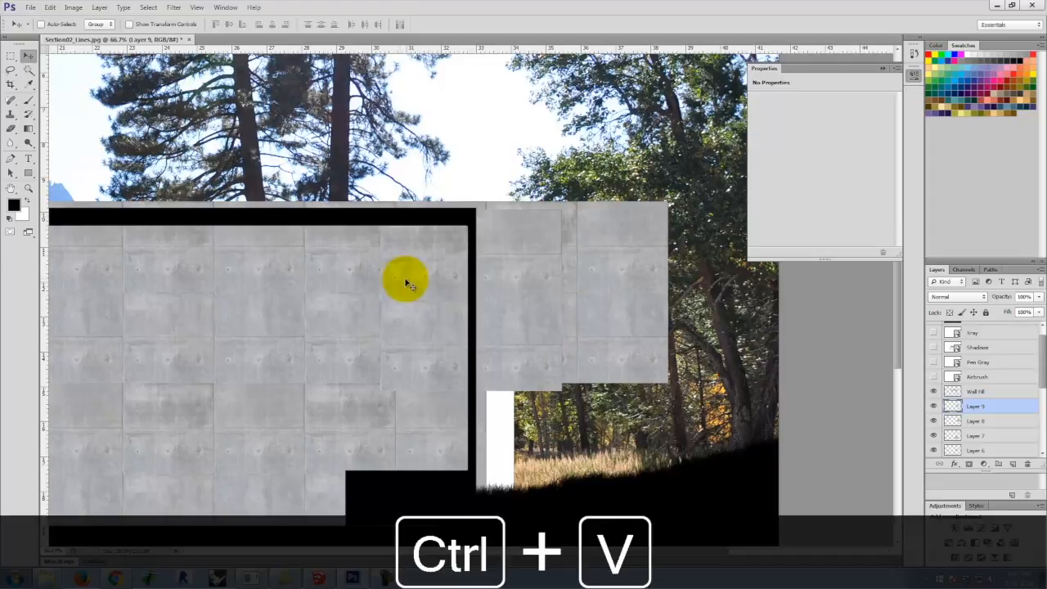
{"action": "left_click_drag", "start_coordinate": [564, 517], "coordinate": [519, 444]}
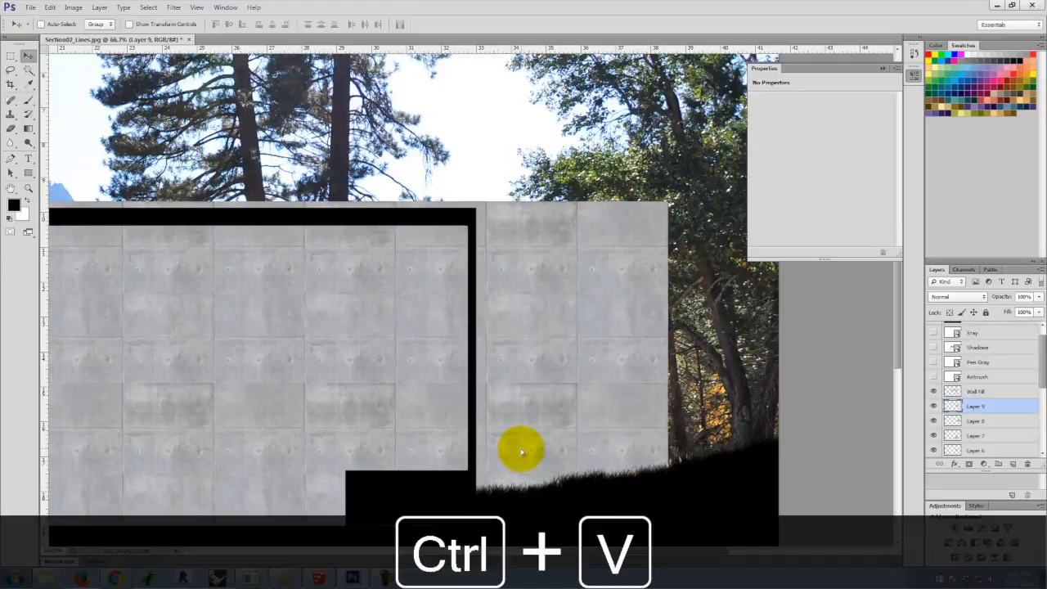
Merge all the concrete tile layers into a single layer and rename it Concrete Texture.
{"action": "key", "text": "ctrl+0"}
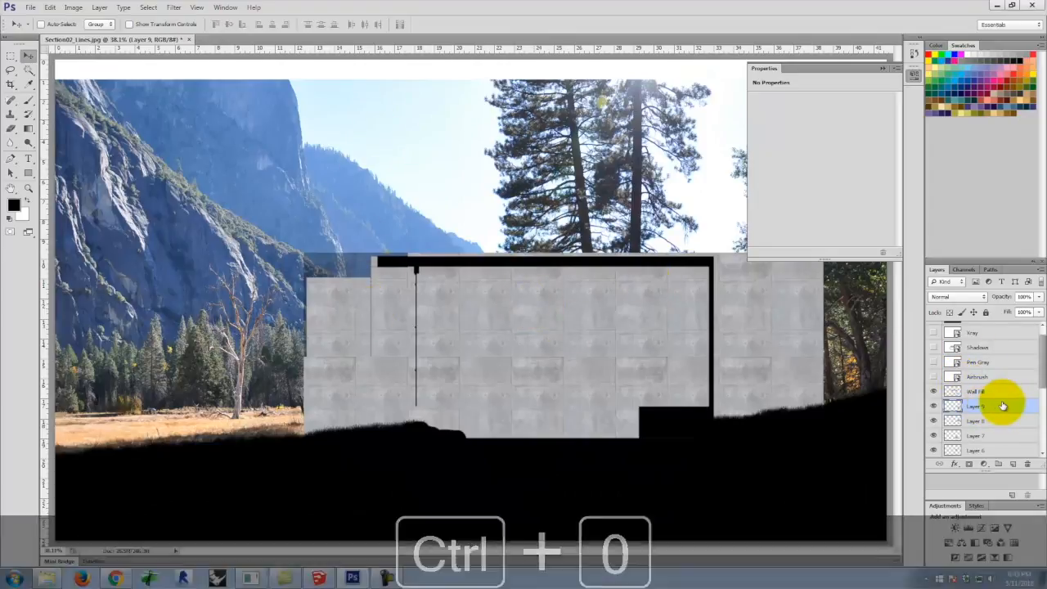
{"action": "scroll", "coordinate": [1002, 400], "scroll_direction": "down", "scroll_amount": 4}
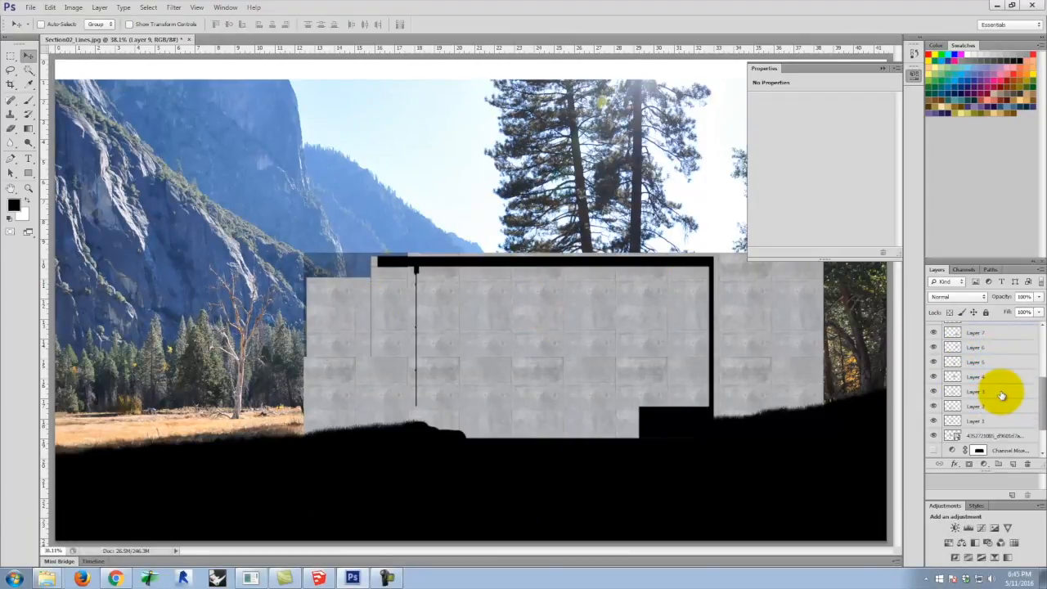
{"action": "left_click", "coordinate": [1005, 433]}
{"action": "scroll", "coordinate": [986, 422], "scroll_direction": "up", "scroll_amount": 2}
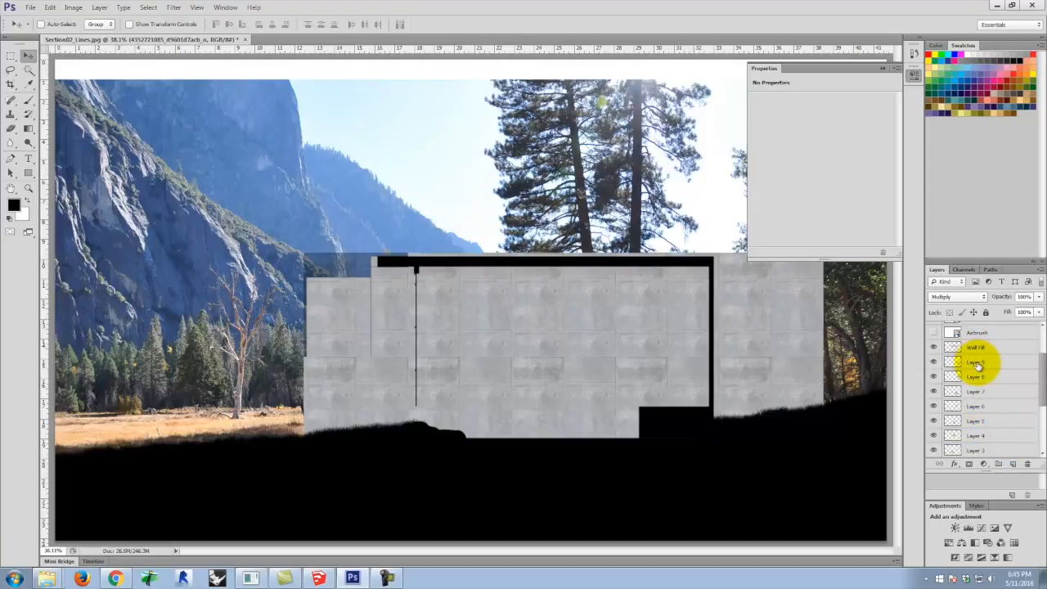
{"action": "left_click", "coordinate": [977, 365], "text": "shift"}
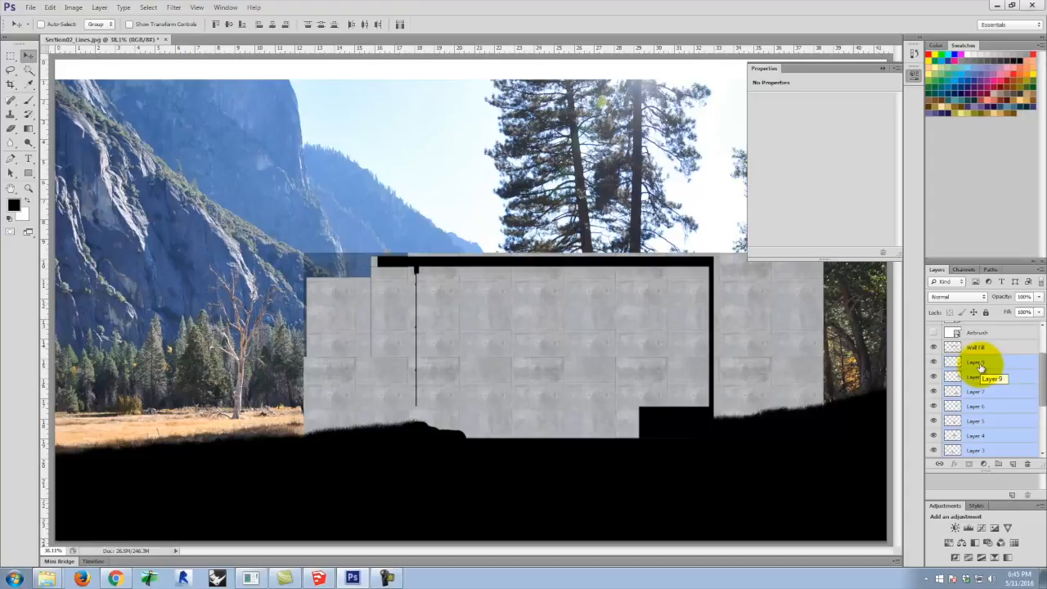
{"action": "right_click", "coordinate": [979, 367]}
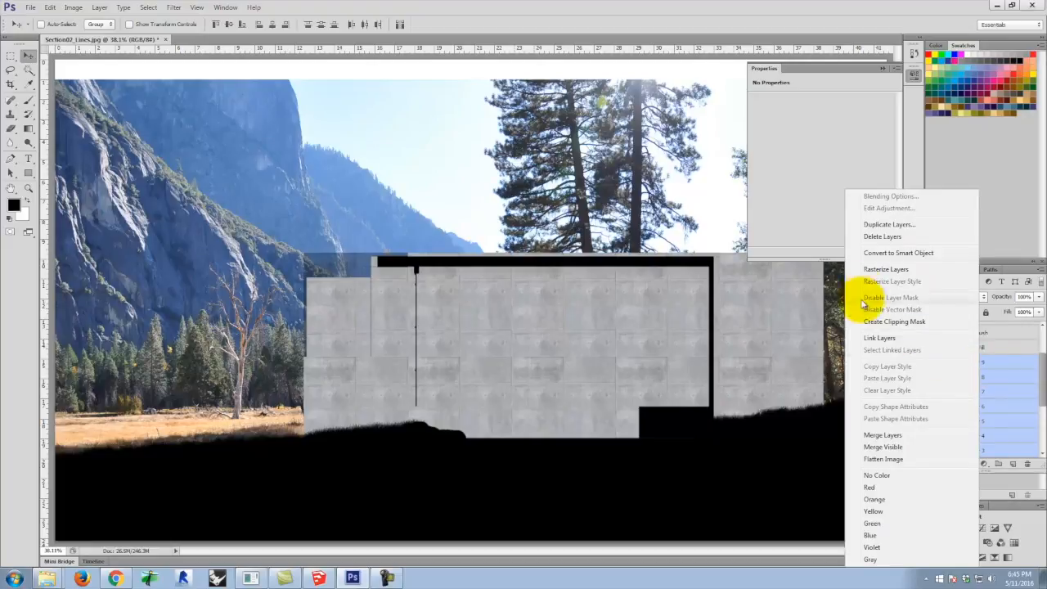
{"action": "left_click", "coordinate": [922, 436]}
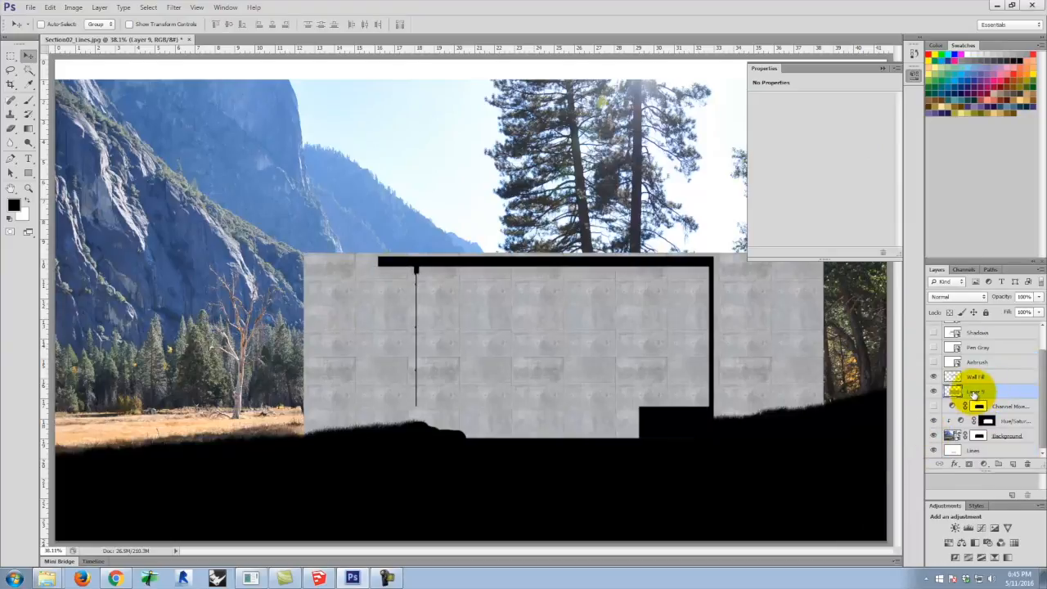
{"action": "double_click", "coordinate": [974, 391]}
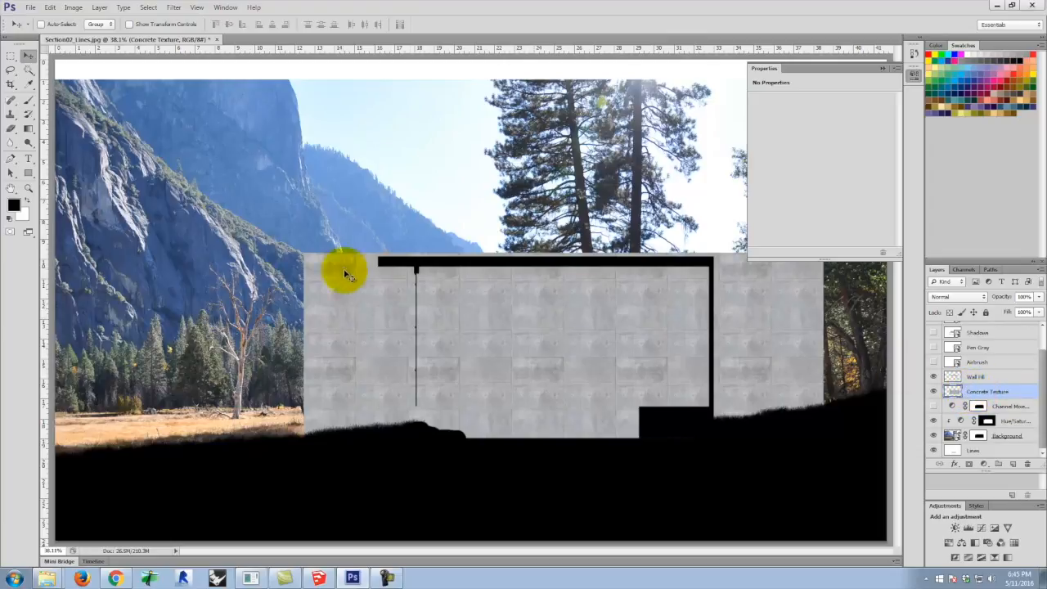
Hide the Concrete Texture layer and select all white wall areas, including the door, on the Lines layer with the Magic Wand.
{"action": "left_click", "coordinate": [932, 392]}
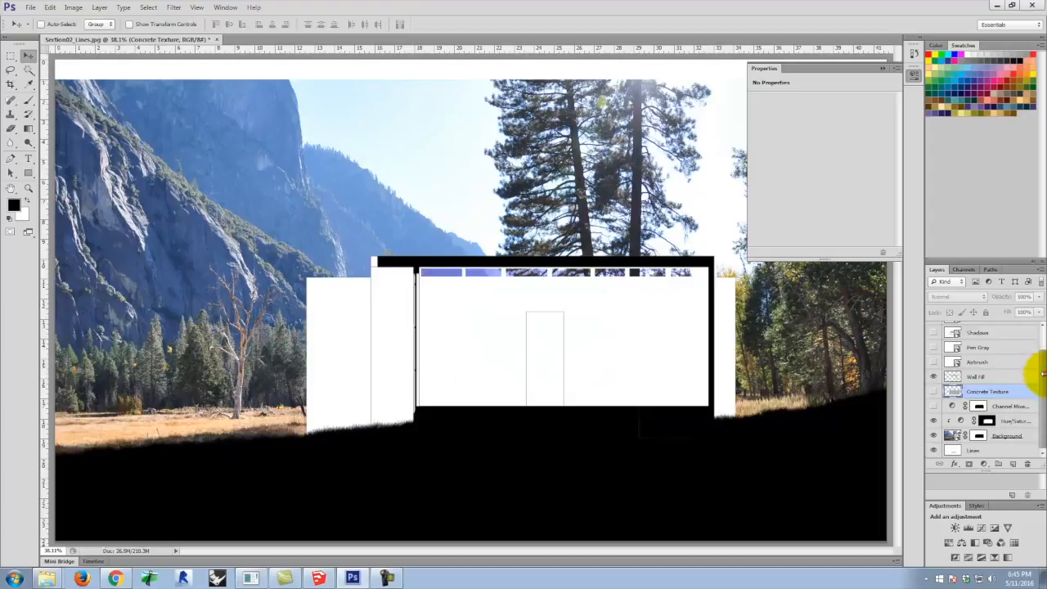
{"action": "left_click", "coordinate": [986, 451]}
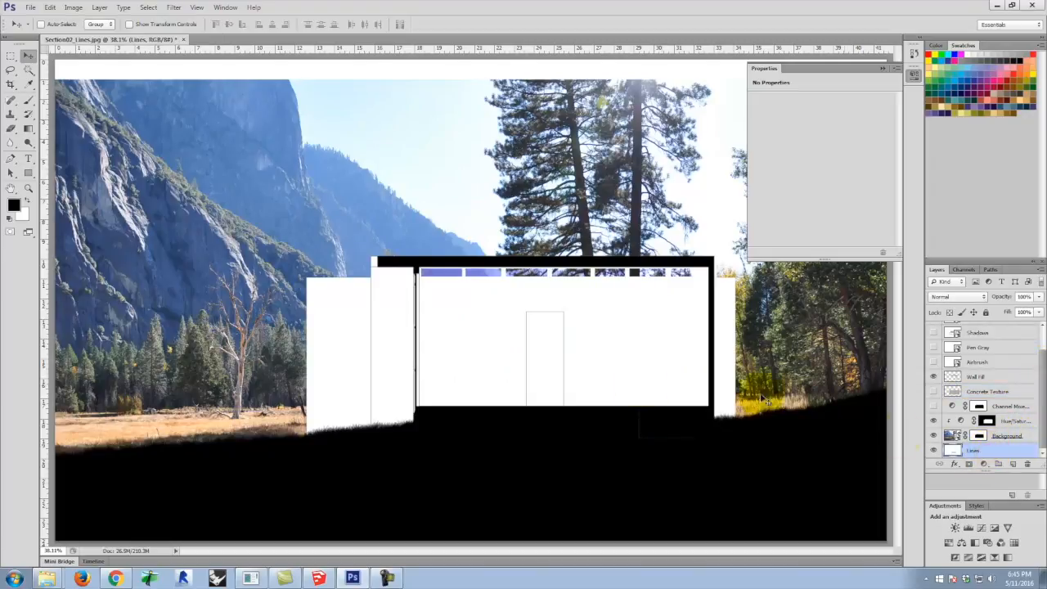
{"action": "left_click", "coordinate": [27, 74]}
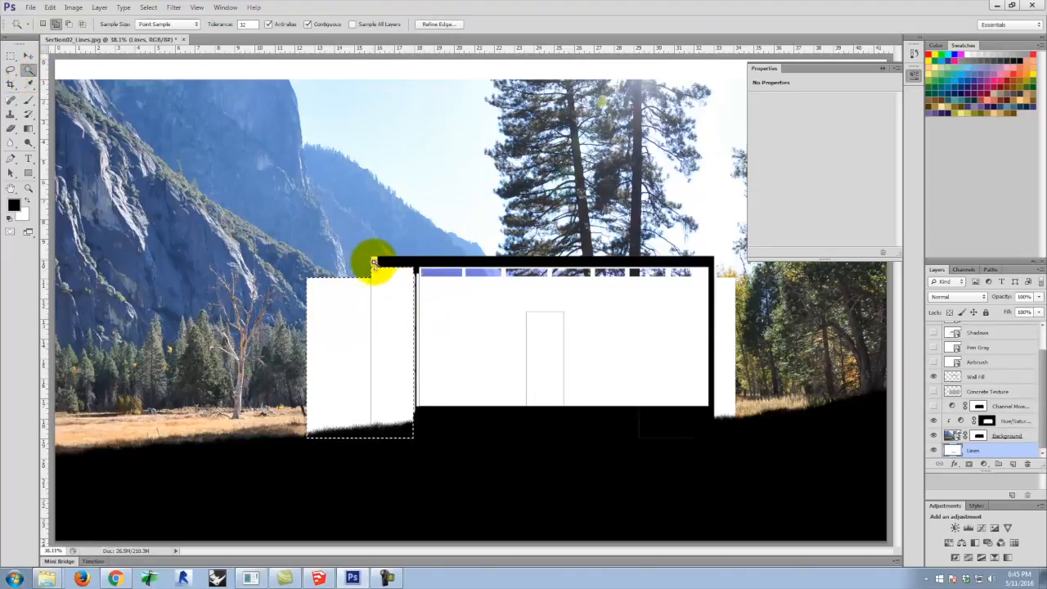
{"action": "left_click", "coordinate": [373, 262], "text": "shift"}
{"action": "left_click", "coordinate": [444, 309], "text": "shift"}
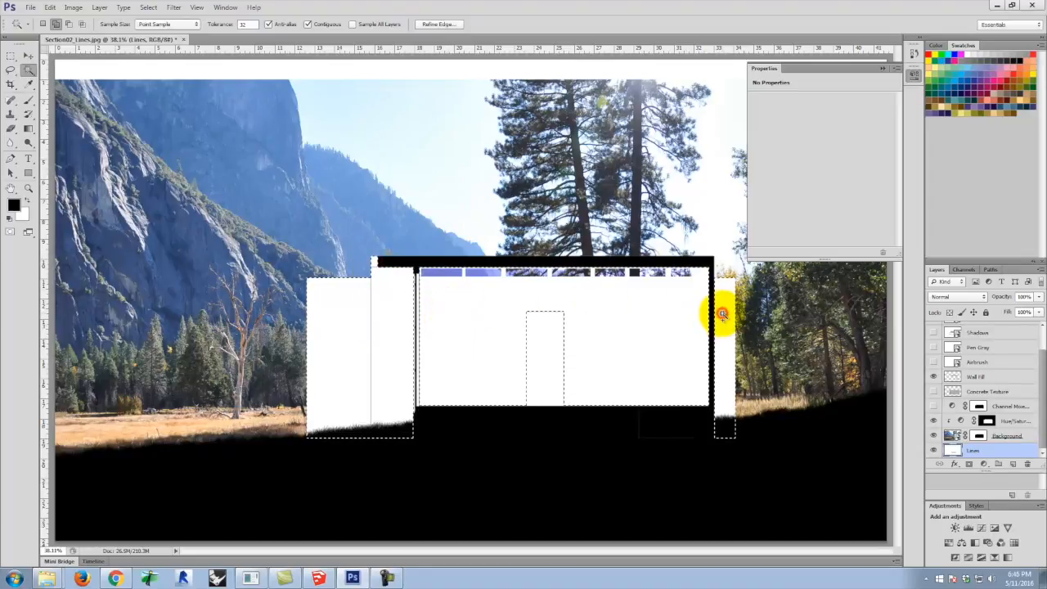
{"action": "left_click", "coordinate": [542, 342], "text": "shift"}
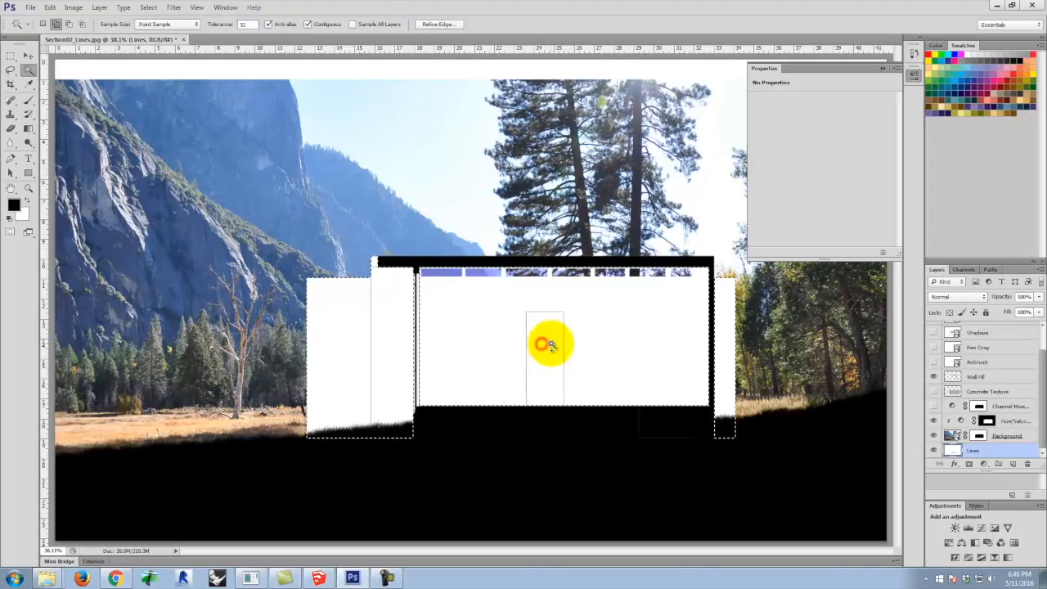
Add the narrow areas and dark linework around the thin vertical post to the wall selection with the Magic Wand.
{"action": "key", "text": "ctrl+equal"}
{"action": "key", "text": "ctrl+equal"}
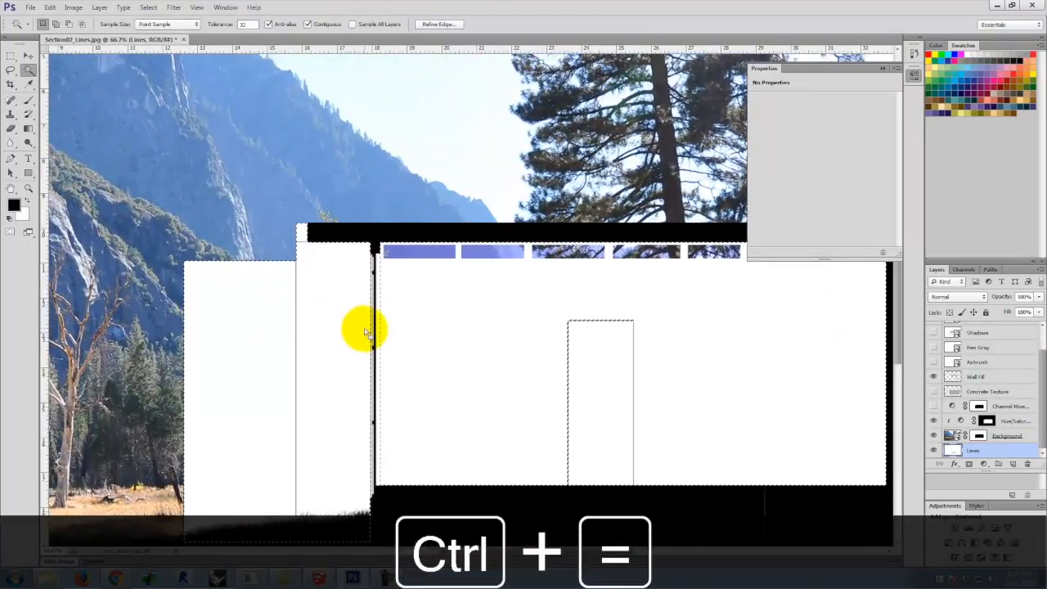
{"action": "key", "text": "ctrl+equal"}
{"action": "key", "text": "ctrl+equal"}
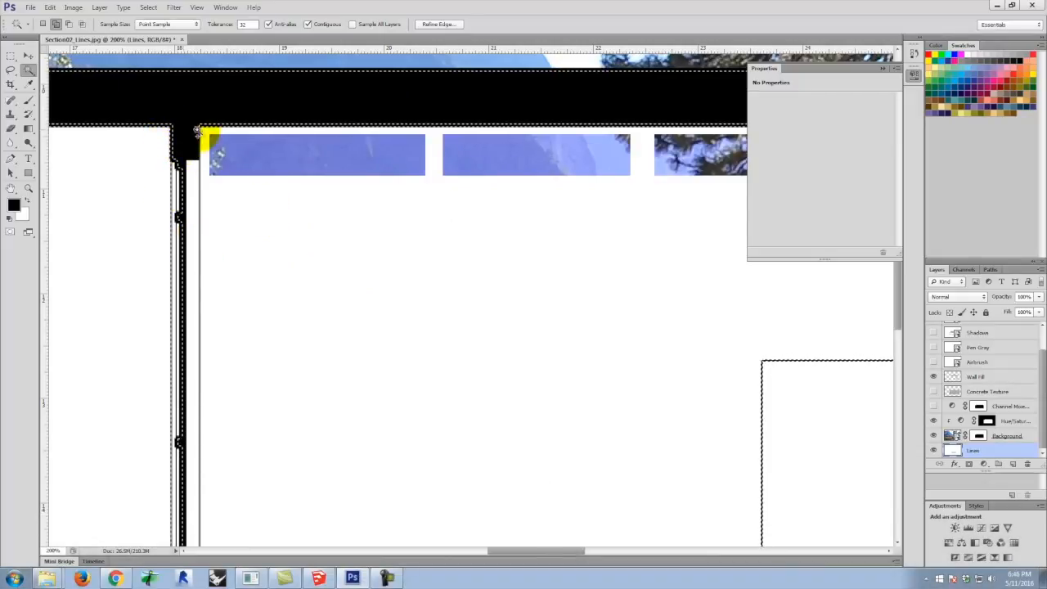
{"action": "scroll", "coordinate": [339, 229], "scroll_direction": "up", "scroll_amount": 2}
{"action": "scroll", "coordinate": [345, 231], "scroll_direction": "up", "scroll_amount": 1}
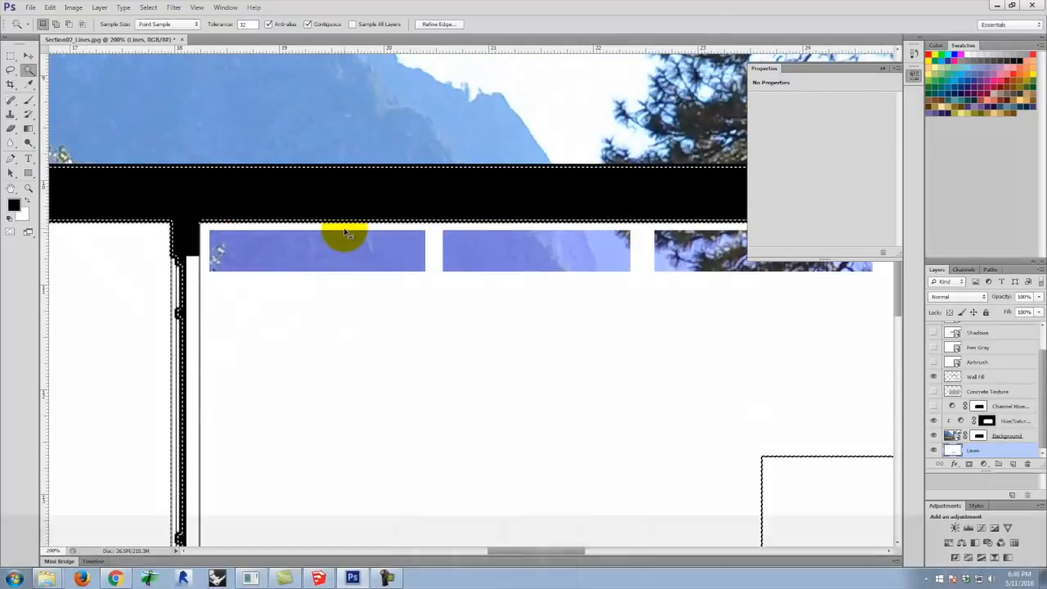
Subtract the black roof slab, the black right wall and the block below the floor from the selection with the Rectangular Marquee.
{"action": "key", "text": "ctrl+minus"}
{"action": "key", "text": "ctrl+minus"}
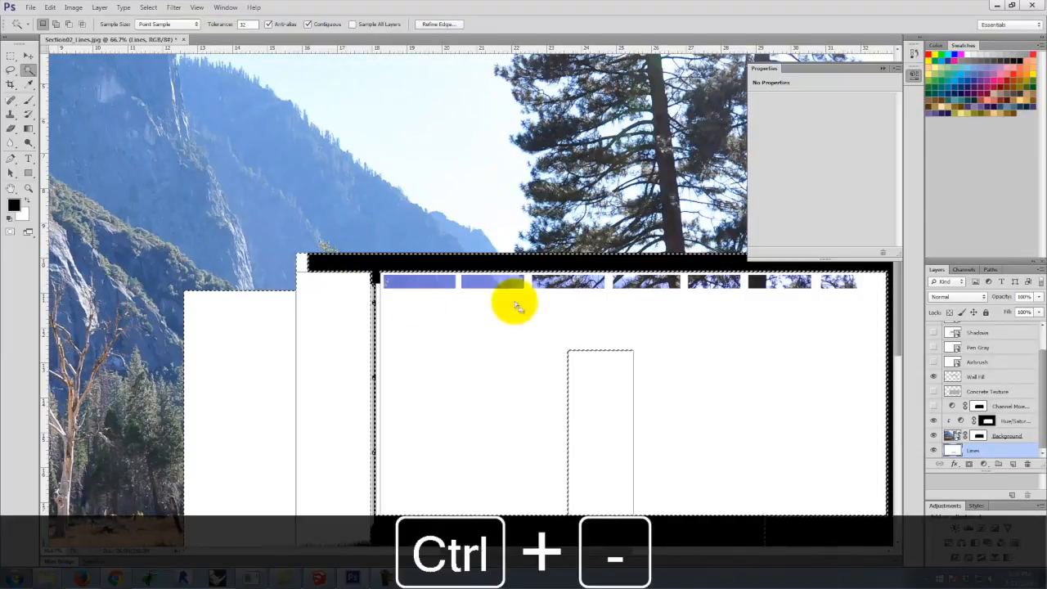
{"action": "key", "text": "space"}
{"action": "left_click_drag", "start_coordinate": [817, 341], "coordinate": [633, 256]}
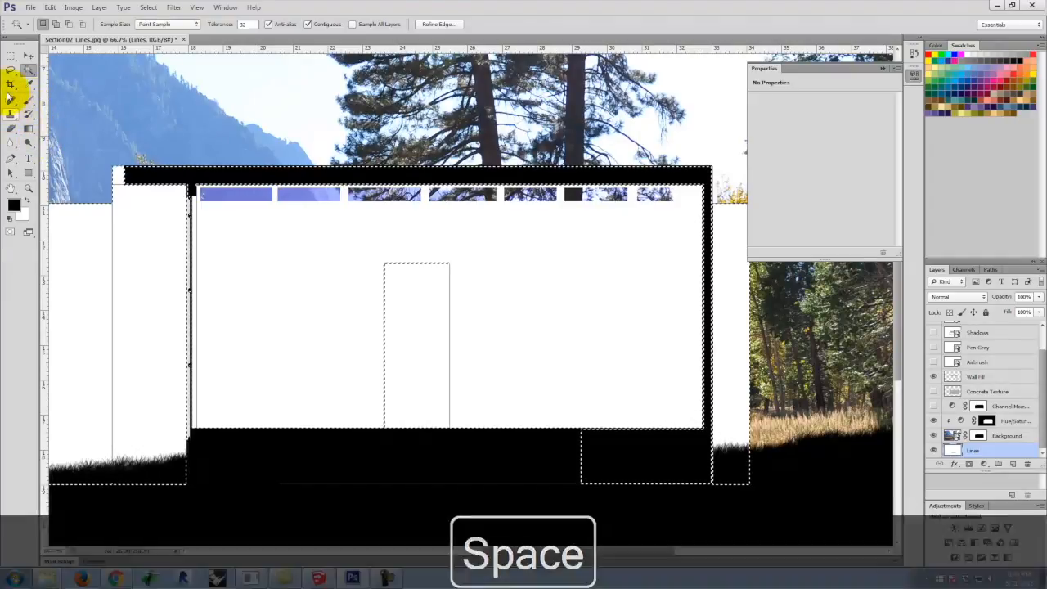
{"action": "left_click", "coordinate": [11, 55]}
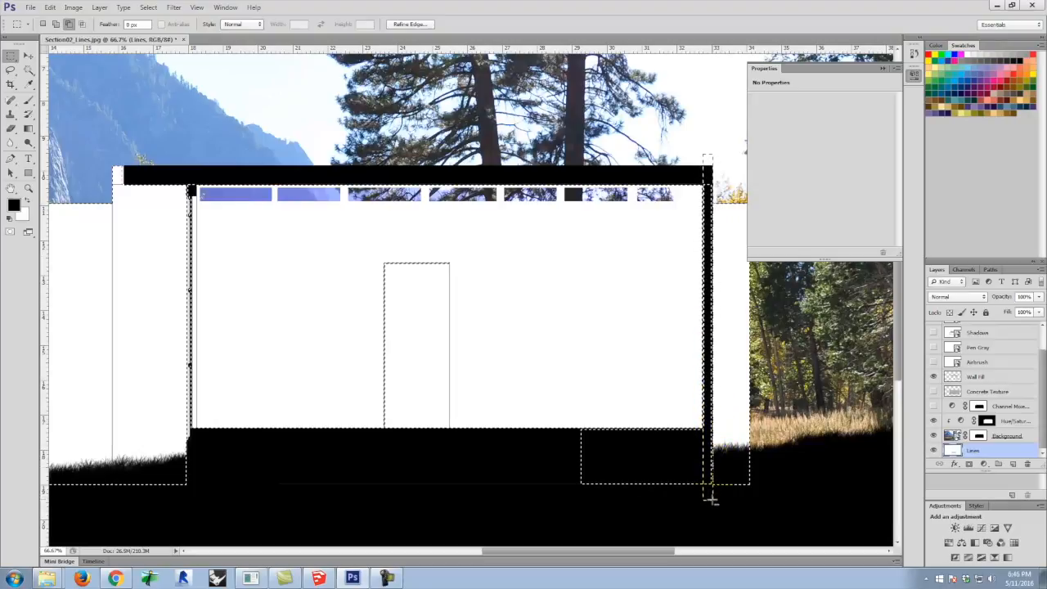
{"action": "left_click_drag", "start_coordinate": [589, 452], "coordinate": [709, 495]}
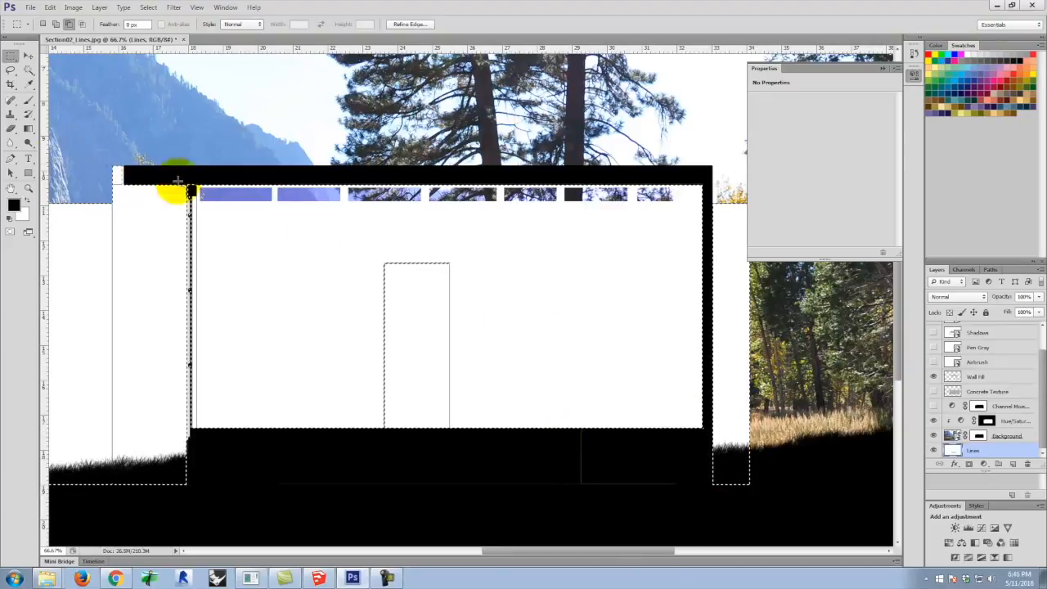
Subtract the black block at the head of the thin vertical post from the selection with the Rectangular Marquee.
{"action": "key", "text": "ctrl+equal"}
{"action": "key", "text": "ctrl+equal"}
{"action": "key", "text": "ctrl+equal"}
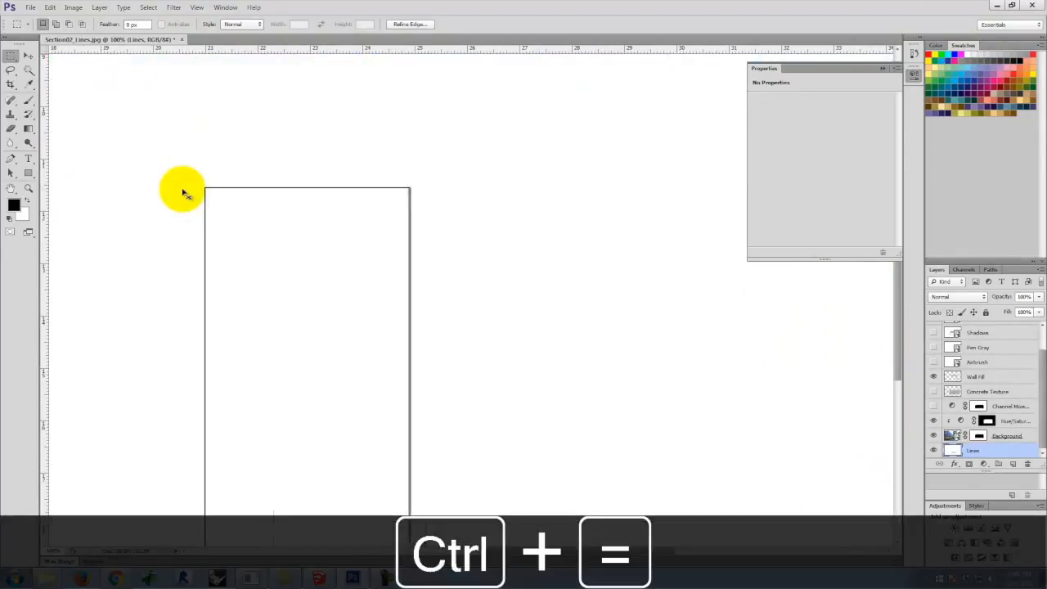
{"action": "key", "text": "space"}
{"action": "left_click_drag", "start_coordinate": [146, 163], "coordinate": [777, 295]}
{"action": "left_click_drag", "start_coordinate": [248, 168], "coordinate": [785, 378]}
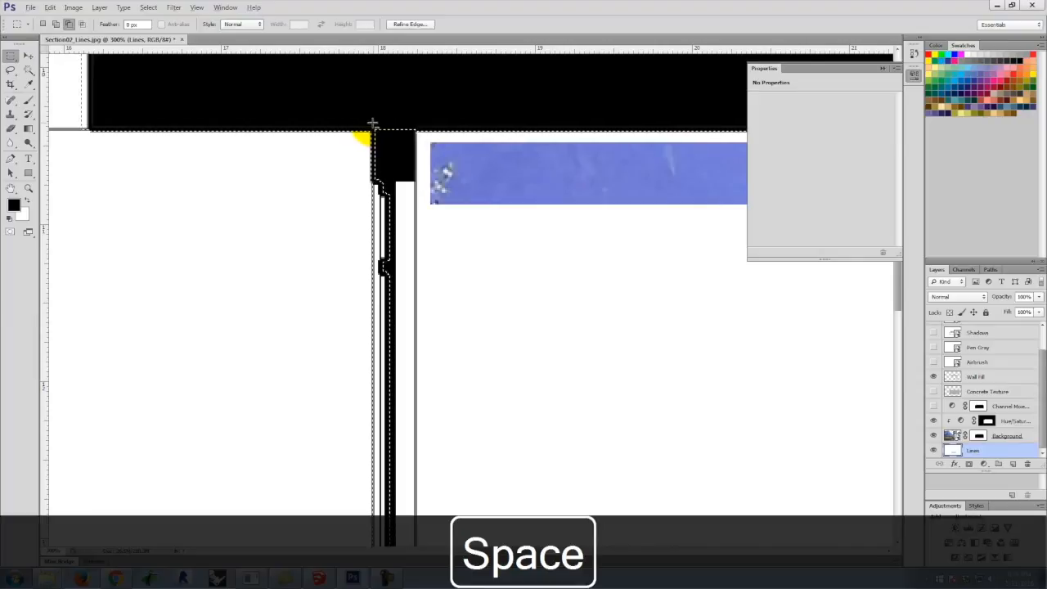
{"action": "left_click_drag", "start_coordinate": [372, 123], "coordinate": [422, 180]}
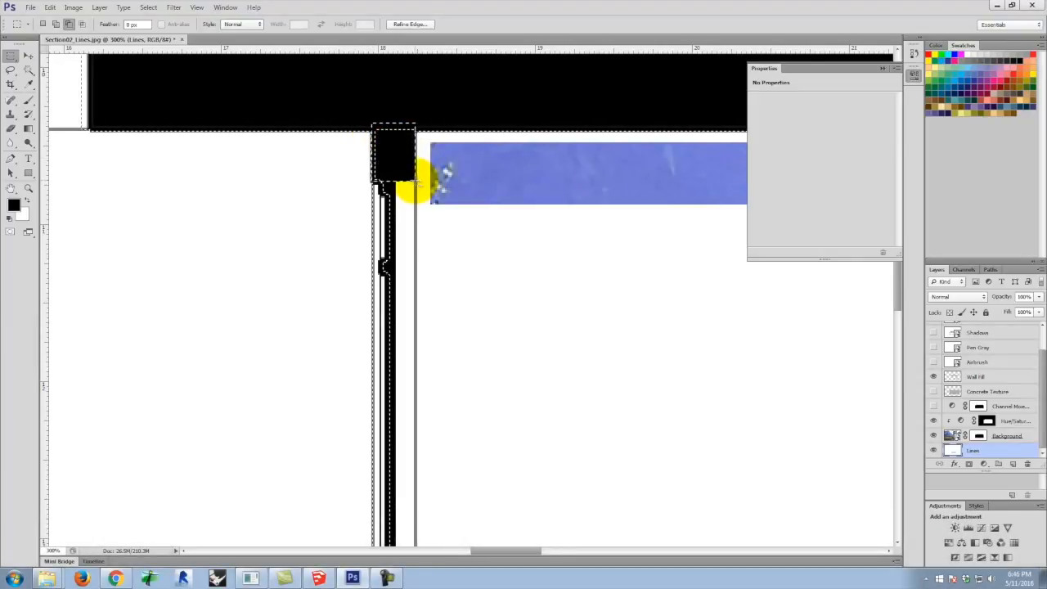
{"action": "left_click_drag", "start_coordinate": [424, 149], "coordinate": [424, 184]}
Add the missing sliver between the small upper-left wall area and the roof's left end to the selection.
{"action": "left_click_drag", "start_coordinate": [171, 118], "coordinate": [633, 185]}
{"action": "left_click", "coordinate": [541, 135]}
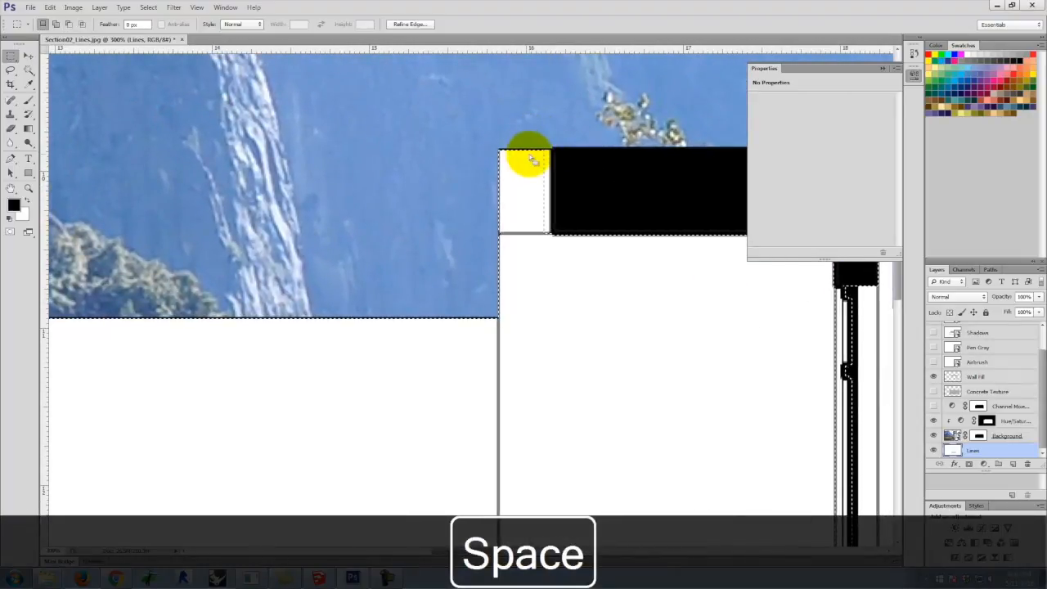
{"action": "key", "text": "shift"}
{"action": "left_click_drag", "start_coordinate": [520, 152], "coordinate": [552, 235]}
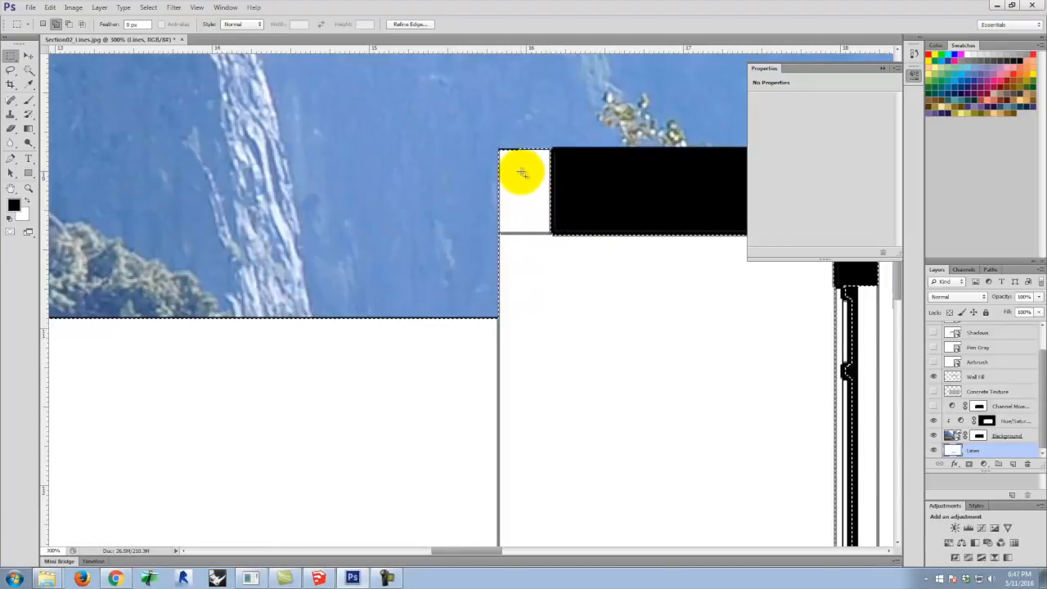
Try masking the Concrete Texture layer with the wall selection and showing it, then undo the mask.
{"action": "key", "text": "ctrl+minus"}
{"action": "key", "text": "ctrl+minus"}
{"action": "key", "text": "ctrl+minus"}
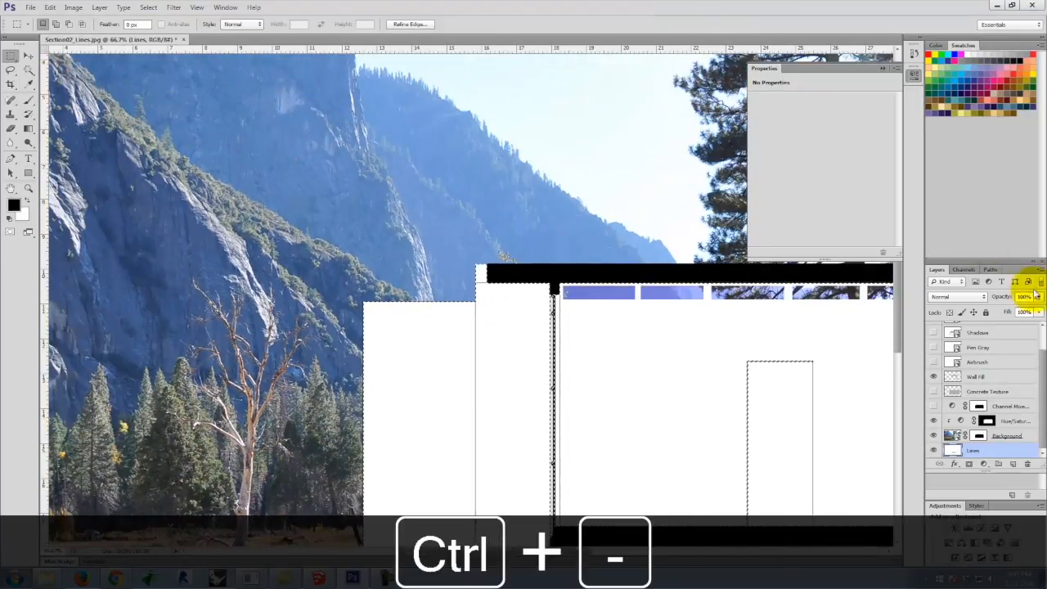
{"action": "left_click", "coordinate": [988, 393]}
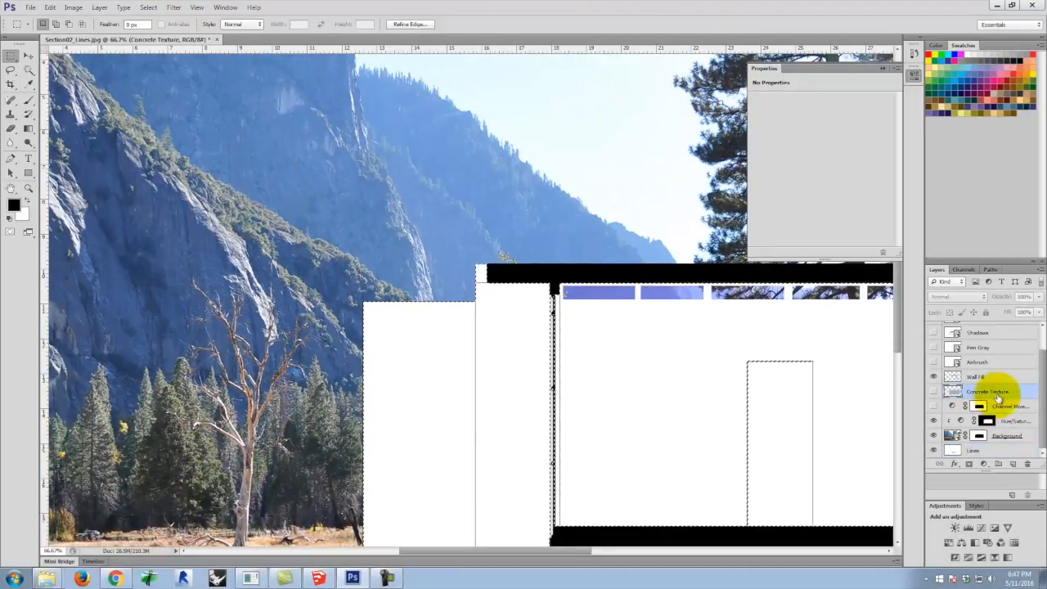
{"action": "left_click", "coordinate": [969, 464]}
{"action": "left_click", "coordinate": [932, 392]}
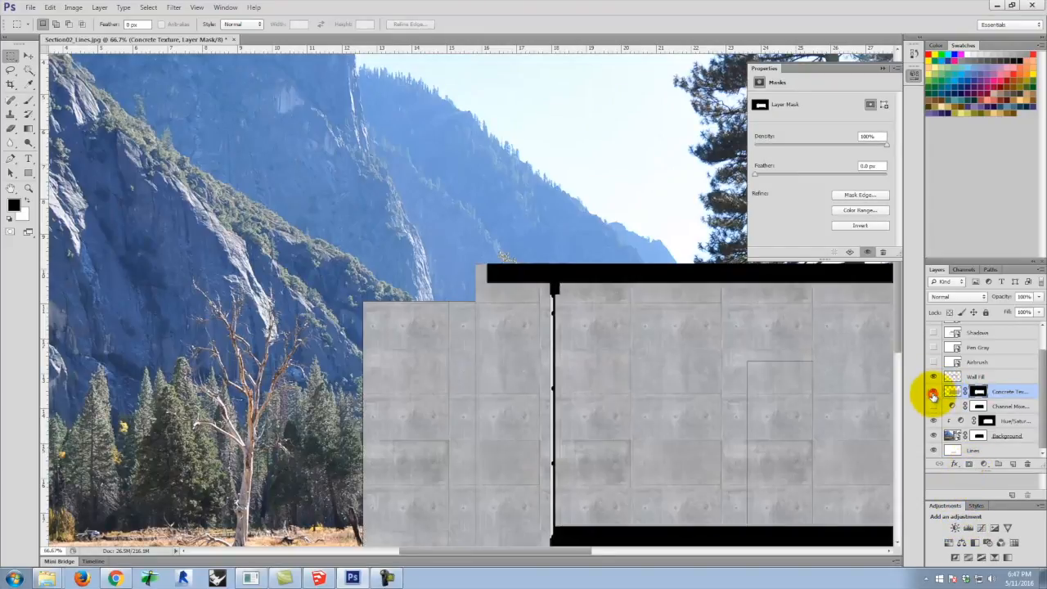
{"action": "scroll", "coordinate": [428, 262], "scroll_direction": "down", "scroll_amount": 2}
{"action": "key", "text": "space"}
{"action": "left_click_drag", "start_coordinate": [692, 269], "coordinate": [409, 303]}
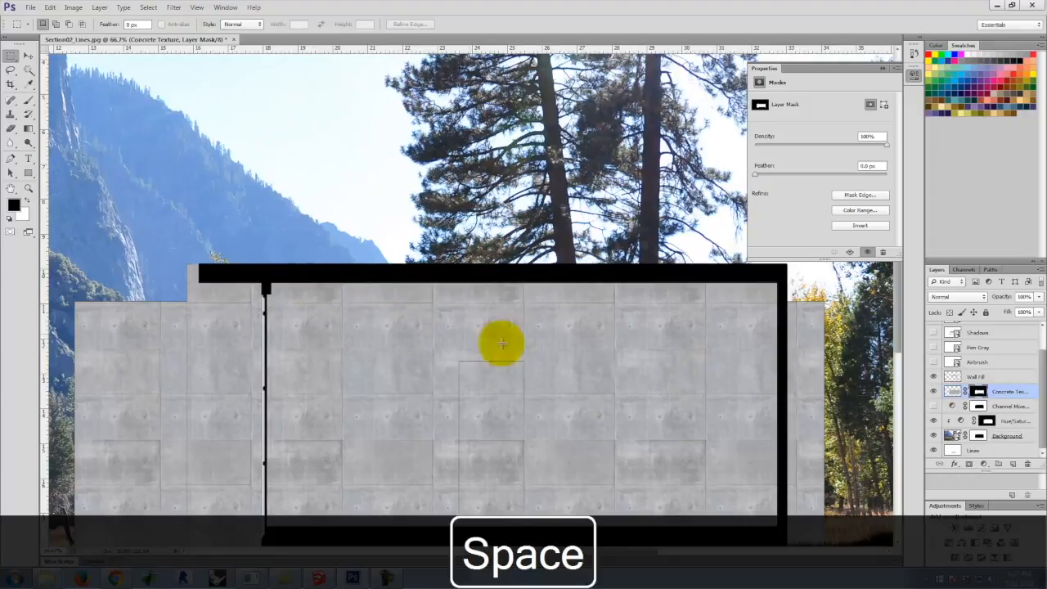
{"action": "key", "text": "ctrl+z"}
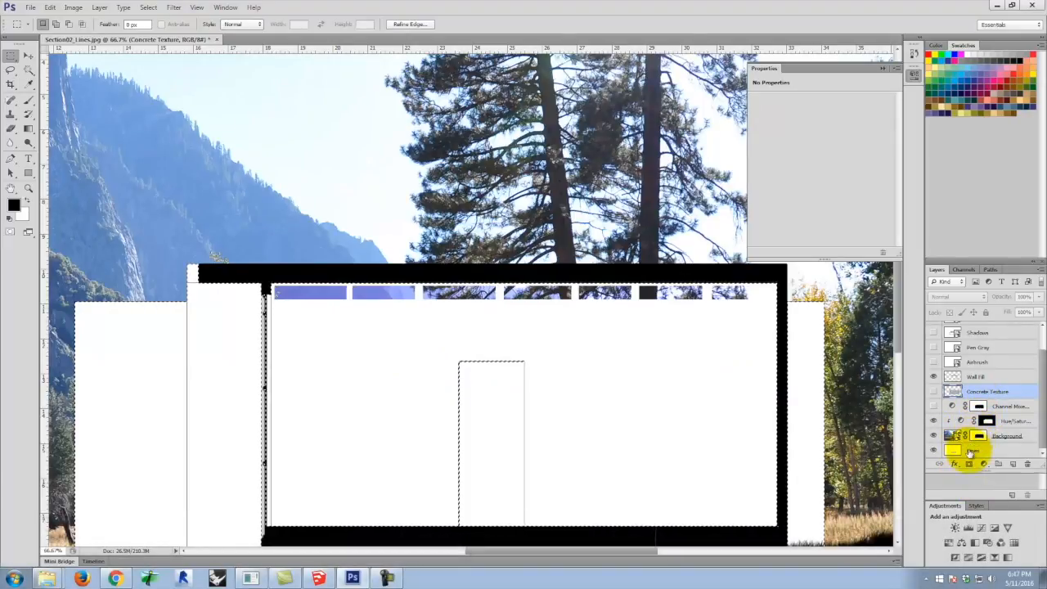
Try subtracting the first clerestory window from the wall selection with the Quick Selection tool on the Background layer's mask.
{"action": "left_click", "coordinate": [1020, 421]}
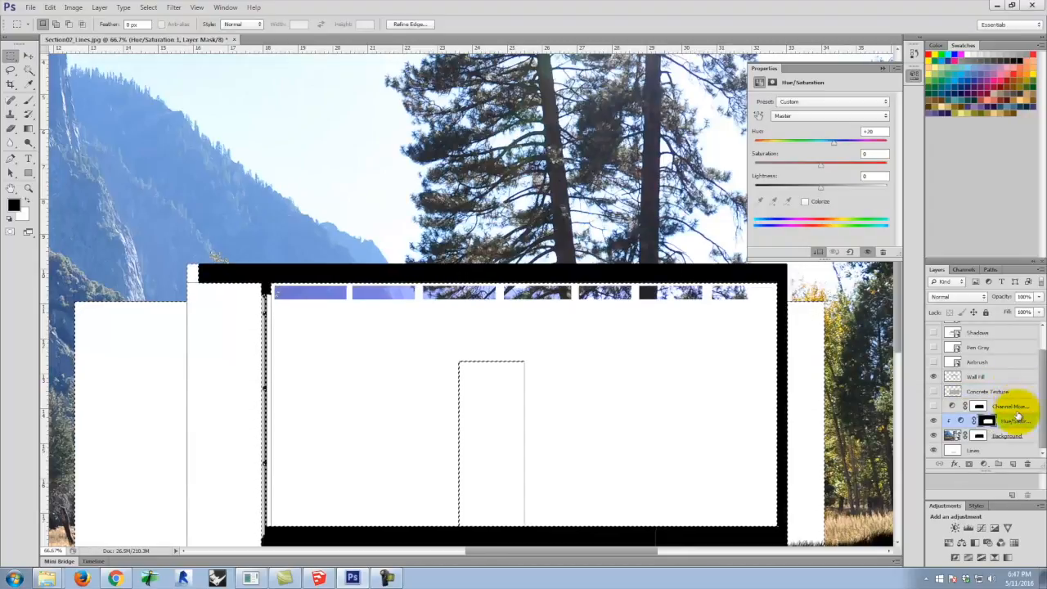
{"action": "left_click", "coordinate": [978, 437]}
{"action": "left_click", "coordinate": [980, 437]}
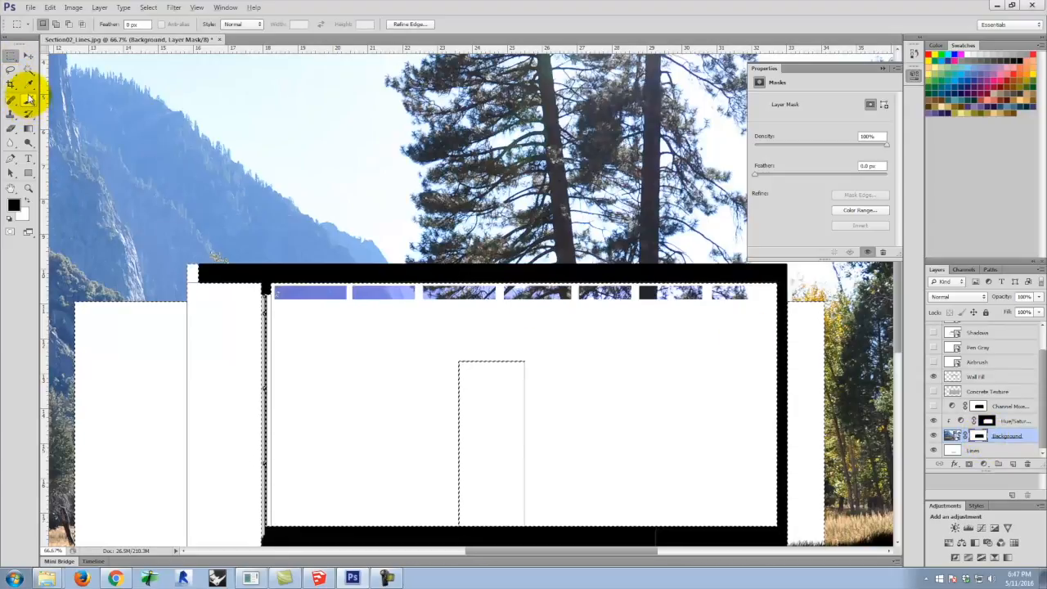
{"action": "key", "text": "alt"}
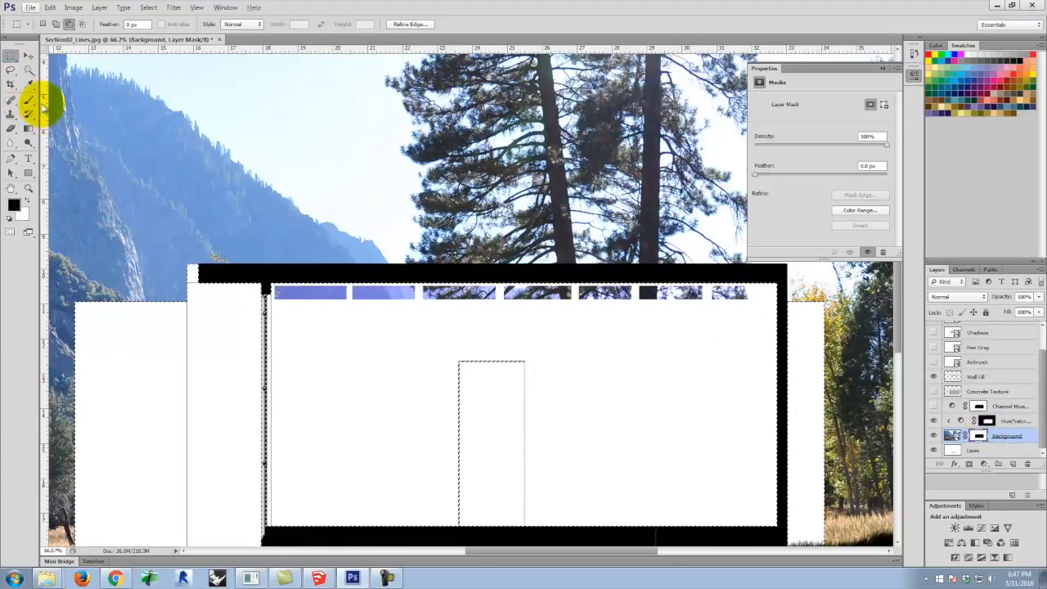
{"action": "left_click", "coordinate": [29, 70]}
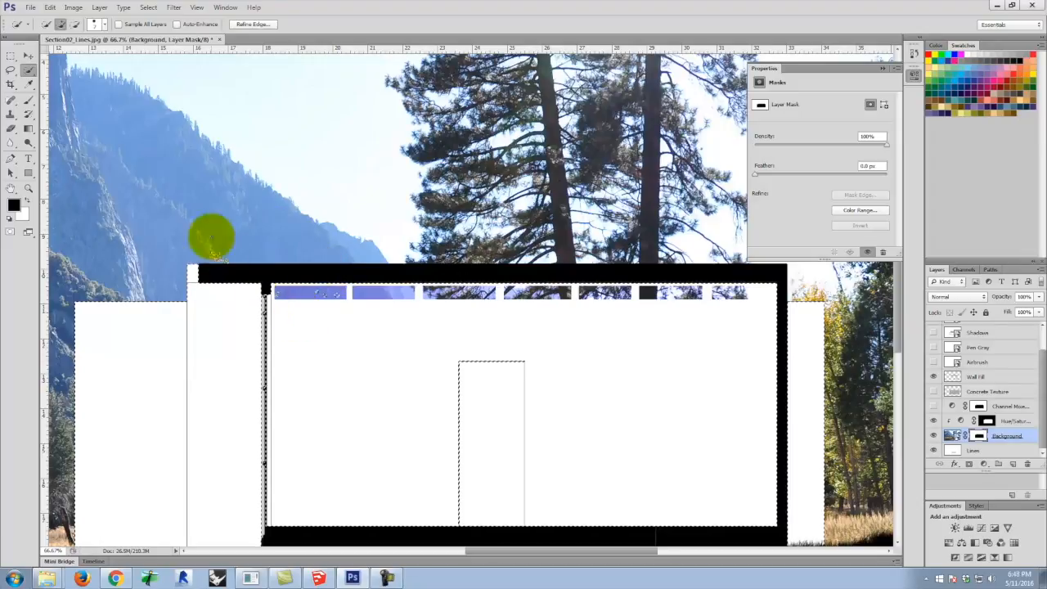
Subtract the first two clerestory windows beside the thin post from the wall selection with the Rectangular Marquee.
{"action": "left_click", "coordinate": [11, 55]}
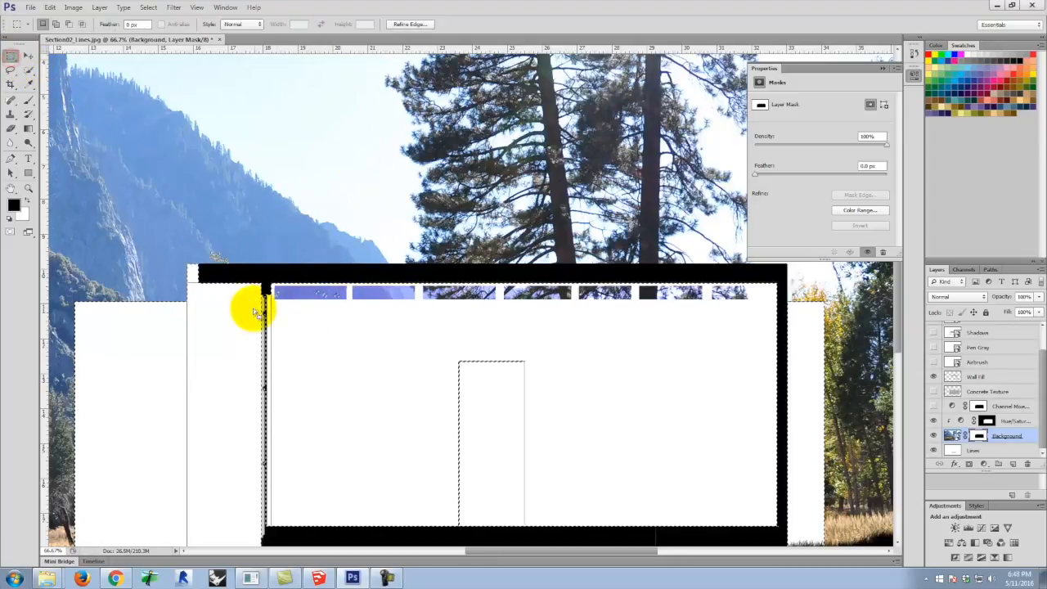
{"action": "key", "text": "ctrl+equal"}
{"action": "key", "text": "ctrl+equal"}
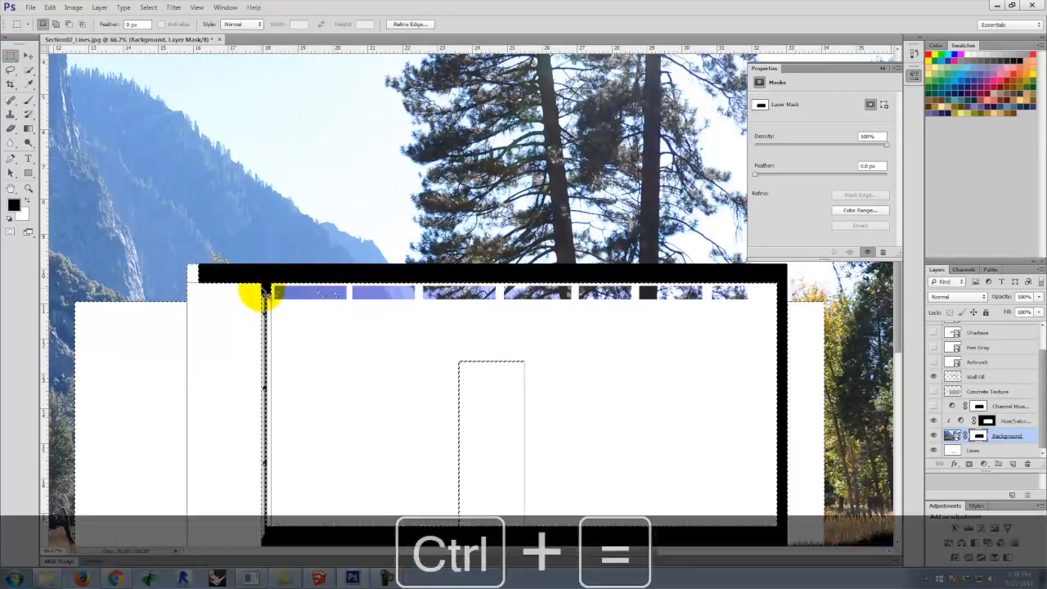
{"action": "key", "text": "space"}
{"action": "left_click_drag", "start_coordinate": [315, 258], "coordinate": [771, 245]}
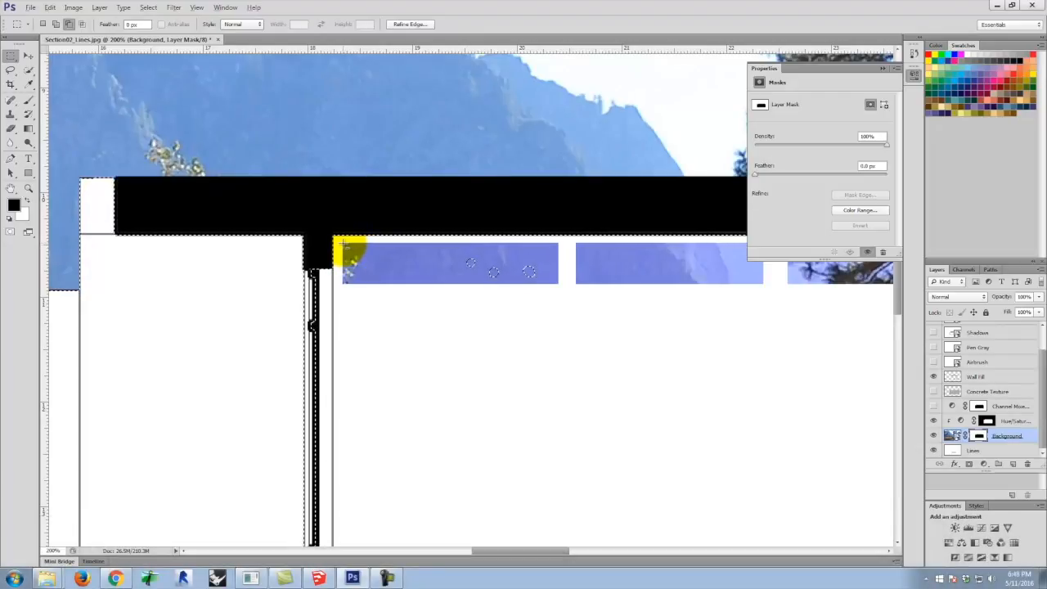
{"action": "left_click_drag", "start_coordinate": [343, 243], "coordinate": [542, 302]}
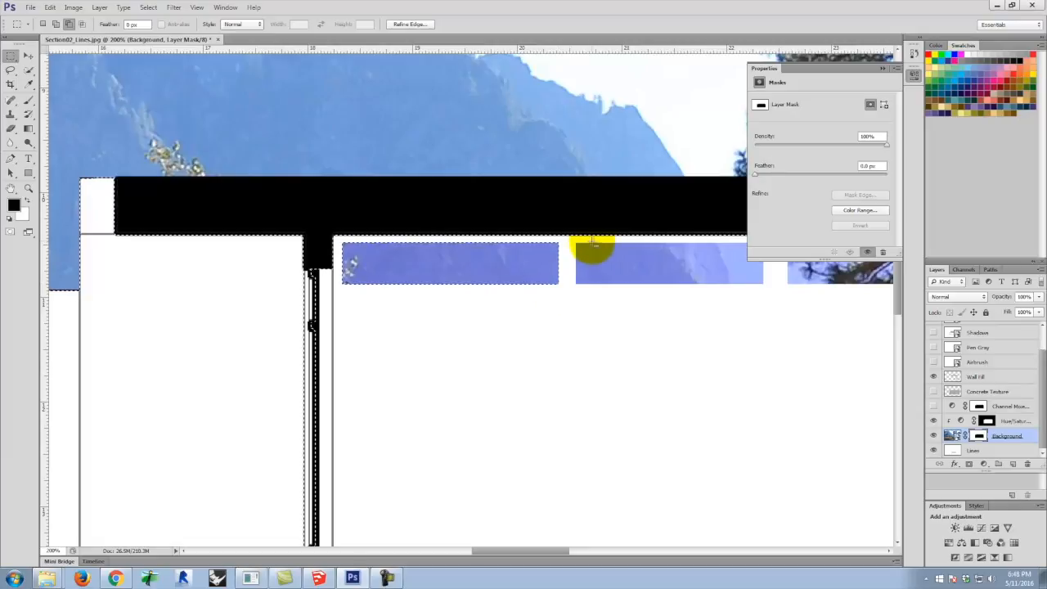
{"action": "left_click_drag", "start_coordinate": [575, 243], "coordinate": [763, 284]}
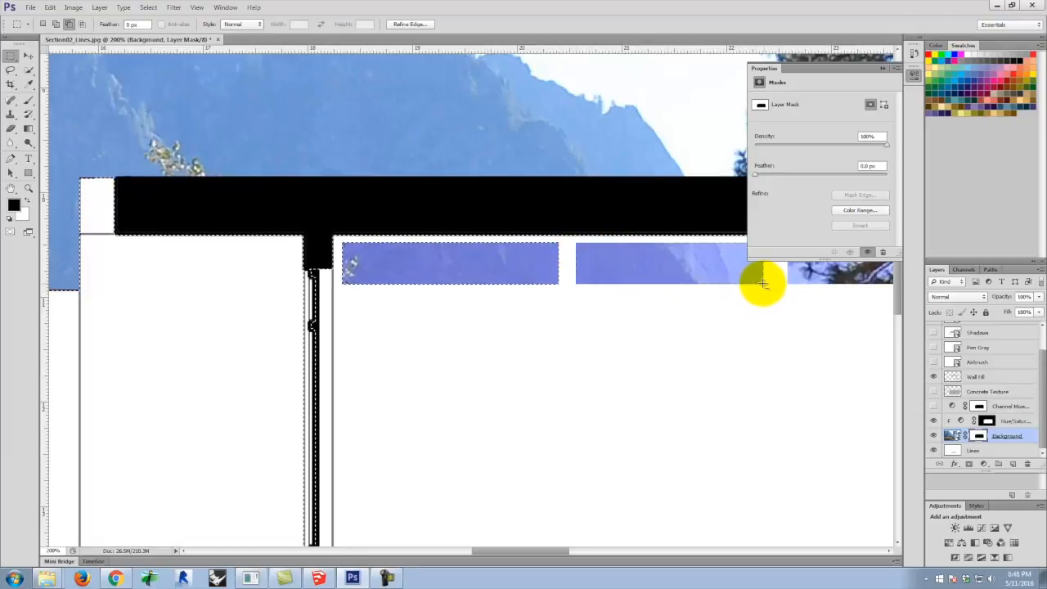
Subtract the third and fourth clerestory windows under the roof slab from the wall selection.
{"action": "key", "text": "space"}
{"action": "left_click_drag", "start_coordinate": [764, 284], "coordinate": [263, 290]}
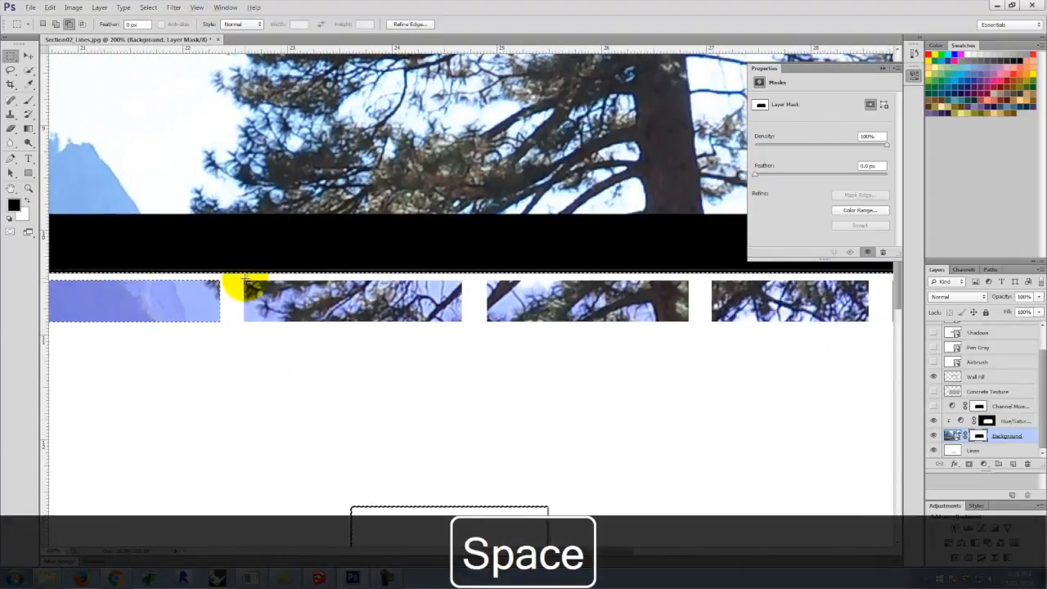
{"action": "left_click_drag", "start_coordinate": [245, 283], "coordinate": [462, 322]}
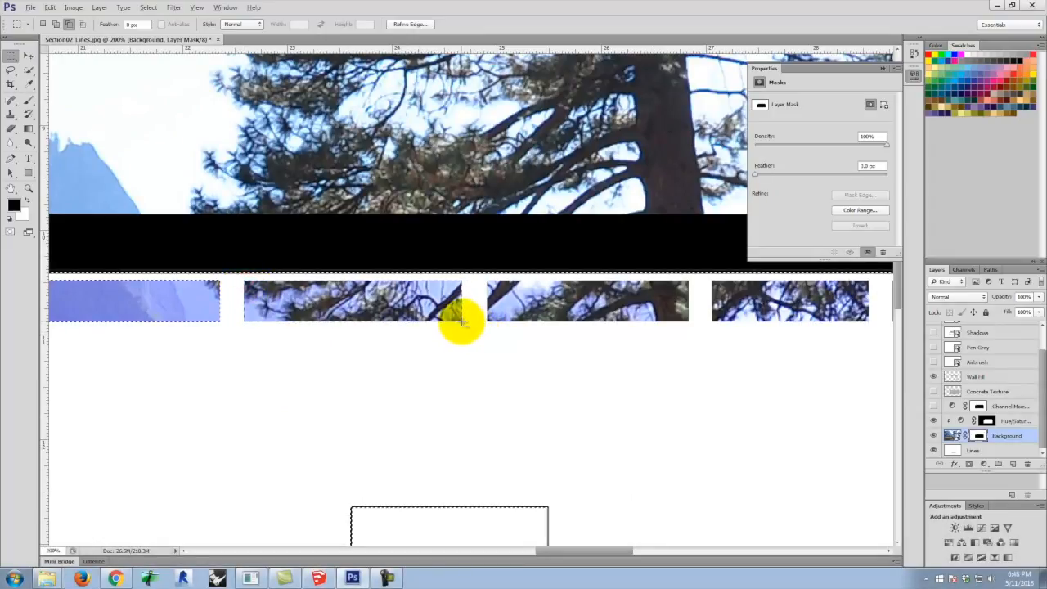
{"action": "left_click_drag", "start_coordinate": [487, 281], "coordinate": [688, 330]}
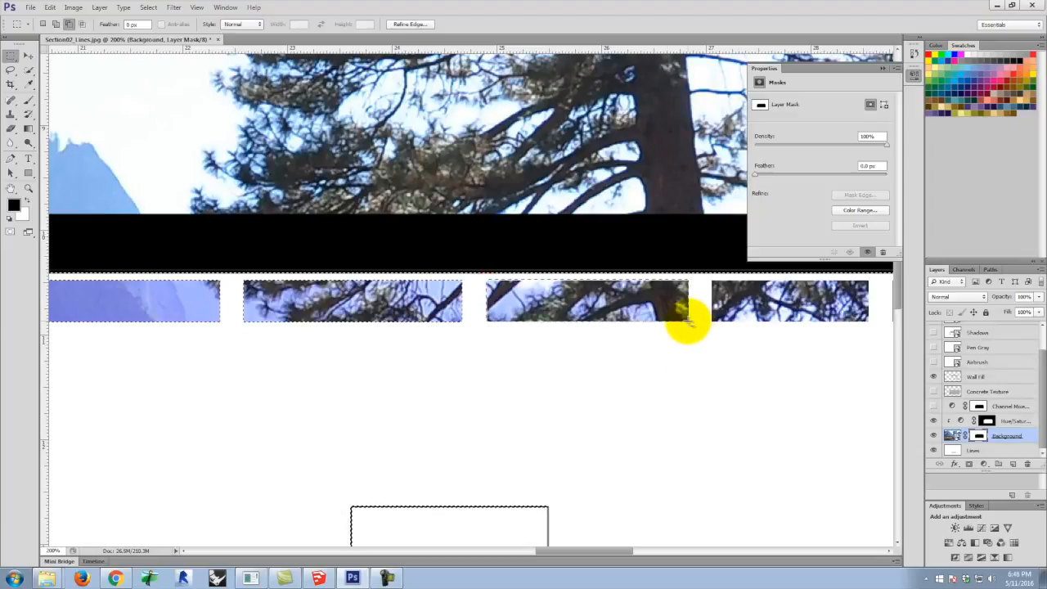
Subtract the last three clerestory windows, up to the right wall, from the wall selection.
{"action": "key", "text": "space"}
{"action": "left_click_drag", "start_coordinate": [794, 303], "coordinate": [369, 316]}
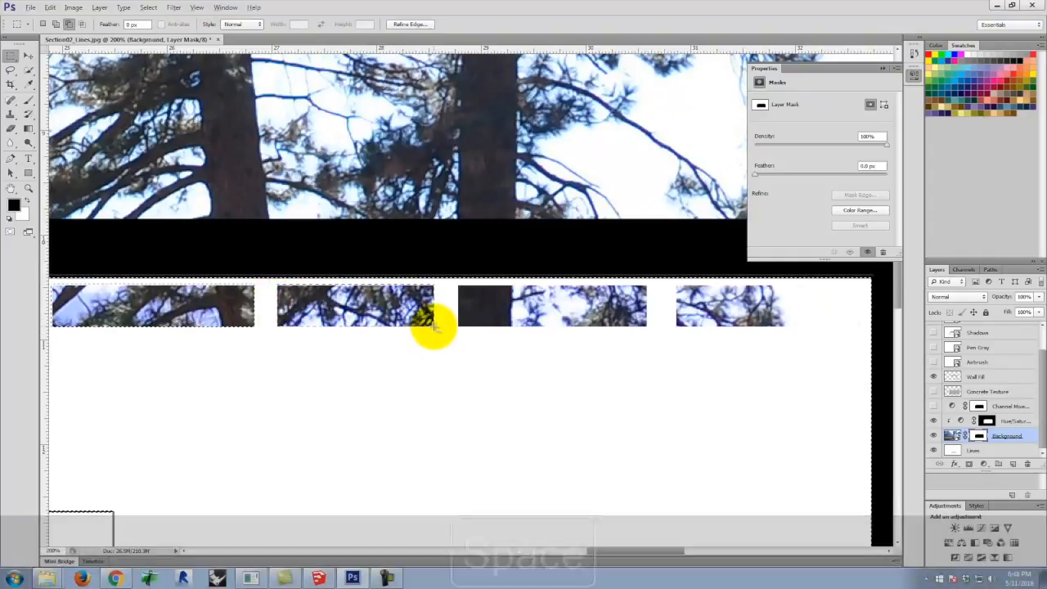
{"action": "left_click_drag", "start_coordinate": [458, 286], "coordinate": [647, 326]}
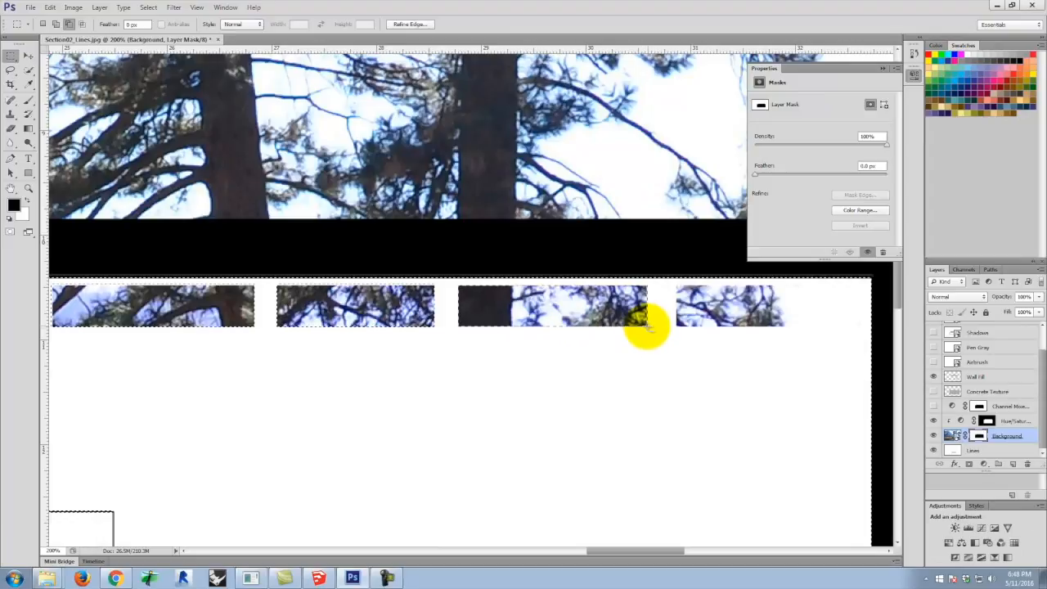
{"action": "mouse_move", "coordinate": [675, 286]}
{"action": "left_mouse_down"}
{"action": "mouse_move", "coordinate": [798, 327]}
{"action": "mouse_move", "coordinate": [858, 328]}
{"action": "left_mouse_up"}
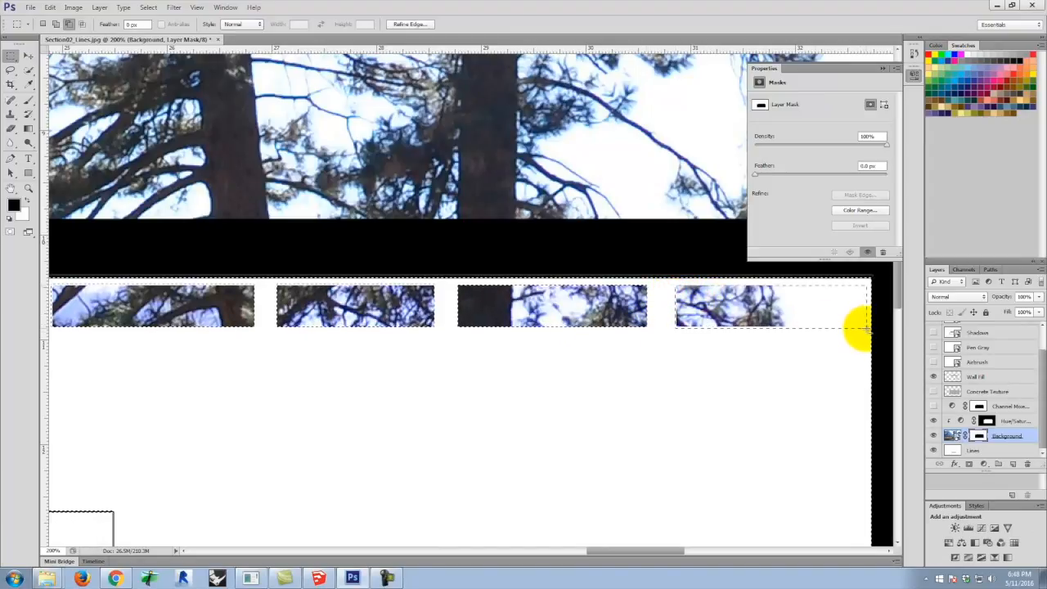
{"action": "left_click_drag", "start_coordinate": [863, 326], "coordinate": [864, 326]}
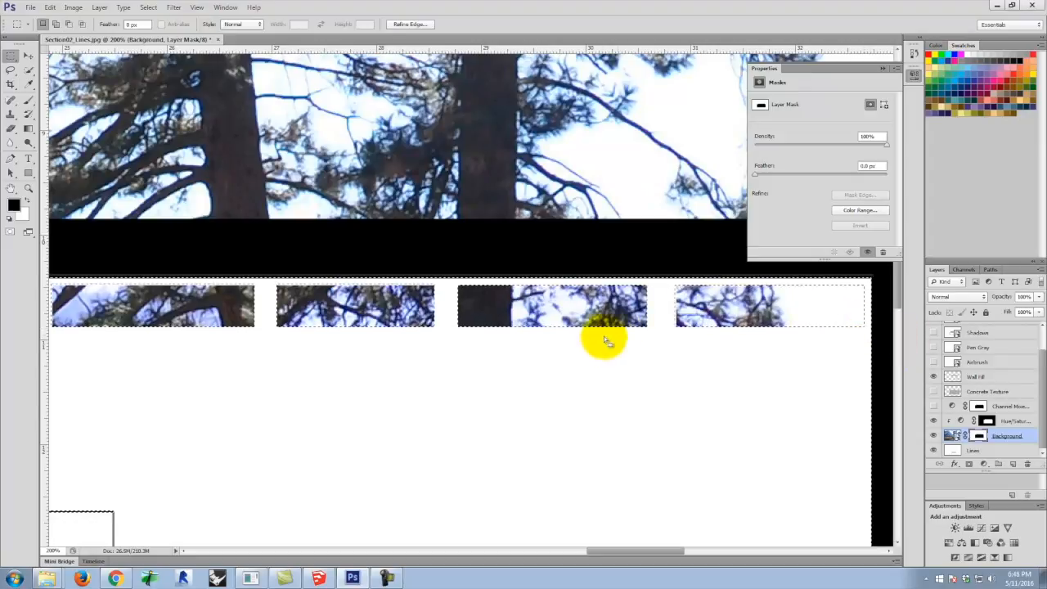
Mask the Concrete Texture layer with the wall selection and make the layer visible.
{"action": "left_click", "coordinate": [980, 392]}
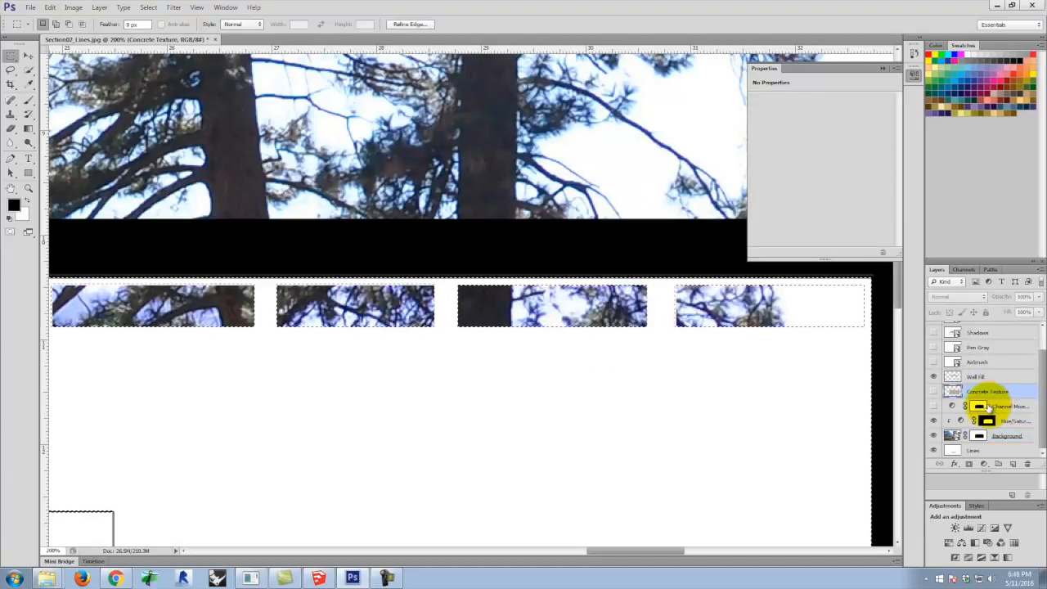
{"action": "left_click", "coordinate": [969, 464]}
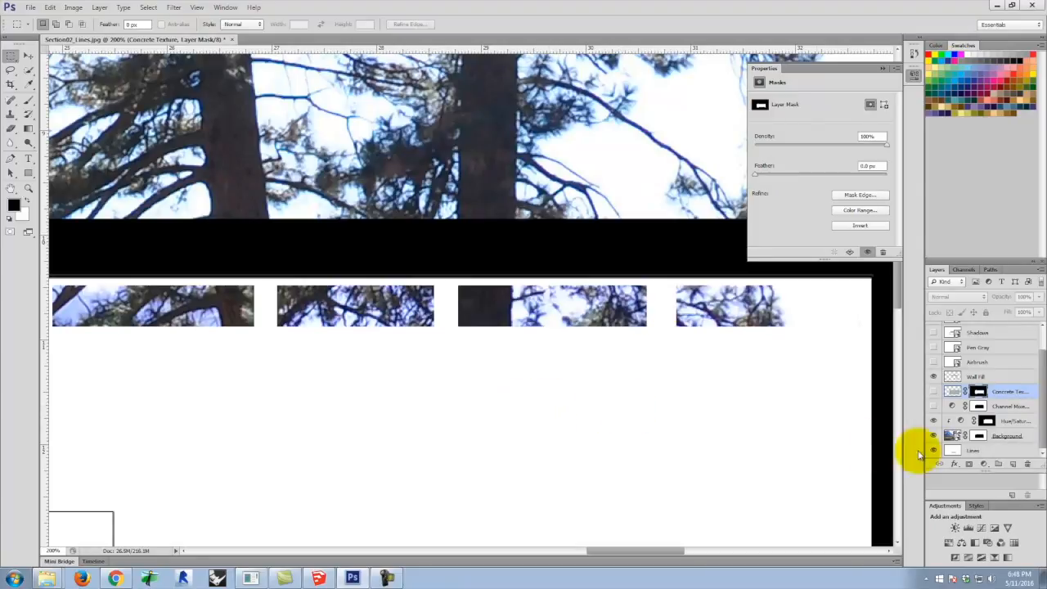
{"action": "left_click", "coordinate": [934, 392]}
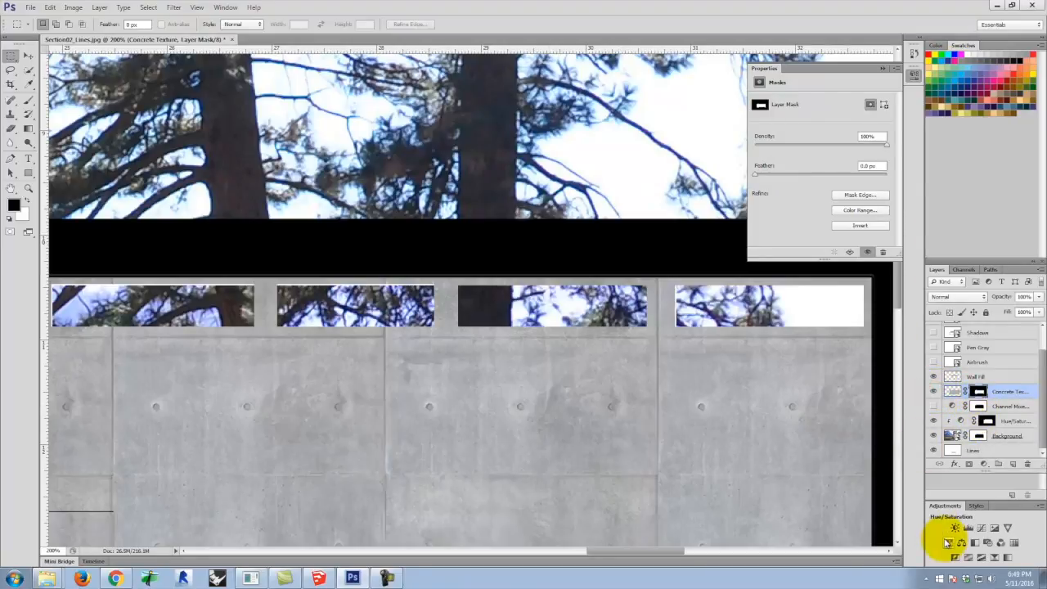
{"action": "key", "text": "ctrl+minus"}
{"action": "key", "text": "ctrl+minus"}
{"action": "key", "text": "ctrl+minus"}
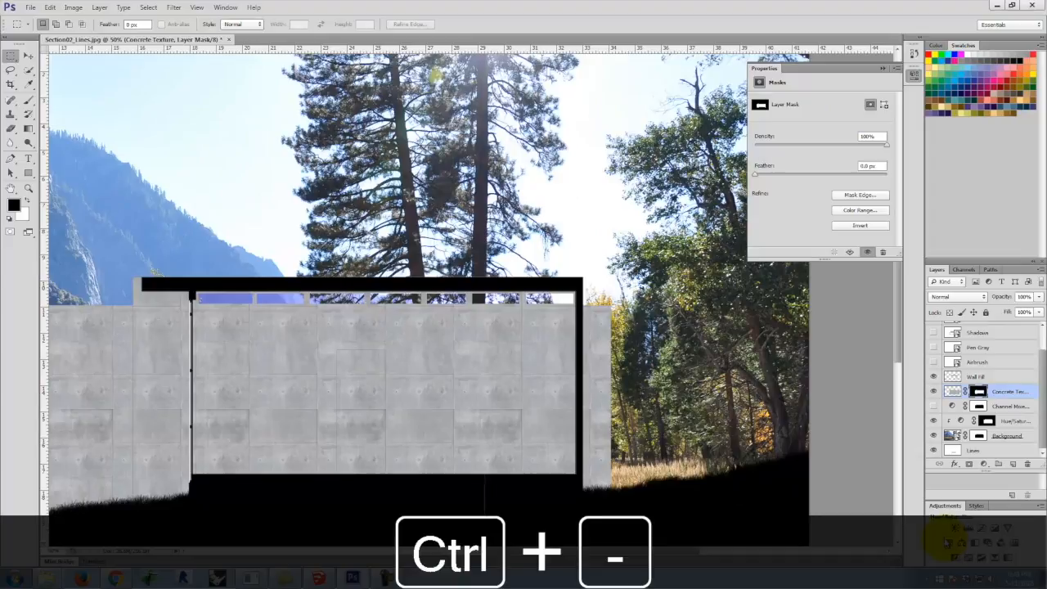
{"action": "key", "text": "space"}
{"action": "left_click_drag", "start_coordinate": [334, 434], "coordinate": [483, 292]}
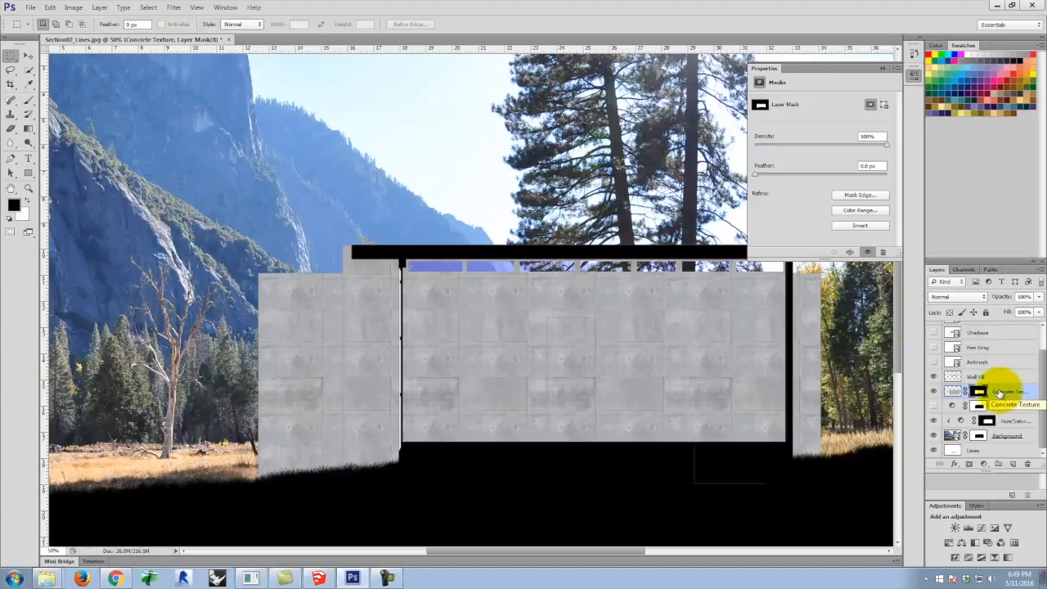
Add a Levels adjustment layer with a shadow input of 38, clip it to the Concrete Texture layer, and compare the effect.
{"action": "left_click", "coordinate": [99, 7]}
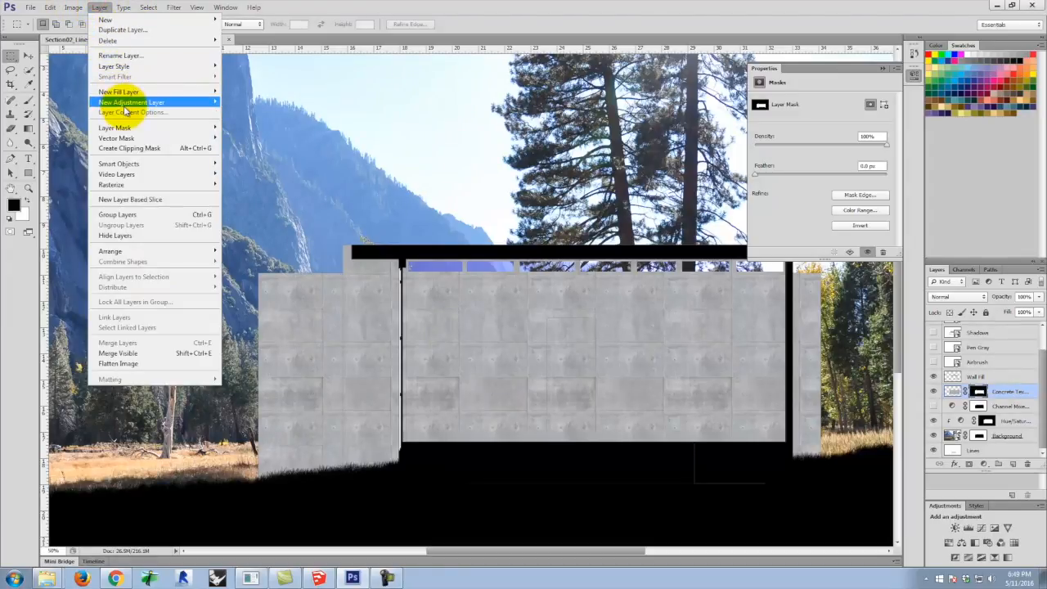
{"action": "mouse_move", "coordinate": [129, 101]}
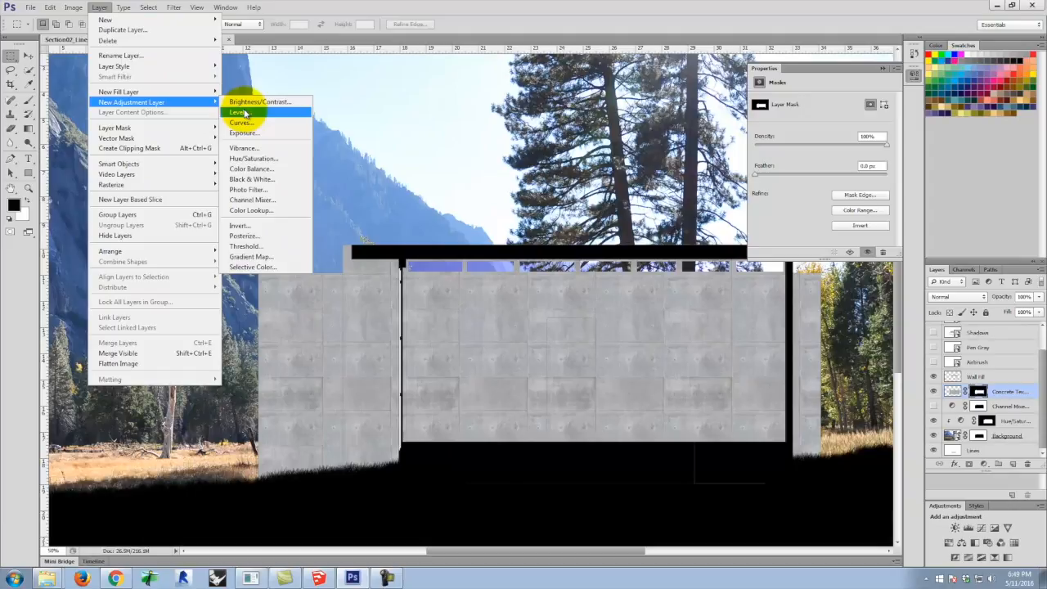
{"action": "left_click", "coordinate": [246, 113]}
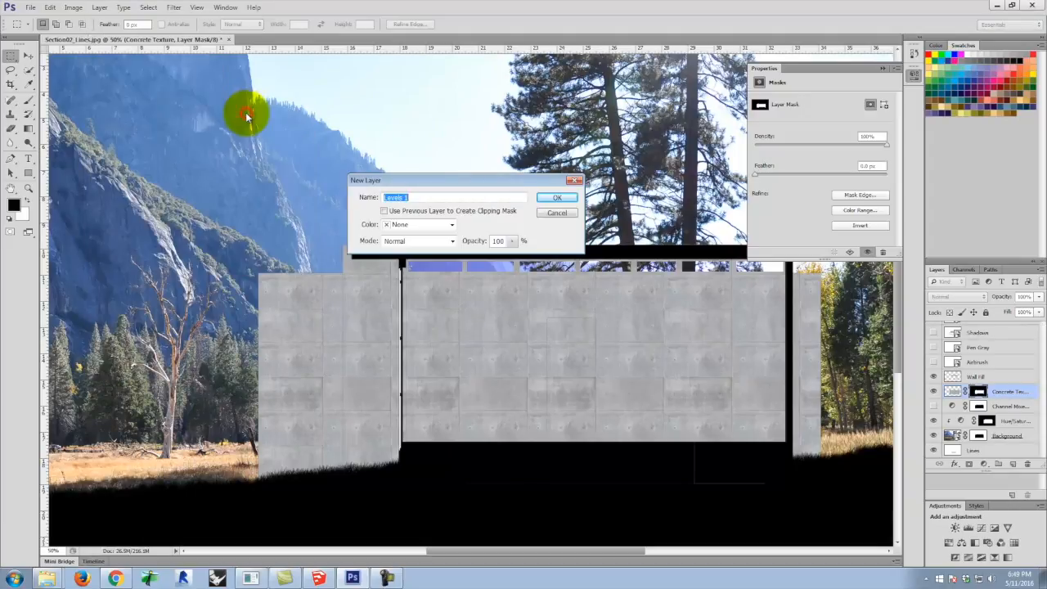
{"action": "left_click", "coordinate": [550, 195]}
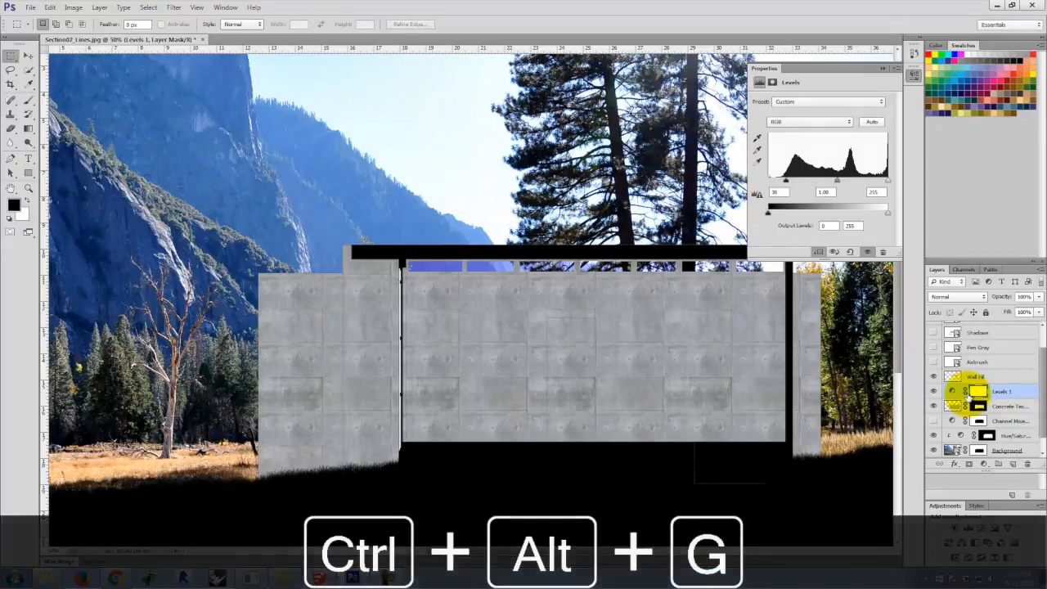
{"action": "key", "text": "ctrl+alt+g"}
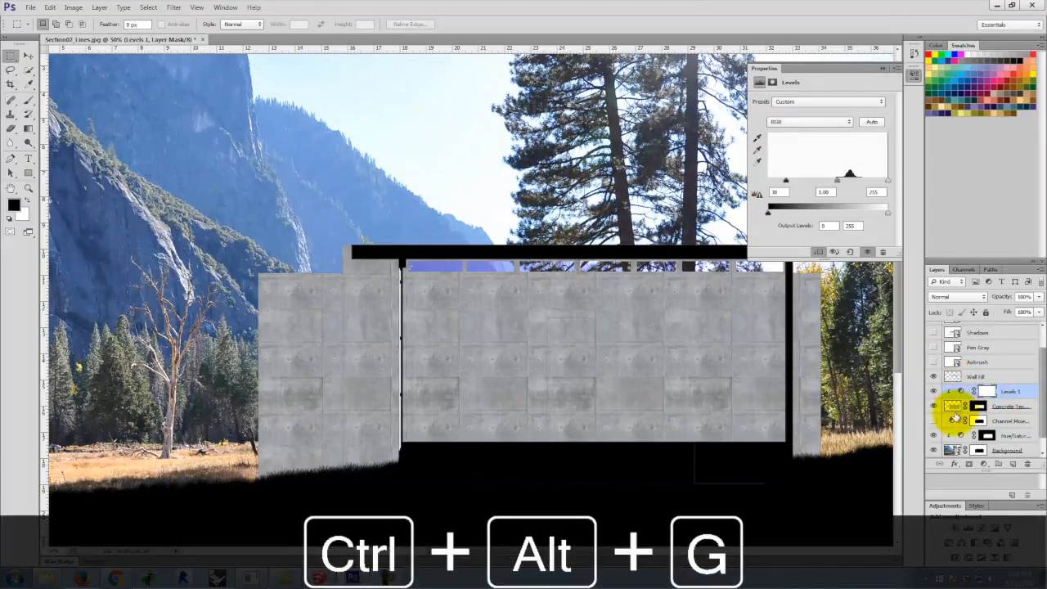
{"action": "left_click", "coordinate": [933, 392]}
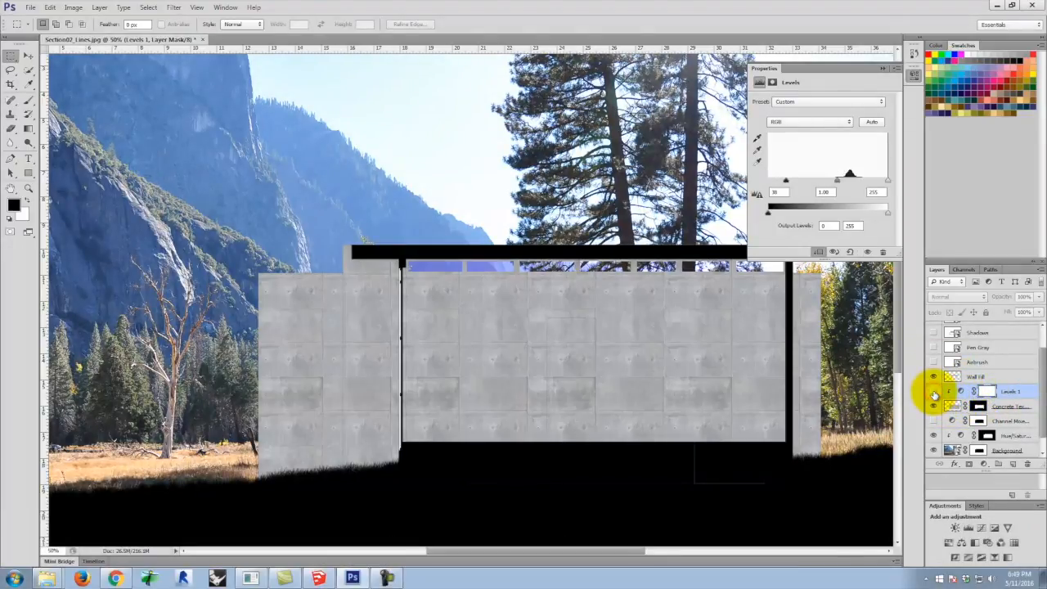
{"action": "left_click", "coordinate": [933, 391]}
{"action": "left_click", "coordinate": [933, 392]}
{"action": "left_click", "coordinate": [933, 391]}
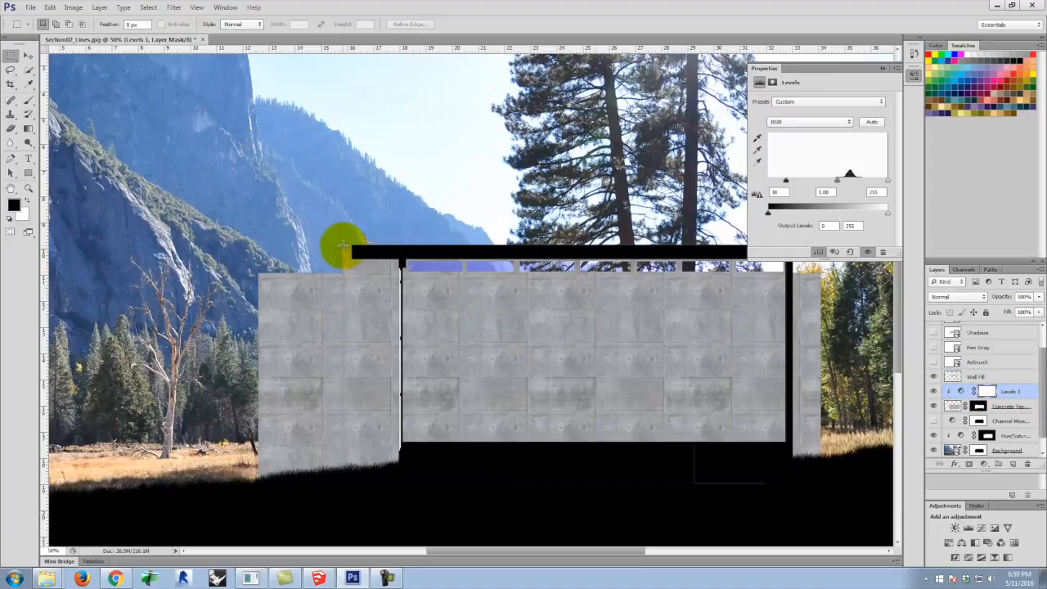
Replace the Levels layer's mask with one made from a rectangular selection around the interior back wall, and compare the effect.
{"action": "left_click_drag", "start_coordinate": [401, 256], "coordinate": [789, 444]}
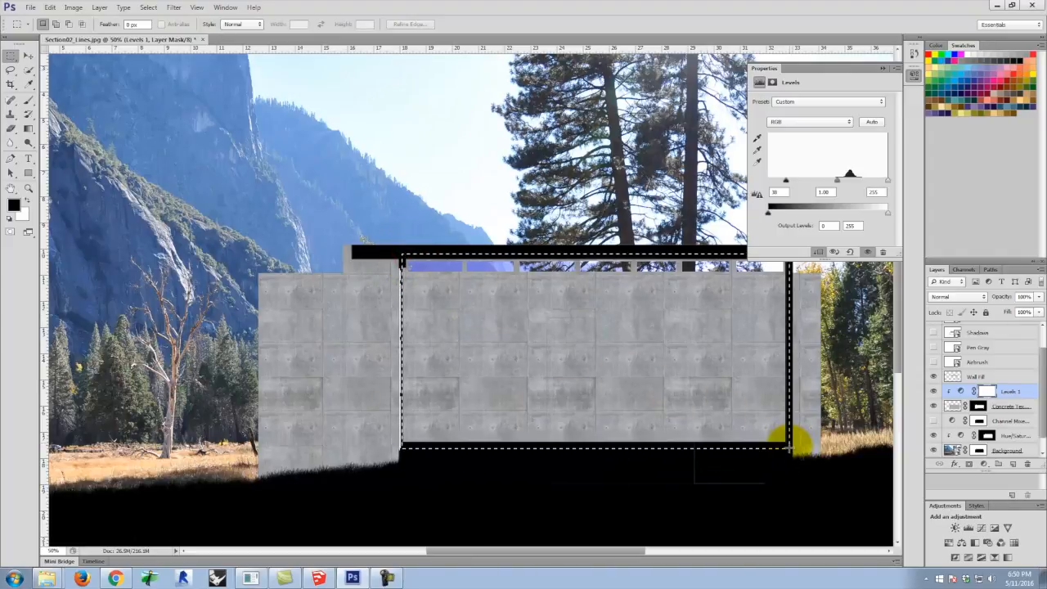
{"action": "left_click_drag", "start_coordinate": [788, 444], "coordinate": [789, 444]}
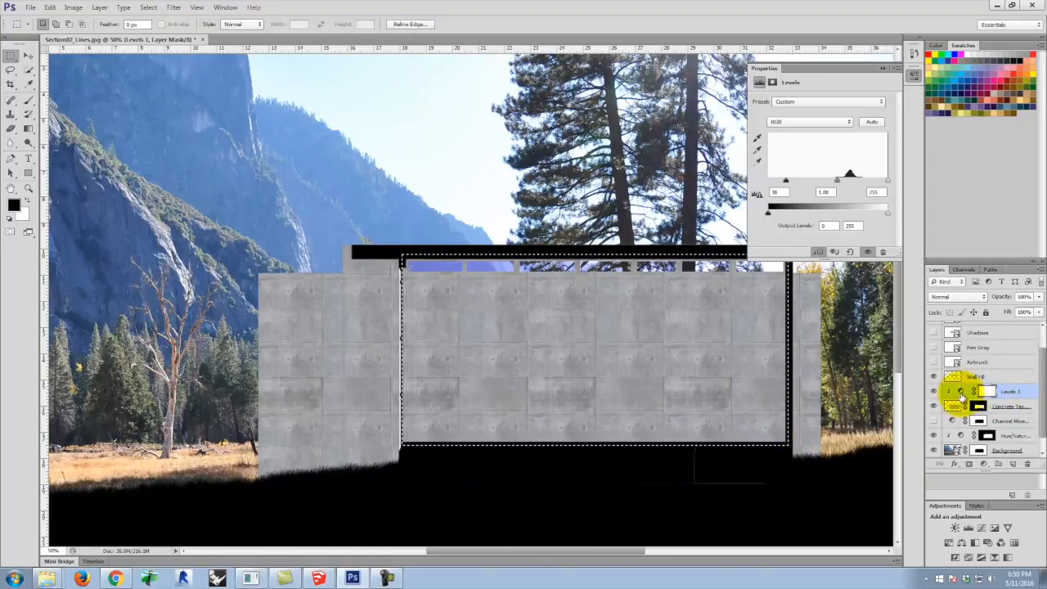
{"action": "left_click", "coordinate": [984, 391]}
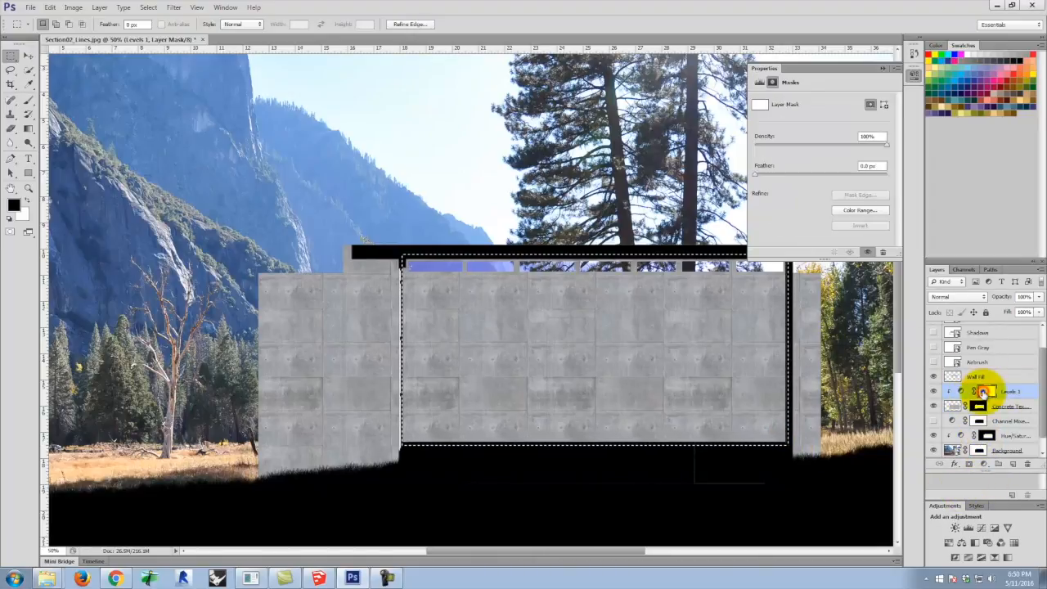
{"action": "right_click", "coordinate": [984, 392]}
{"action": "left_click", "coordinate": [968, 417]}
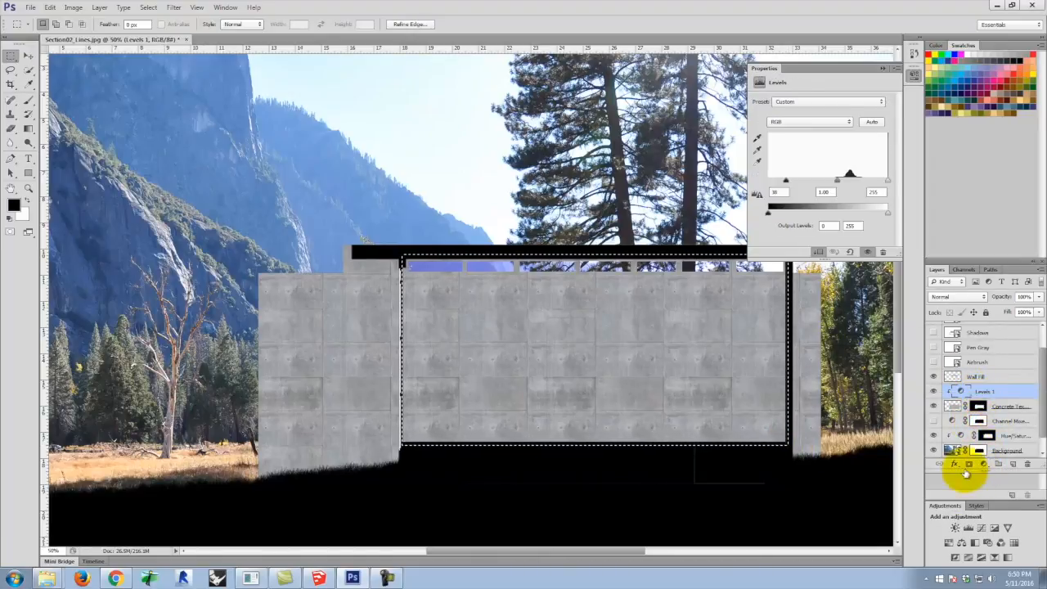
{"action": "left_click", "coordinate": [969, 464]}
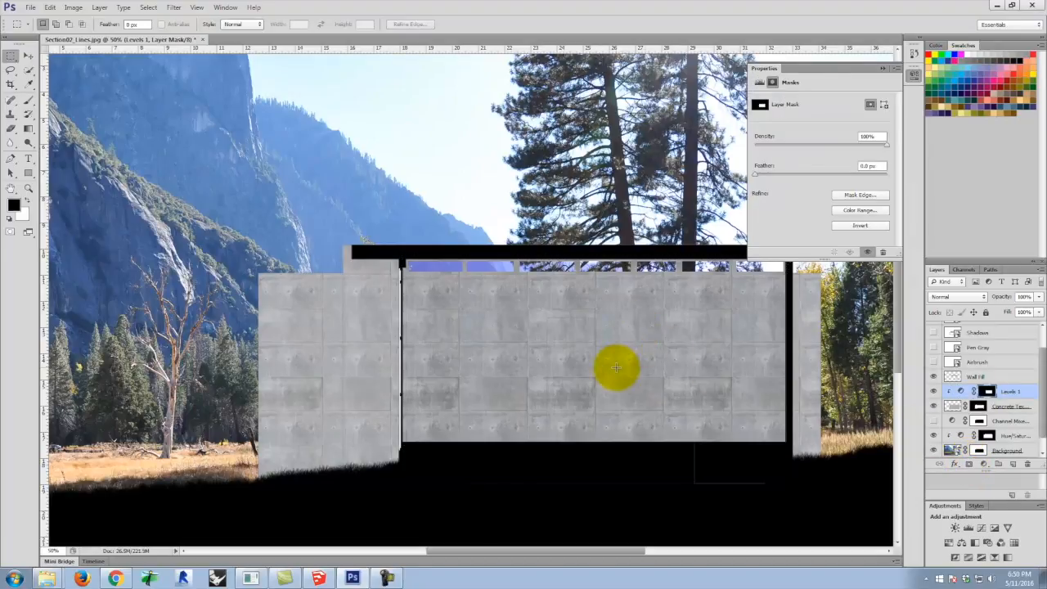
{"action": "left_click", "coordinate": [934, 391]}
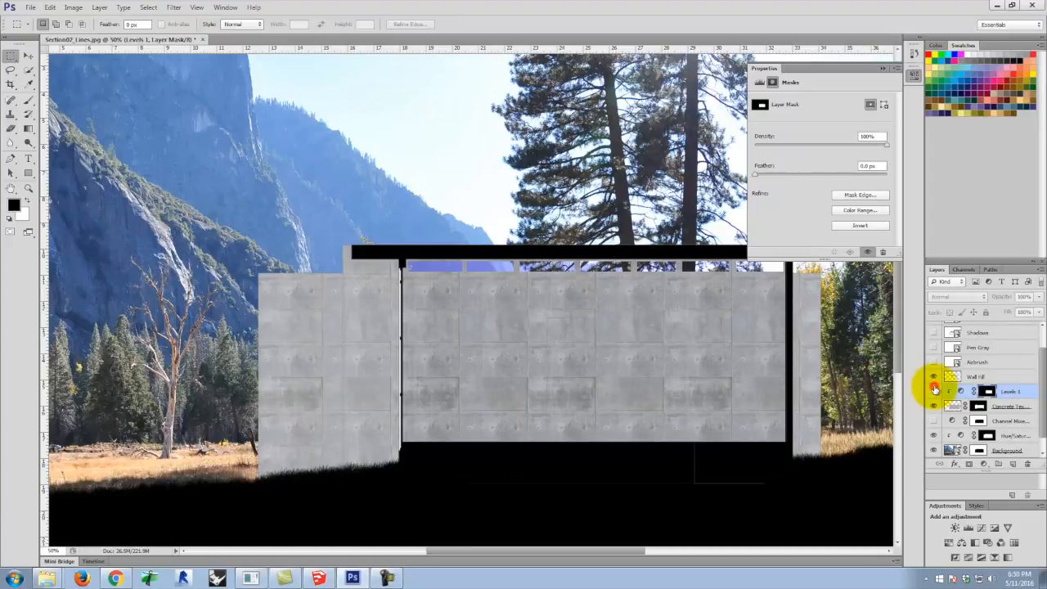
{"action": "left_click", "coordinate": [934, 391]}
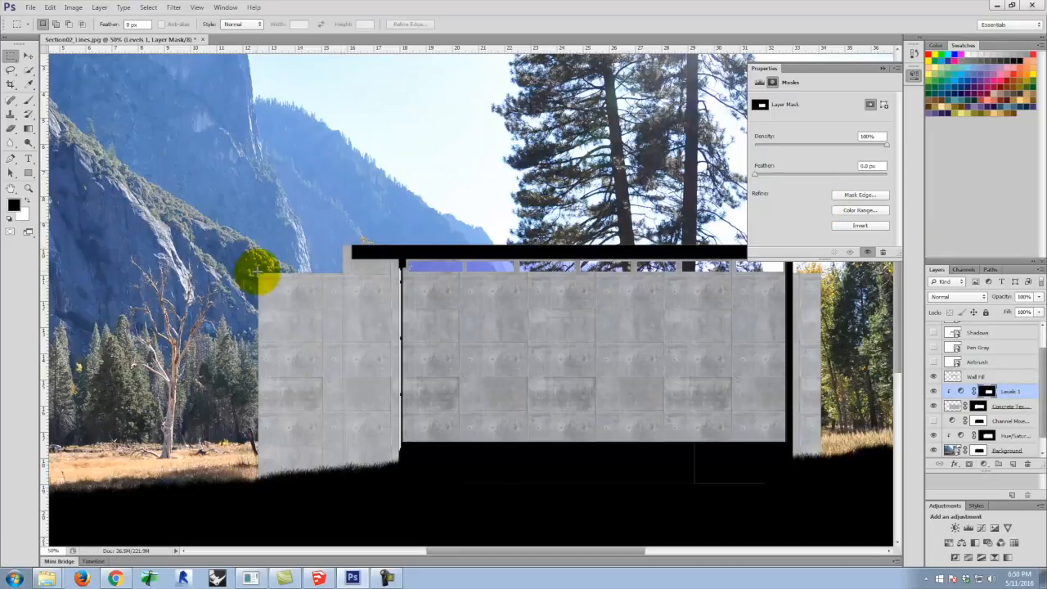
Add a Levels adjustment layer with a highlight input of 225 over the low outer left wall section and clip it to the Concrete Texture layer.
{"action": "left_click_drag", "start_coordinate": [257, 272], "coordinate": [349, 489]}
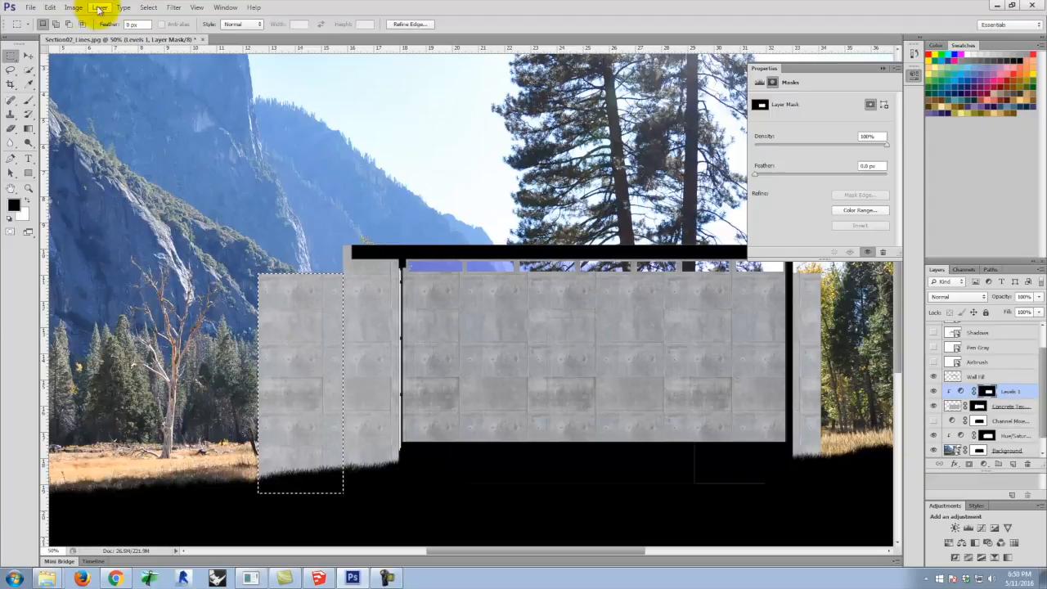
{"action": "left_click", "coordinate": [103, 11]}
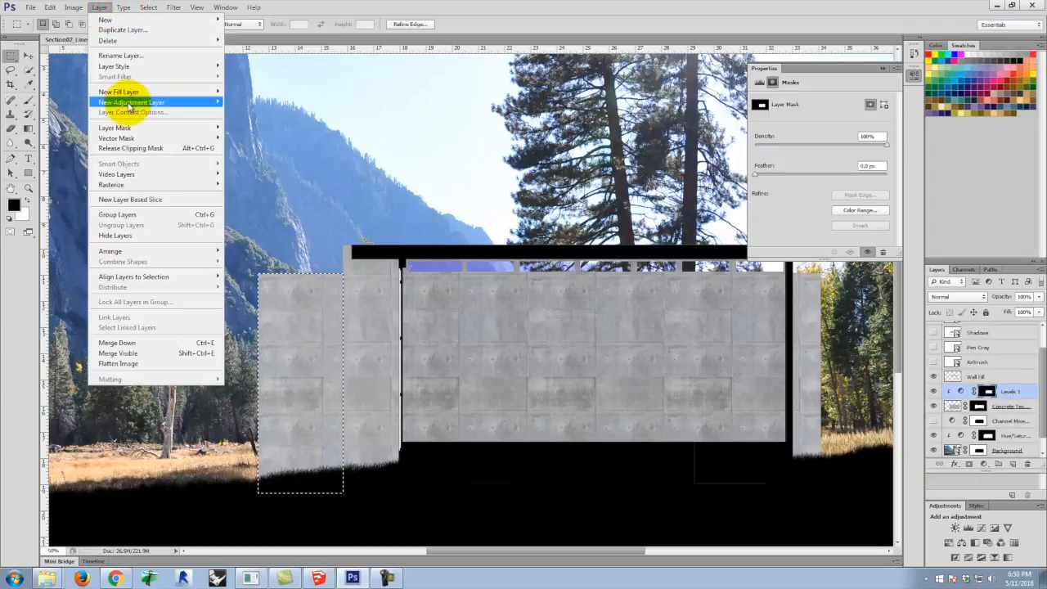
{"action": "mouse_move", "coordinate": [143, 103]}
{"action": "left_click", "coordinate": [244, 112]}
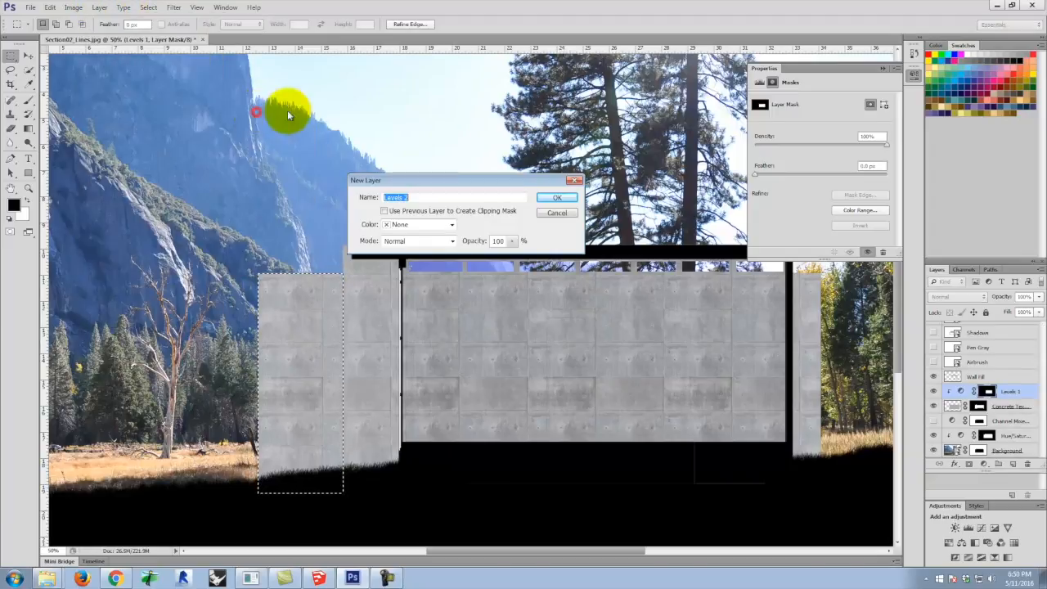
{"action": "left_click", "coordinate": [553, 193]}
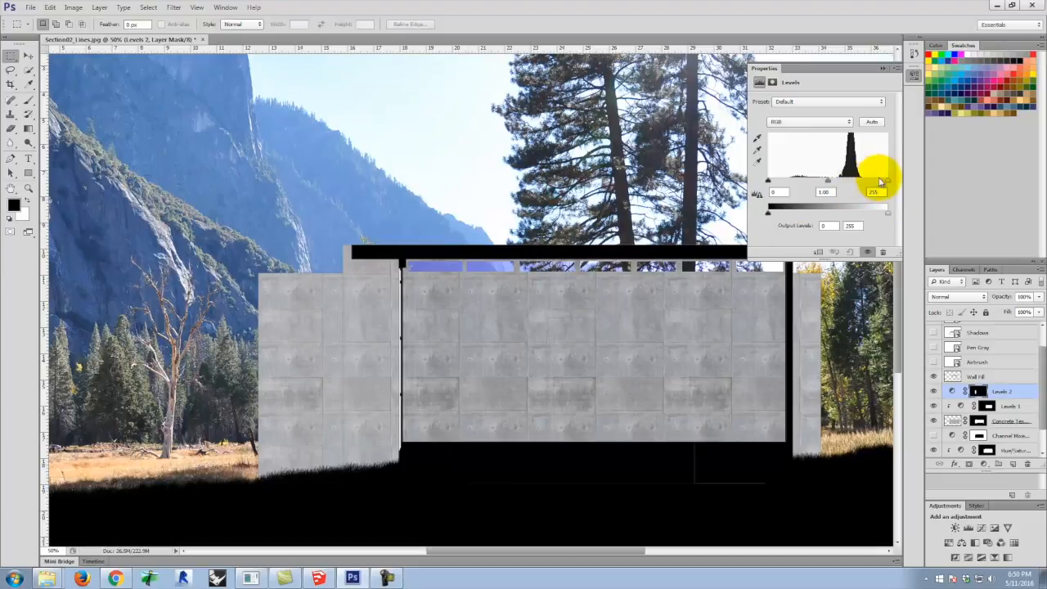
{"action": "left_click_drag", "start_coordinate": [886, 184], "coordinate": [882, 182]}
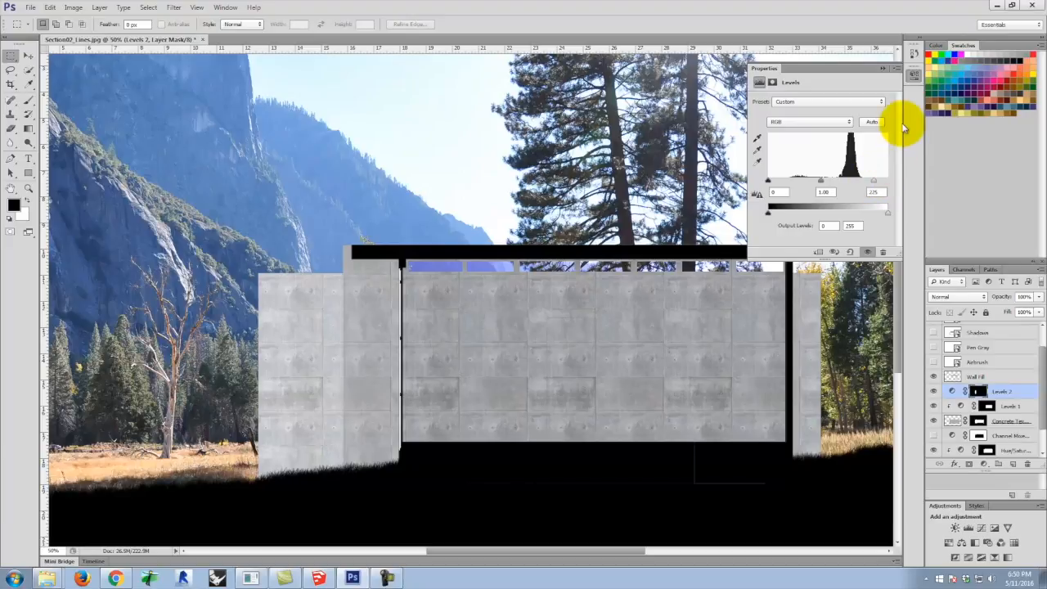
{"action": "left_click", "coordinate": [882, 68]}
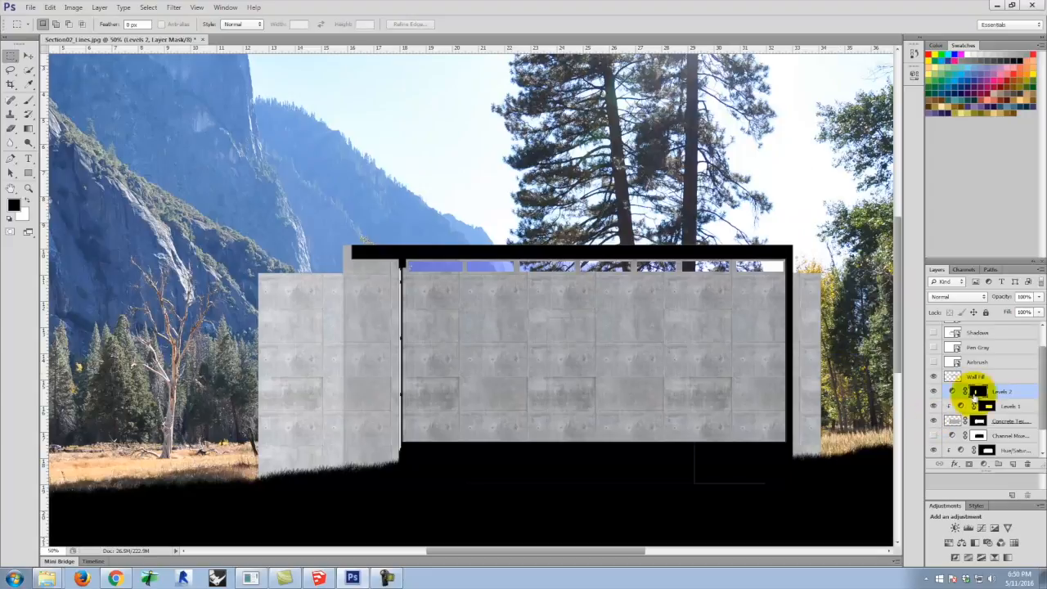
{"action": "key", "text": "ctrl+alt+g"}
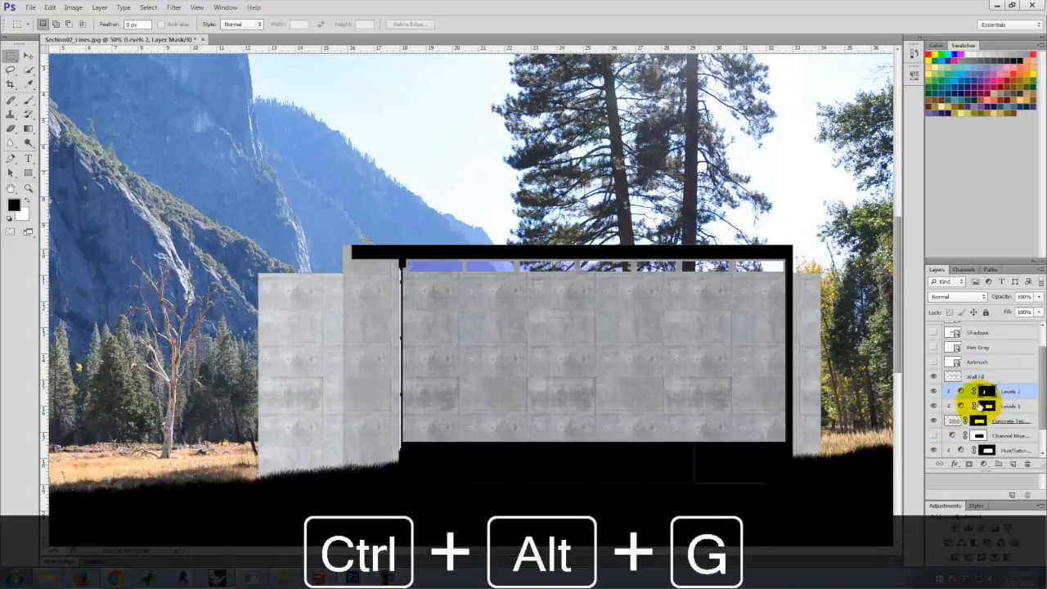
Darken the interior back wall by setting the Levels 1 shadow input to 81.
{"action": "double_click", "coordinate": [961, 405]}
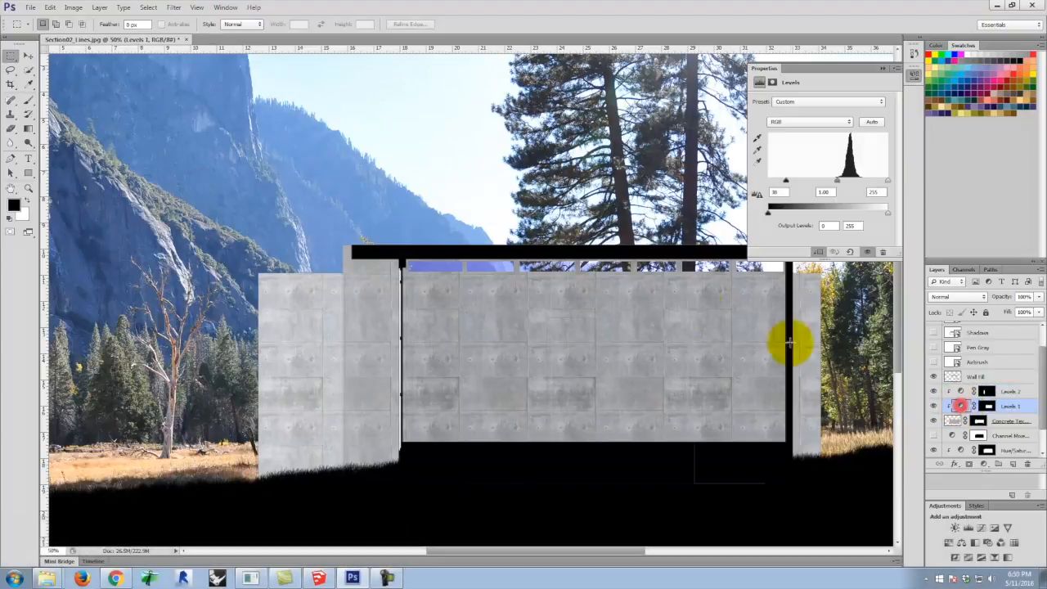
{"action": "mouse_move", "coordinate": [810, 182]}
{"action": "left_mouse_down"}
{"action": "mouse_move", "coordinate": [787, 181]}
{"action": "mouse_move", "coordinate": [806, 181]}
{"action": "left_mouse_up"}
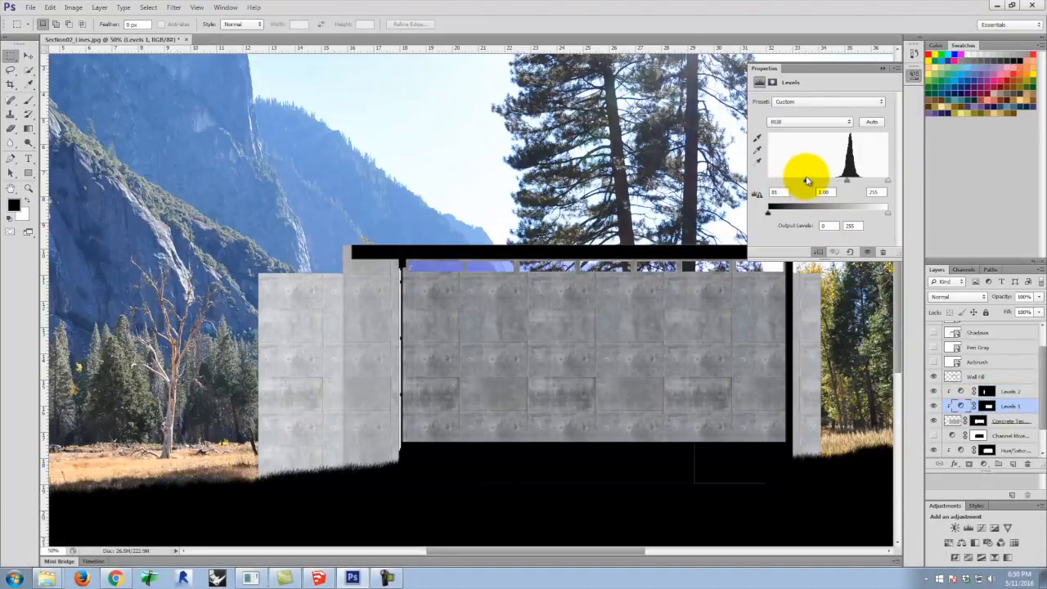
{"action": "left_click", "coordinate": [884, 67]}
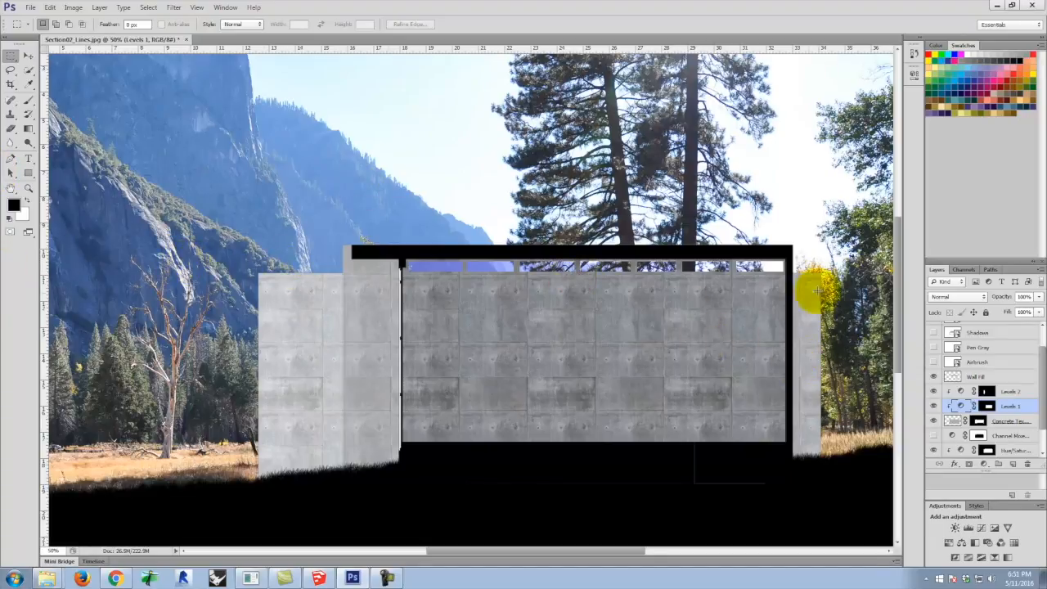
Create a layer named Lighting directly below the Wall Fill layer and set its blend mode to Soft Light.
{"action": "left_click", "coordinate": [1013, 466]}
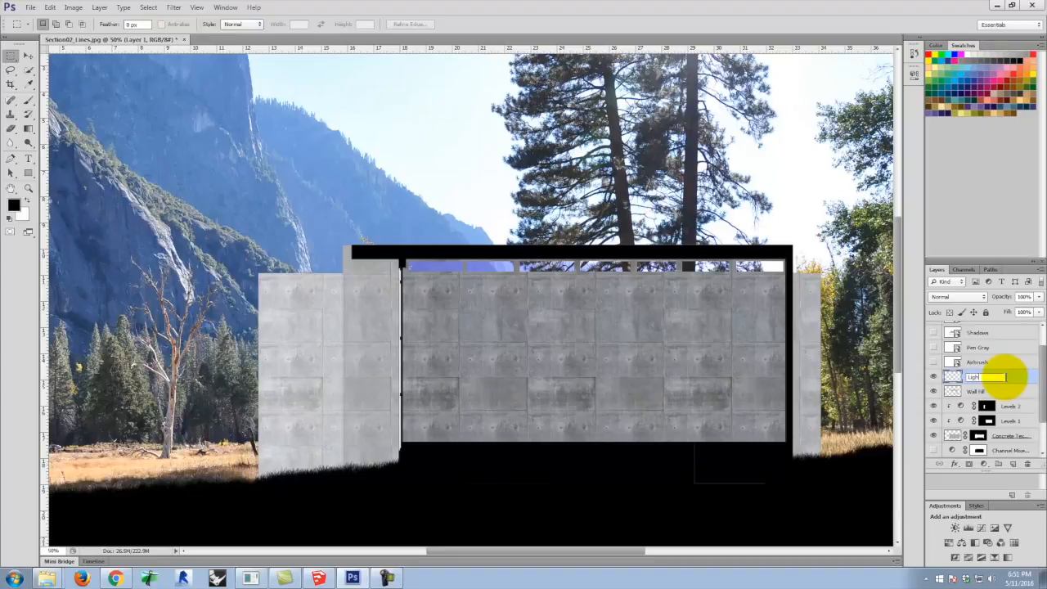
{"action": "left_click", "coordinate": [984, 394]}
{"action": "left_click_drag", "start_coordinate": [985, 394], "coordinate": [986, 372]}
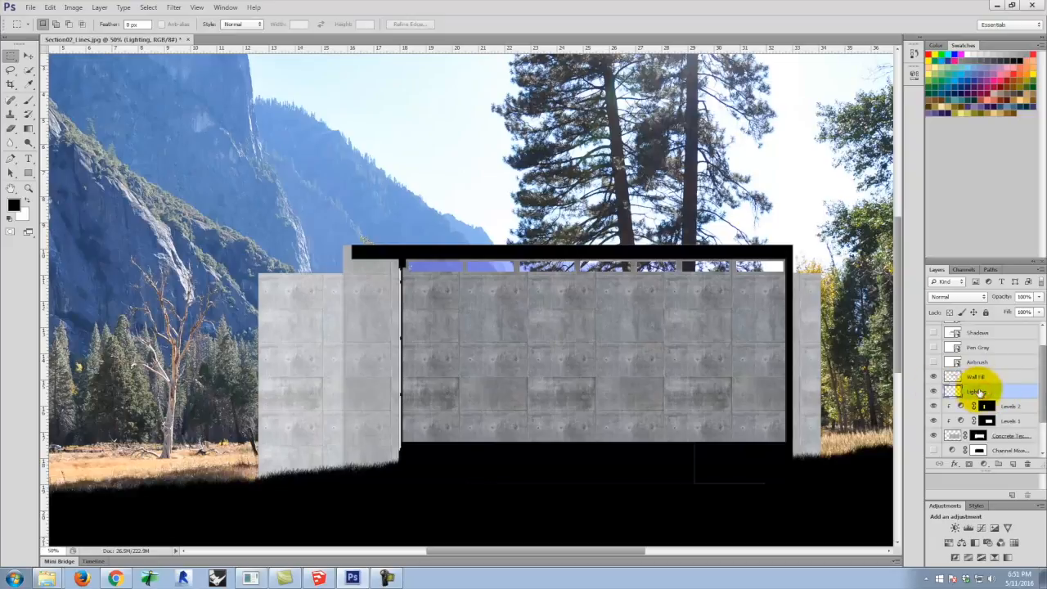
{"action": "left_click", "coordinate": [979, 391]}
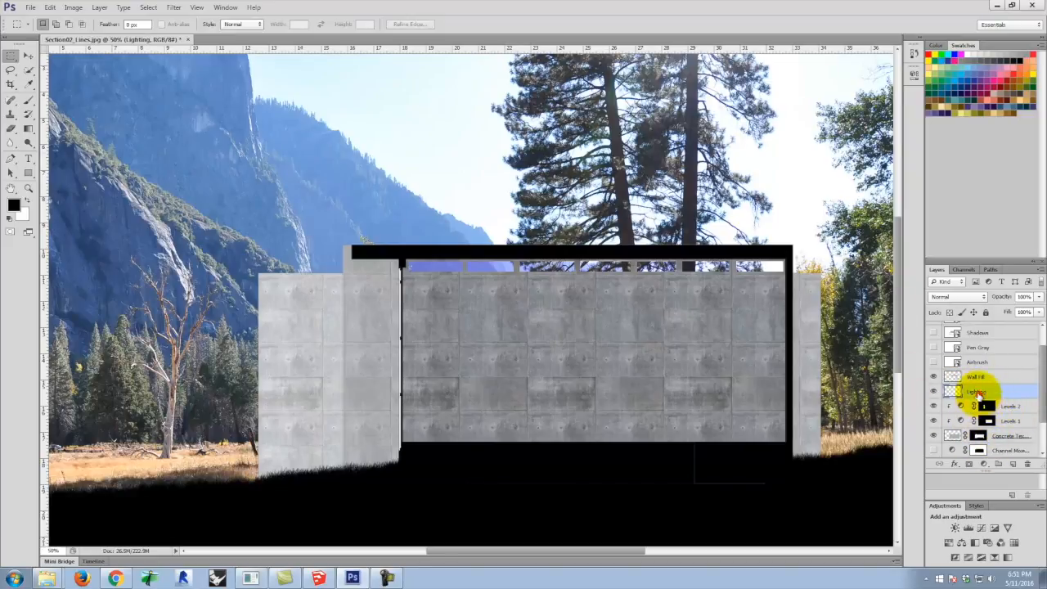
{"action": "left_click", "coordinate": [948, 296]}
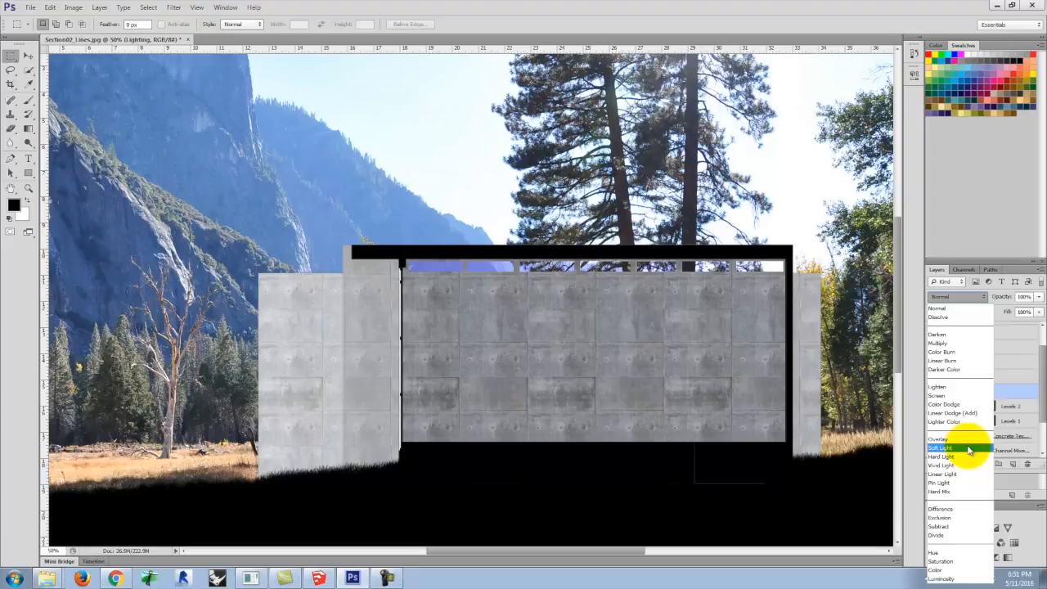
{"action": "left_click", "coordinate": [970, 449]}
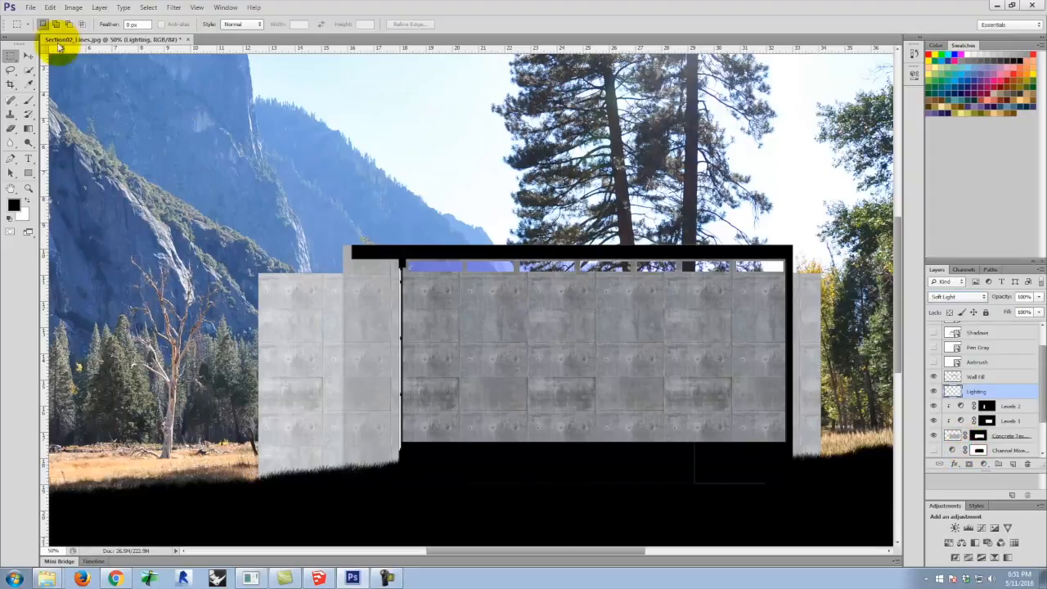
Set the foreground color to pale yellow #fffbda for painting with the Brush tool.
{"action": "left_click", "coordinate": [27, 105]}
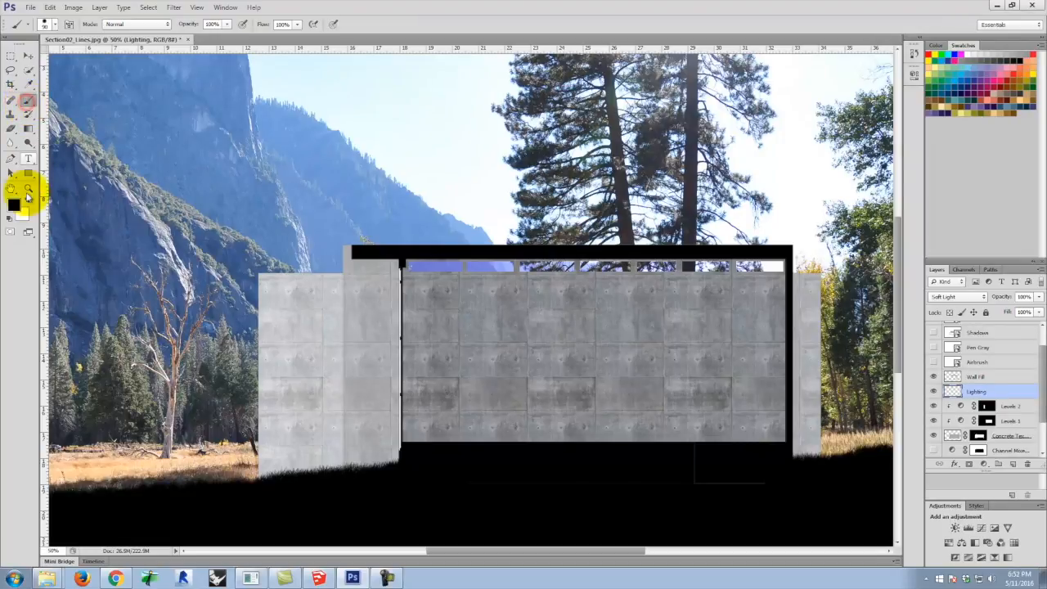
{"action": "left_click", "coordinate": [14, 204]}
{"action": "left_click", "coordinate": [444, 175]}
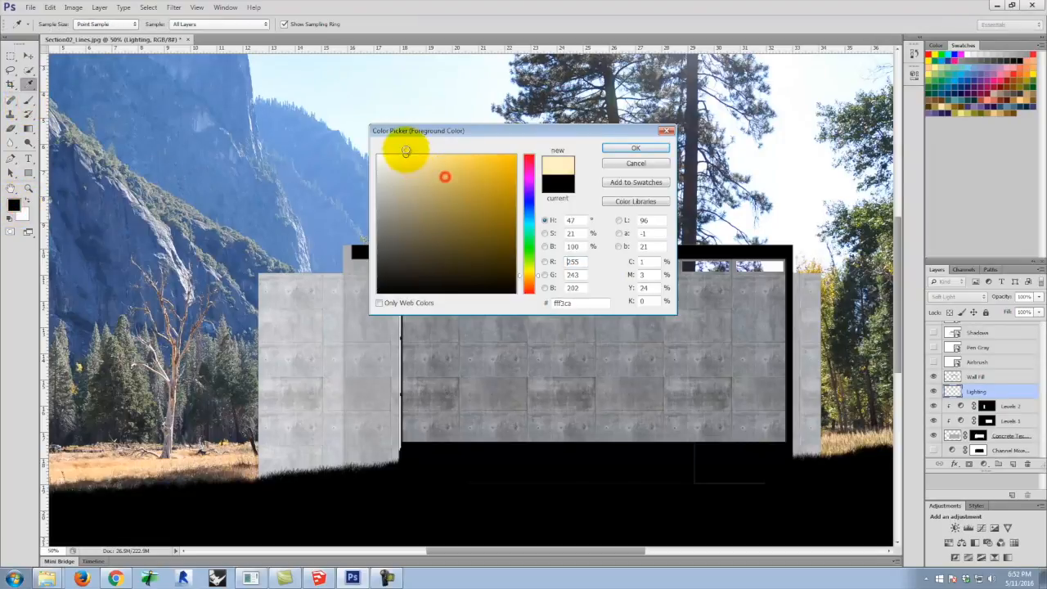
{"action": "left_click", "coordinate": [405, 153]}
{"action": "left_click_drag", "start_coordinate": [406, 142], "coordinate": [396, 140]}
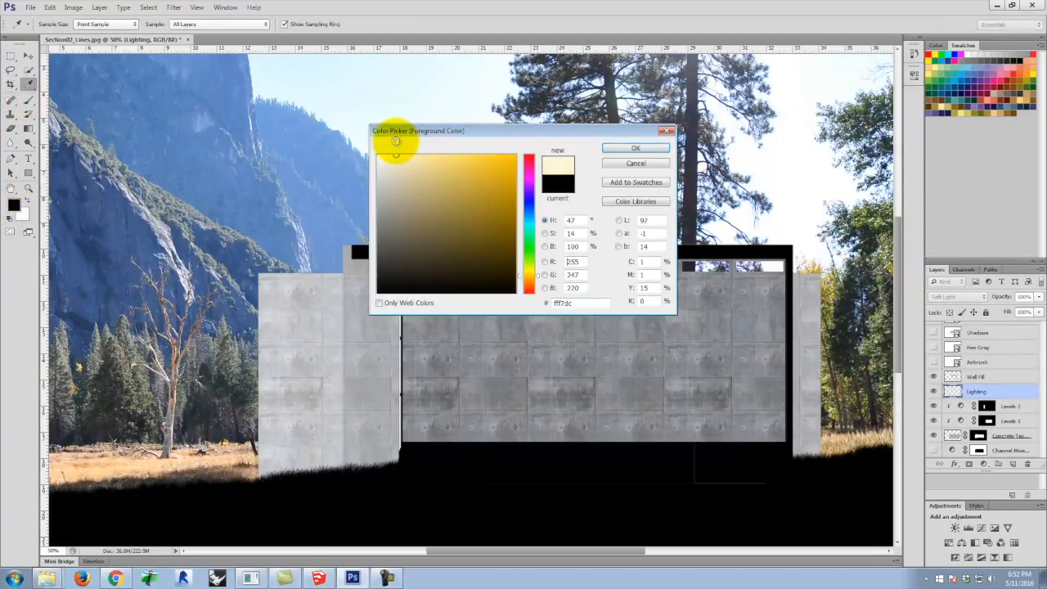
{"action": "left_click_drag", "start_coordinate": [526, 281], "coordinate": [536, 274]}
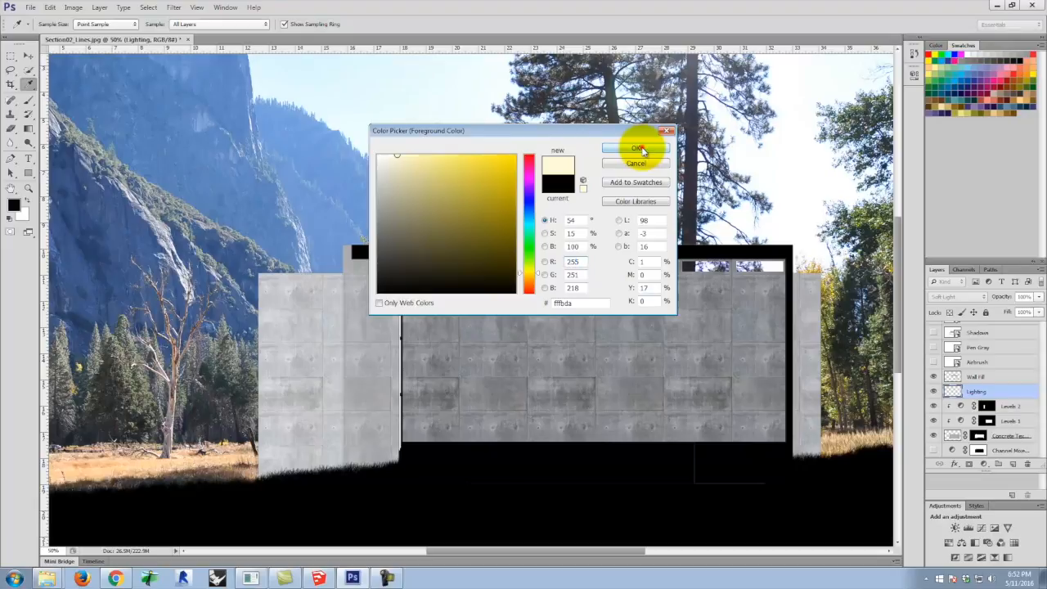
{"action": "left_click", "coordinate": [637, 149]}
Make the 90 px round brush fully soft with a hardness of 0%.
{"action": "key", "text": "b"}
{"action": "left_click", "coordinate": [54, 24]}
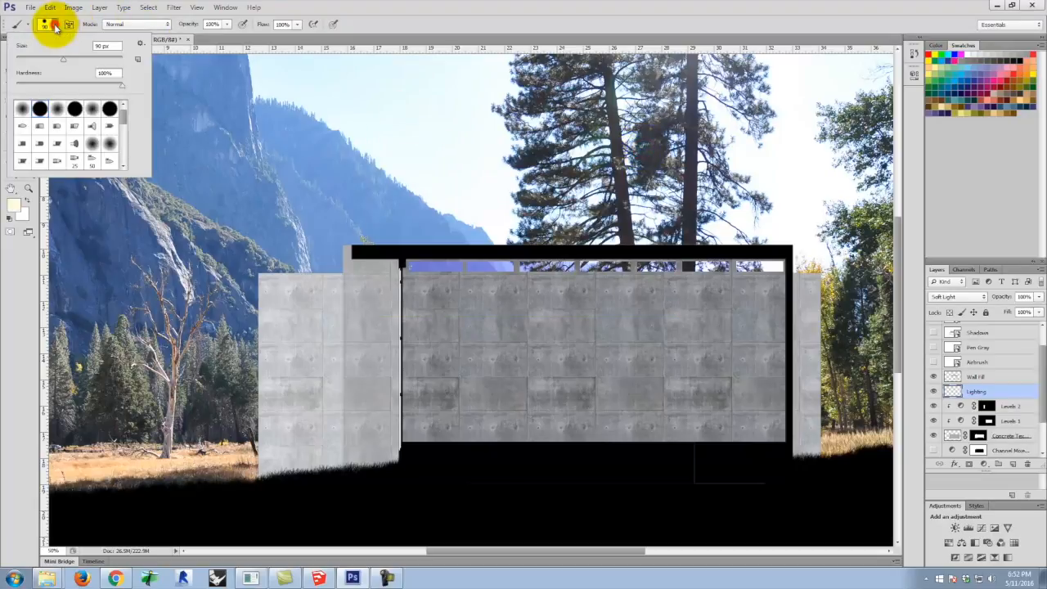
{"action": "left_click_drag", "start_coordinate": [124, 89], "coordinate": [6, 87]}
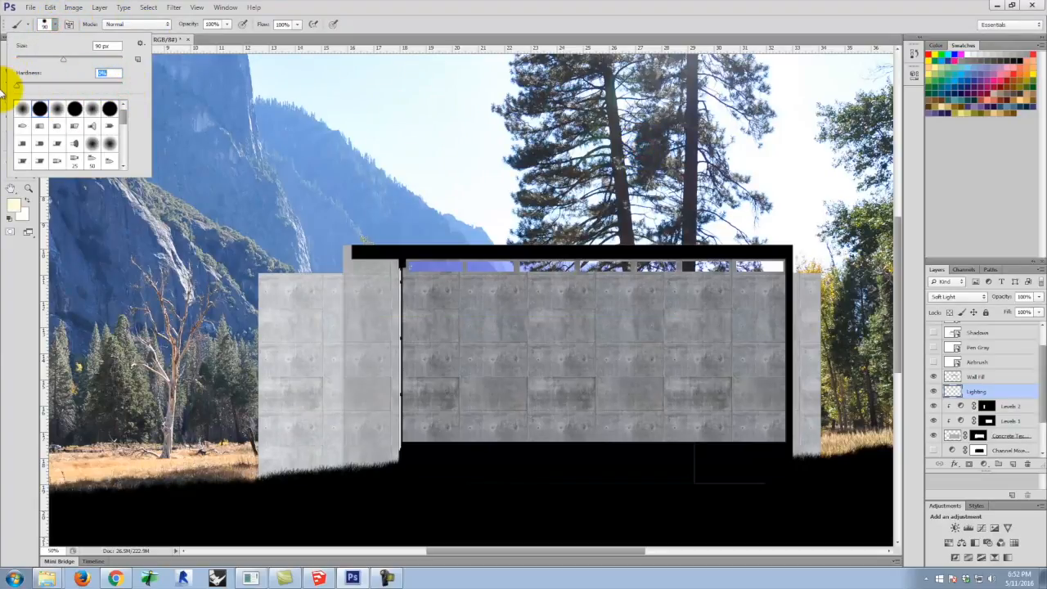
{"action": "left_click", "coordinate": [49, 27]}
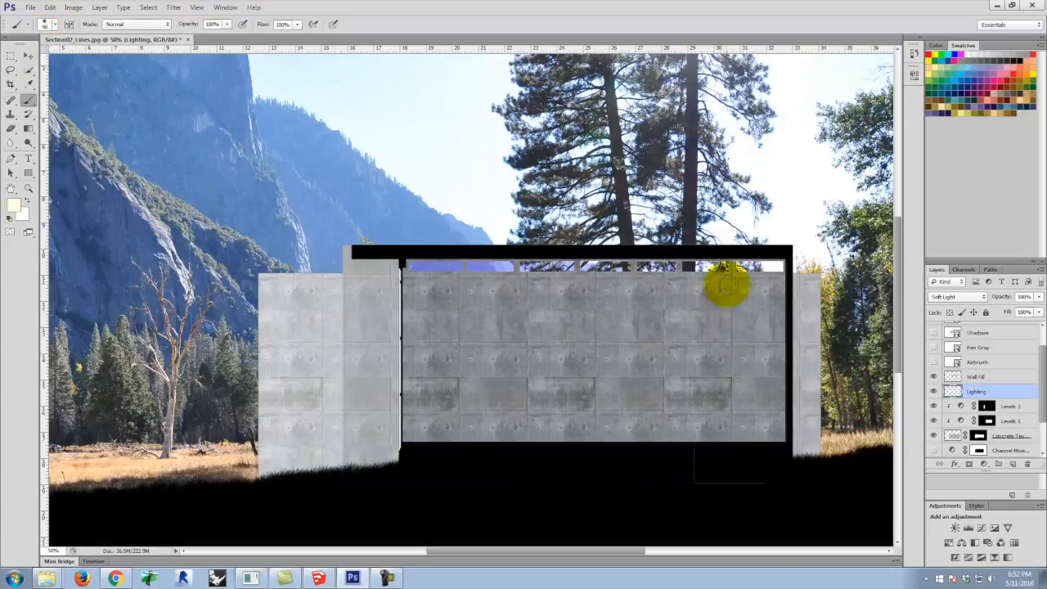
Paint a downward-widening light beam below the divider between the last two clerestory windows, enlarging the brush from 150 to 700 px.
{"action": "key", "text": "bracketright"}
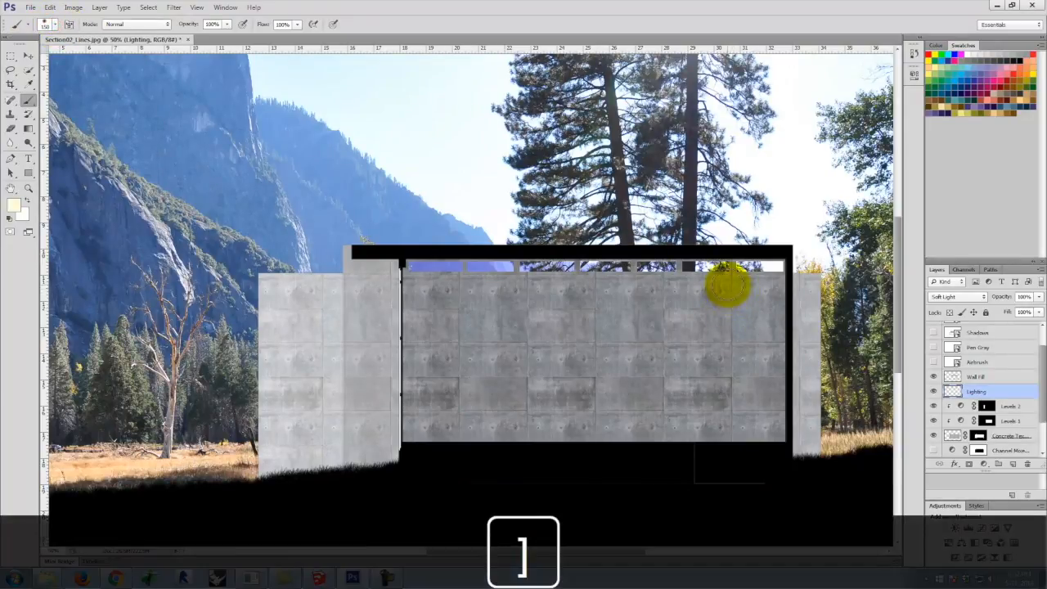
{"action": "mouse_move", "coordinate": [730, 278]}
{"action": "left_mouse_down"}
{"action": "mouse_move", "coordinate": [732, 422]}
{"action": "mouse_move", "coordinate": [737, 297]}
{"action": "mouse_move", "coordinate": [748, 419]}
{"action": "mouse_move", "coordinate": [740, 296]}
{"action": "mouse_move", "coordinate": [734, 391]}
{"action": "mouse_move", "coordinate": [741, 306]}
{"action": "left_mouse_up"}
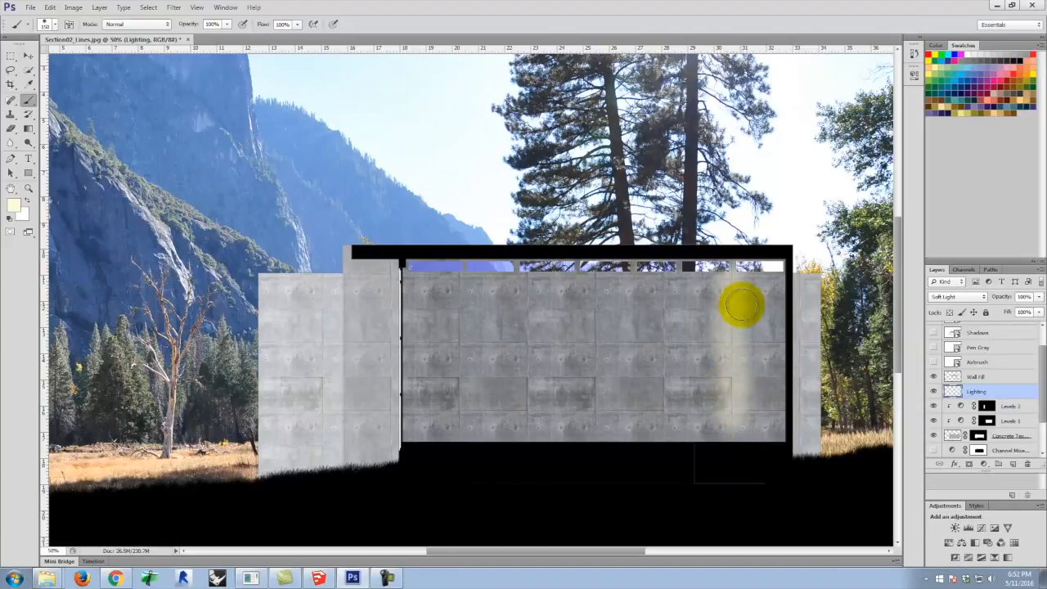
{"action": "mouse_move", "coordinate": [741, 305]}
{"action": "left_mouse_down"}
{"action": "mouse_move", "coordinate": [734, 267]}
{"action": "mouse_move", "coordinate": [738, 463]}
{"action": "mouse_move", "coordinate": [730, 343]}
{"action": "mouse_move", "coordinate": [729, 496]}
{"action": "left_mouse_up"}
{"action": "key", "text": "bracketright"}
{"action": "key", "text": "bracketright"}
{"action": "key", "text": "bracketright"}
{"action": "key", "text": "bracketright"}
{"action": "key", "text": "bracketright"}
{"action": "mouse_move", "coordinate": [728, 391]}
{"action": "left_mouse_down"}
{"action": "mouse_move", "coordinate": [727, 493]}
{"action": "mouse_move", "coordinate": [725, 477]}
{"action": "left_mouse_up"}
{"action": "key", "text": "bracketright"}
{"action": "key", "text": "bracketright"}
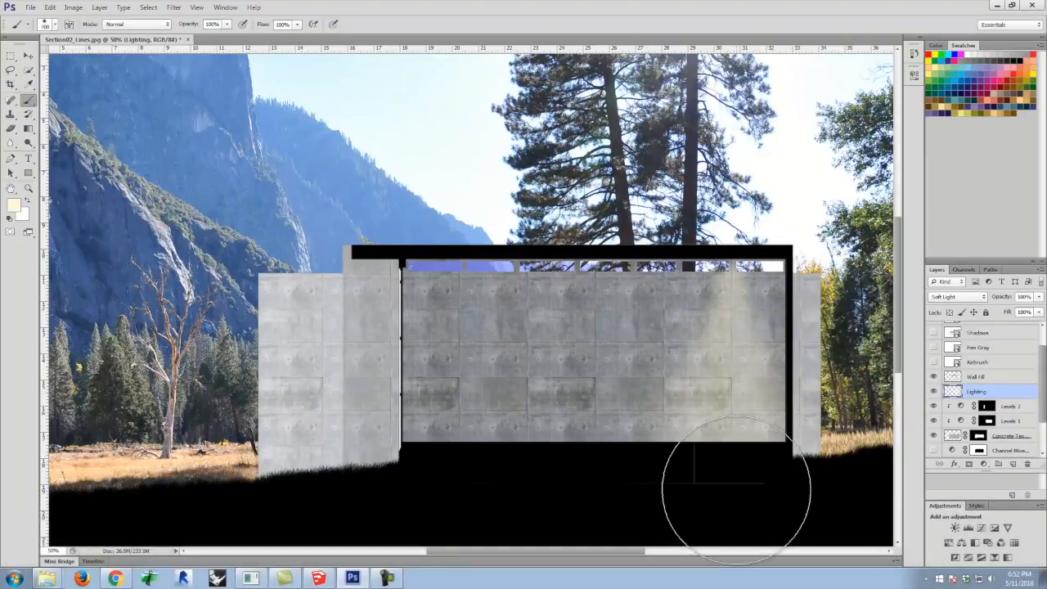
Paint a second widening light beam below the divider between the fourth and fifth clerestory windows, enlarging the brush from 150 to 600 px.
{"action": "mouse_move", "coordinate": [596, 292]}
{"action": "left_mouse_down"}
{"action": "mouse_move", "coordinate": [751, 356]}
{"action": "mouse_move", "coordinate": [640, 349]}
{"action": "mouse_move", "coordinate": [590, 370]}
{"action": "left_mouse_up"}
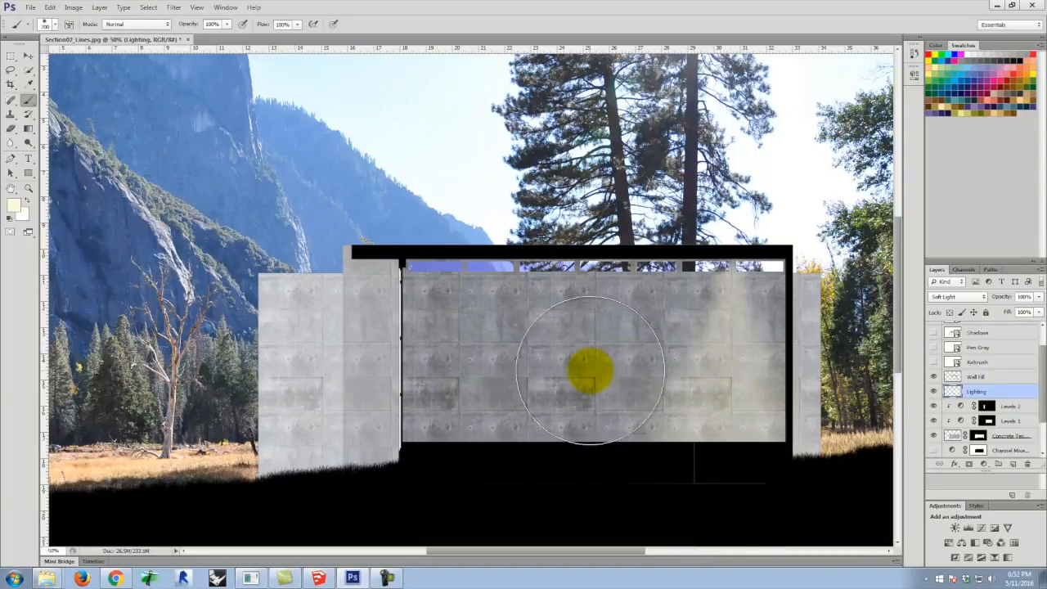
{"action": "mouse_move", "coordinate": [590, 371]}
{"action": "left_mouse_down"}
{"action": "mouse_move", "coordinate": [540, 349]}
{"action": "mouse_move", "coordinate": [629, 304]}
{"action": "mouse_move", "coordinate": [636, 282]}
{"action": "left_mouse_up"}
{"action": "key", "text": "bracketleft"}
{"action": "key", "text": "bracketleft"}
{"action": "key", "text": "bracketleft"}
{"action": "key", "text": "bracketleft"}
{"action": "key", "text": "bracketleft"}
{"action": "key", "text": "bracketleft"}
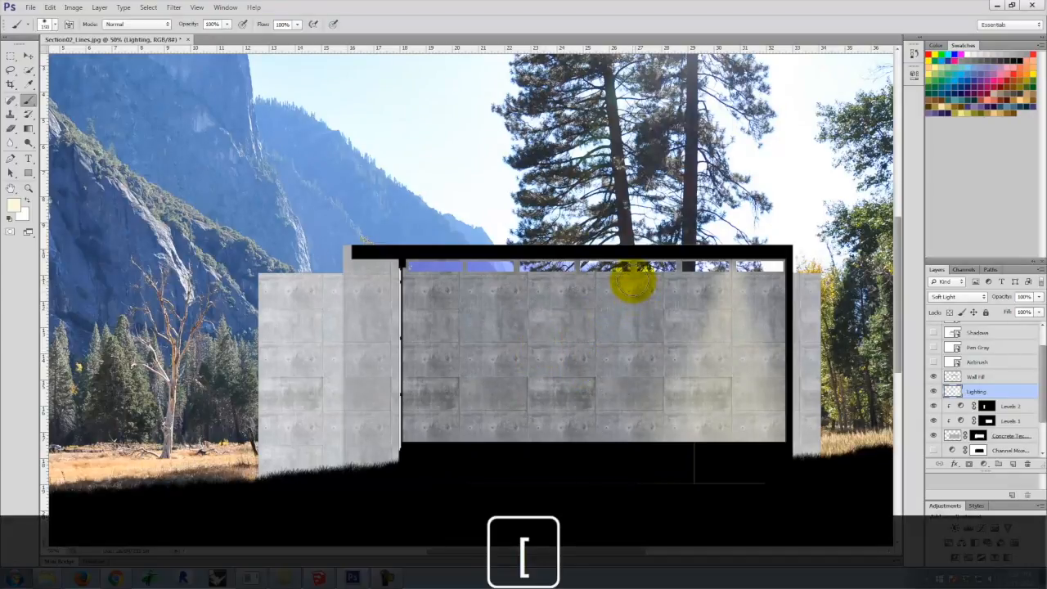
{"action": "mouse_move", "coordinate": [634, 277]}
{"action": "left_mouse_down"}
{"action": "mouse_move", "coordinate": [640, 452]}
{"action": "mouse_move", "coordinate": [640, 332]}
{"action": "mouse_move", "coordinate": [629, 319]}
{"action": "mouse_move", "coordinate": [630, 414]}
{"action": "mouse_move", "coordinate": [633, 364]}
{"action": "left_mouse_up"}
{"action": "key", "text": "bracketright"}
{"action": "key", "text": "bracketright"}
{"action": "key", "text": "bracketright"}
{"action": "key", "text": "bracketright"}
{"action": "key", "text": "bracketright"}
{"action": "key", "text": "bracketright"}
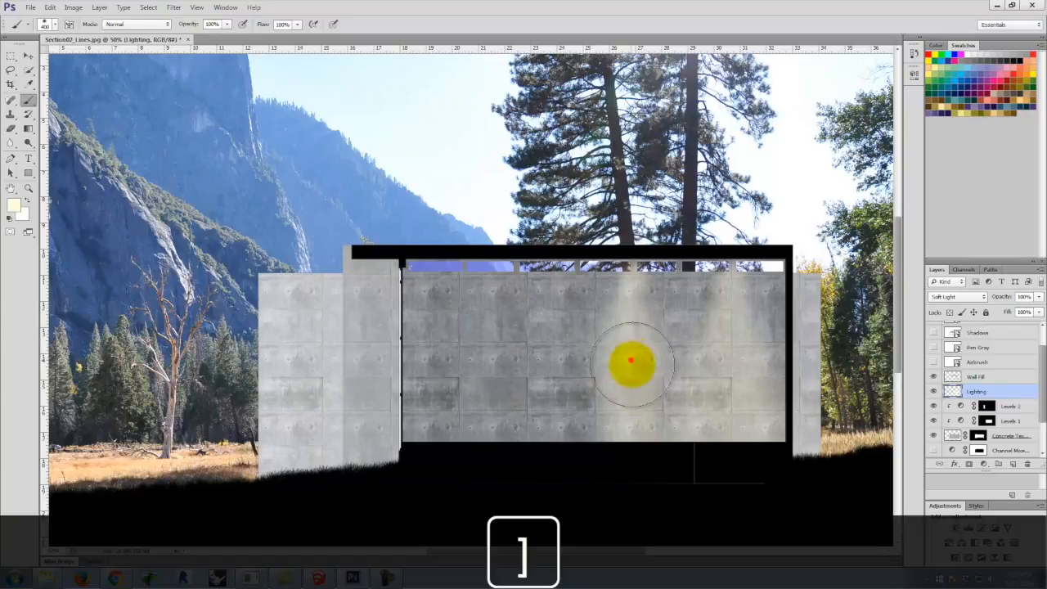
{"action": "key", "text": "bracketright"}
{"action": "key", "text": "bracketright"}
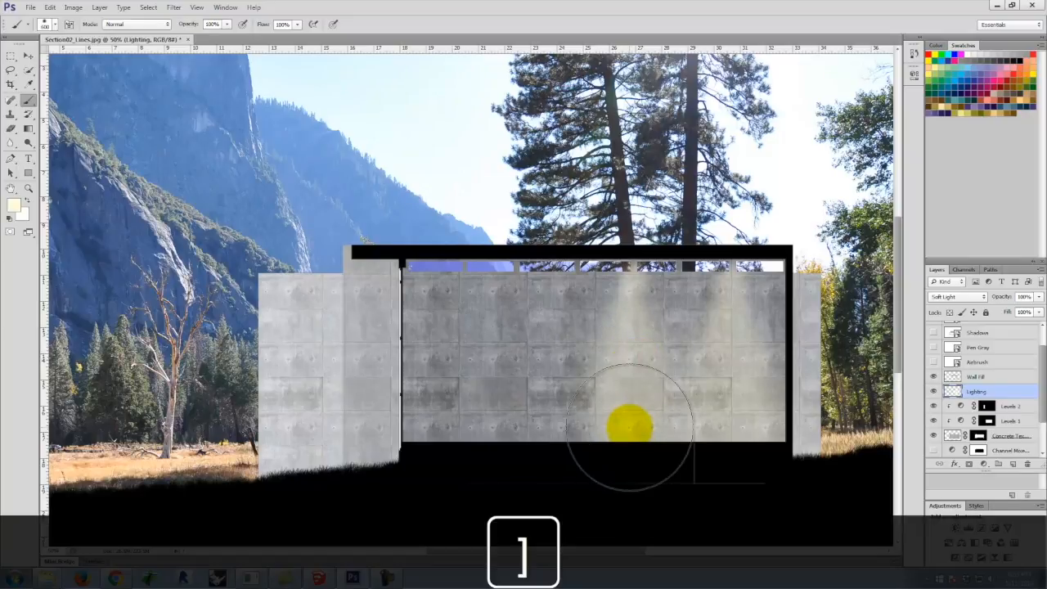
{"action": "left_click", "coordinate": [628, 427]}
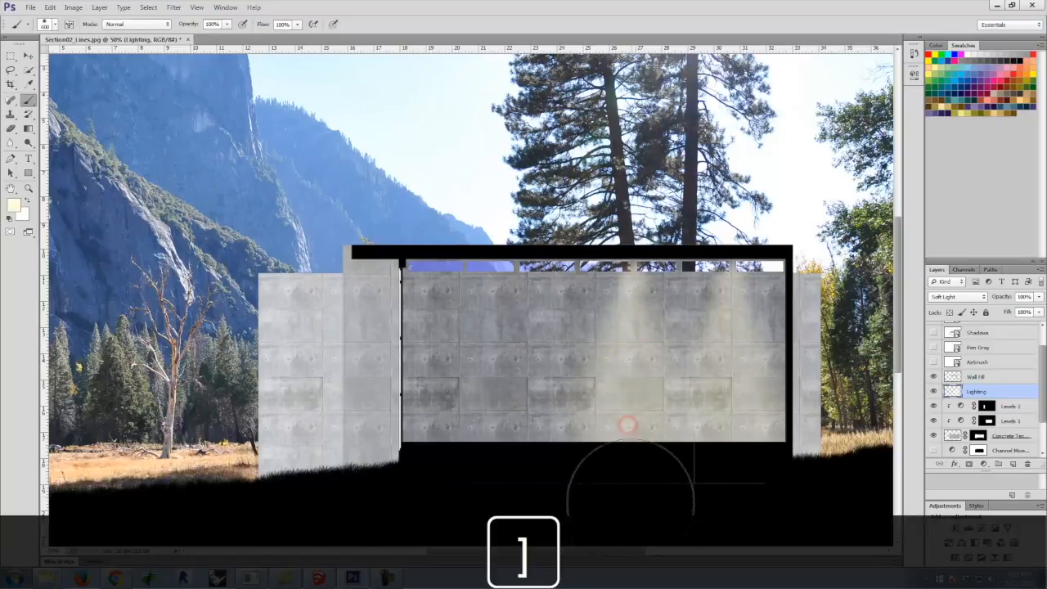
Paint a third widening light beam below the divider between the second and third clerestory windows, enlarging the brush from 150 to 700 px.
{"action": "key", "text": "bracketleft"}
{"action": "key", "text": "bracketleft"}
{"action": "key", "text": "bracketleft"}
{"action": "key", "text": "bracketleft"}
{"action": "key", "text": "bracketleft"}
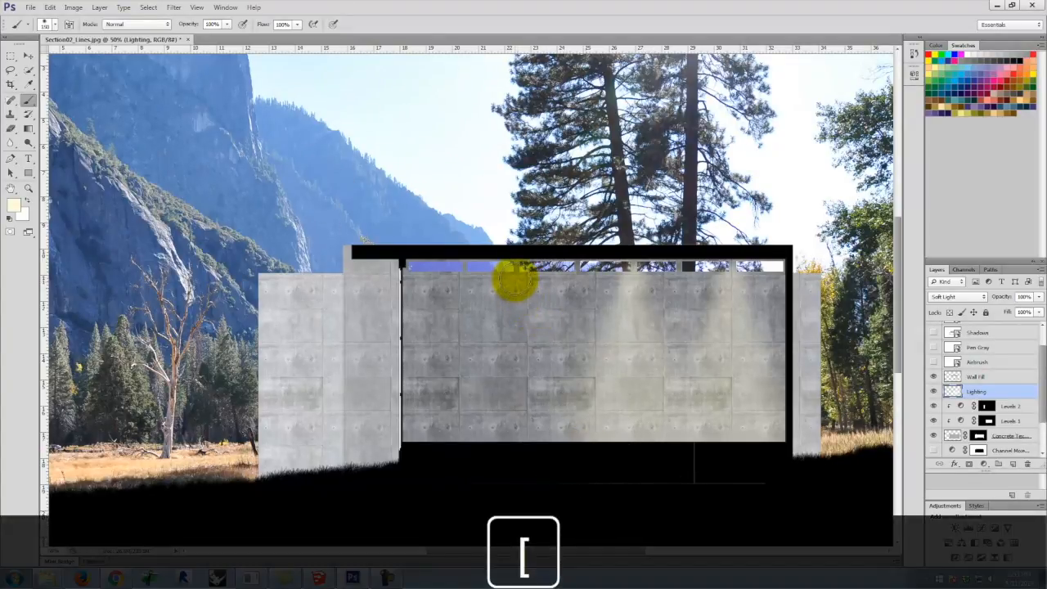
{"action": "left_click_drag", "start_coordinate": [514, 278], "coordinate": [524, 414]}
{"action": "key", "text": "bracketright"}
{"action": "key", "text": "bracketright"}
{"action": "key", "text": "bracketright"}
{"action": "key", "text": "bracketright"}
{"action": "left_click_drag", "start_coordinate": [519, 301], "coordinate": [524, 438]}
{"action": "key", "text": "bracketright"}
{"action": "key", "text": "bracketright"}
{"action": "key", "text": "bracketright"}
{"action": "key", "text": "bracketright"}
{"action": "left_click_drag", "start_coordinate": [520, 357], "coordinate": [527, 573]}
{"action": "key", "text": "bracketright"}
{"action": "key", "text": "bracketright"}
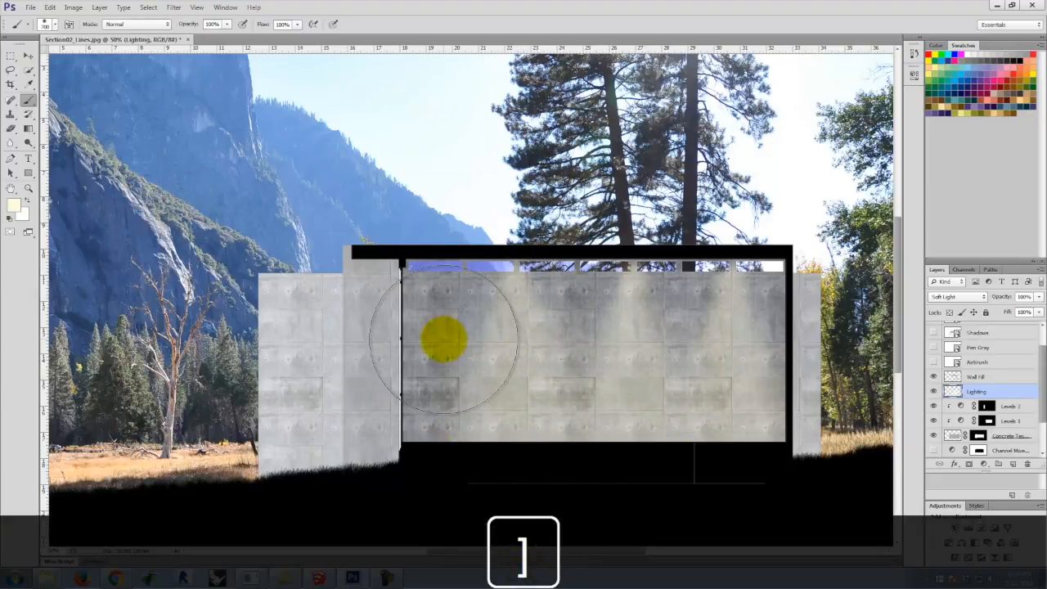
Paint a fourth widening light beam below the first clerestory window, enlarging the brush from 175 to 500 px.
{"action": "key", "text": "bracketleft"}
{"action": "key", "text": "bracketleft"}
{"action": "key", "text": "bracketleft"}
{"action": "key", "text": "bracketleft"}
{"action": "key", "text": "bracketleft"}
{"action": "key", "text": "bracketleft"}
{"action": "key", "text": "bracketleft"}
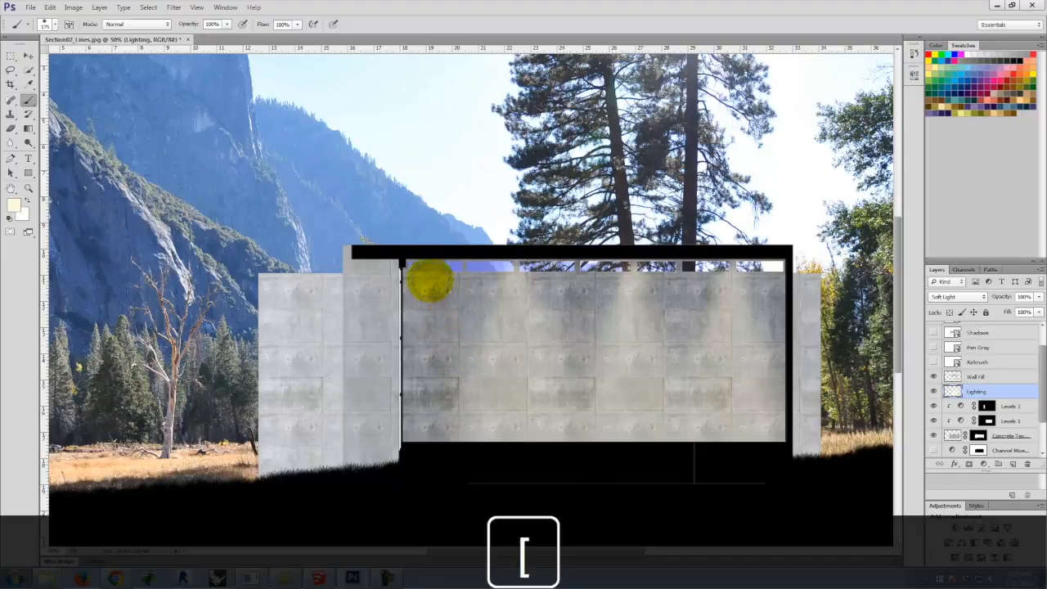
{"action": "left_click_drag", "start_coordinate": [425, 277], "coordinate": [433, 462]}
{"action": "key", "text": "bracketright"}
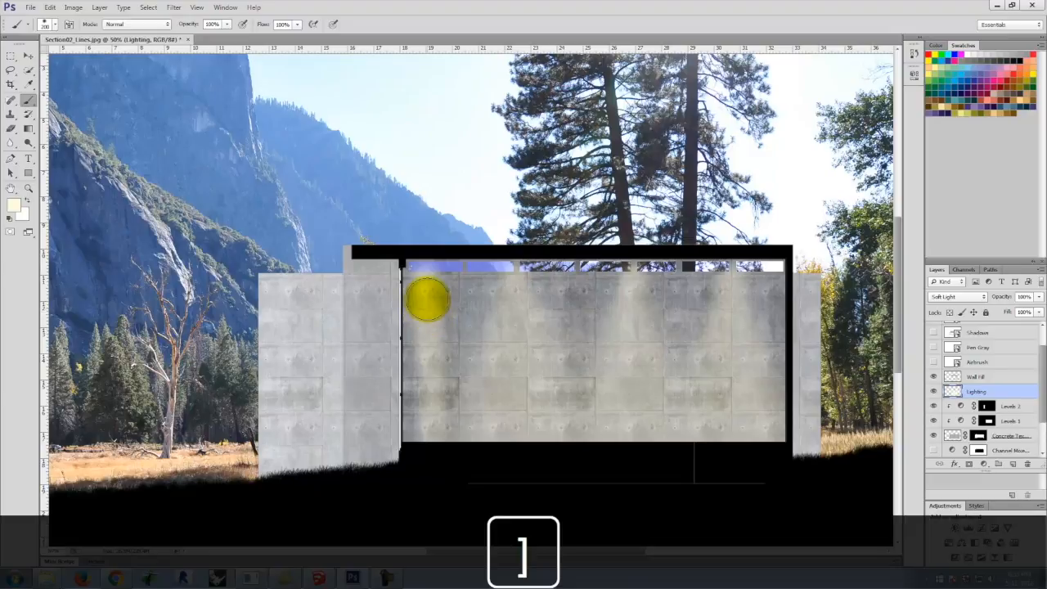
{"action": "left_click_drag", "start_coordinate": [425, 299], "coordinate": [430, 475]}
{"action": "key", "text": "bracketright"}
{"action": "key", "text": "bracketright"}
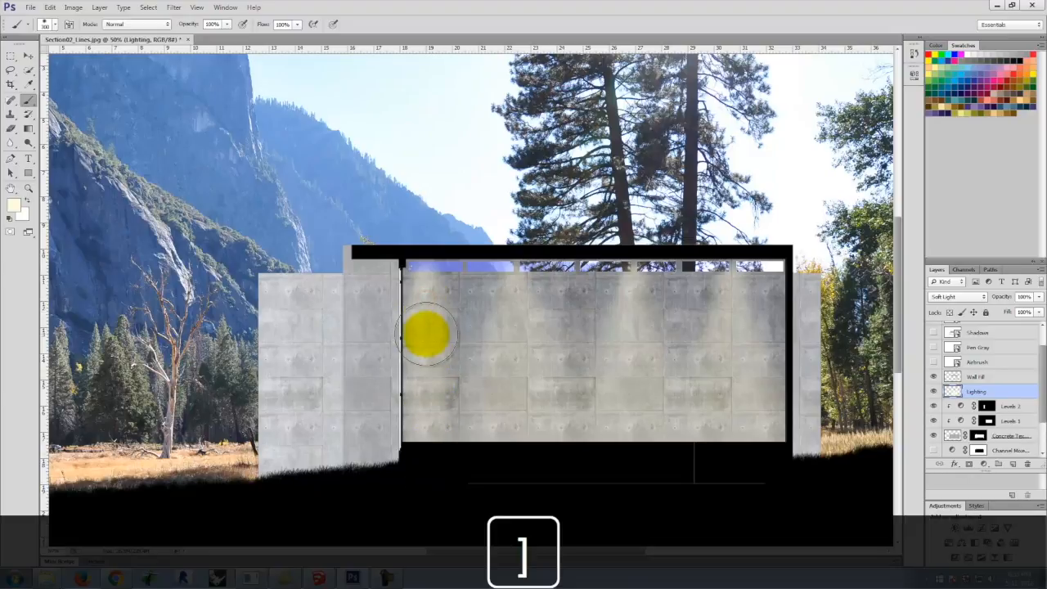
{"action": "key", "text": "bracketright"}
{"action": "key", "text": "bracketright"}
{"action": "left_click_drag", "start_coordinate": [426, 384], "coordinate": [425, 490]}
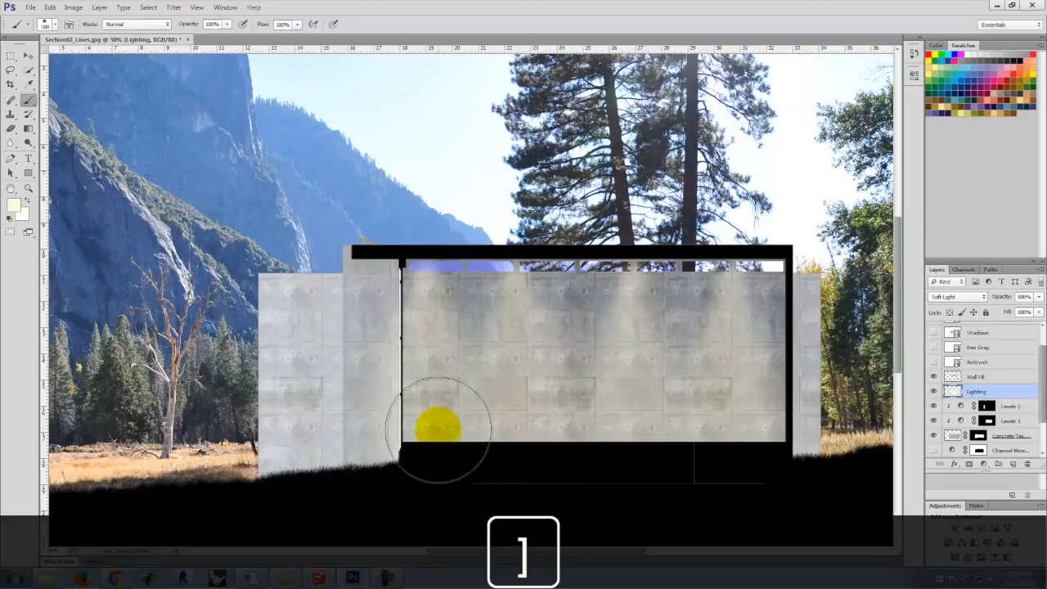
{"action": "left_click_drag", "start_coordinate": [439, 443], "coordinate": [454, 479]}
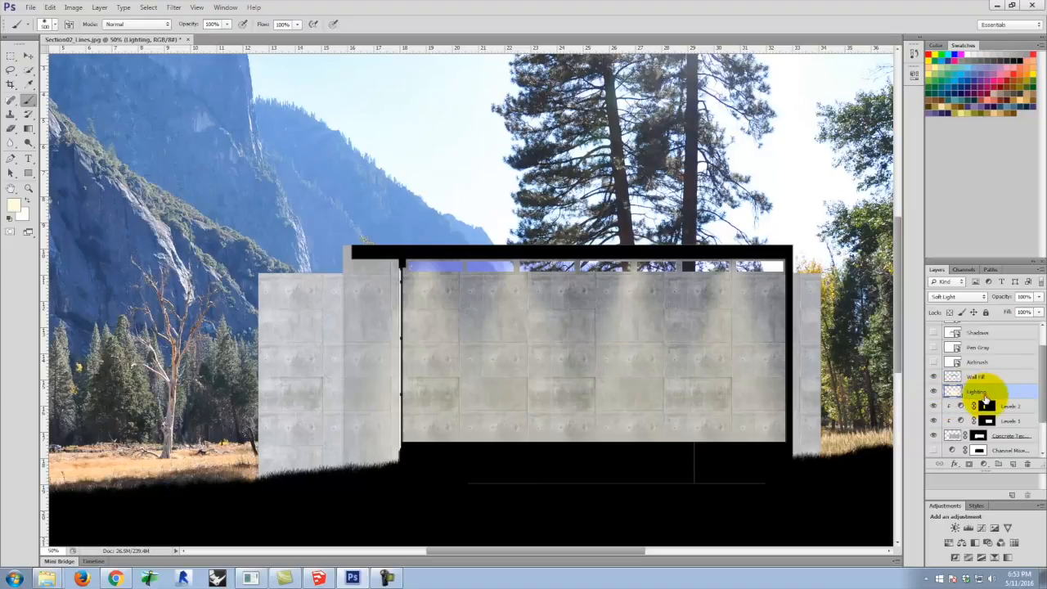
Lower the Lighting layer's opacity to 83%.
{"action": "left_click", "coordinate": [1039, 297]}
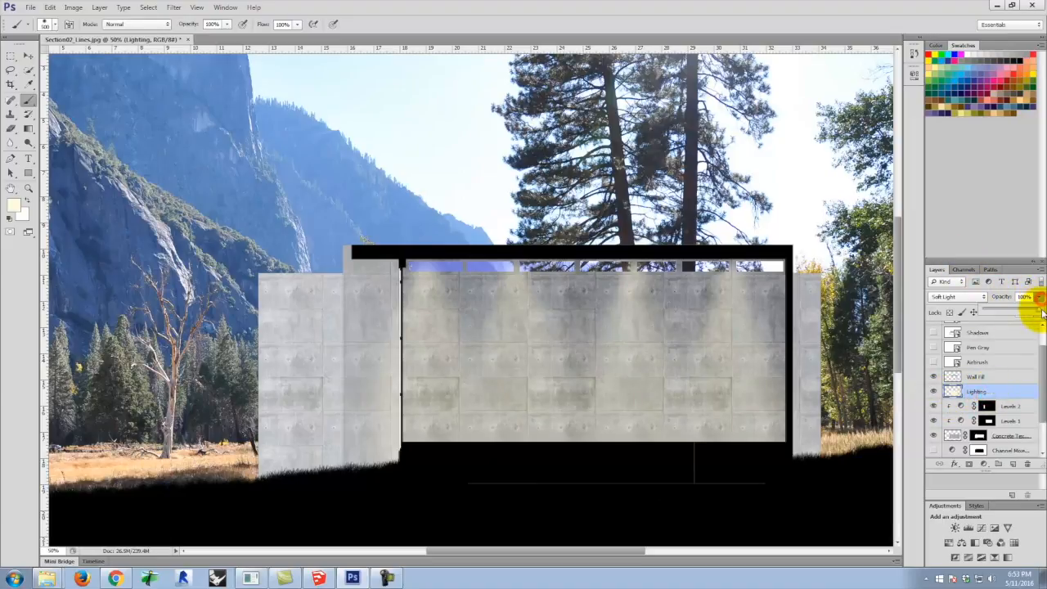
{"action": "left_click_drag", "start_coordinate": [1039, 313], "coordinate": [1020, 315]}
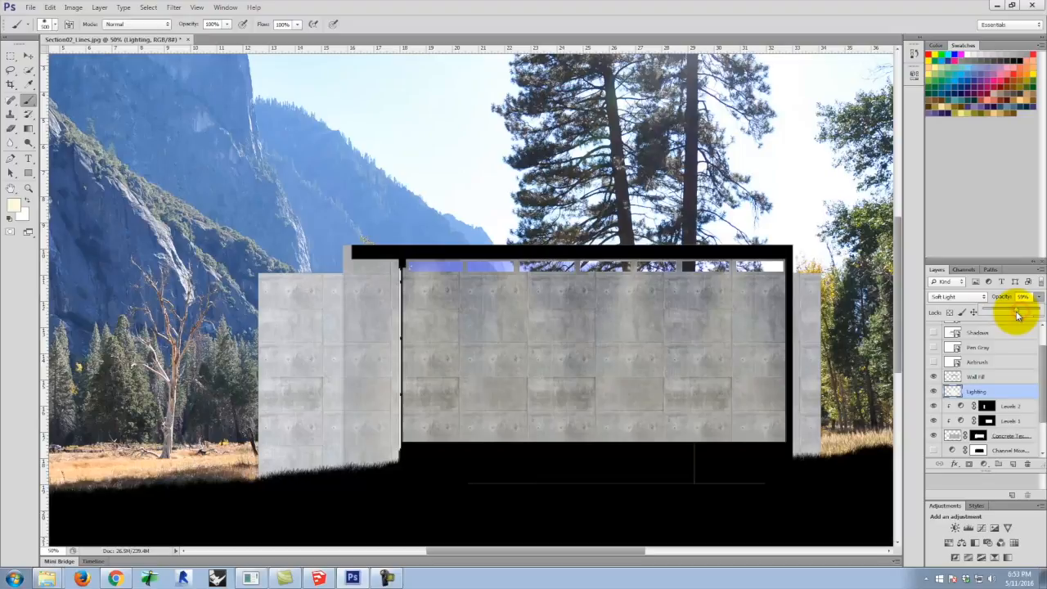
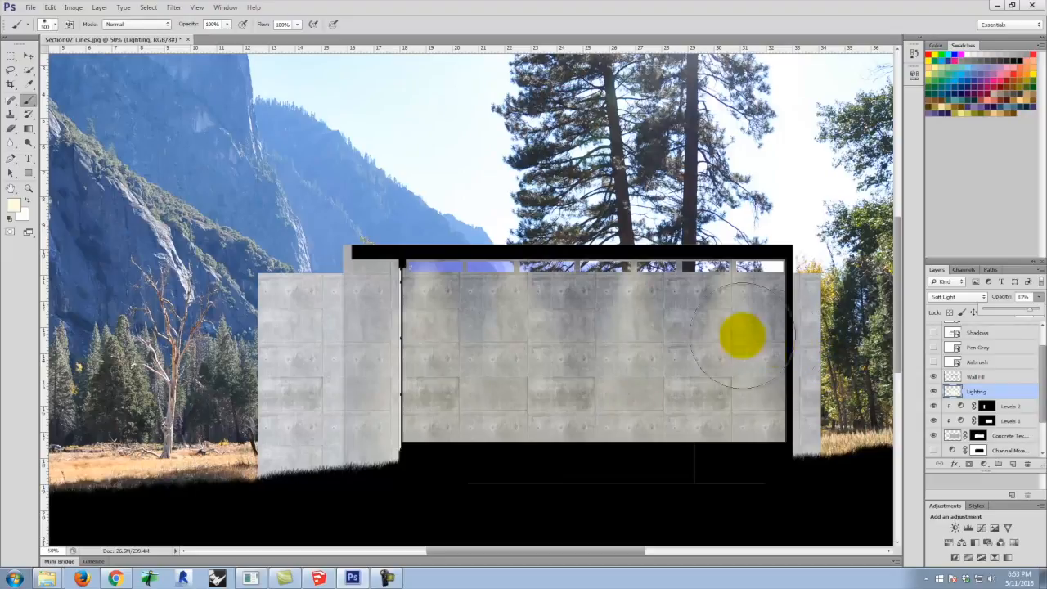
{"action": "scroll", "coordinate": [419, 372], "scroll_direction": "up", "scroll_amount": 1}
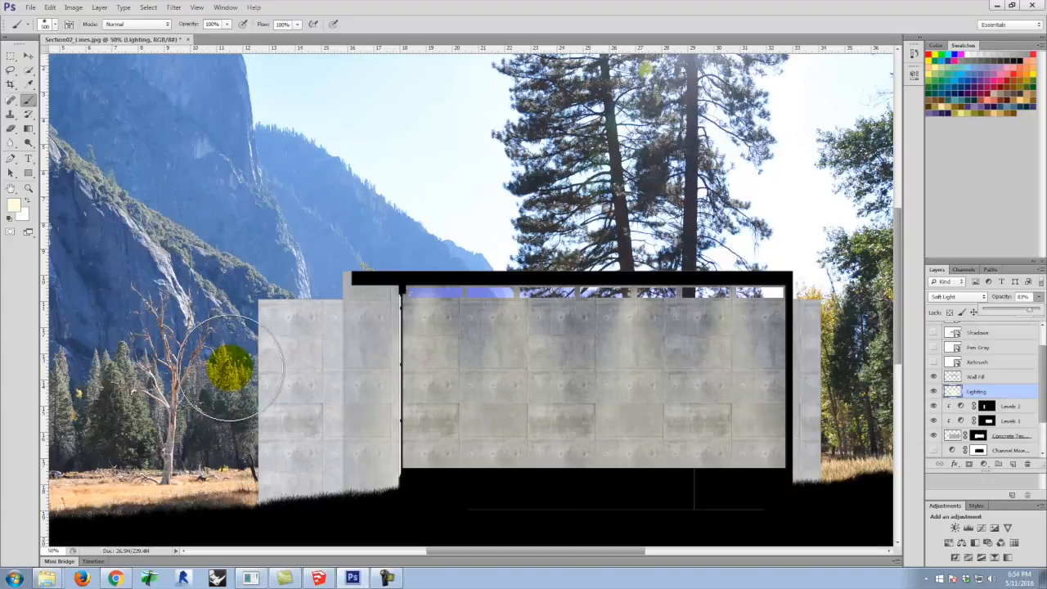
Switch to Chrome and open the Collage Images resource page of Digital Tools for Designers & Architects in a new tab.
{"action": "left_click", "coordinate": [116, 578]}
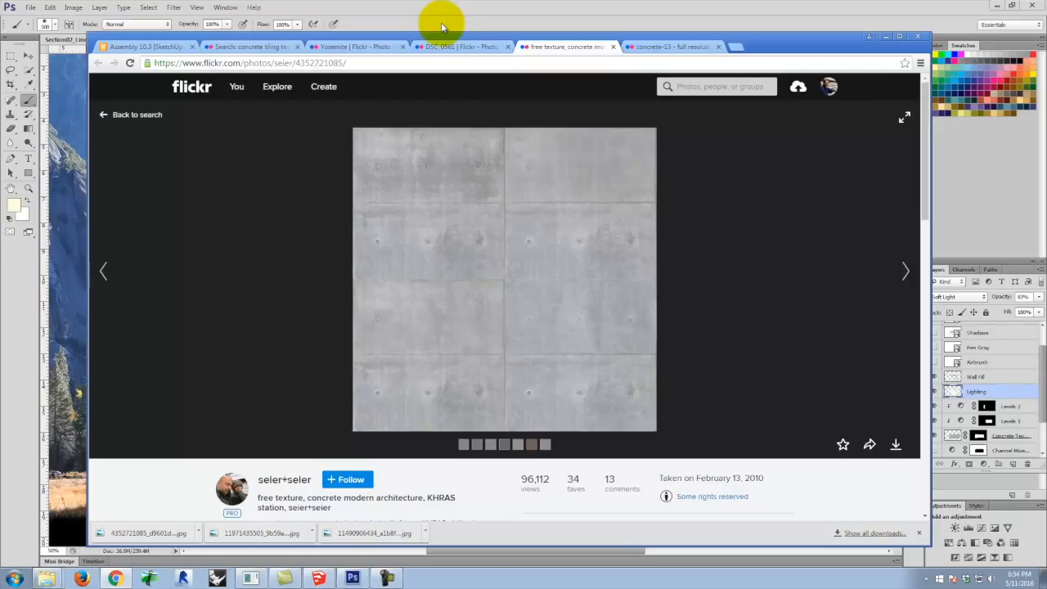
{"action": "left_click", "coordinate": [136, 48]}
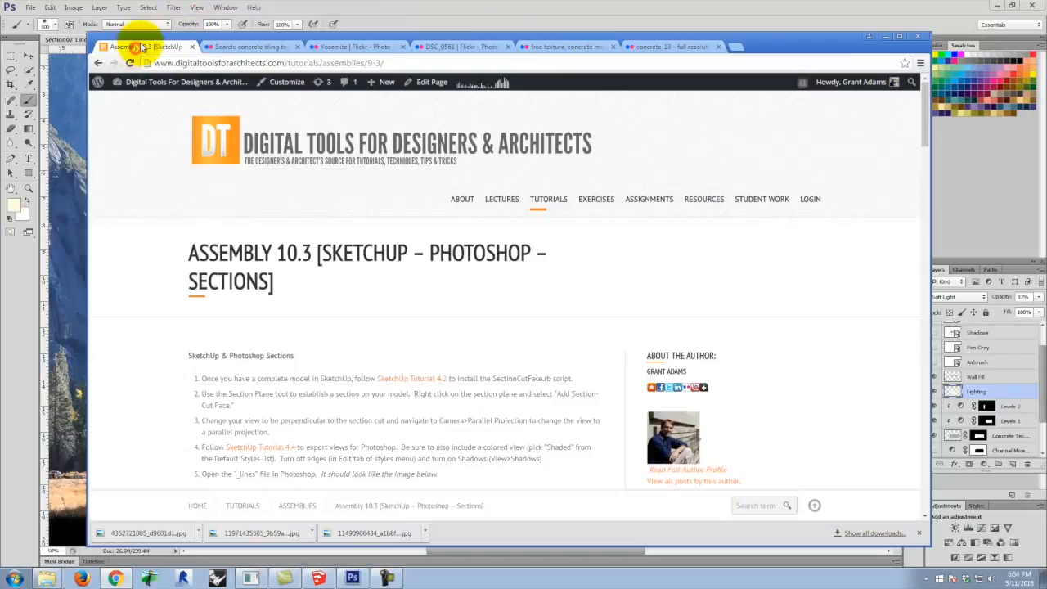
{"action": "mouse_move", "coordinate": [701, 202]}
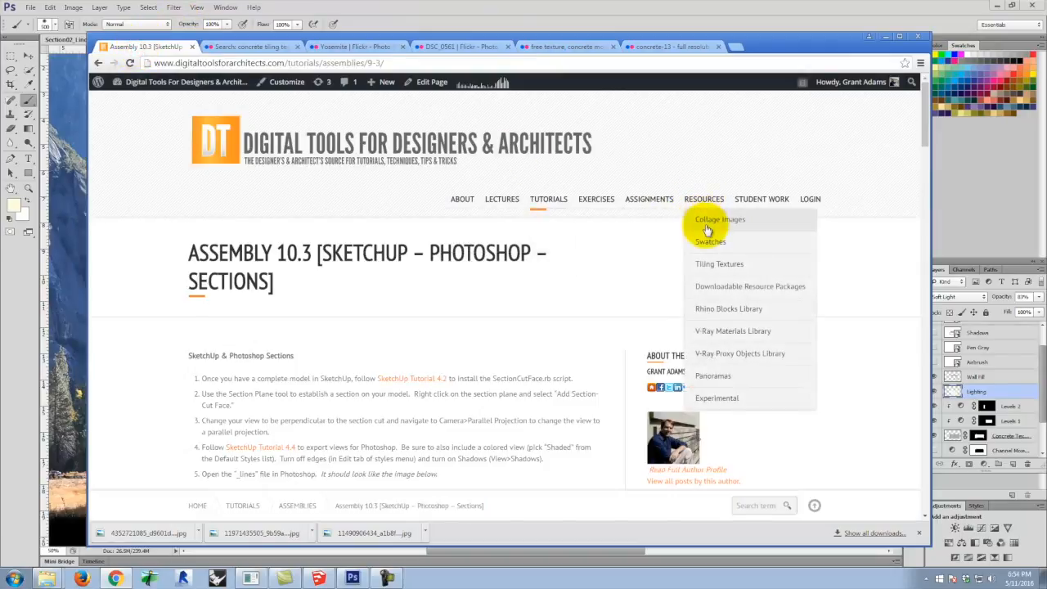
{"action": "right_click", "coordinate": [709, 226]}
{"action": "left_click", "coordinate": [724, 230]}
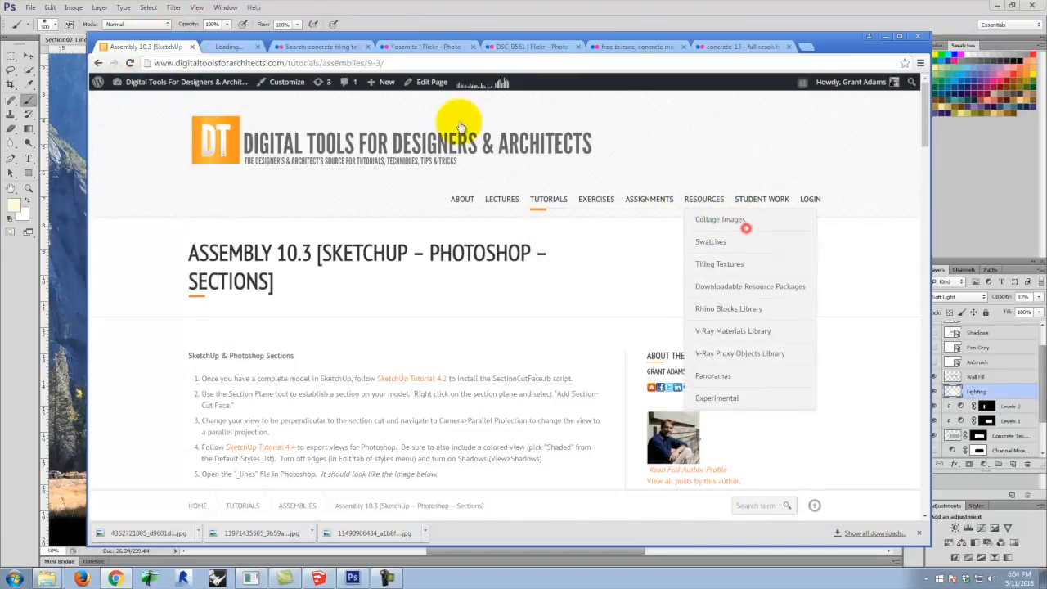
{"action": "left_click", "coordinate": [234, 48]}
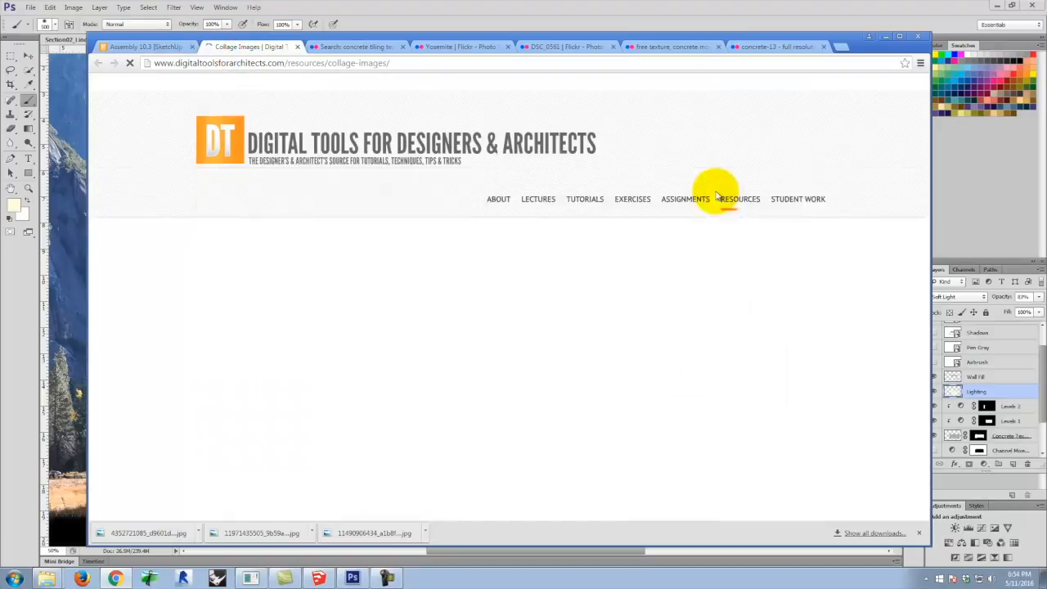
{"action": "scroll", "coordinate": [713, 192], "scroll_direction": "down", "scroll_amount": 3}
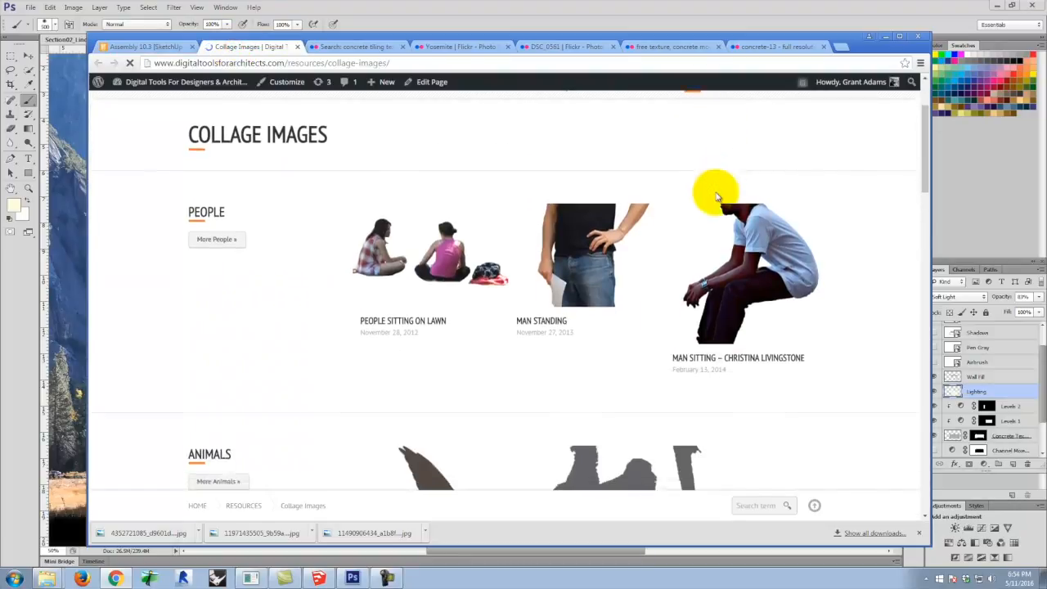
Go to the Females category under People and look through its cut-out figures for one suited to the section.
{"action": "left_click", "coordinate": [217, 139]}
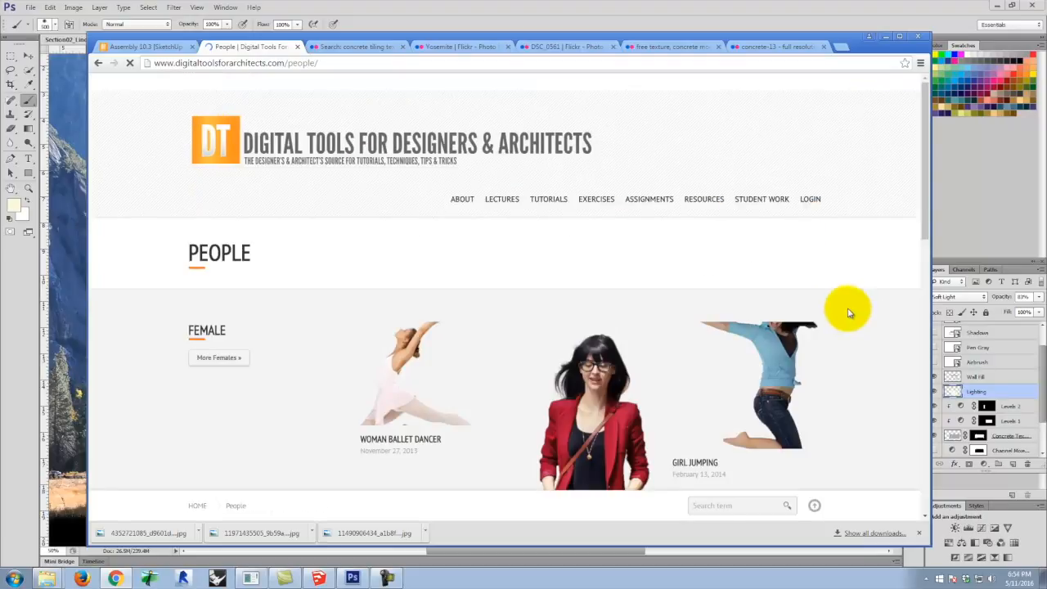
{"action": "scroll", "coordinate": [846, 307], "scroll_direction": "down", "scroll_amount": 3}
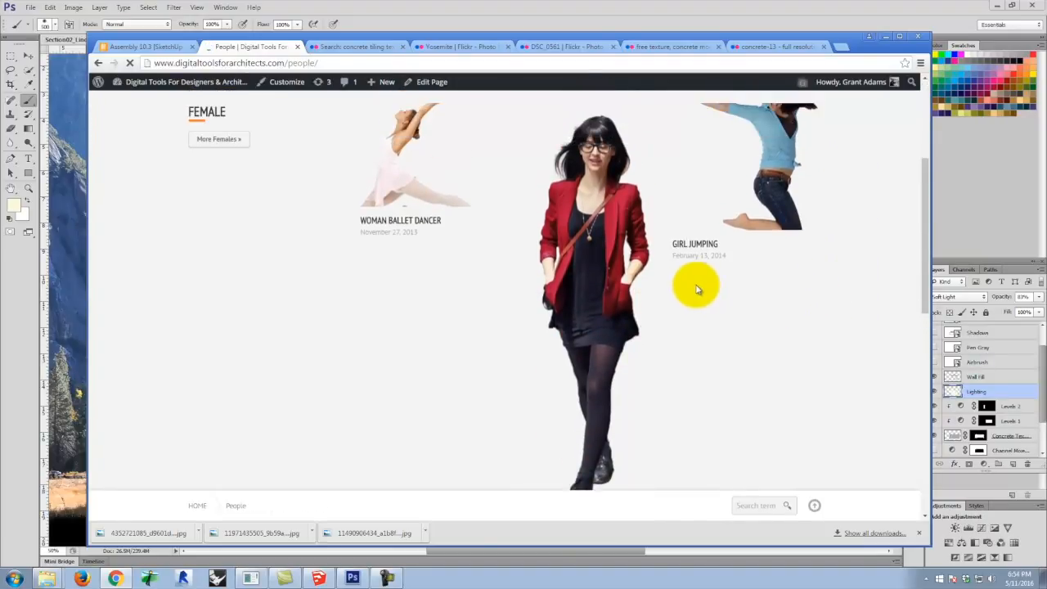
{"action": "left_click", "coordinate": [217, 139]}
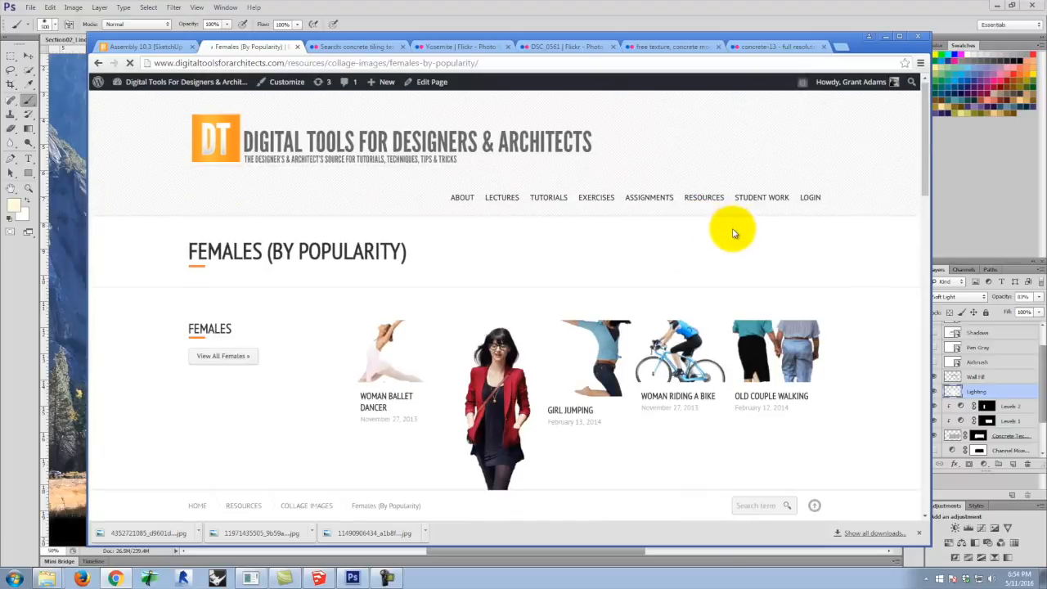
{"action": "scroll", "coordinate": [733, 233], "scroll_direction": "down", "scroll_amount": 5}
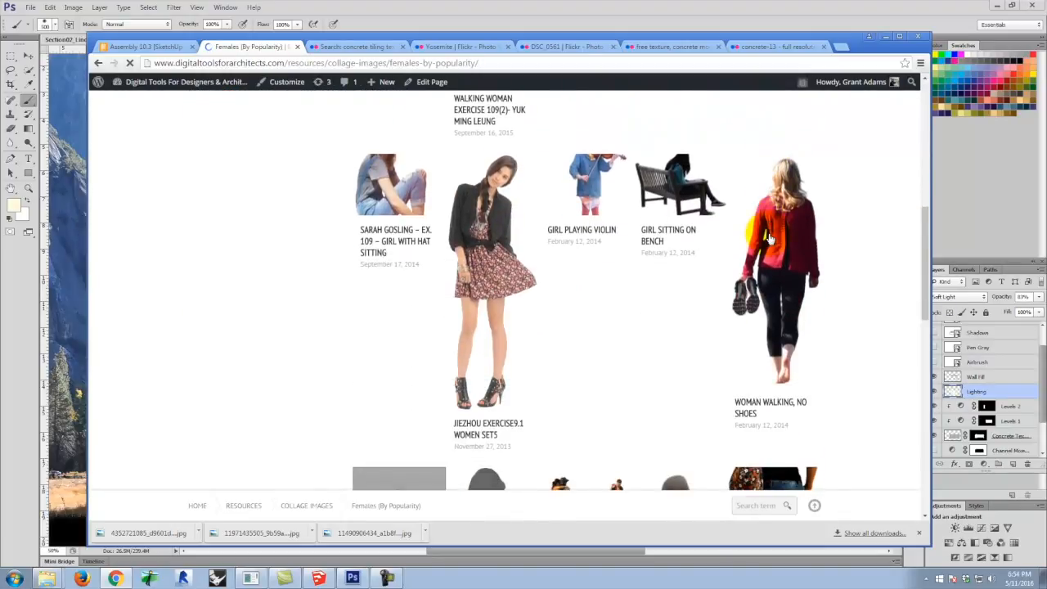
{"action": "scroll", "coordinate": [769, 238], "scroll_direction": "down", "scroll_amount": 3}
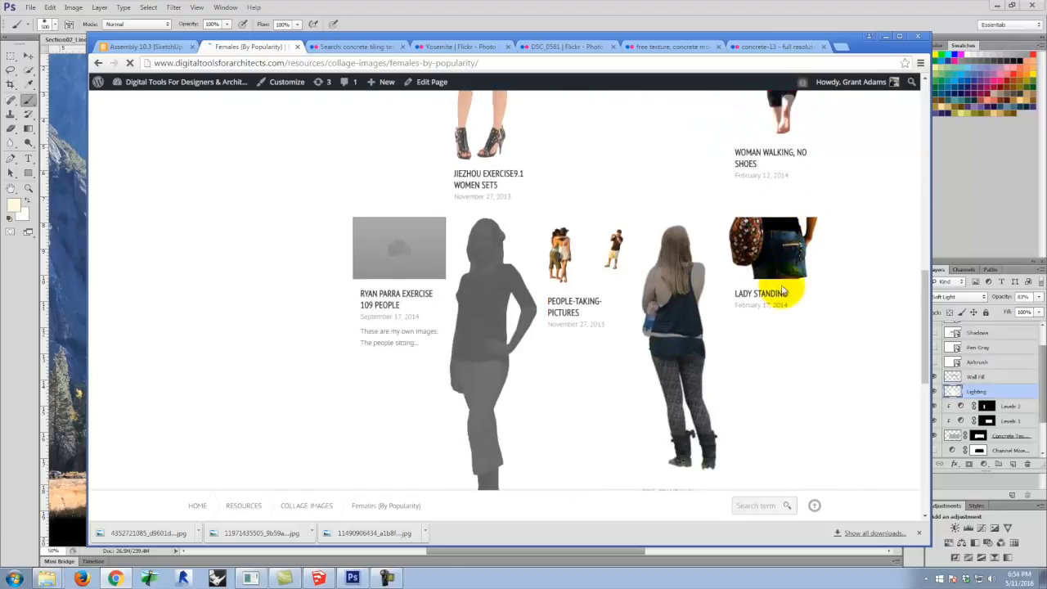
{"action": "scroll", "coordinate": [782, 291], "scroll_direction": "down", "scroll_amount": 2}
{"action": "scroll", "coordinate": [781, 290], "scroll_direction": "down", "scroll_amount": 5}
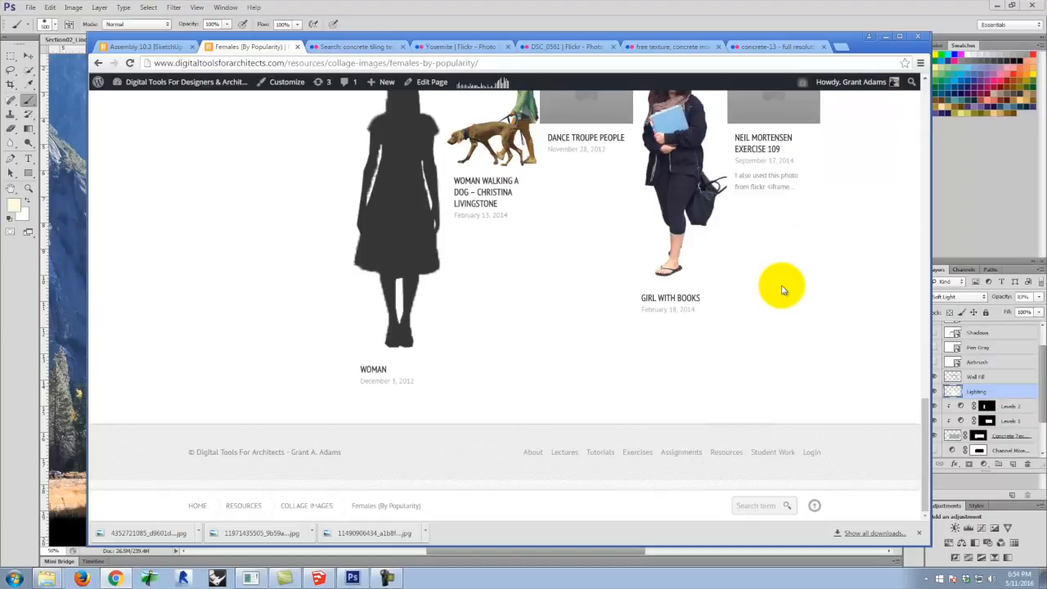
{"action": "scroll", "coordinate": [781, 289], "scroll_direction": "up", "scroll_amount": 3}
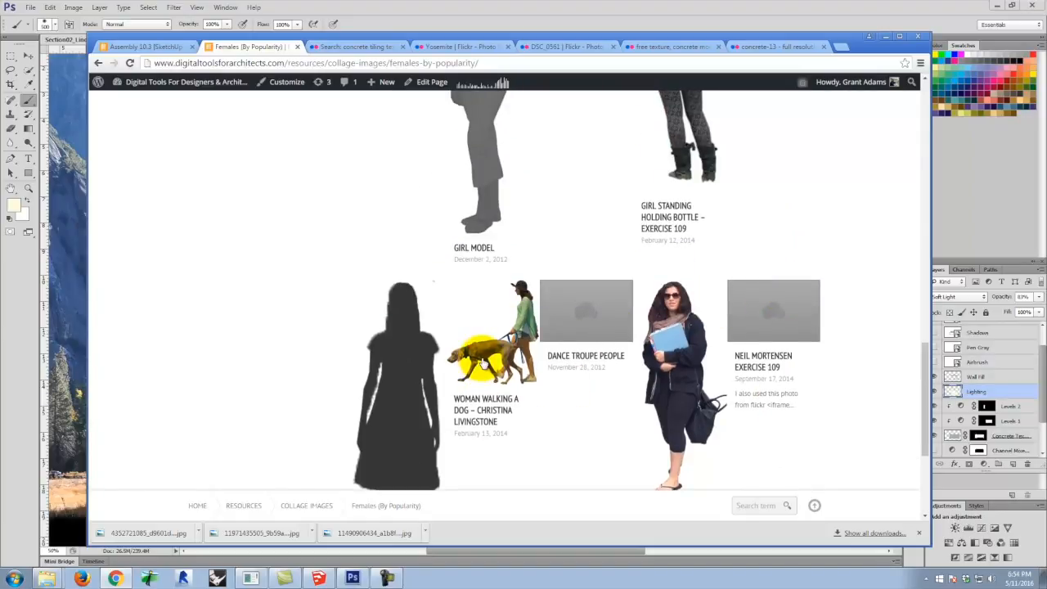
{"action": "scroll", "coordinate": [484, 364], "scroll_direction": "up", "scroll_amount": 9}
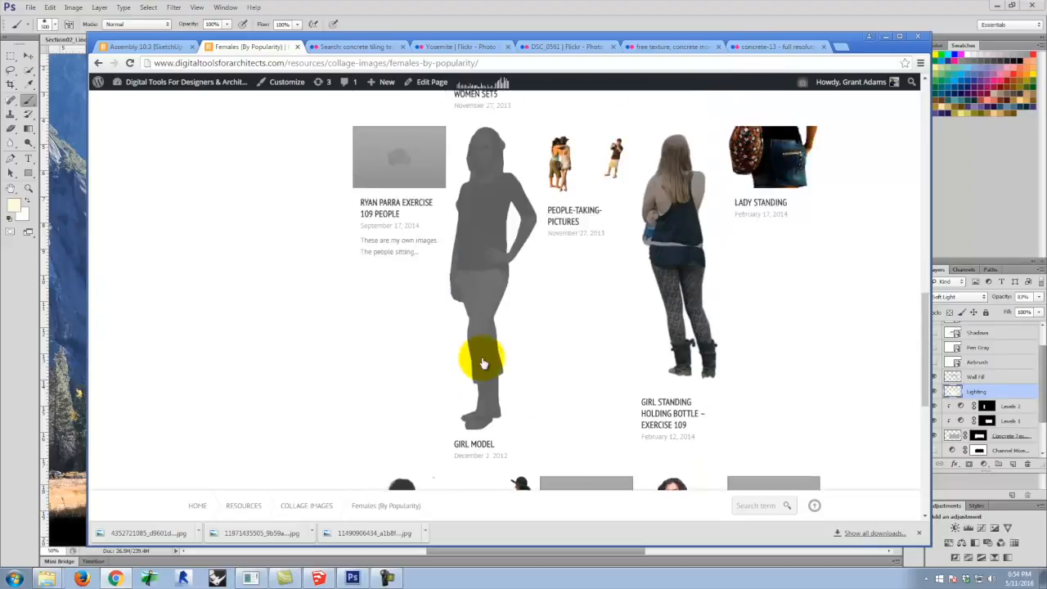
{"action": "scroll", "coordinate": [523, 356], "scroll_direction": "up", "scroll_amount": 4}
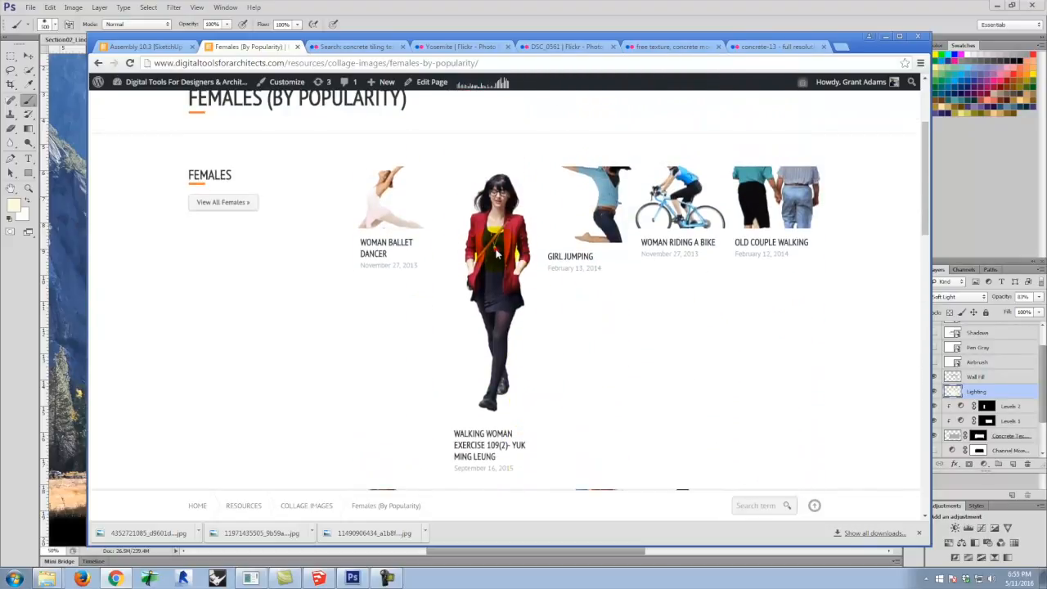
Open the page of the walking woman in the red jacket and view her black-and-white cut-out at full size.
{"action": "left_click", "coordinate": [497, 255]}
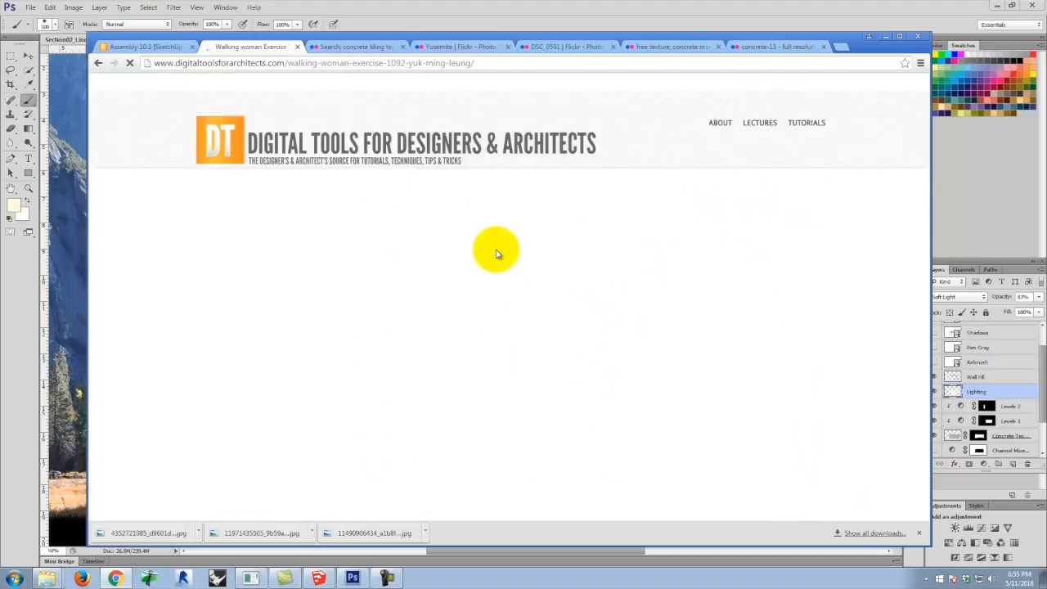
{"action": "scroll", "coordinate": [496, 249], "scroll_direction": "down", "scroll_amount": 4}
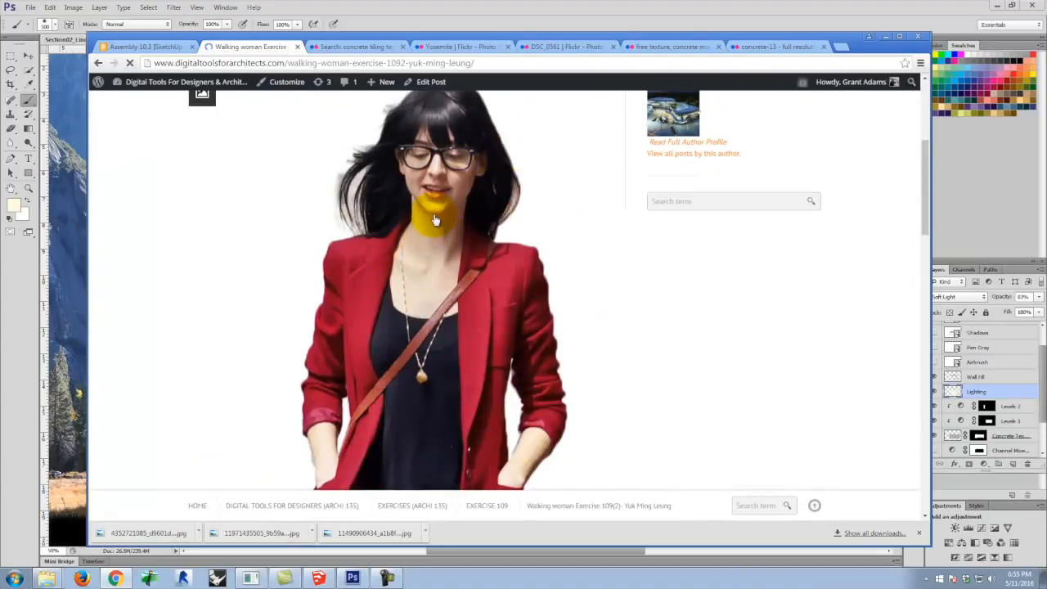
{"action": "scroll", "coordinate": [432, 214], "scroll_direction": "down", "scroll_amount": 5}
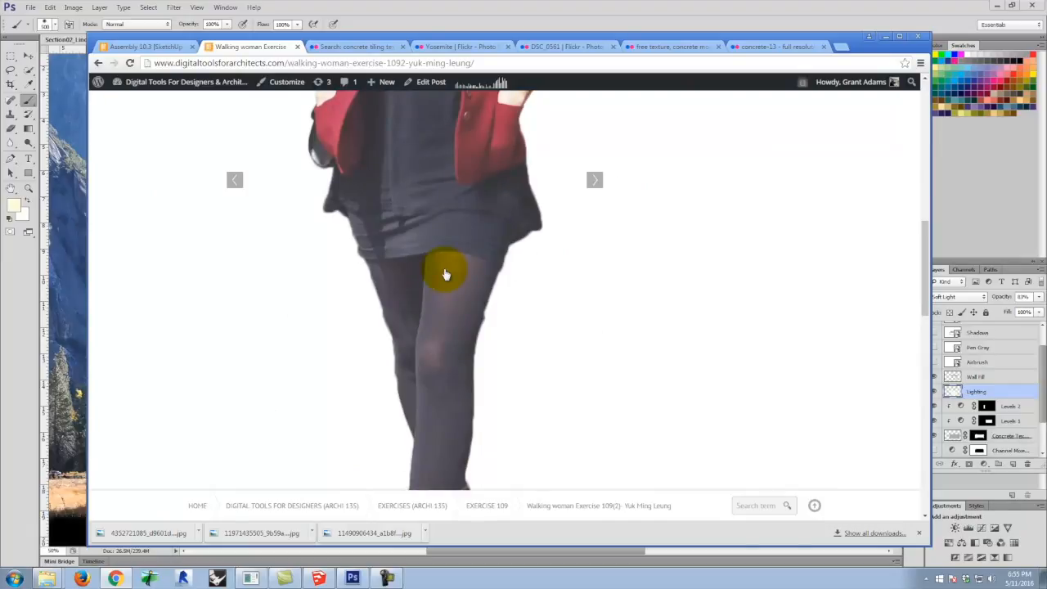
{"action": "scroll", "coordinate": [446, 275], "scroll_direction": "down", "scroll_amount": 7}
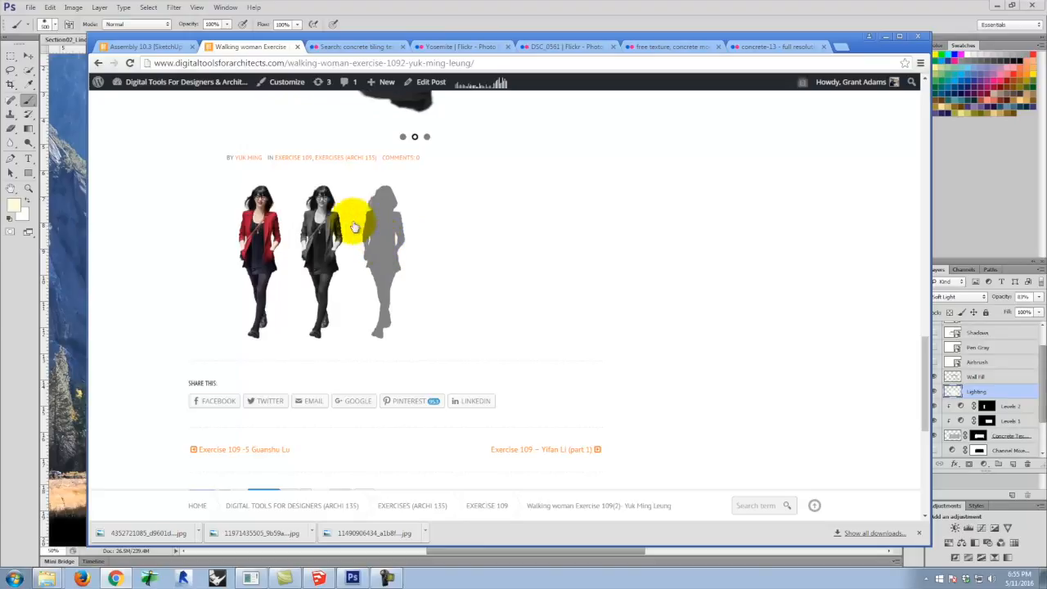
{"action": "left_click", "coordinate": [319, 237]}
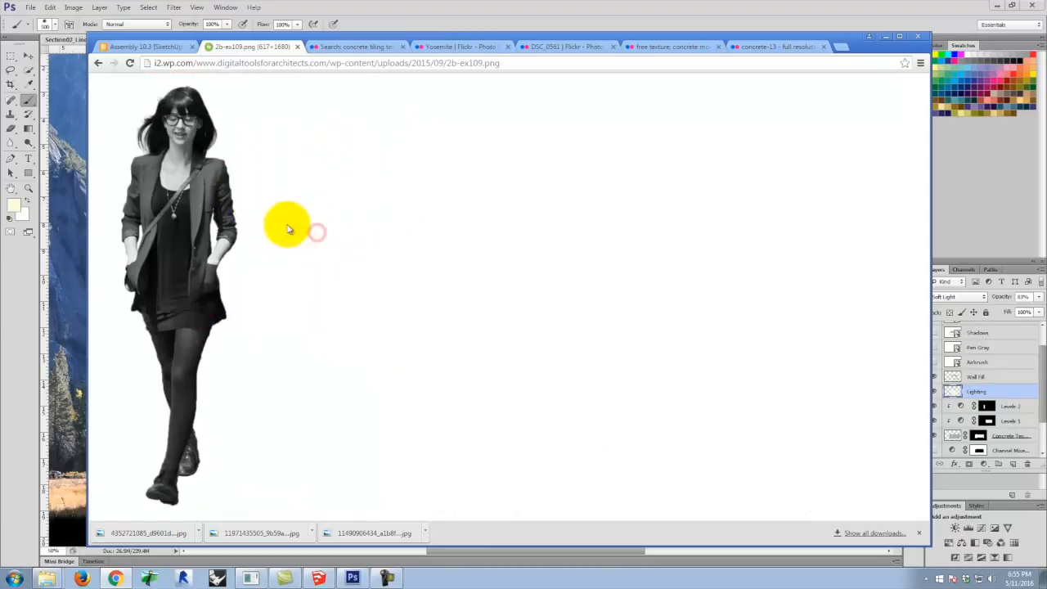
{"action": "left_click", "coordinate": [173, 195]}
{"action": "right_click", "coordinate": [289, 199]}
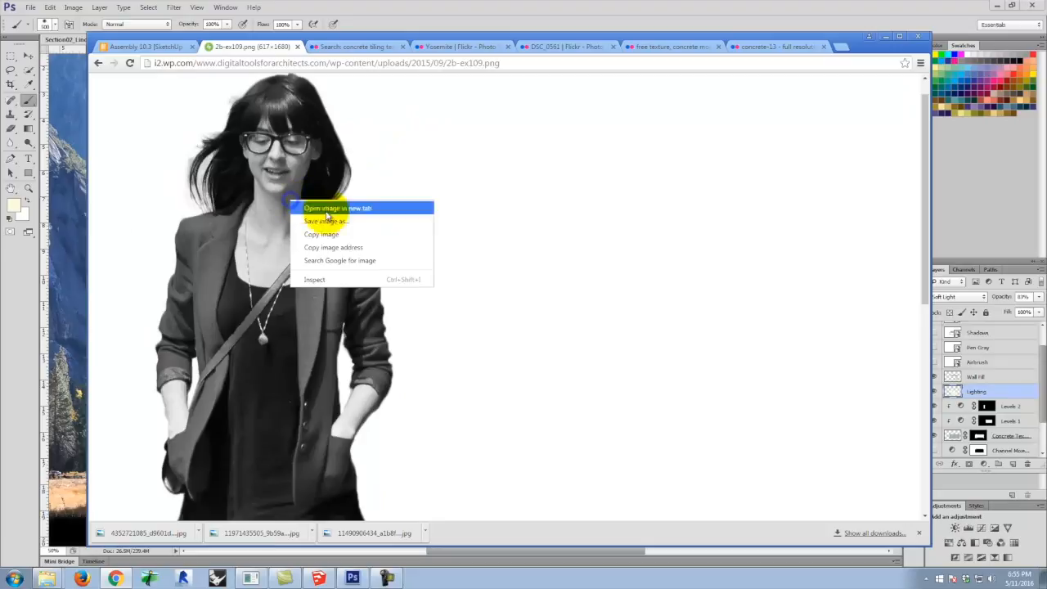
{"action": "left_click", "coordinate": [342, 222]}
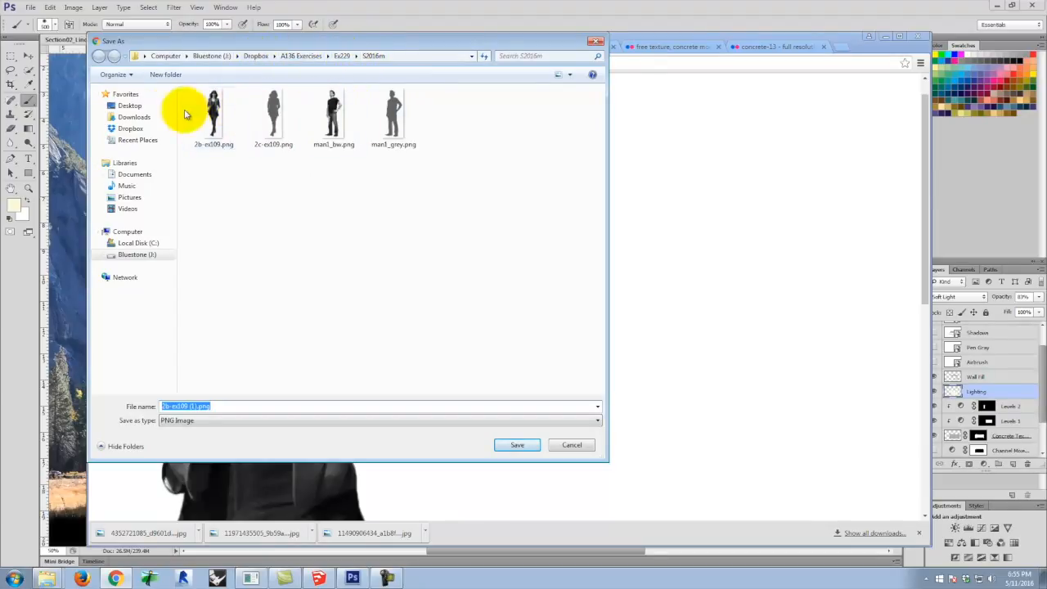
{"action": "left_click", "coordinate": [573, 446]}
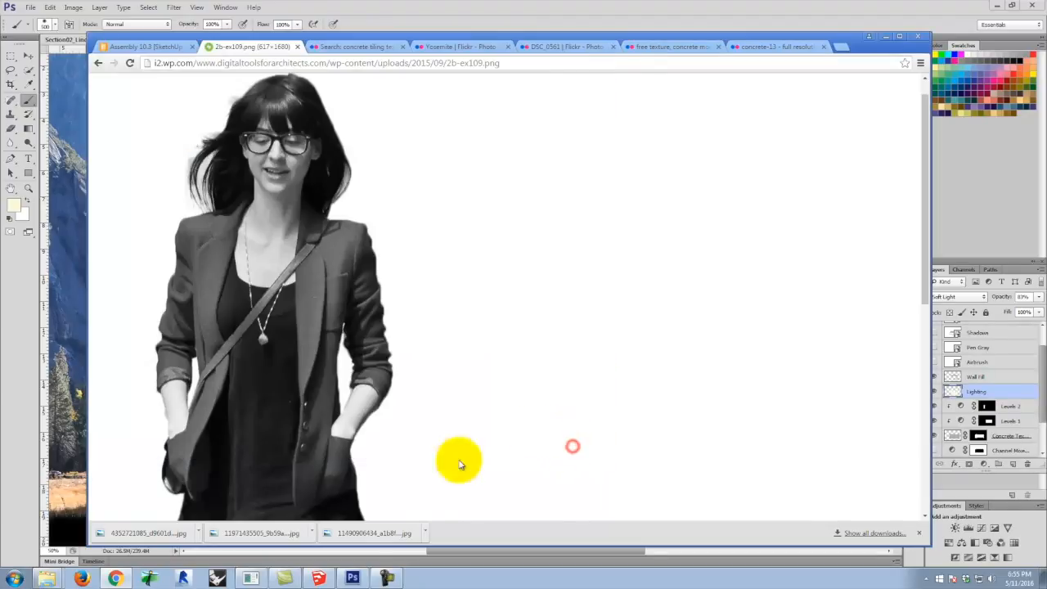
Switch back to Photoshop and place 2b-ex109.png from the S2016m folder above the Lighting layer.
{"action": "left_click", "coordinate": [352, 578]}
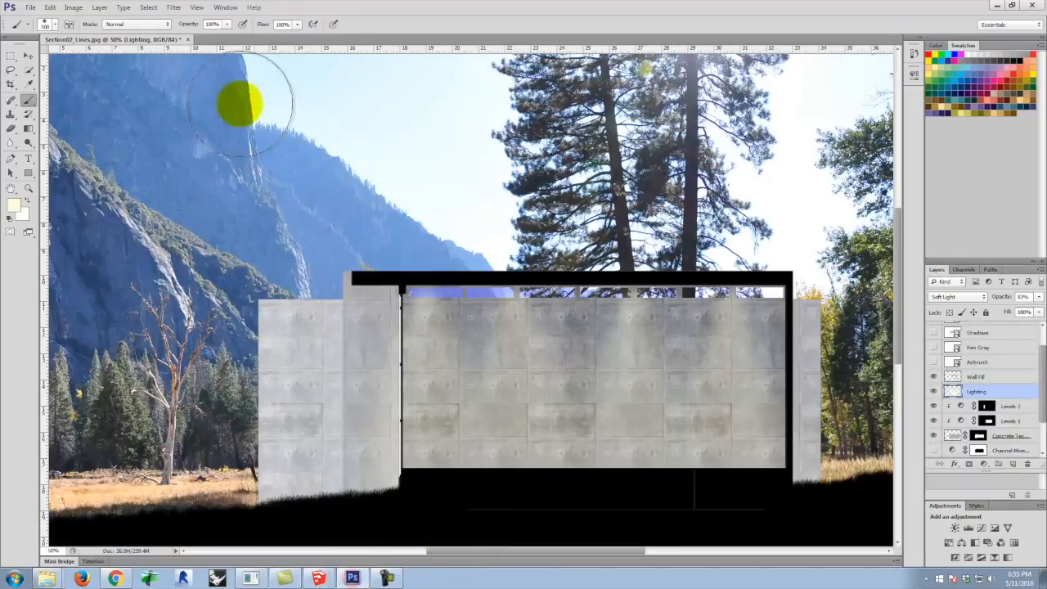
{"action": "left_click", "coordinate": [31, 8]}
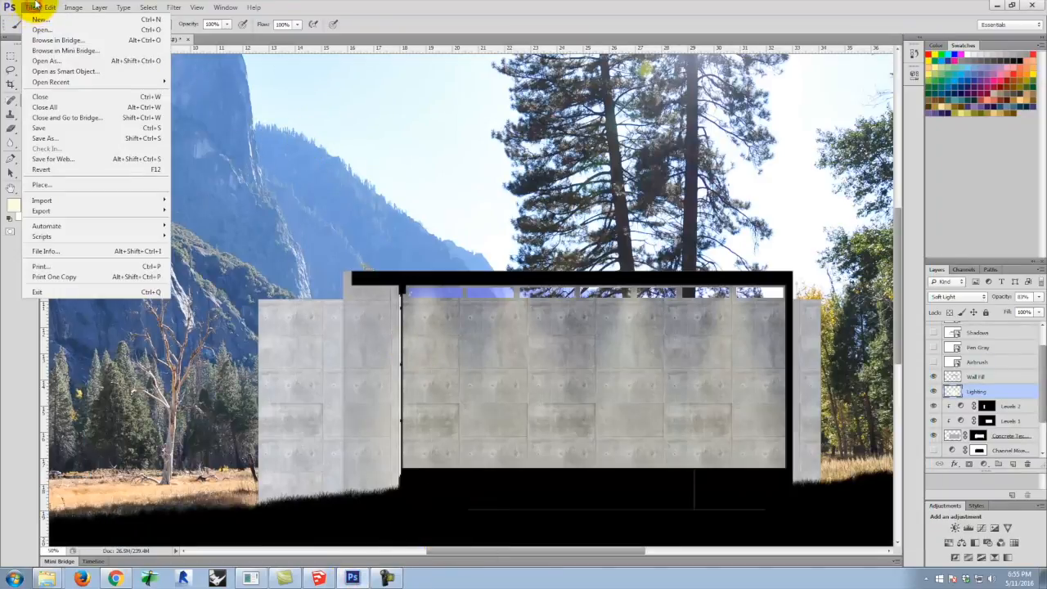
{"action": "left_click", "coordinate": [73, 185]}
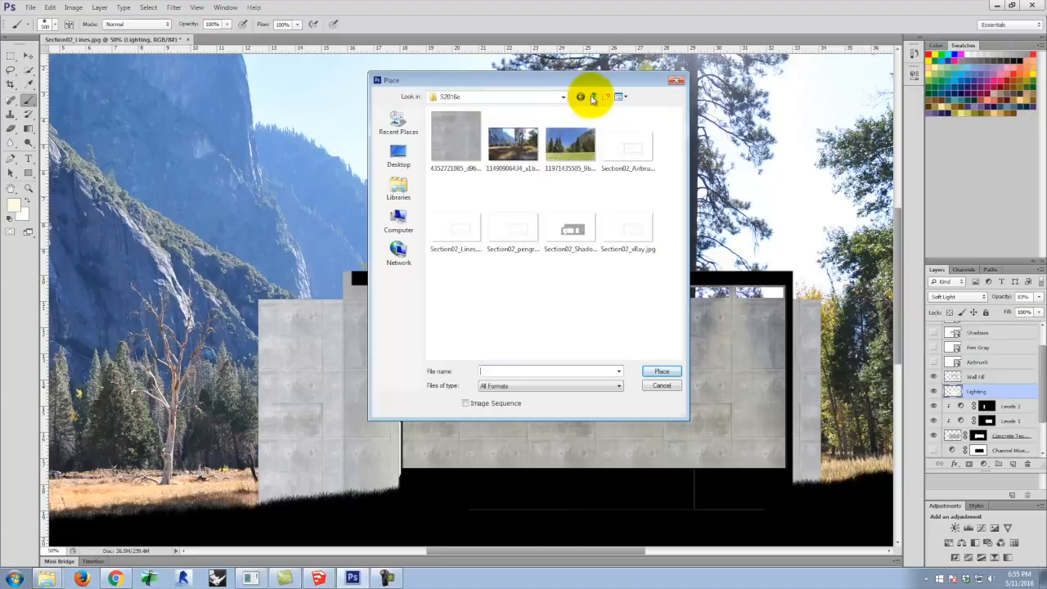
{"action": "left_click", "coordinate": [592, 98]}
{"action": "left_click", "coordinate": [593, 97]}
{"action": "left_click", "coordinate": [593, 97]}
{"action": "left_click", "coordinate": [441, 145]}
{"action": "double_click", "coordinate": [441, 146]}
{"action": "double_click", "coordinate": [451, 329]}
{"action": "left_click", "coordinate": [462, 145]}
{"action": "double_click", "coordinate": [462, 145]}
{"action": "left_click", "coordinate": [444, 131]}
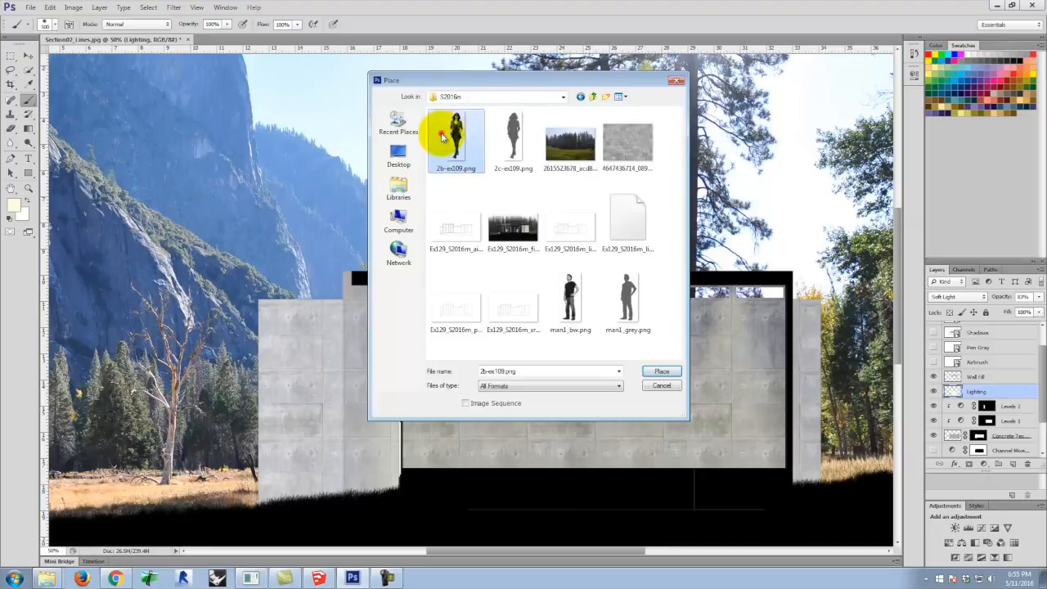
{"action": "left_click", "coordinate": [662, 371]}
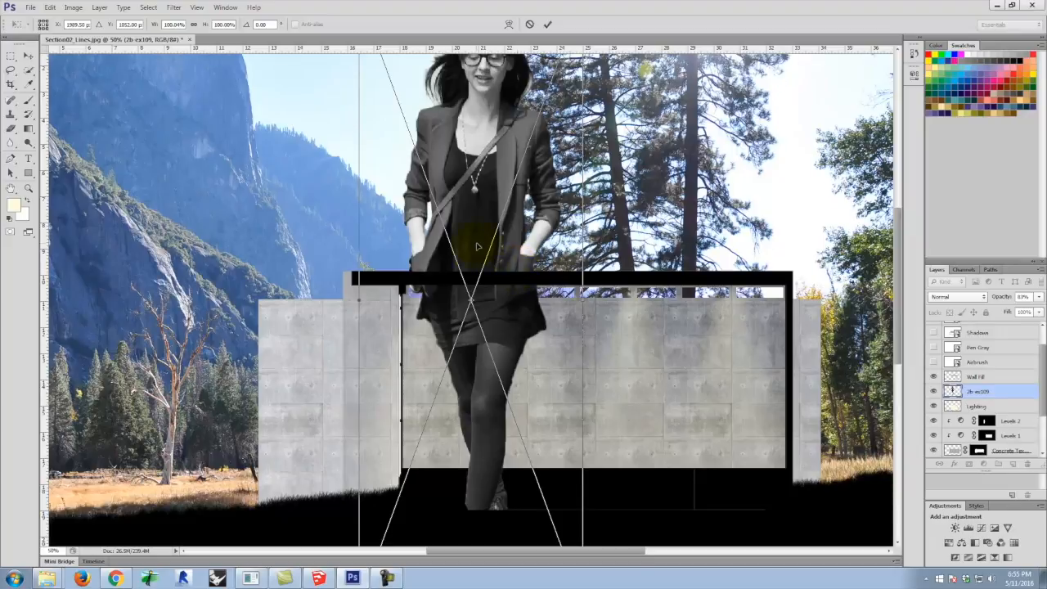
Scale the placed woman to about 14% and stand her on the floor near the interior's left wall, then apply the transform.
{"action": "scroll", "coordinate": [478, 246], "scroll_direction": "up", "scroll_amount": 2}
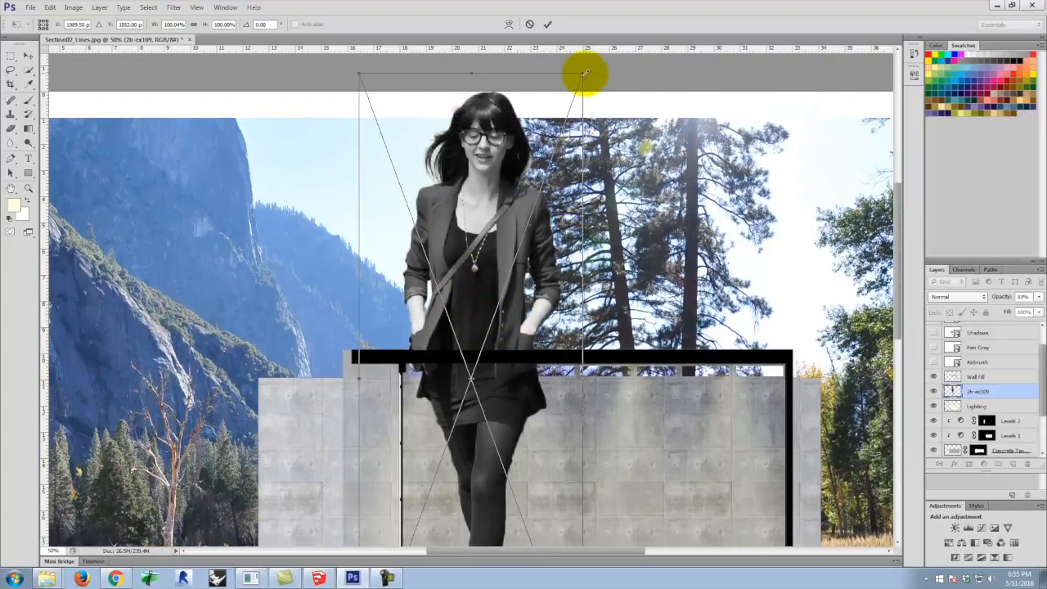
{"action": "left_click_drag", "start_coordinate": [584, 73], "coordinate": [448, 440]}
{"action": "scroll", "coordinate": [501, 235], "scroll_direction": "down", "scroll_amount": 2}
{"action": "scroll", "coordinate": [500, 236], "scroll_direction": "down", "scroll_amount": 5}
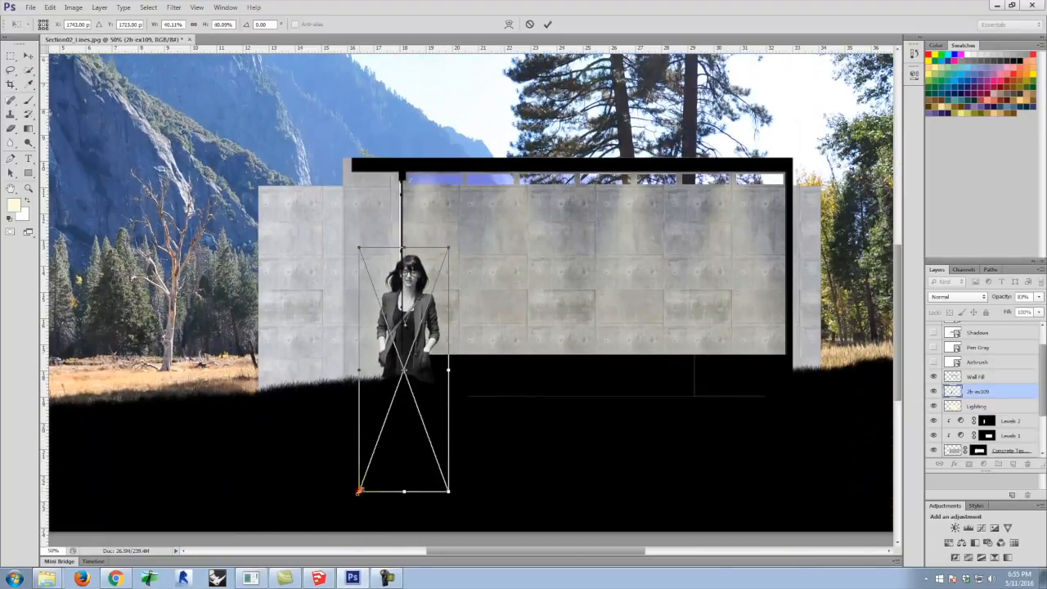
{"action": "left_click_drag", "start_coordinate": [358, 490], "coordinate": [423, 370]}
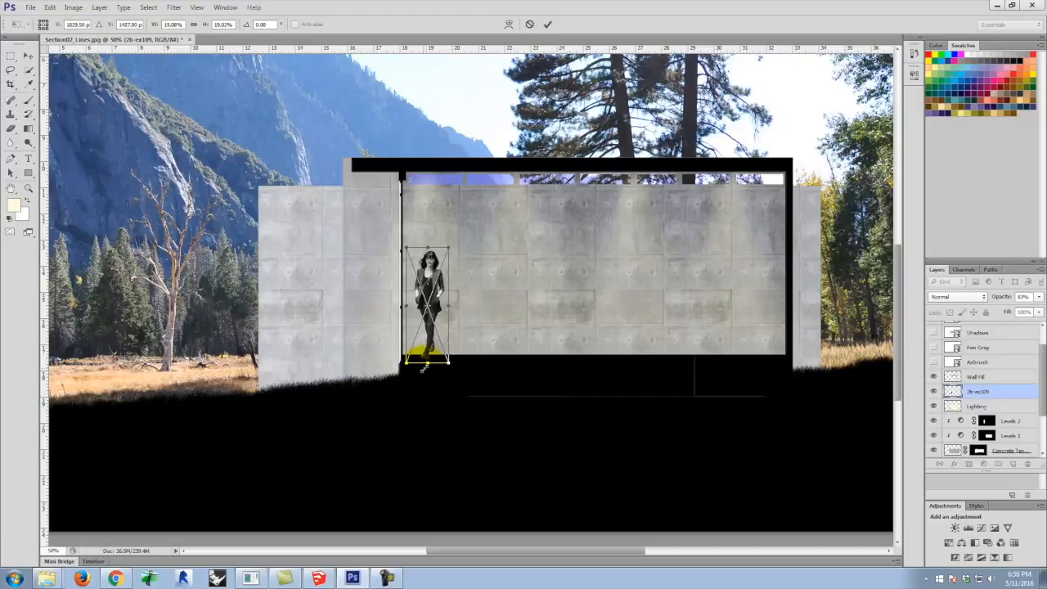
{"action": "left_click_drag", "start_coordinate": [427, 303], "coordinate": [453, 309]}
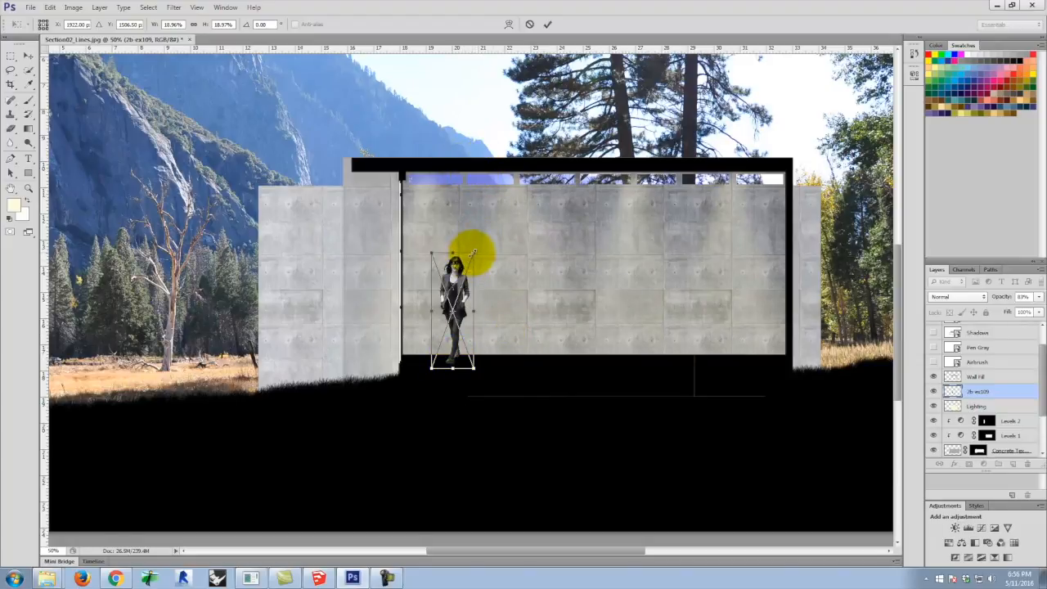
{"action": "left_click_drag", "start_coordinate": [474, 251], "coordinate": [459, 275]}
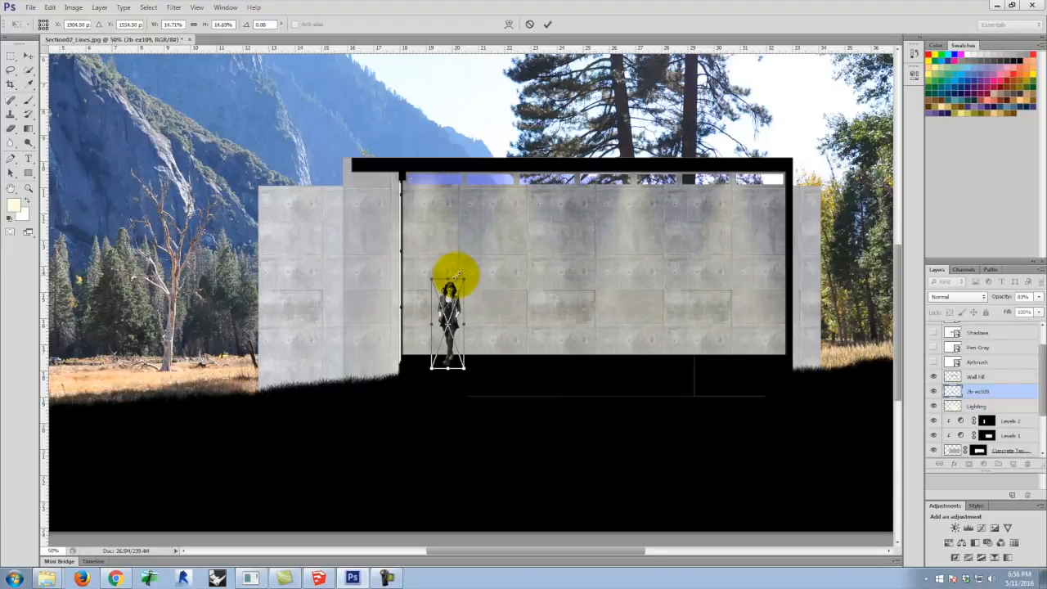
{"action": "left_click_drag", "start_coordinate": [431, 368], "coordinate": [431, 367]}
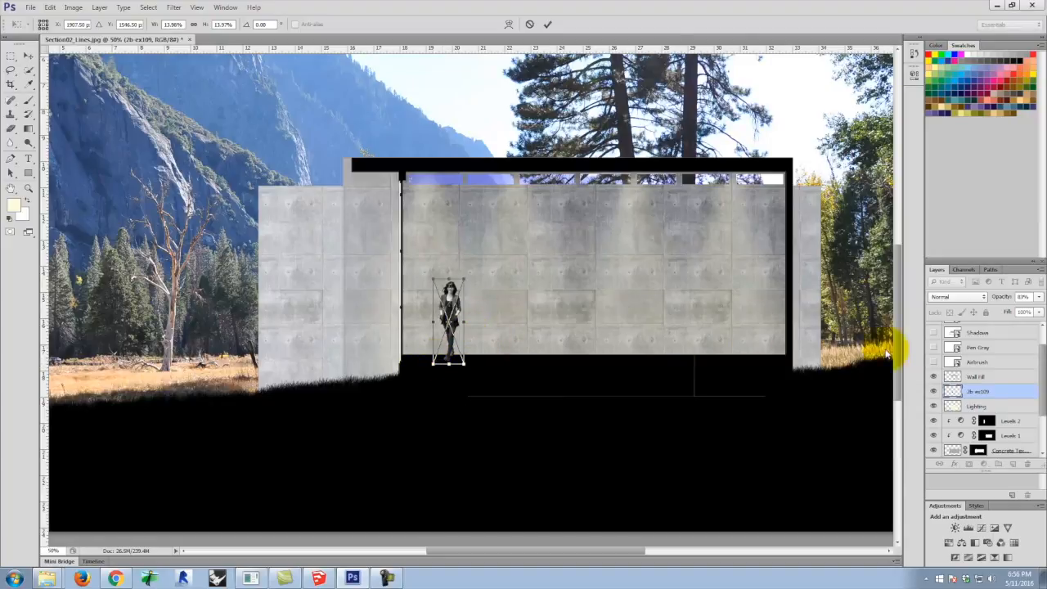
{"action": "left_click_drag", "start_coordinate": [1041, 385], "coordinate": [1043, 421]}
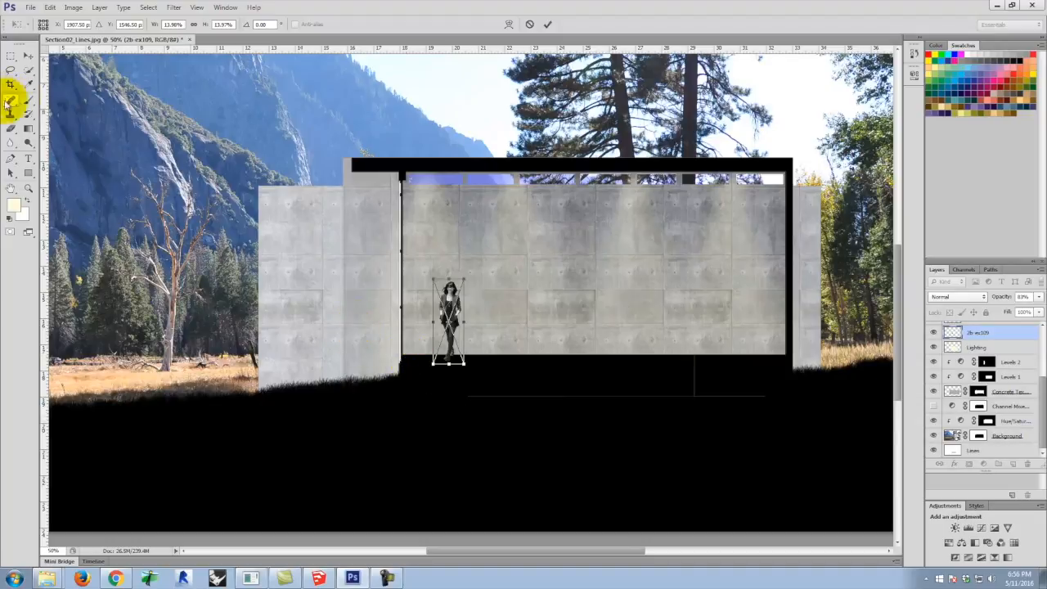
{"action": "left_click", "coordinate": [9, 55]}
{"action": "left_click", "coordinate": [508, 217]}
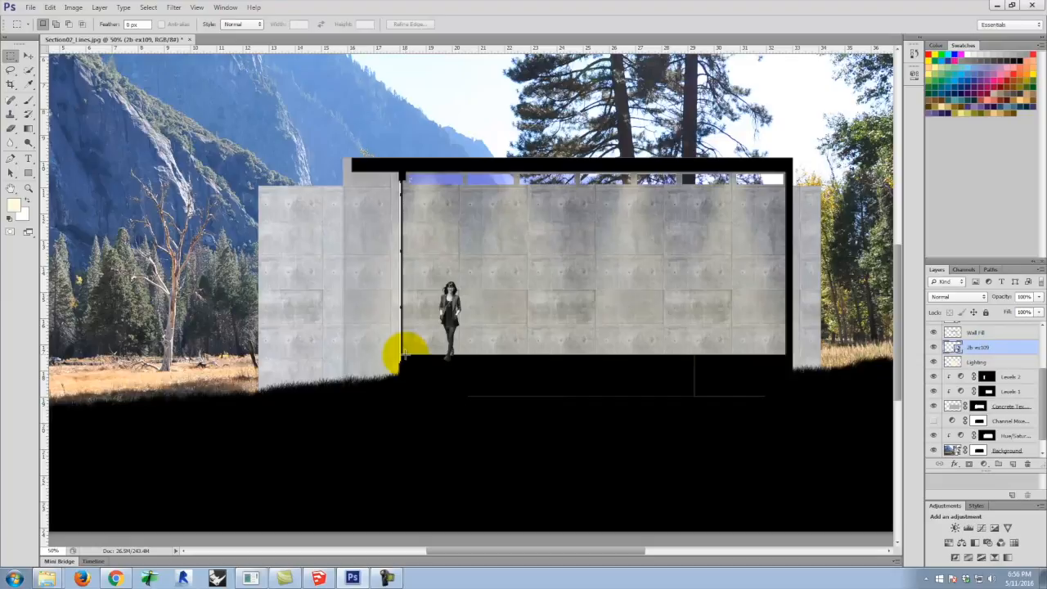
Select a rectangle of the black ground directly beneath the interior floor line, spanning from the left wall to the right wall.
{"action": "left_click_drag", "start_coordinate": [663, 394], "coordinate": [785, 397]}
{"action": "key", "text": "ctrl+equal"}
{"action": "key", "text": "ctrl+equal"}
{"action": "key", "text": "ctrl+equal"}
{"action": "key", "text": "space"}
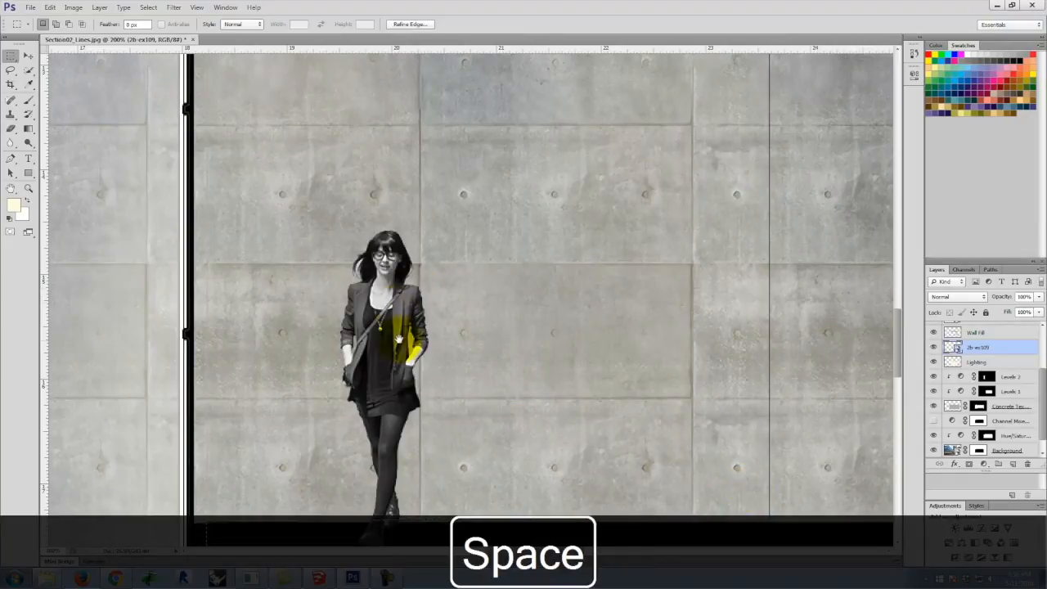
{"action": "left_click_drag", "start_coordinate": [398, 337], "coordinate": [443, 29]}
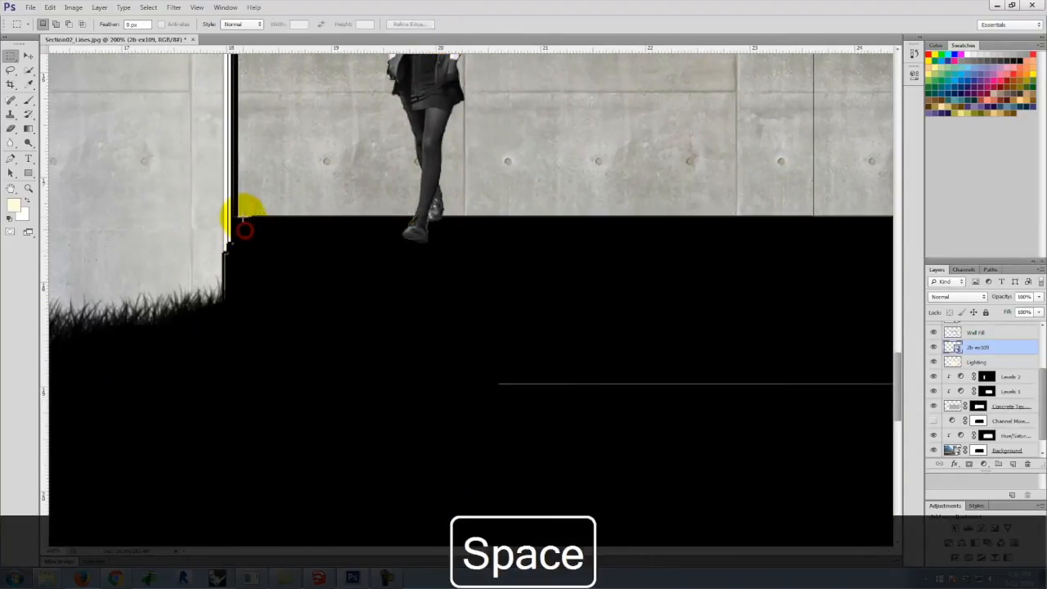
{"action": "left_click_drag", "start_coordinate": [560, 248], "coordinate": [592, 402]}
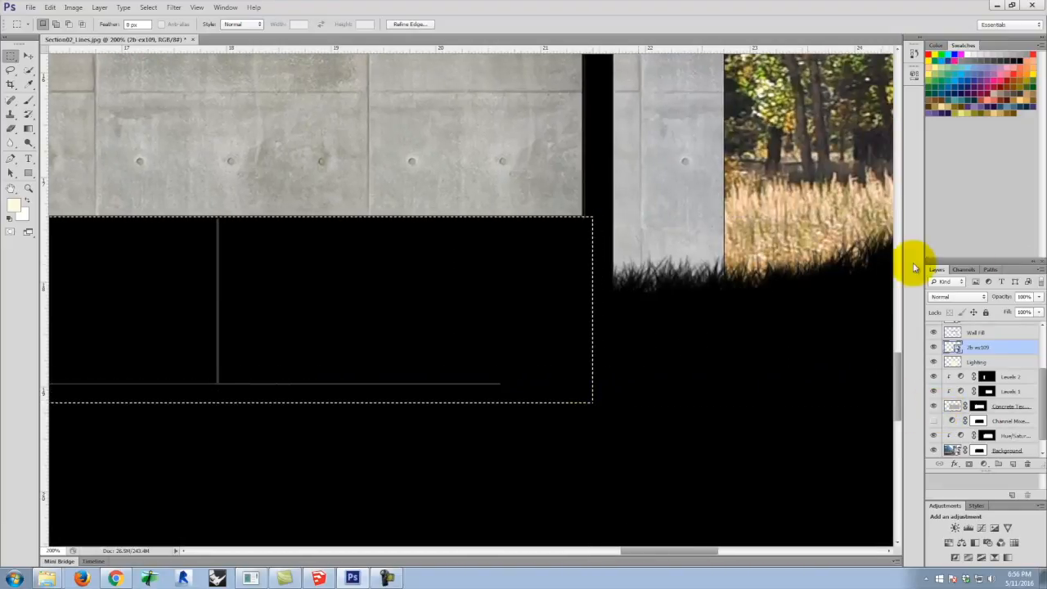
Paint the selected floor area solid black on the Wall Fill layer to cover the woman's feet and stray lines, then deselect.
{"action": "left_click", "coordinate": [986, 331]}
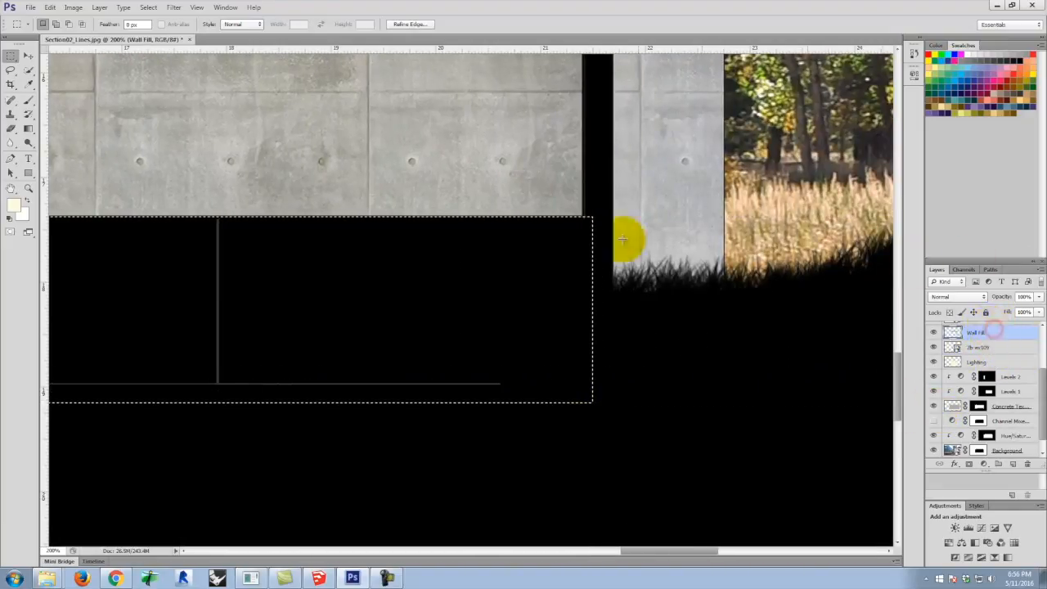
{"action": "left_click", "coordinate": [28, 99]}
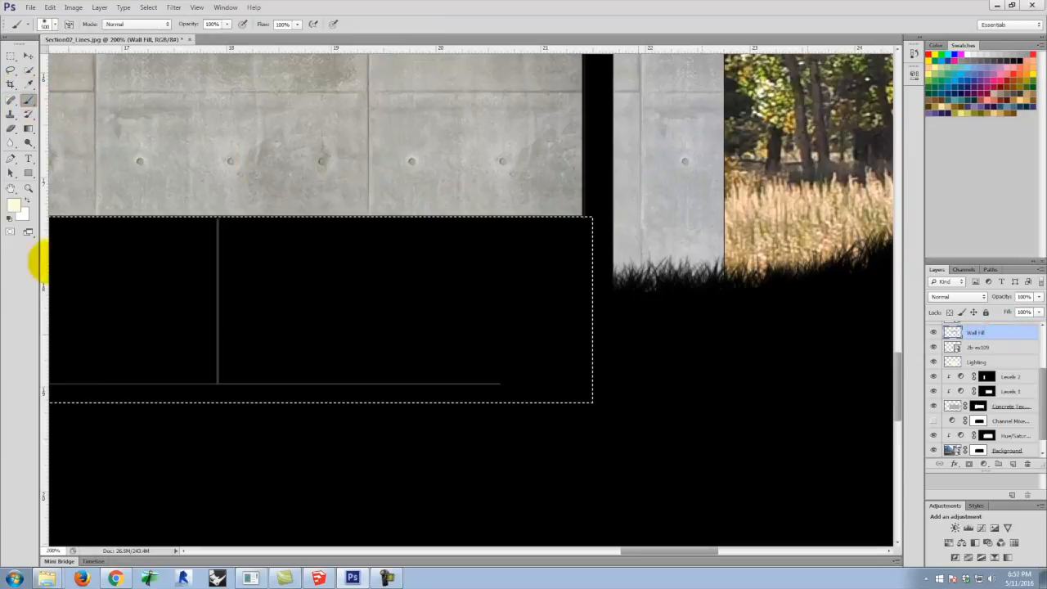
{"action": "left_click", "coordinate": [13, 204]}
{"action": "left_click", "coordinate": [377, 278]}
{"action": "left_click", "coordinate": [635, 147]}
{"action": "key", "text": "space"}
{"action": "left_click_drag", "start_coordinate": [205, 305], "coordinate": [894, 355]}
{"action": "left_click_drag", "start_coordinate": [762, 347], "coordinate": [368, 348]}
{"action": "left_click_drag", "start_coordinate": [234, 313], "coordinate": [864, 316]}
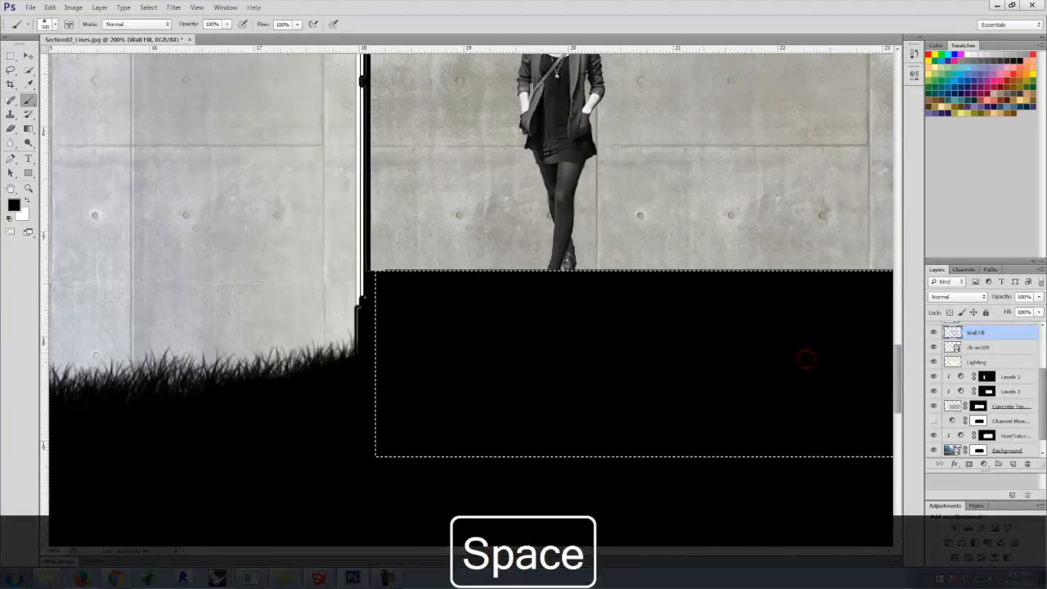
{"action": "left_click", "coordinate": [12, 55]}
{"action": "left_click", "coordinate": [101, 126]}
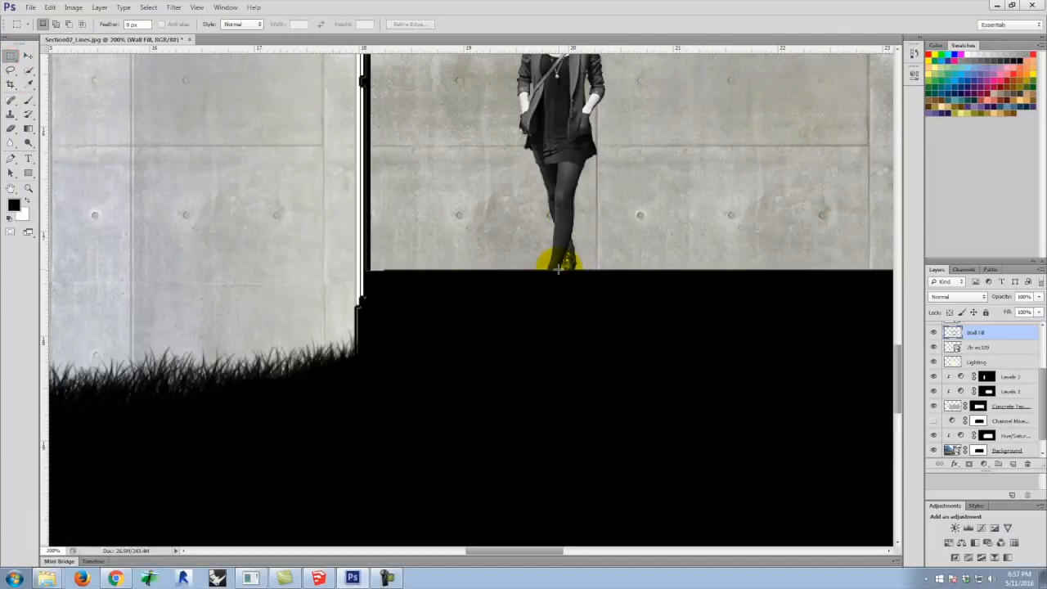
Nudge the woman on the 2b-ex109 layer slightly with the Move tool to fine-tune her stance on the floor.
{"action": "scroll", "coordinate": [587, 151], "scroll_direction": "up", "scroll_amount": 5}
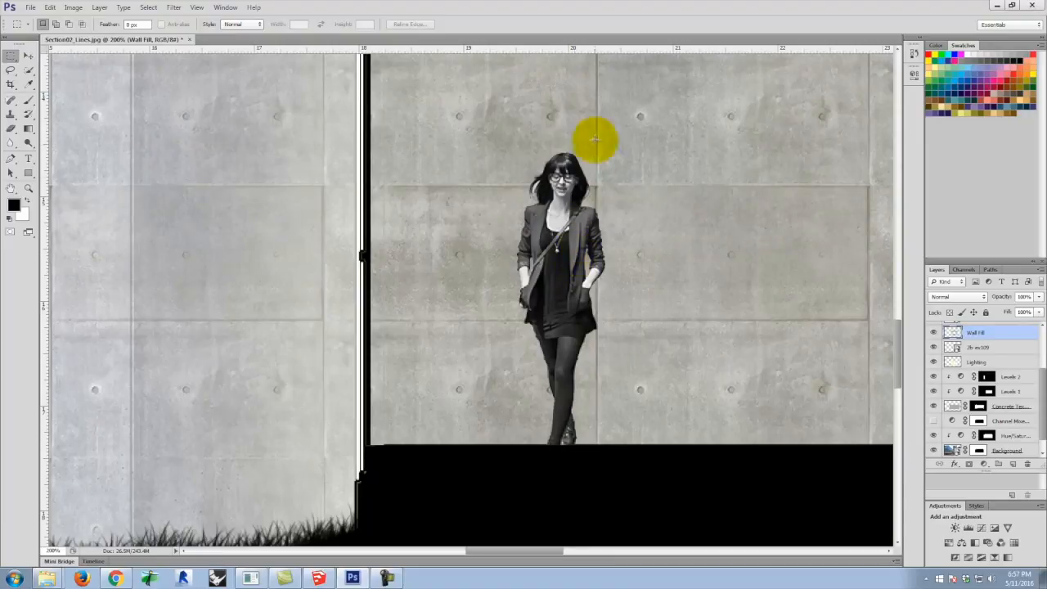
{"action": "left_click", "coordinate": [27, 55]}
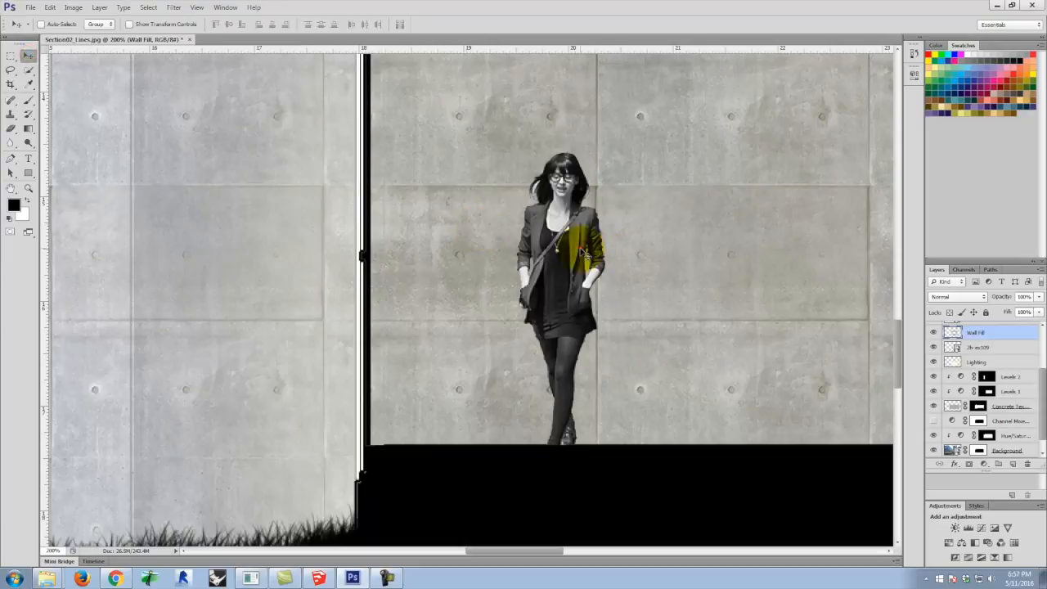
{"action": "left_click_drag", "start_coordinate": [578, 252], "coordinate": [582, 244]}
{"action": "key", "text": "ctrl+z"}
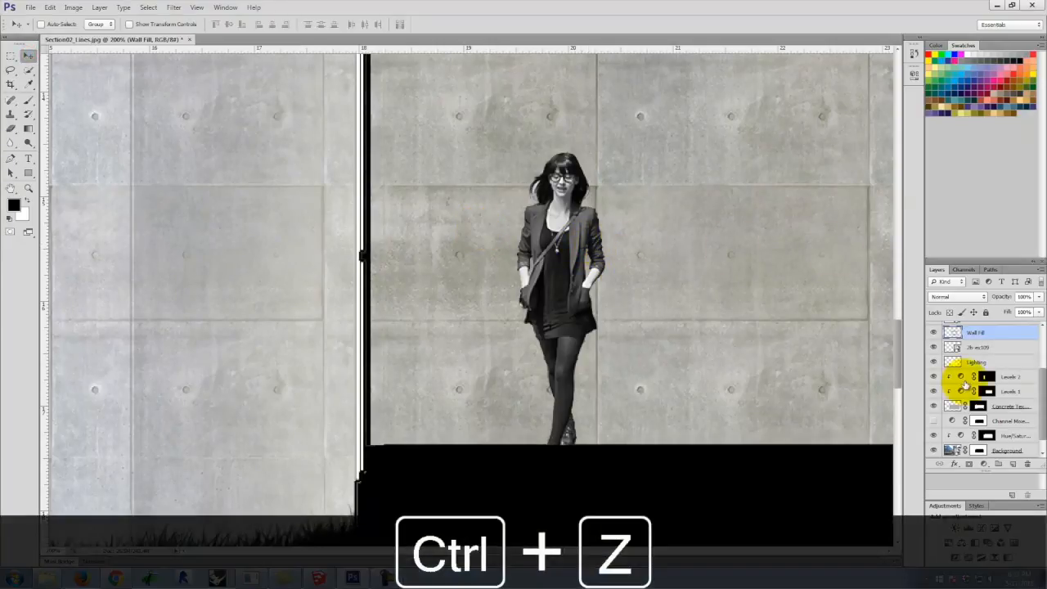
{"action": "left_click", "coordinate": [992, 346]}
{"action": "left_click_drag", "start_coordinate": [589, 264], "coordinate": [590, 267]}
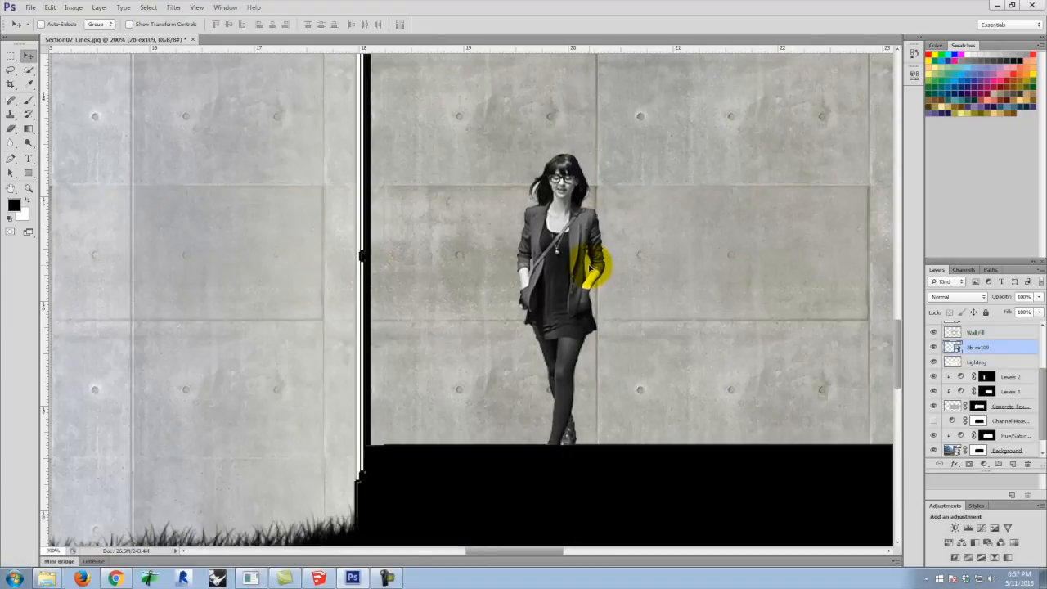
{"action": "key", "text": "ctrl+0"}
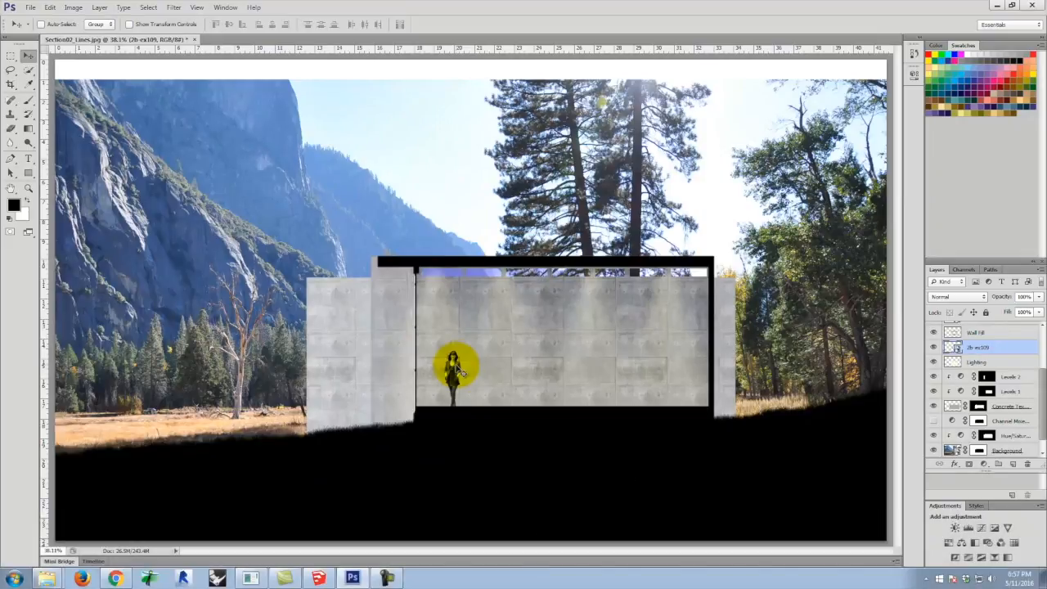
Place the grey silhouette 2c-ex109.png above the 2b-ex109 layer.
{"action": "left_click", "coordinate": [31, 8]}
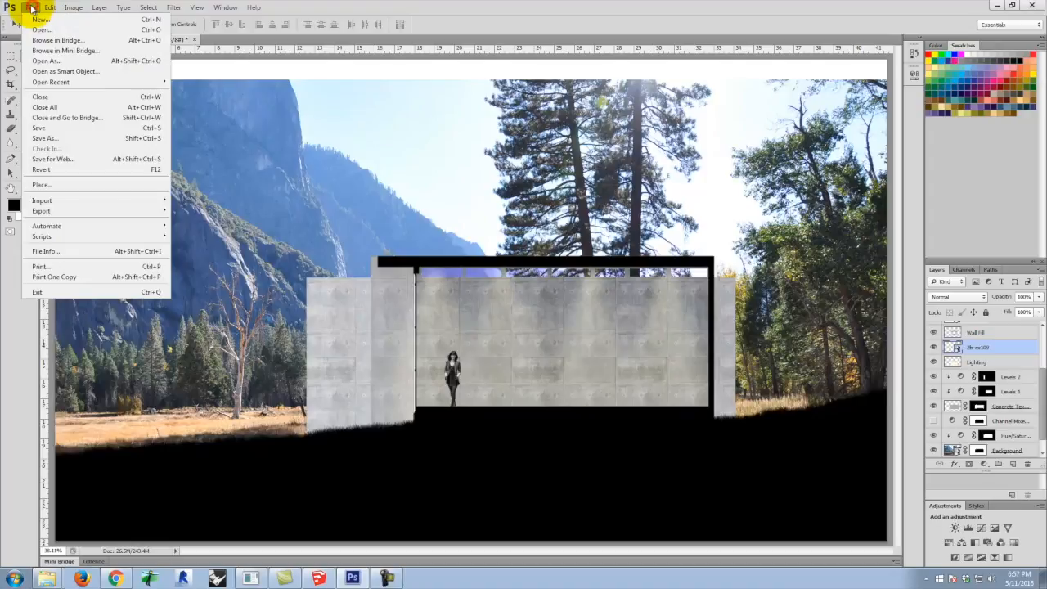
{"action": "left_click", "coordinate": [49, 184]}
{"action": "left_click", "coordinate": [513, 147]}
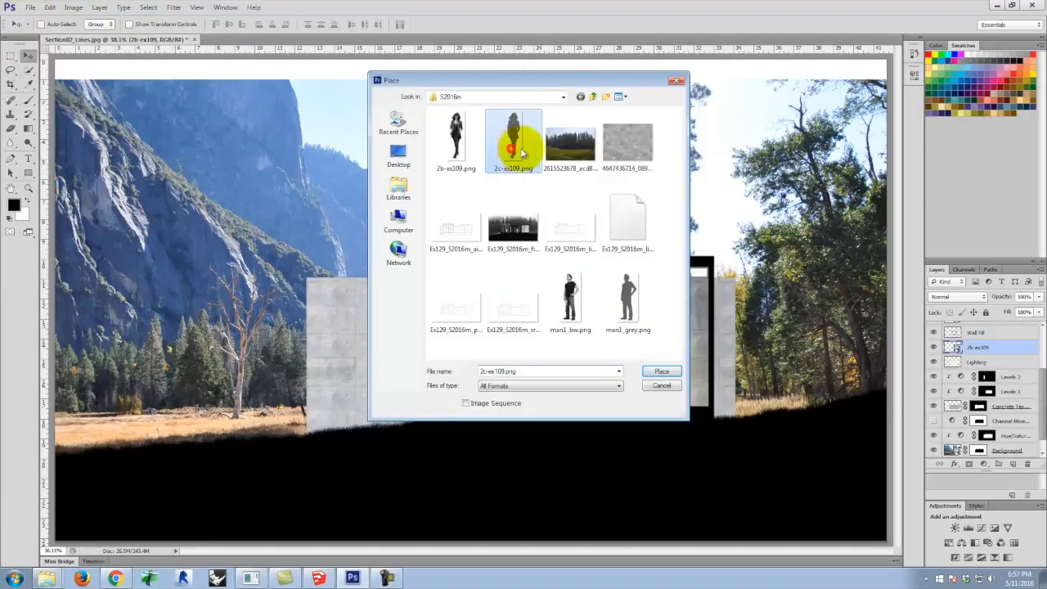
{"action": "left_click", "coordinate": [661, 371]}
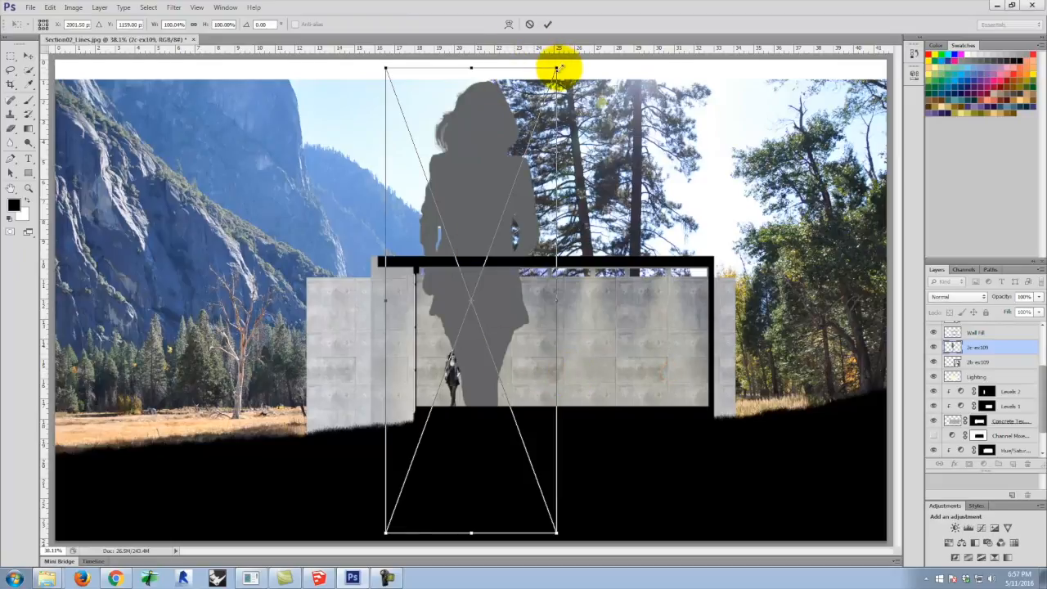
Scale the grey silhouette to about 14%, matching the woman's height, and stand it on the floor just left of her.
{"action": "left_click_drag", "start_coordinate": [556, 69], "coordinate": [450, 353]}
{"action": "left_click_drag", "start_coordinate": [385, 533], "coordinate": [446, 412]}
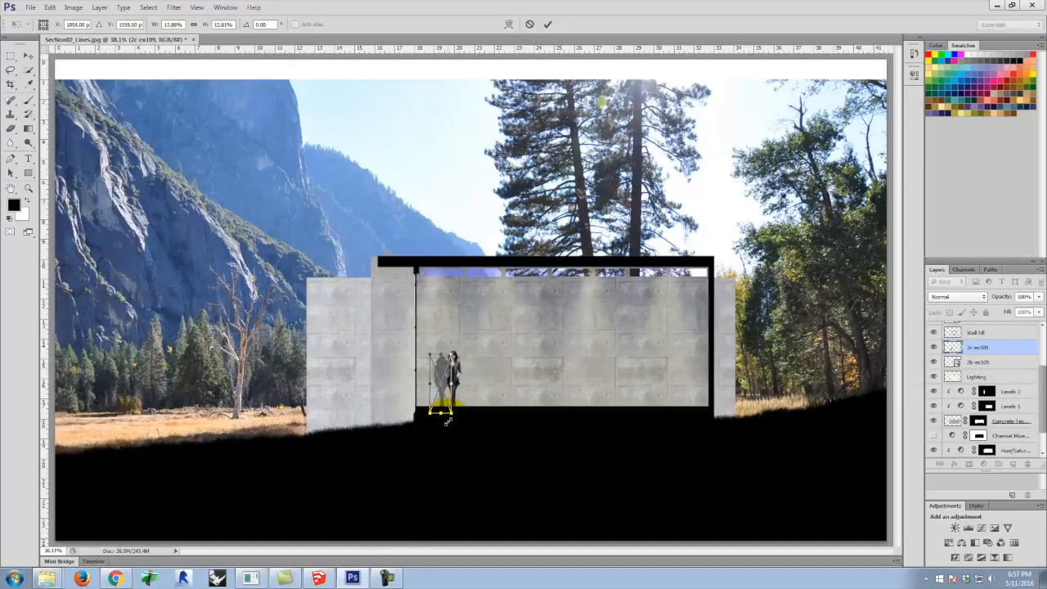
{"action": "key", "text": "ctrl+equal"}
{"action": "key", "text": "ctrl+equal"}
{"action": "key", "text": "ctrl+equal"}
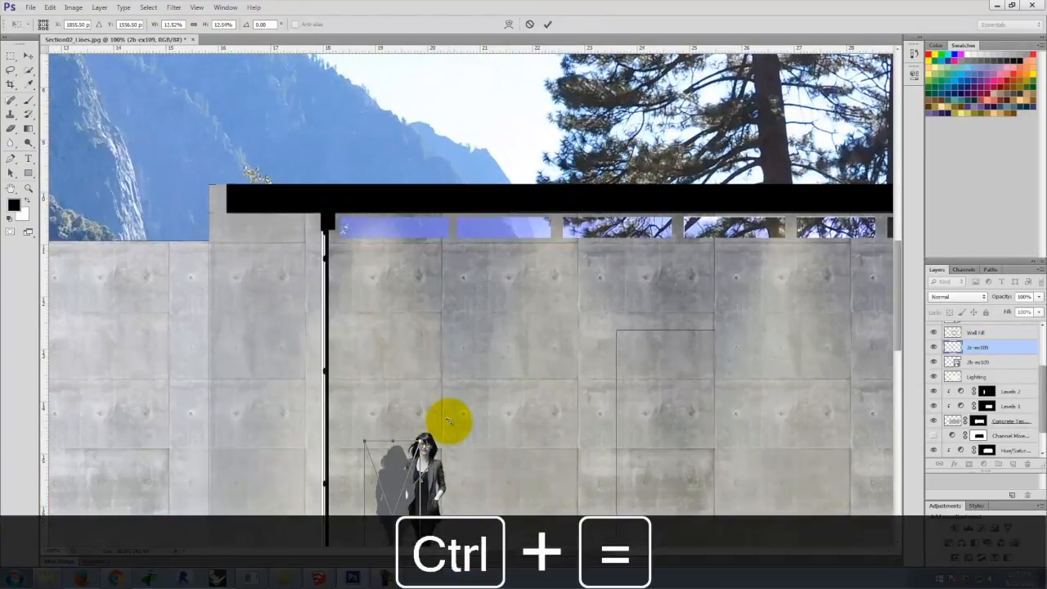
{"action": "key", "text": "space"}
{"action": "left_click_drag", "start_coordinate": [439, 418], "coordinate": [444, 246]}
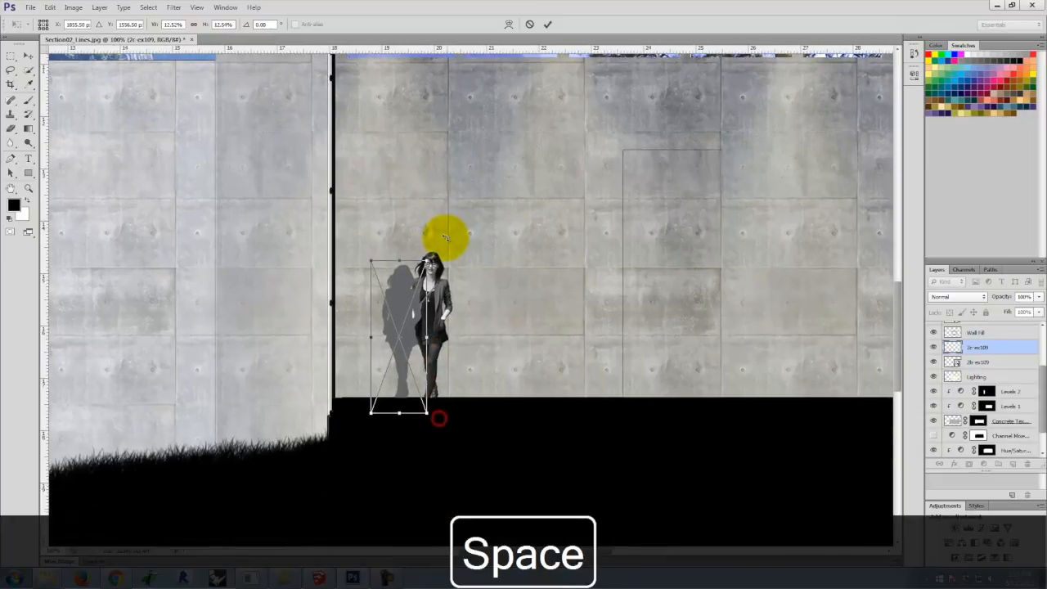
{"action": "mouse_move", "coordinate": [394, 361]}
{"action": "left_mouse_down"}
{"action": "mouse_move", "coordinate": [399, 347]}
{"action": "mouse_move", "coordinate": [397, 362]}
{"action": "left_mouse_up"}
{"action": "left_click_drag", "start_coordinate": [431, 265], "coordinate": [443, 251]}
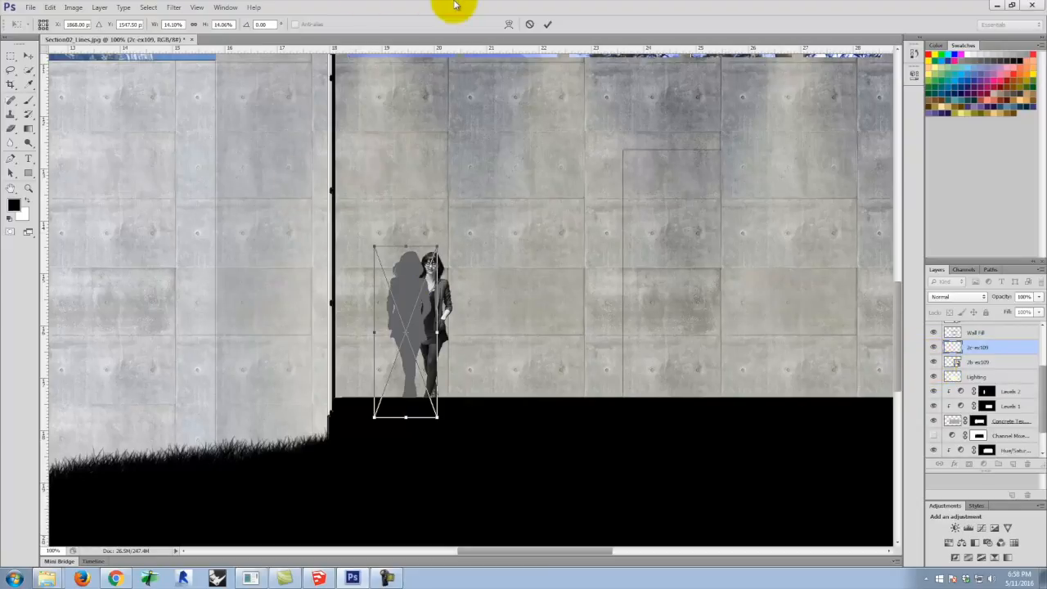
{"action": "left_click", "coordinate": [546, 24]}
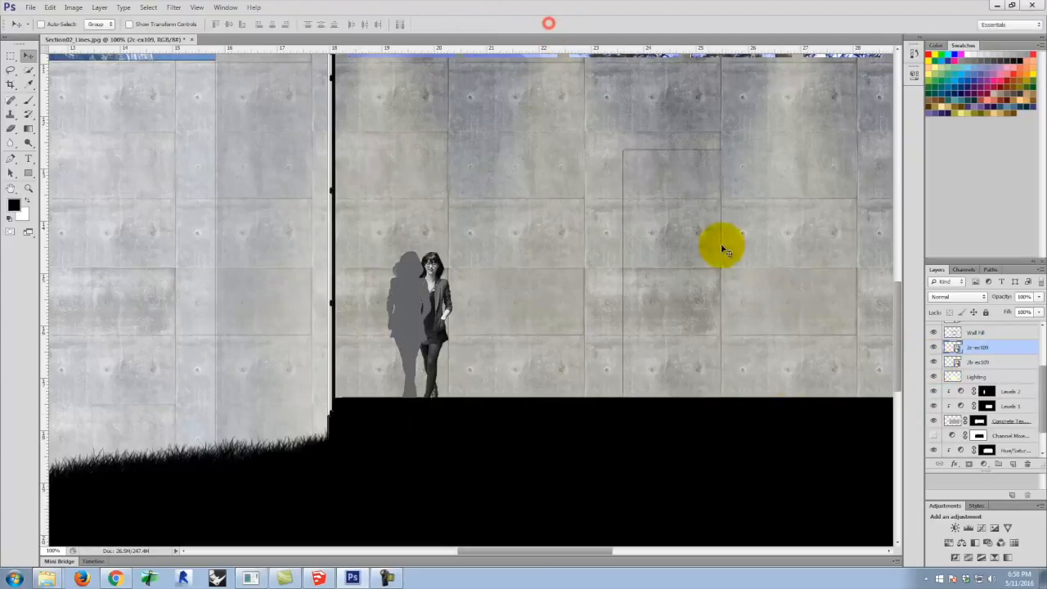
Hide the black-and-white 2b-ex109 figure, leaving the grey 2c-ex109 silhouette shown on its own.
{"action": "left_click", "coordinate": [933, 349]}
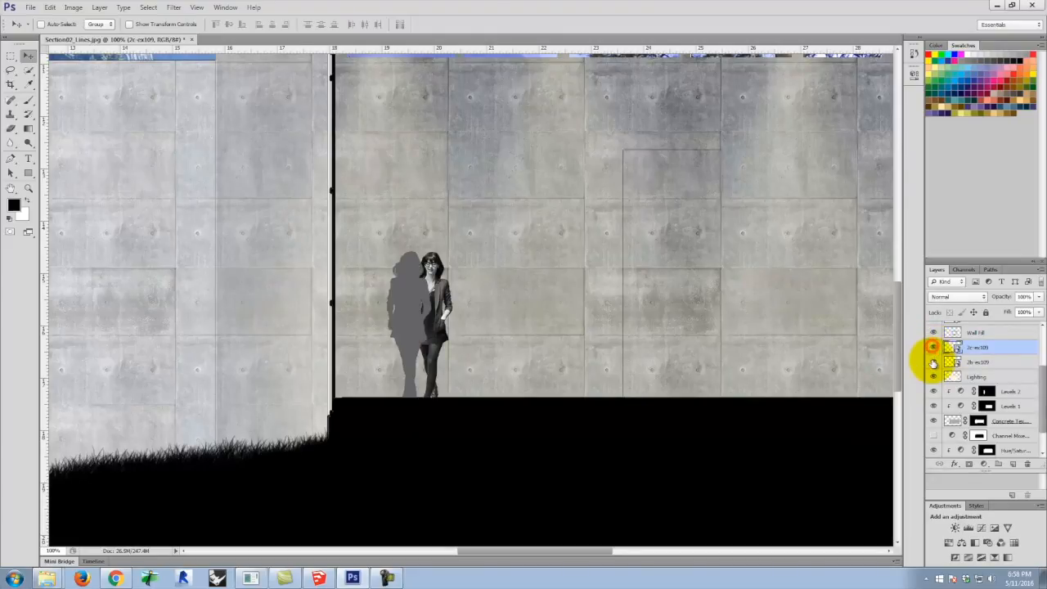
{"action": "left_click", "coordinate": [932, 361]}
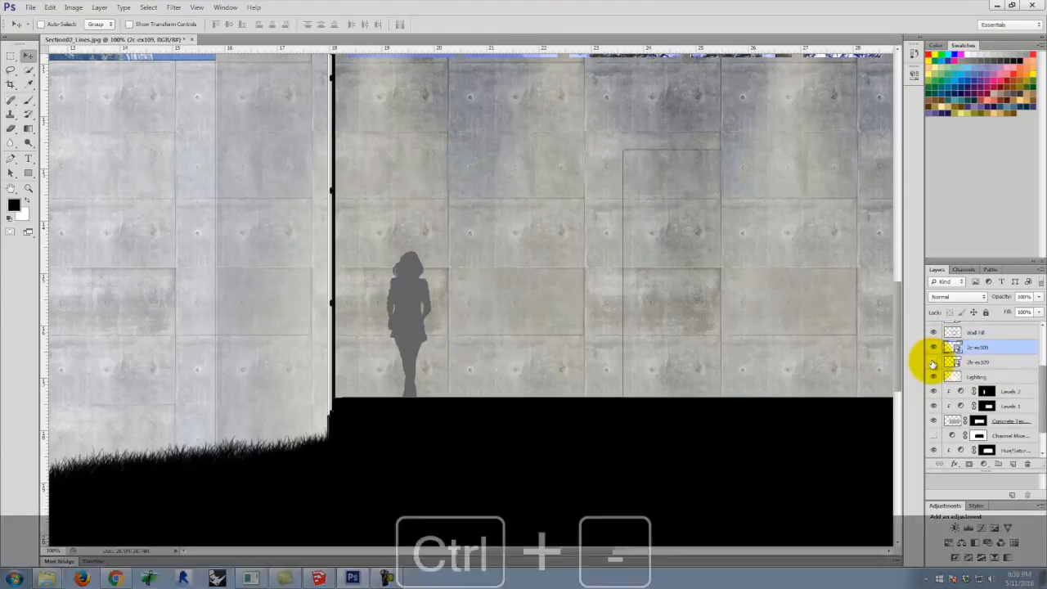
Add a Levels adjustment layer above the grey woman silhouette and clip it to the 2c-ex109 layer.
{"action": "key", "text": "ctrl+minus"}
{"action": "key", "text": "ctrl+minus"}
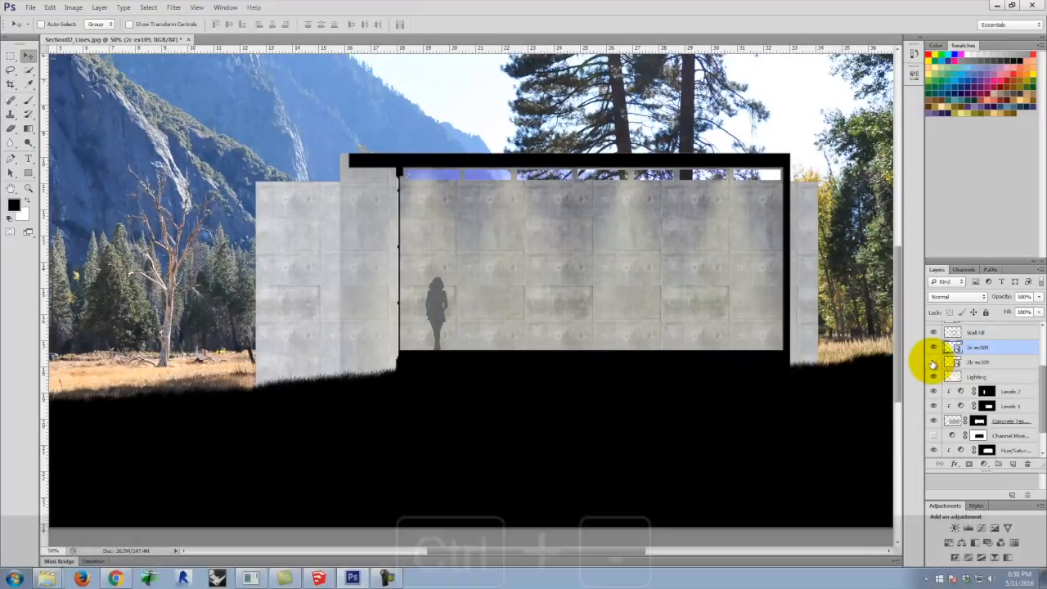
{"action": "left_click", "coordinate": [933, 362]}
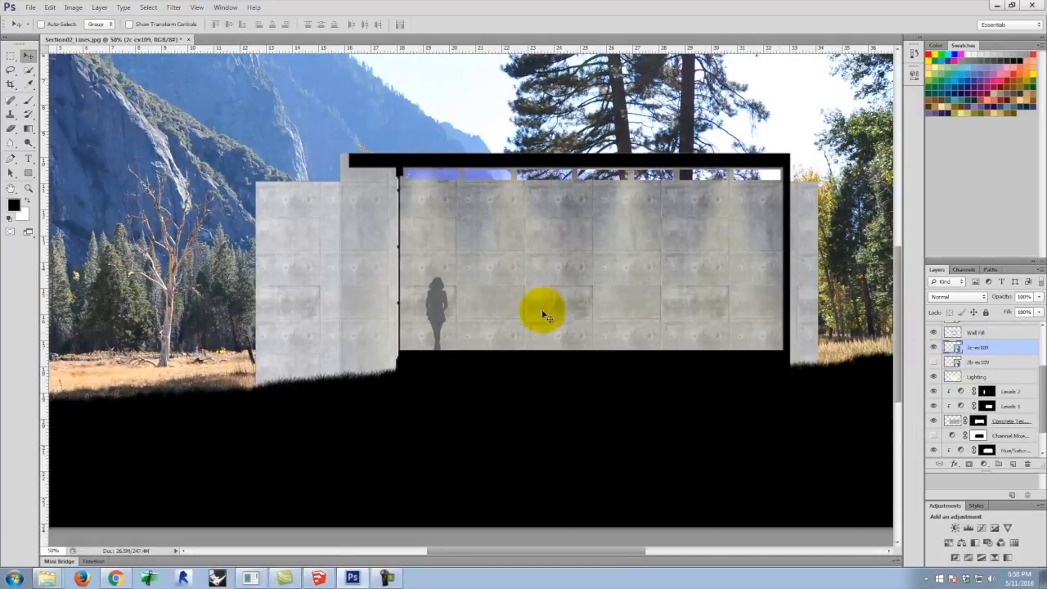
{"action": "left_click", "coordinate": [431, 299]}
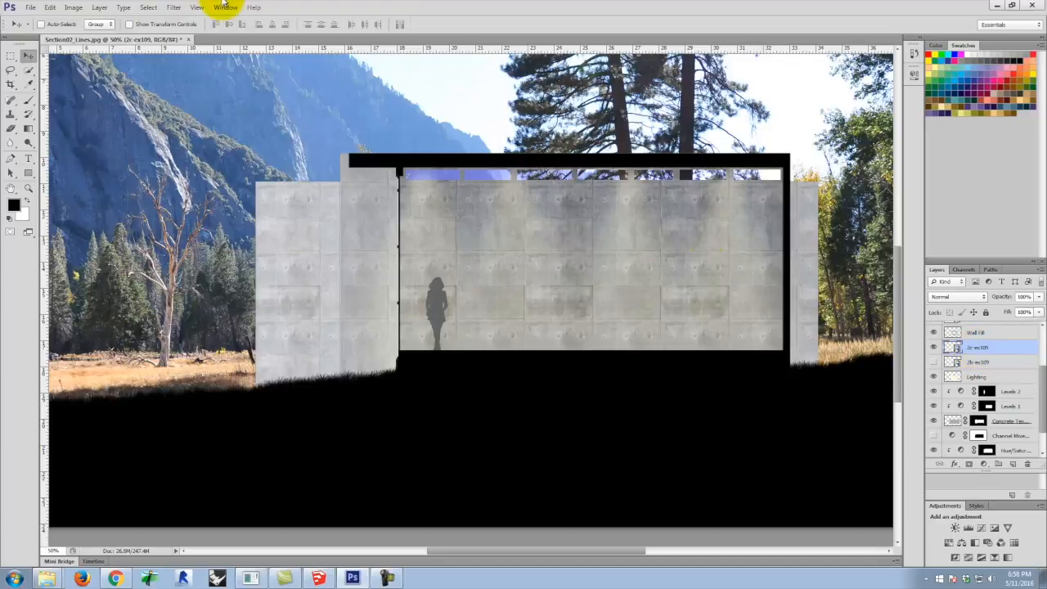
{"action": "left_click", "coordinate": [95, 7]}
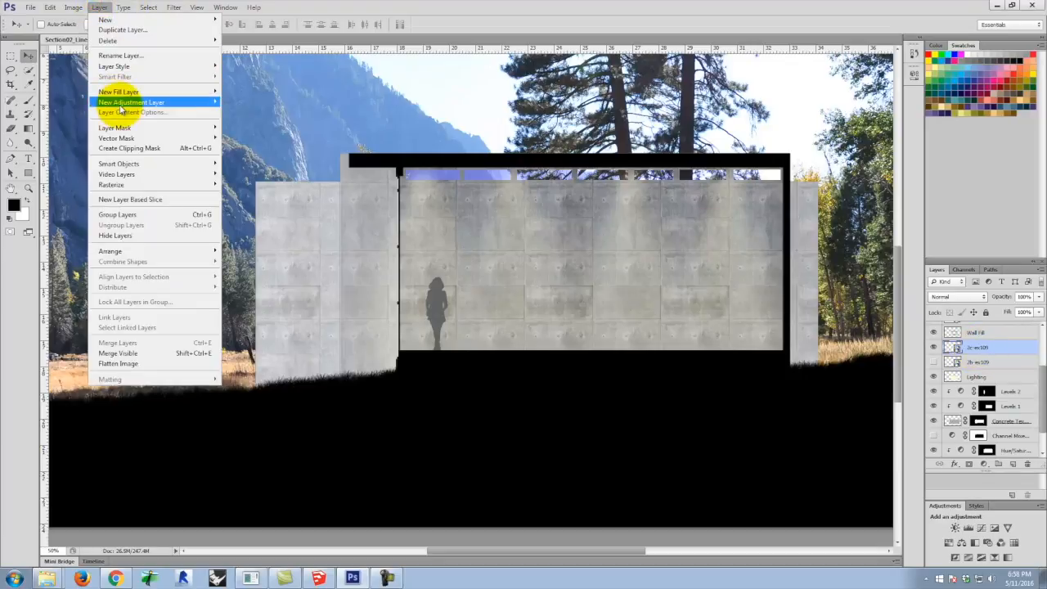
{"action": "mouse_move", "coordinate": [122, 102]}
{"action": "left_click", "coordinate": [249, 112]}
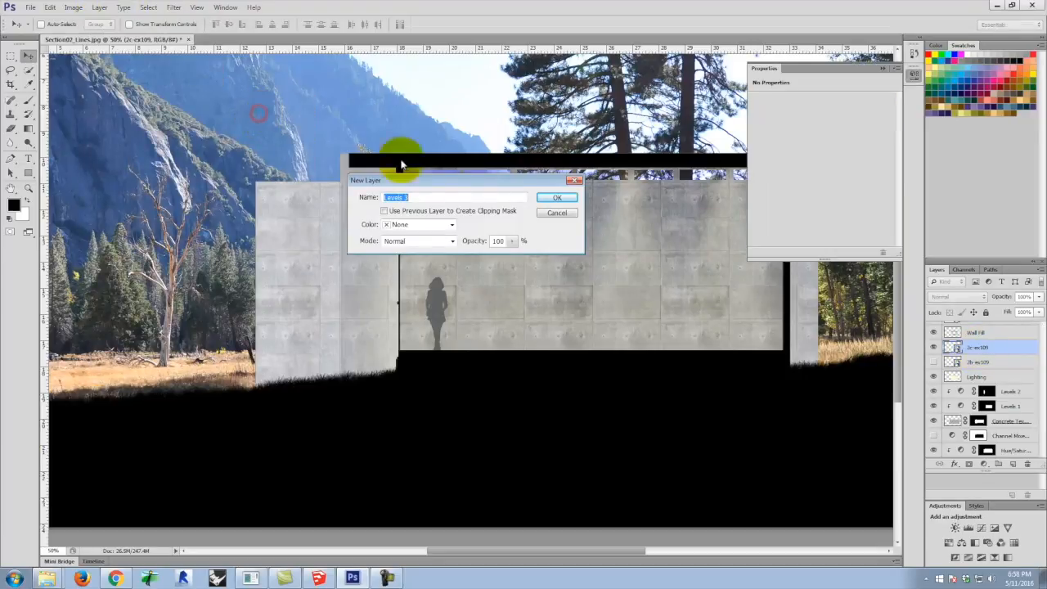
{"action": "left_click", "coordinate": [561, 198]}
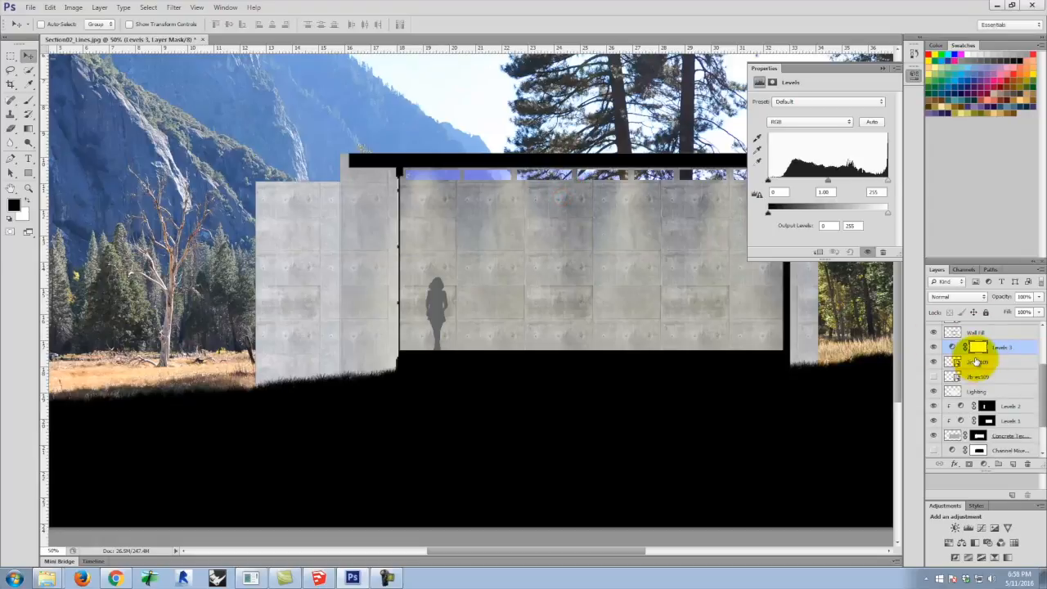
{"action": "key", "text": "ctrl+alt+g"}
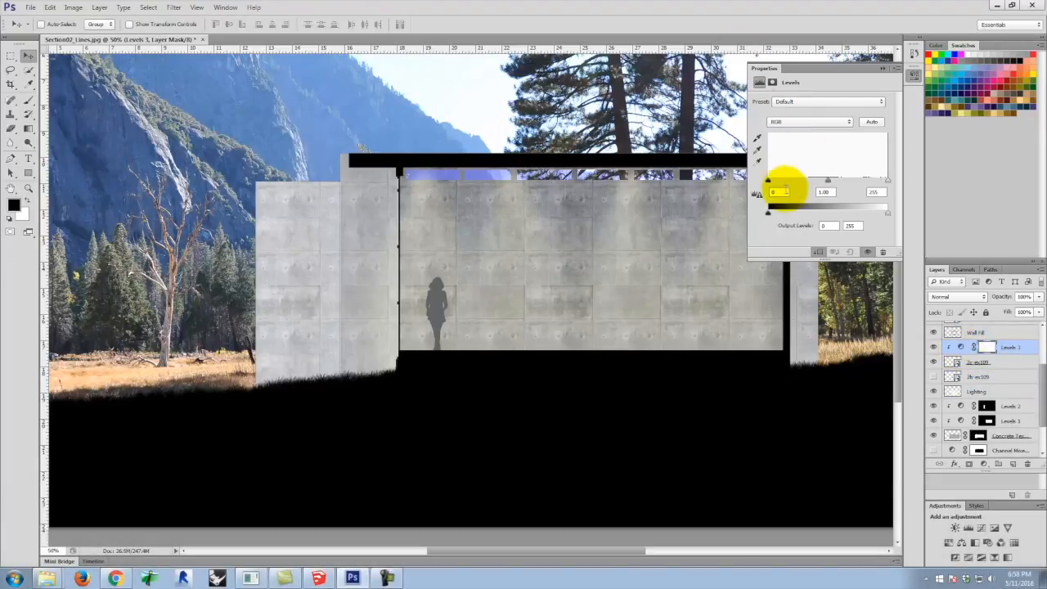
Test black and white tones on the woman's silhouette with Levels, ending with shadow input 165 and highlight input 255.
{"action": "left_click_drag", "start_coordinate": [768, 180], "coordinate": [858, 181]}
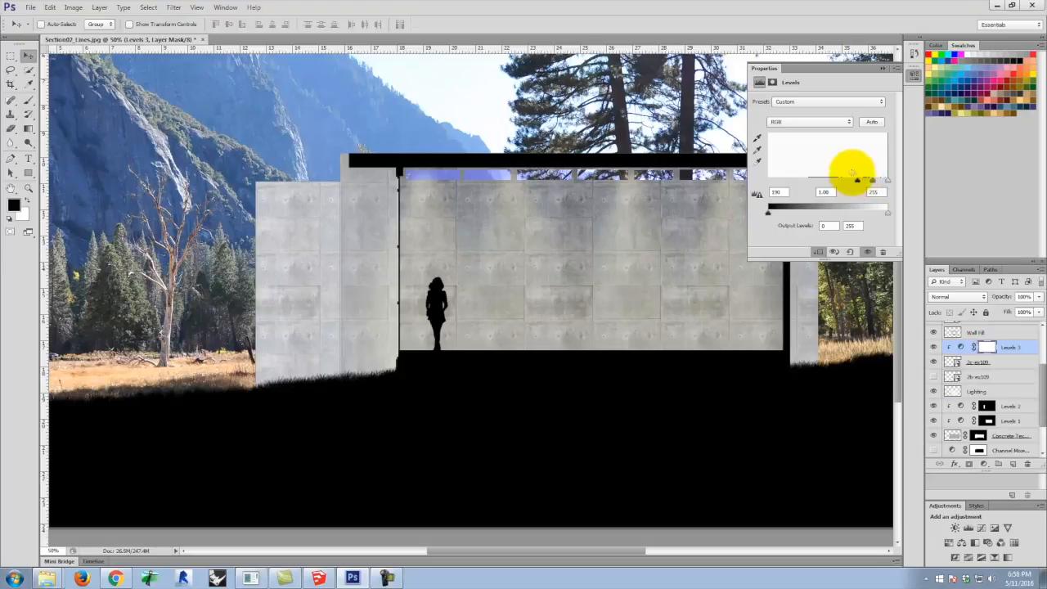
{"action": "left_click_drag", "start_coordinate": [859, 181], "coordinate": [766, 183]}
{"action": "left_click_drag", "start_coordinate": [887, 180], "coordinate": [777, 183]}
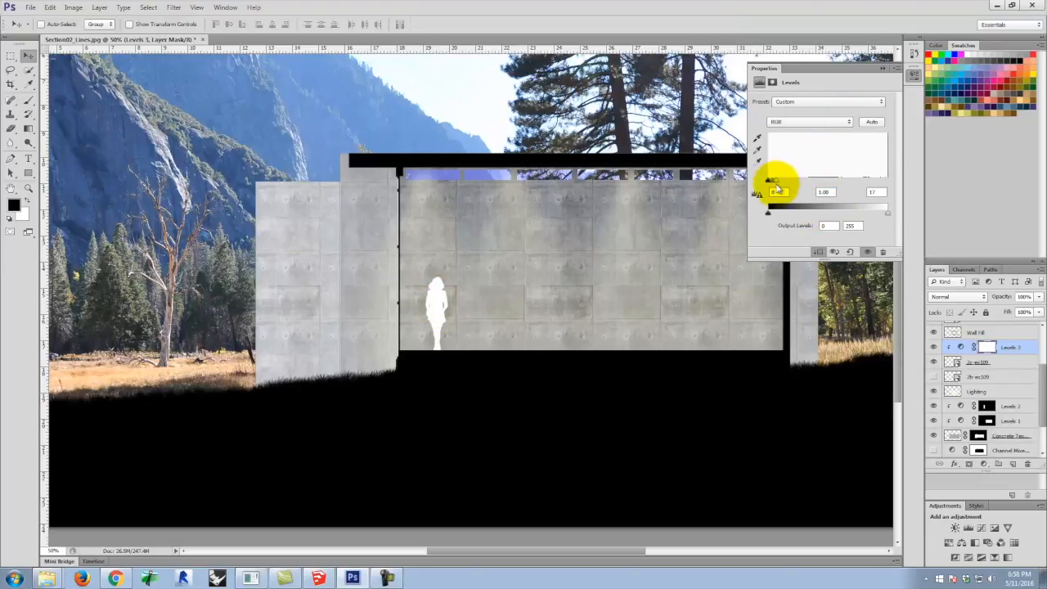
{"action": "left_click_drag", "start_coordinate": [779, 183], "coordinate": [899, 176]}
{"action": "left_click_drag", "start_coordinate": [766, 180], "coordinate": [843, 190]}
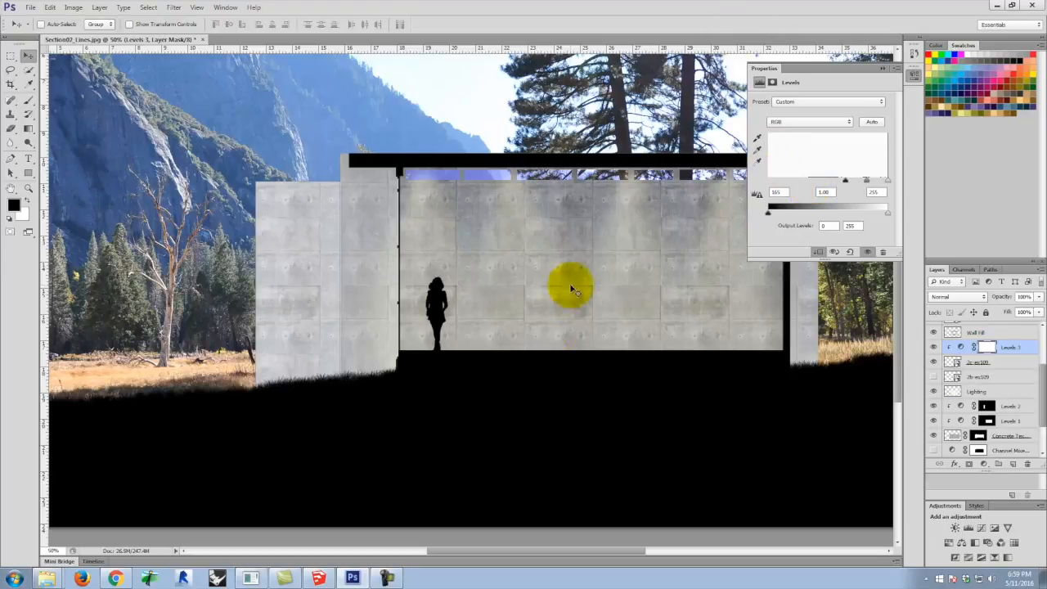
Place the man1_grey.png silhouette above the woman's Levels adjustment layer.
{"action": "key", "text": "space"}
{"action": "left_click_drag", "start_coordinate": [635, 263], "coordinate": [626, 297]}
{"action": "left_click", "coordinate": [29, 6]}
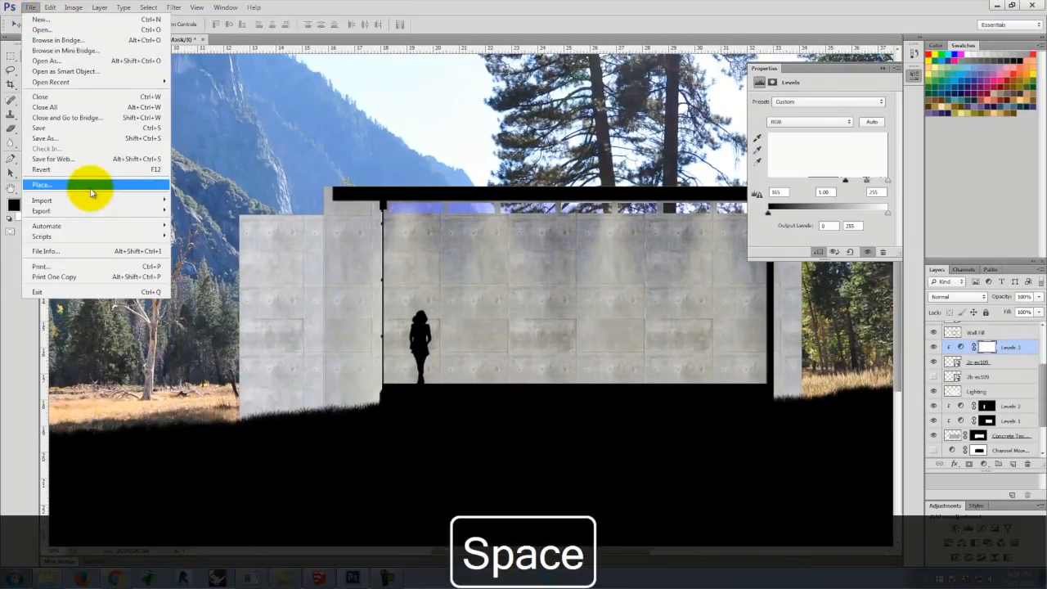
{"action": "left_click", "coordinate": [41, 185]}
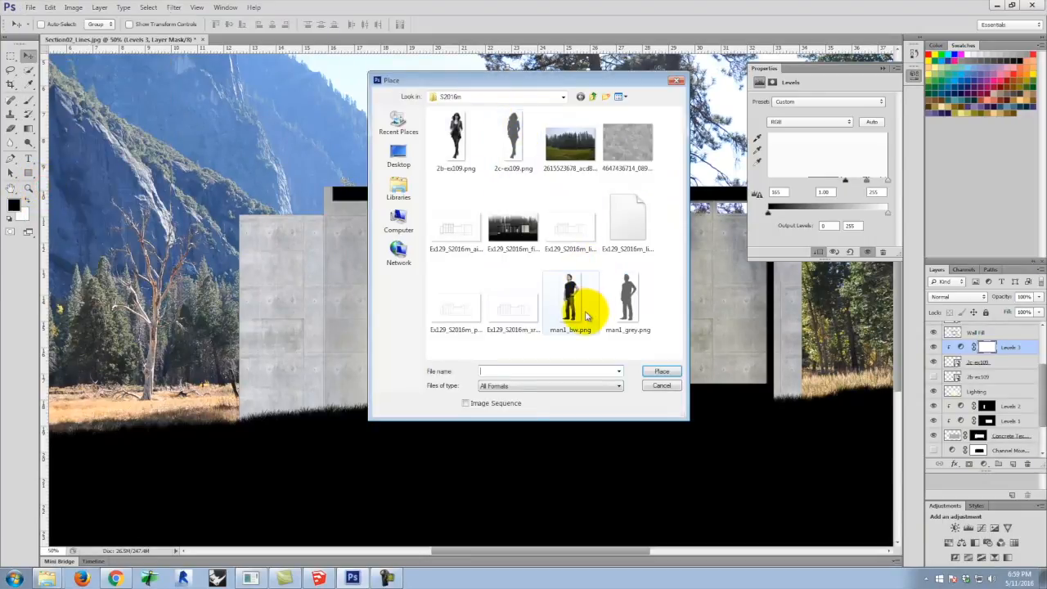
{"action": "left_click", "coordinate": [630, 301]}
{"action": "left_click", "coordinate": [661, 370]}
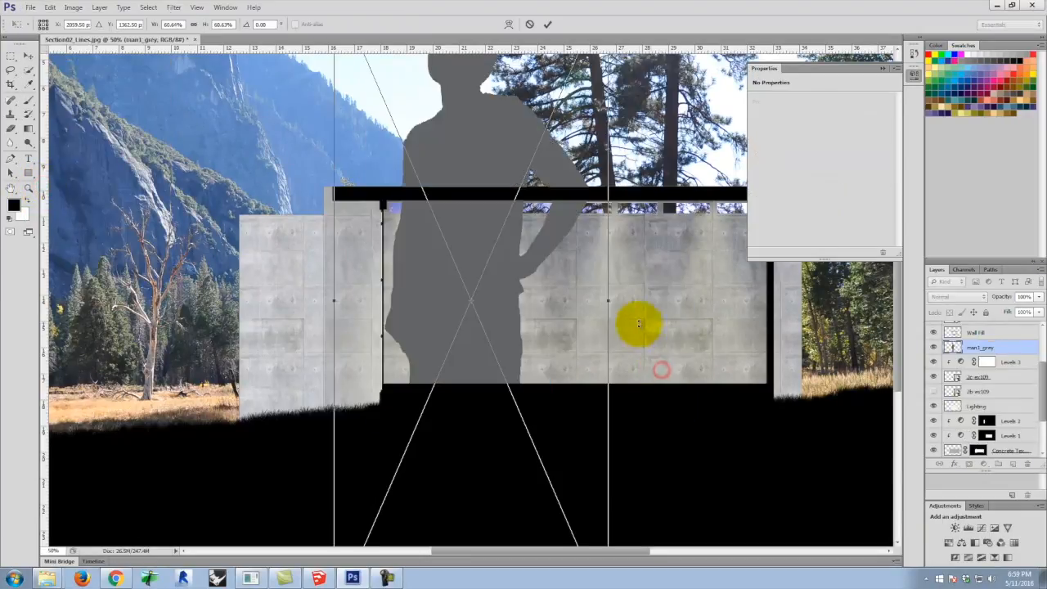
{"action": "scroll", "coordinate": [554, 262], "scroll_direction": "up", "scroll_amount": 3}
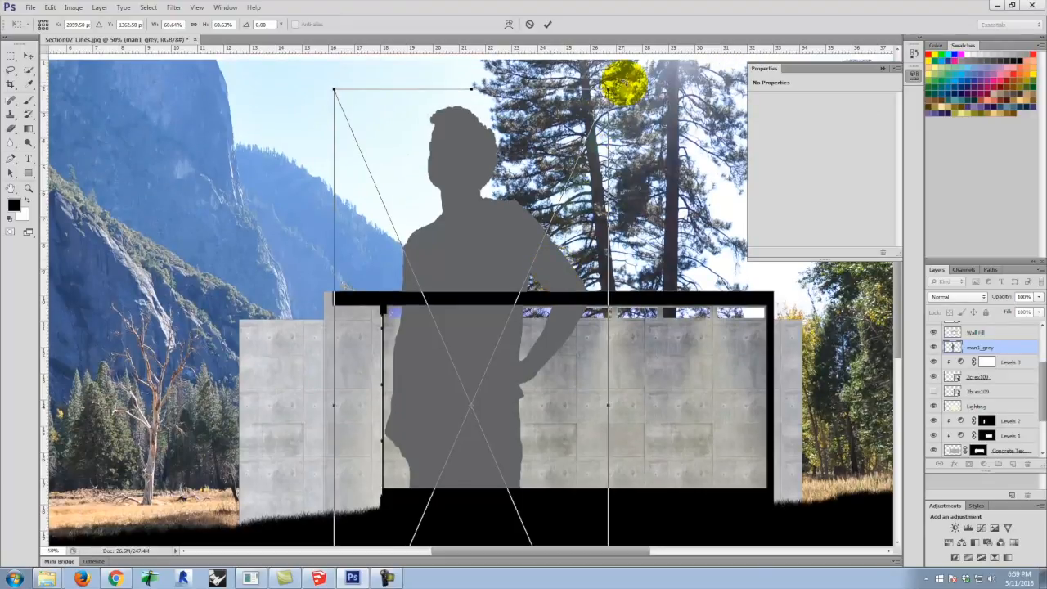
Scale the grey man to about 8.5% and stand him on the interior floor just right of the woman.
{"action": "left_click_drag", "start_coordinate": [608, 86], "coordinate": [519, 389]}
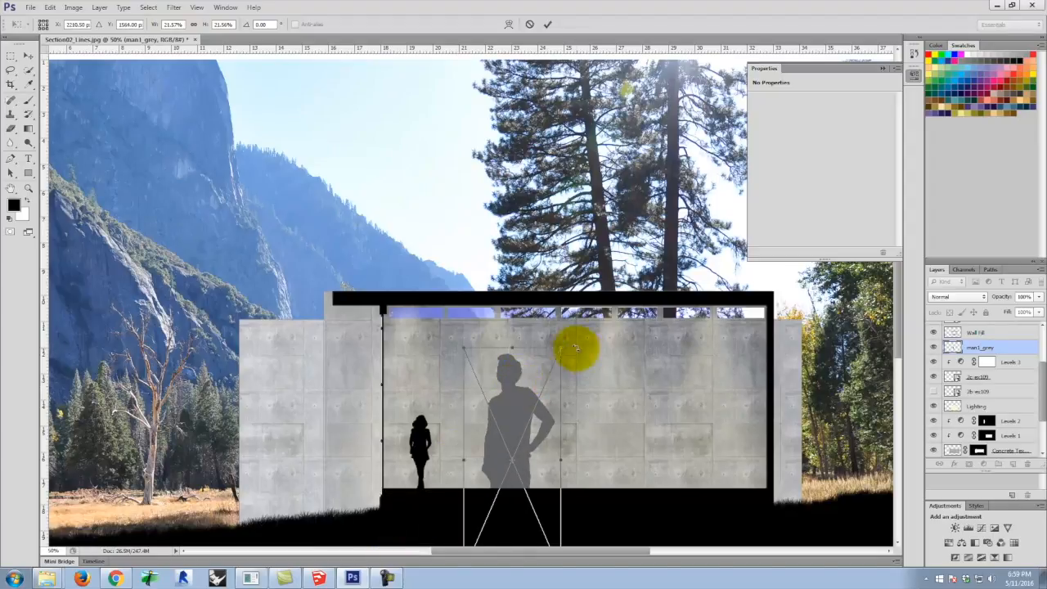
{"action": "left_click_drag", "start_coordinate": [560, 348], "coordinate": [484, 470]}
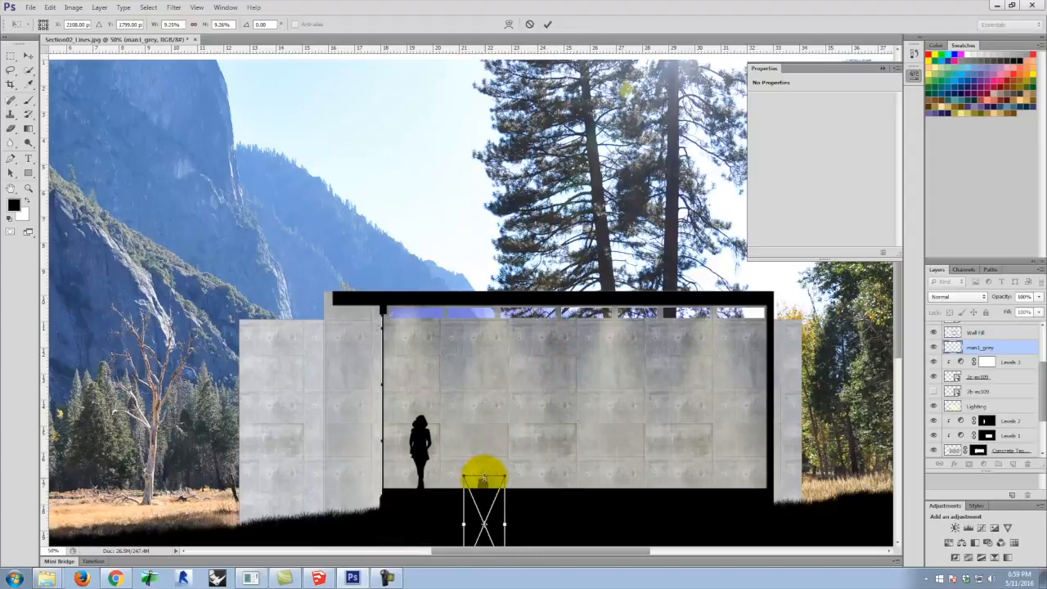
{"action": "key", "text": "ctrl+z"}
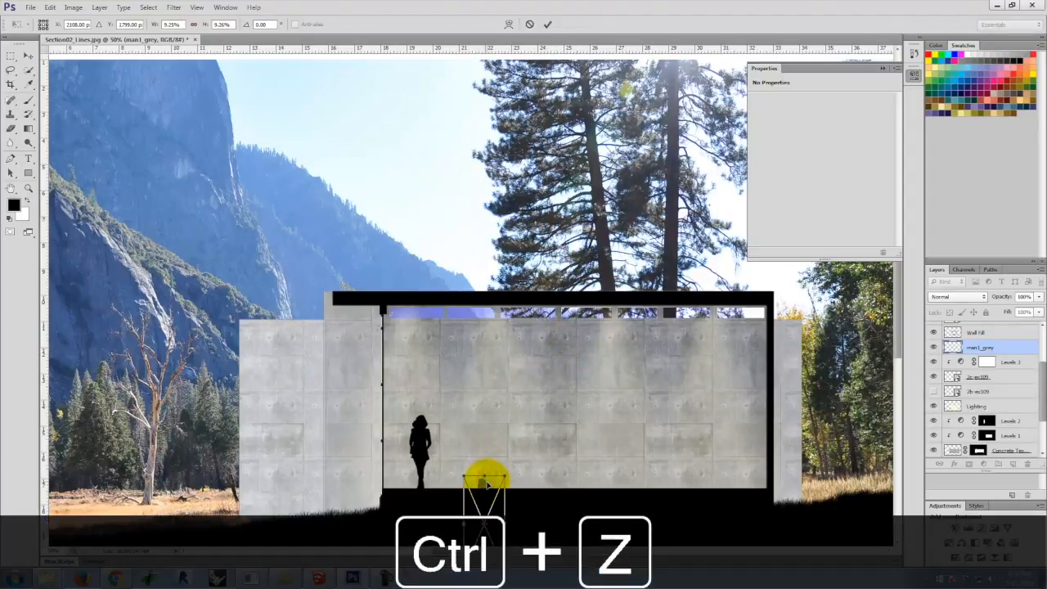
{"action": "left_click_drag", "start_coordinate": [485, 484], "coordinate": [496, 399]}
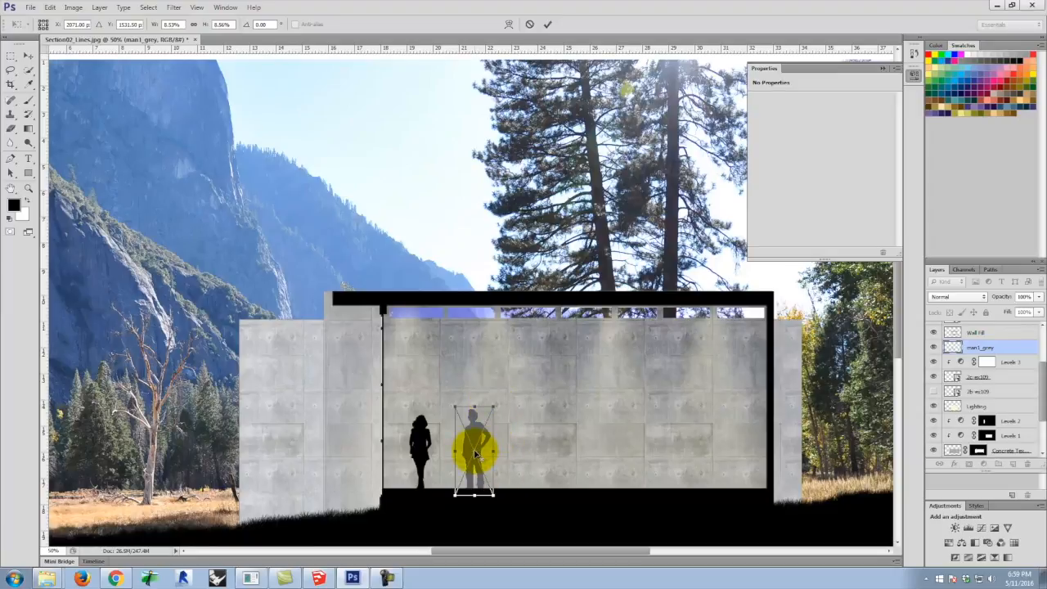
Flip the man's silhouette horizontally, move it to the meadow outside at the image's far left, and commit the placement.
{"action": "left_click", "coordinate": [50, 7]}
{"action": "mouse_move", "coordinate": [175, 220]}
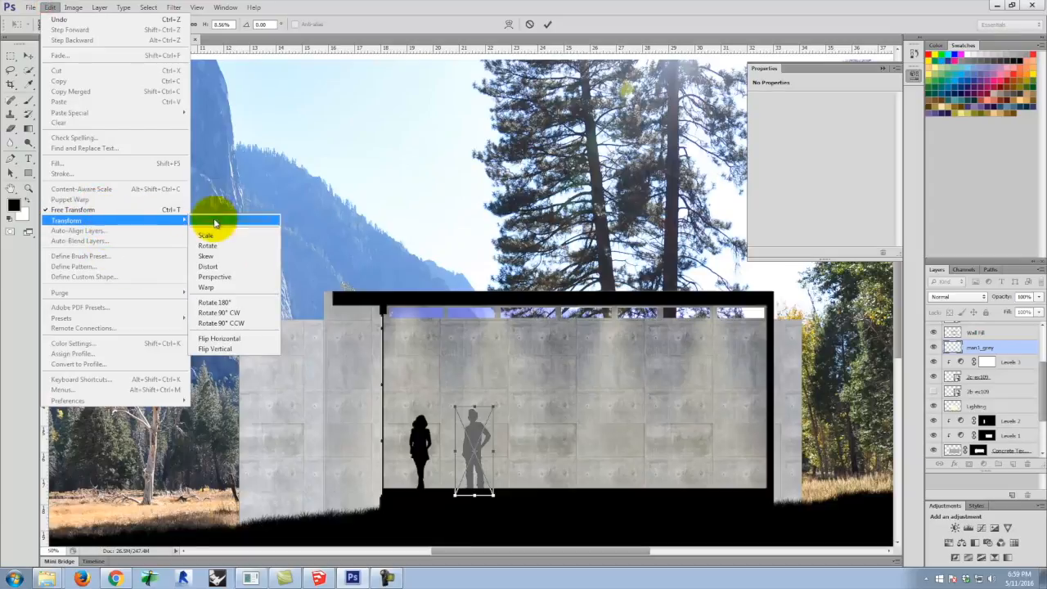
{"action": "left_click", "coordinate": [233, 339]}
{"action": "left_click_drag", "start_coordinate": [478, 444], "coordinate": [96, 483]}
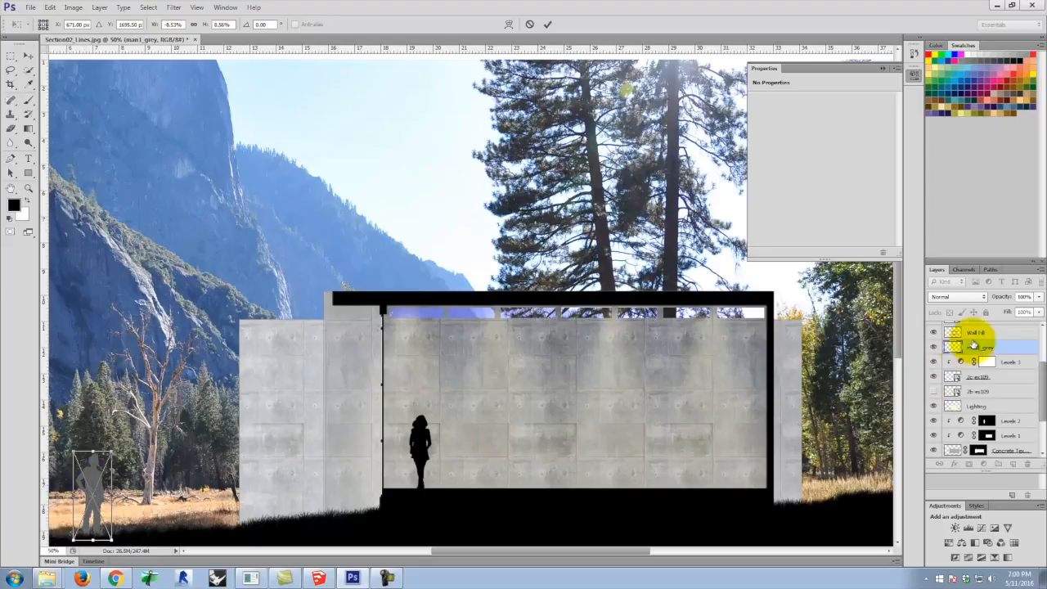
{"action": "left_click", "coordinate": [72, 7]}
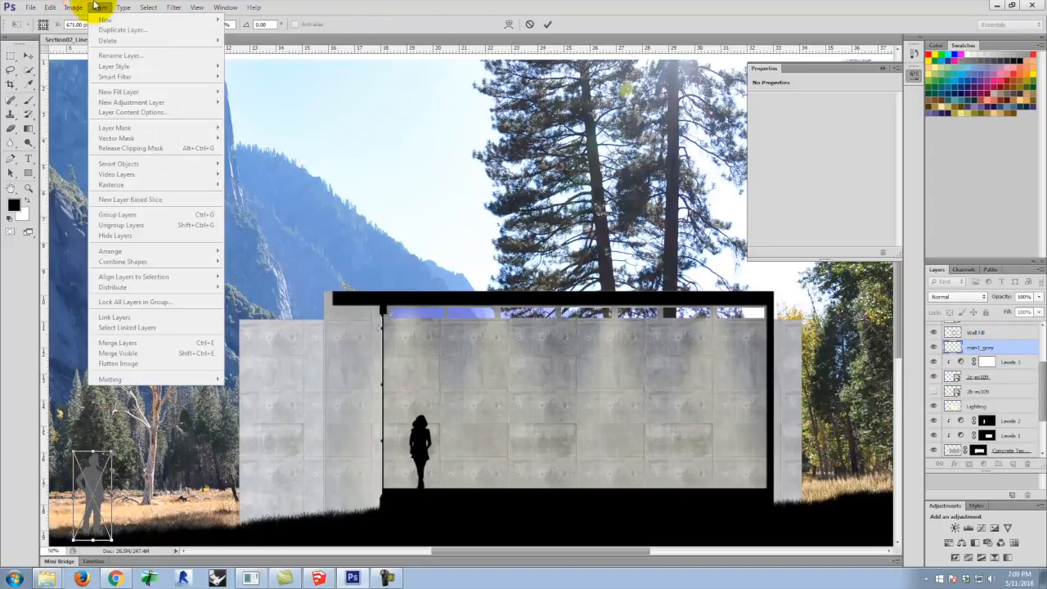
{"action": "left_click", "coordinate": [98, 6]}
{"action": "left_click", "coordinate": [933, 391]}
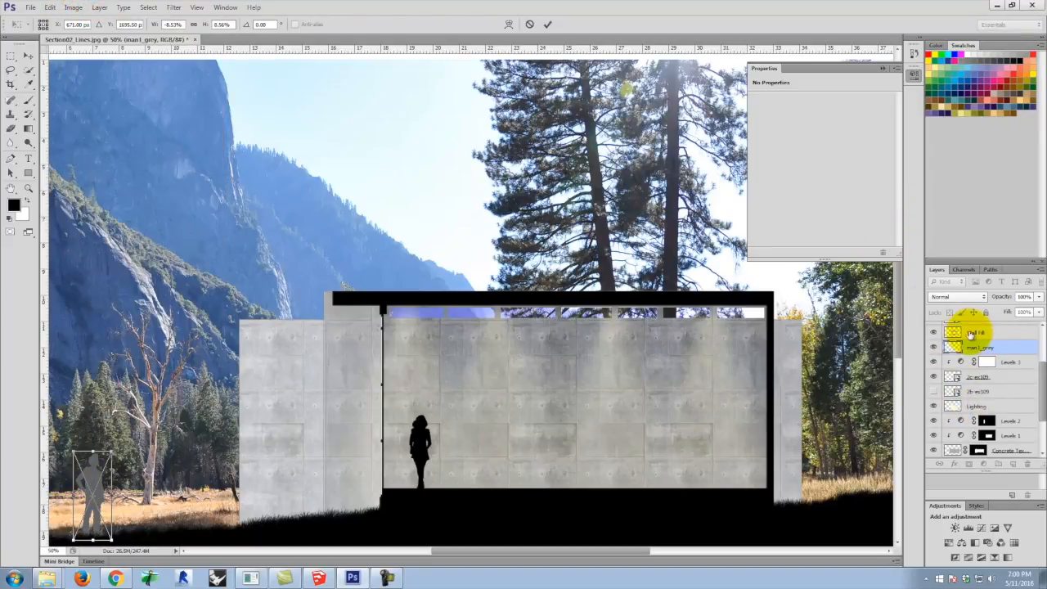
{"action": "left_click", "coordinate": [547, 24]}
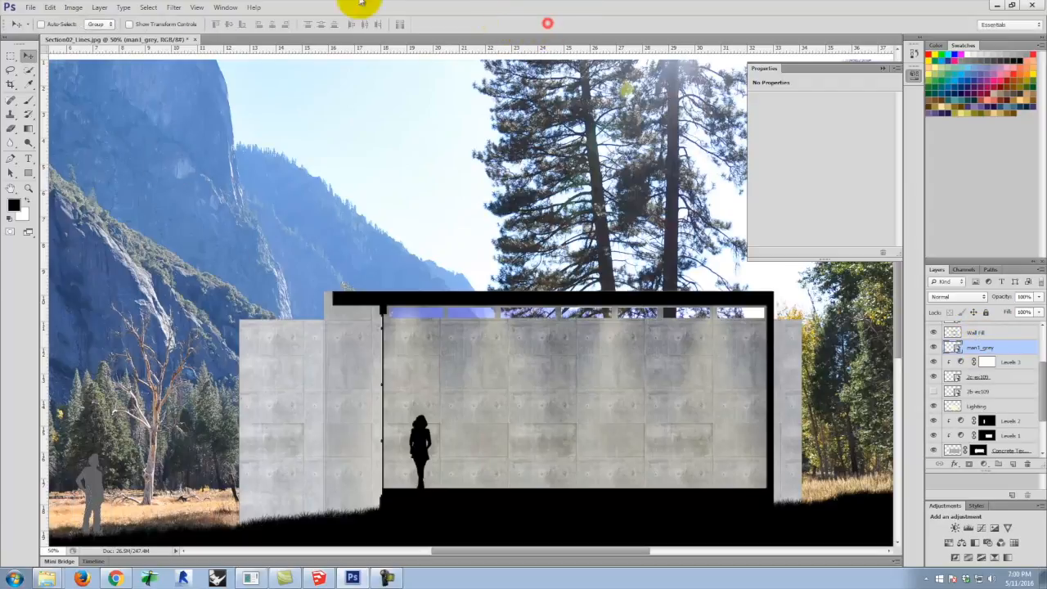
Add a Levels adjustment layer above the man's silhouette and clip it to the man1_grey layer.
{"action": "left_click", "coordinate": [100, 7]}
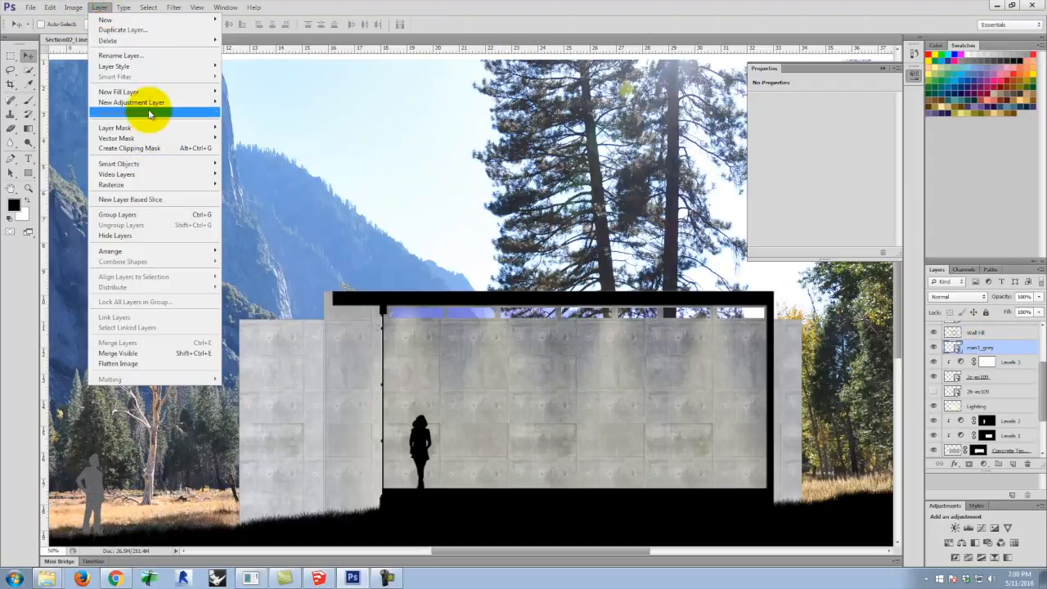
{"action": "mouse_move", "coordinate": [149, 103]}
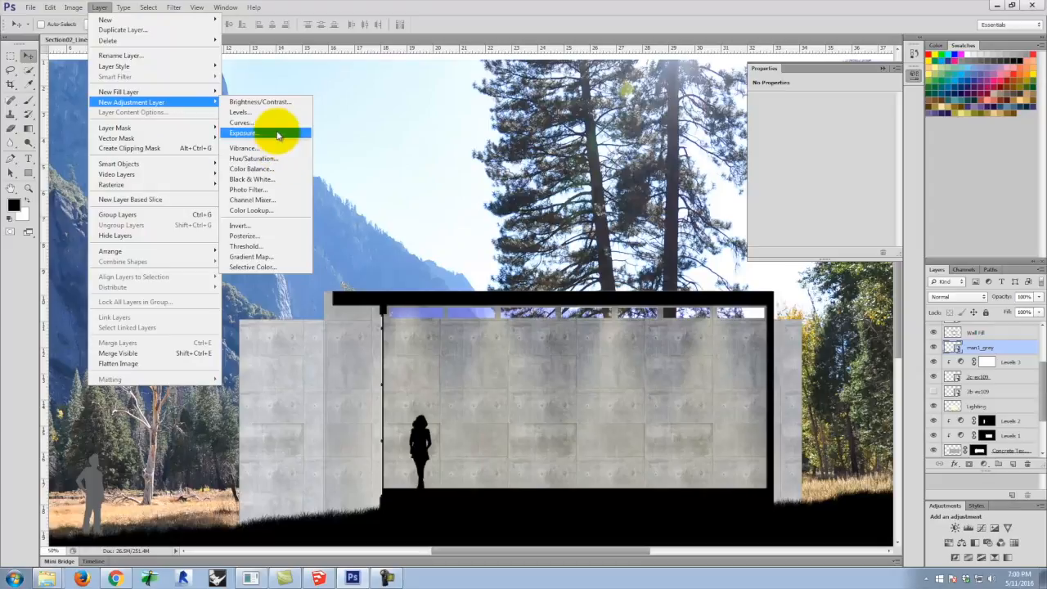
{"action": "left_click", "coordinate": [279, 115]}
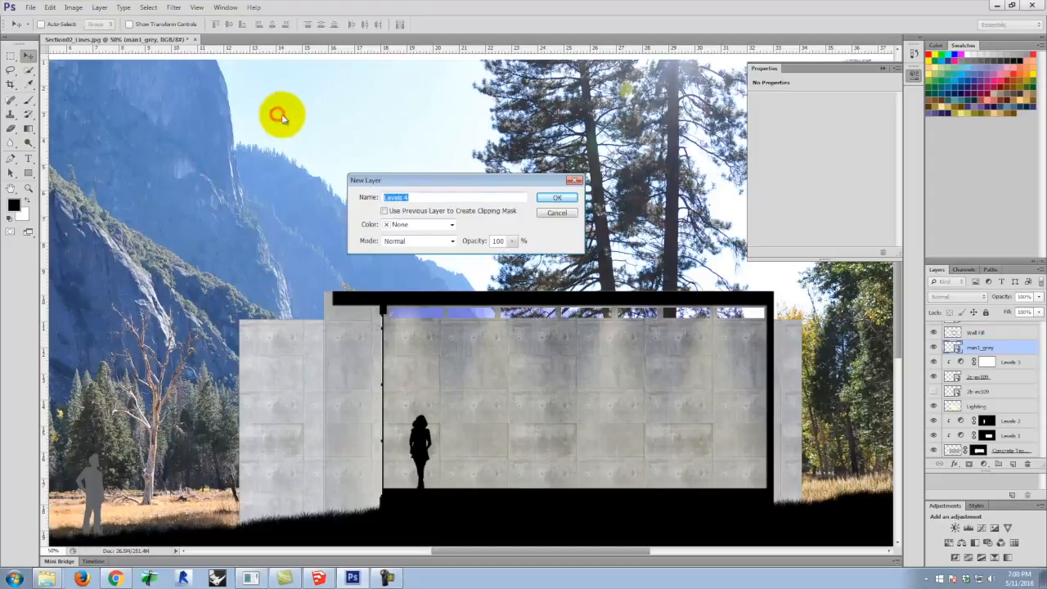
{"action": "left_click", "coordinate": [558, 198]}
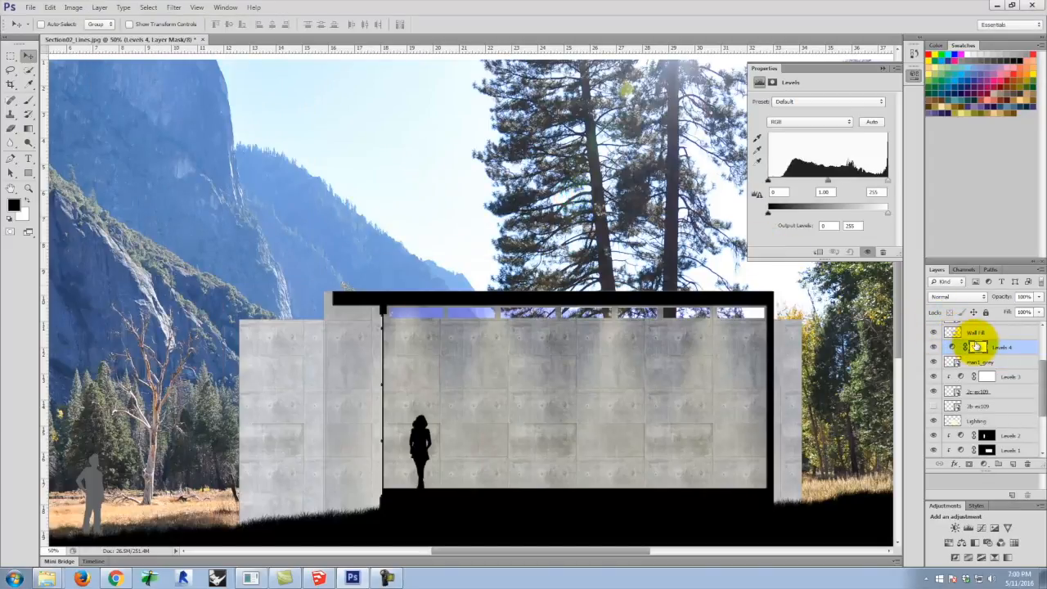
{"action": "key", "text": "ctrl+alt+g"}
{"action": "left_click_drag", "start_coordinate": [976, 347], "coordinate": [992, 376]}
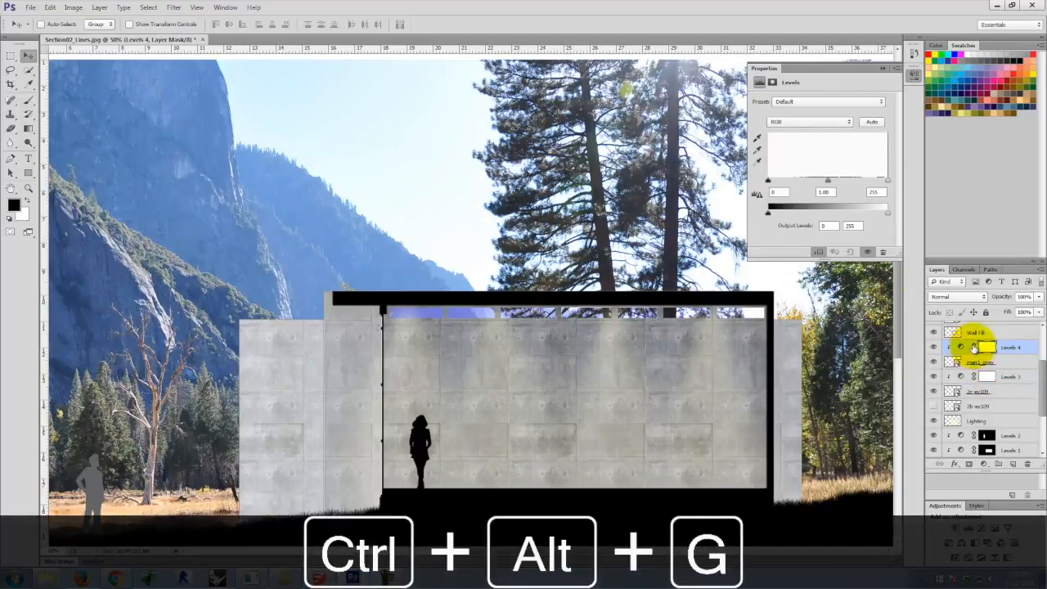
Set the man's Levels shadow input to 253 to blacken him, and move him right to stand before the bare tree.
{"action": "left_click_drag", "start_coordinate": [768, 182], "coordinate": [903, 188]}
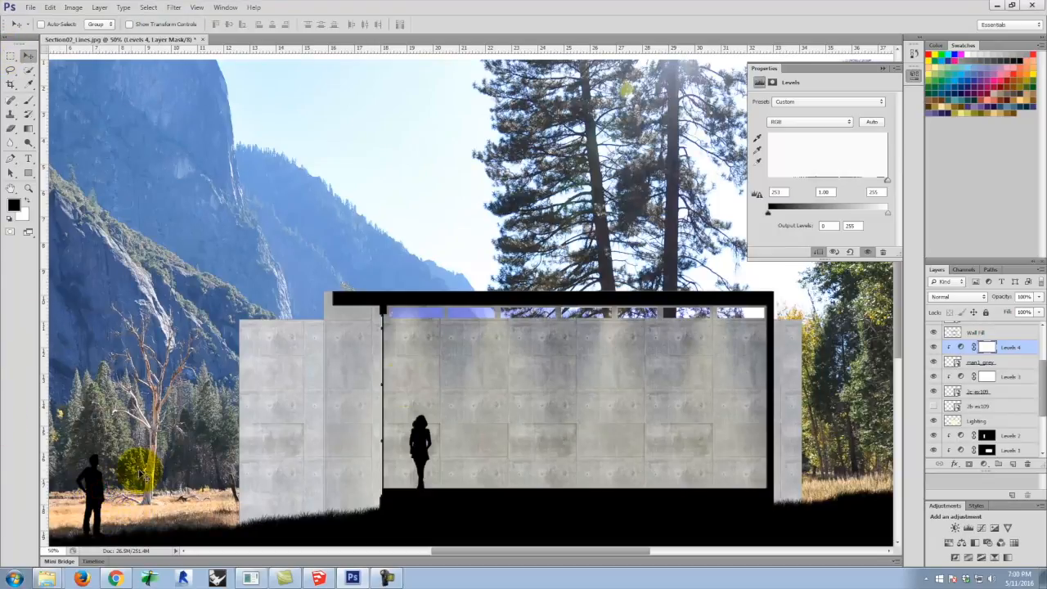
{"action": "left_click", "coordinate": [972, 361]}
{"action": "left_click_drag", "start_coordinate": [100, 487], "coordinate": [145, 481]}
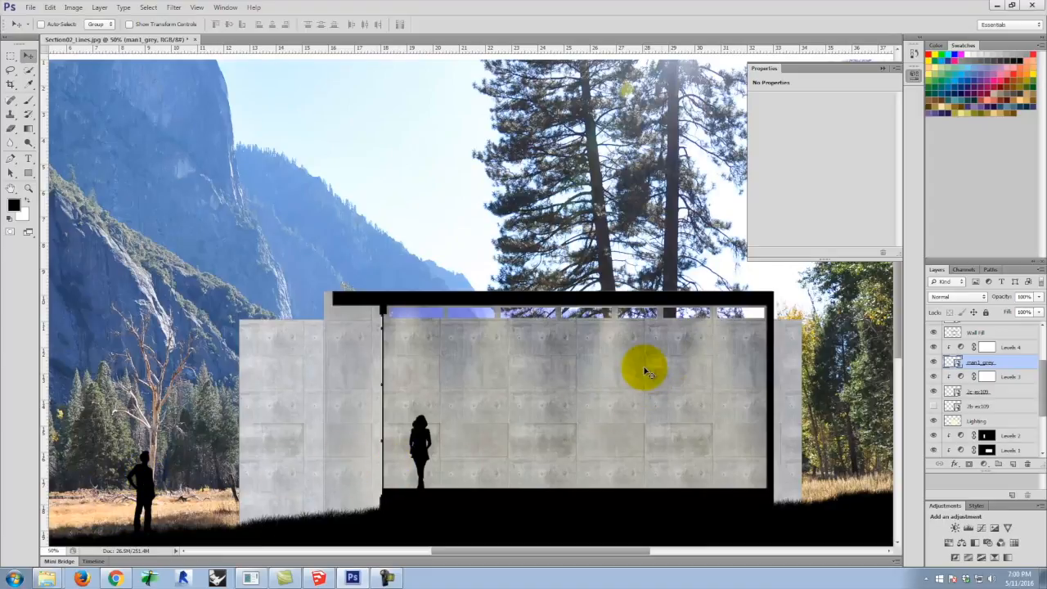
Show the hidden Xray, Shadows, Pen Gray and Airbrush layers over the whole section.
{"action": "key", "text": "ctrl+0"}
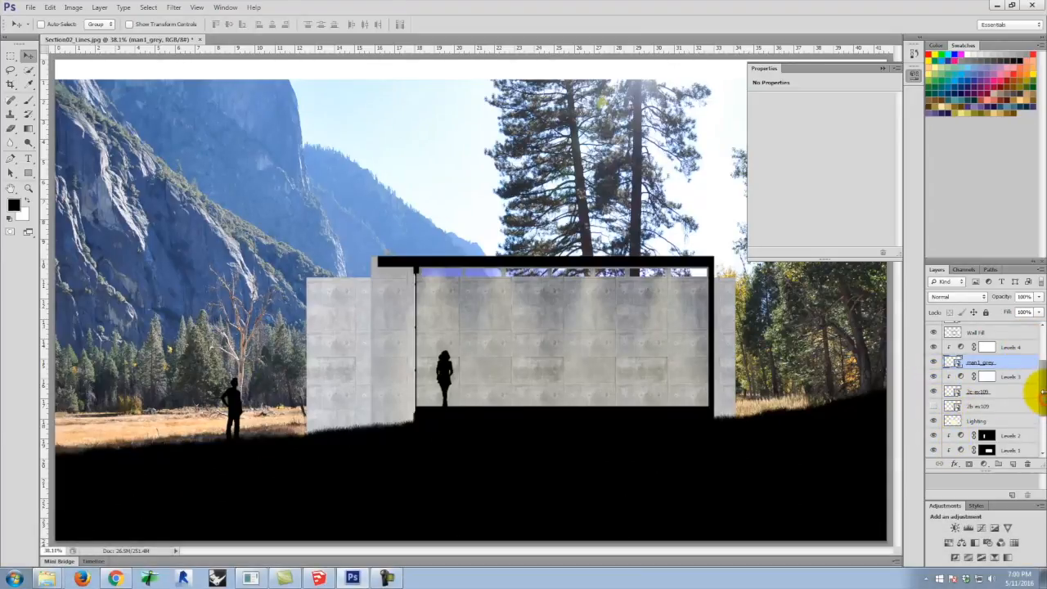
{"action": "left_click_drag", "start_coordinate": [1043, 397], "coordinate": [1040, 327]}
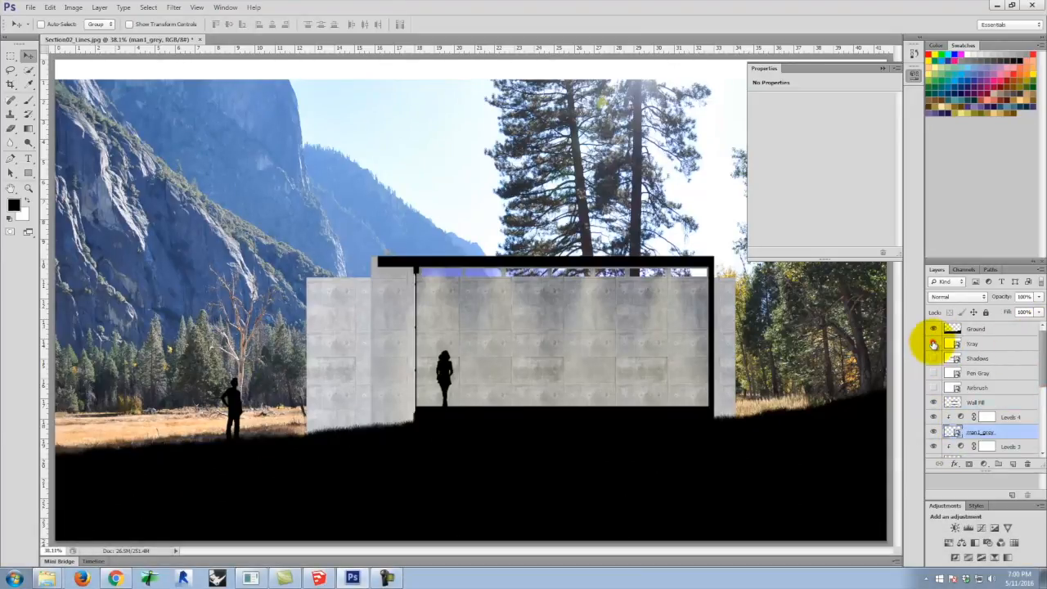
{"action": "left_click", "coordinate": [933, 344]}
{"action": "left_click", "coordinate": [933, 359]}
{"action": "left_click", "coordinate": [933, 373]}
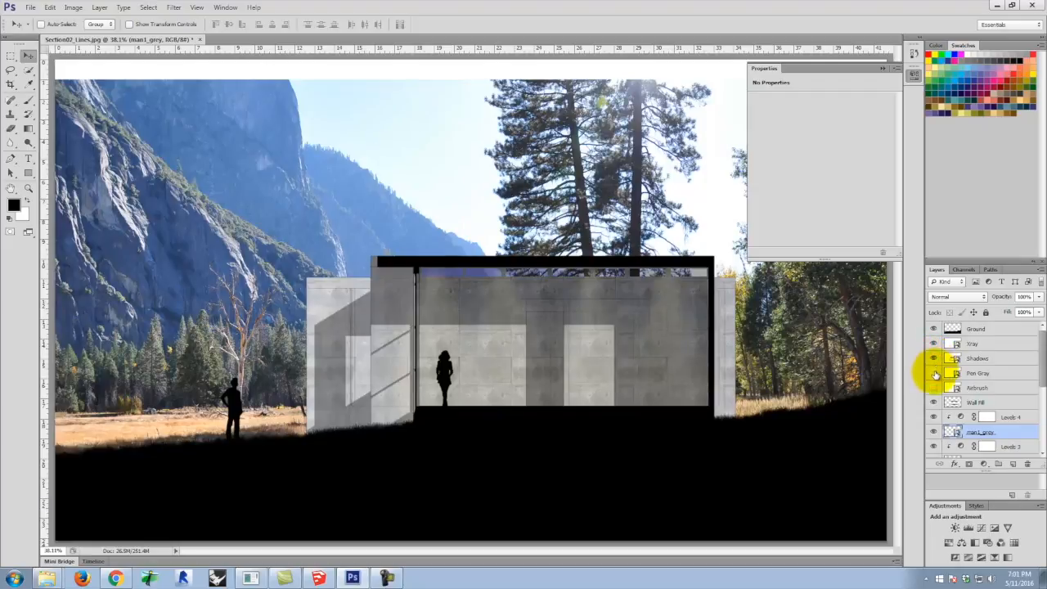
{"action": "left_click", "coordinate": [933, 388]}
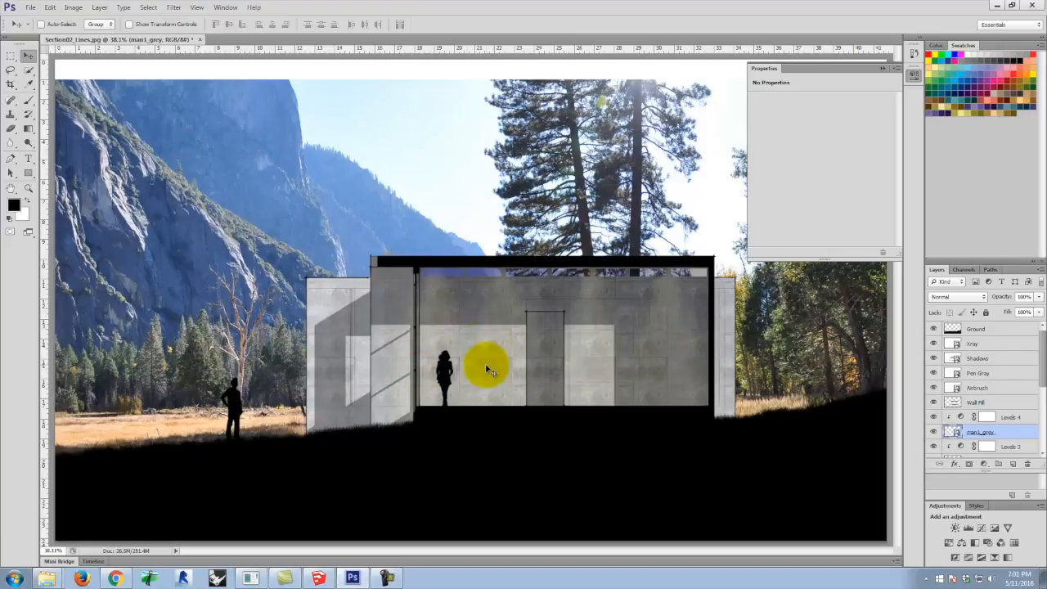
Rasterize the Shadows layer.
{"action": "left_click", "coordinate": [991, 359]}
{"action": "right_click", "coordinate": [979, 361]}
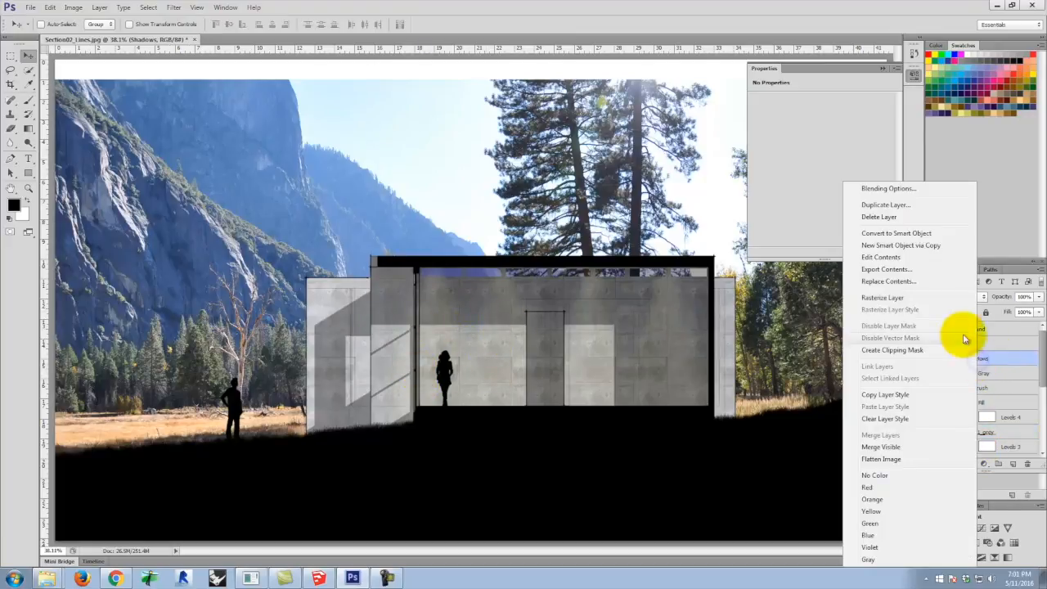
{"action": "left_click", "coordinate": [921, 299]}
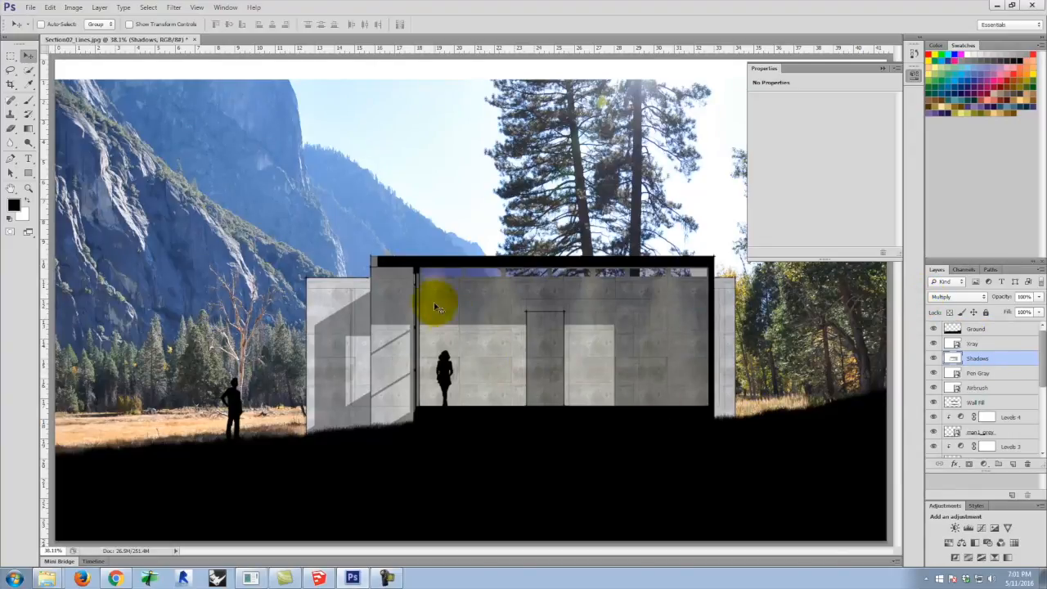
Select the interior room with a rectangular marquee, delete the shadows inside it from the Shadows layer, and clear the selection.
{"action": "left_click", "coordinate": [14, 62]}
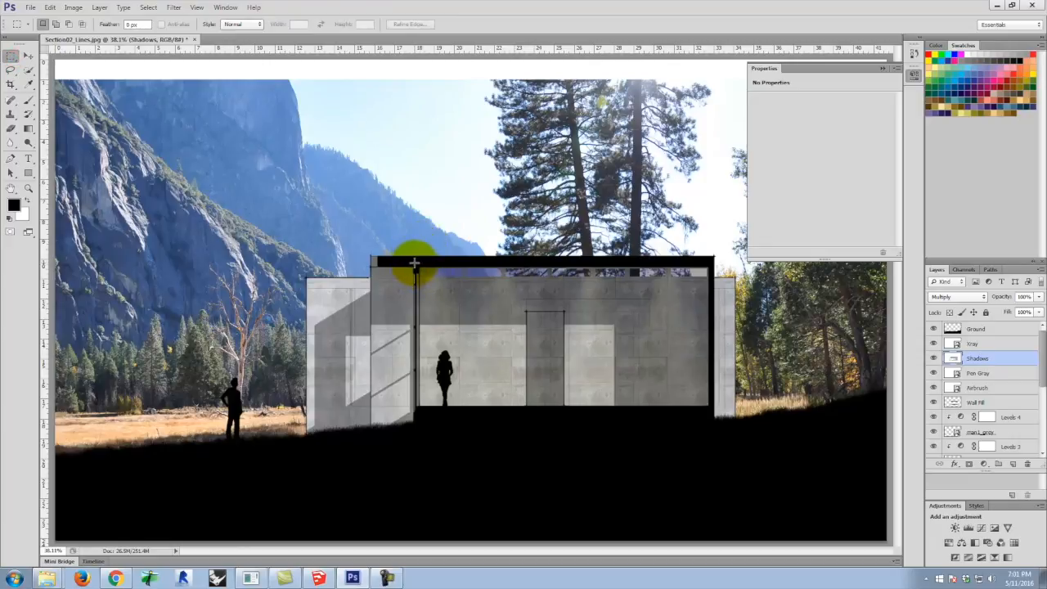
{"action": "left_click_drag", "start_coordinate": [417, 264], "coordinate": [713, 415]}
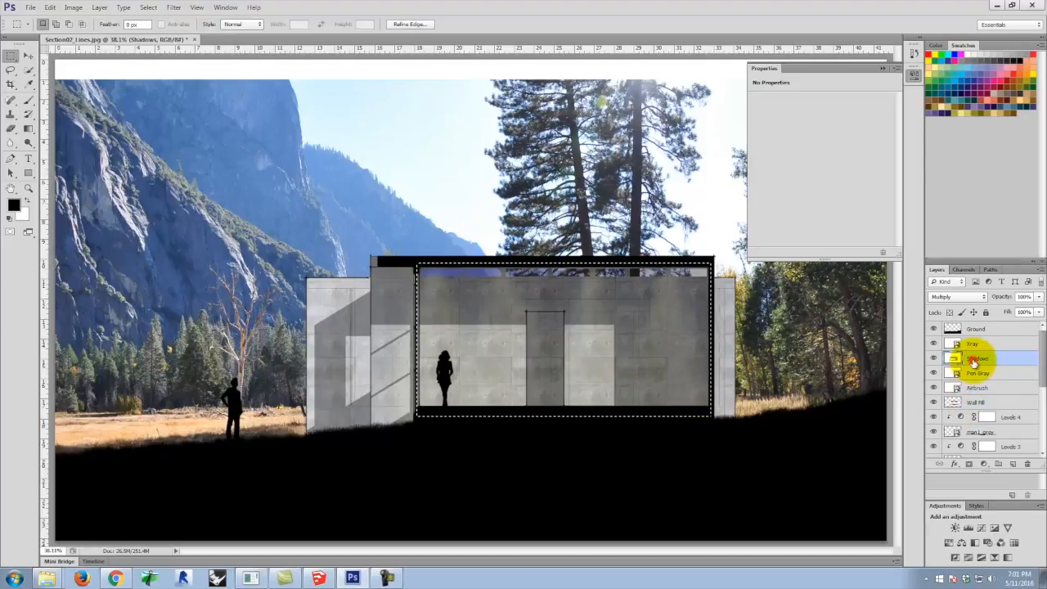
{"action": "key", "text": "Delete"}
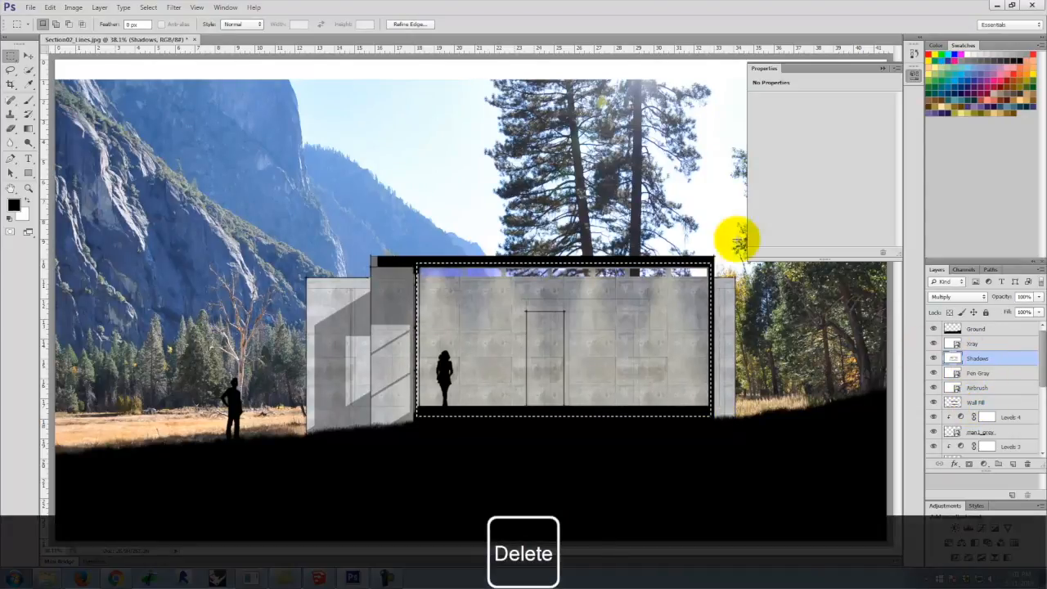
{"action": "left_click", "coordinate": [583, 184]}
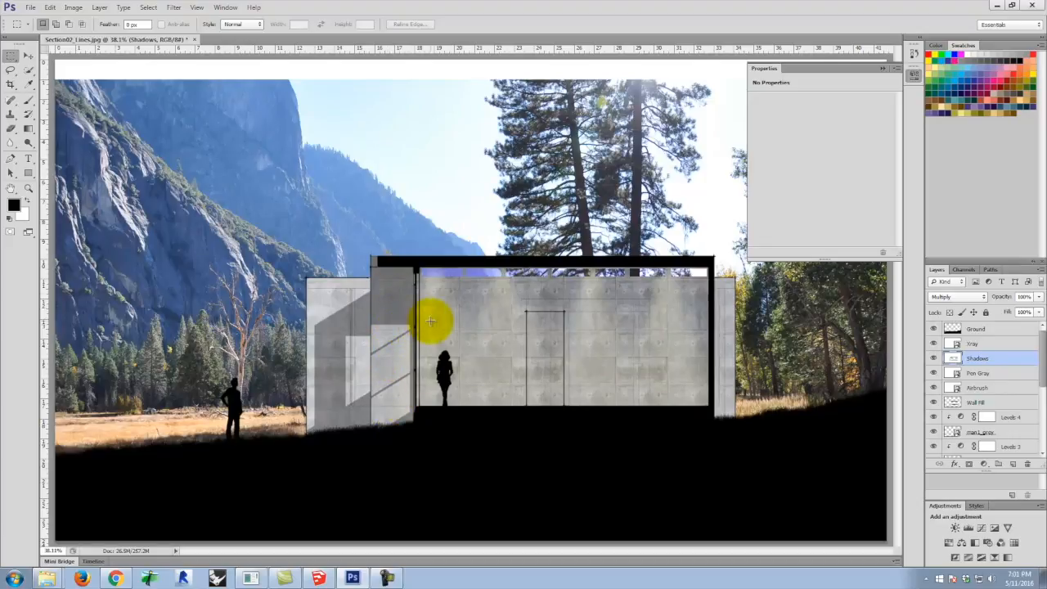
Marquee-select the sunlit patch on the concrete wall just outside the room's glass wall and pick the Eyedropper for sampling its shadow gray.
{"action": "key", "text": "ctrl+equal"}
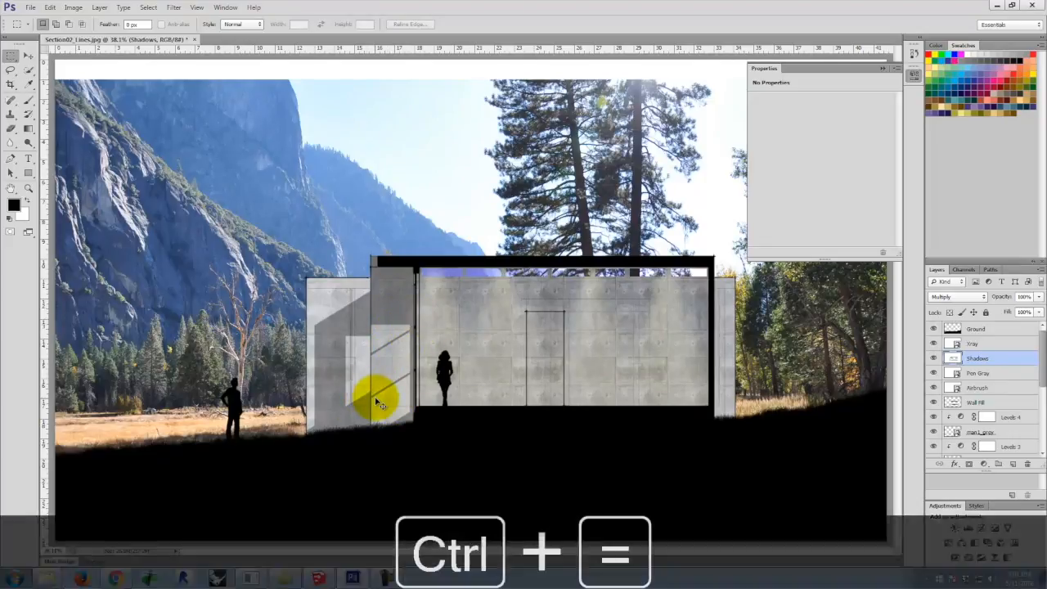
{"action": "key", "text": "ctrl+equal"}
{"action": "key", "text": "ctrl+equal"}
{"action": "left_click_drag", "start_coordinate": [374, 397], "coordinate": [445, 190]}
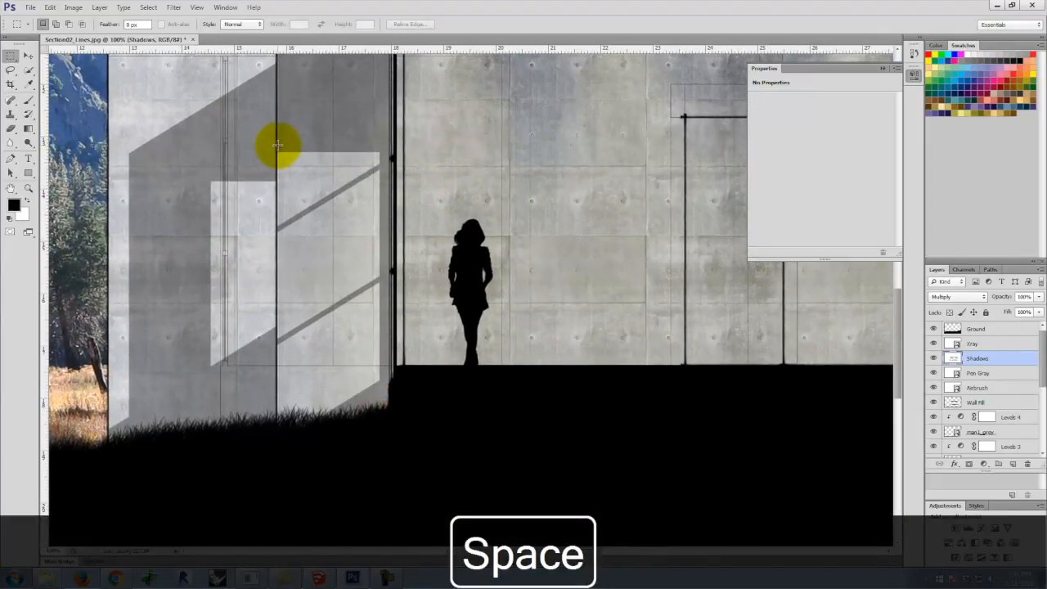
{"action": "left_click_drag", "start_coordinate": [276, 147], "coordinate": [383, 422]}
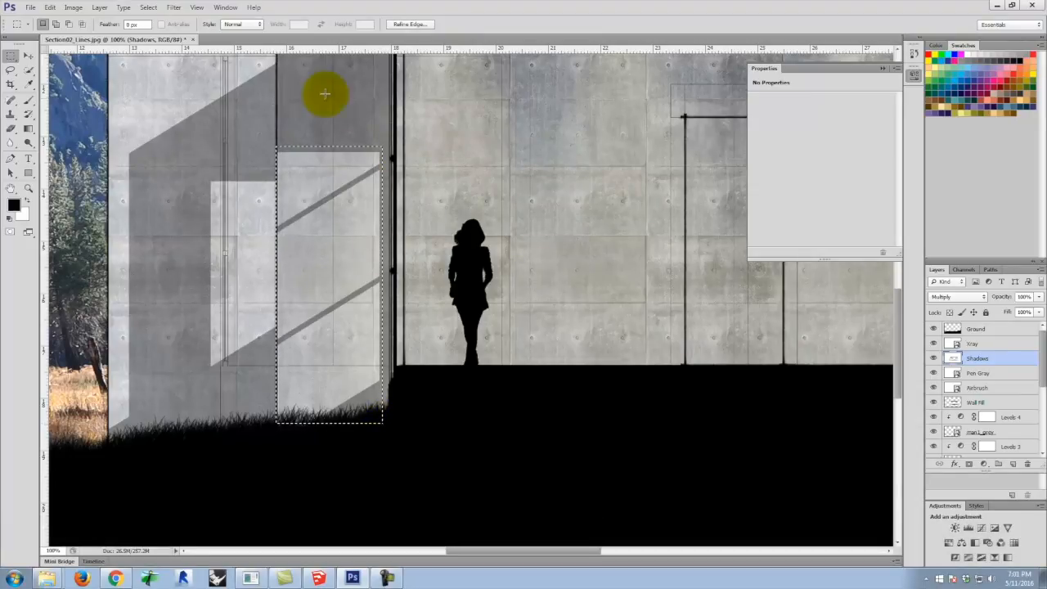
{"action": "left_click", "coordinate": [27, 85]}
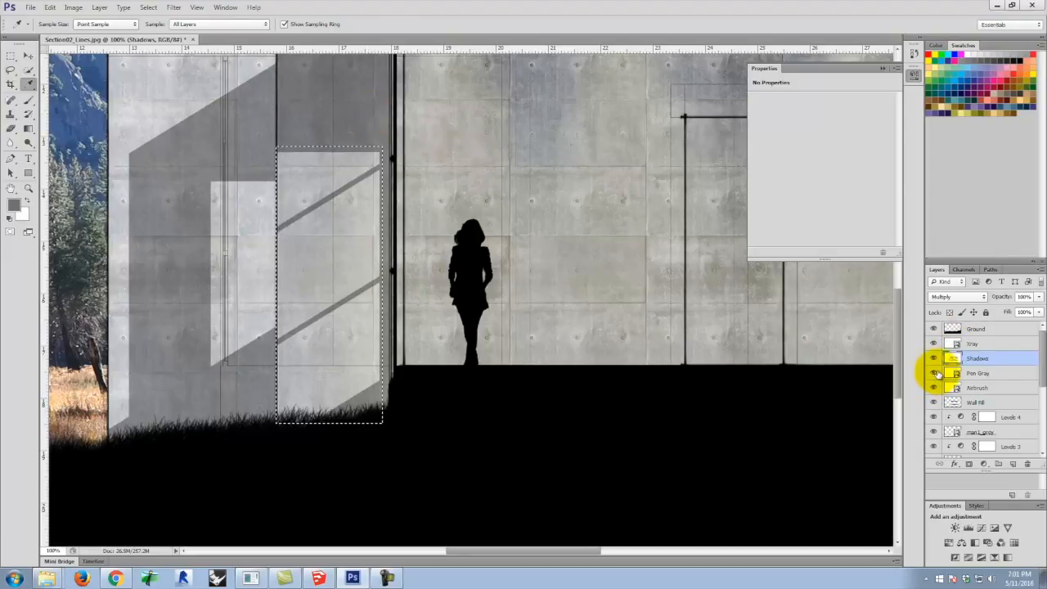
Hide the building, linework, texture and background layers around the Shadows layer to isolate its plain gray fill.
{"action": "left_click_drag", "start_coordinate": [933, 373], "coordinate": [922, 483]}
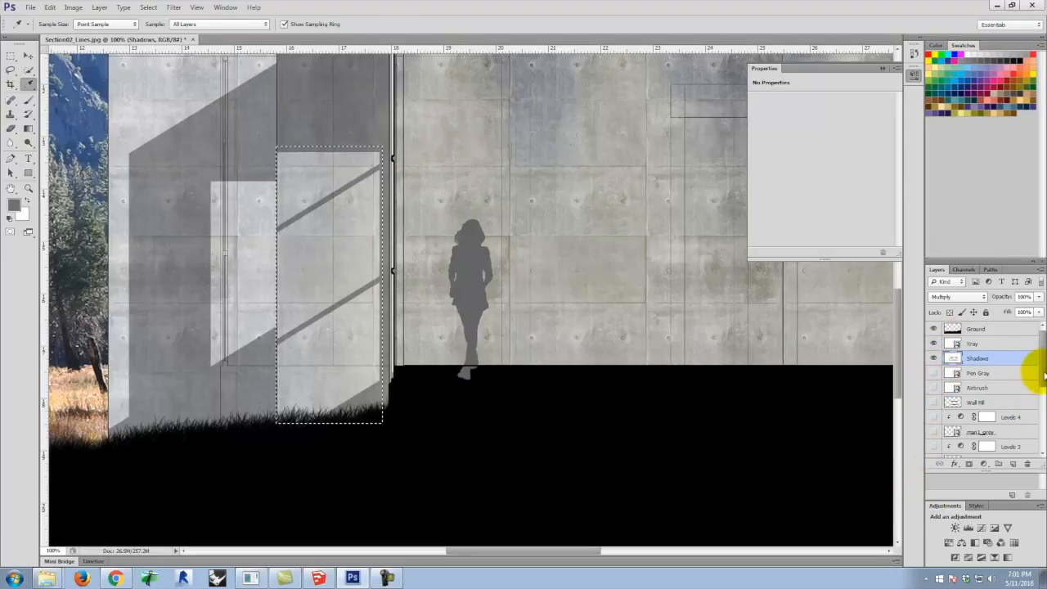
{"action": "left_click_drag", "start_coordinate": [1043, 357], "coordinate": [1038, 454]}
{"action": "left_click_drag", "start_coordinate": [932, 346], "coordinate": [933, 453]}
{"action": "left_click_drag", "start_coordinate": [1042, 407], "coordinate": [1037, 291]}
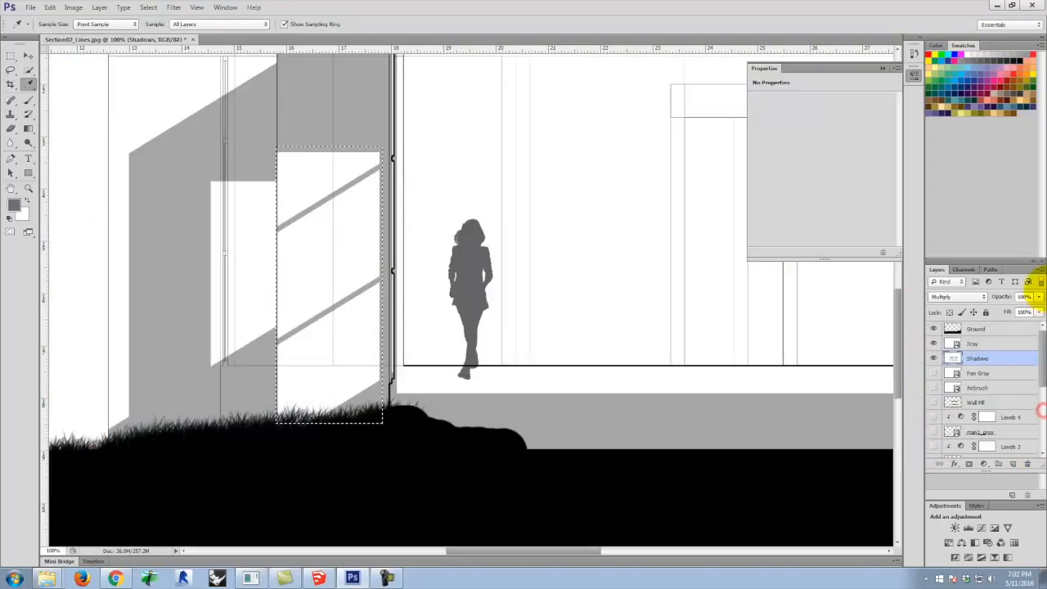
{"action": "left_click_drag", "start_coordinate": [933, 345], "coordinate": [937, 310]}
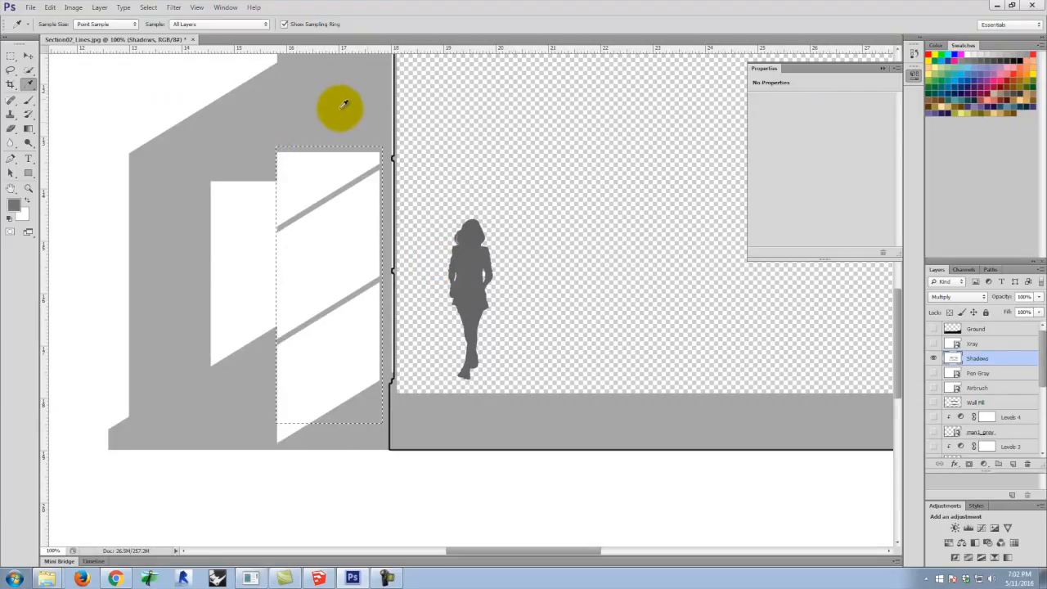
Brush the shadow gray over the selected sunlit patch and the small white triangle beneath it, and clear the selection.
{"action": "left_click", "coordinate": [29, 99]}
{"action": "mouse_move", "coordinate": [250, 158]}
{"action": "left_mouse_down"}
{"action": "mouse_move", "coordinate": [301, 176]}
{"action": "mouse_move", "coordinate": [247, 198]}
{"action": "mouse_move", "coordinate": [234, 281]}
{"action": "mouse_move", "coordinate": [289, 313]}
{"action": "mouse_move", "coordinate": [288, 395]}
{"action": "mouse_move", "coordinate": [342, 440]}
{"action": "left_mouse_up"}
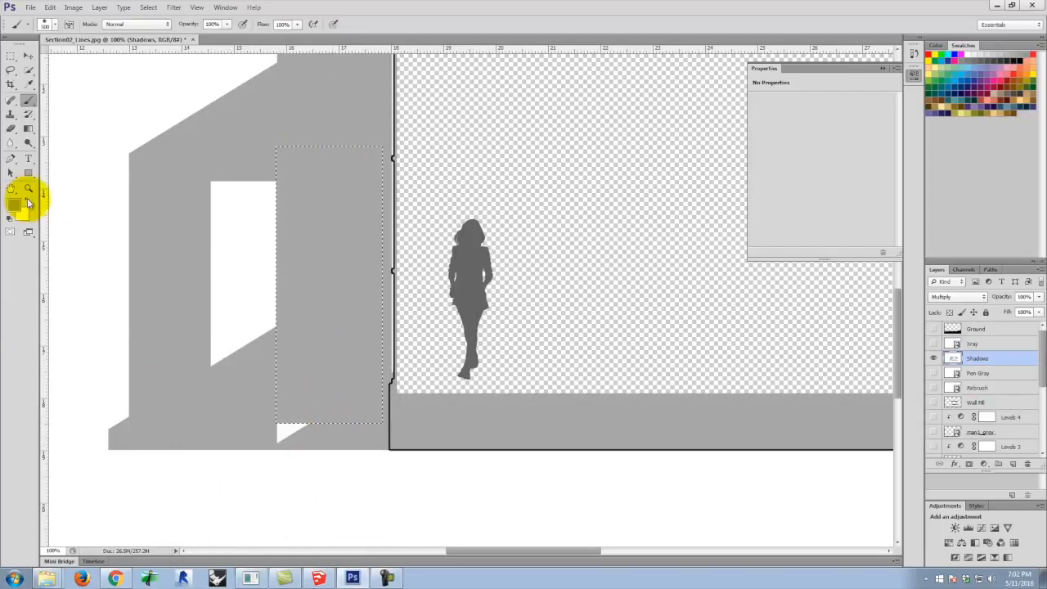
{"action": "left_click", "coordinate": [11, 55]}
{"action": "left_click", "coordinate": [213, 423]}
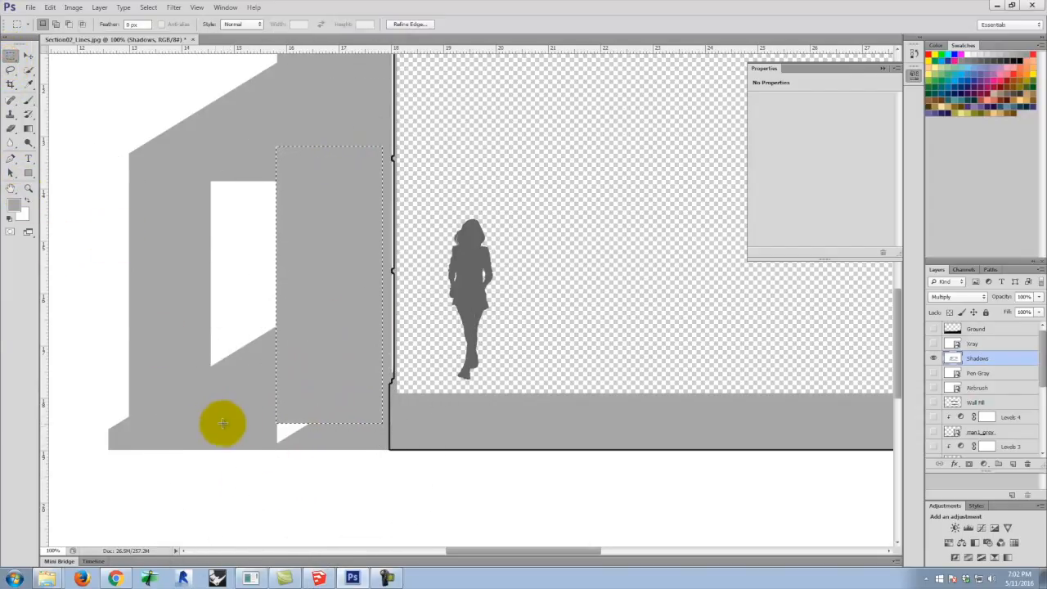
{"action": "left_click_drag", "start_coordinate": [266, 409], "coordinate": [325, 447]}
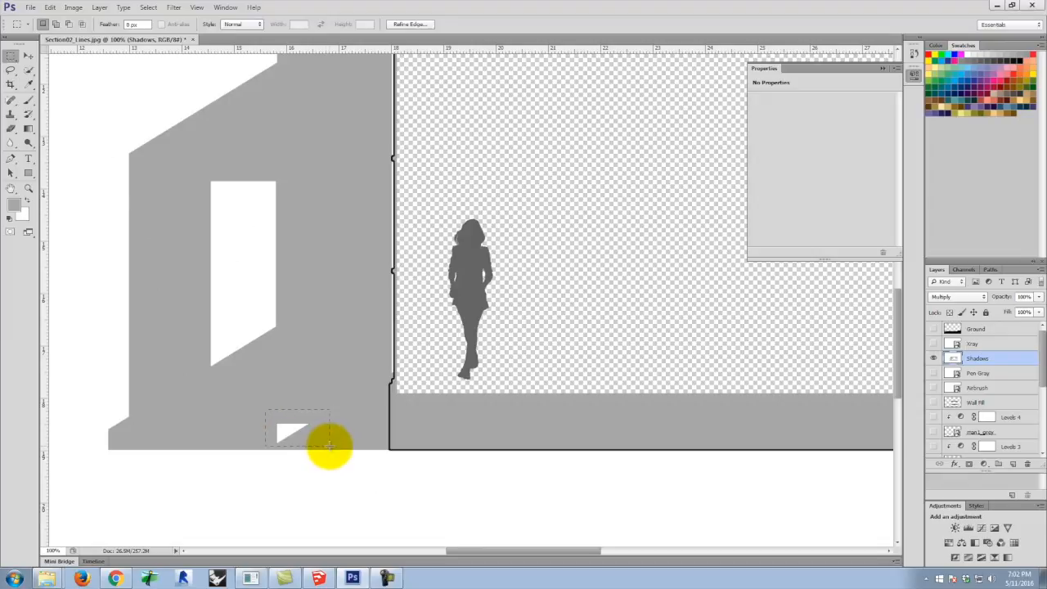
{"action": "left_click", "coordinate": [30, 99]}
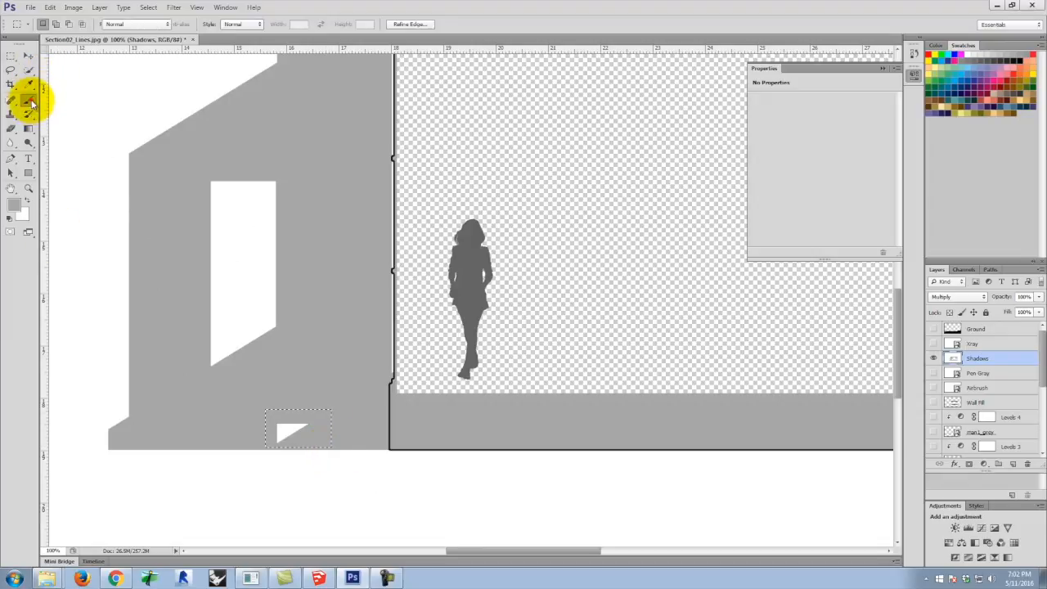
{"action": "mouse_move", "coordinate": [297, 472]}
{"action": "left_mouse_down"}
{"action": "mouse_move", "coordinate": [280, 450]}
{"action": "mouse_move", "coordinate": [311, 437]}
{"action": "left_mouse_up"}
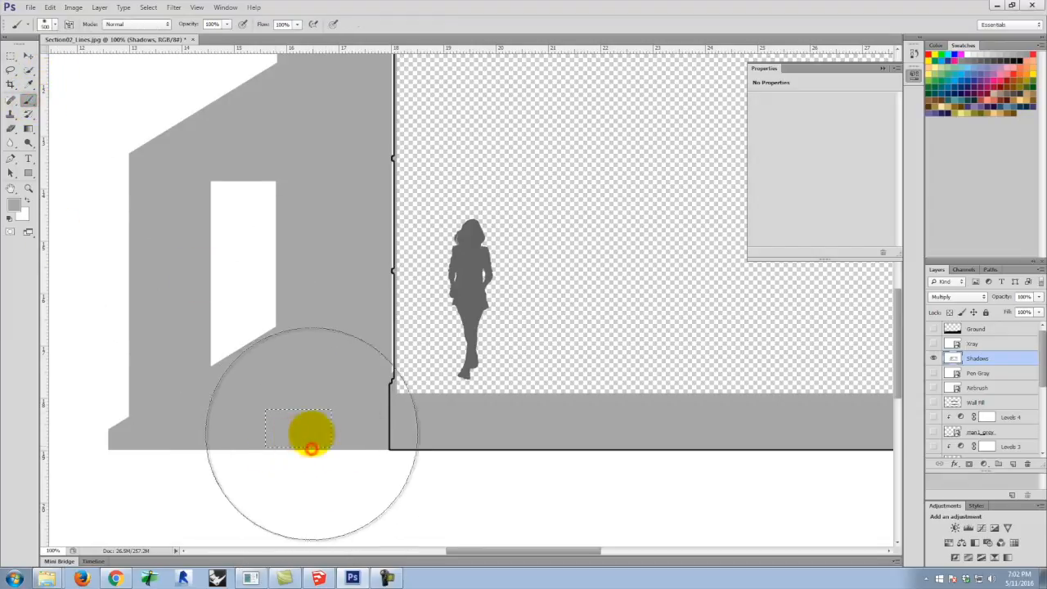
{"action": "left_click", "coordinate": [10, 56]}
{"action": "left_click", "coordinate": [117, 58]}
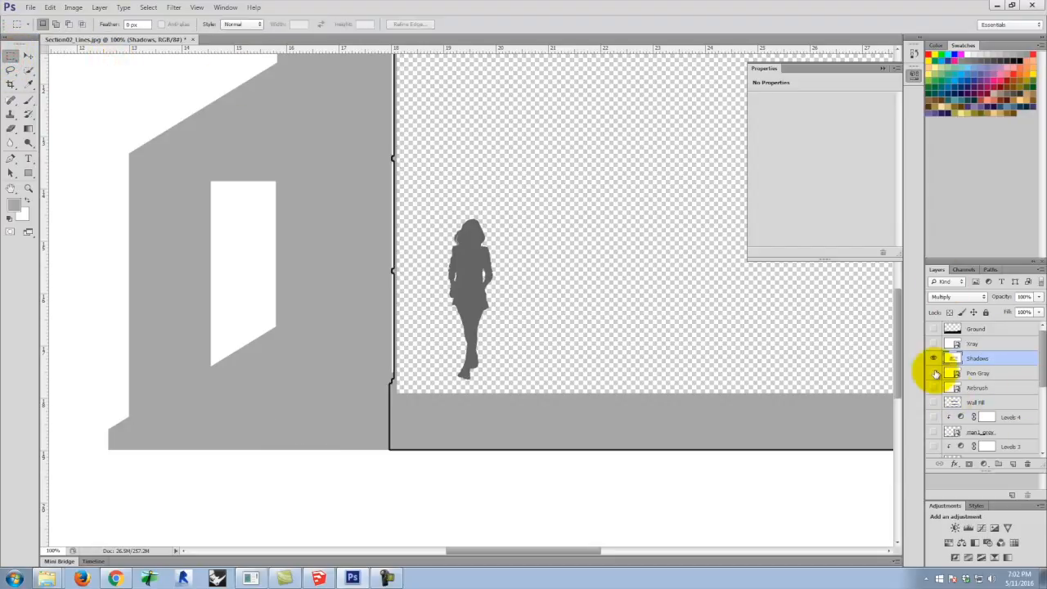
Show the Ground, Xray, Pen Gray, Airbrush, Wall Fill, Levels 4, man1_grey, Levels 3 and Lighting layers again.
{"action": "left_click", "coordinate": [933, 330]}
{"action": "left_click", "coordinate": [933, 343]}
{"action": "scroll", "coordinate": [1032, 364], "scroll_direction": "down", "scroll_amount": 2}
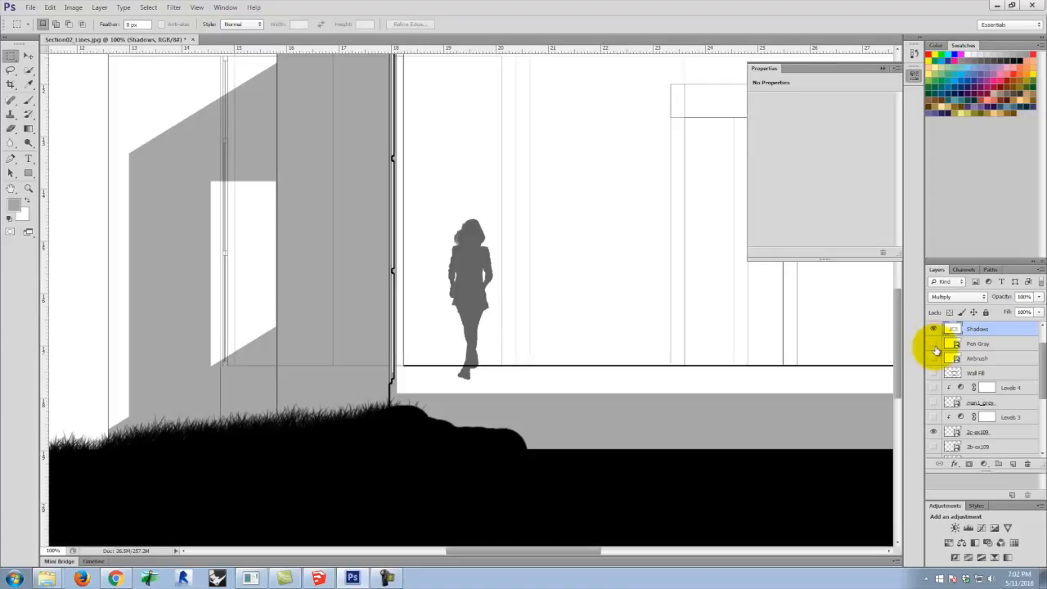
{"action": "left_click", "coordinate": [933, 345]}
{"action": "left_click", "coordinate": [933, 359]}
{"action": "left_click", "coordinate": [934, 373]}
{"action": "scroll", "coordinate": [1037, 381], "scroll_direction": "down", "scroll_amount": 3}
{"action": "left_click", "coordinate": [933, 346]}
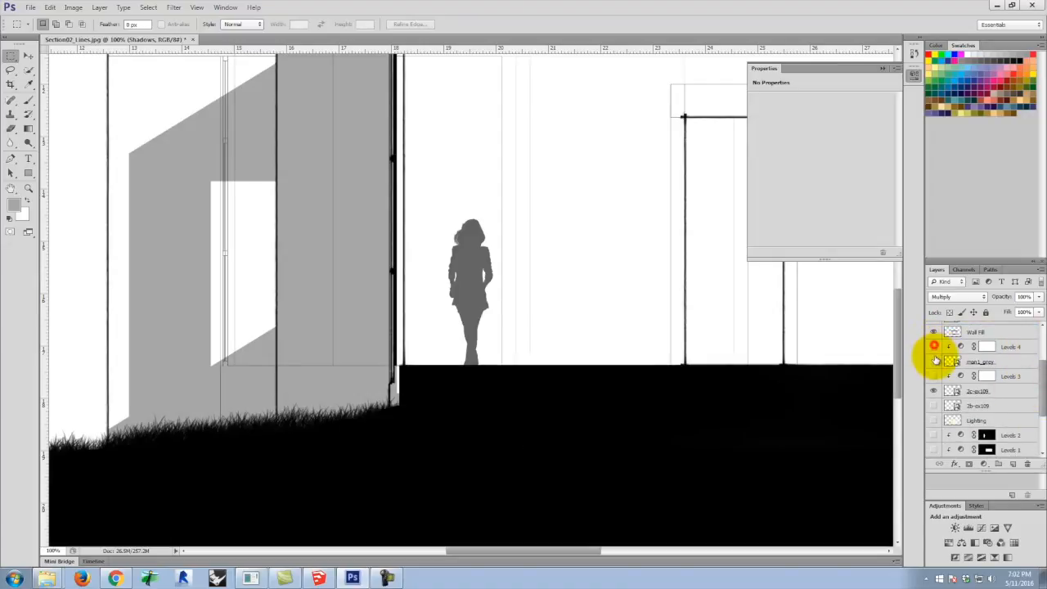
{"action": "left_click", "coordinate": [933, 375]}
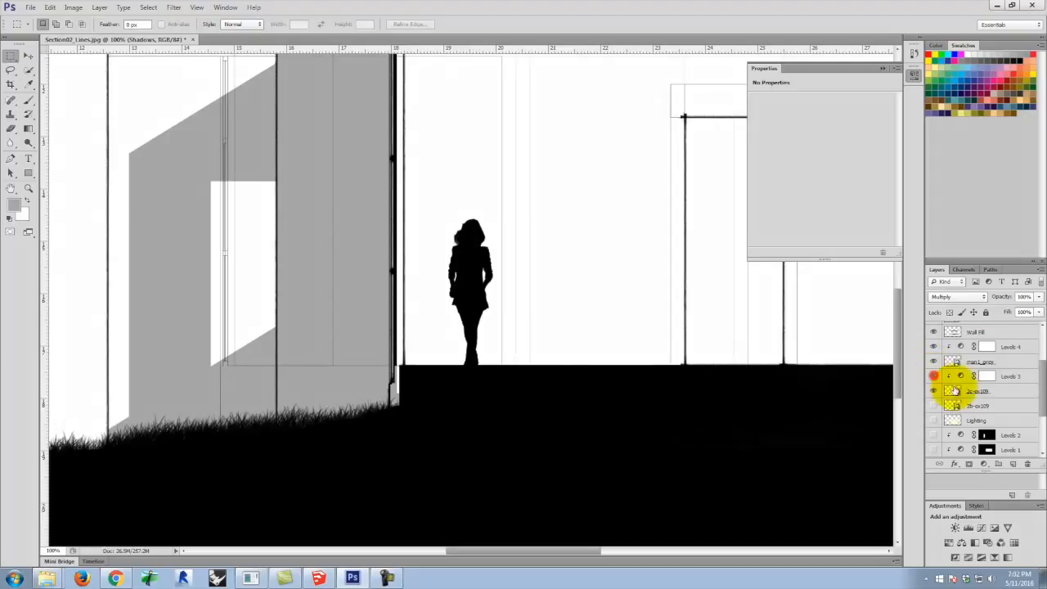
{"action": "left_click", "coordinate": [931, 422]}
Show both Levels layers above the concrete texture, the texture itself, Hue/Saturation, Background and Lines, leaving the Channel Mixer layer hidden.
{"action": "scroll", "coordinate": [1032, 405], "scroll_direction": "down", "scroll_amount": 5}
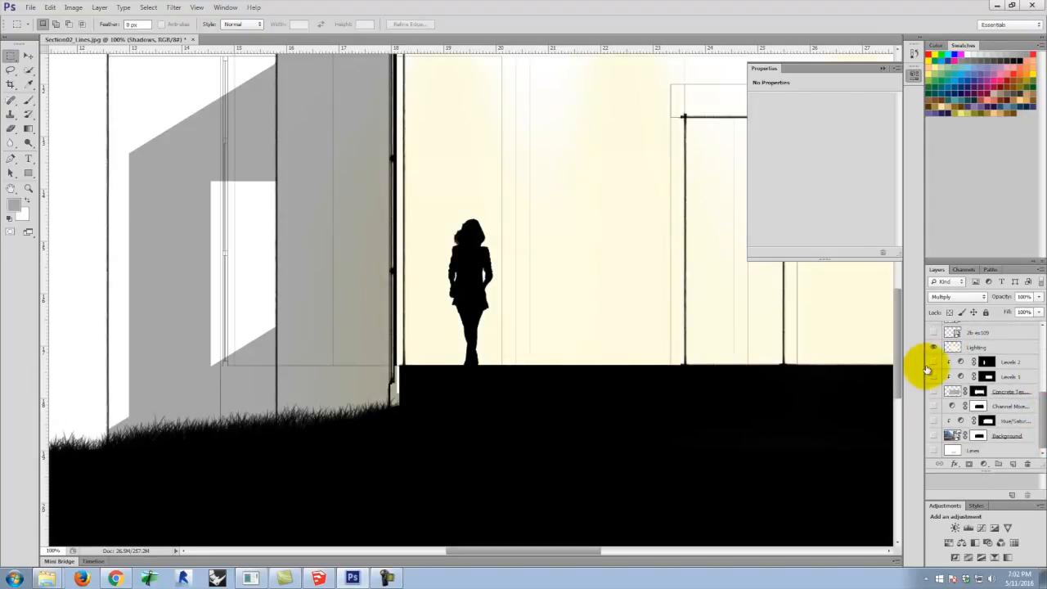
{"action": "left_click", "coordinate": [934, 392]}
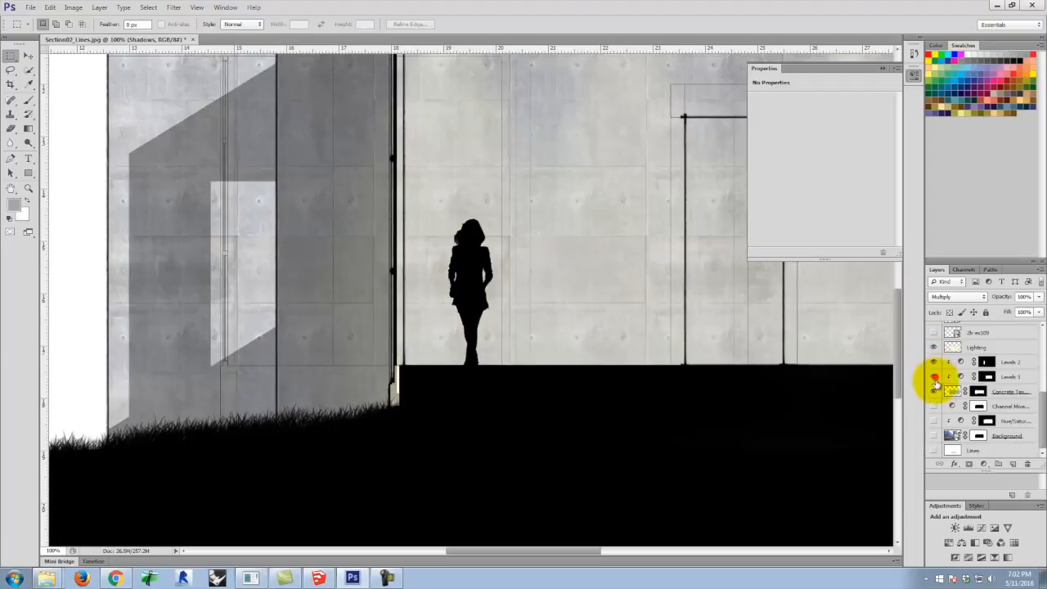
{"action": "left_click", "coordinate": [934, 377]}
{"action": "left_click", "coordinate": [934, 406]}
{"action": "left_click", "coordinate": [934, 421]}
{"action": "left_click", "coordinate": [933, 435]}
{"action": "left_click", "coordinate": [933, 435]}
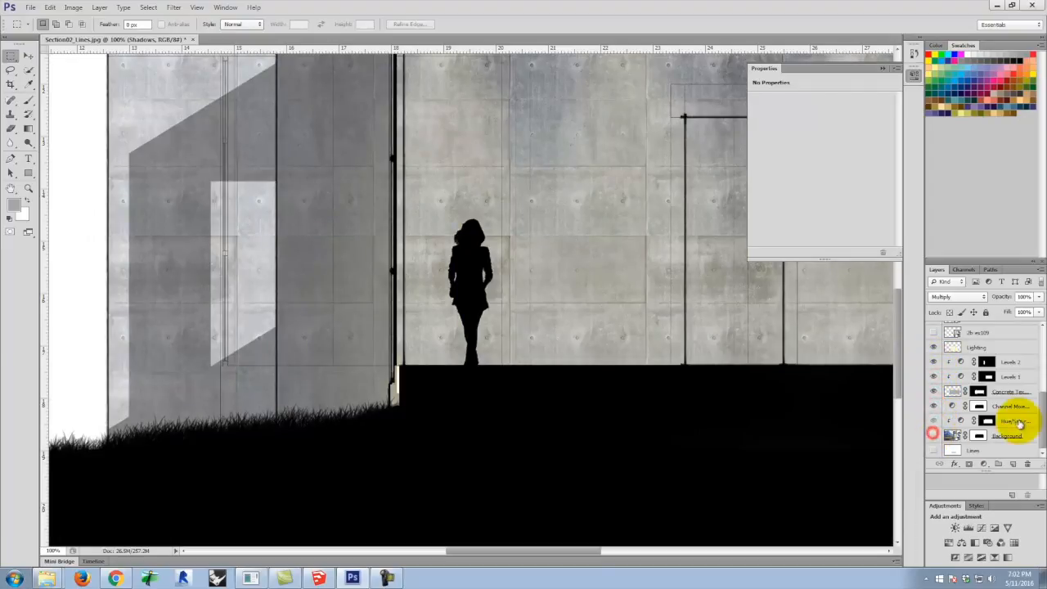
{"action": "left_click", "coordinate": [933, 435]}
{"action": "left_click", "coordinate": [933, 449]}
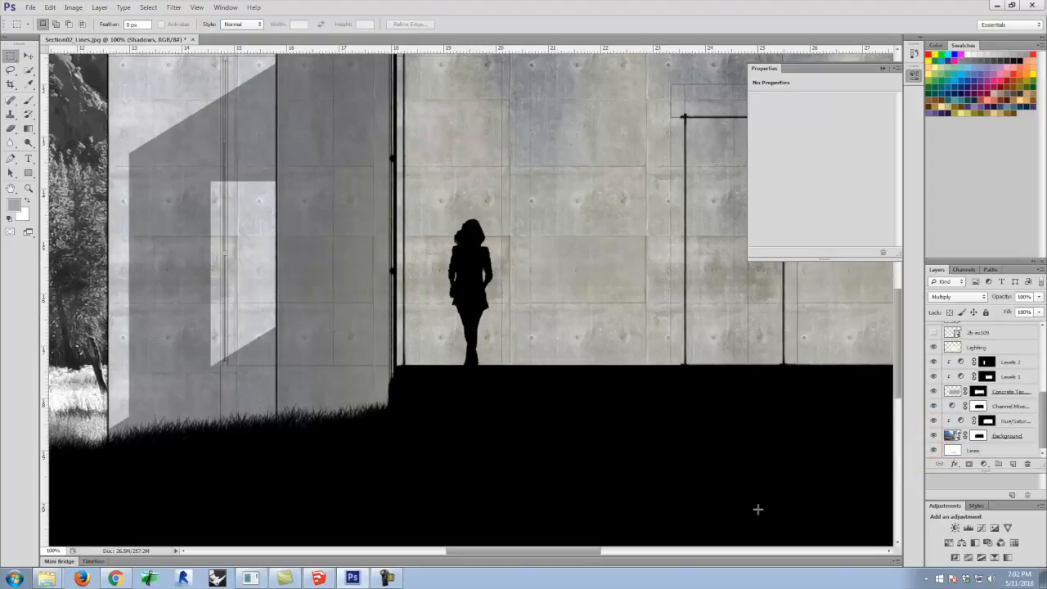
{"action": "key", "text": "ctrl+0"}
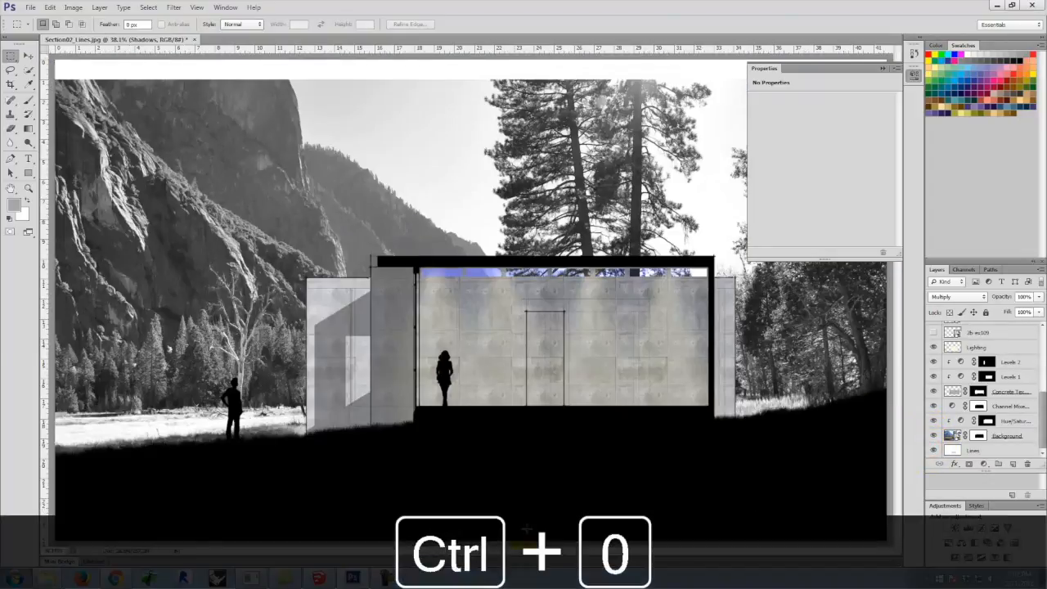
{"action": "left_click", "coordinate": [933, 405]}
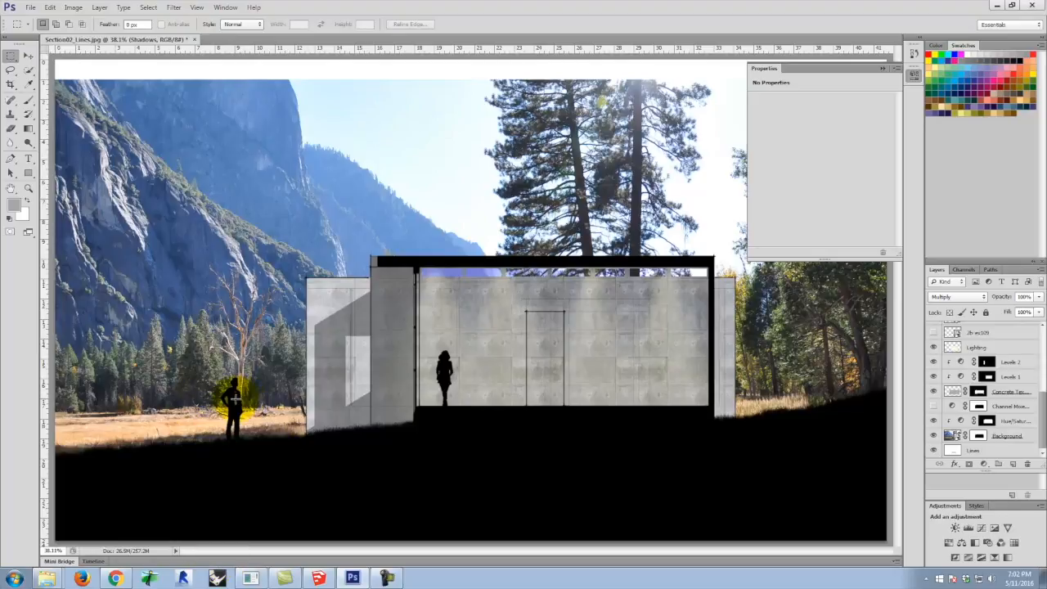
Move the man1_grey silhouette away from the bare tree to the far left of the meadow.
{"action": "left_click_drag", "start_coordinate": [1040, 417], "coordinate": [1039, 343]}
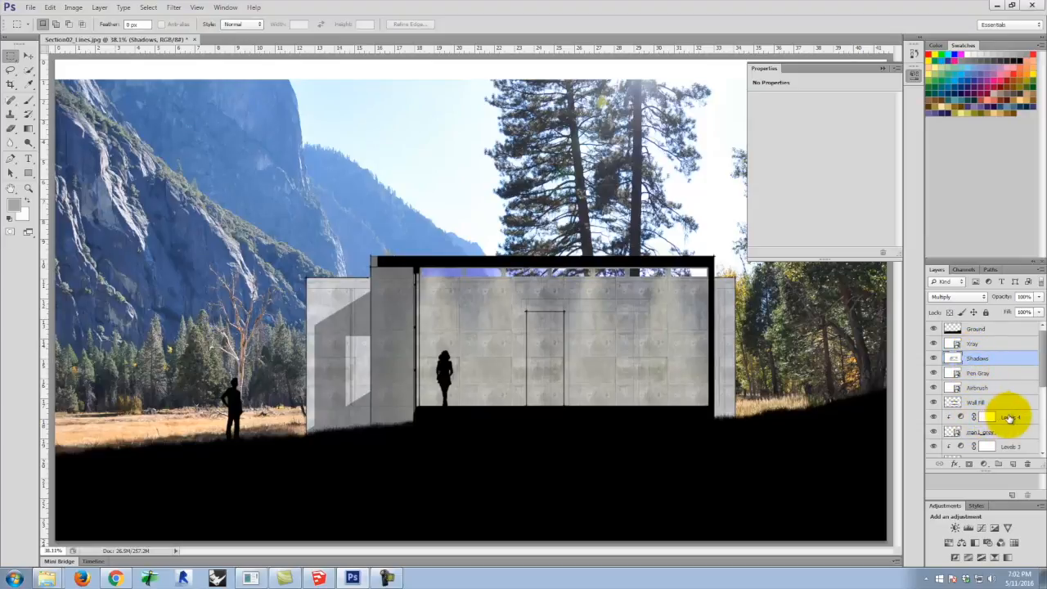
{"action": "left_click", "coordinate": [986, 431]}
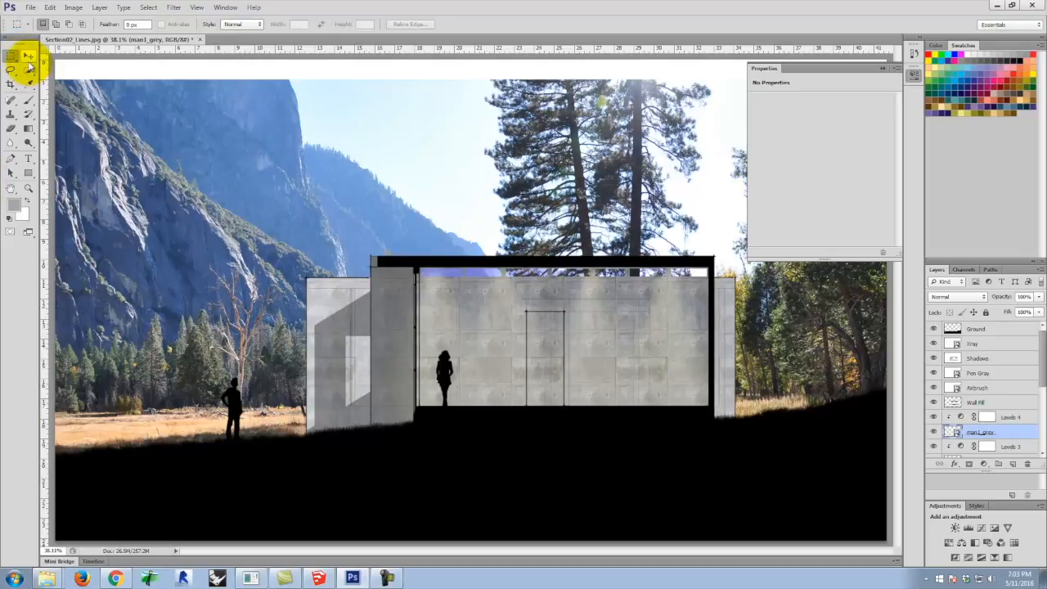
{"action": "left_click", "coordinate": [29, 58]}
{"action": "left_click_drag", "start_coordinate": [214, 404], "coordinate": [122, 413]}
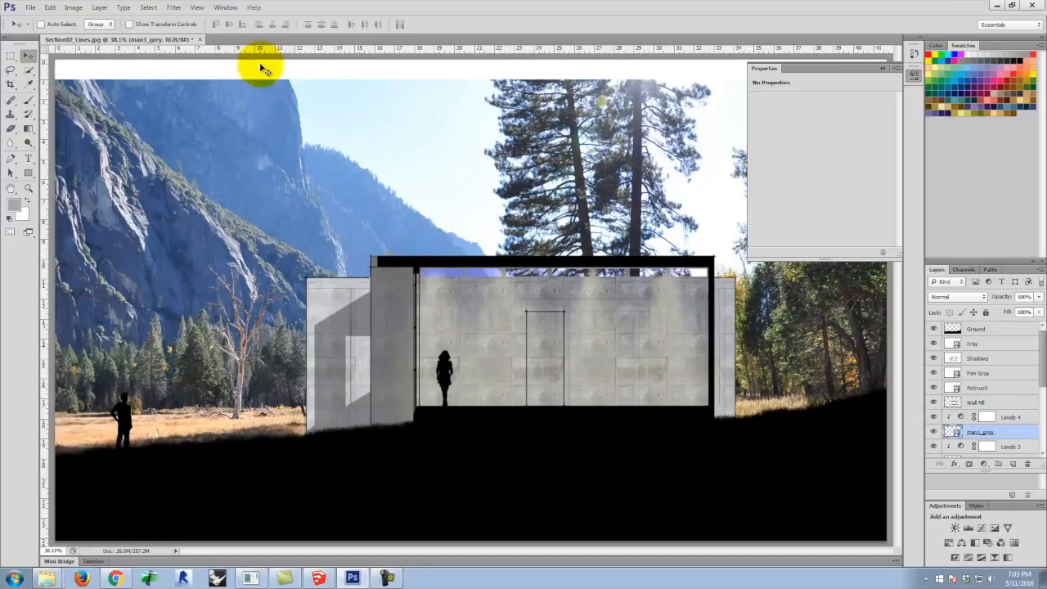
Select the white area surrounding the building on the Lines layer with the Magic Wand at a tolerance of 32.
{"action": "key", "text": "ctrl+minus"}
{"action": "key", "text": "ctrl+minus"}
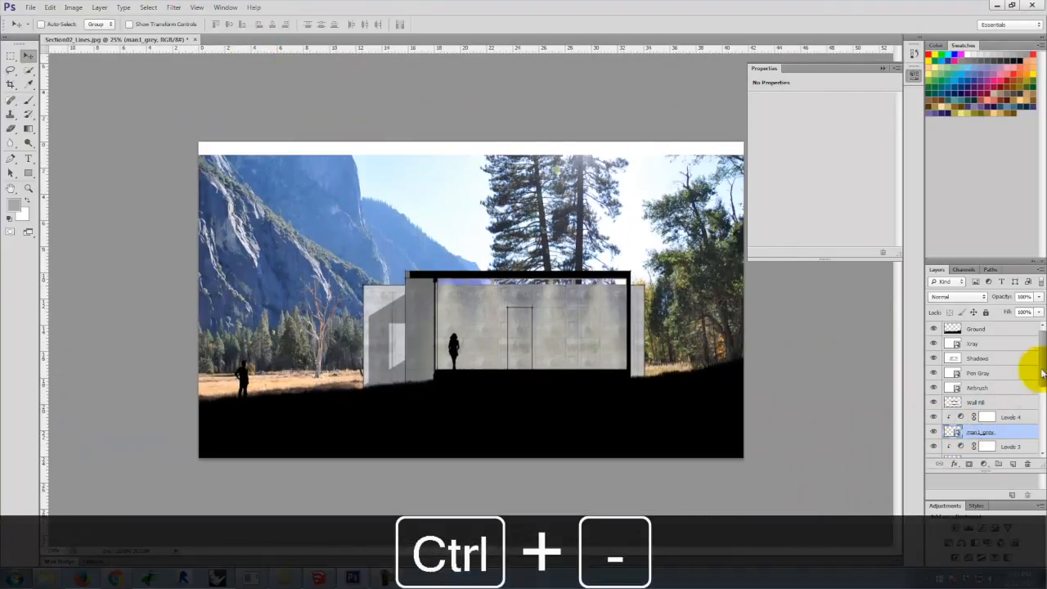
{"action": "scroll", "coordinate": [1036, 386], "scroll_direction": "down", "scroll_amount": 2}
{"action": "scroll", "coordinate": [1036, 393], "scroll_direction": "down", "scroll_amount": 3}
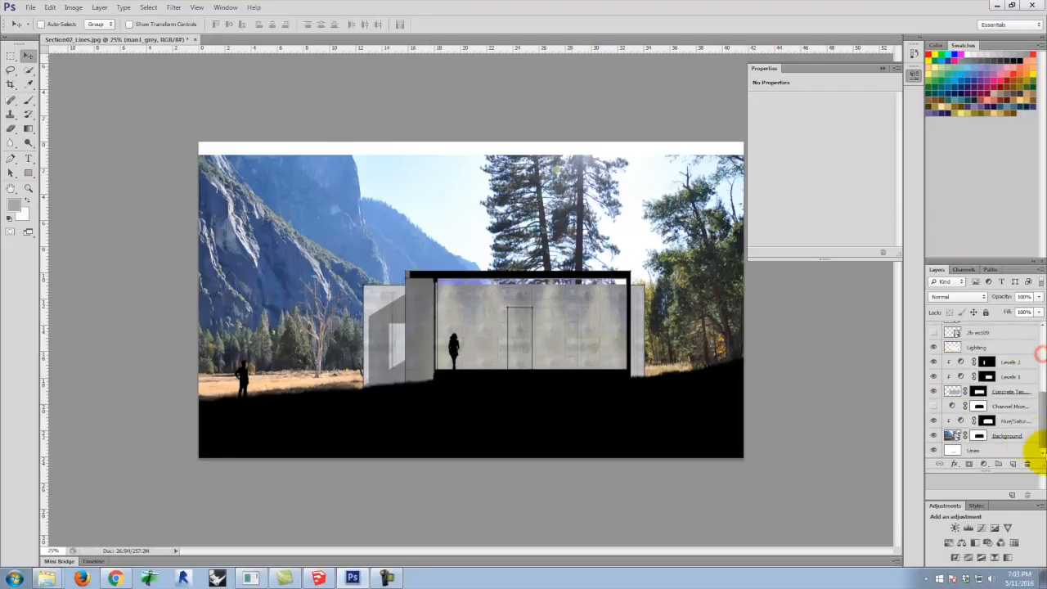
{"action": "left_click", "coordinate": [973, 452]}
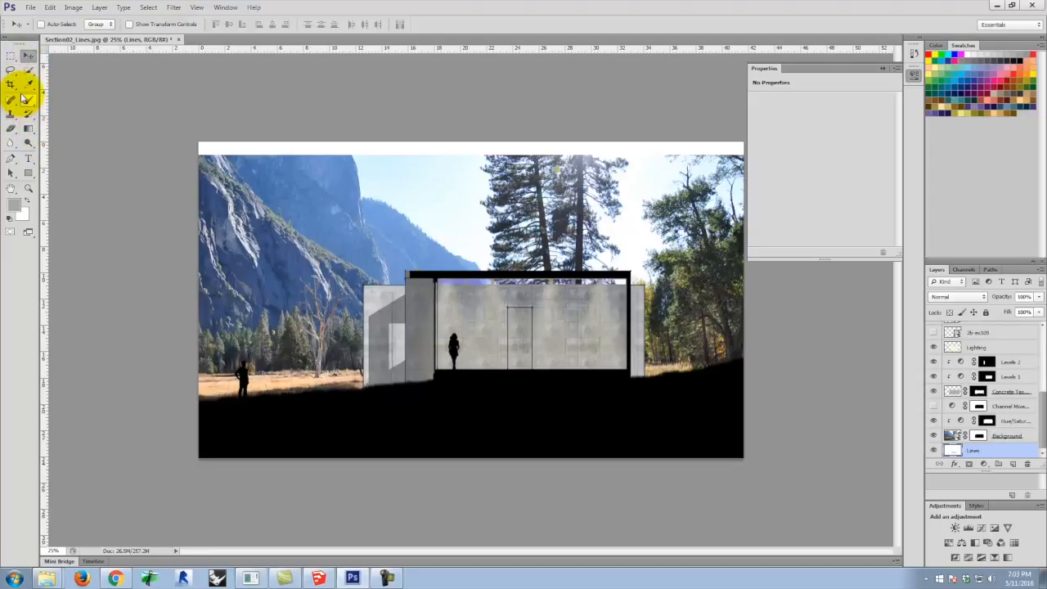
{"action": "left_click", "coordinate": [28, 69]}
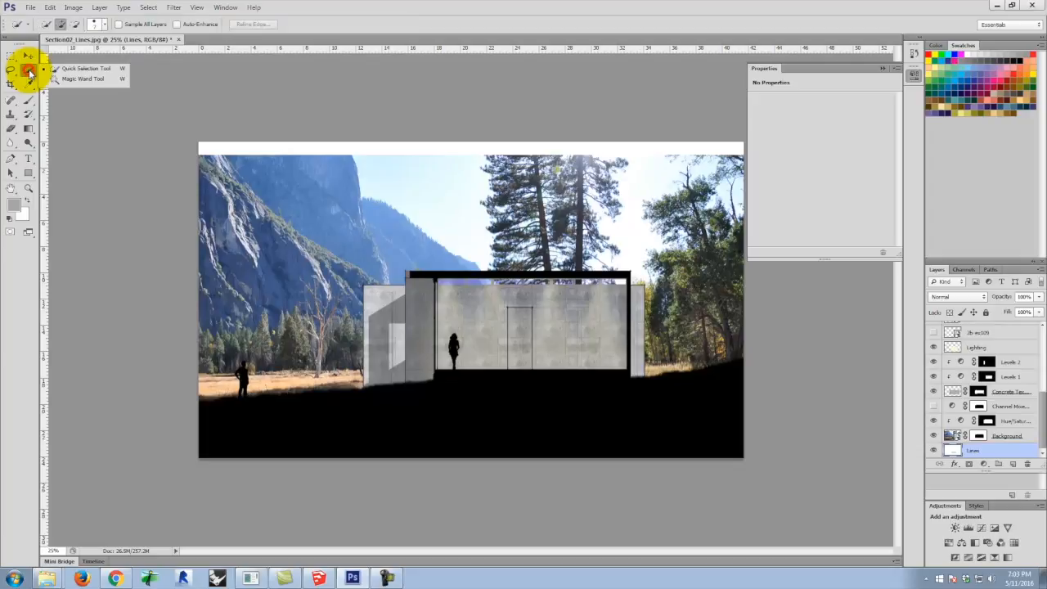
{"action": "left_click", "coordinate": [73, 78]}
{"action": "left_click", "coordinate": [435, 180]}
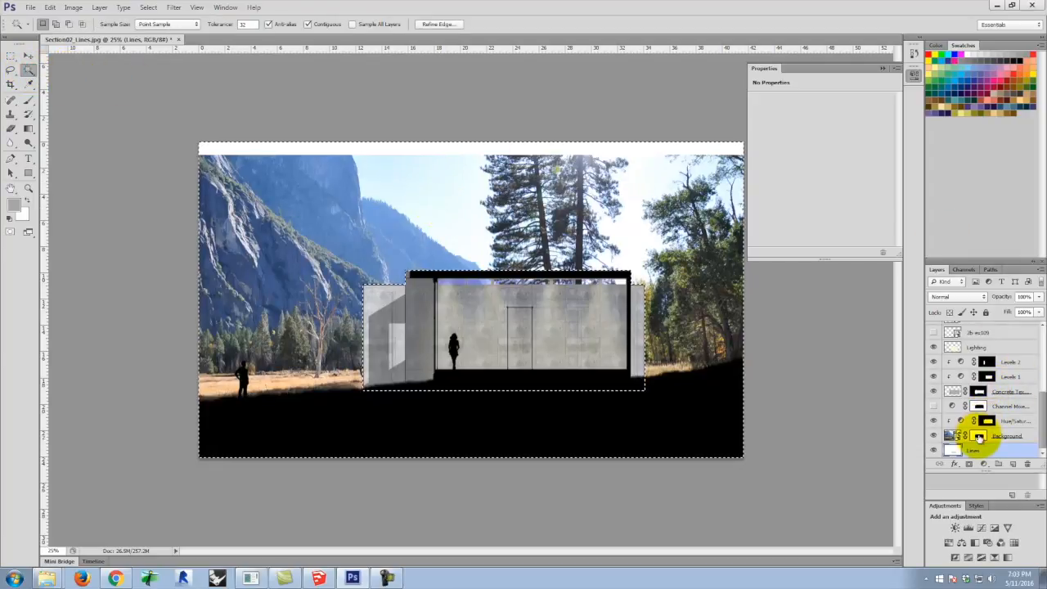
Fade the top edge of the landscape photo into white with a vertical black gradient on the Background layer's mask.
{"action": "left_click", "coordinate": [980, 436]}
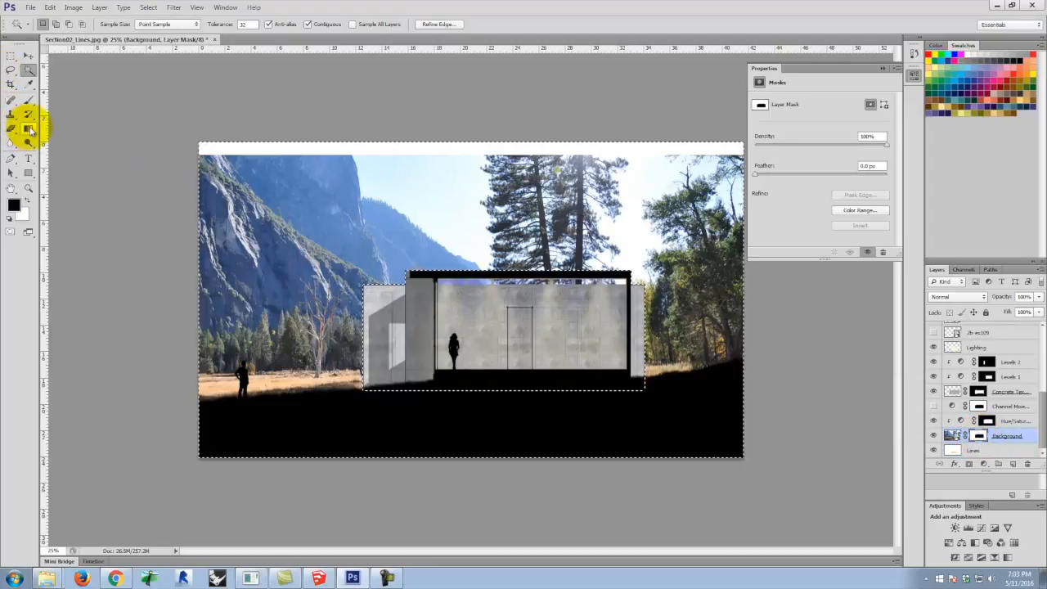
{"action": "left_click", "coordinate": [27, 130]}
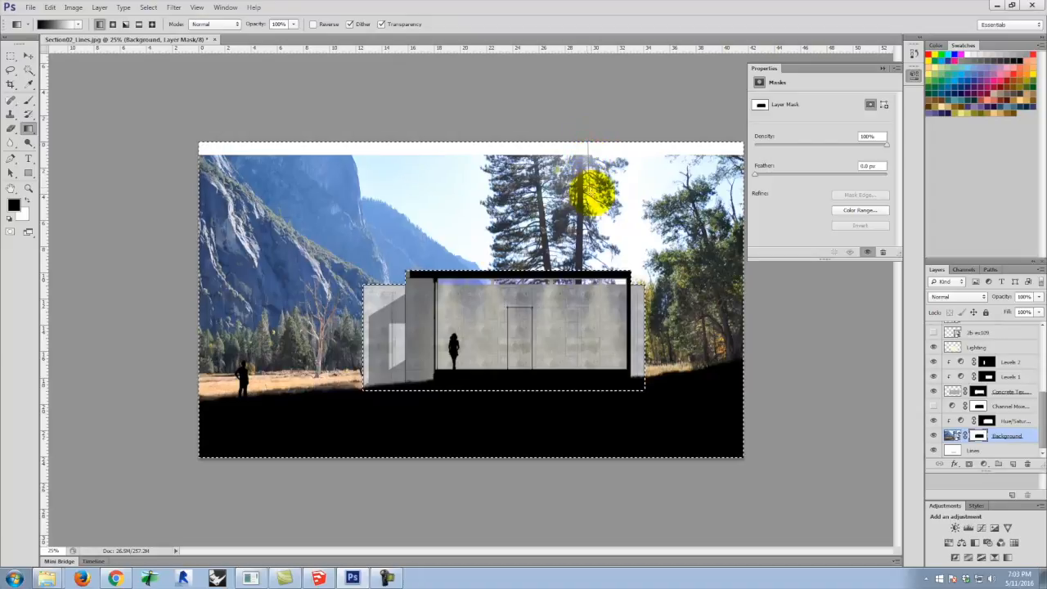
{"action": "left_click_drag", "start_coordinate": [587, 193], "coordinate": [588, 193]}
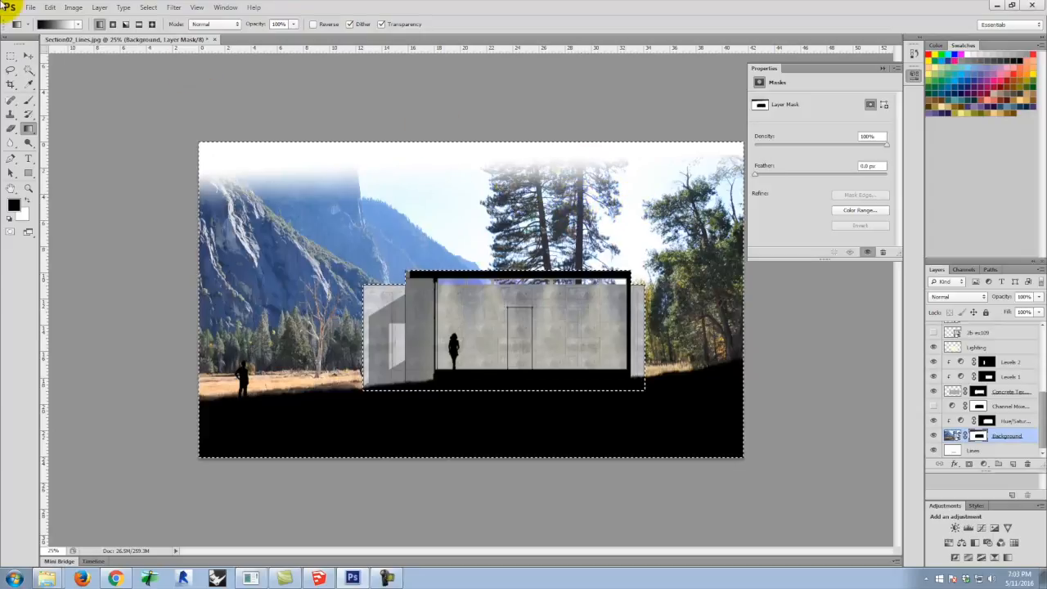
{"action": "left_click", "coordinate": [10, 56]}
{"action": "left_click", "coordinate": [299, 262]}
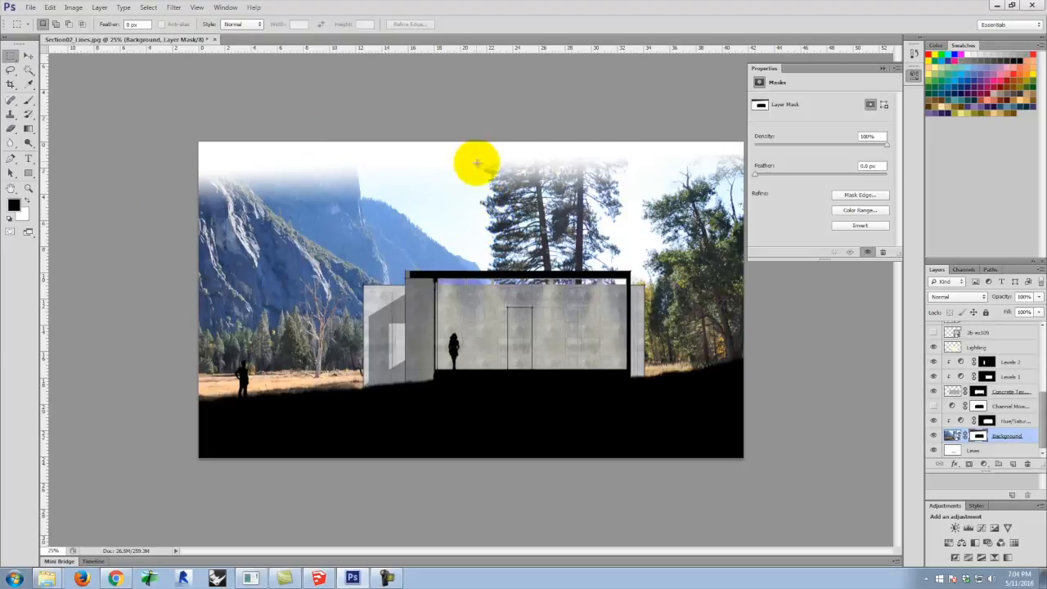
{"action": "left_click_drag", "start_coordinate": [482, 171], "coordinate": [484, 227]}
{"action": "key", "text": "ctrl+z"}
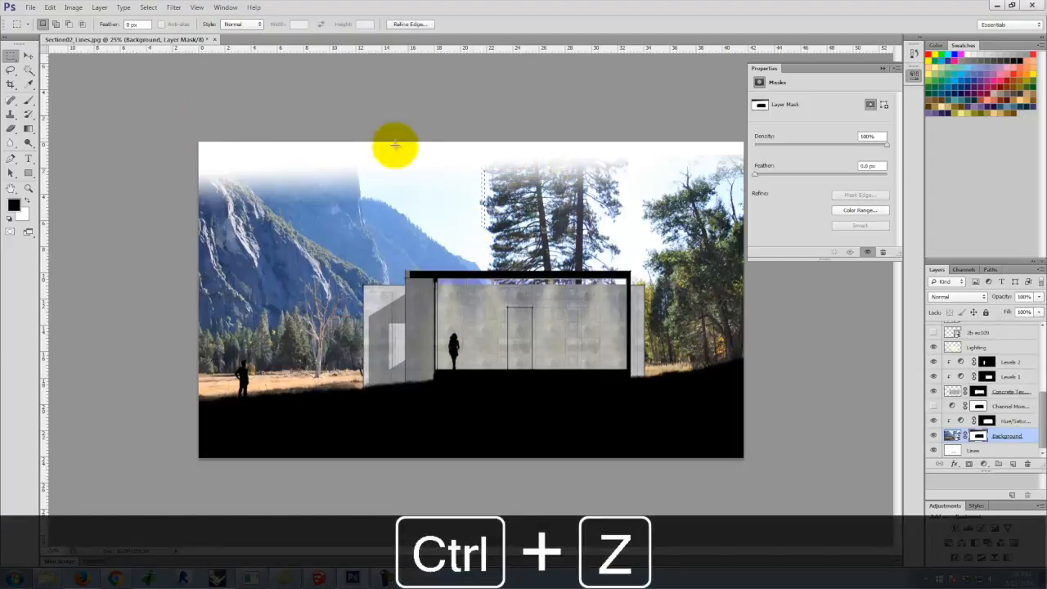
{"action": "key", "text": "ctrl+z"}
{"action": "key", "text": "ctrl+alt+z"}
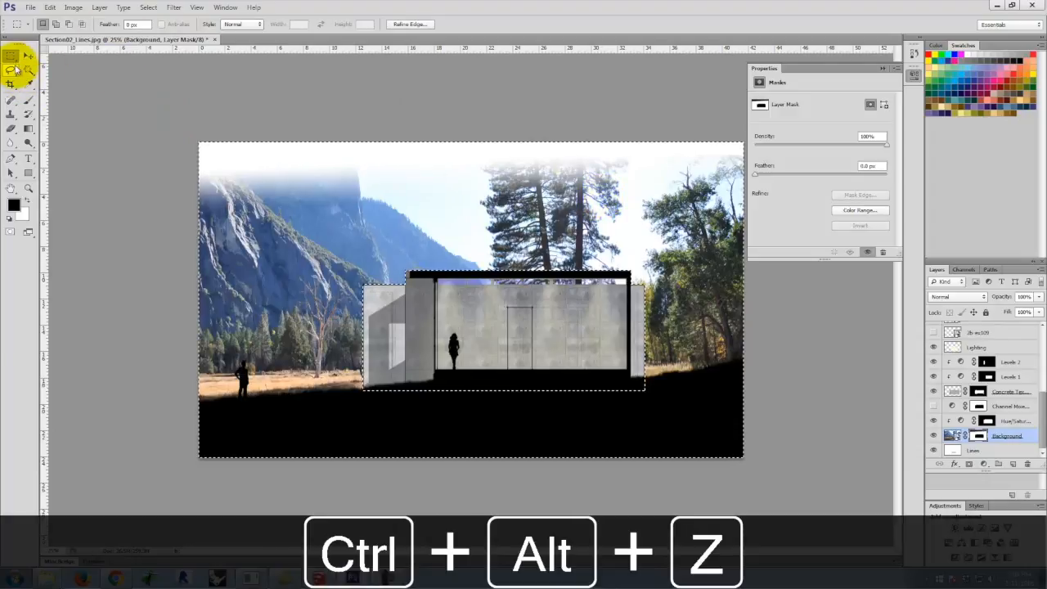
Extend the fade over the pine treetops with a second vertical gradient on the Background mask, and clear the selection.
{"action": "left_click", "coordinate": [29, 128]}
{"action": "left_click_drag", "start_coordinate": [532, 165], "coordinate": [532, 241]}
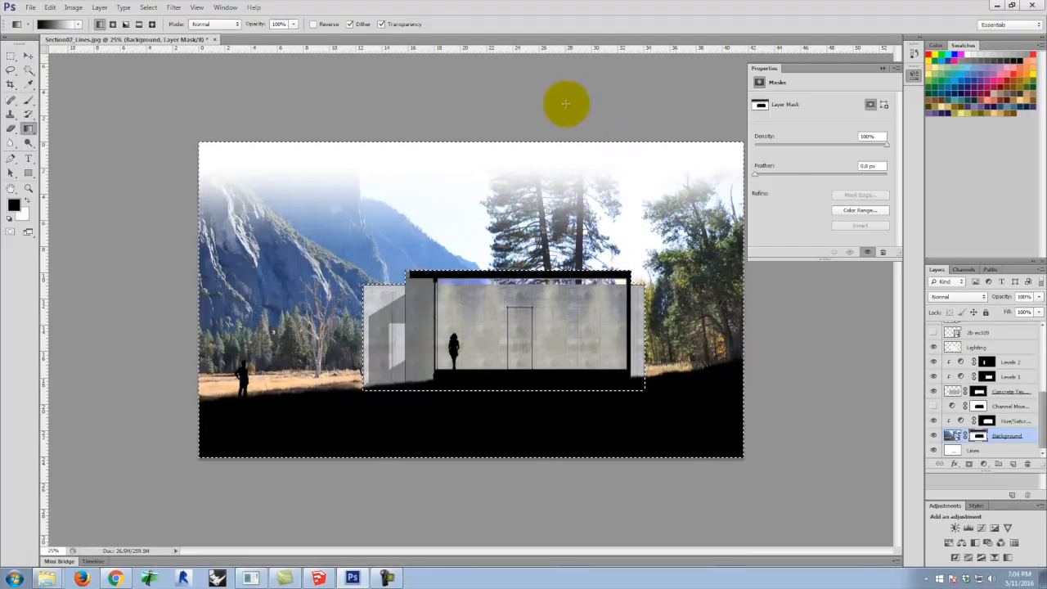
{"action": "left_click", "coordinate": [11, 55]}
{"action": "left_click", "coordinate": [140, 95]}
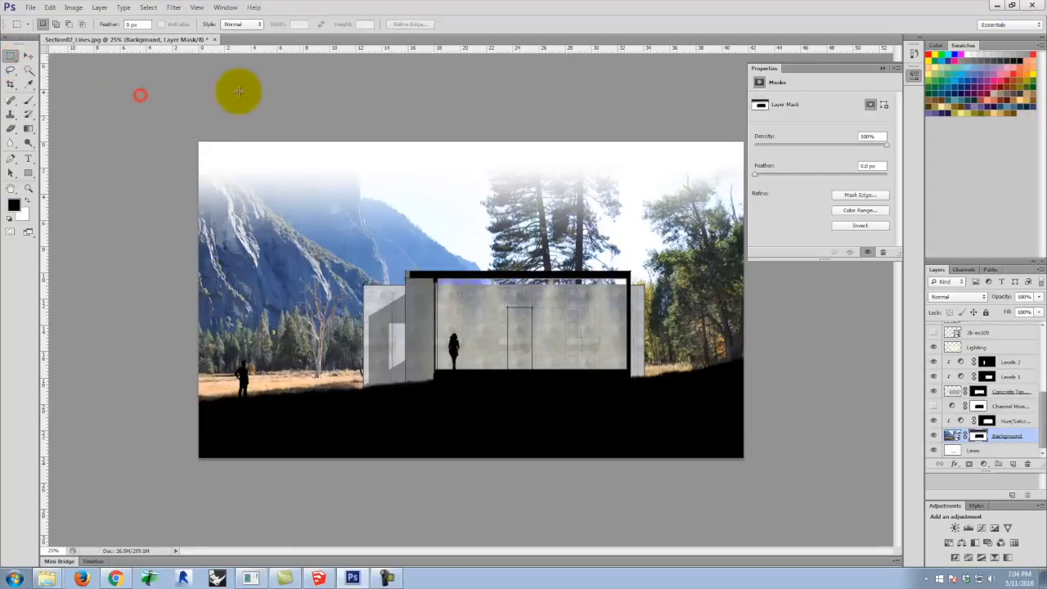
Open the Save for Web preview of the composition, inspect the meadow and silhouette at 100%, and fit the whole image in view.
{"action": "left_click", "coordinate": [29, 8]}
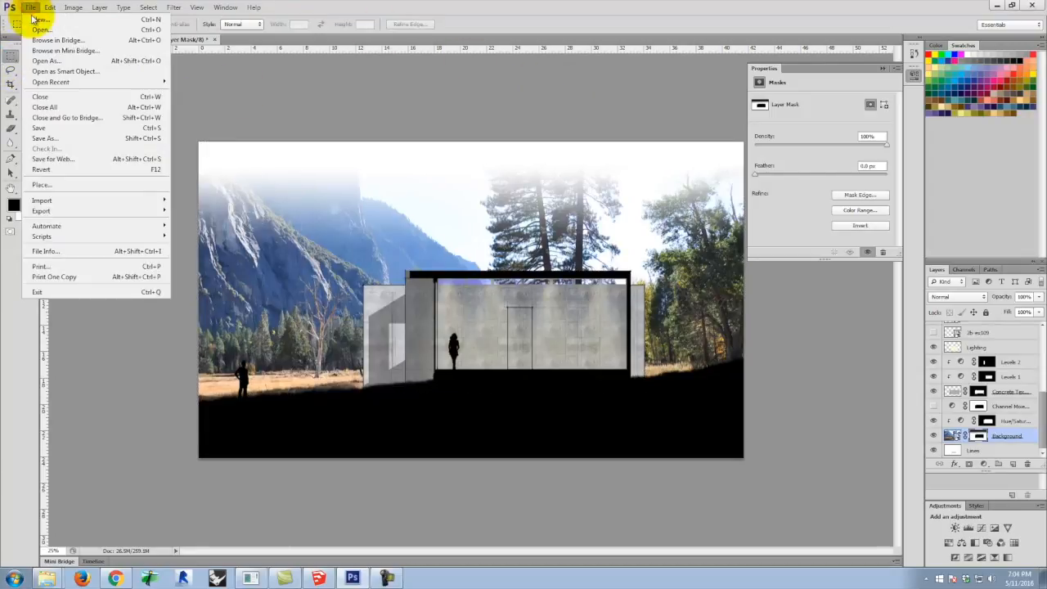
{"action": "left_click", "coordinate": [64, 159]}
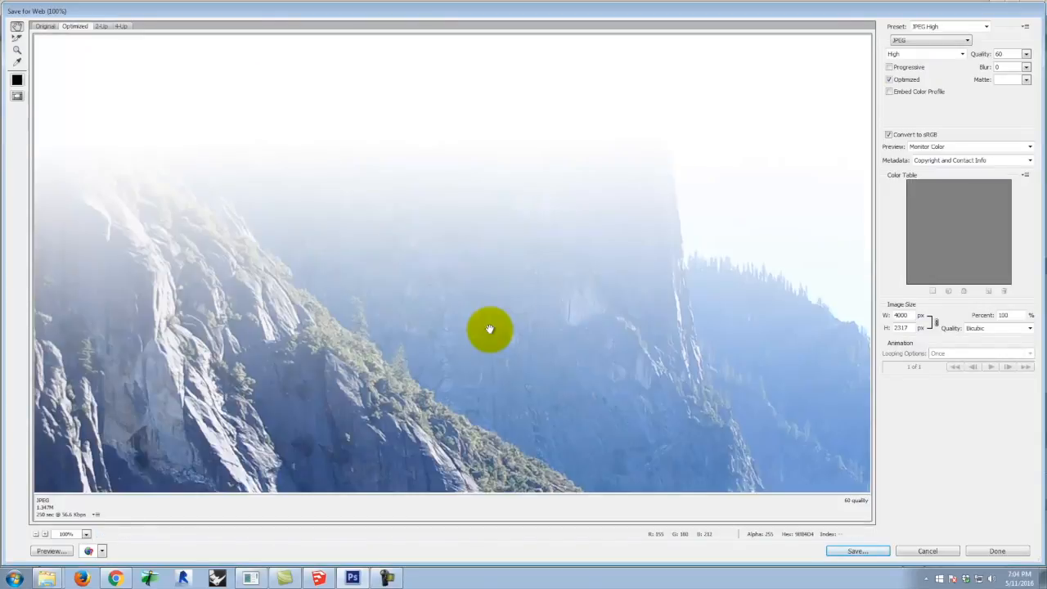
{"action": "scroll", "coordinate": [489, 329], "scroll_direction": "down", "scroll_amount": 15}
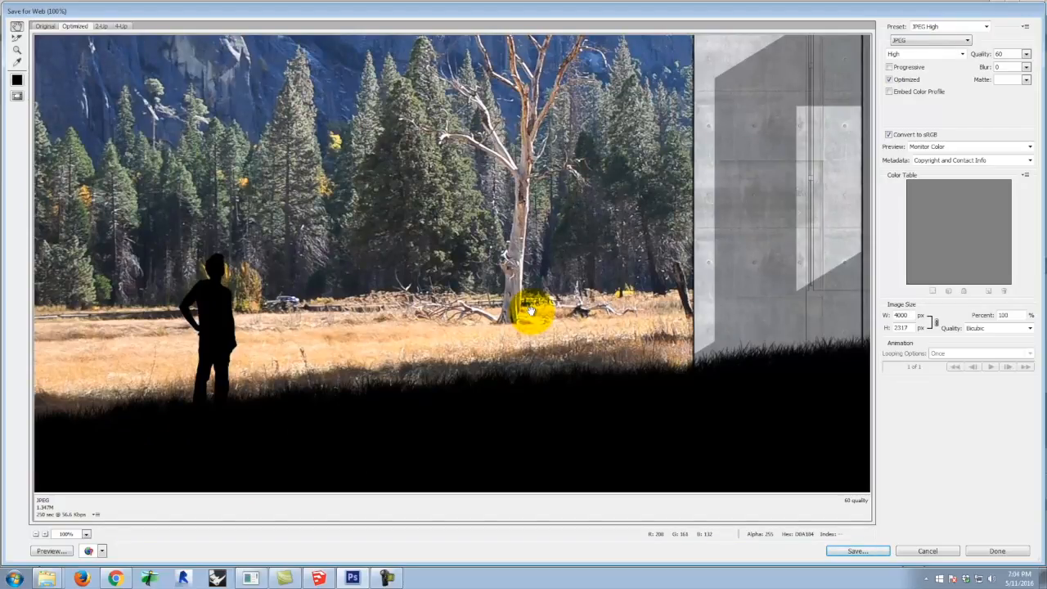
{"action": "key", "text": "ctrl+0"}
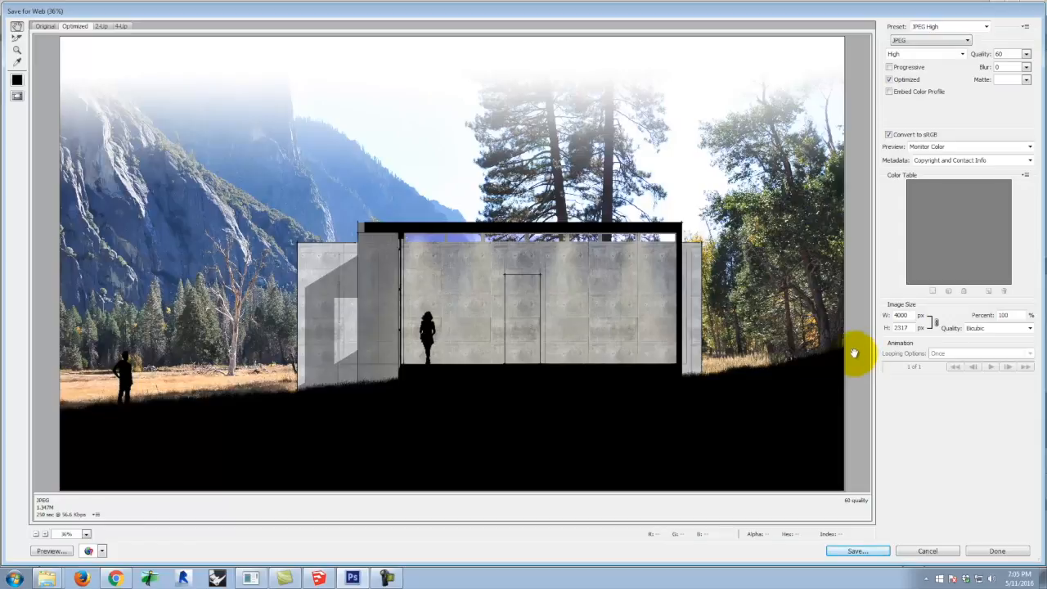
{"action": "left_click", "coordinate": [386, 578]}
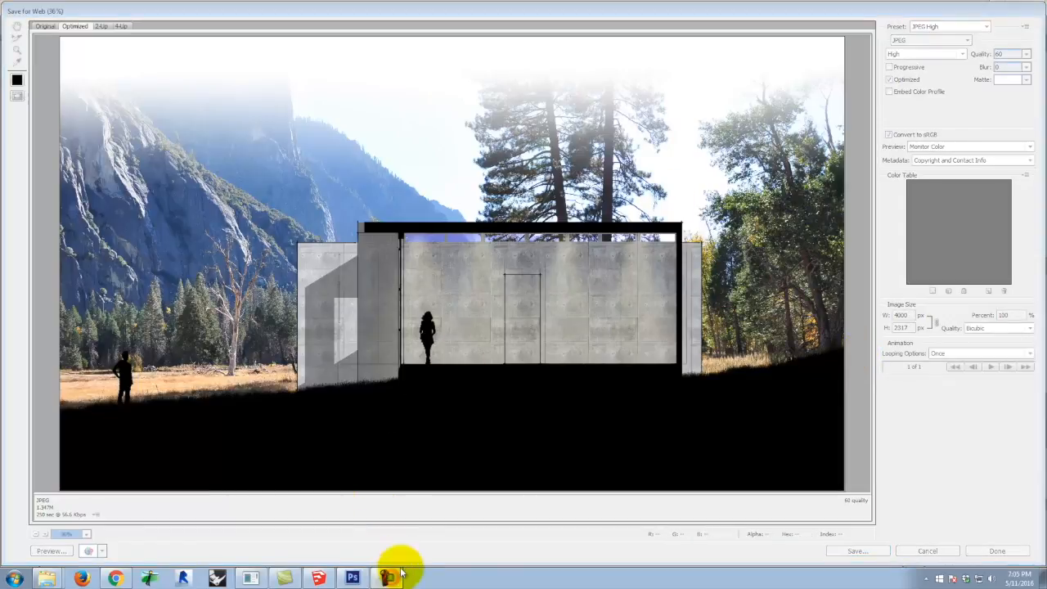